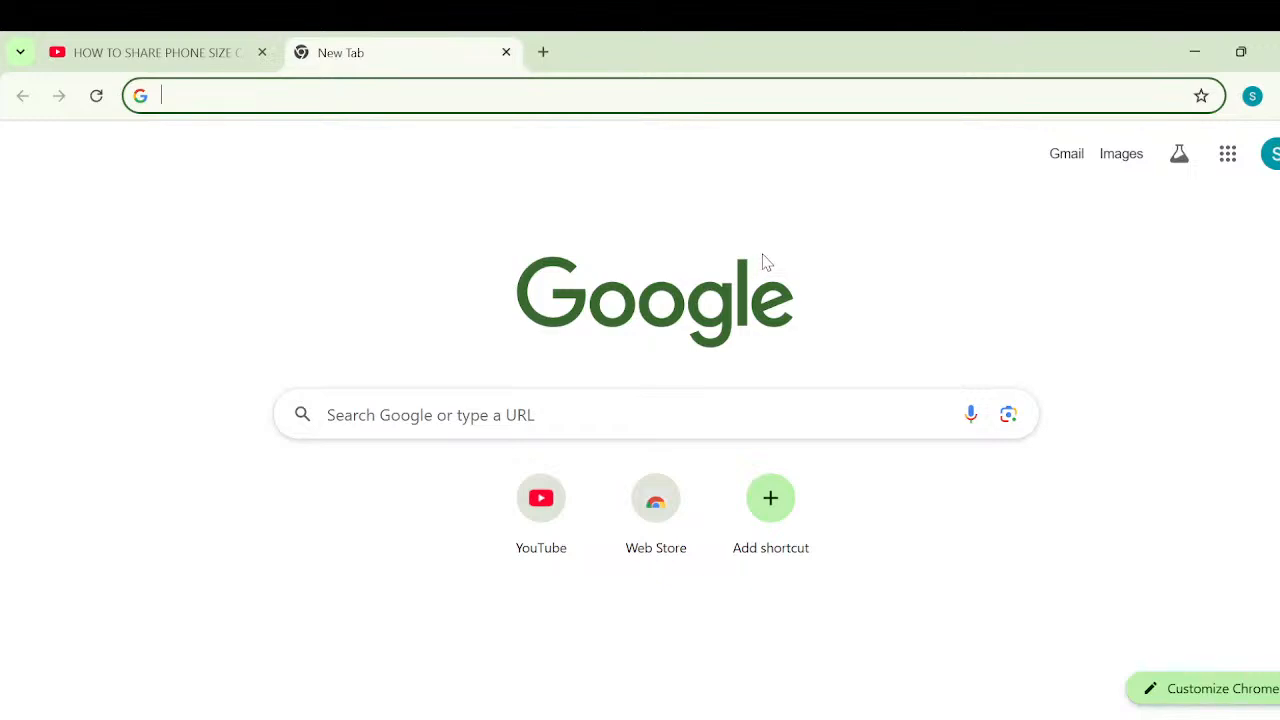
Open the canva.com website in the empty browser tab.
click(1256, 97)
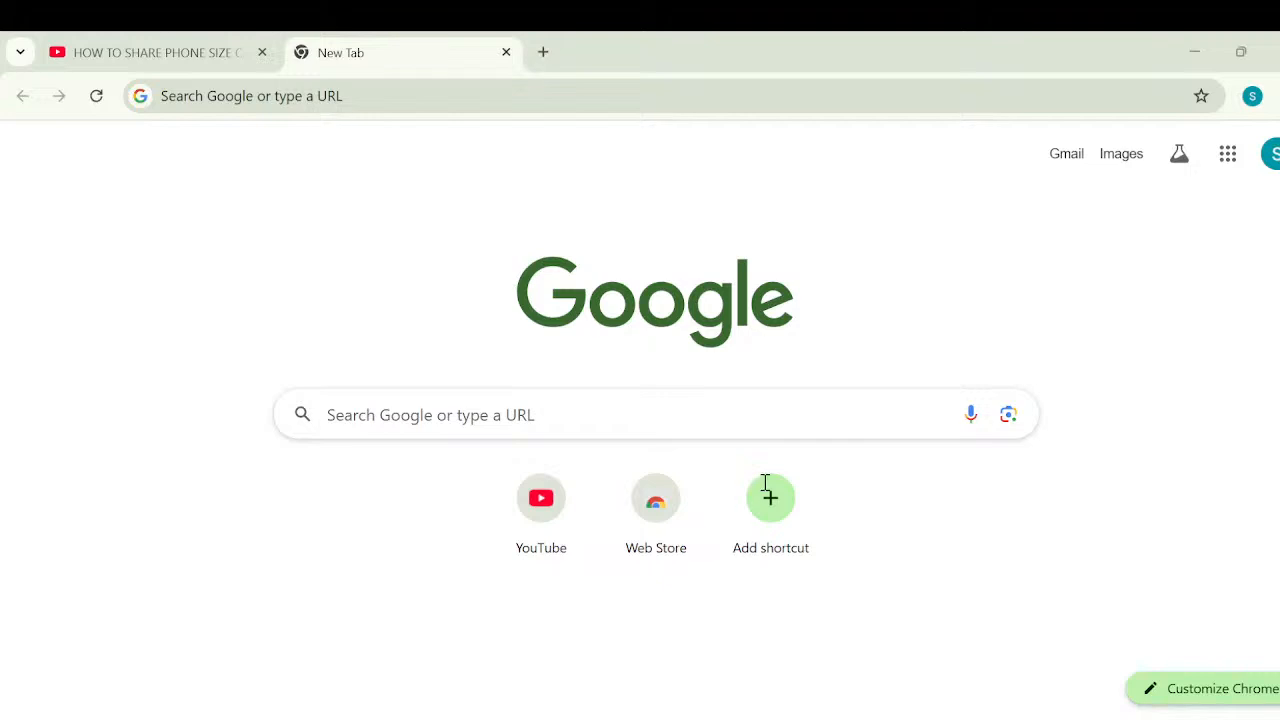
key(ctrl+l)
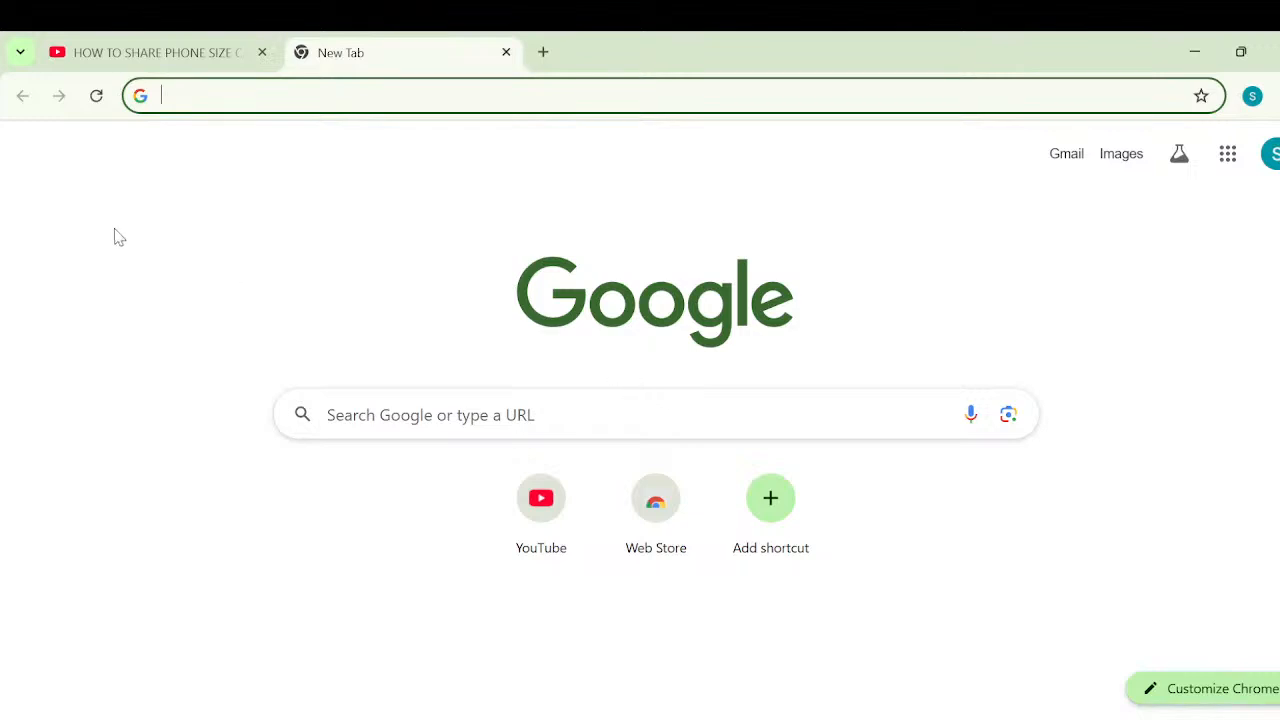
click(374, 100)
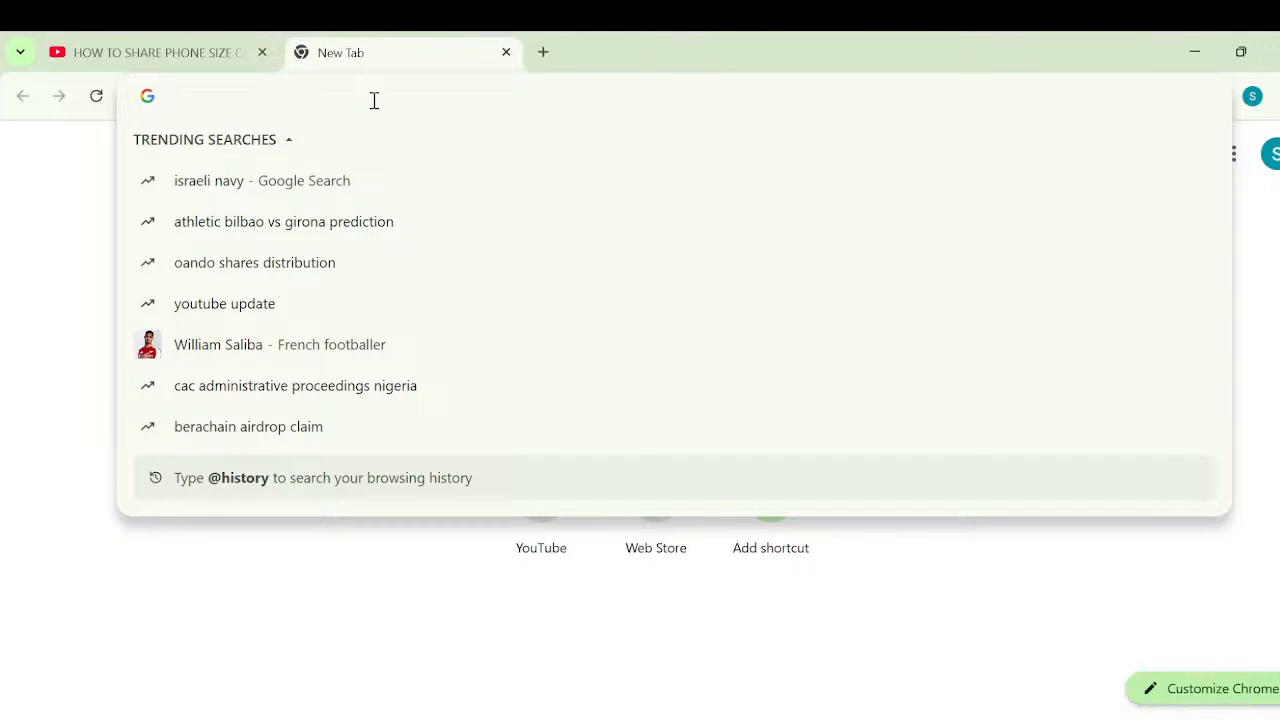
text(ca)
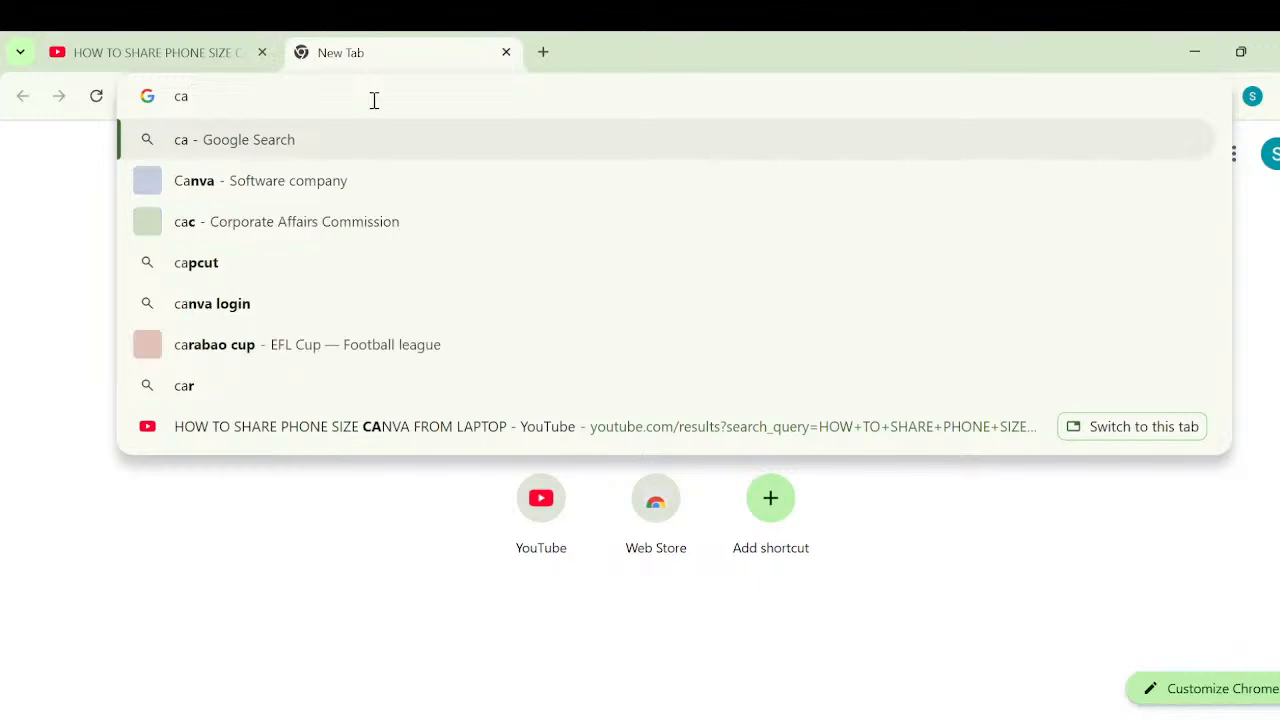
text(nva)
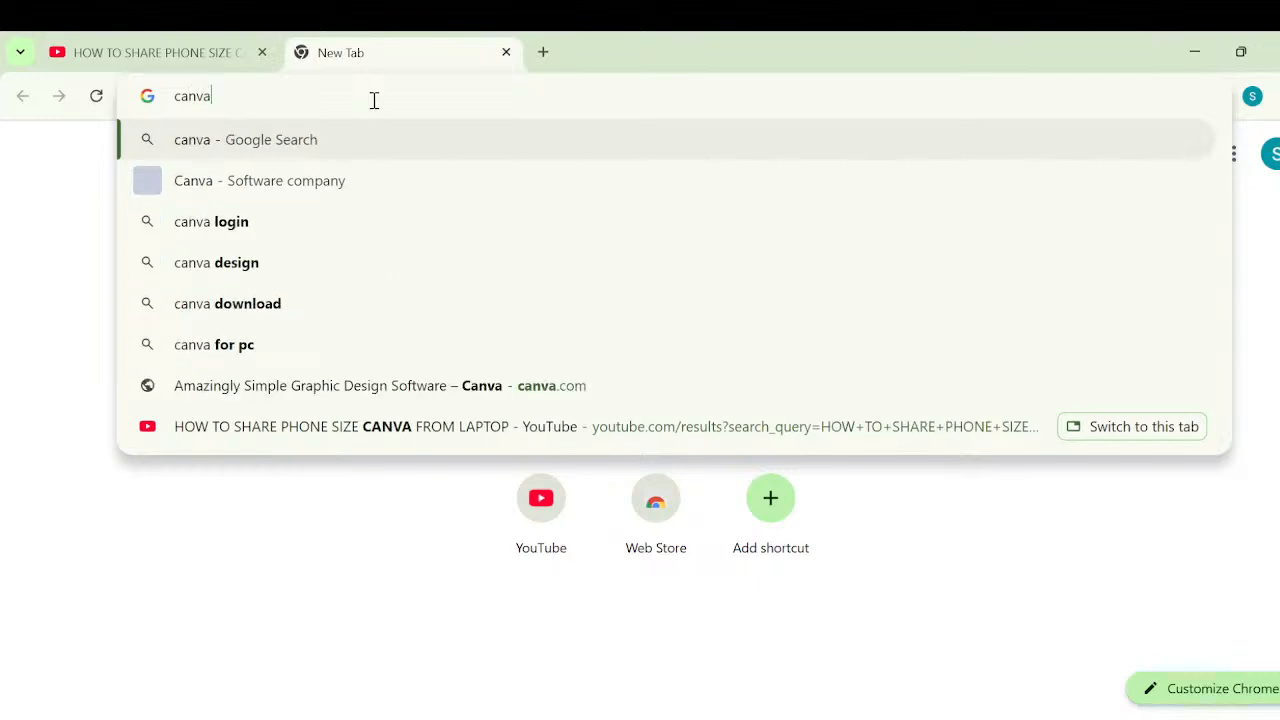
text(.com)
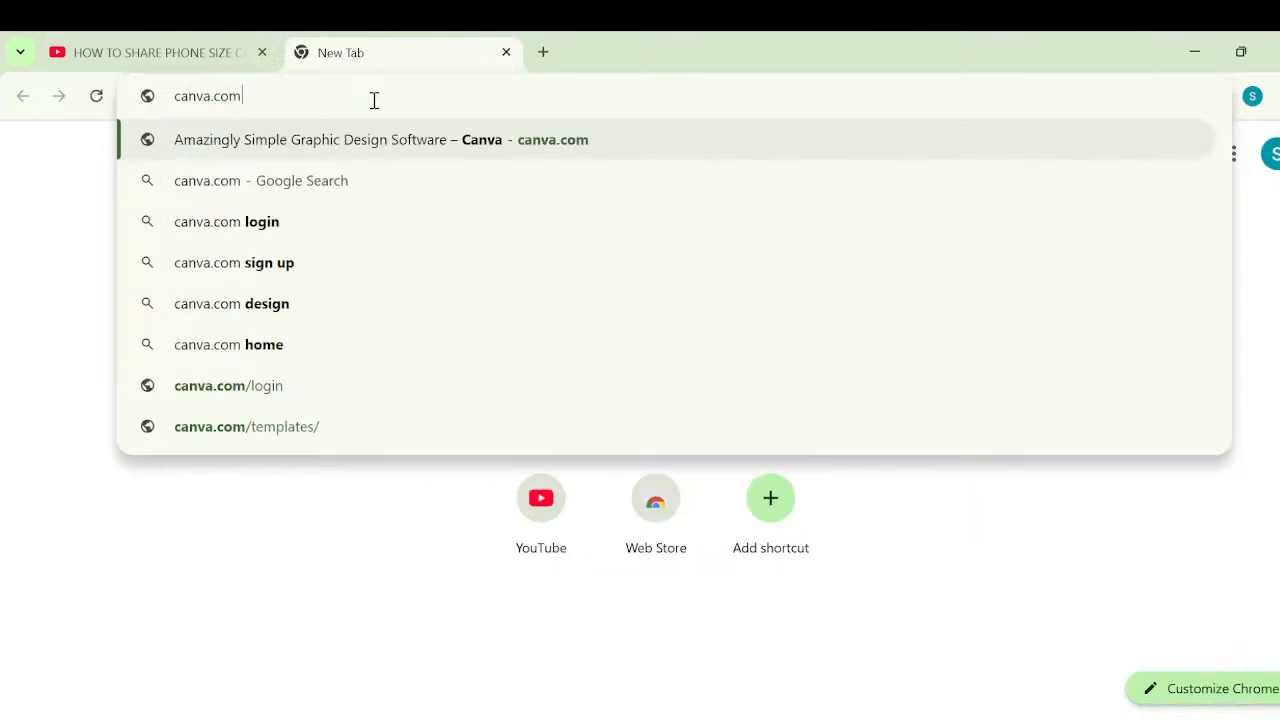
key(Return)
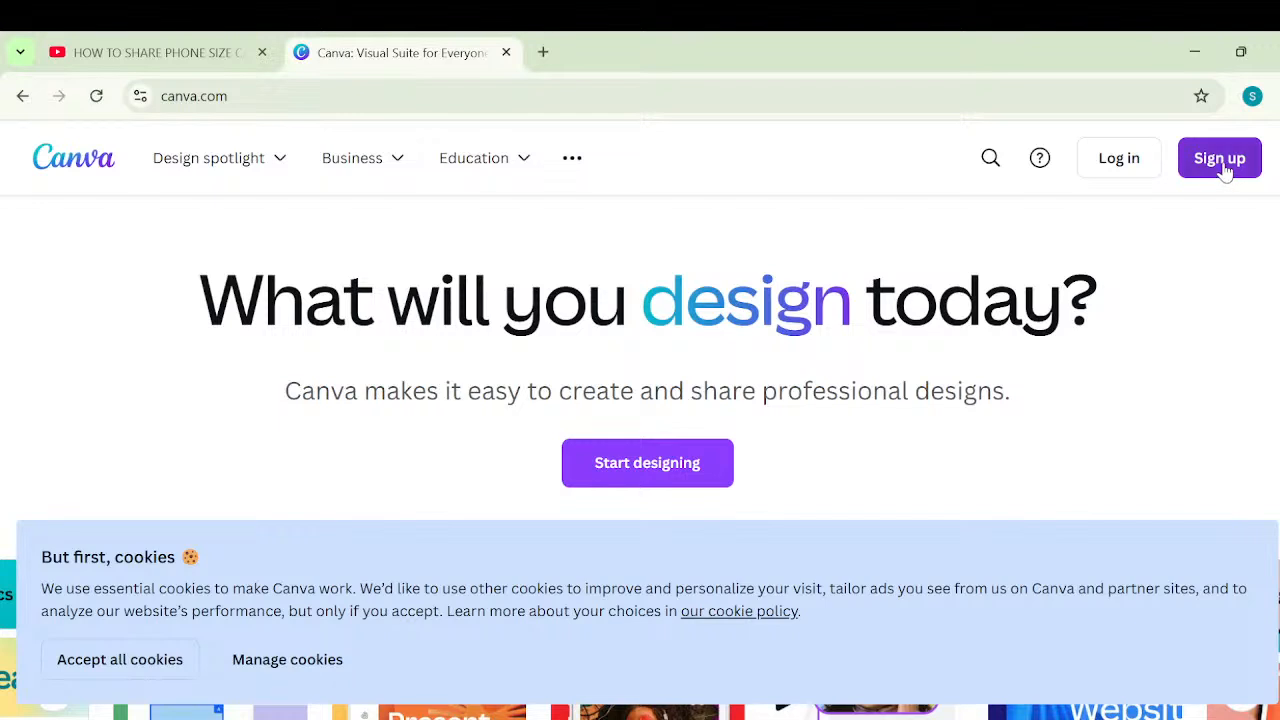
Sign up for Canva with all cookies accepted, and close the Canva for Nonprofits offer.
click(1224, 168)
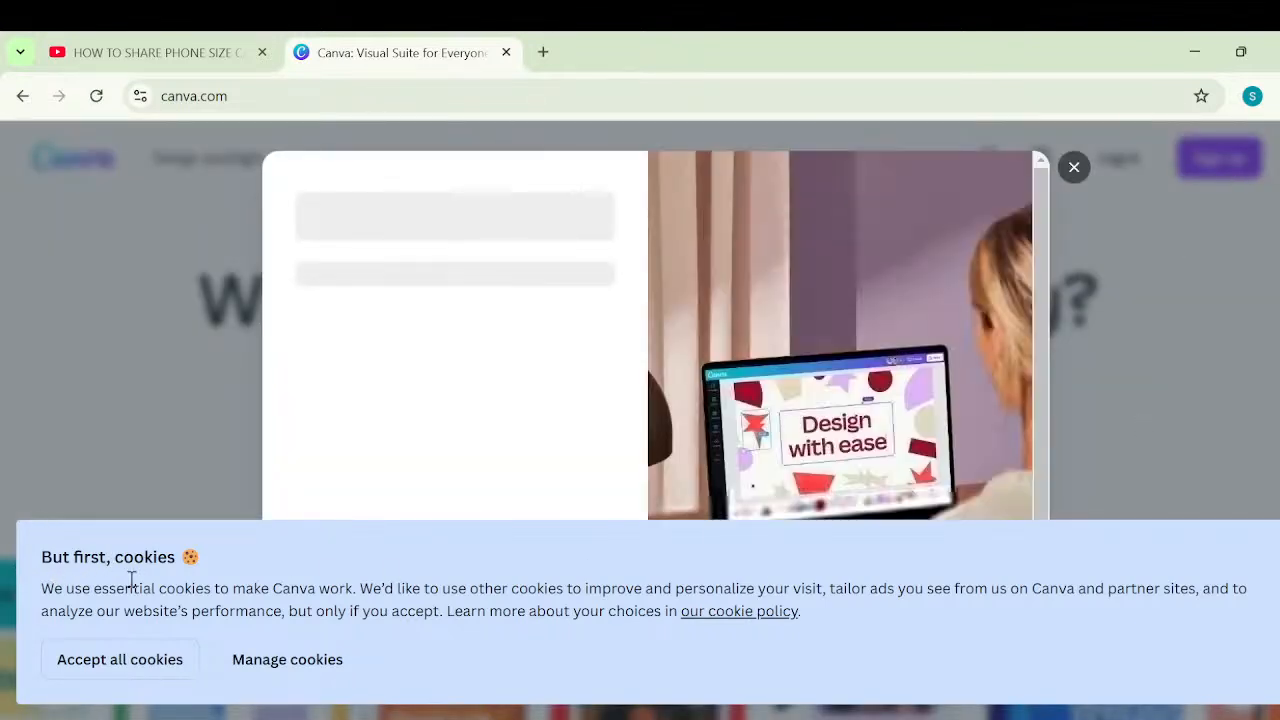
click(108, 663)
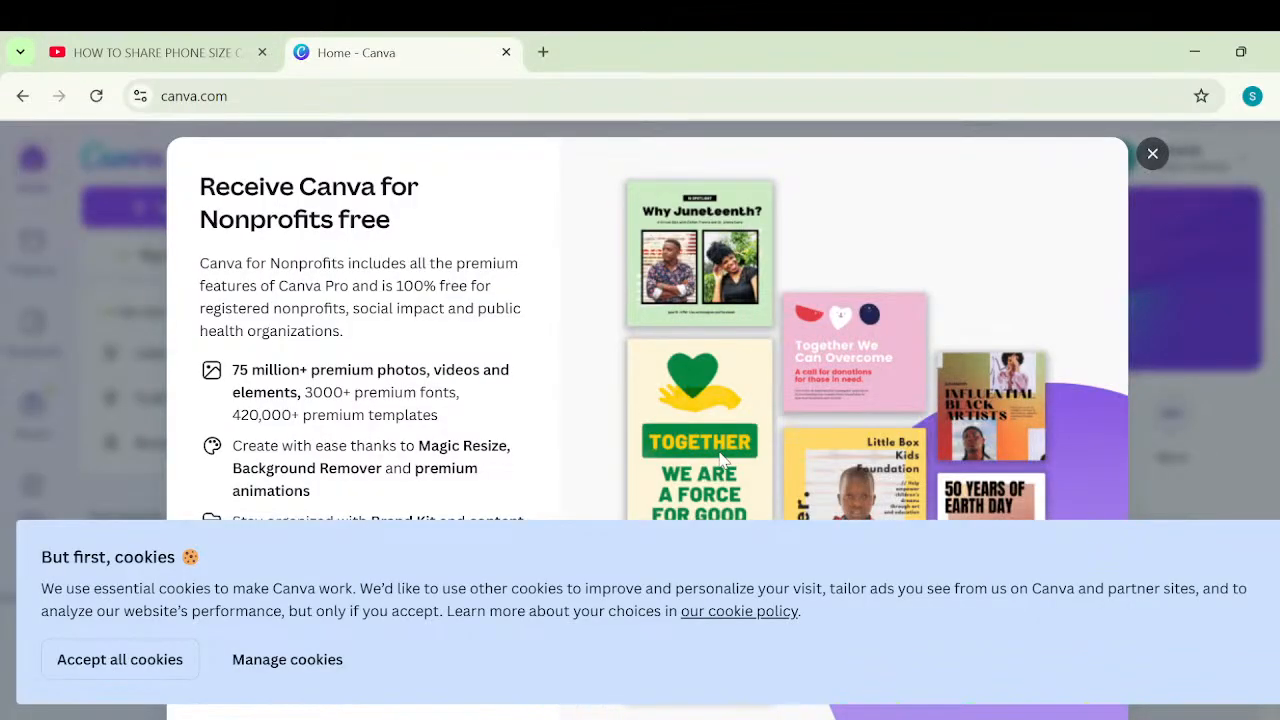
click(172, 660)
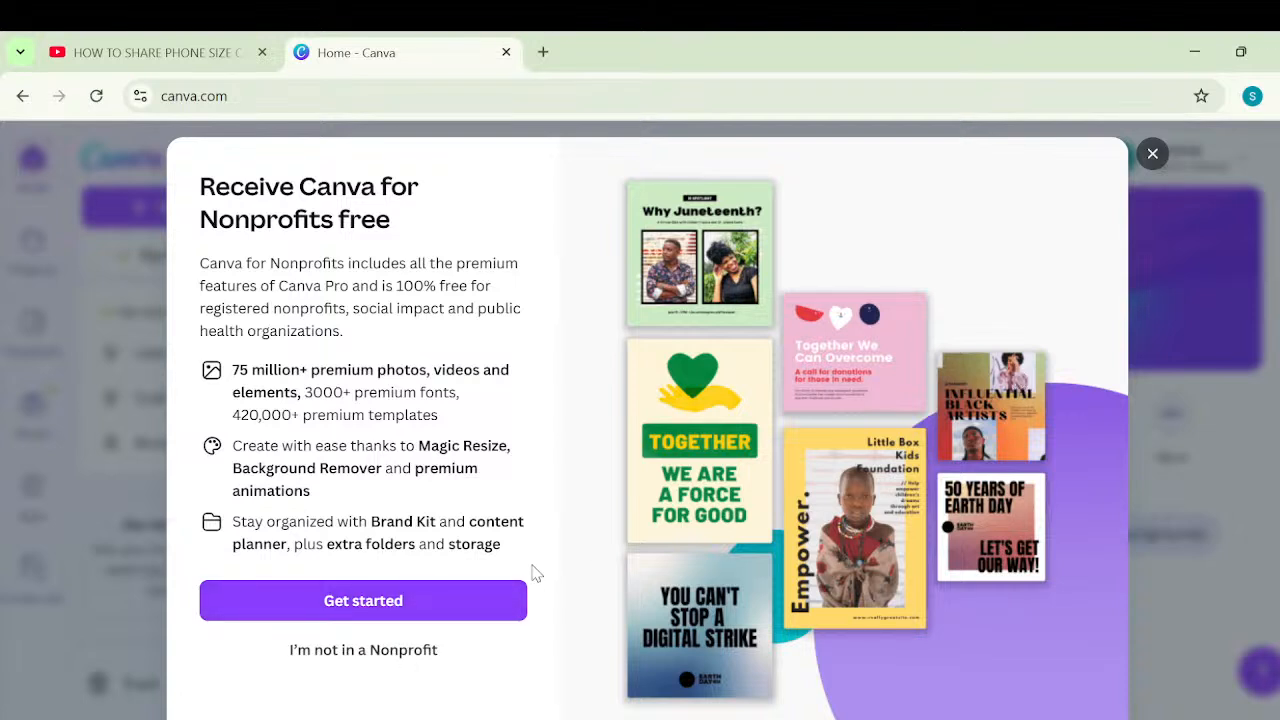
click(1153, 155)
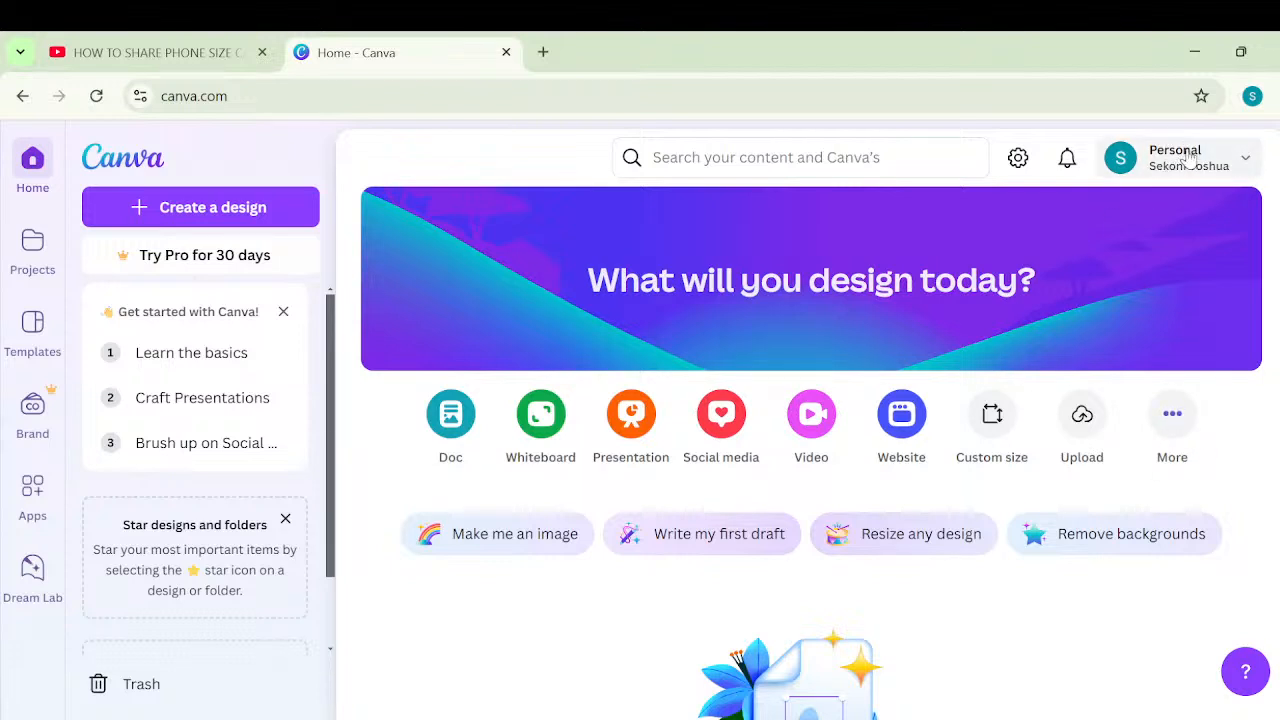
Look over the account options, and dismiss the Get started with Canva checklist on the home page.
click(1247, 163)
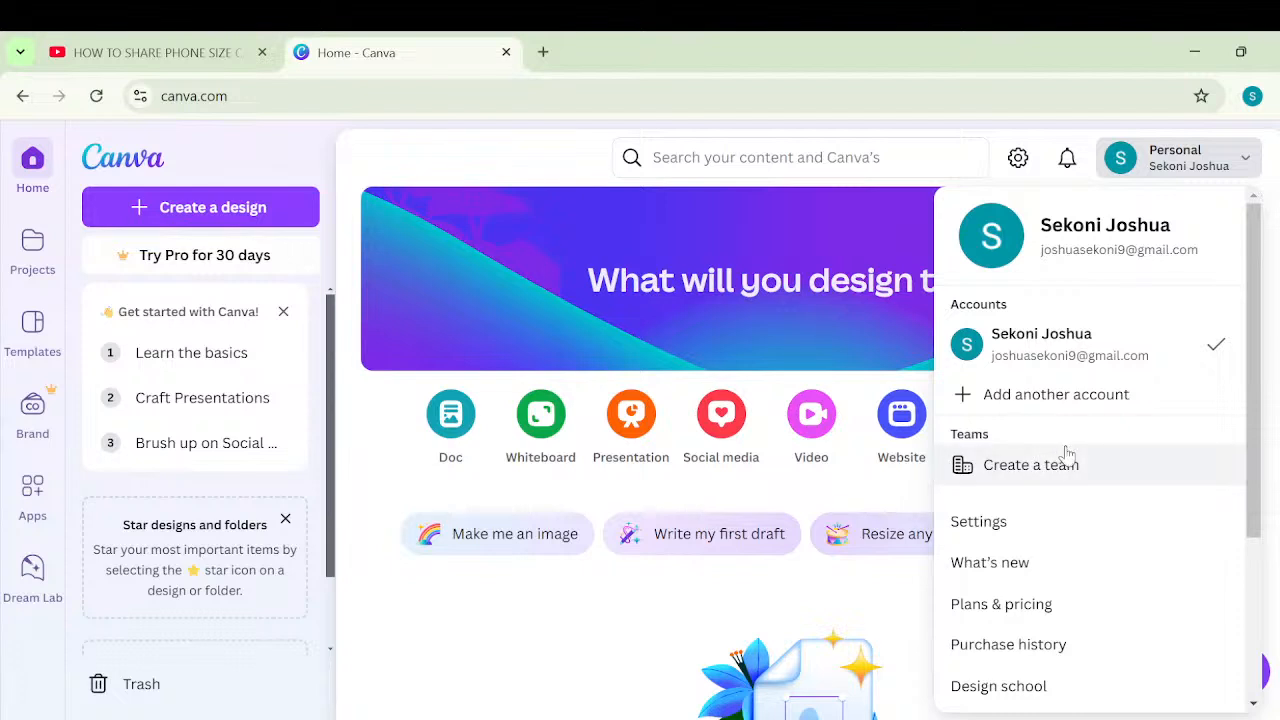
click(791, 342)
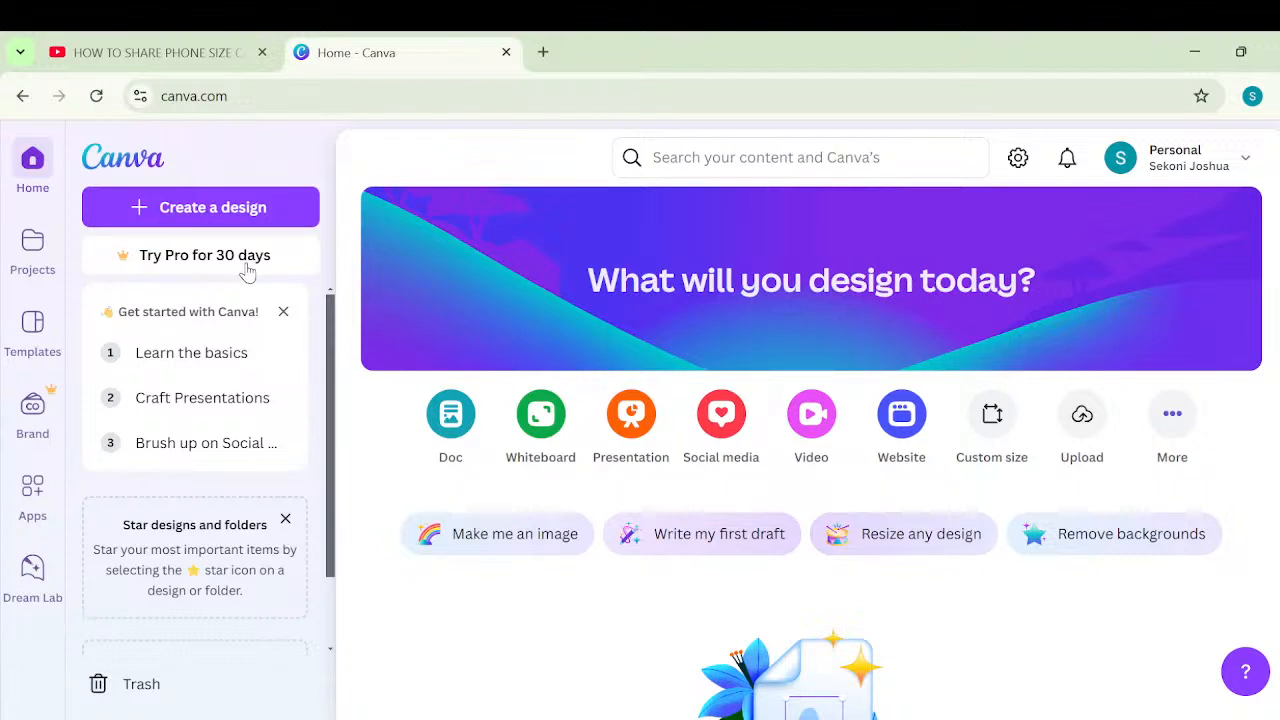
click(284, 314)
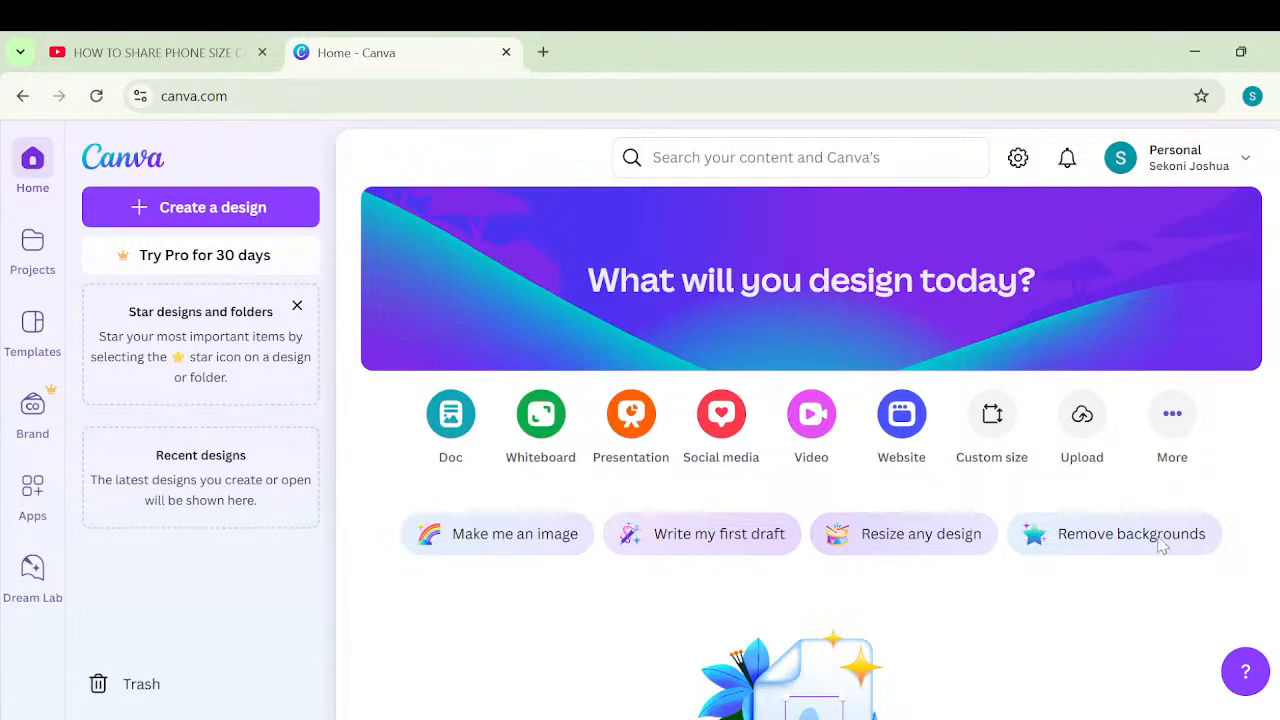
scroll(1157, 543, down, 3)
scroll(1157, 543, up, 3)
scroll(895, 518, down, 2)
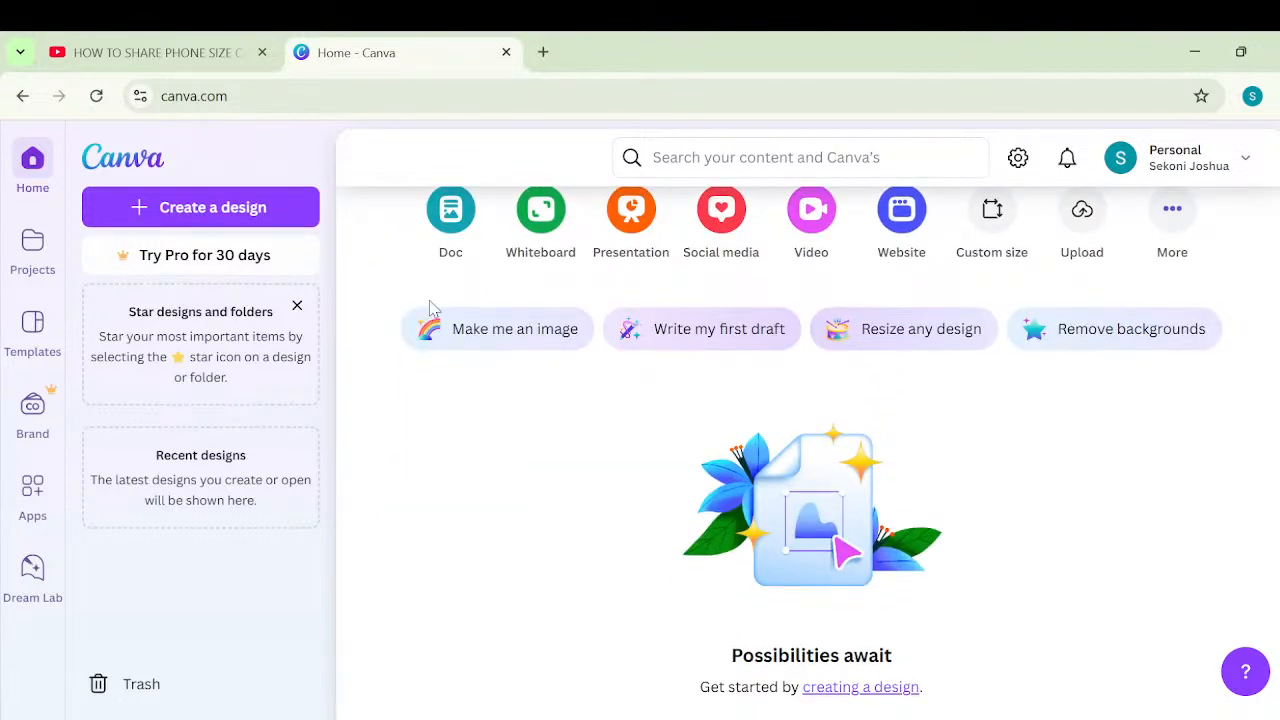
scroll(432, 310, up, 1)
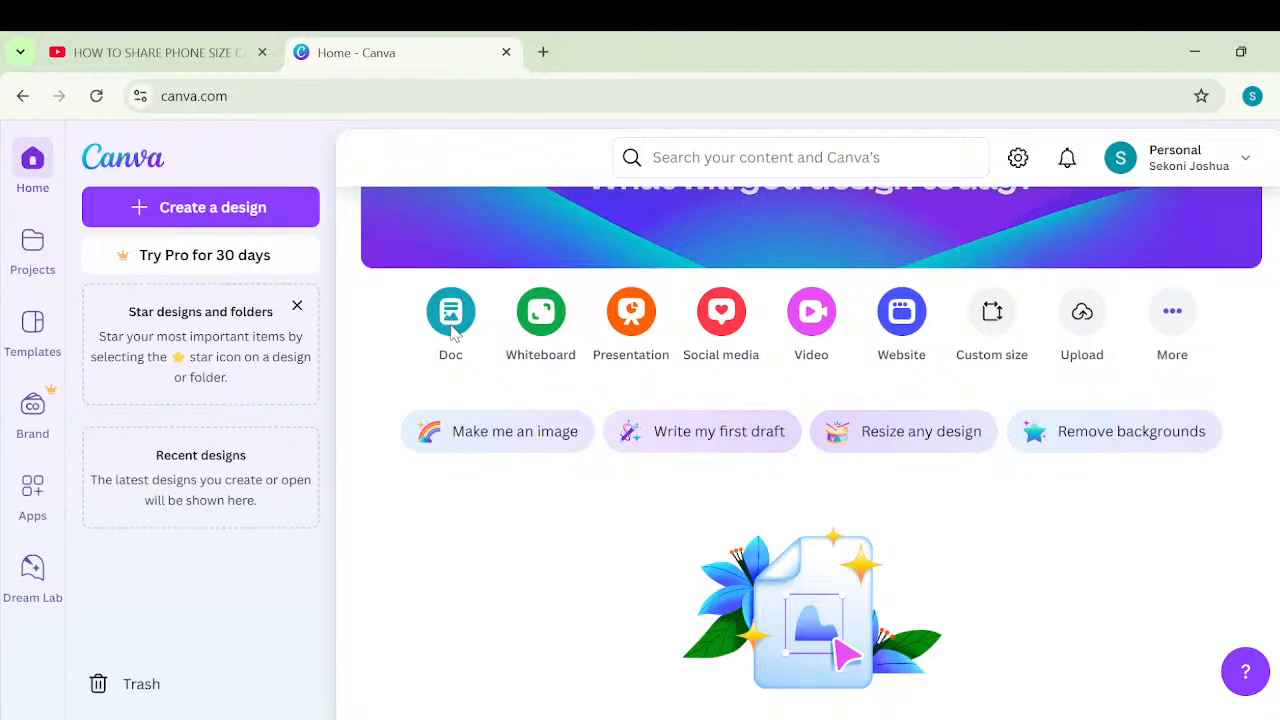
click(452, 324)
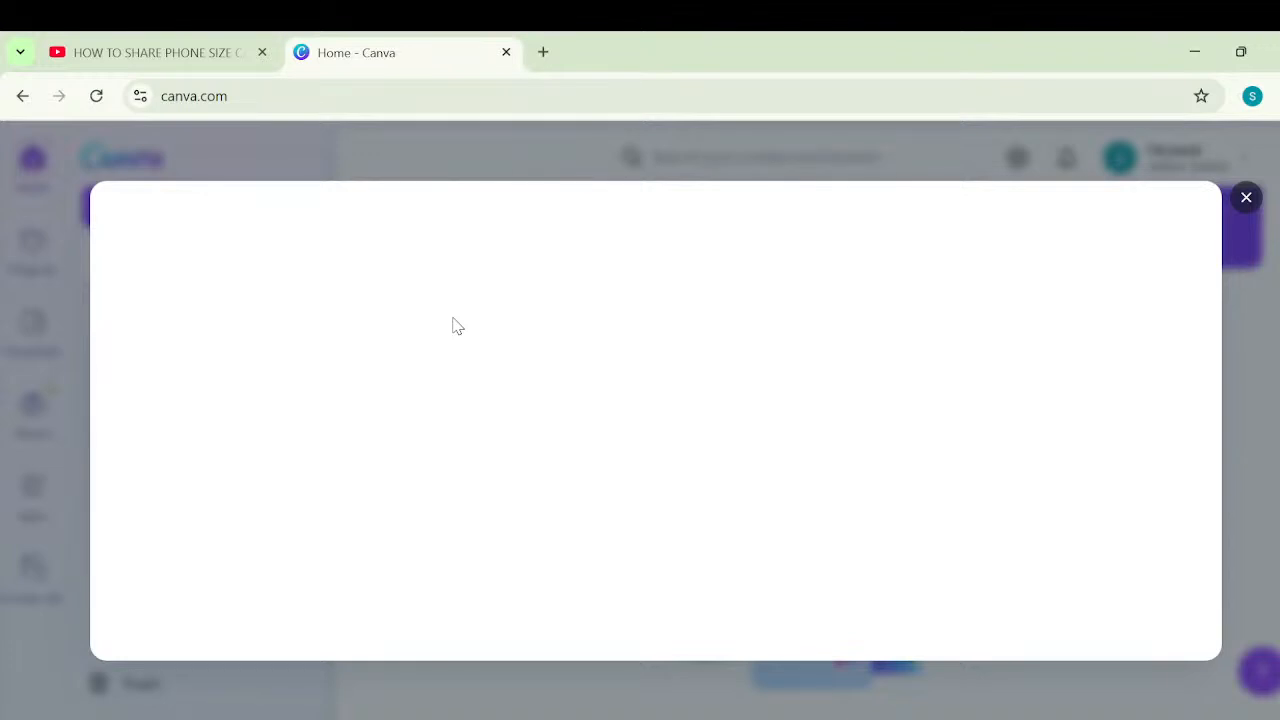
click(1248, 200)
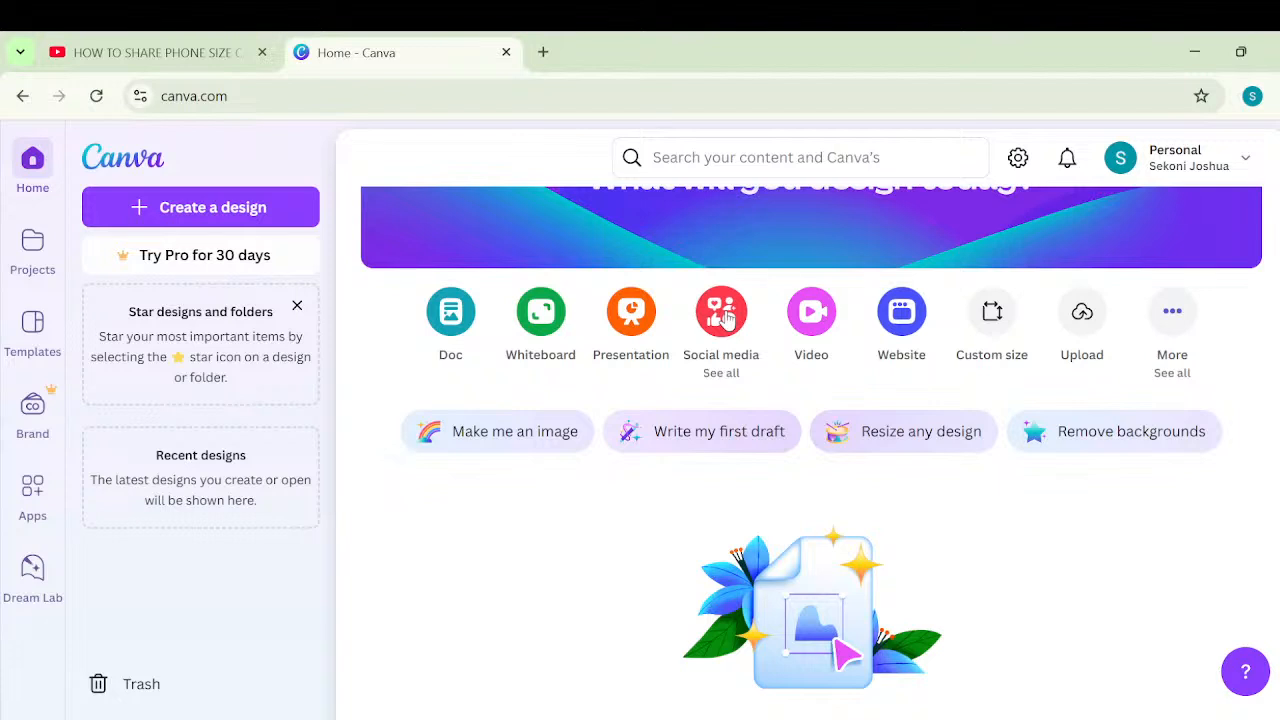
Search the design types for "Monday motivation" and create a Motivational Animated Social Media design of 1080 × 1080 px.
click(724, 315)
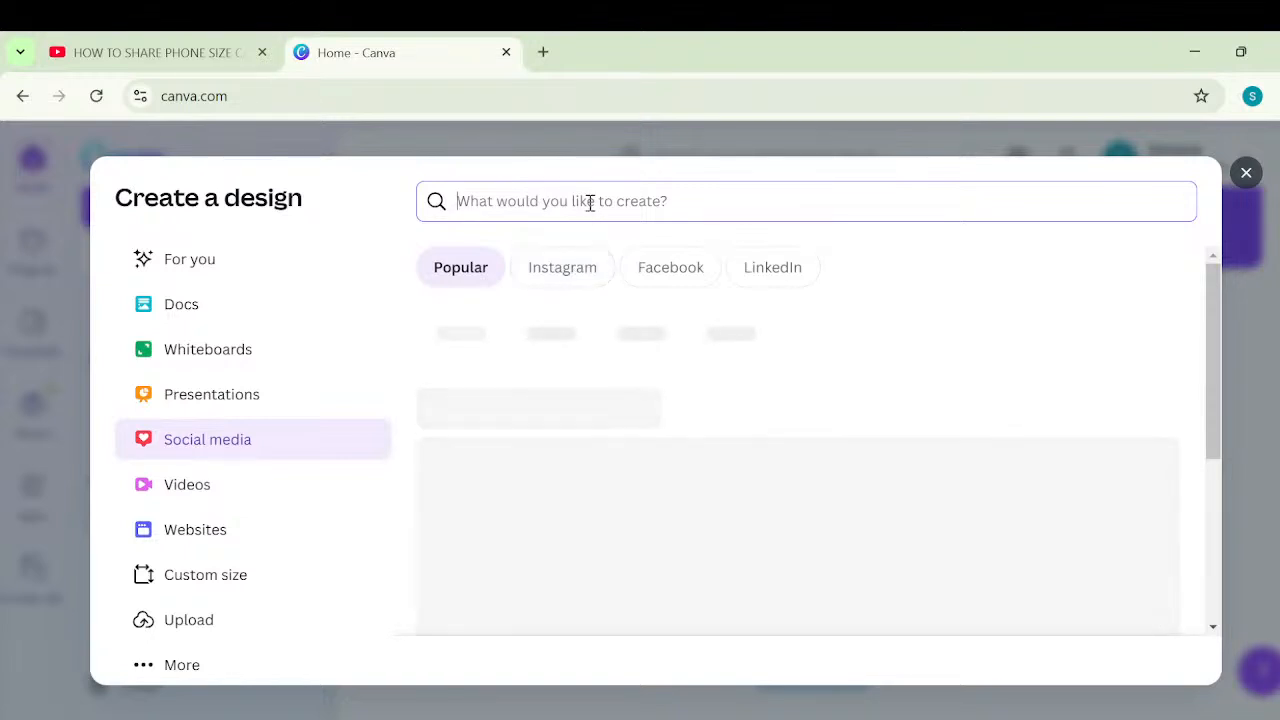
text(M)
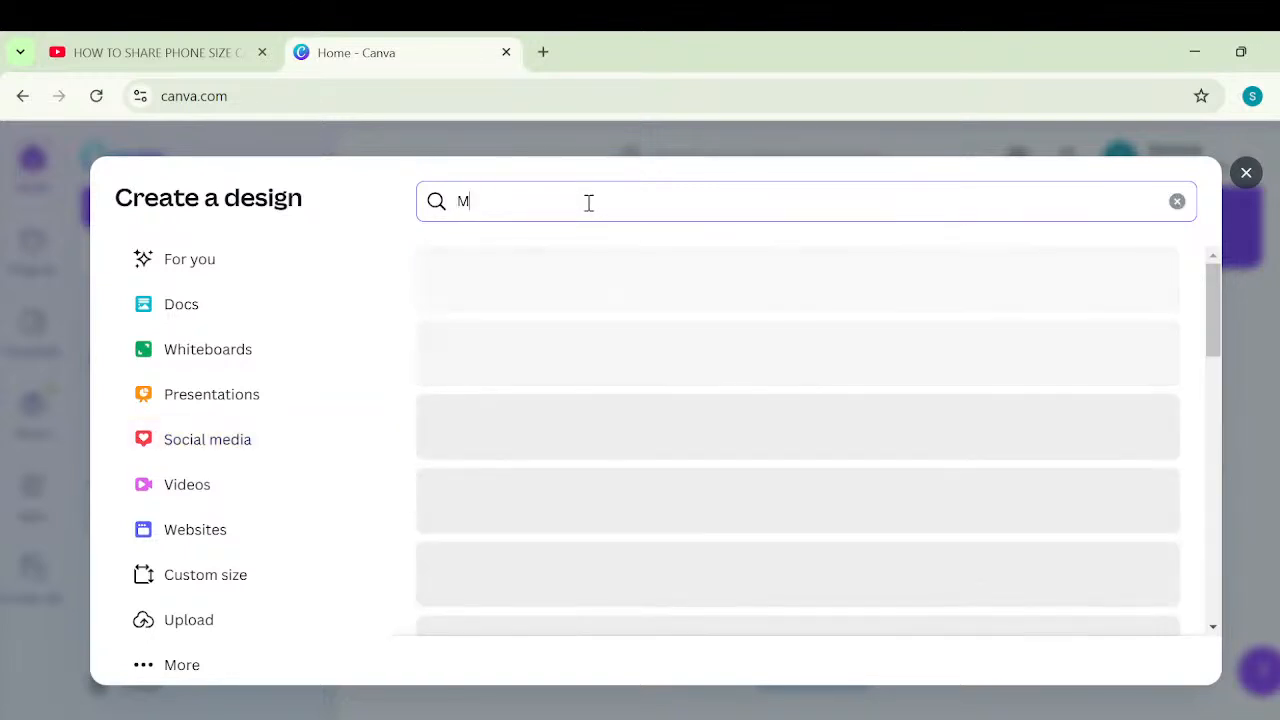
text(onday )
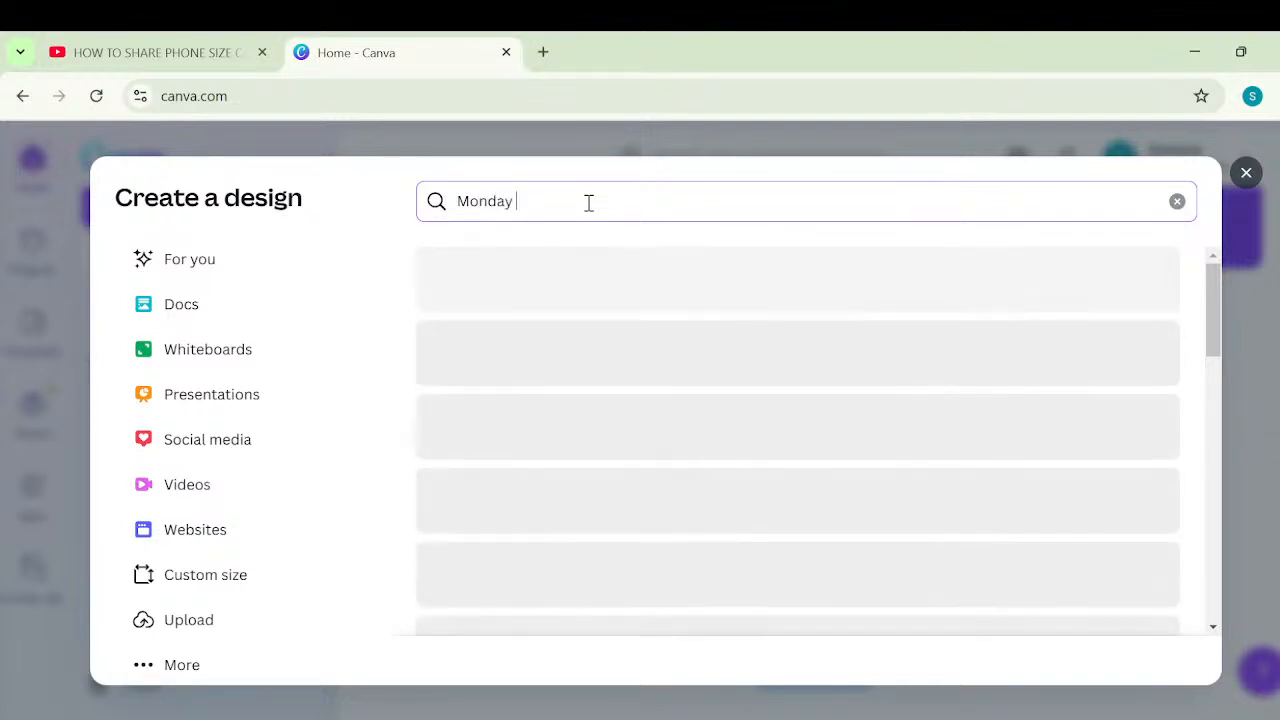
text(motiva)
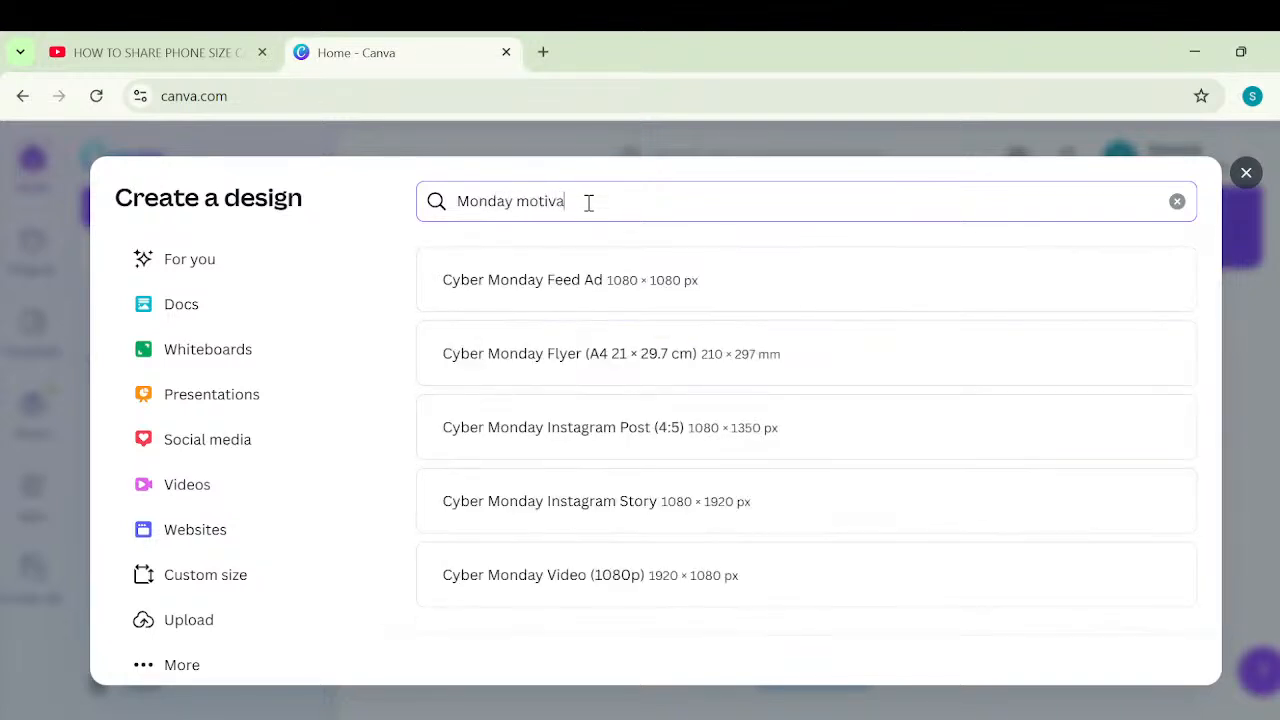
text(tion)
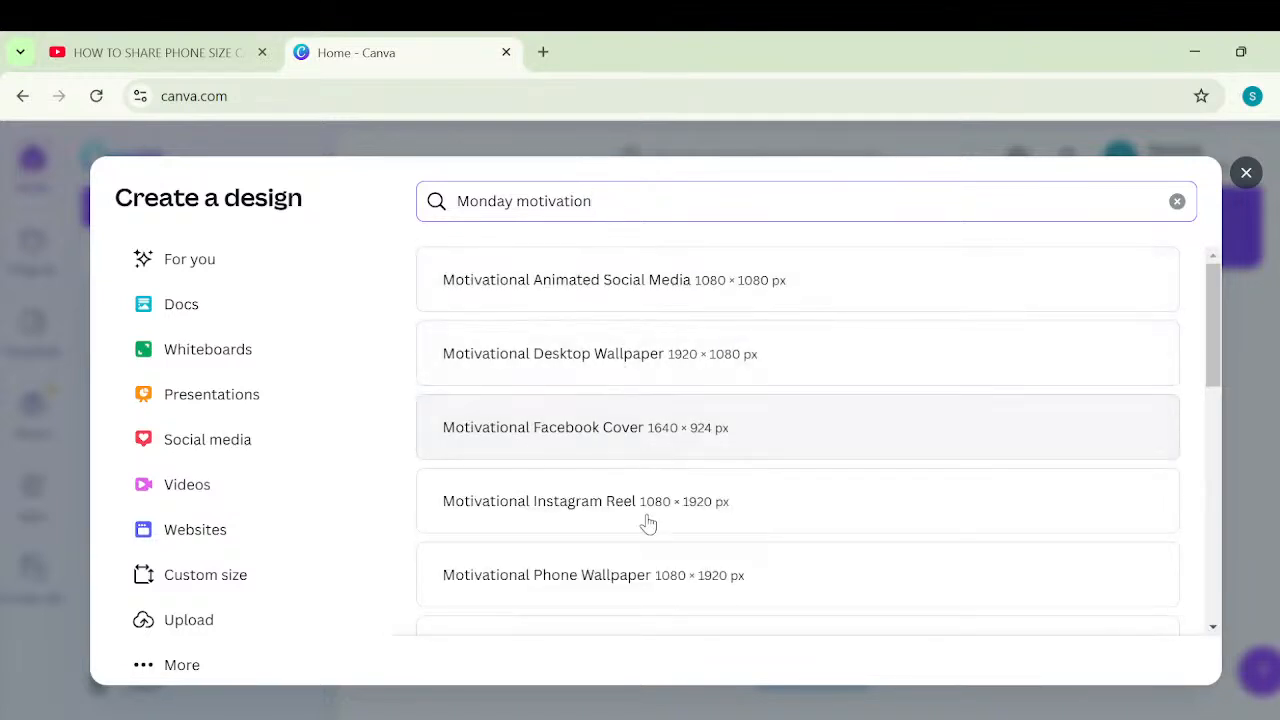
click(621, 286)
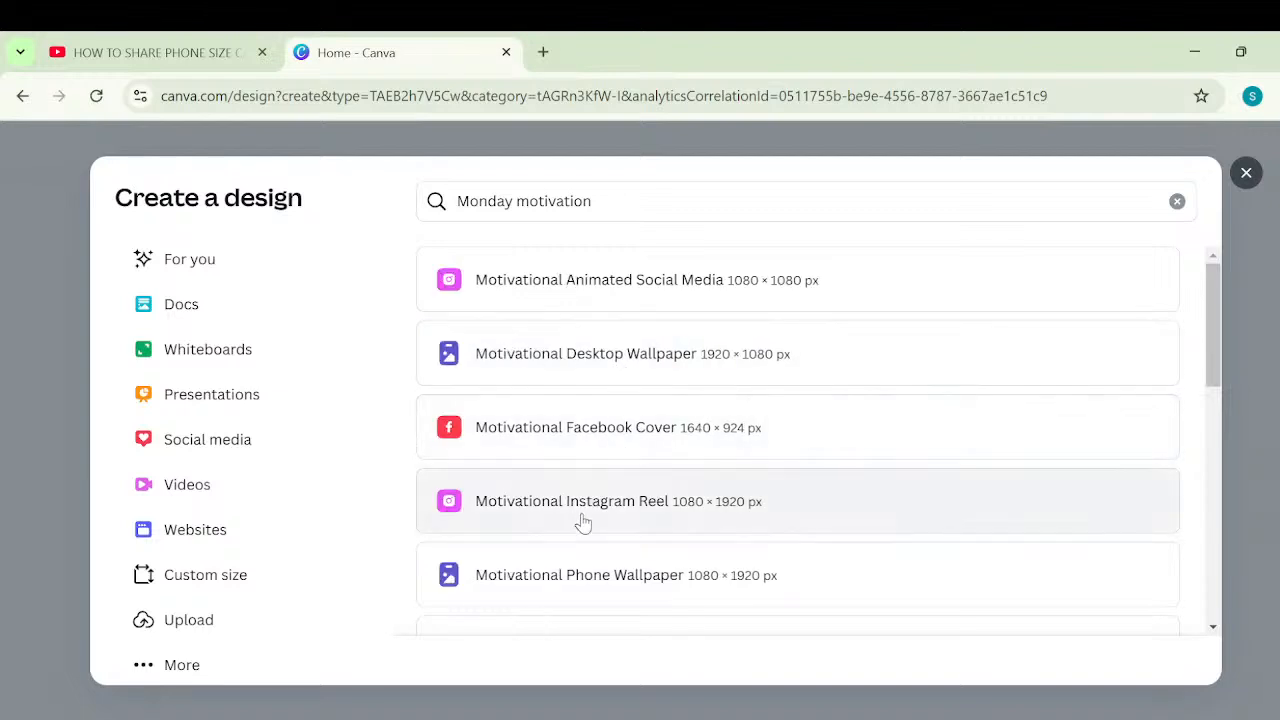
scroll(583, 522, down, 3)
scroll(583, 522, down, 1)
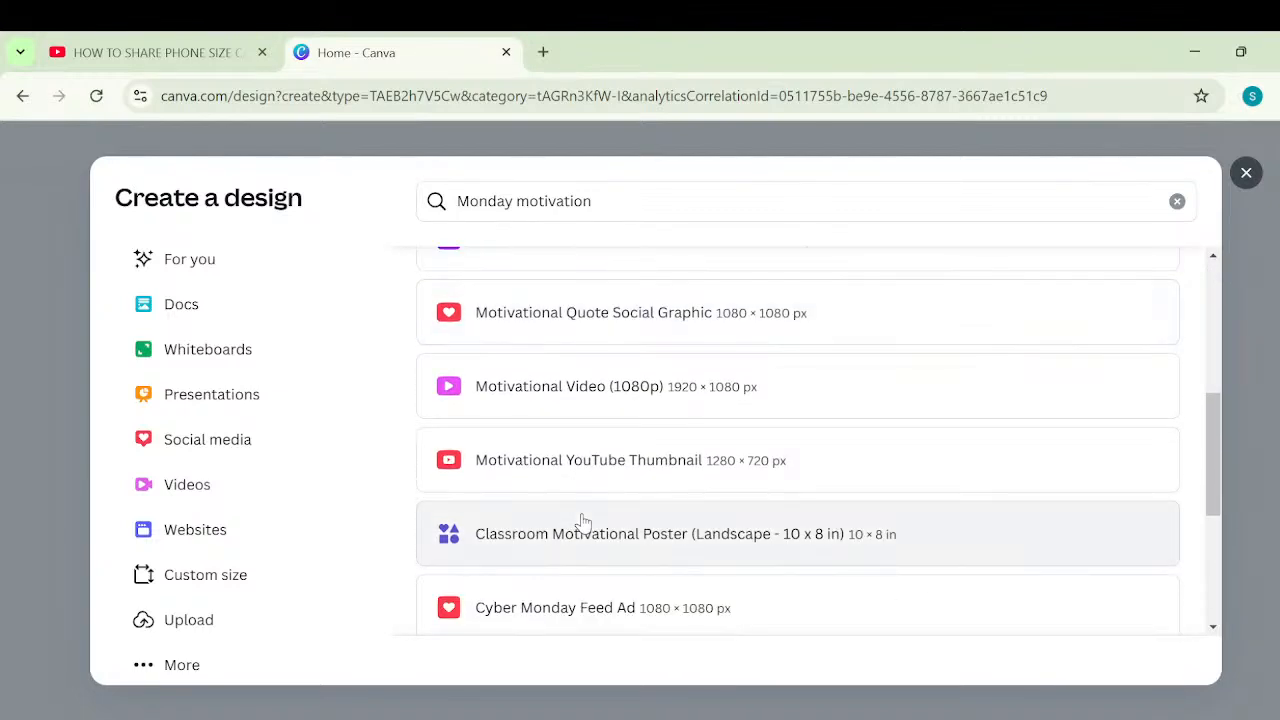
scroll(583, 522, down, 3)
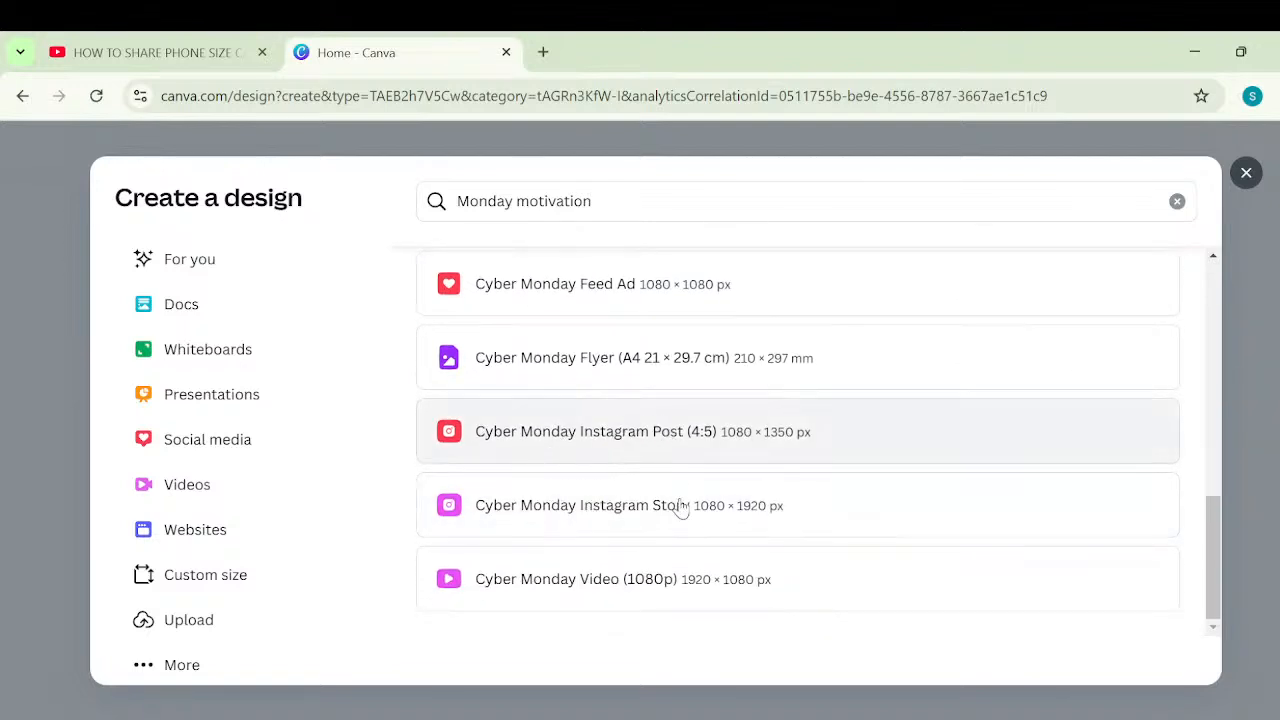
scroll(610, 405, up, 7)
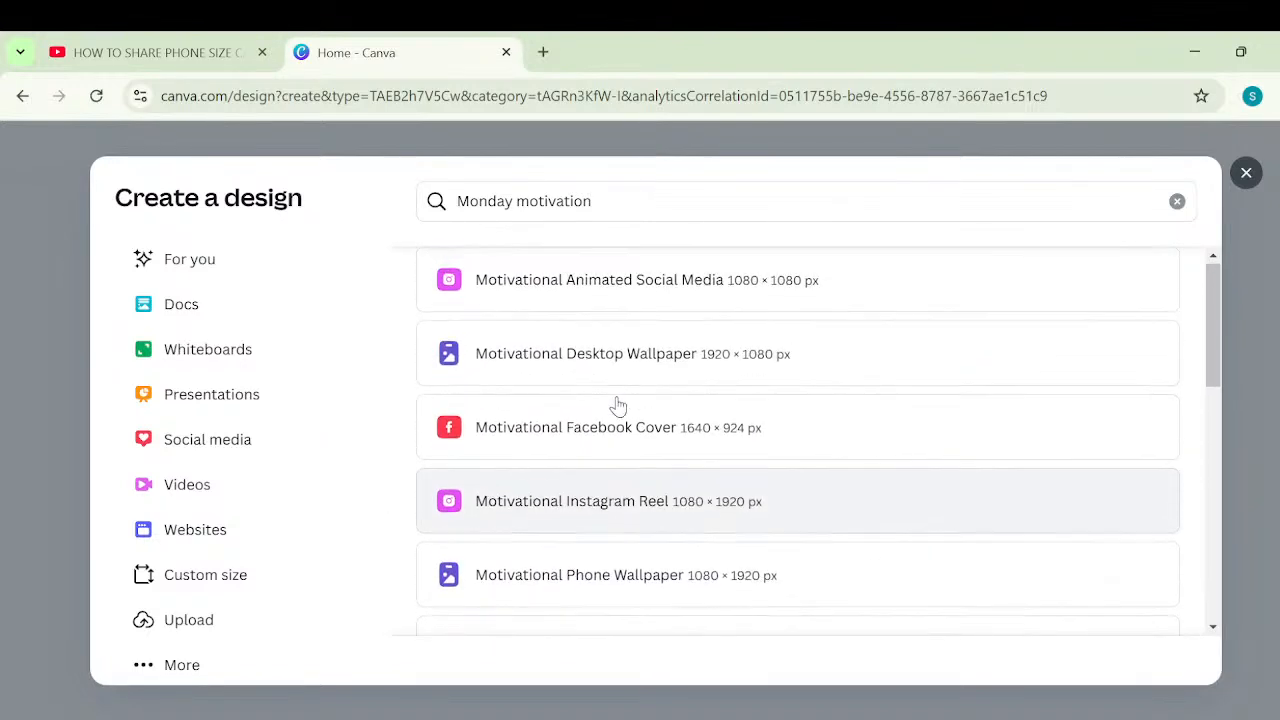
click(618, 405)
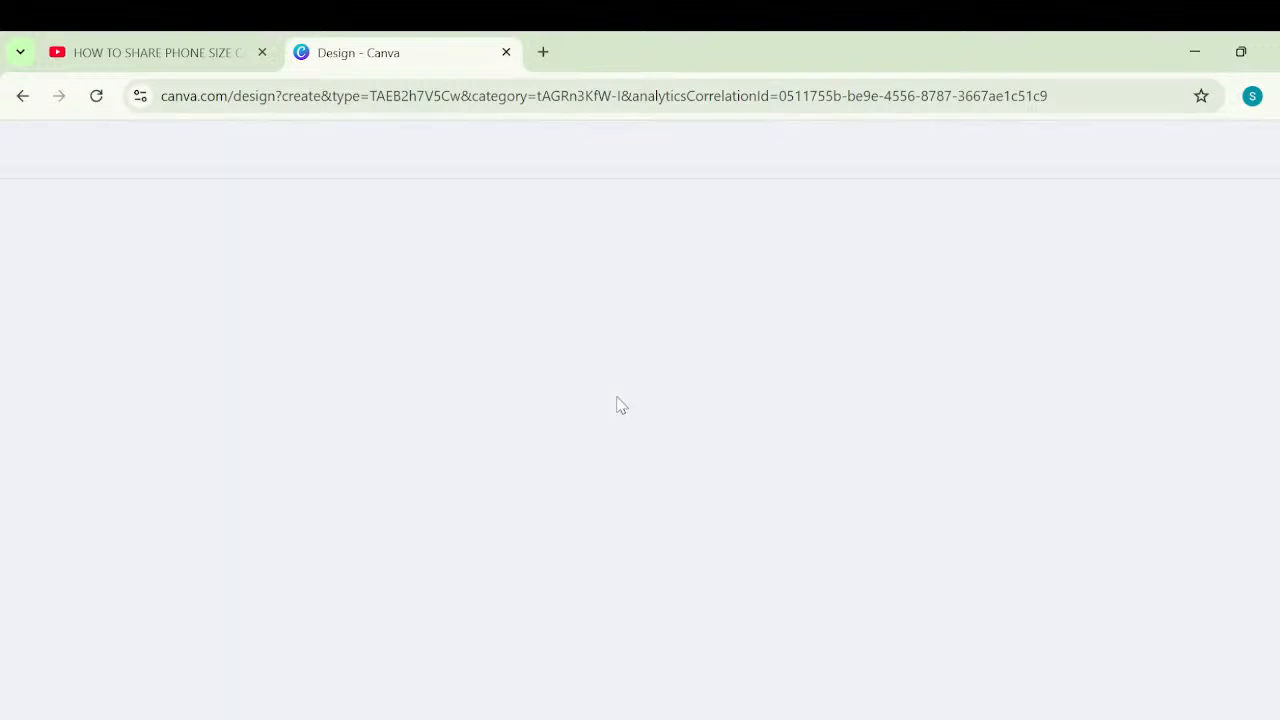
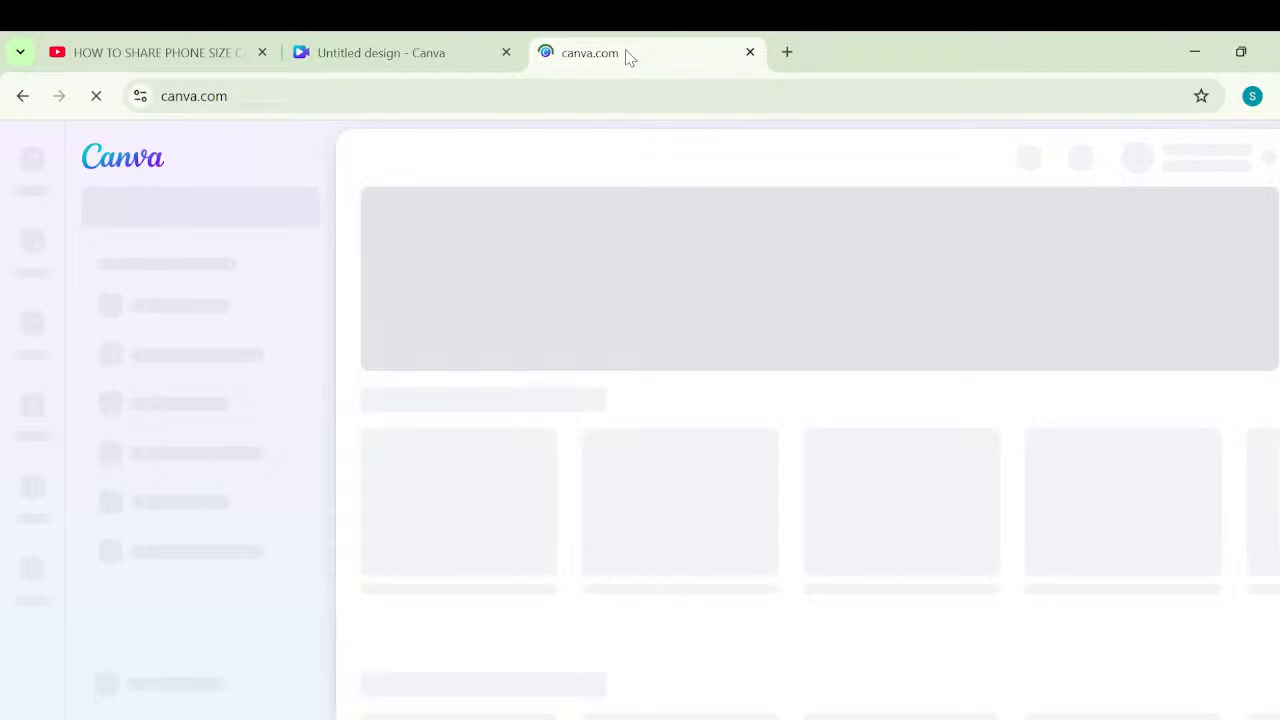
Return from the Canva home page to the untitled Animated Social Media Graphic design in the editor.
click(200, 50)
click(339, 45)
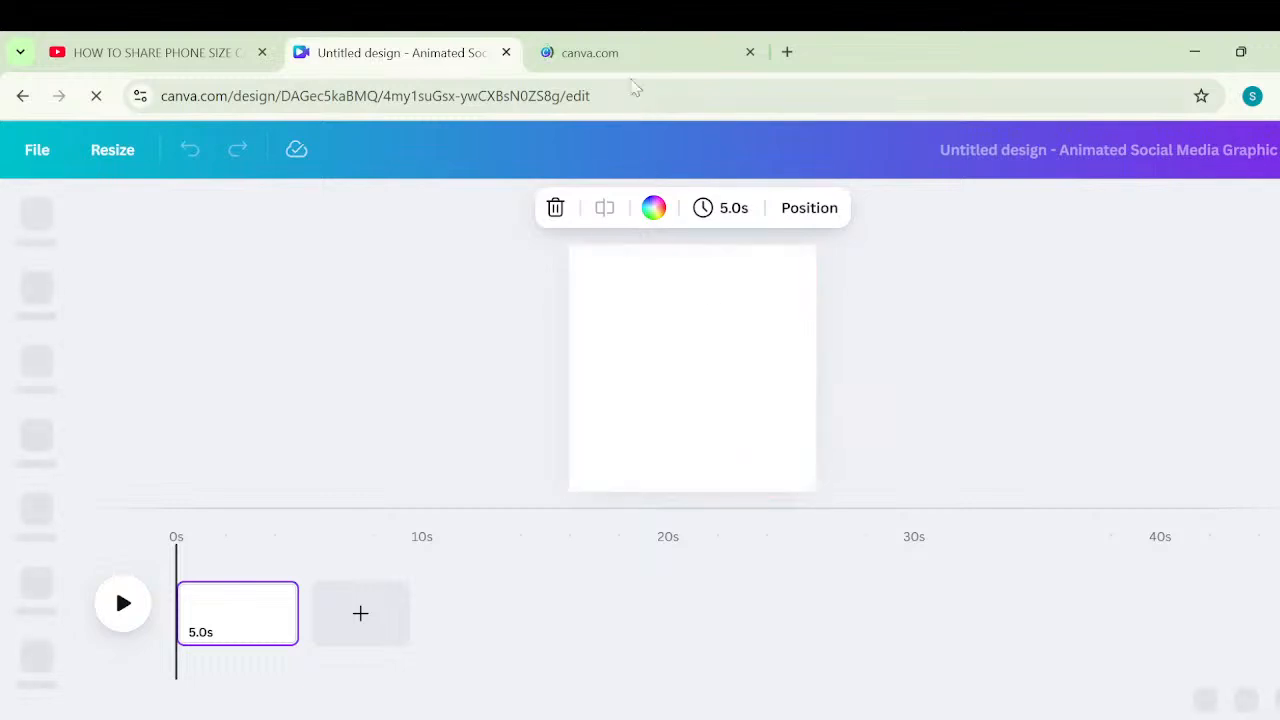
click(627, 53)
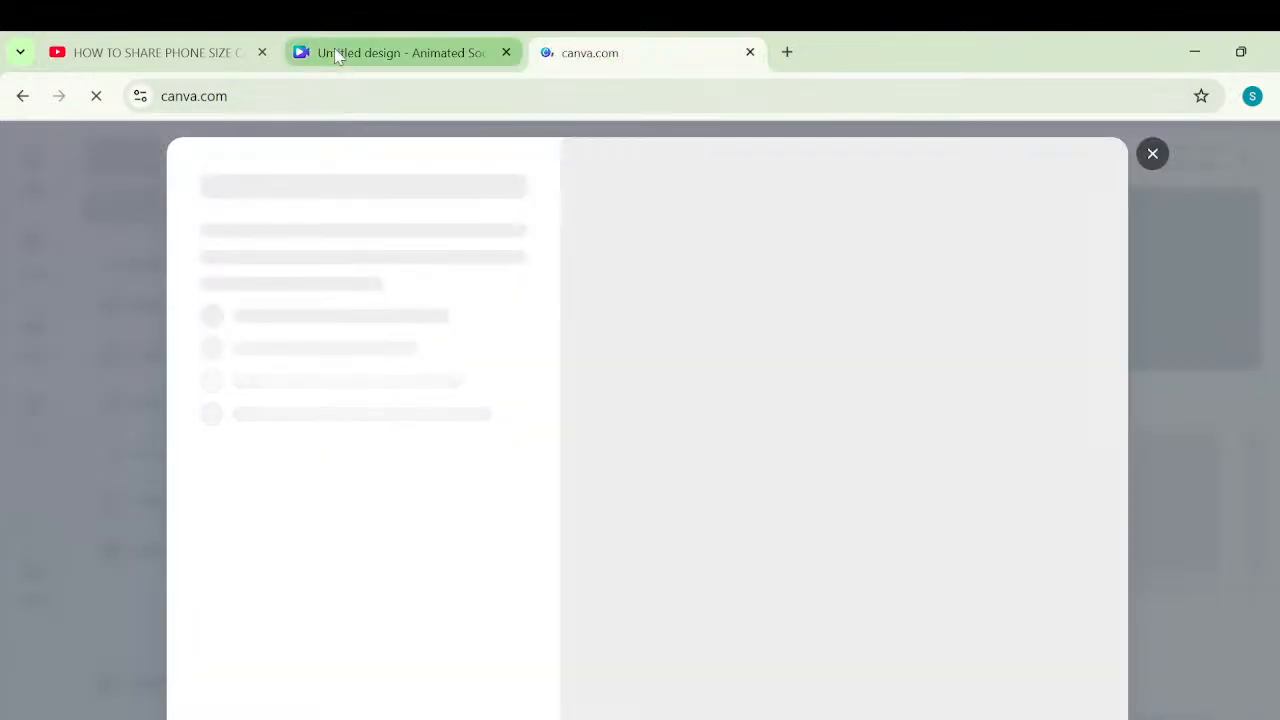
click(1230, 178)
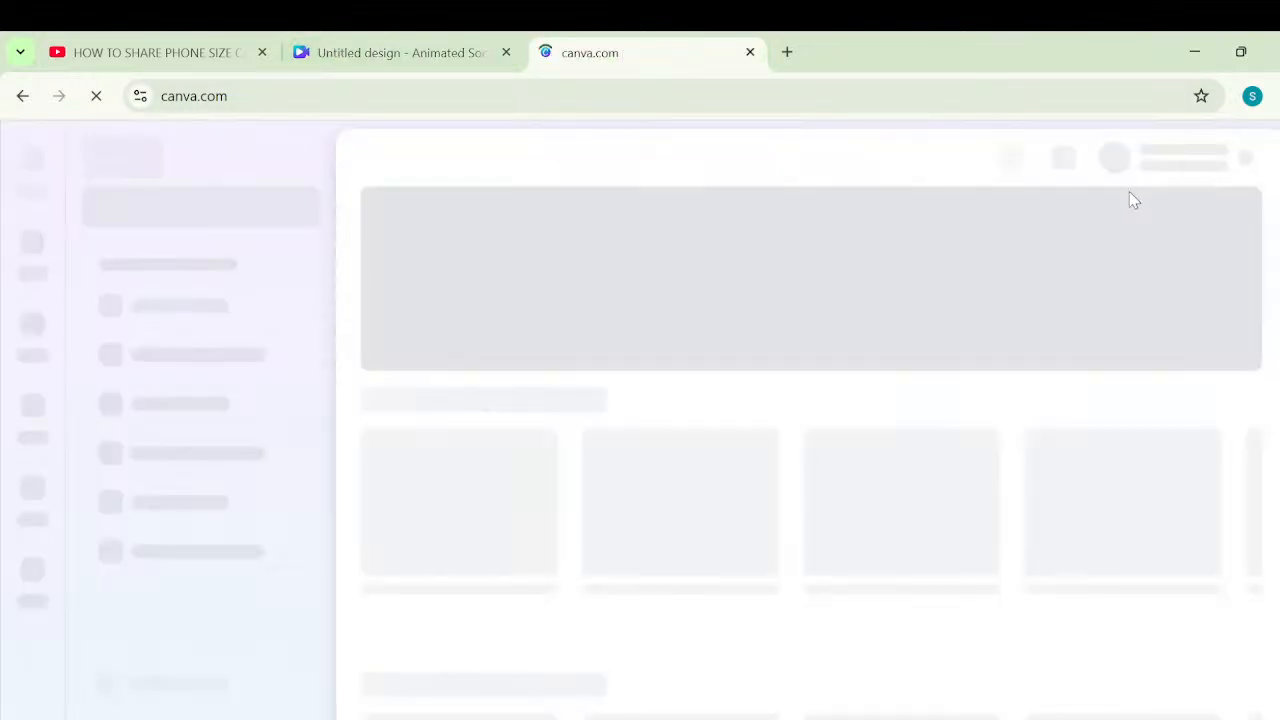
click(395, 53)
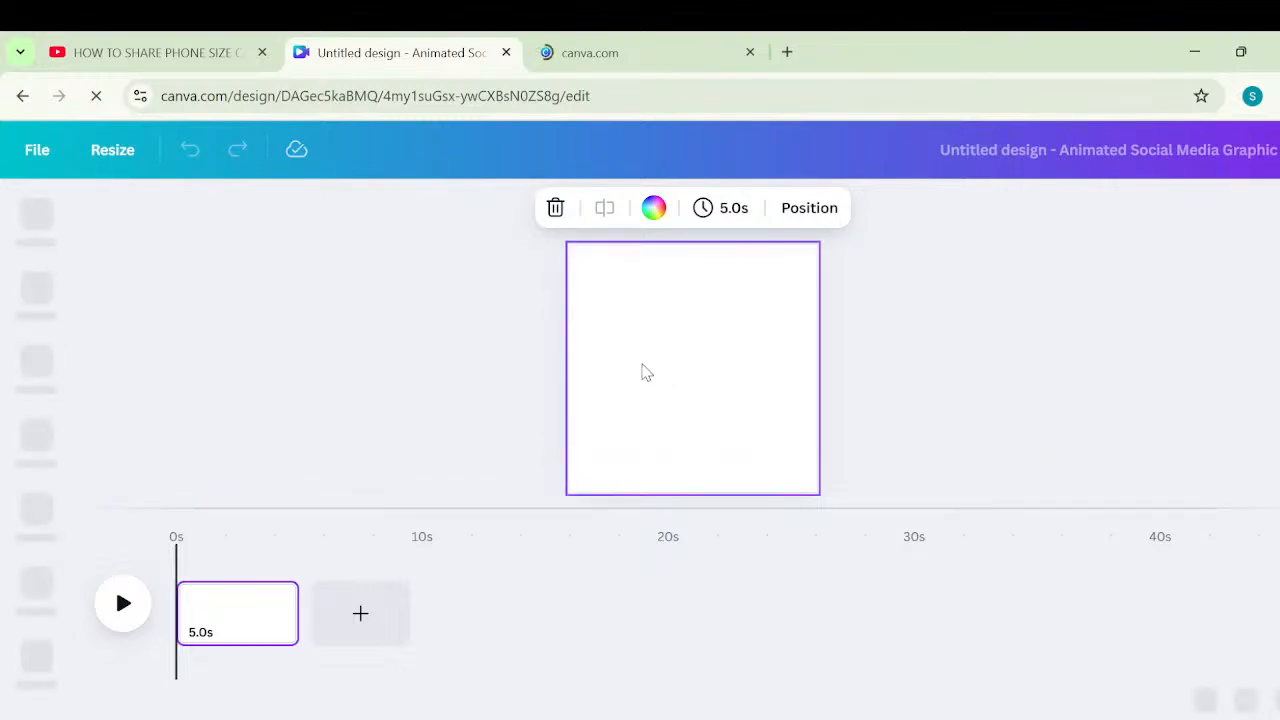
click(590, 50)
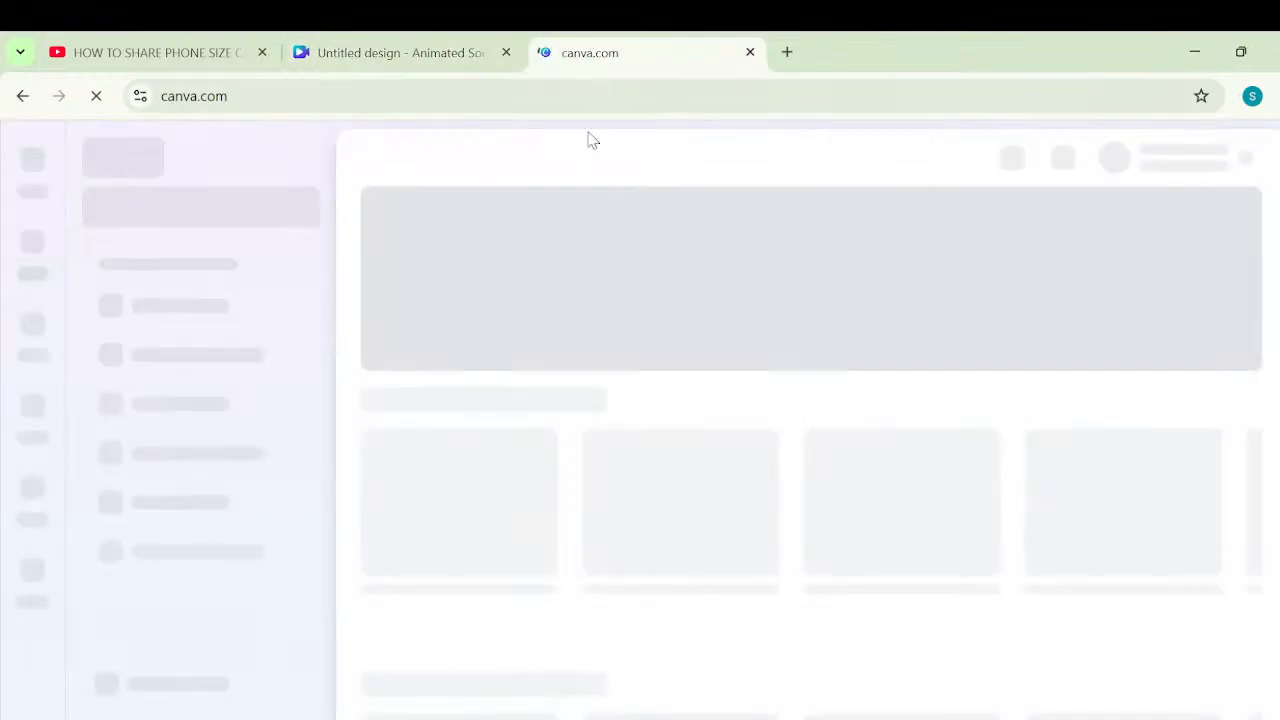
click(360, 51)
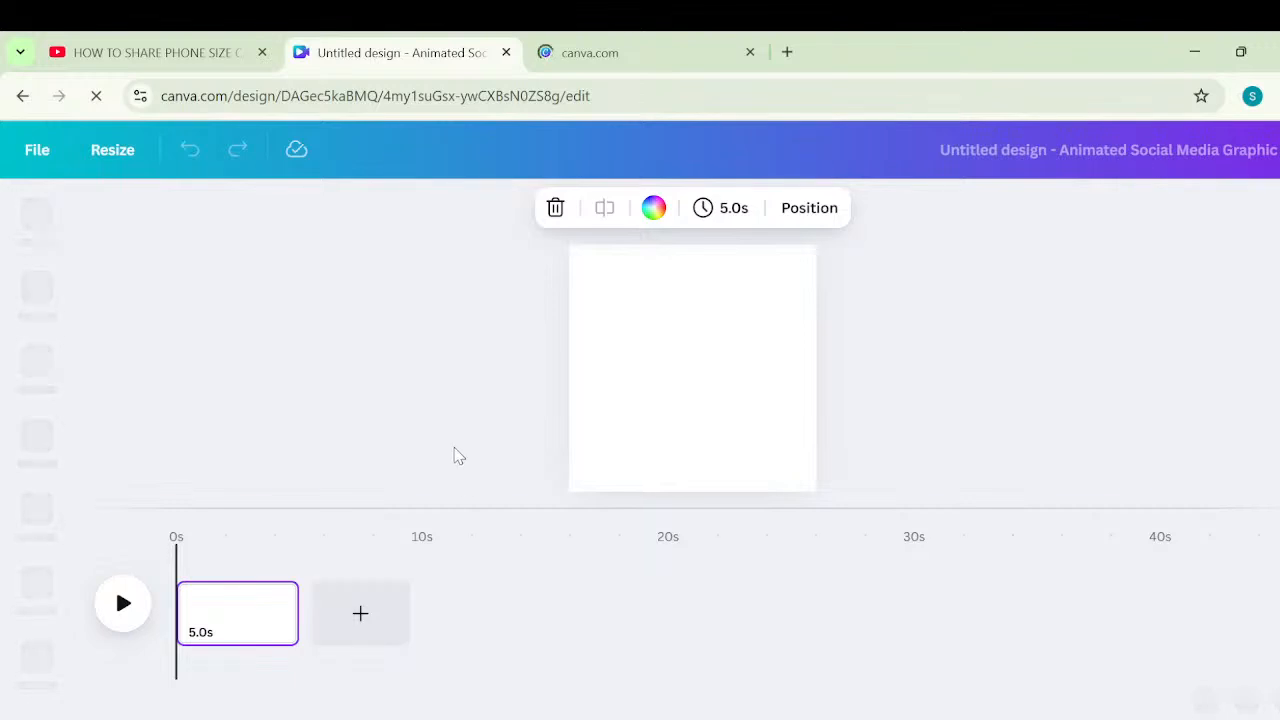
click(575, 52)
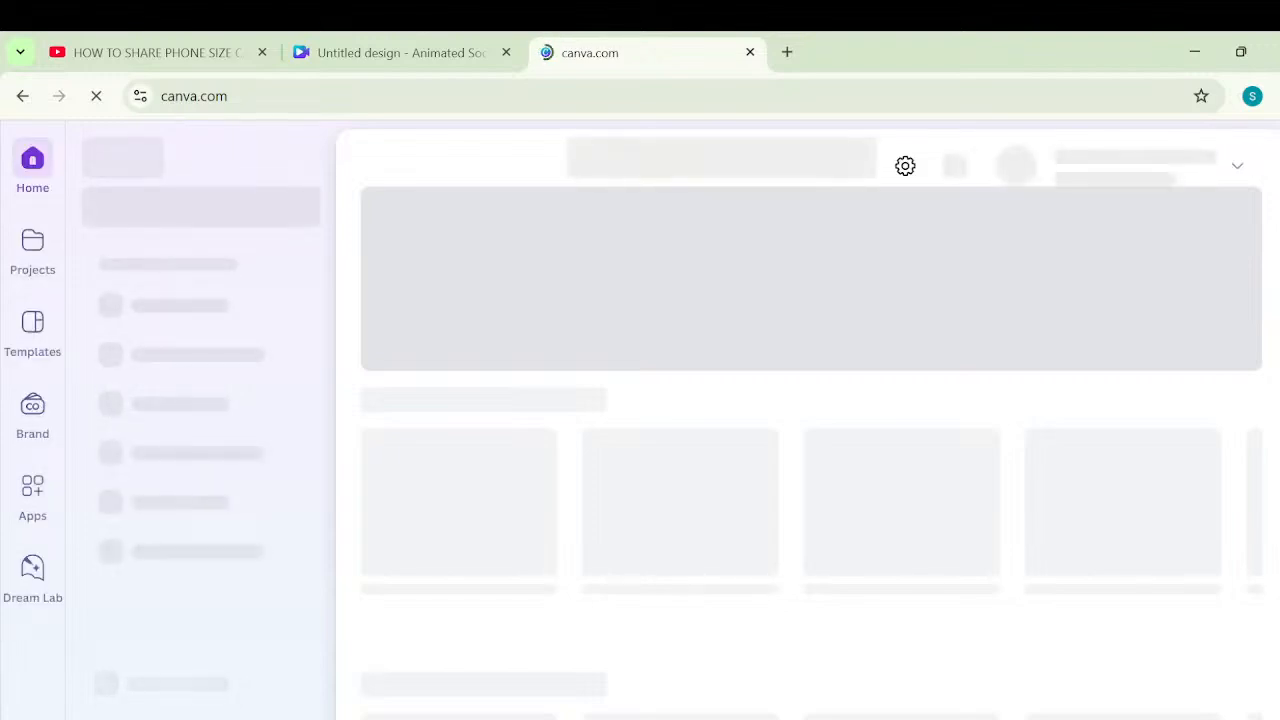
click(412, 45)
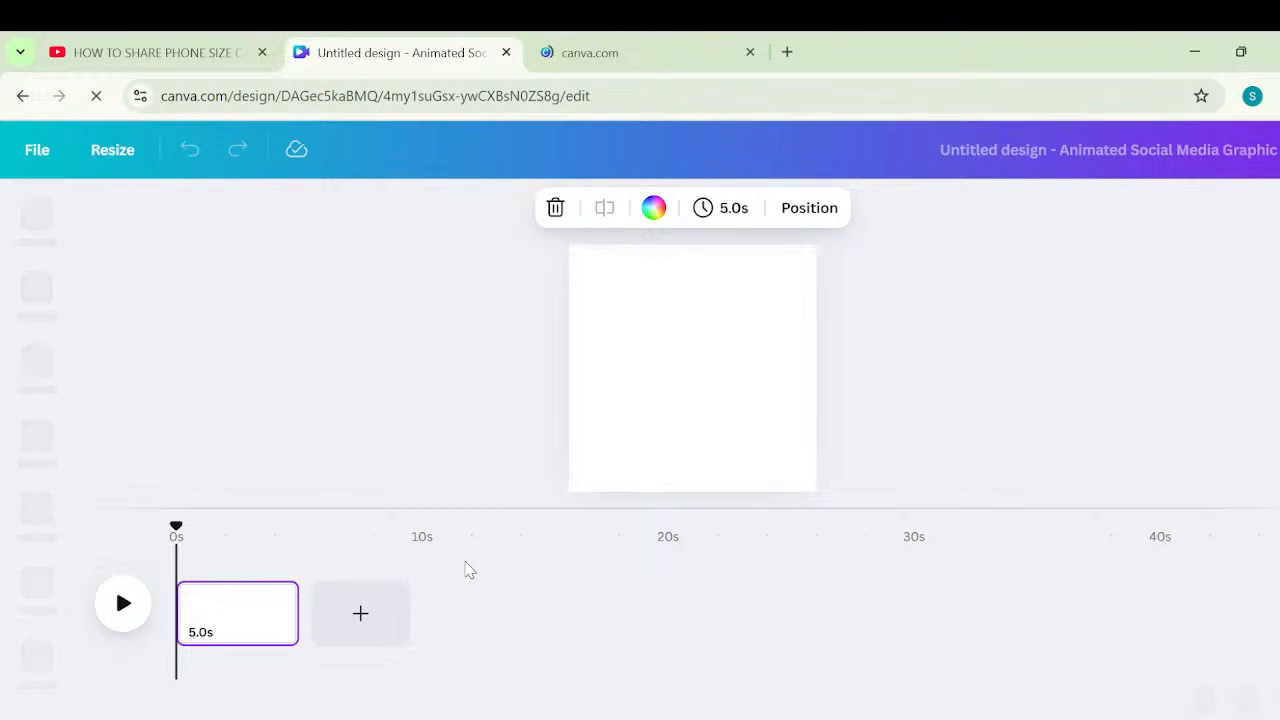
click(658, 40)
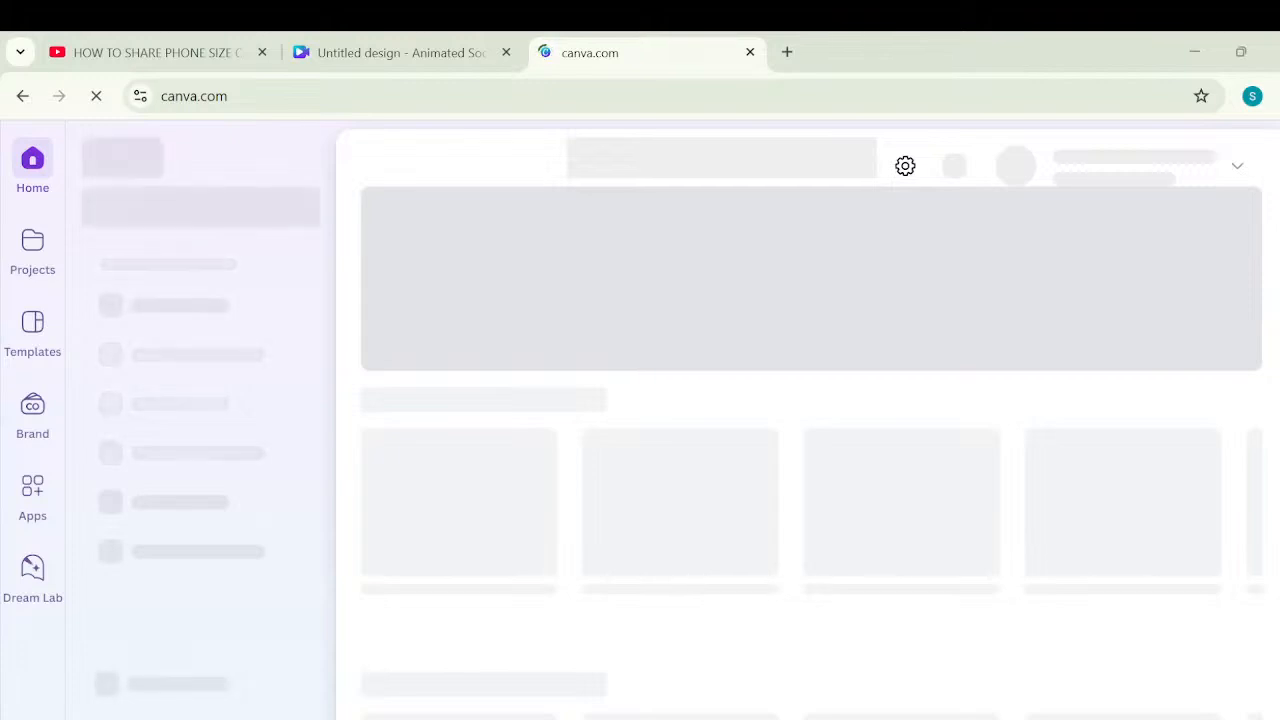
click(350, 48)
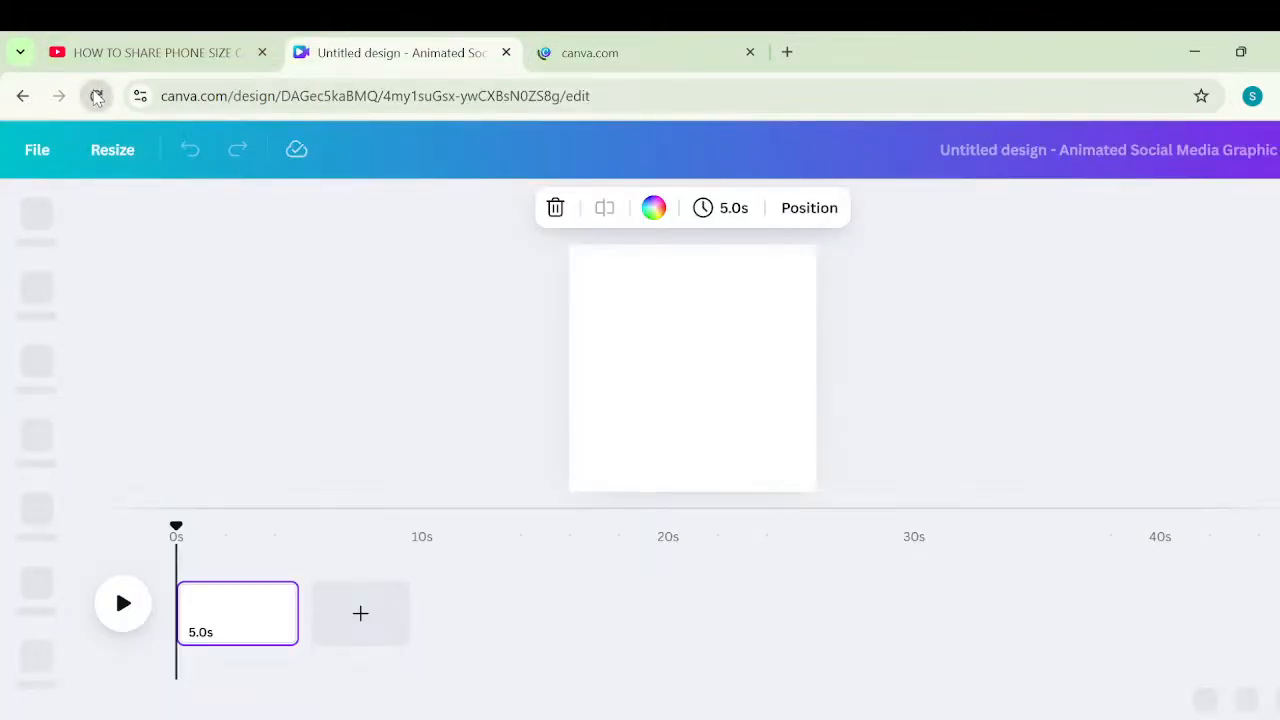
Reload the untitled Animated Social Media Graphic design and switch to the Canva home page.
click(97, 96)
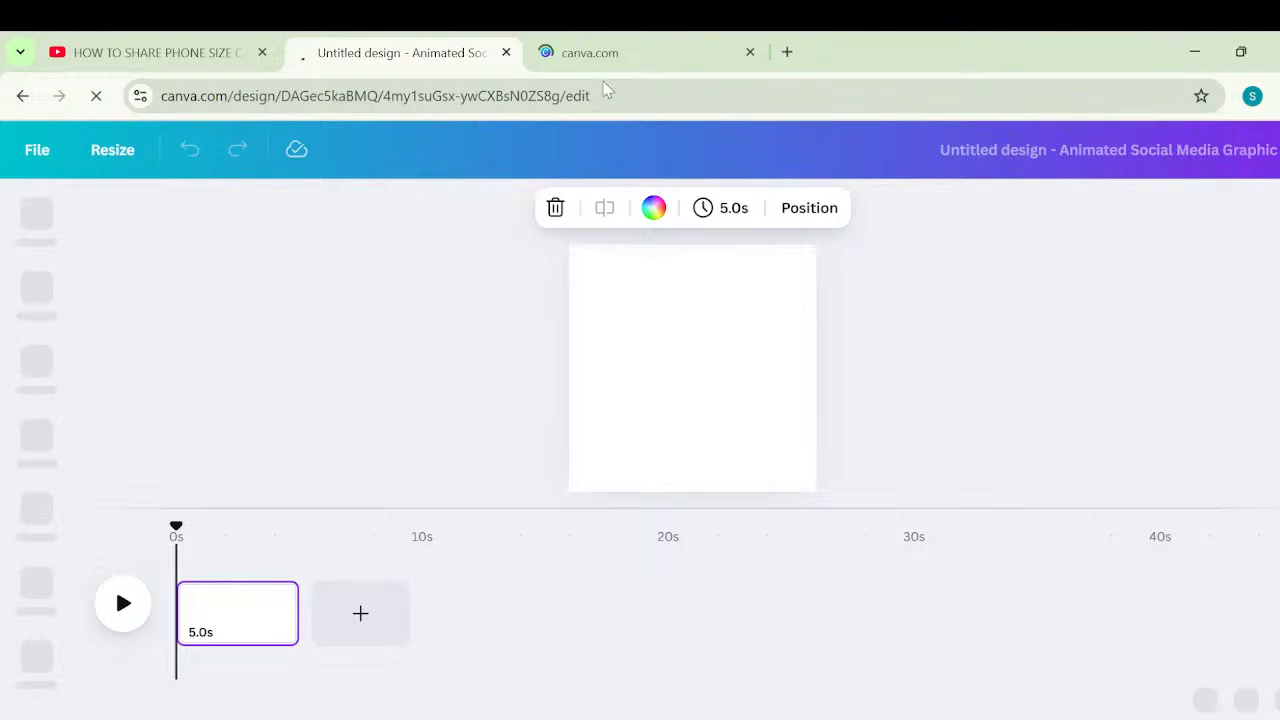
click(610, 60)
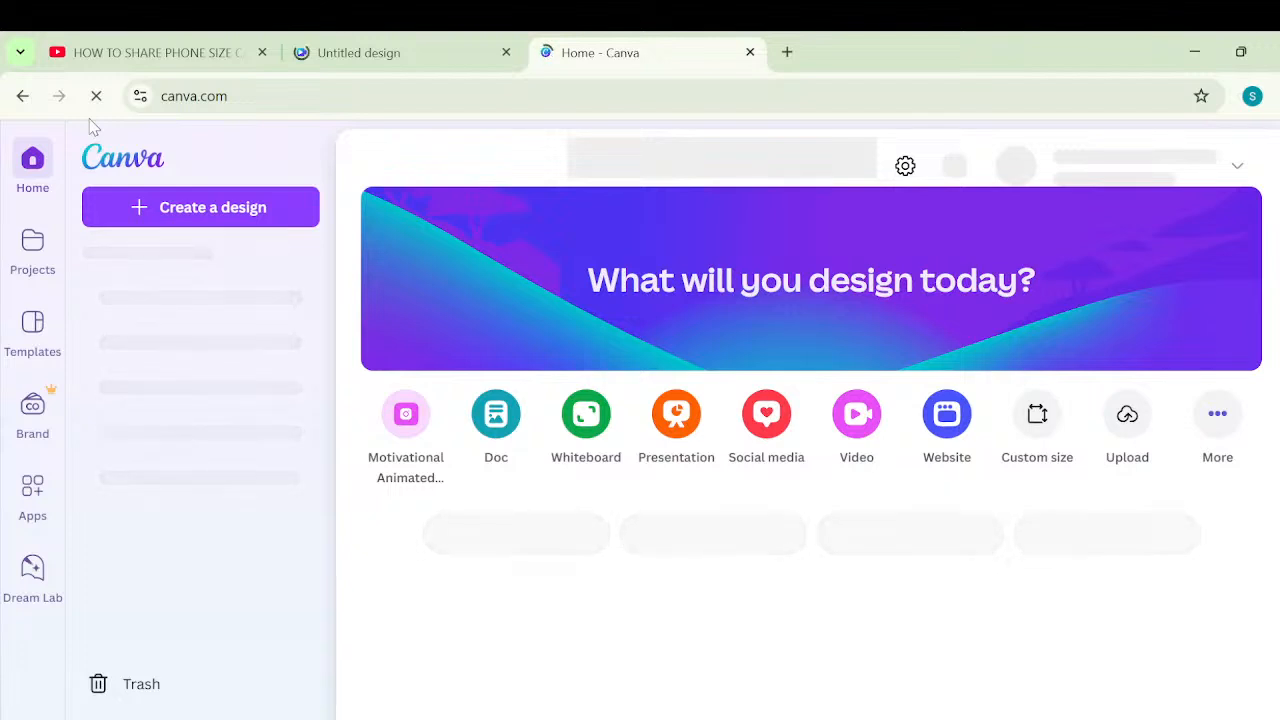
click(386, 48)
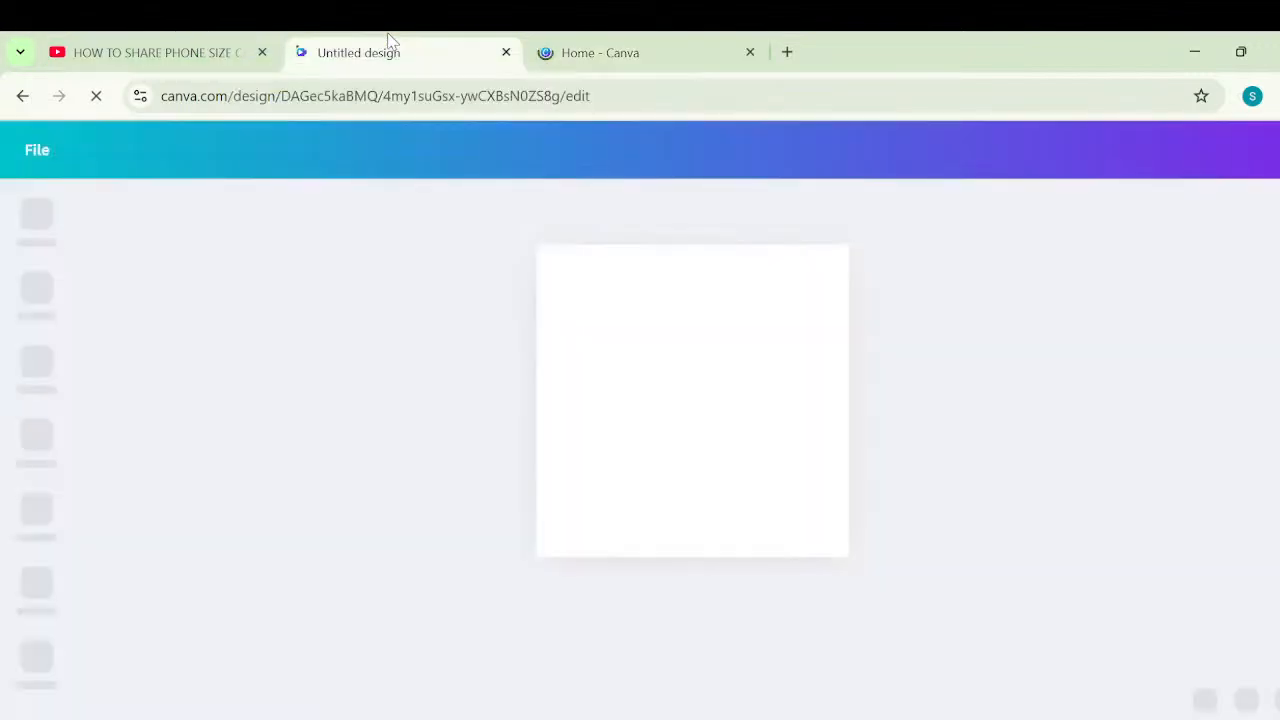
click(540, 53)
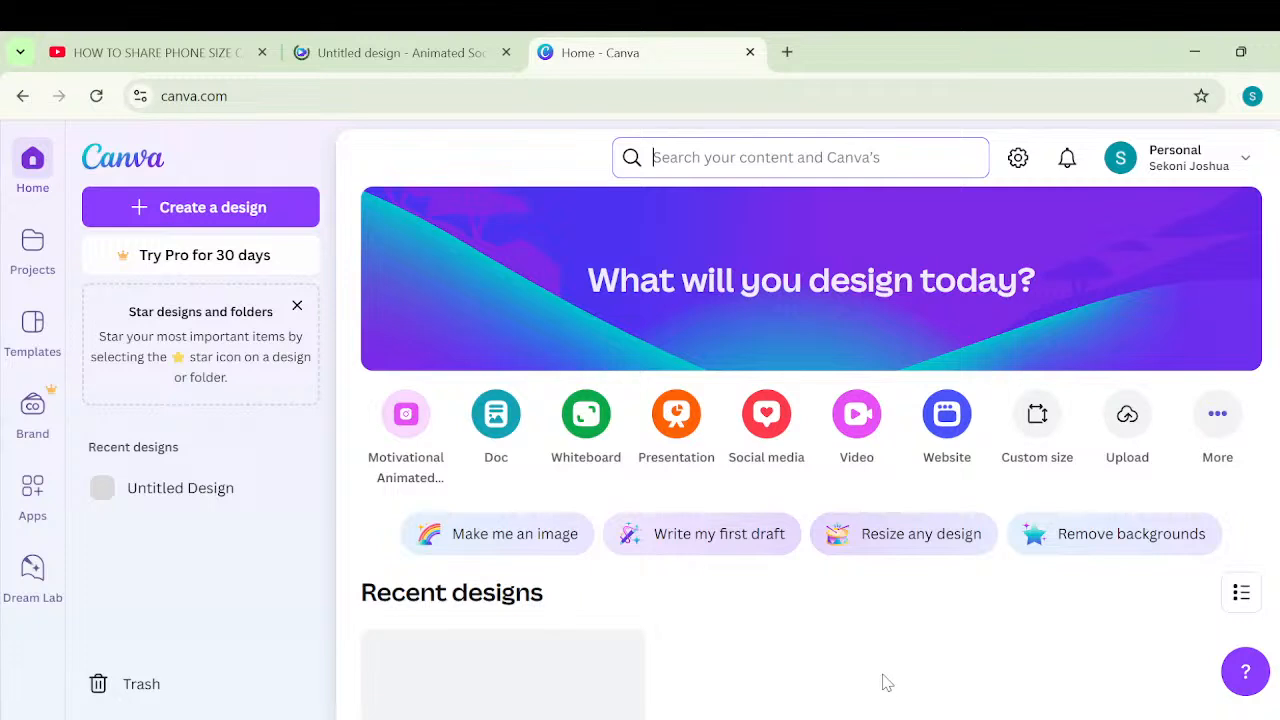
Create a new custom-size design with a width of 1080 and a height of 1080 in px units.
scroll(765, 615, down, 1)
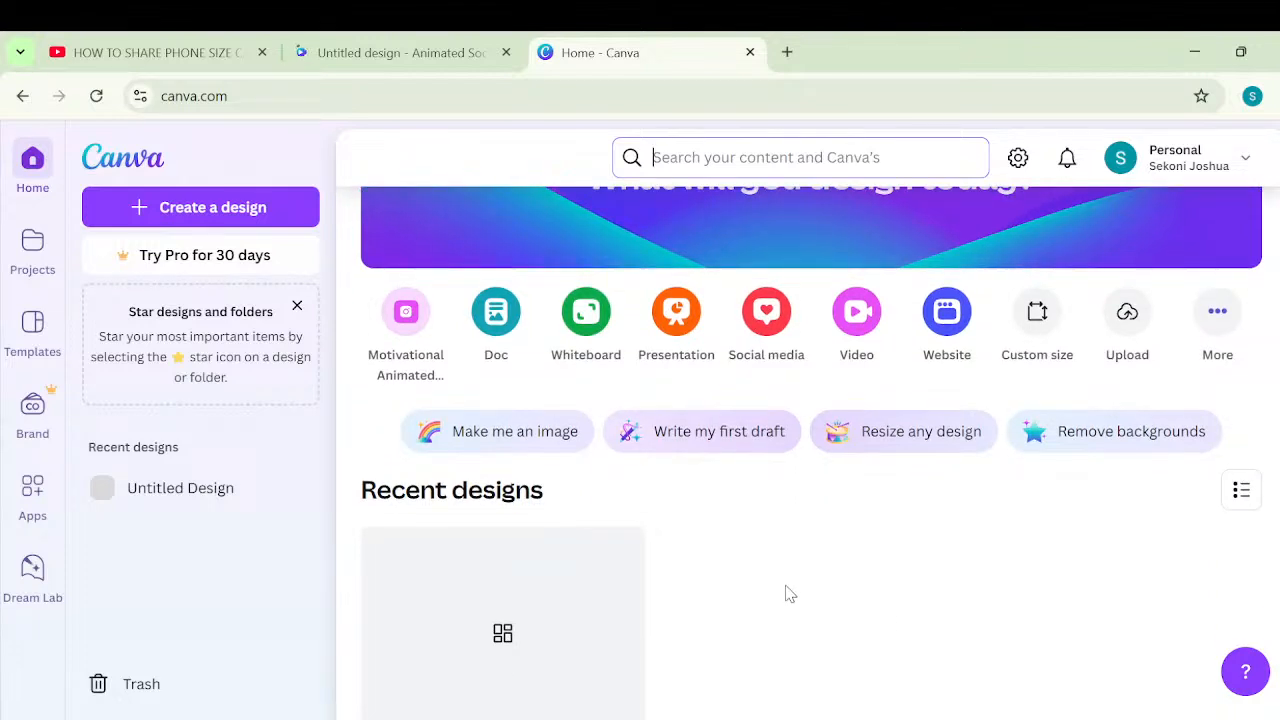
scroll(788, 594, up, 1)
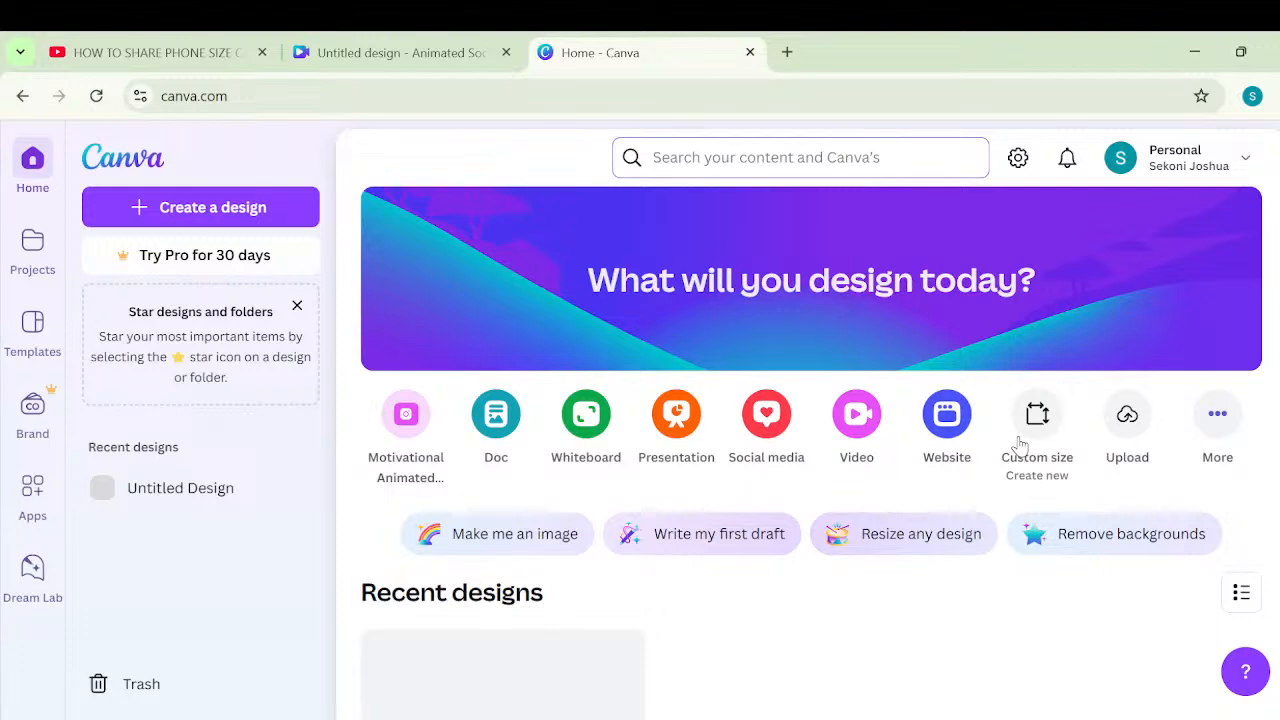
click(1050, 435)
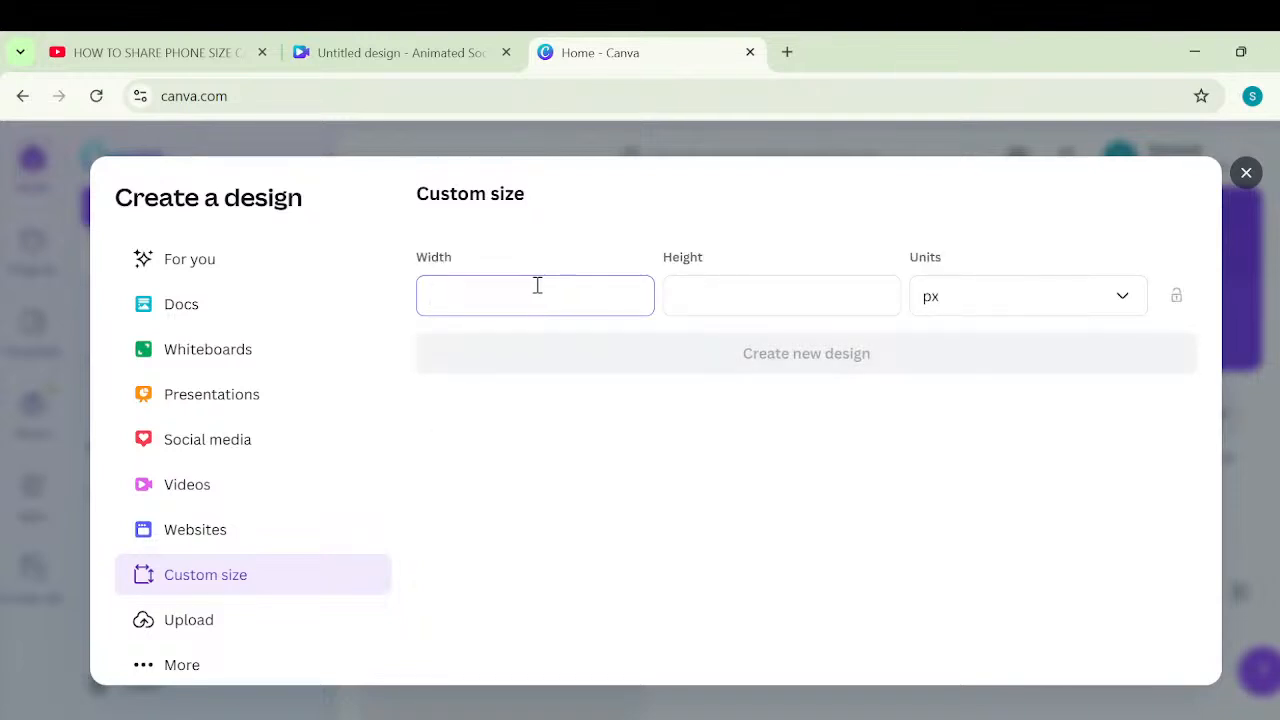
text(1080)
click(738, 288)
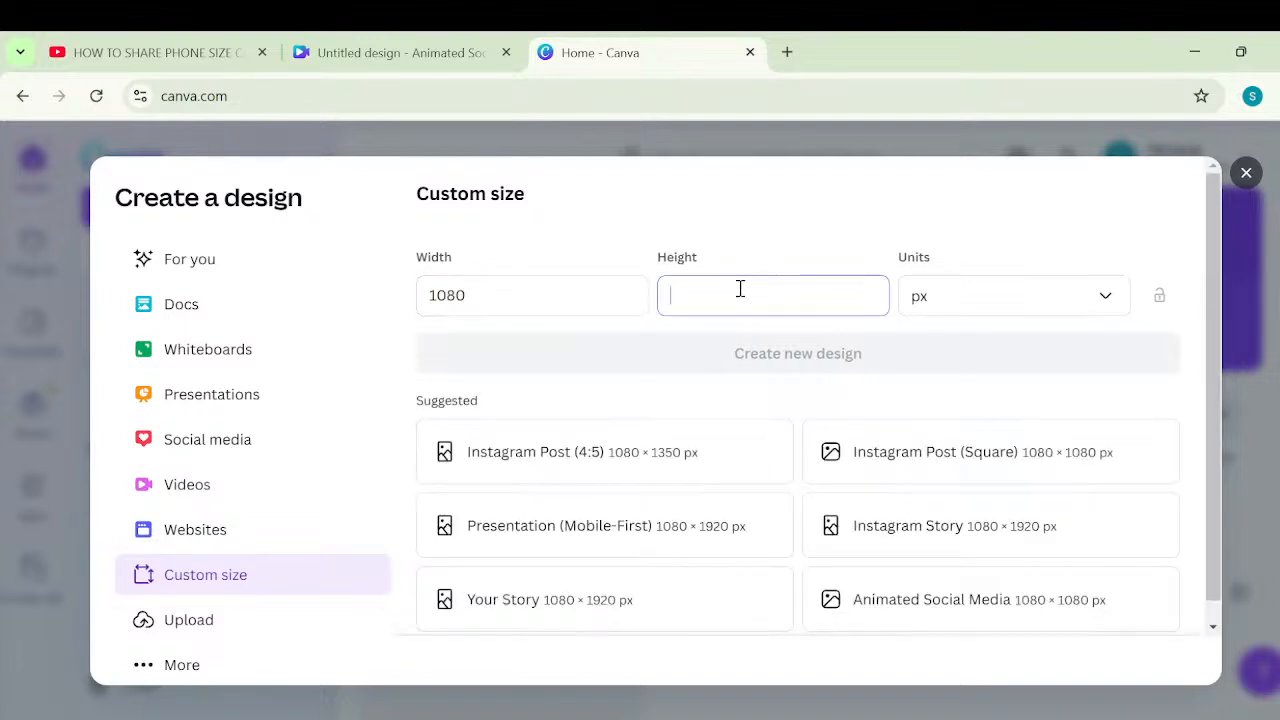
text(108)
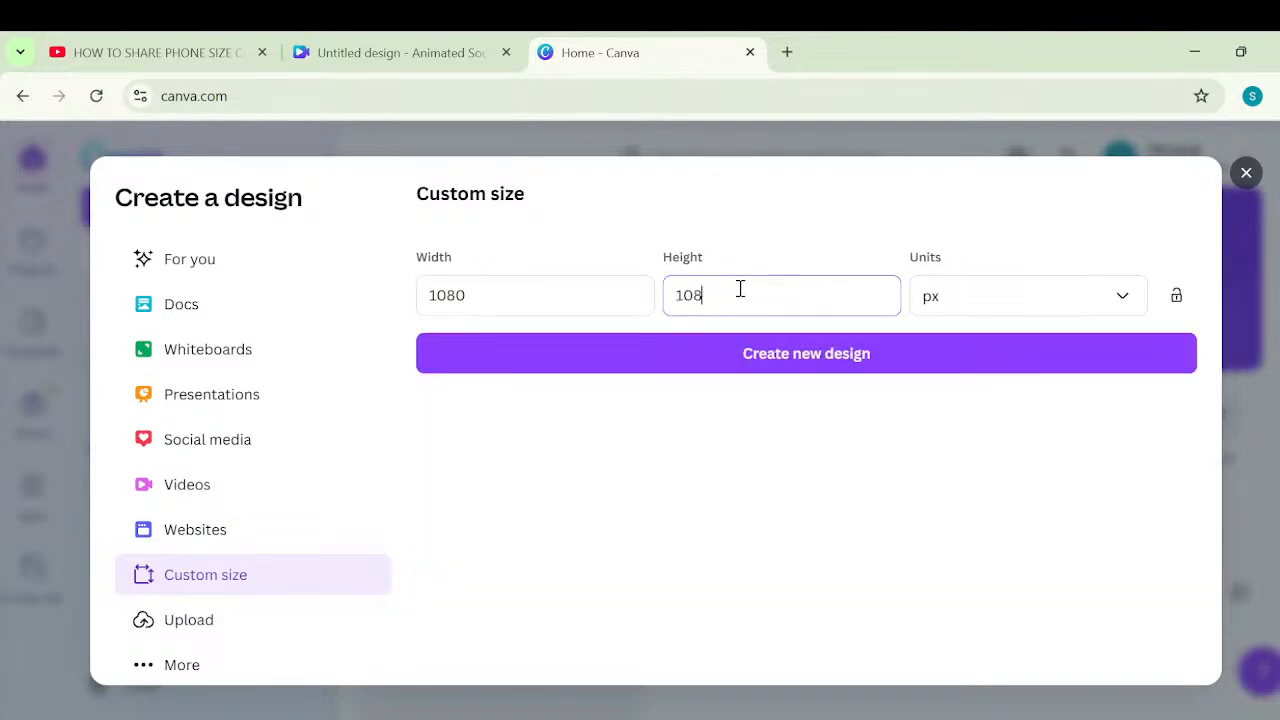
text(0)
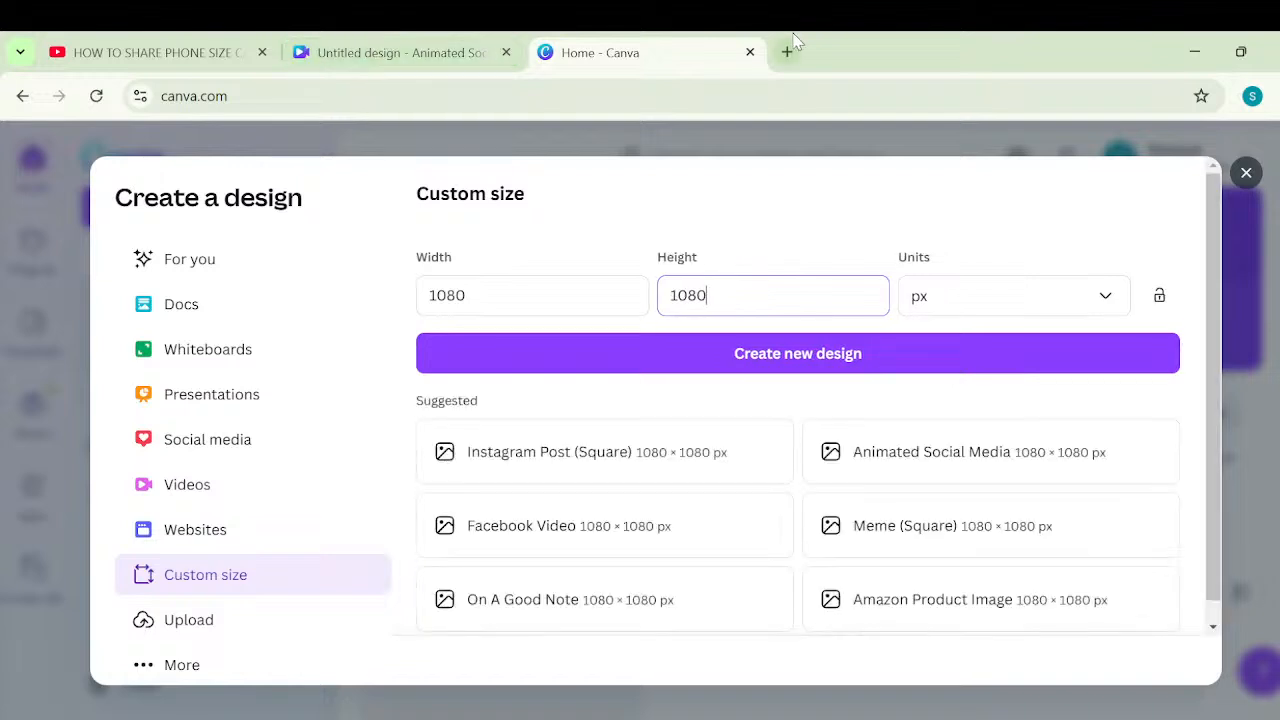
click(1114, 295)
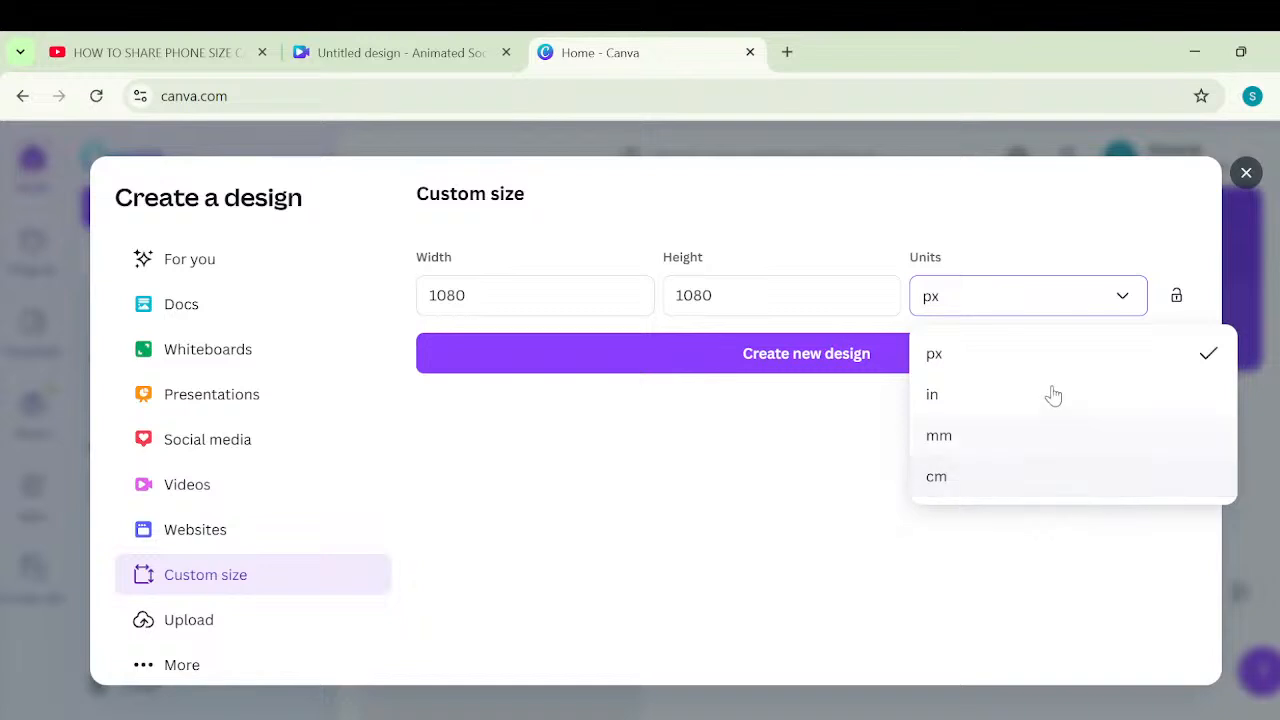
click(989, 343)
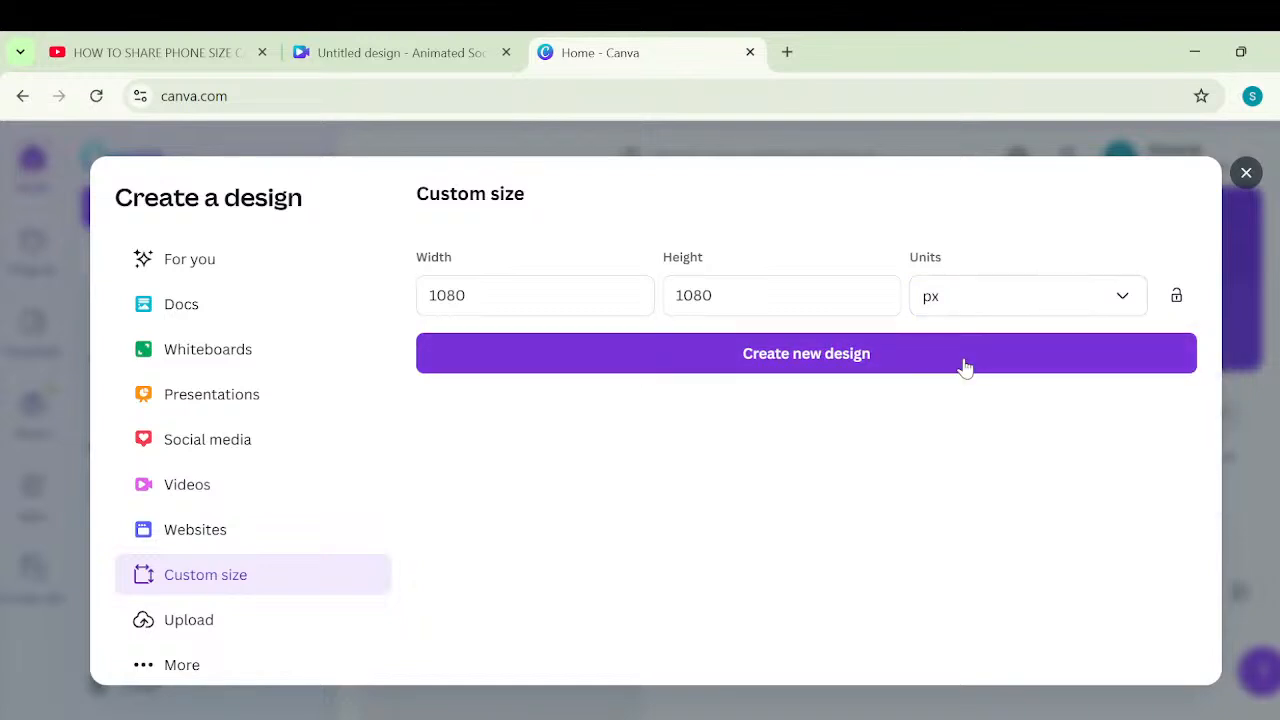
click(964, 366)
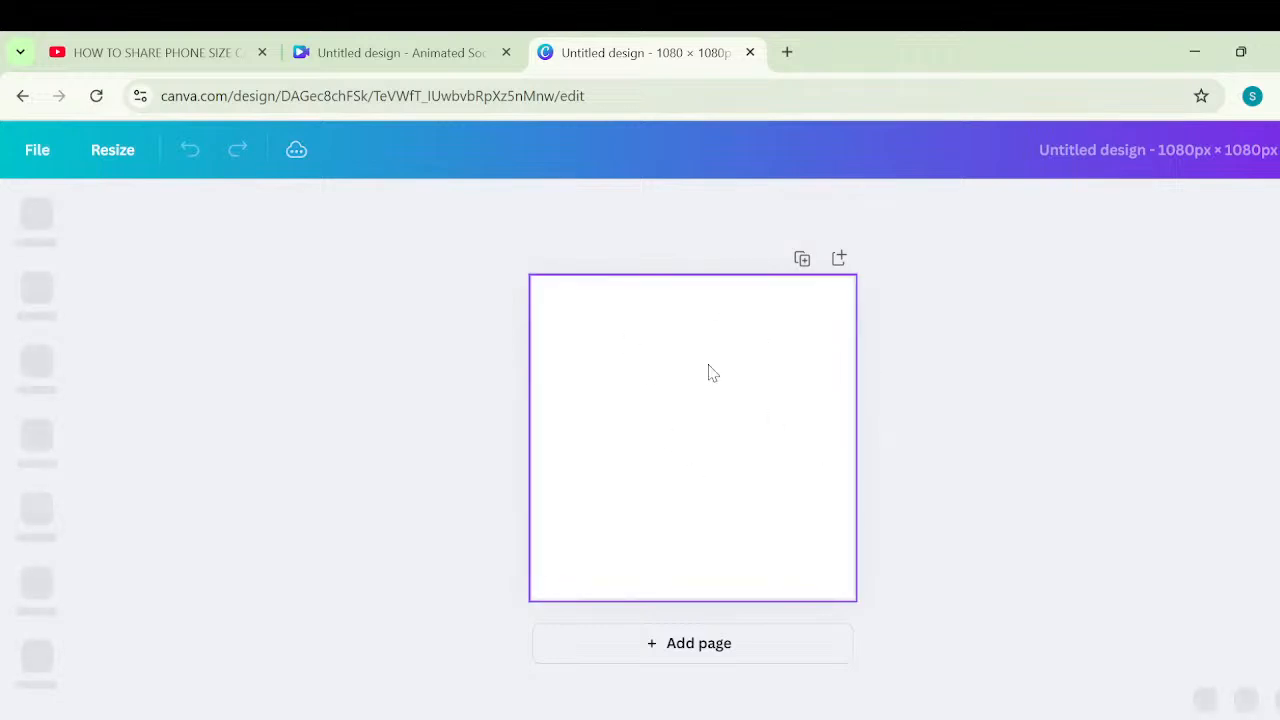
Go back from the new blank design to the home page and open the full catalogue of design types for creating a design.
click(23, 97)
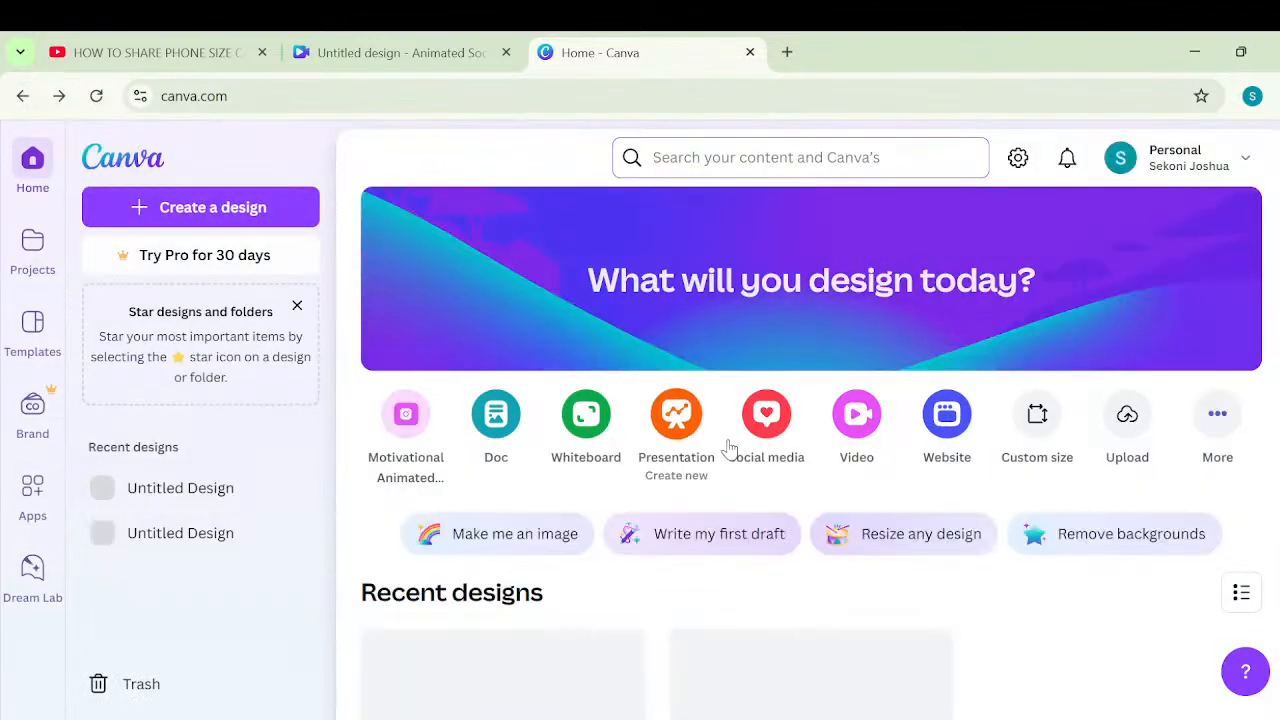
click(1040, 442)
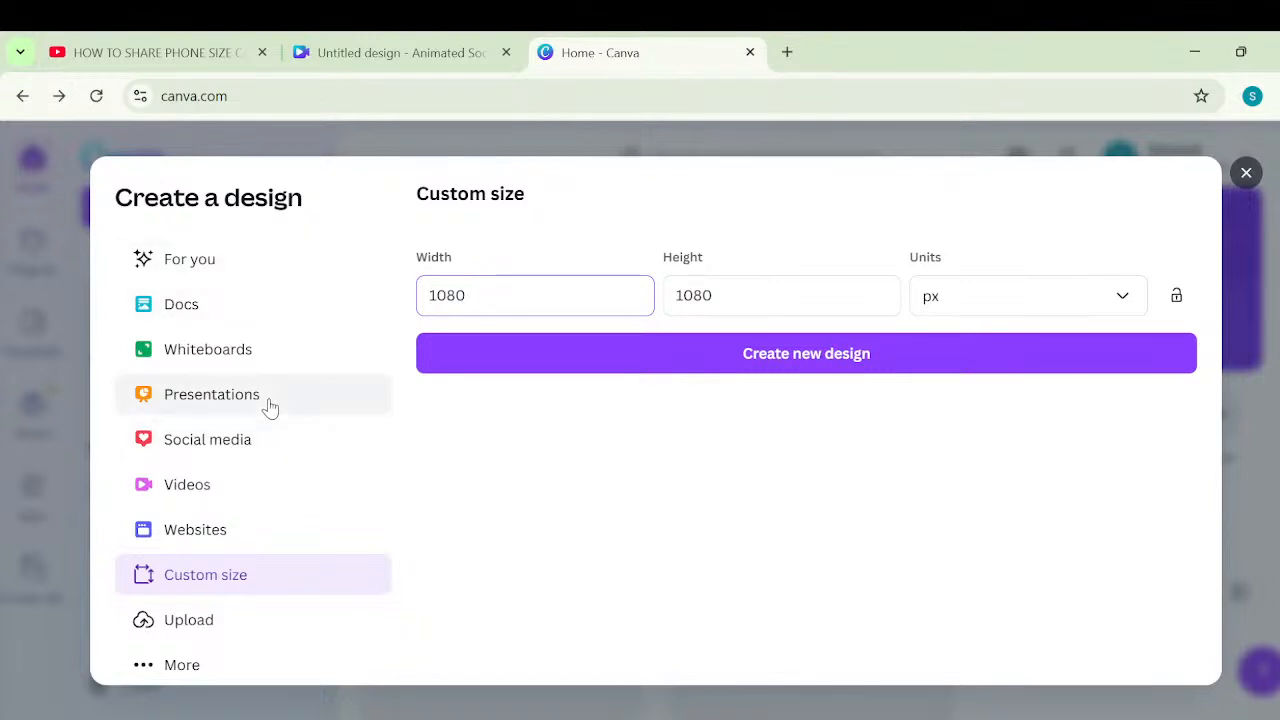
click(204, 666)
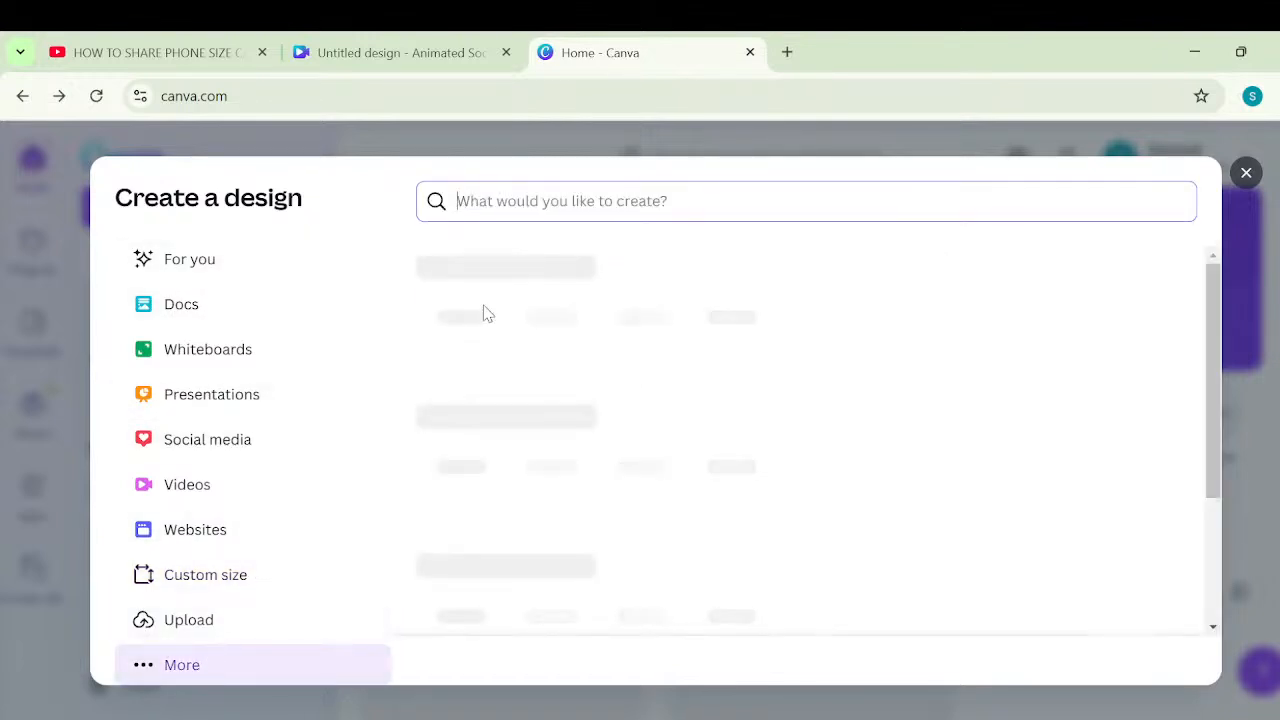
Search Google in a new browser tab for "what is a facebook reels size" and reload the page.
click(787, 52)
click(377, 99)
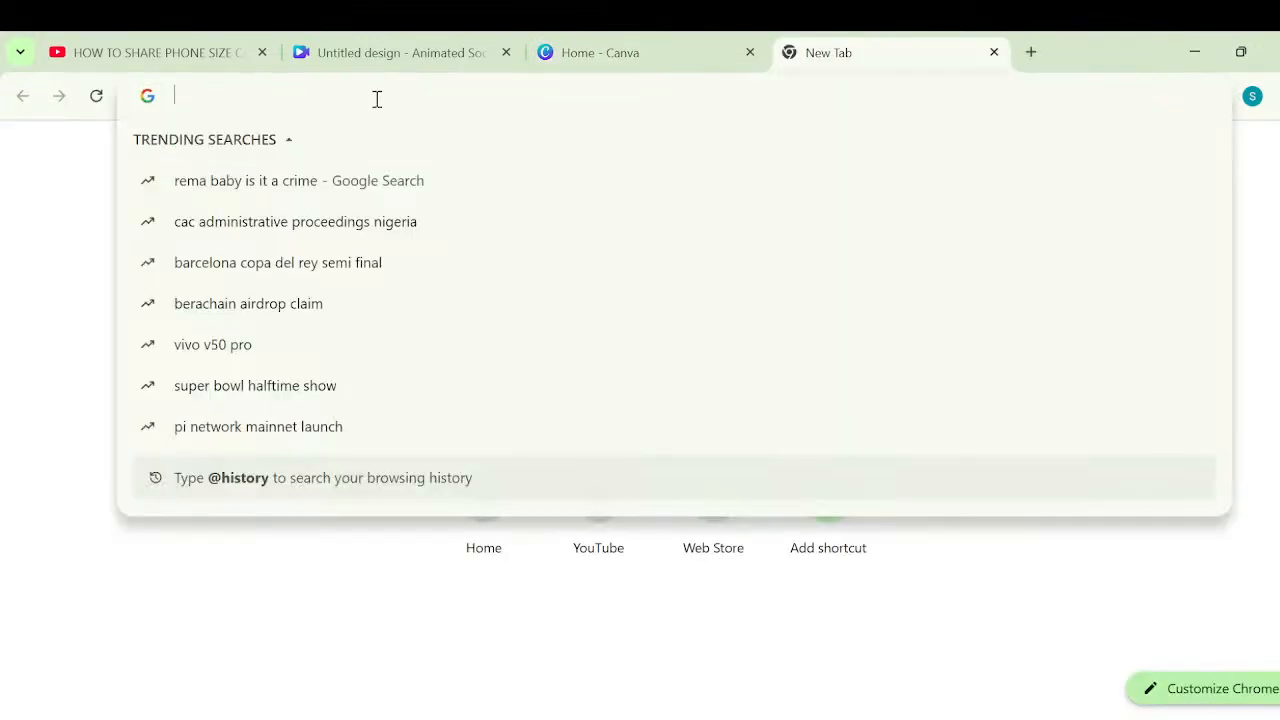
text(what t)
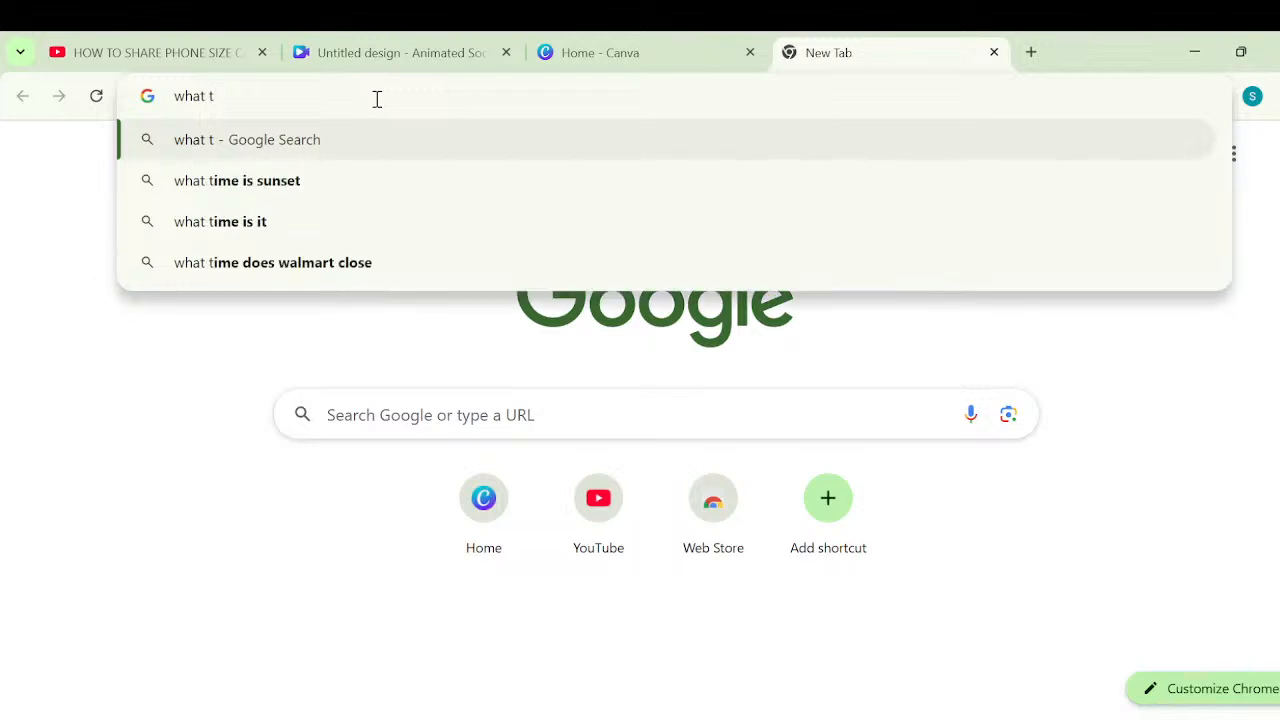
key(BackSpace)
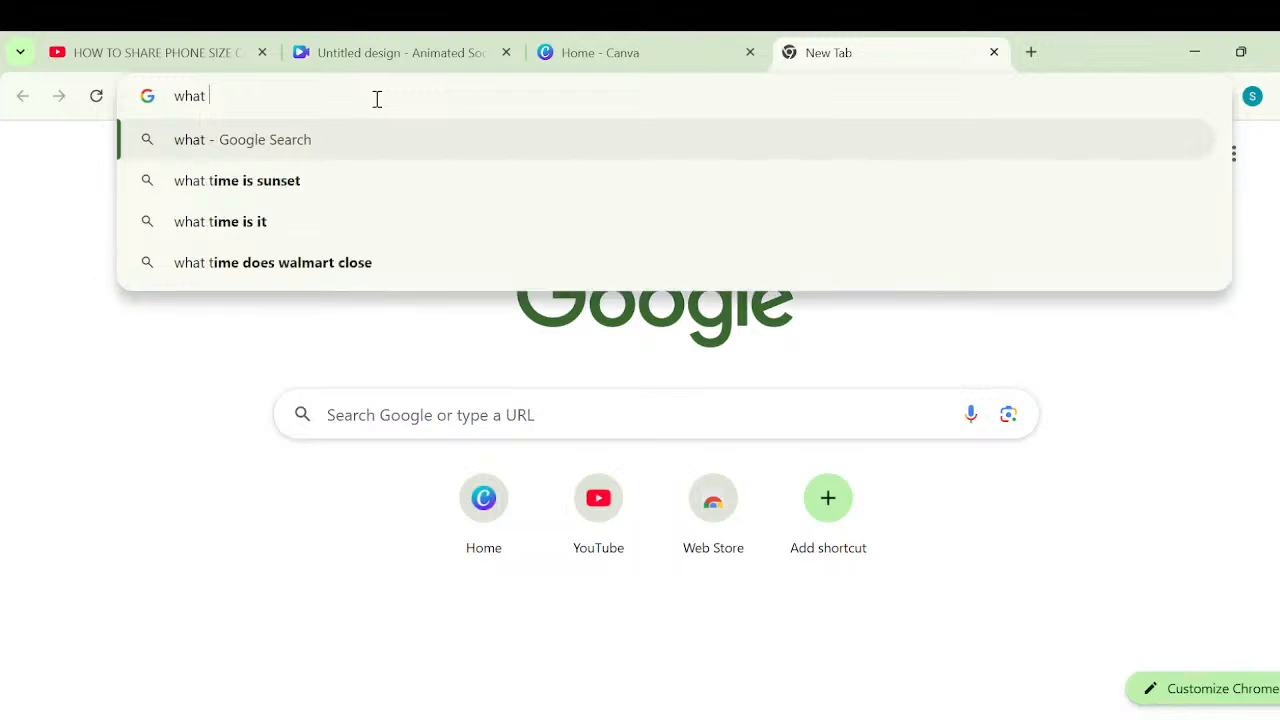
text(is a reel)
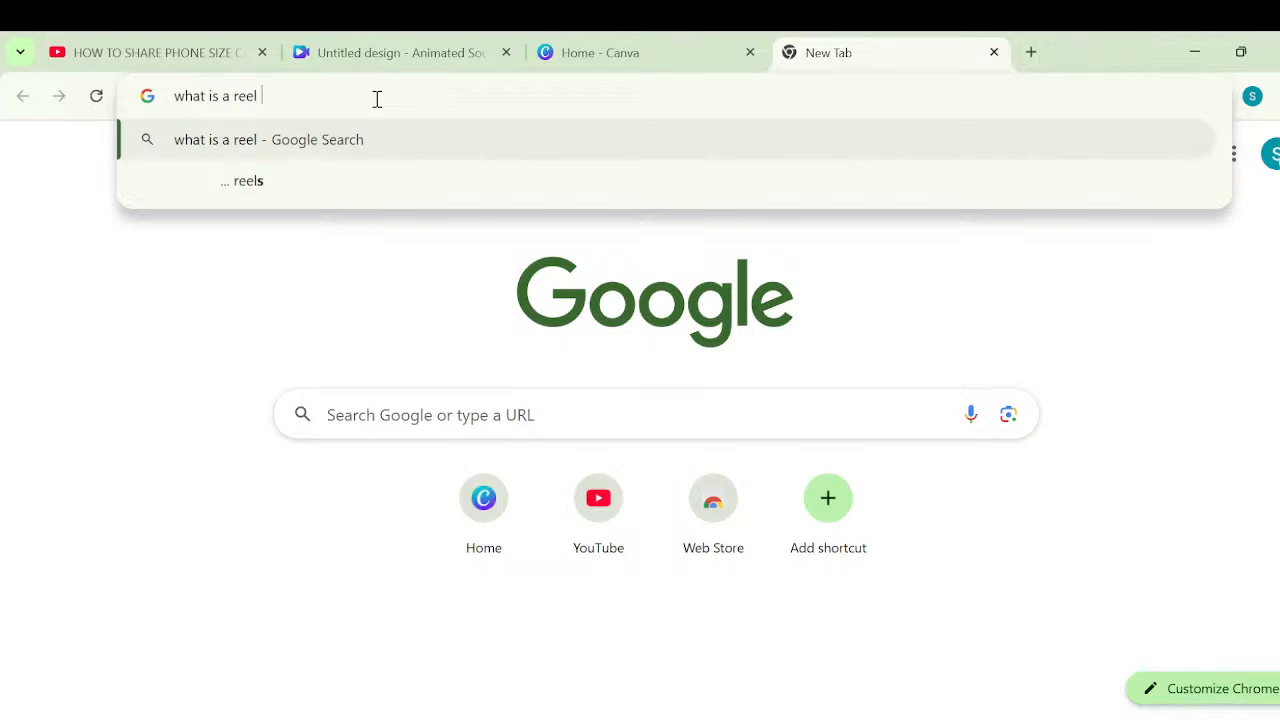
text( fa)
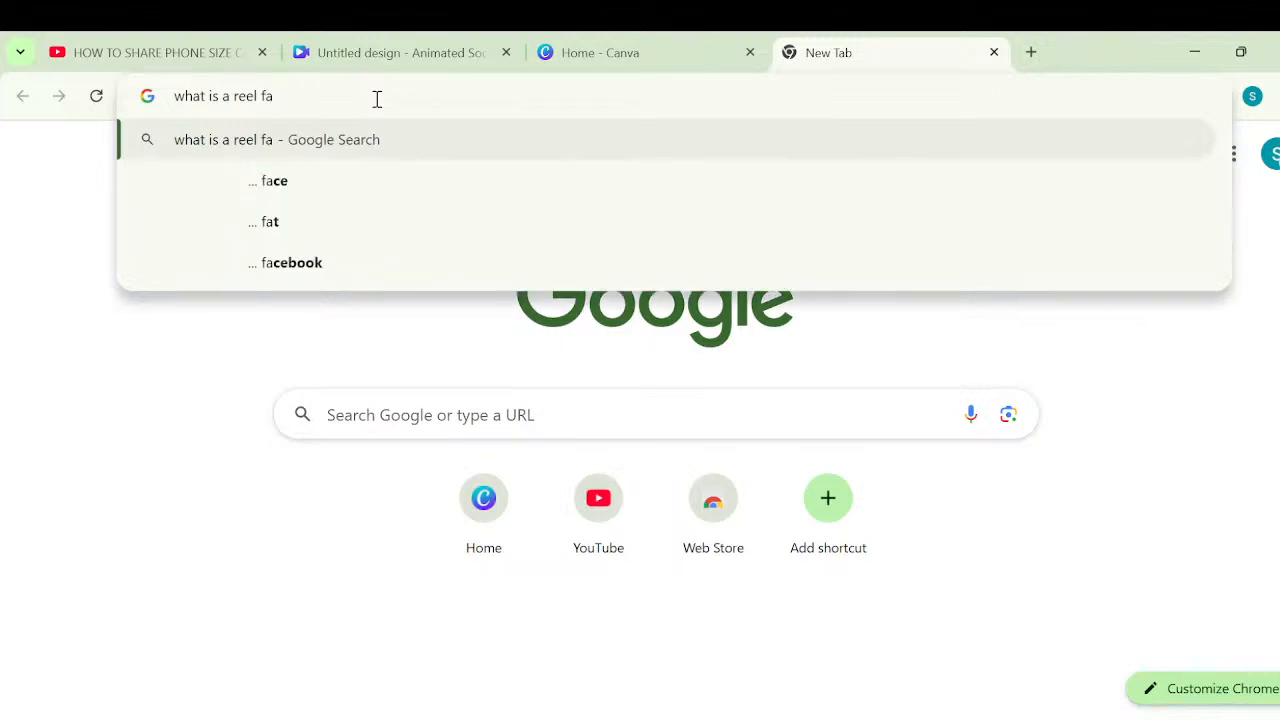
key(BackSpace)
key(BackSpace)
key(BackSpace)
key(BackSpace)
key(BackSpace)
key(BackSpace)
key(BackSpace)
text(facebook reels )
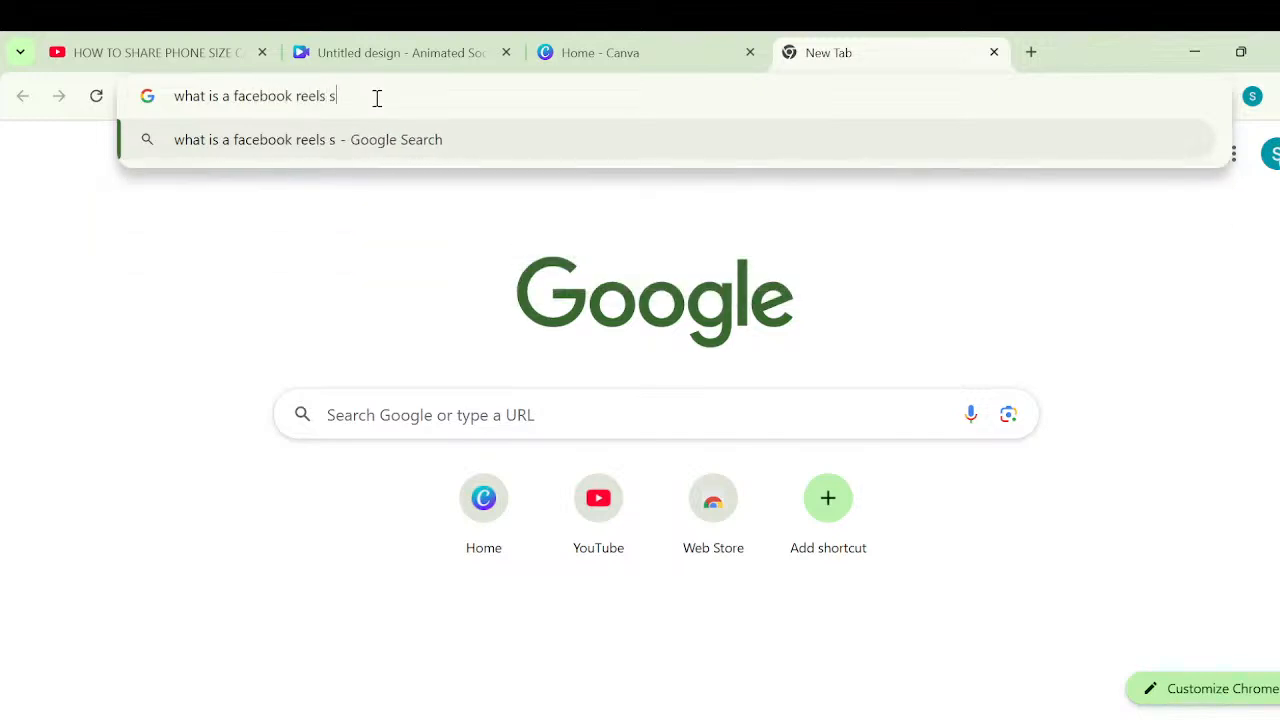
text(size)
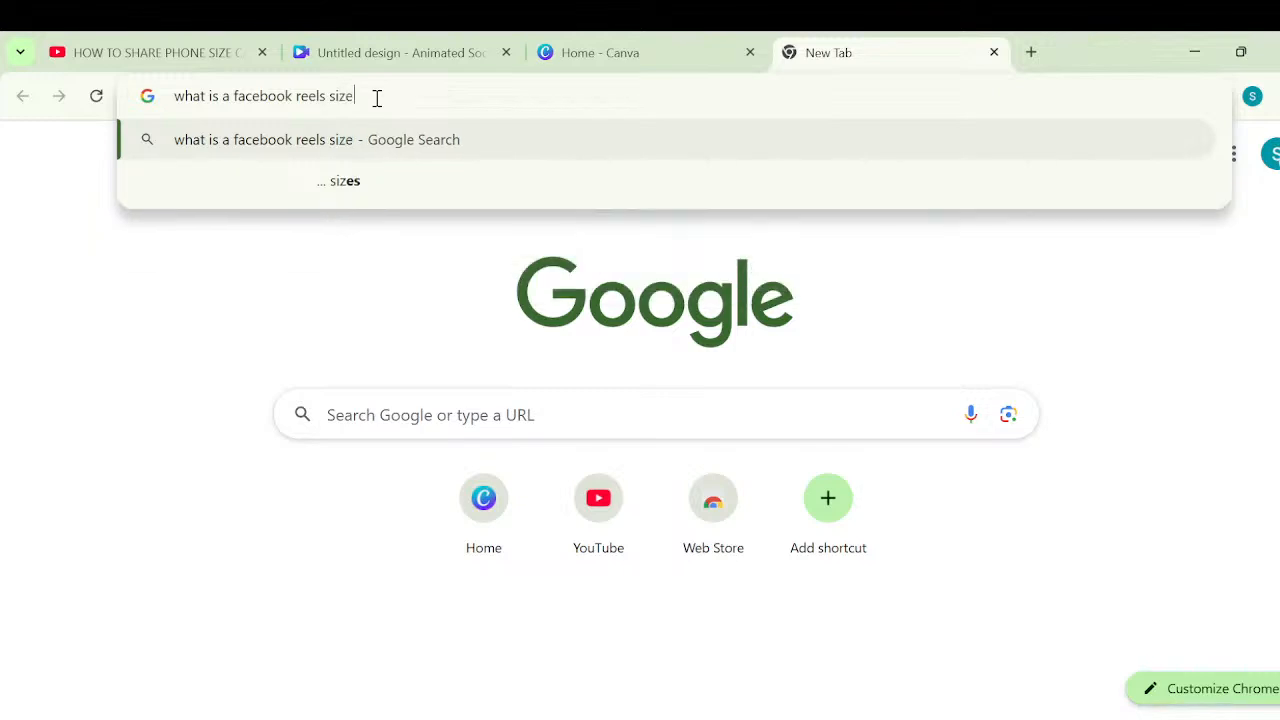
key(Return)
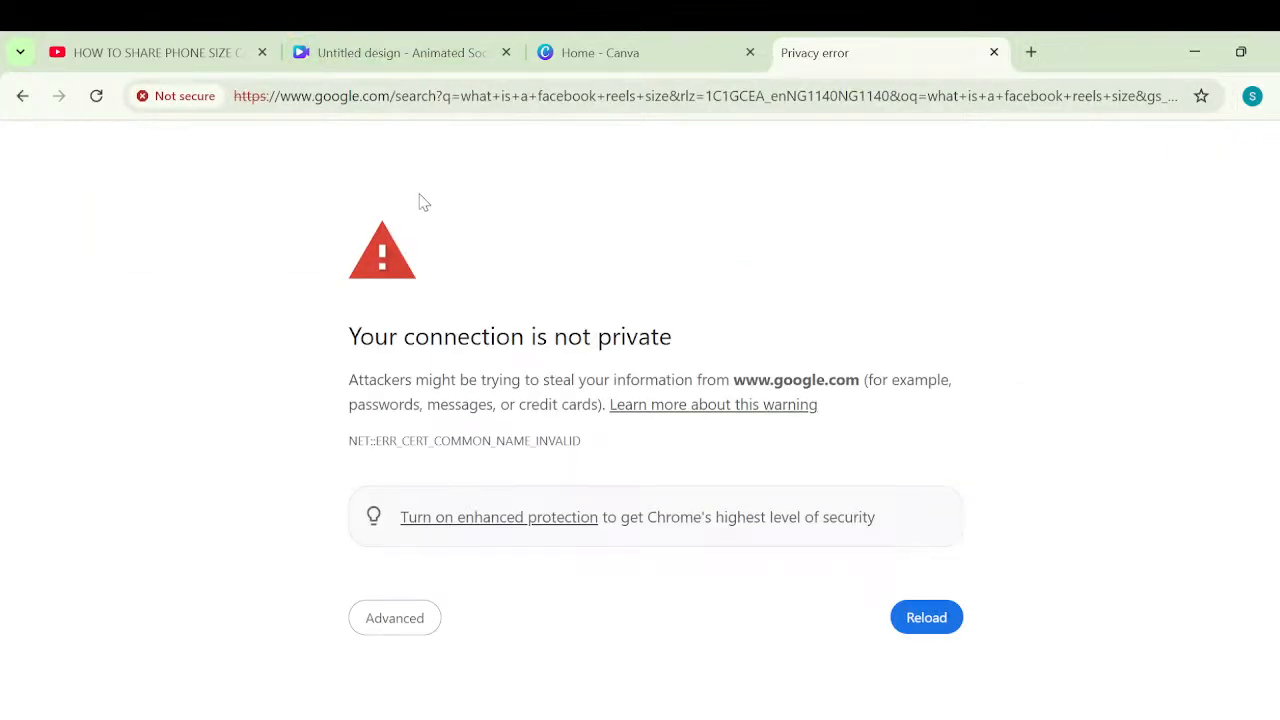
click(97, 97)
click(96, 97)
Return to Canva and examine the design types under Popular, Common layouts and sizes, and Office and business.
click(566, 66)
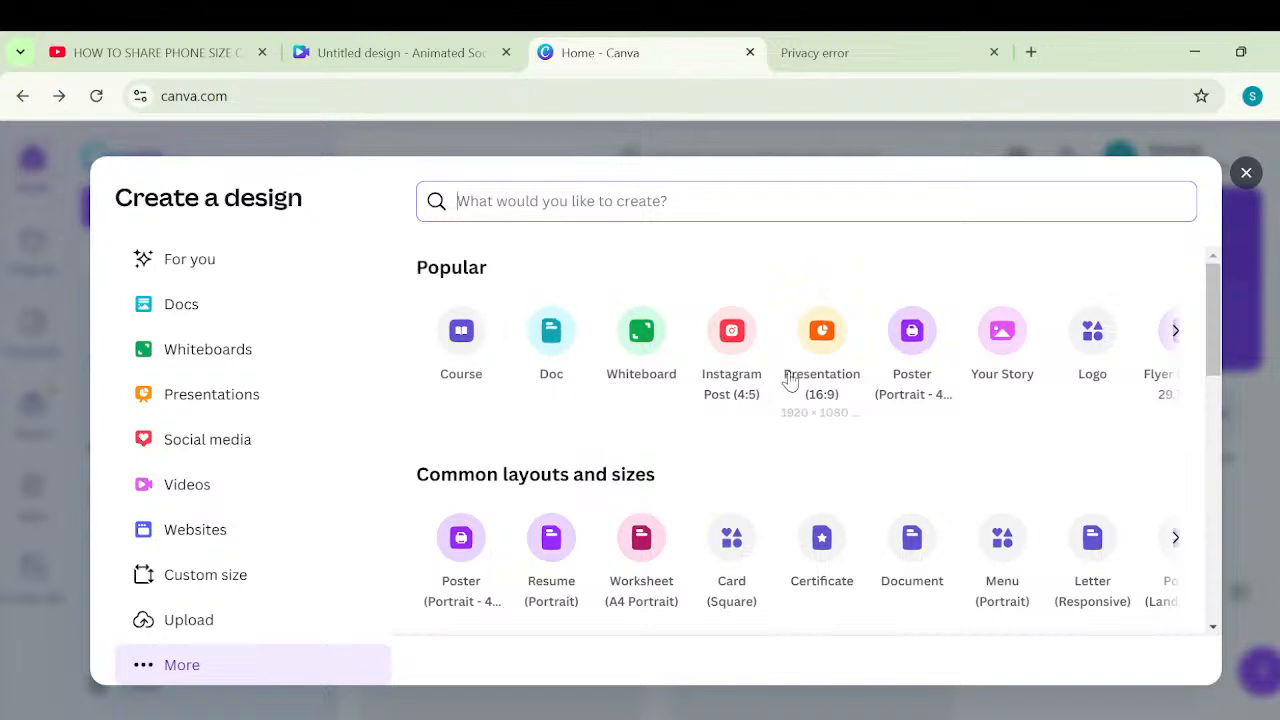
scroll(878, 396, down, 2)
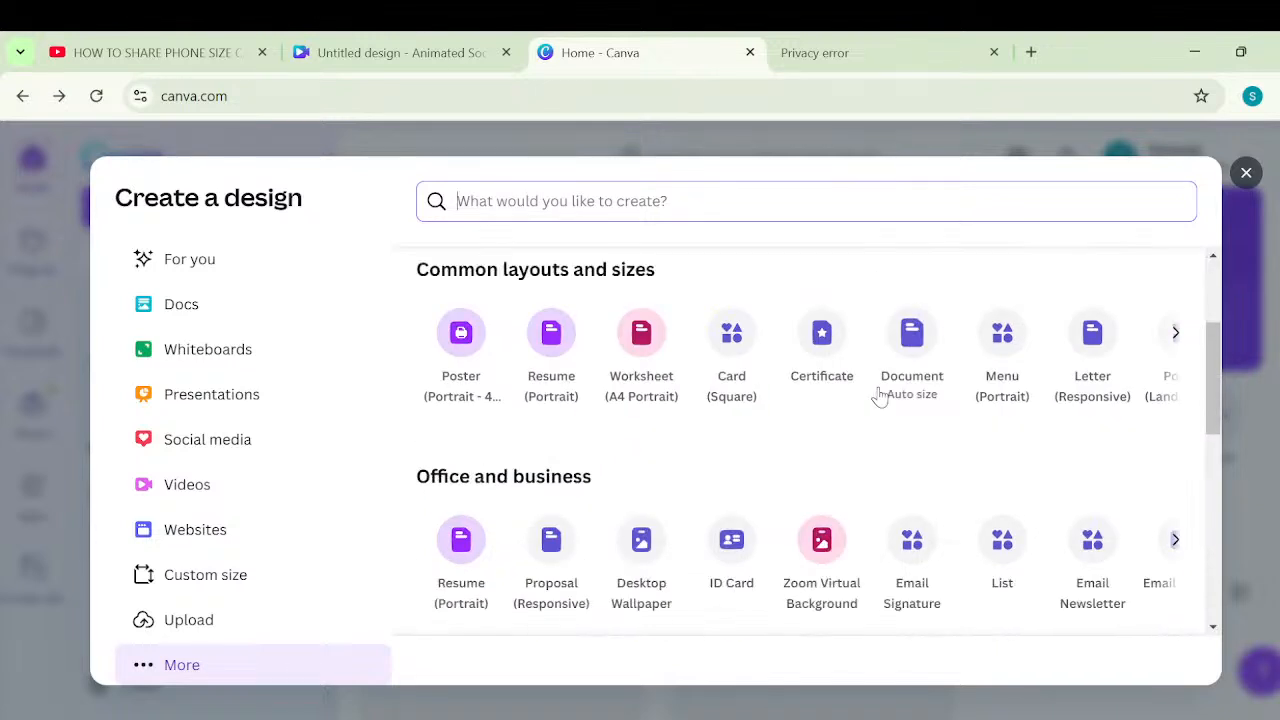
scroll(878, 396, up, 2)
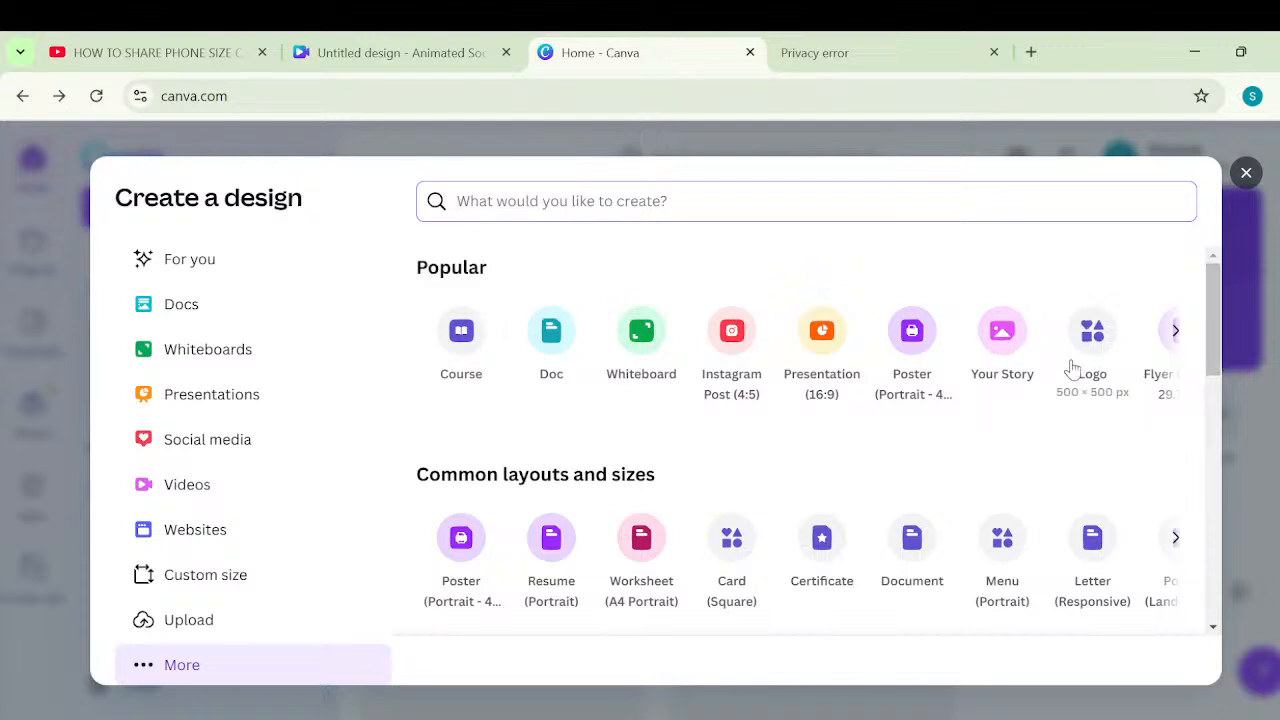
click(1174, 332)
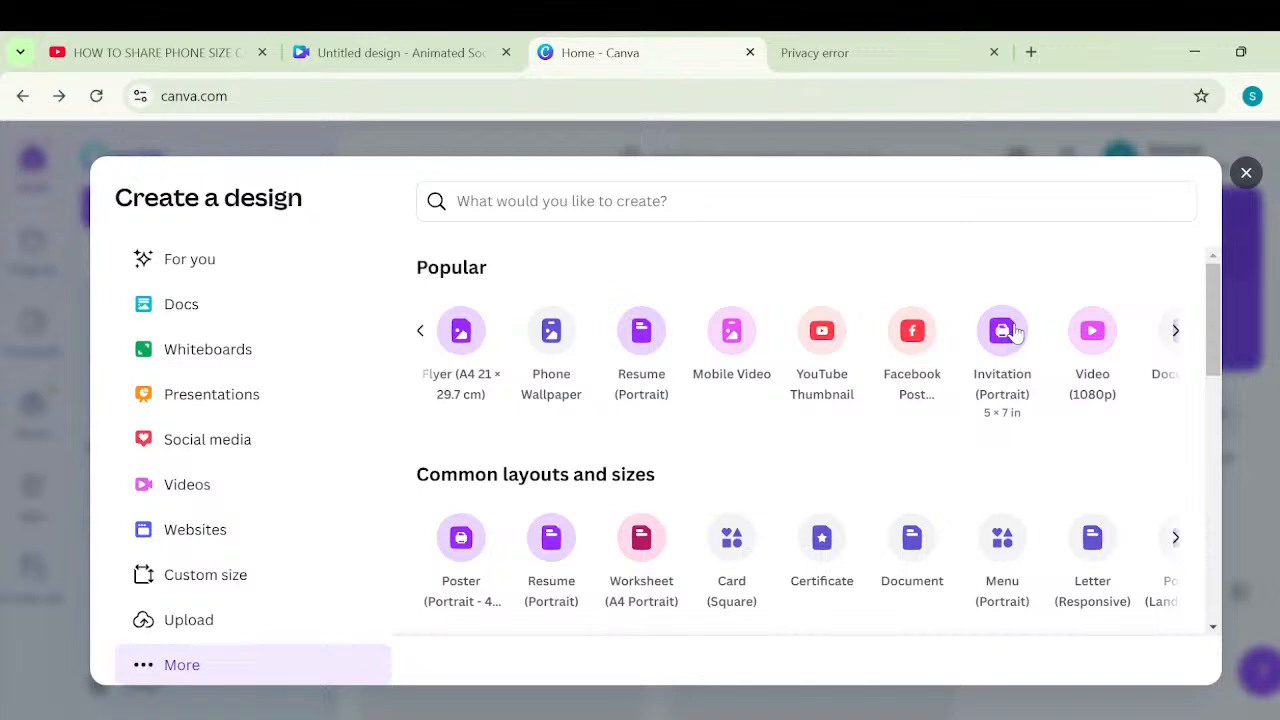
scroll(703, 474, down, 2)
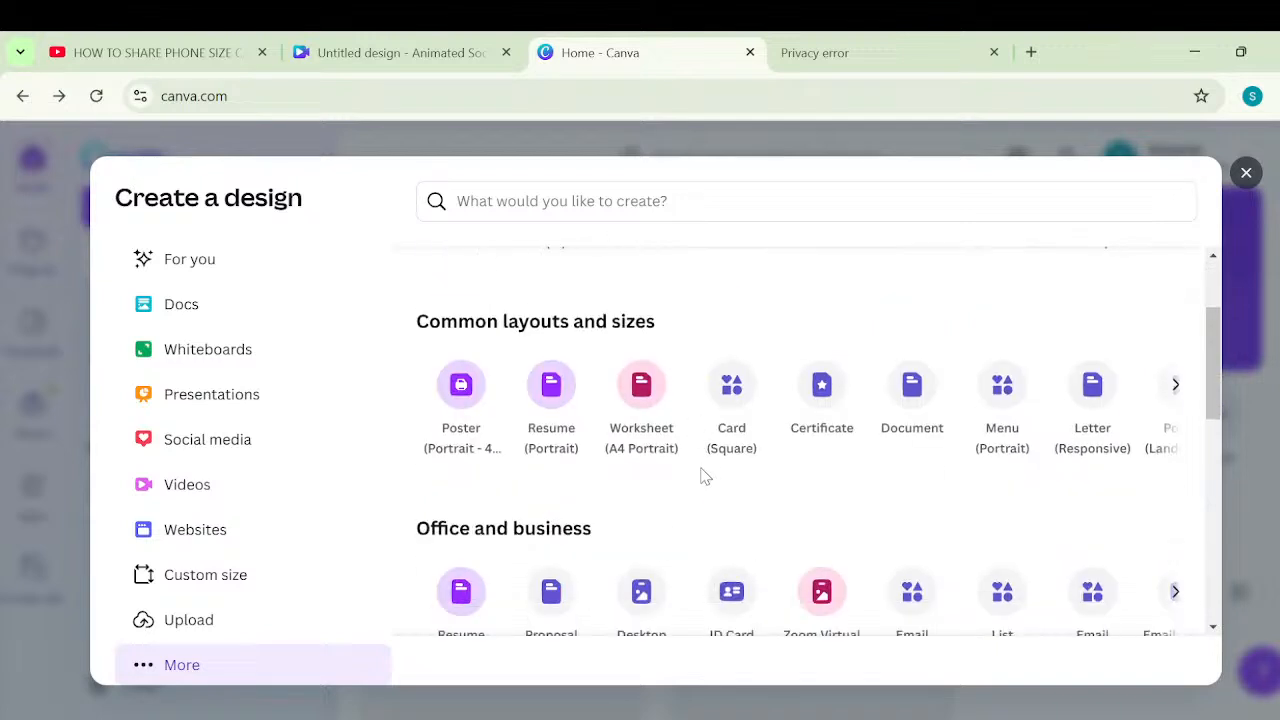
scroll(705, 476, up, 1)
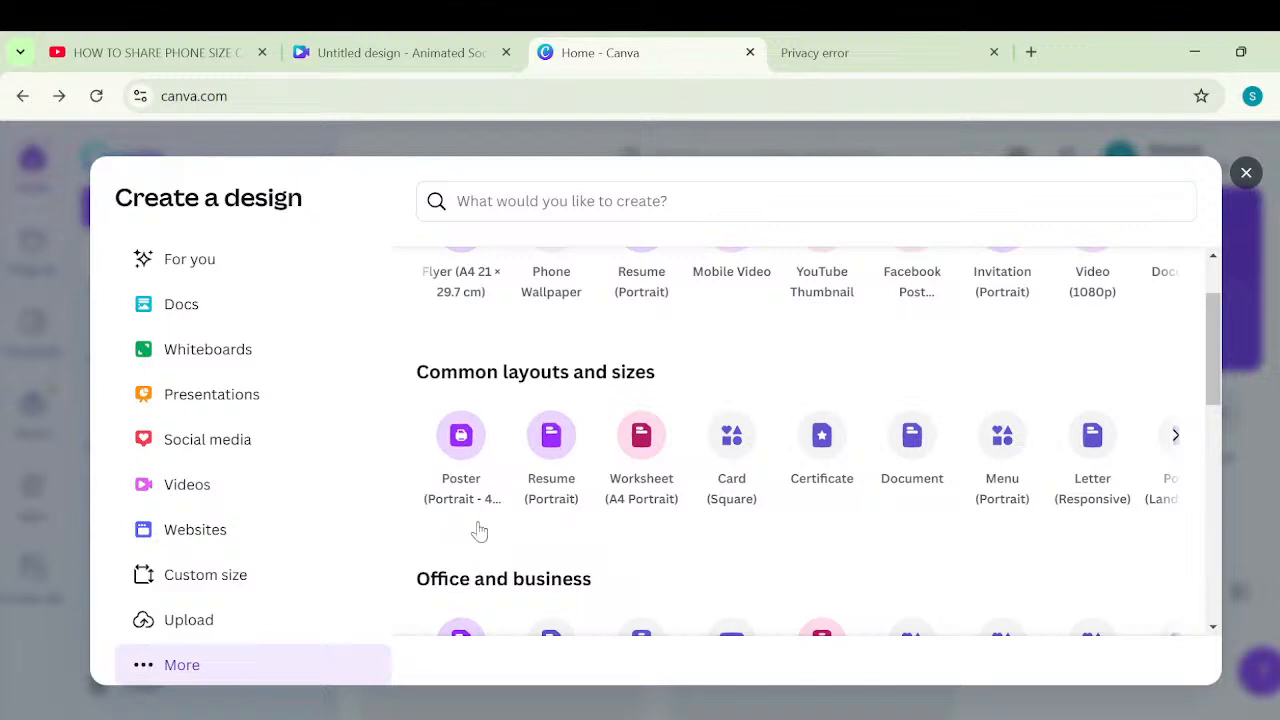
scroll(476, 462, down, 1)
scroll(476, 460, down, 1)
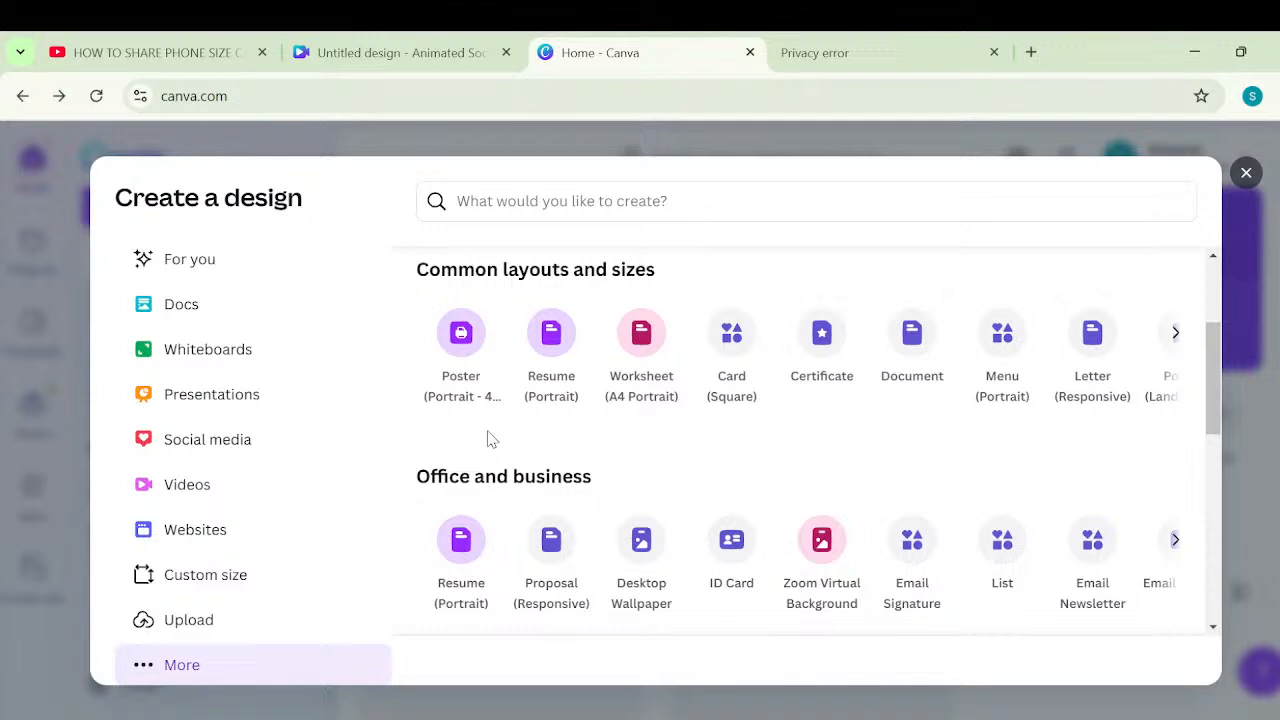
Look through the remaining design types, recheck the Google search tab, and close the design catalogue.
scroll(490, 440, down, 5)
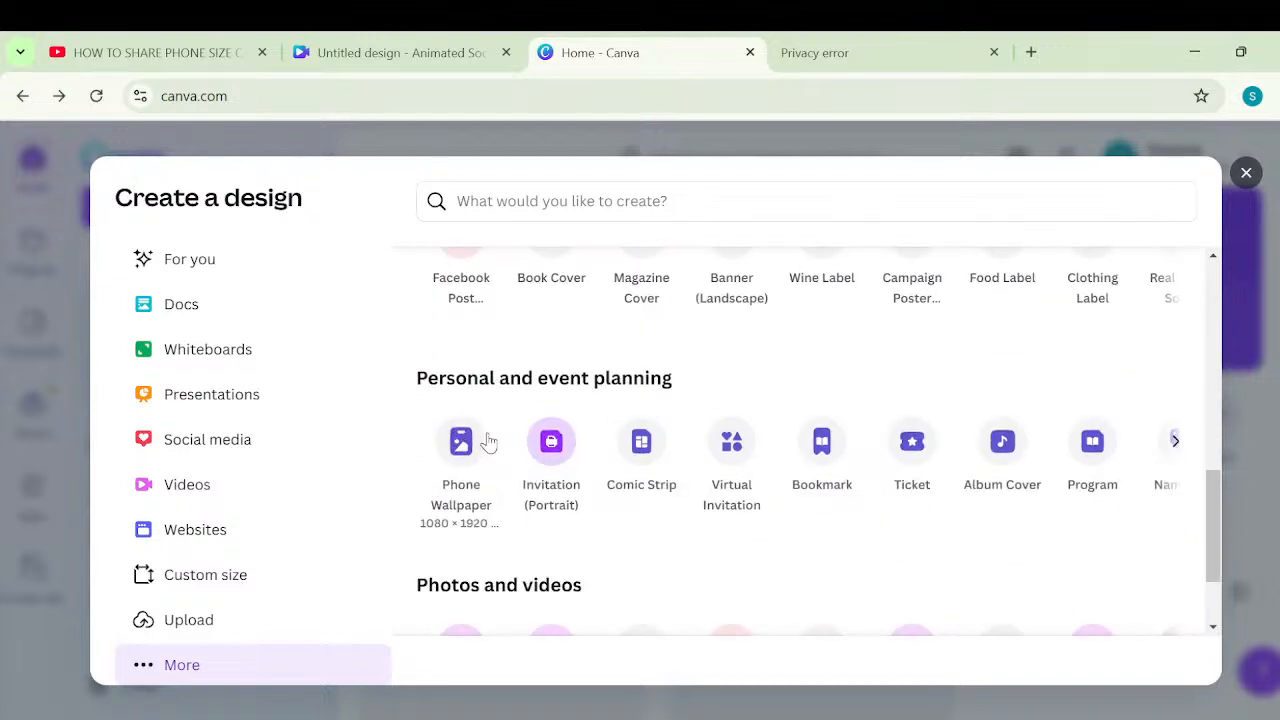
click(846, 42)
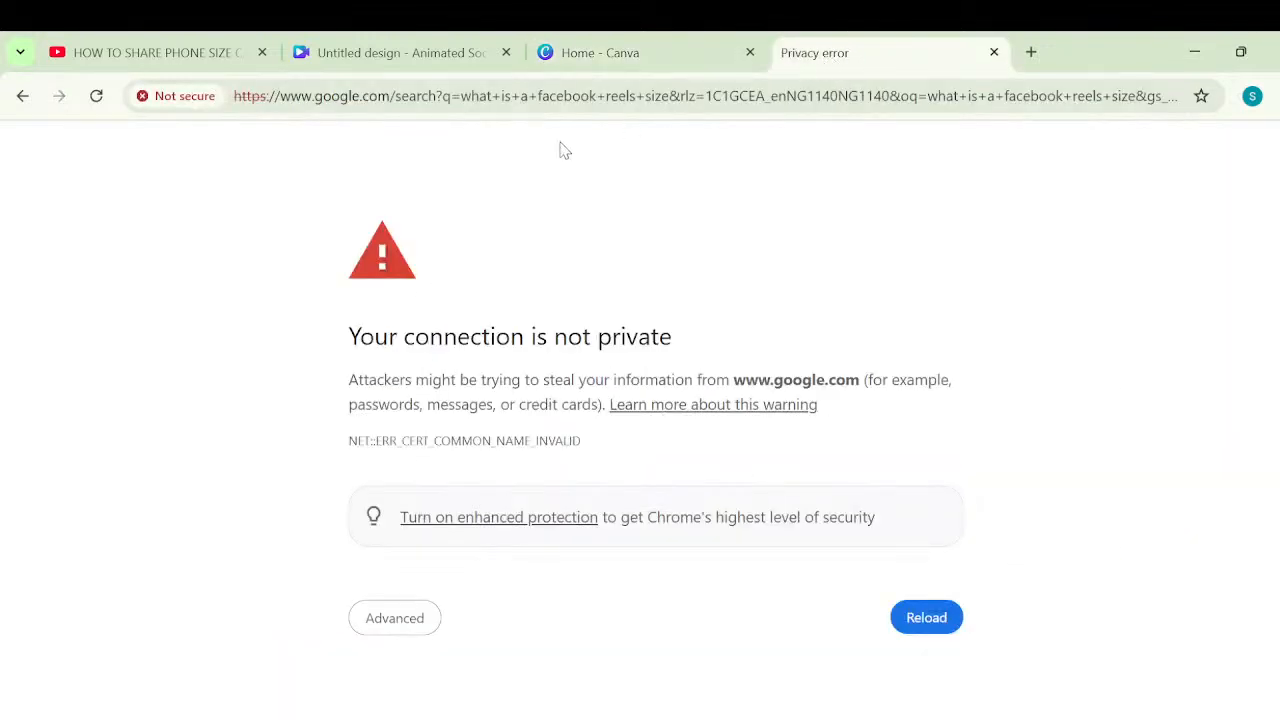
click(702, 60)
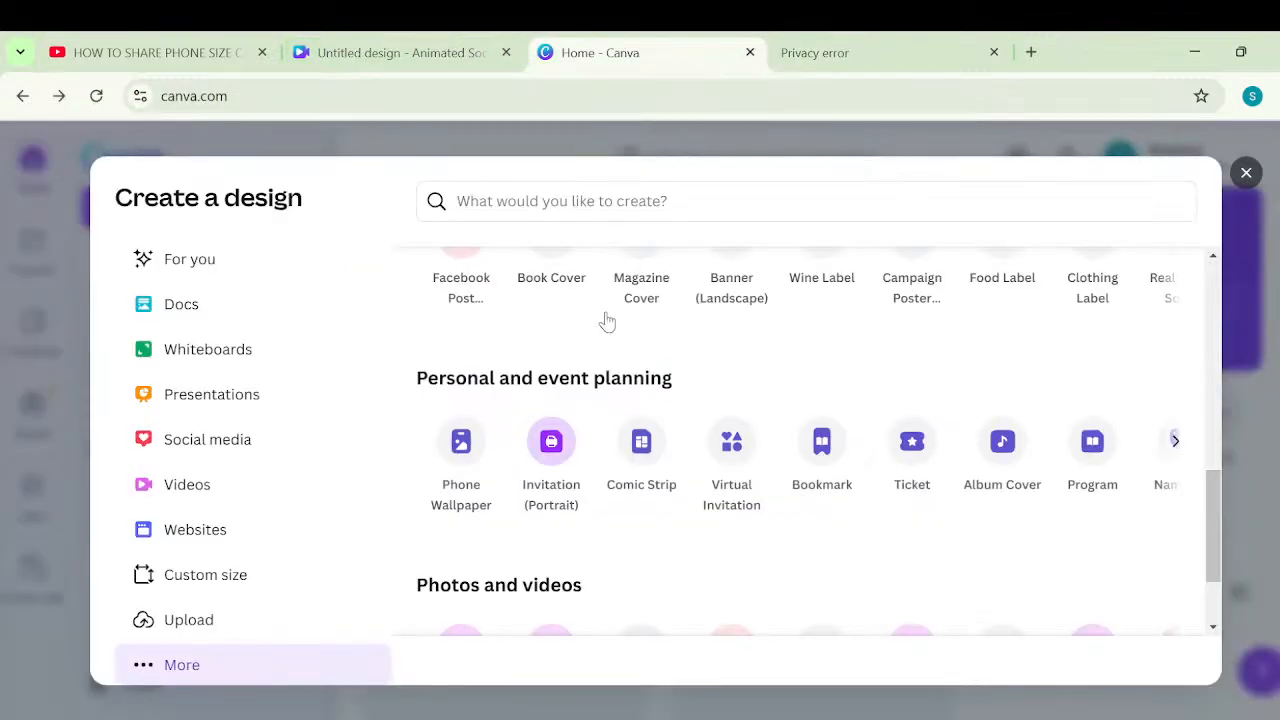
click(1246, 173)
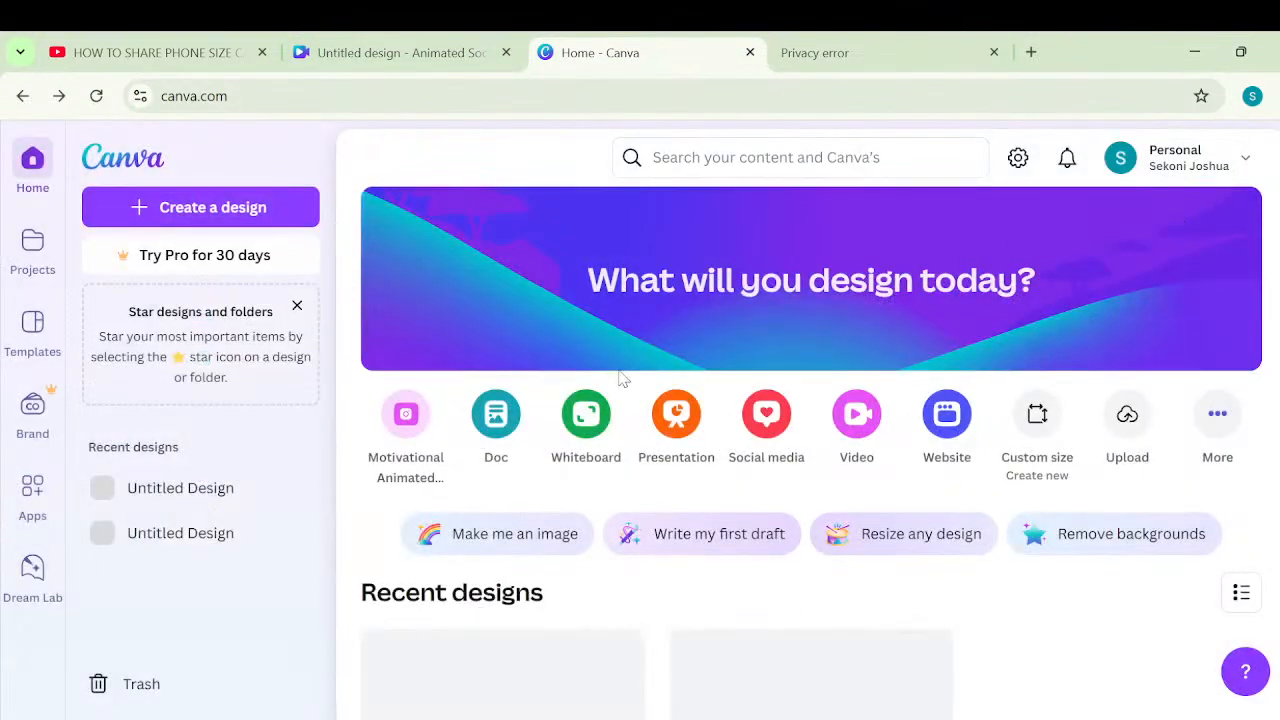
Open Canva's Templates page from the home page and glance over its layout.
scroll(648, 468, down, 1)
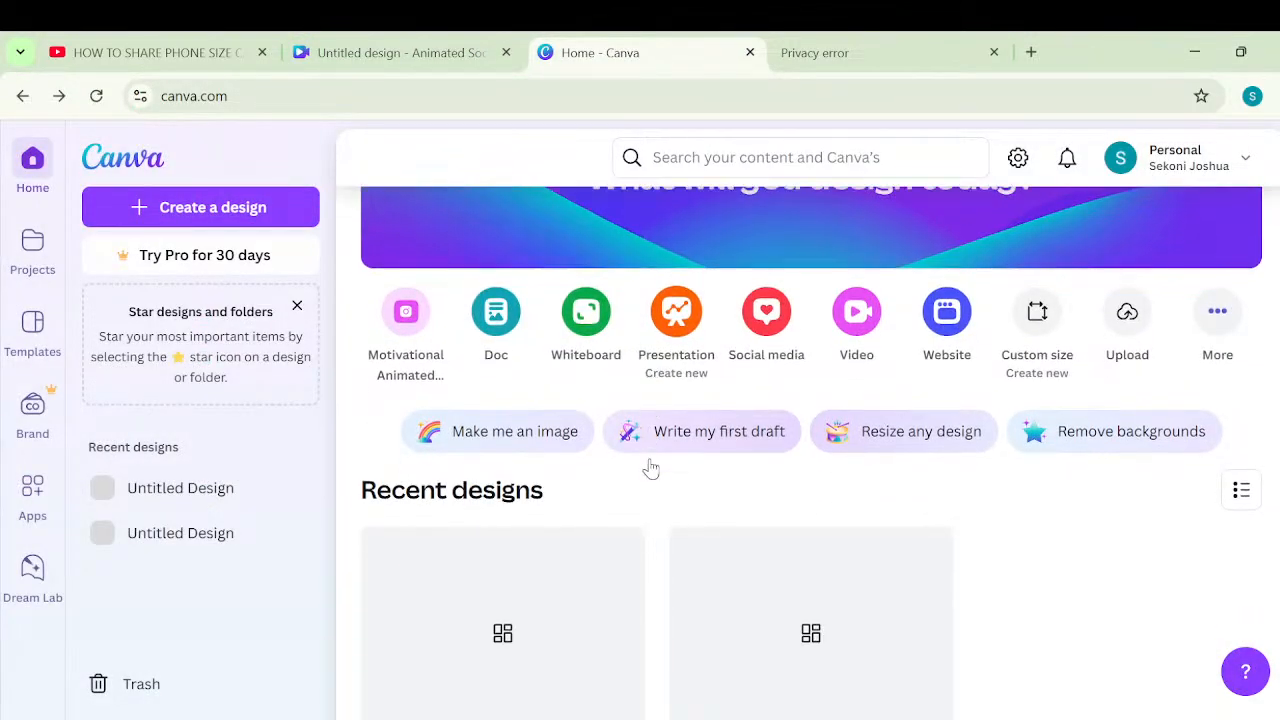
scroll(648, 468, up, 1)
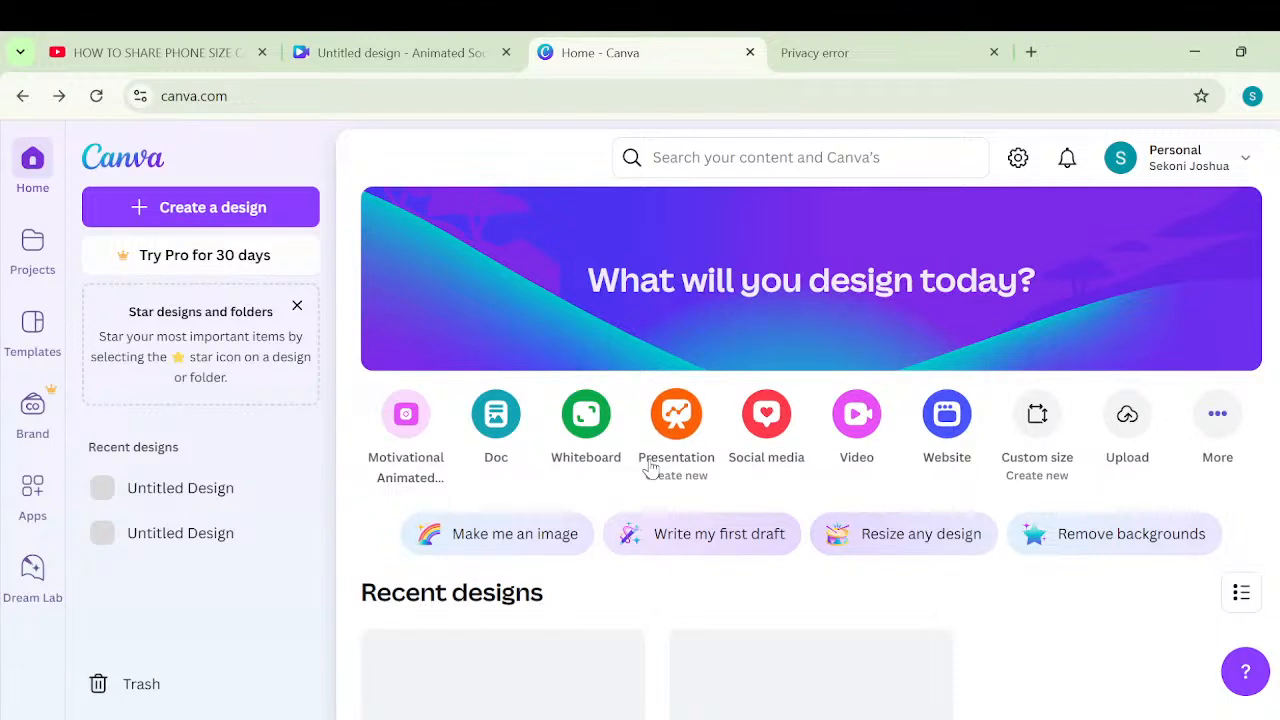
scroll(648, 468, down, 1)
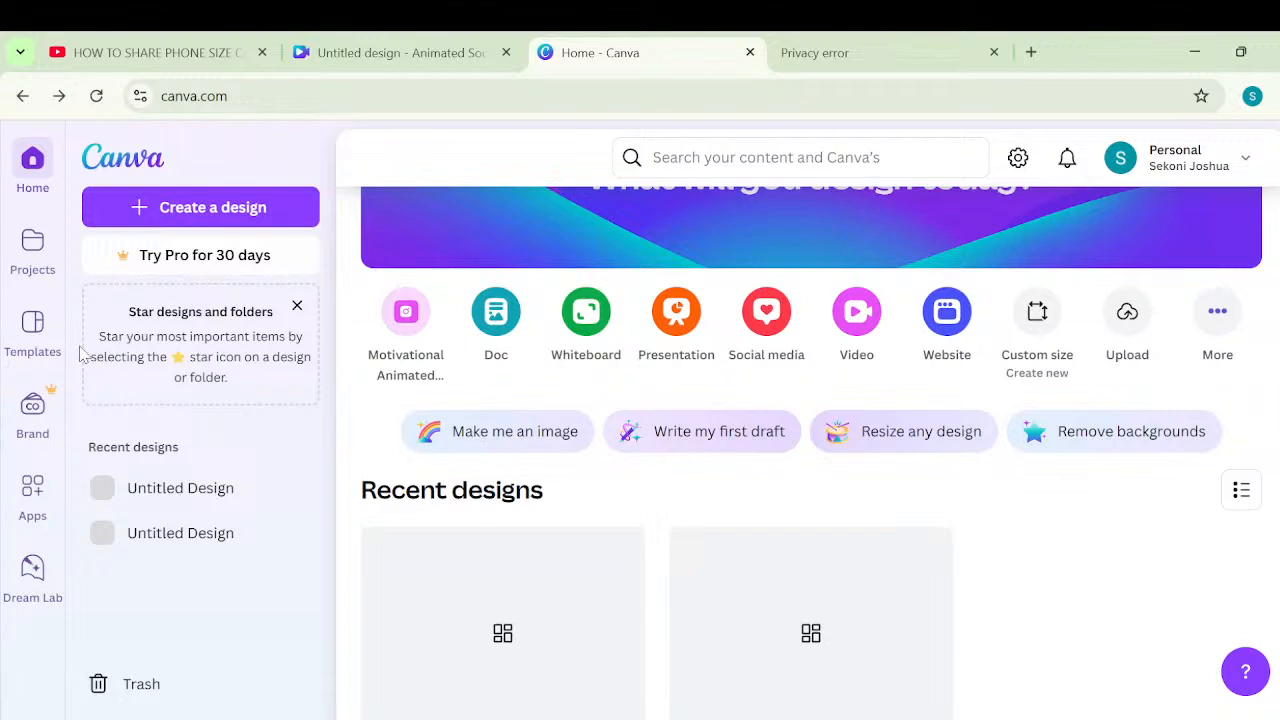
click(33, 335)
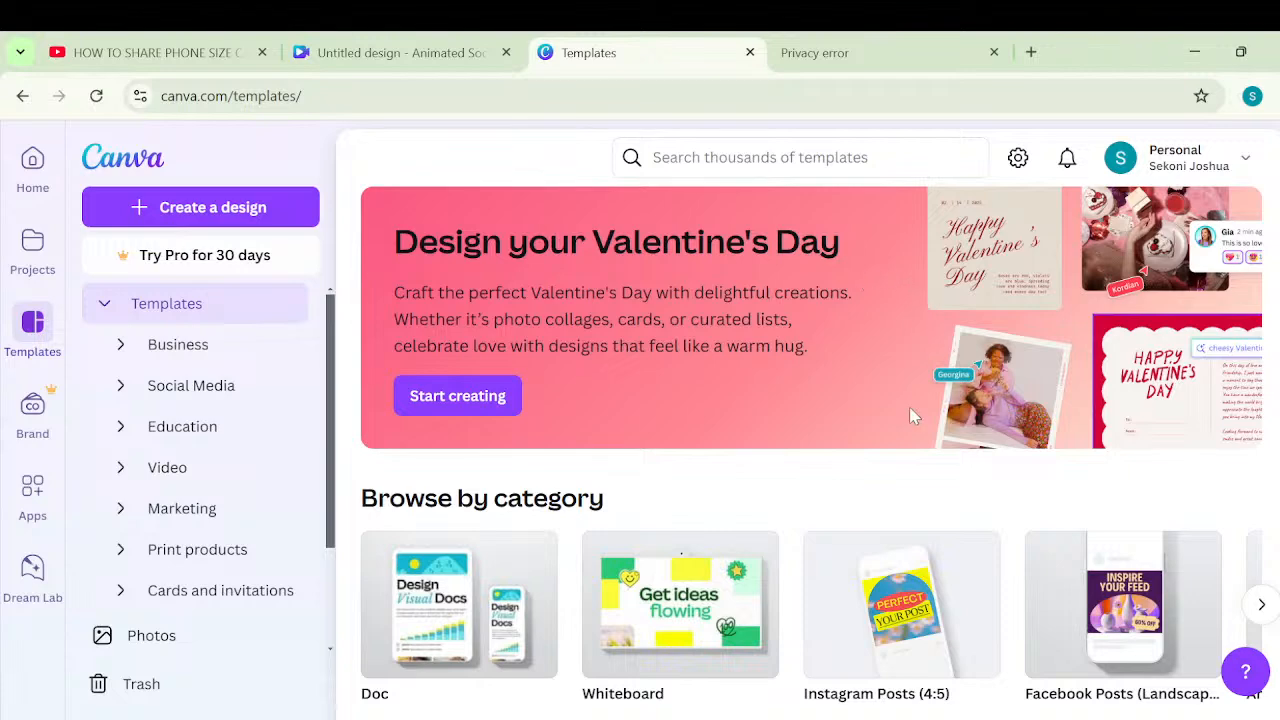
scroll(912, 415, down, 4)
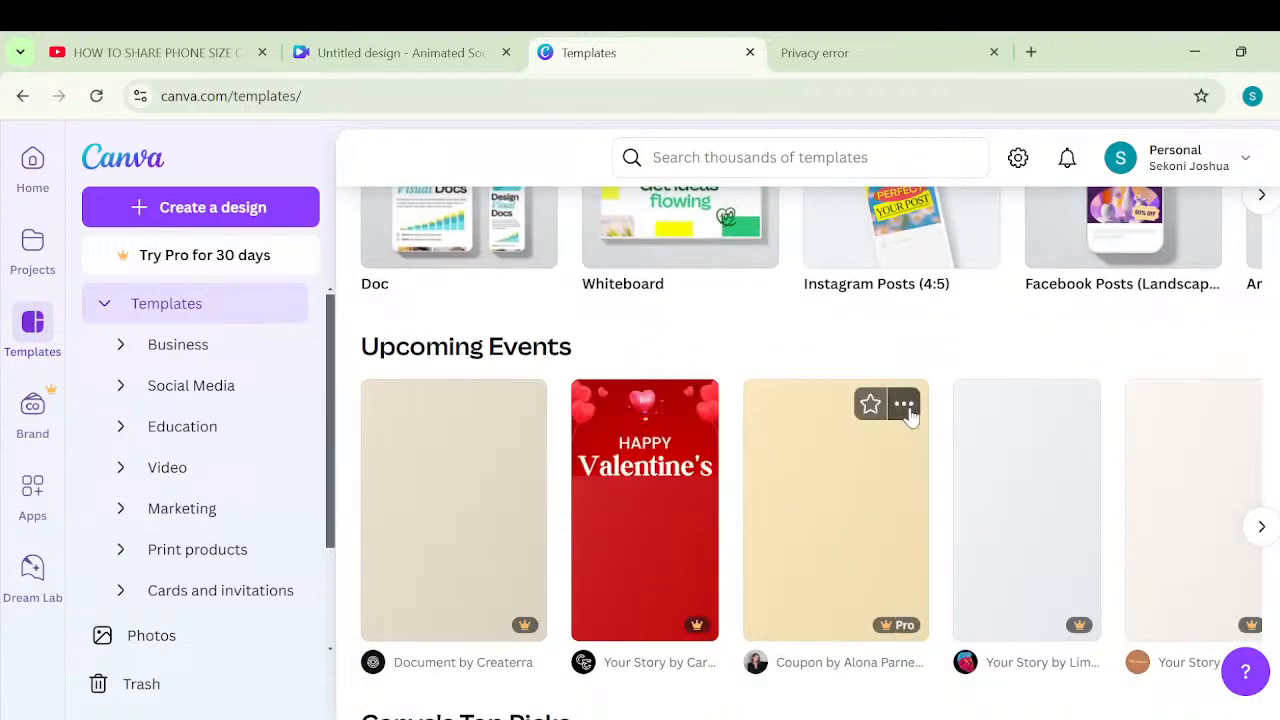
scroll(903, 410, up, 2)
scroll(900, 428, up, 3)
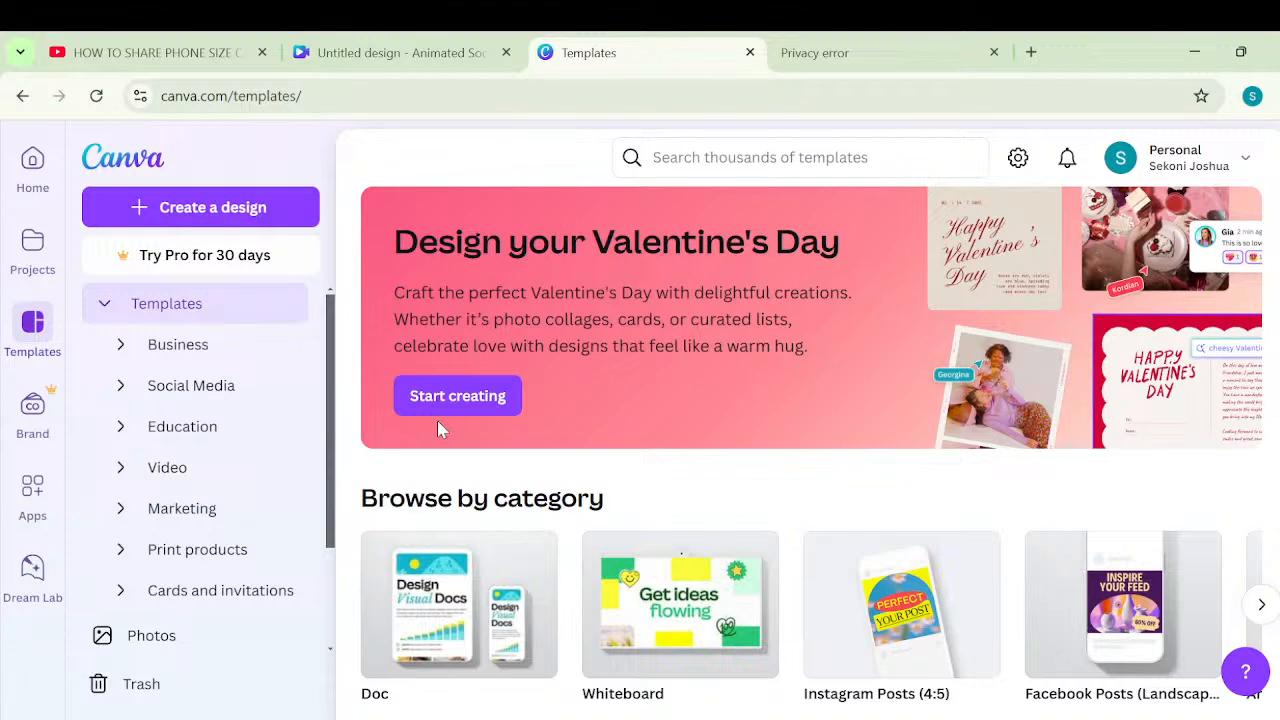
Look through the template types in the Browse by category row, up to videos, invitations, YouTube thumbnails and stories.
scroll(460, 418, down, 1)
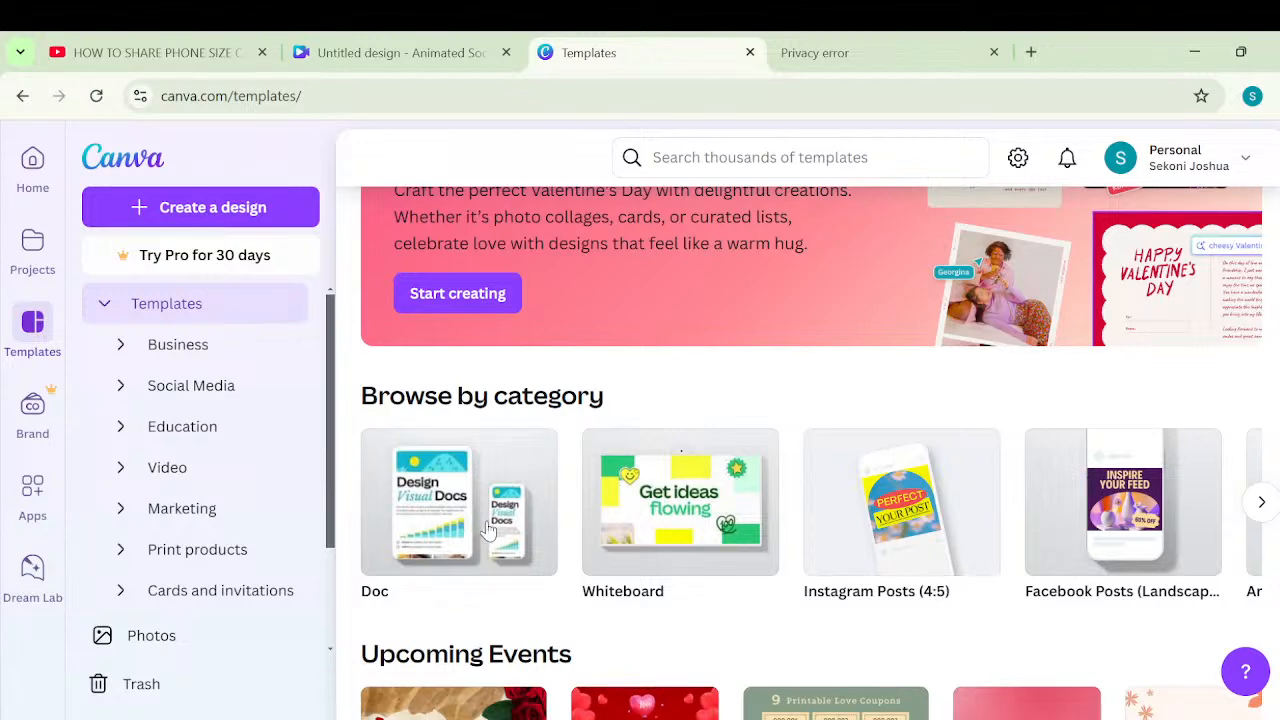
scroll(912, 562, down, 2)
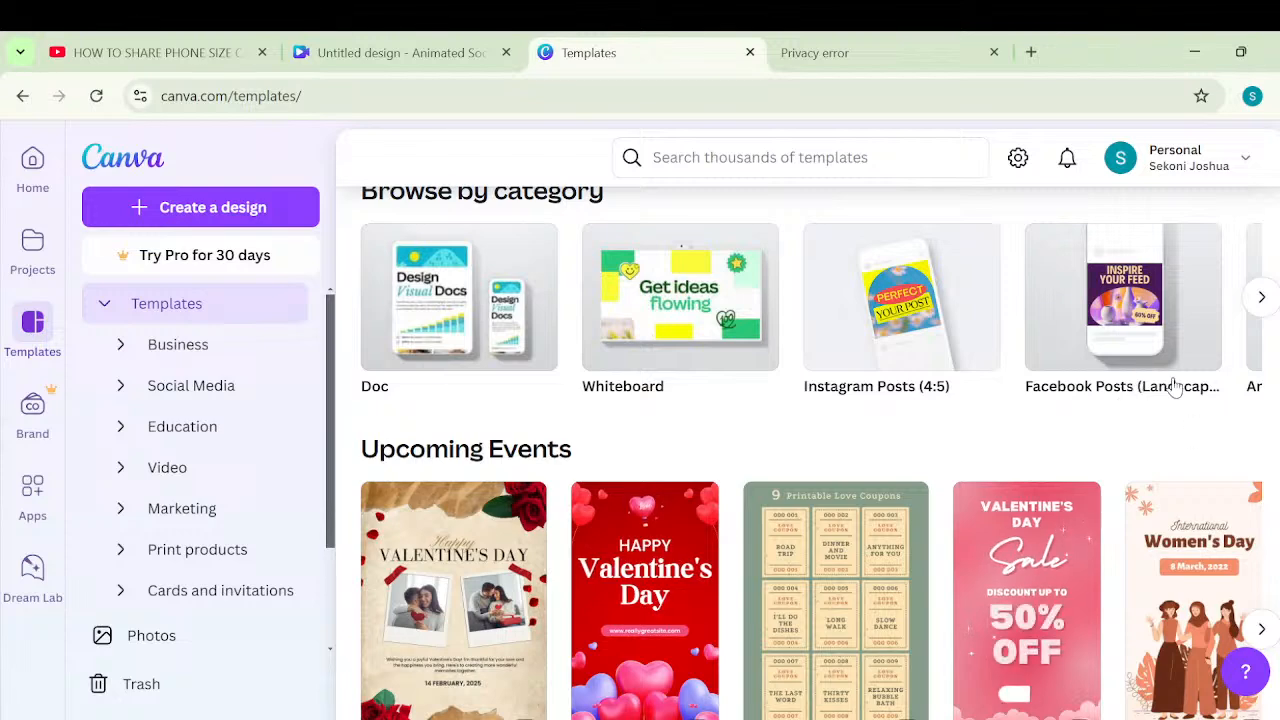
click(1262, 298)
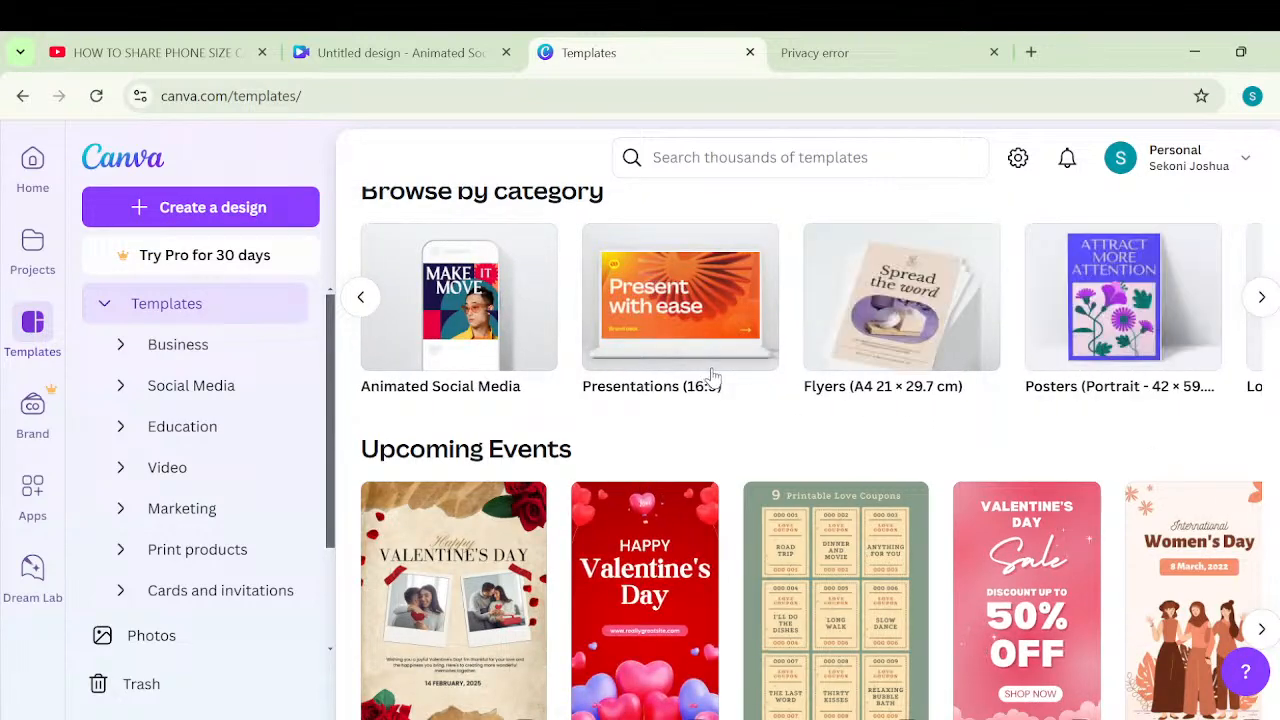
click(1261, 297)
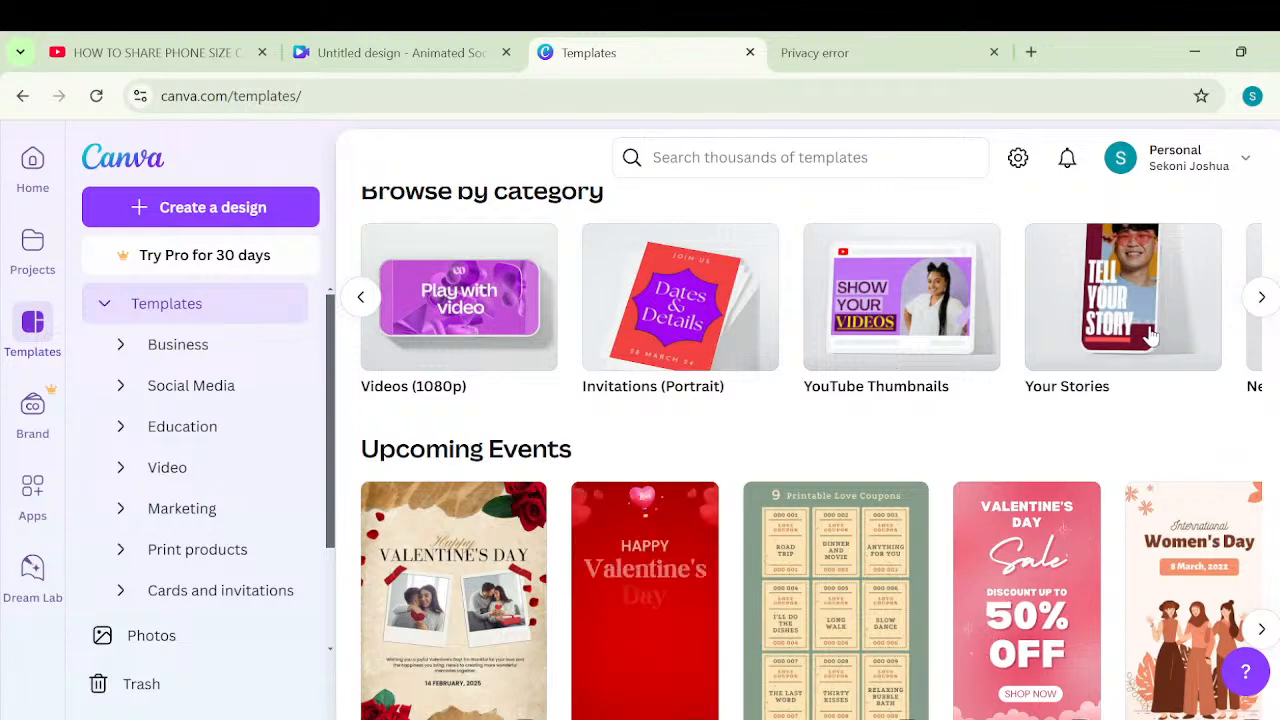
Examine the template sections Upcoming Events, Canva's Top Picks, You May Like and Start of the year vibes.
scroll(880, 520, down, 1)
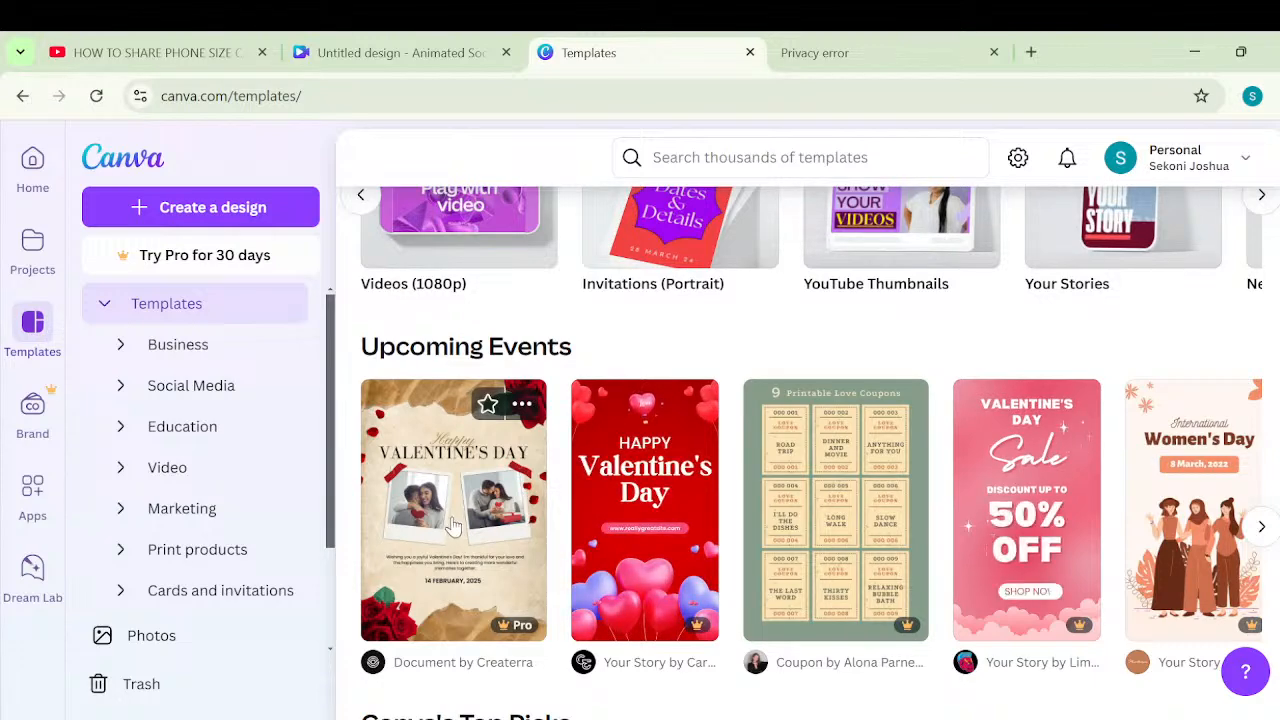
scroll(453, 527, down, 1)
scroll(453, 527, down, 1)
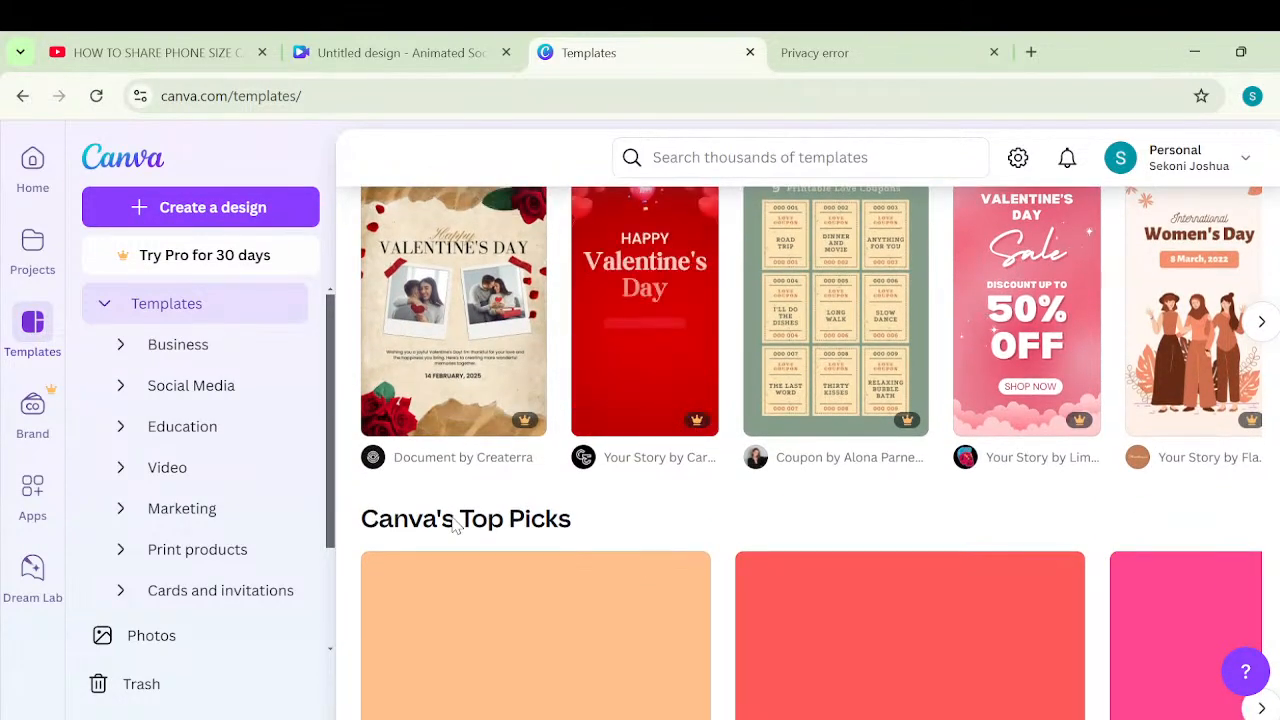
scroll(453, 527, down, 2)
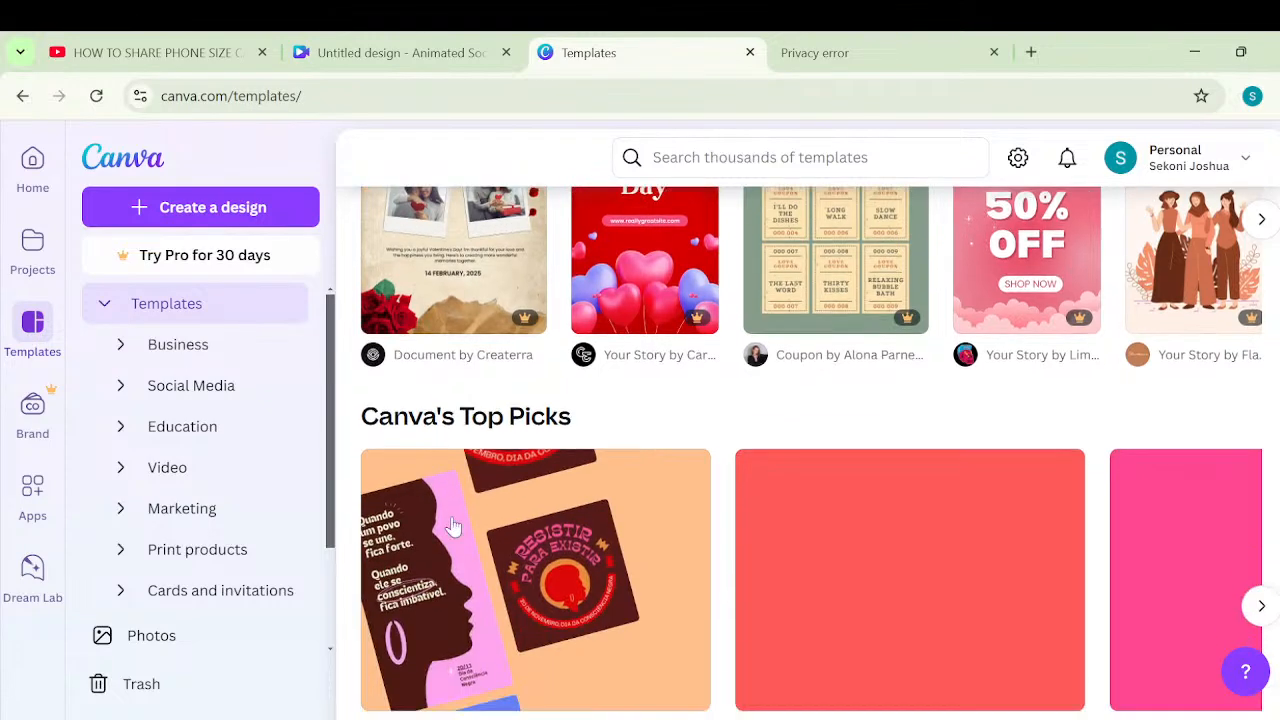
scroll(453, 527, down, 3)
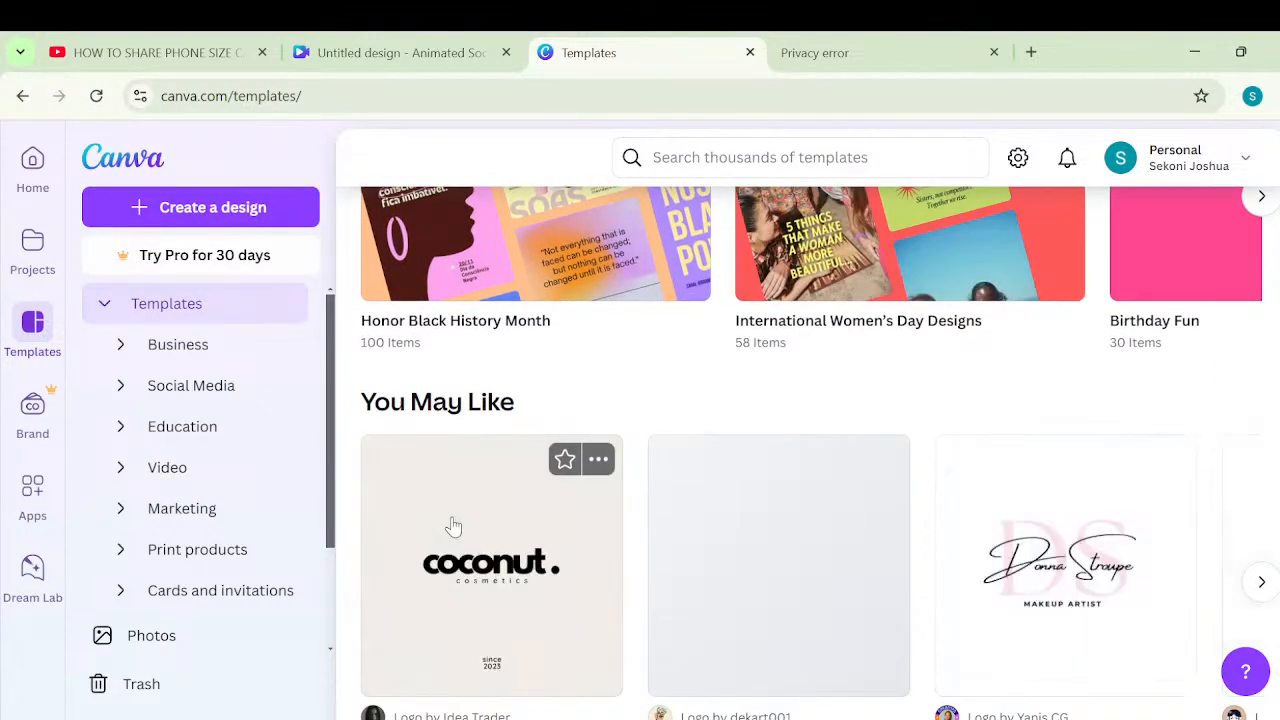
scroll(453, 527, up, 5)
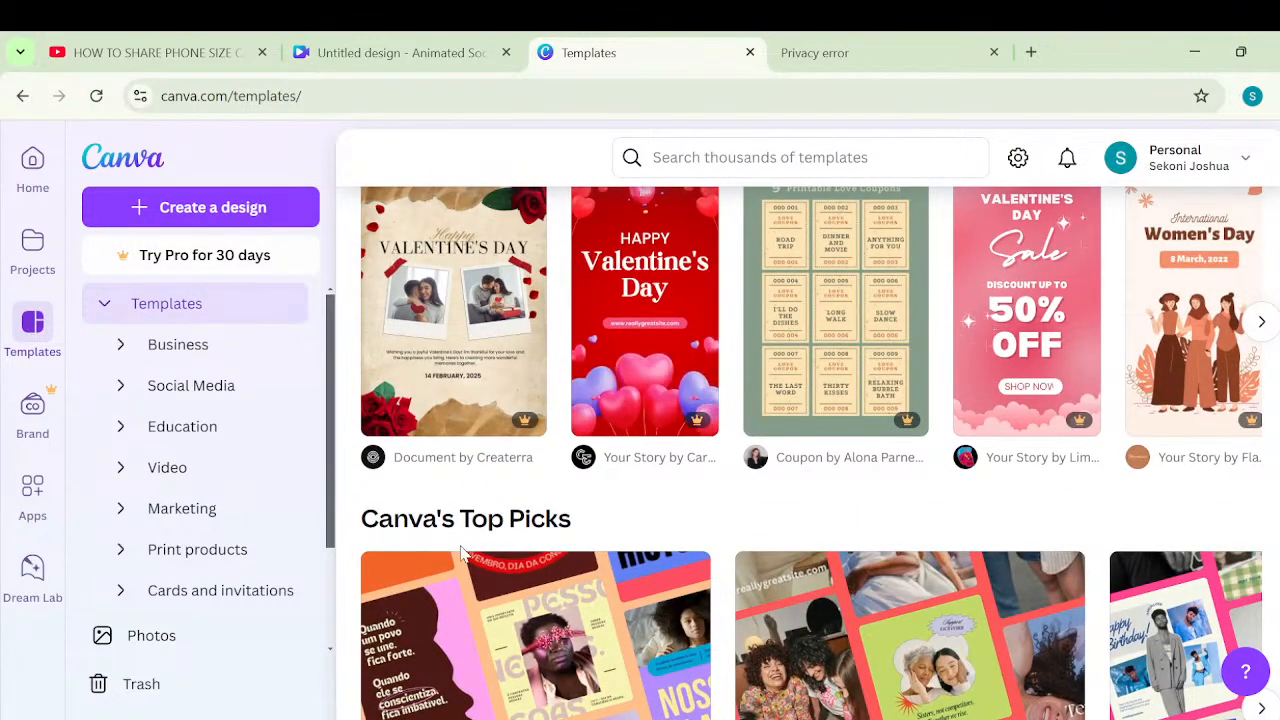
scroll(463, 553, down, 3)
scroll(464, 555, down, 3)
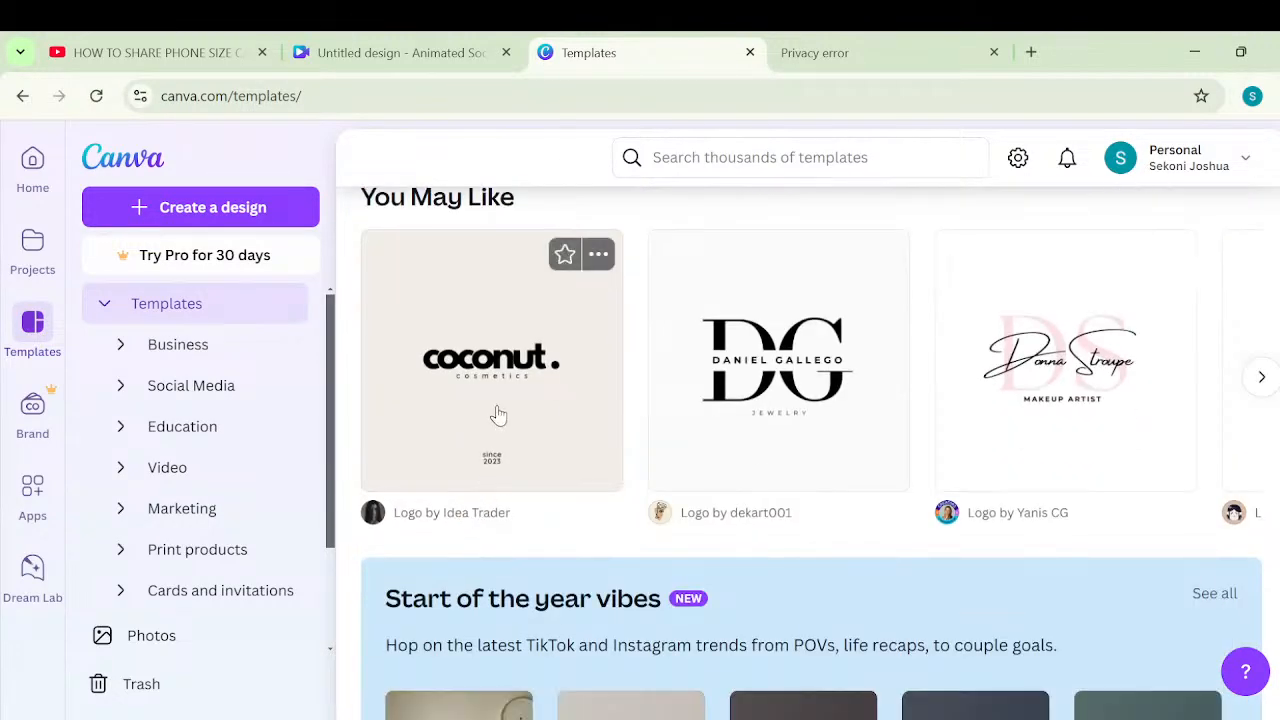
scroll(498, 416, down, 2)
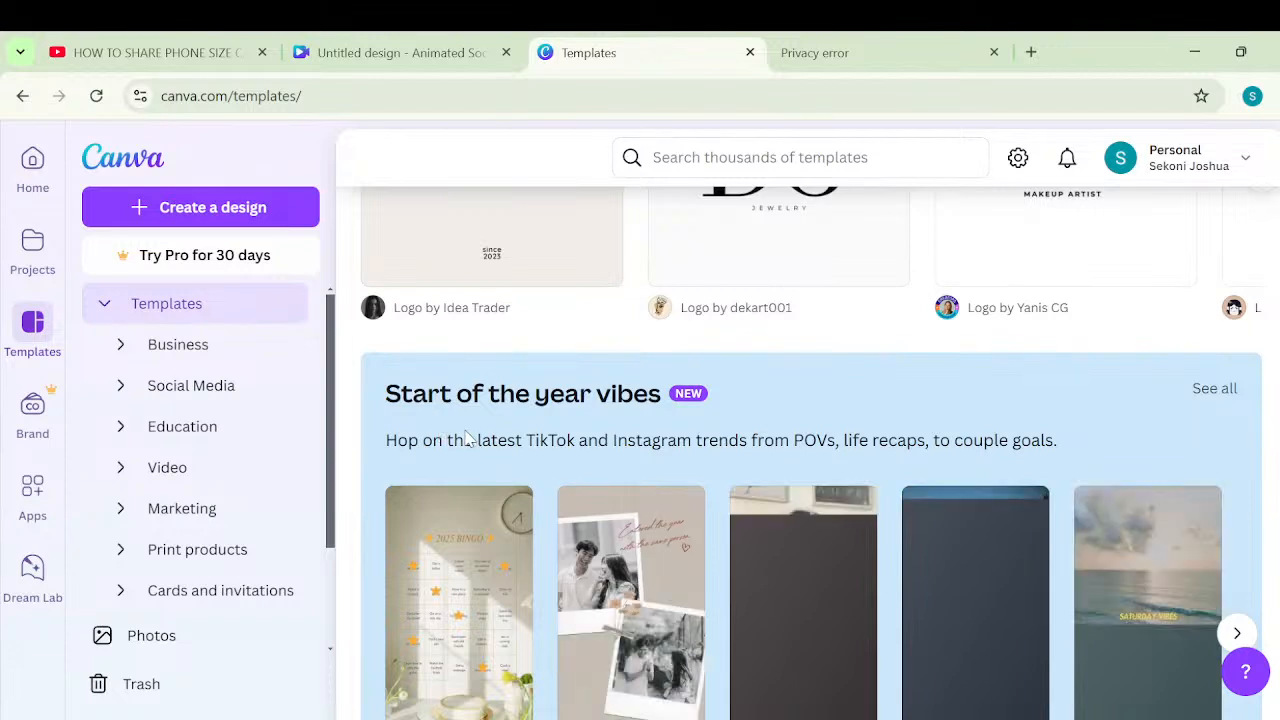
Open the Black White Simple Quote Instagram Post template from the Instagram Posts section and start customizing it.
scroll(650, 625, down, 5)
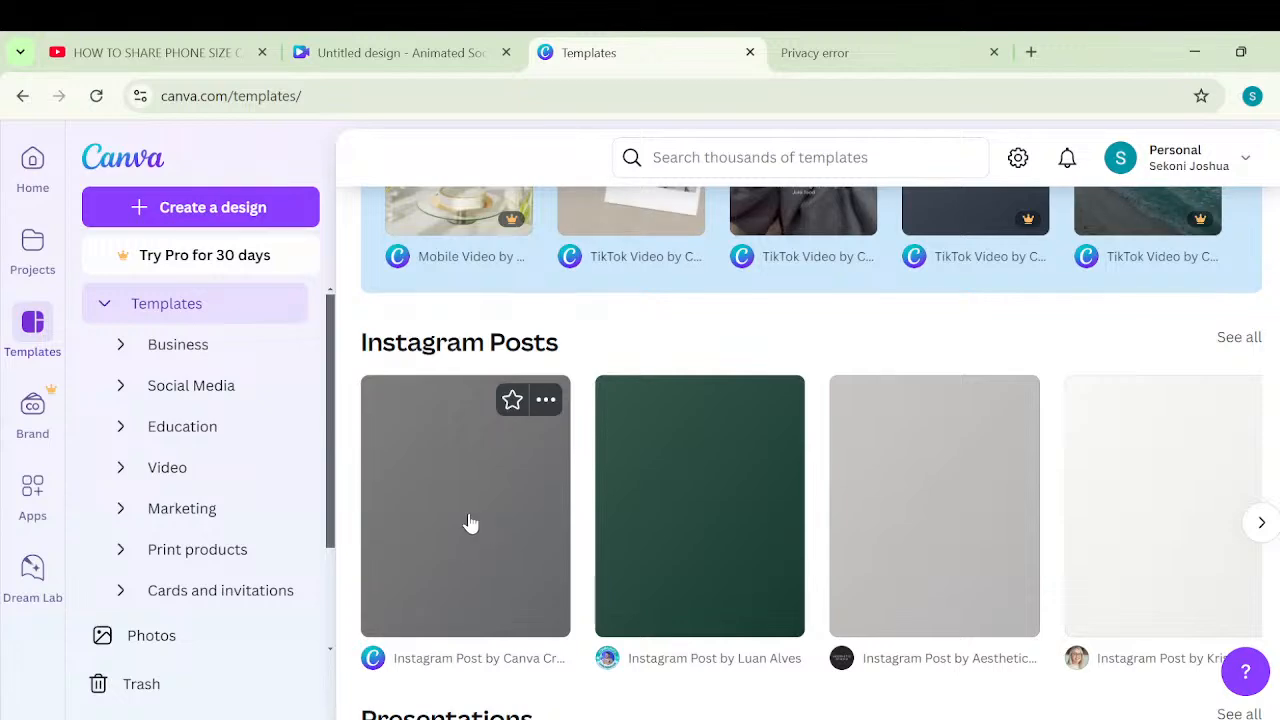
click(472, 519)
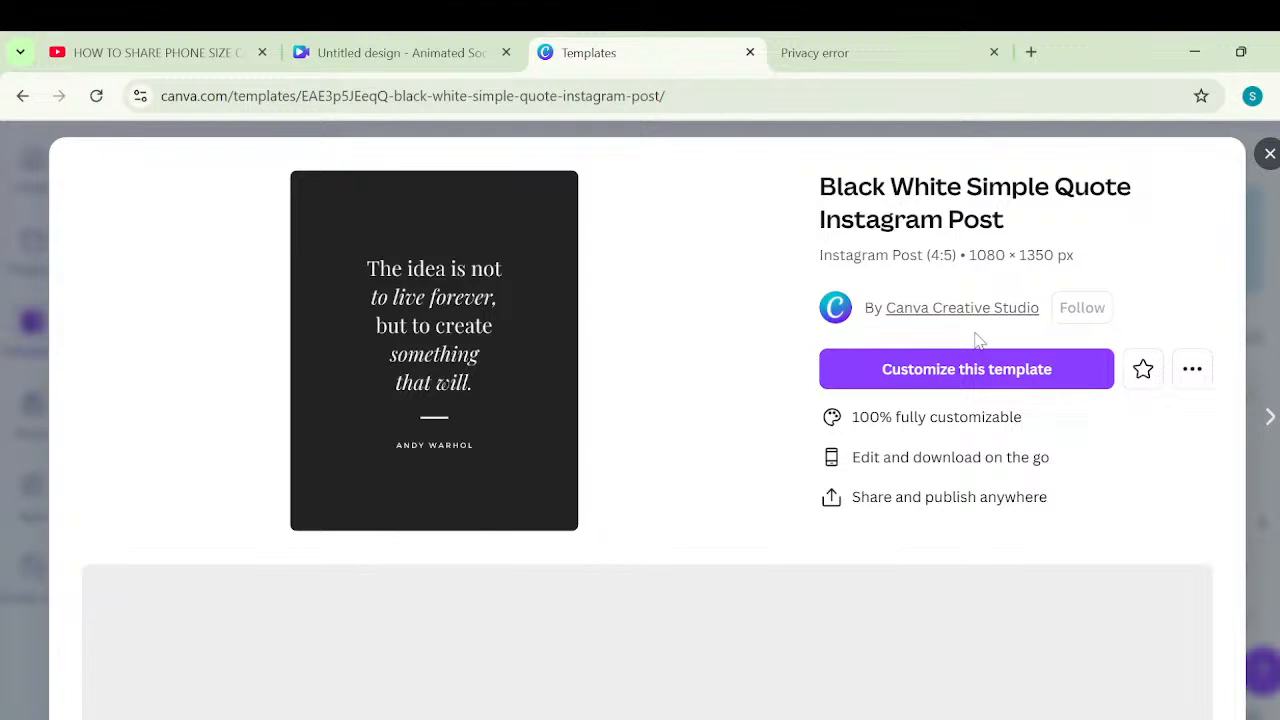
click(951, 372)
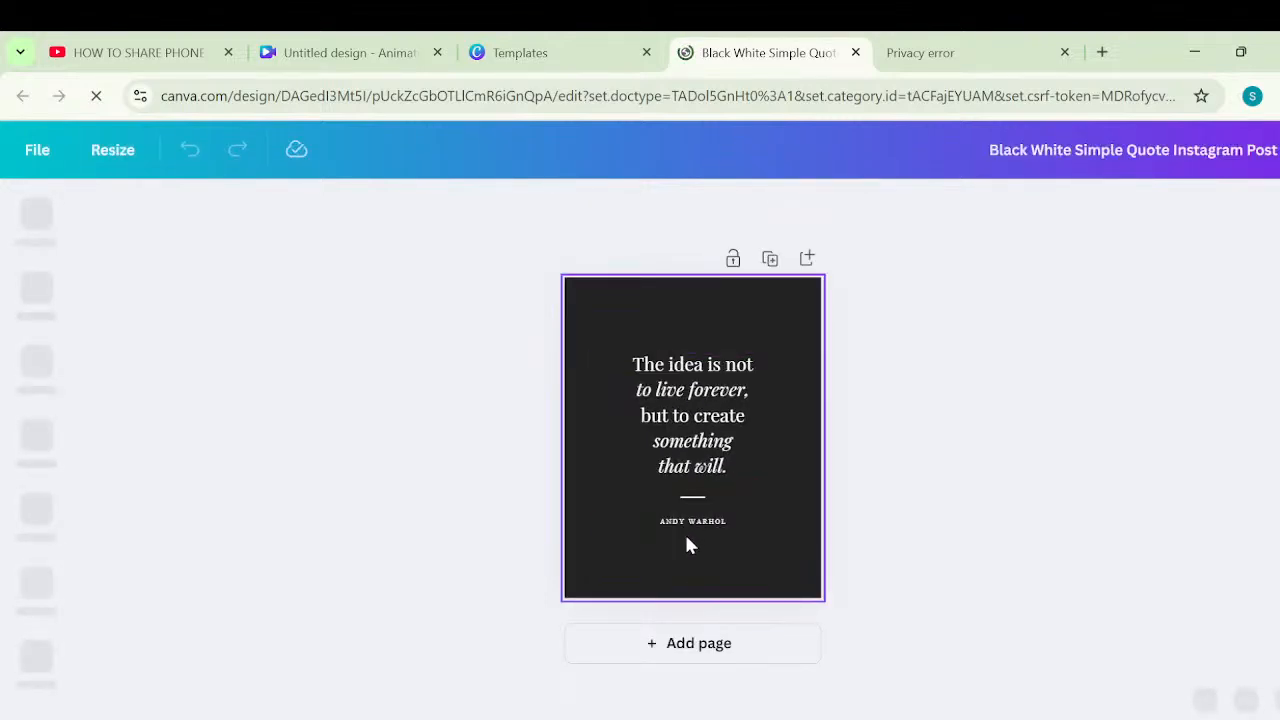
Move the quote text slightly up and to the right, and shift the author's name slightly down.
drag(720, 403, 686, 409)
click(833, 349)
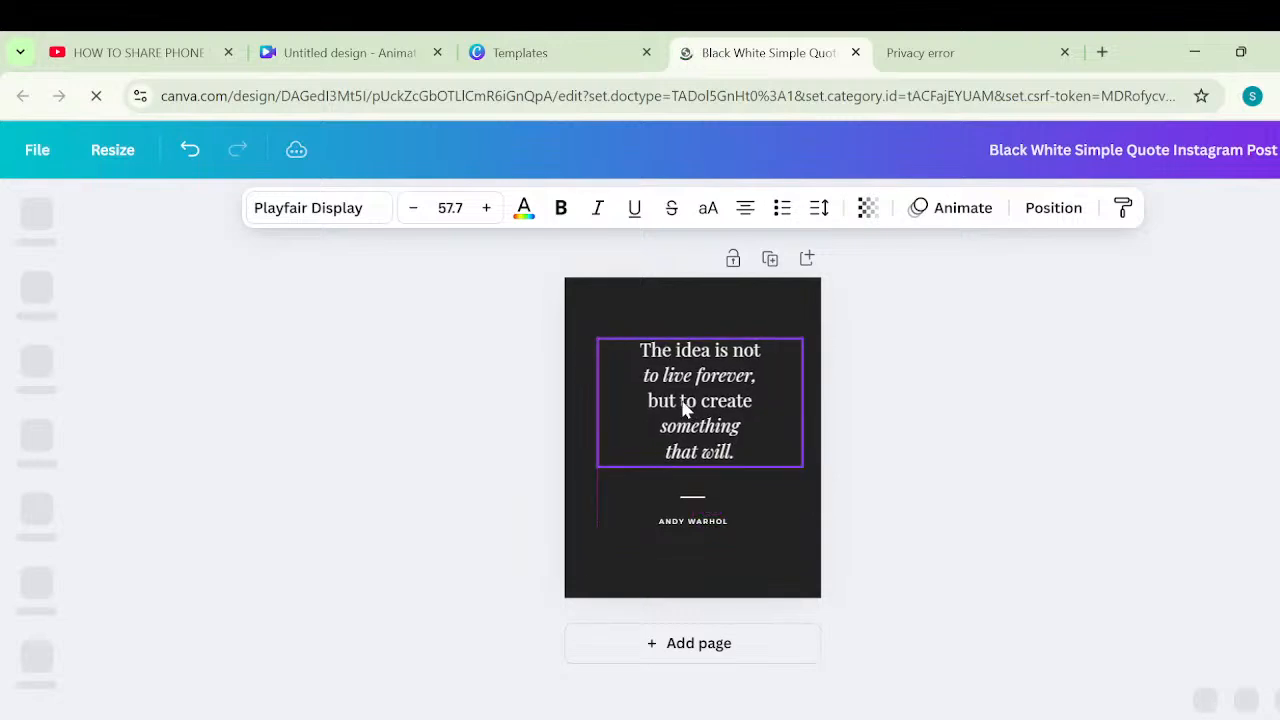
click(686, 520)
mouse_move(688, 528)
mouse_down()
mouse_move(704, 524)
mouse_move(690, 480)
mouse_move(704, 552)
mouse_move(686, 543)
mouse_up()
click(737, 449)
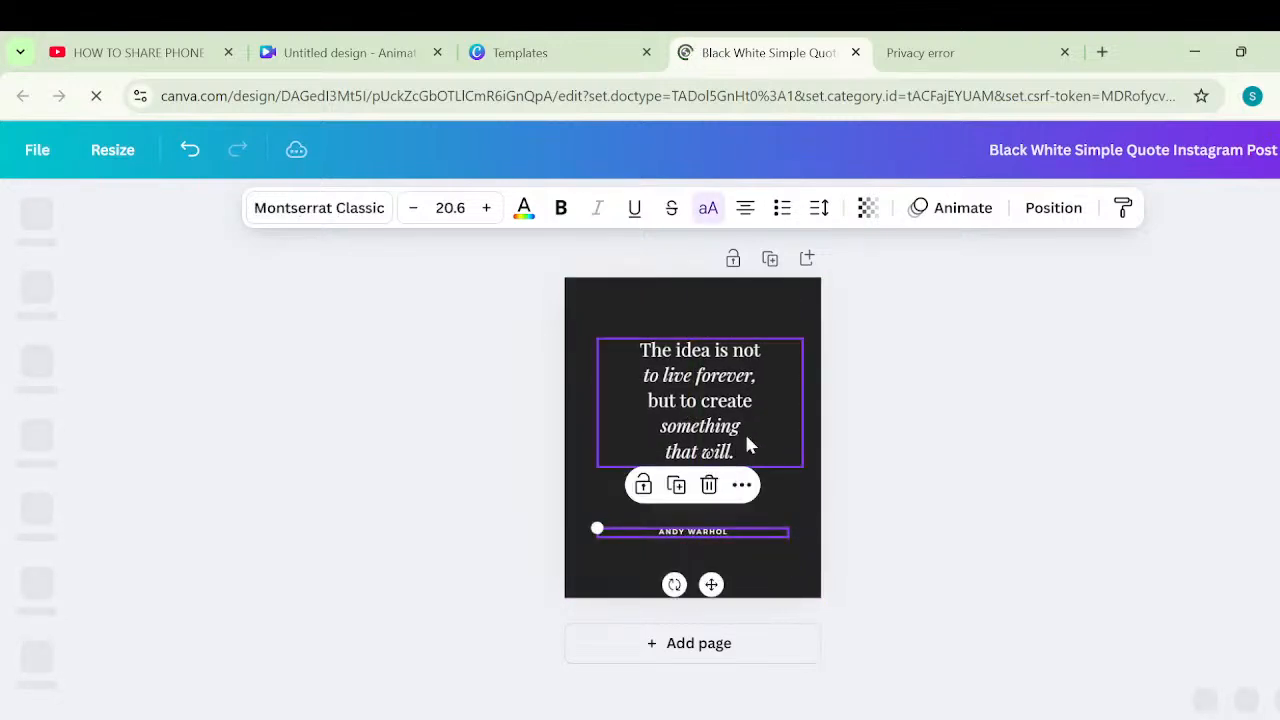
Move the short divider line slightly up, closer to the quote text.
click(692, 497)
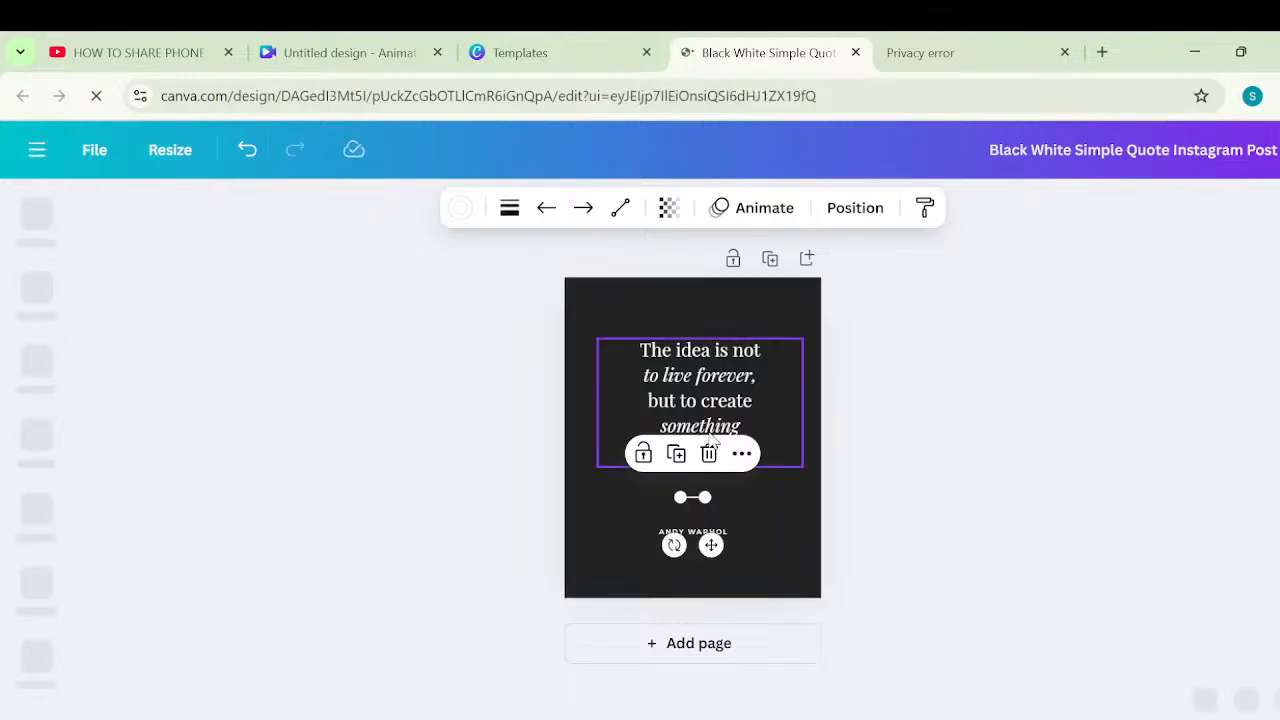
click(788, 506)
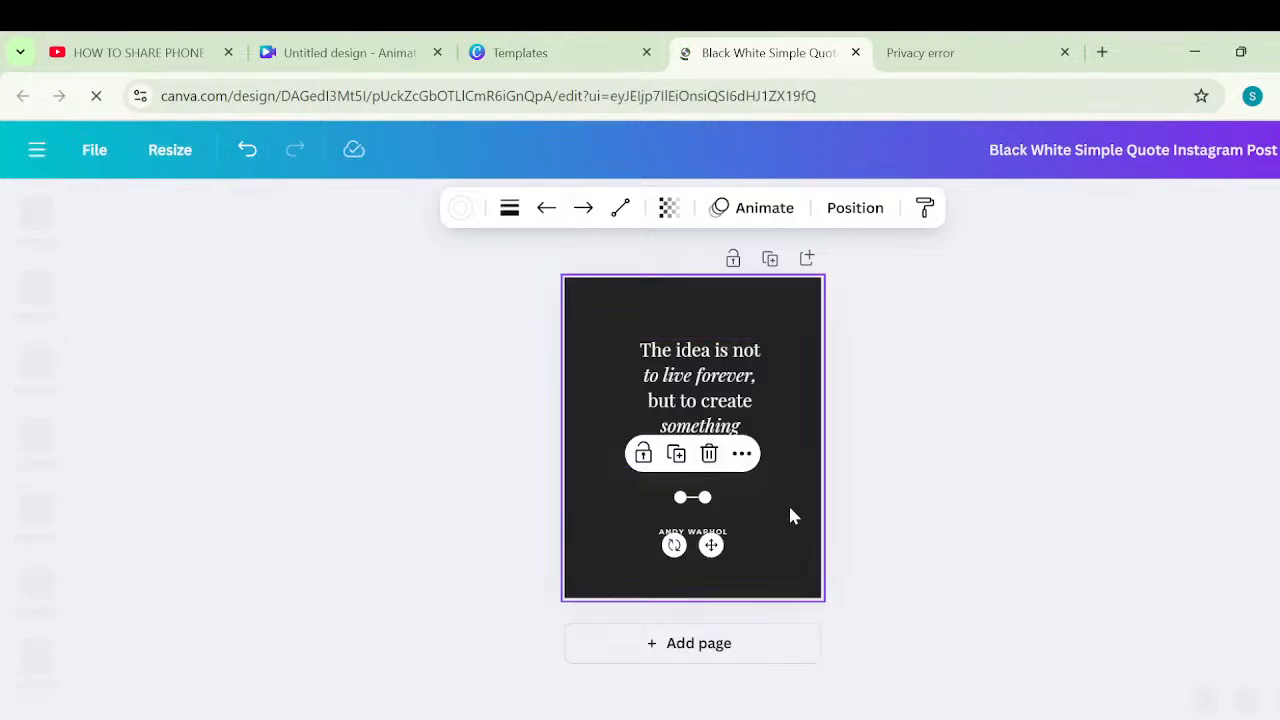
click(688, 497)
drag(688, 497, 687, 486)
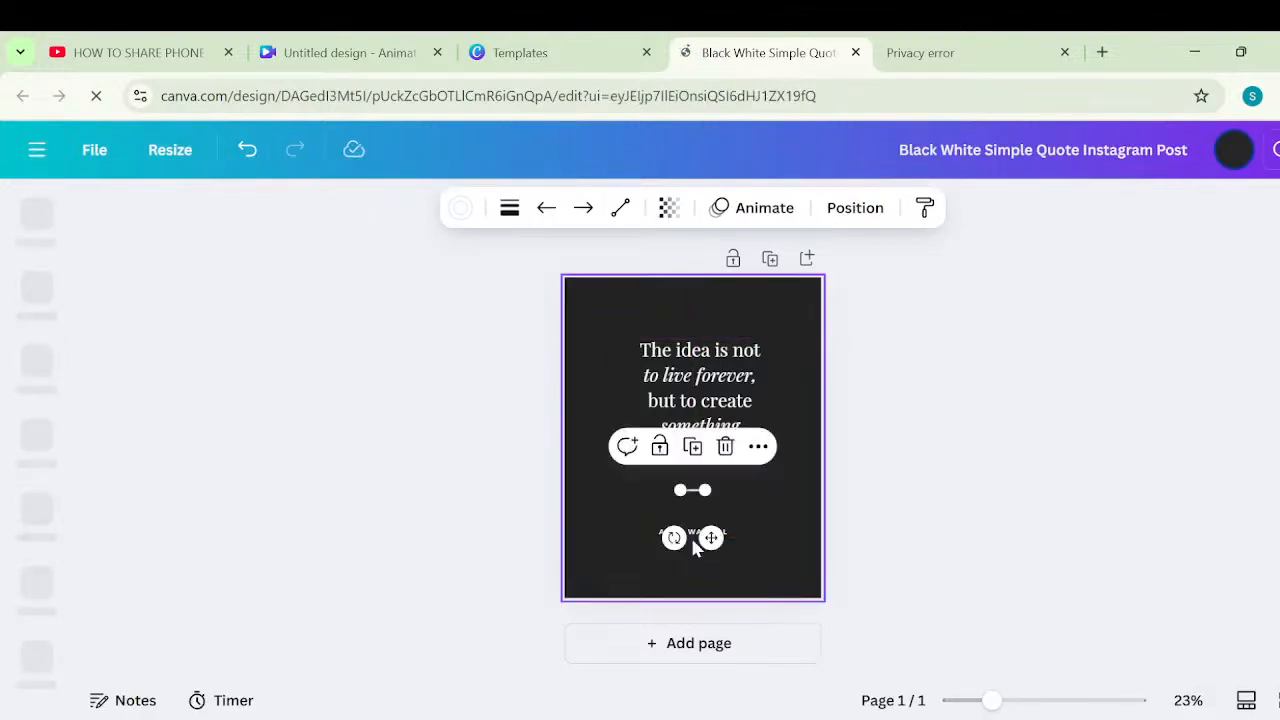
Leave the author's name text unedited and move it slightly up, closer to the divider line.
click(694, 532)
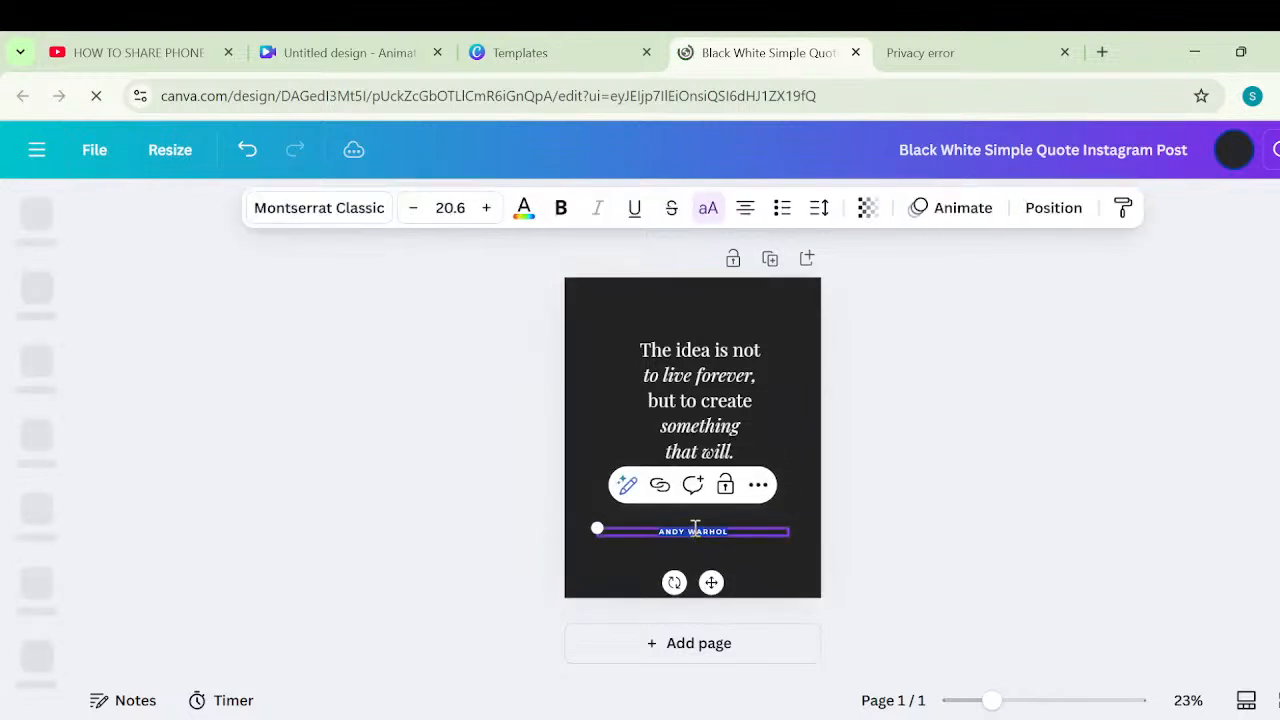
click(986, 528)
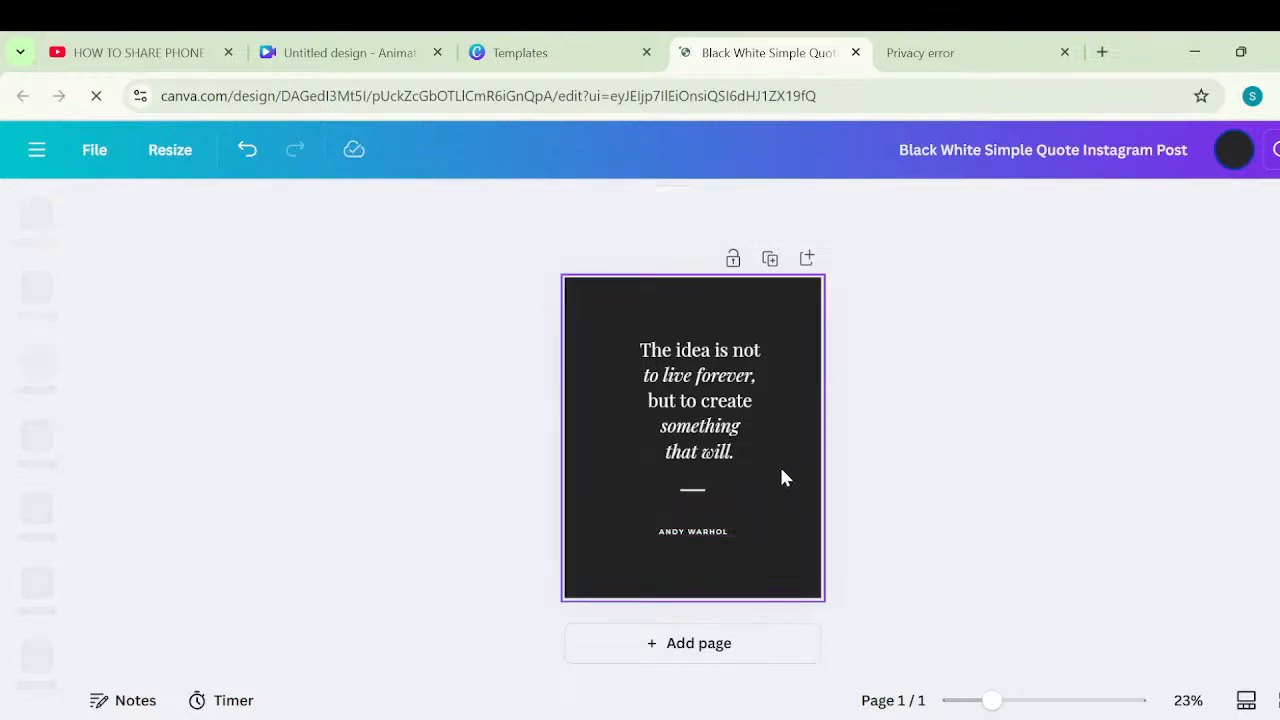
drag(700, 543, 700, 529)
Select the quote and the author's name in turn, dismiss the Design together tip and sharing panel, and clear the selection.
click(700, 410)
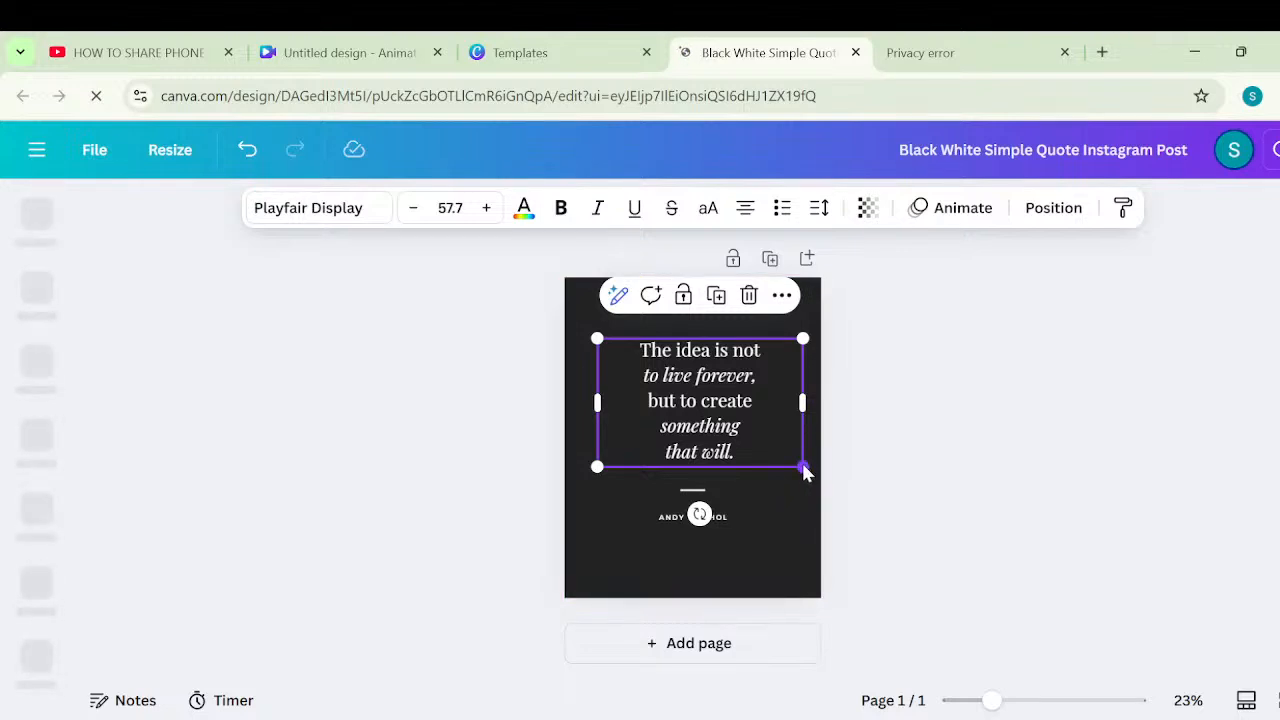
click(782, 526)
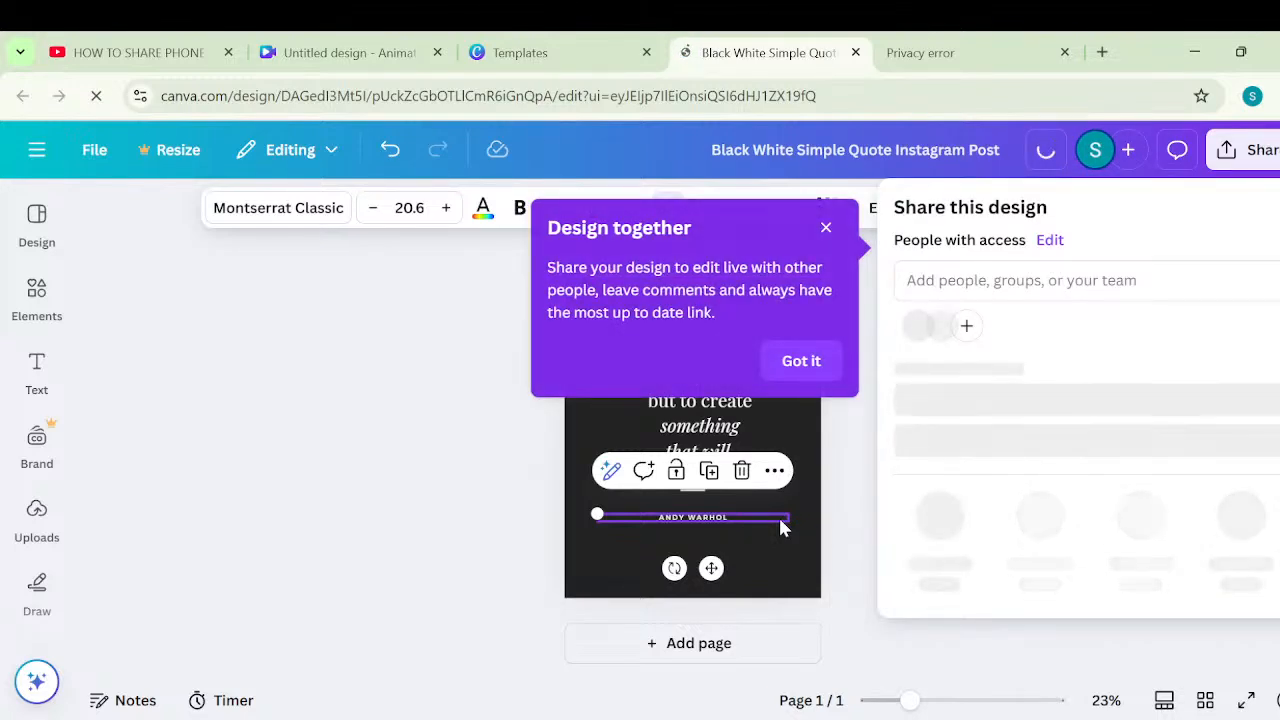
click(420, 417)
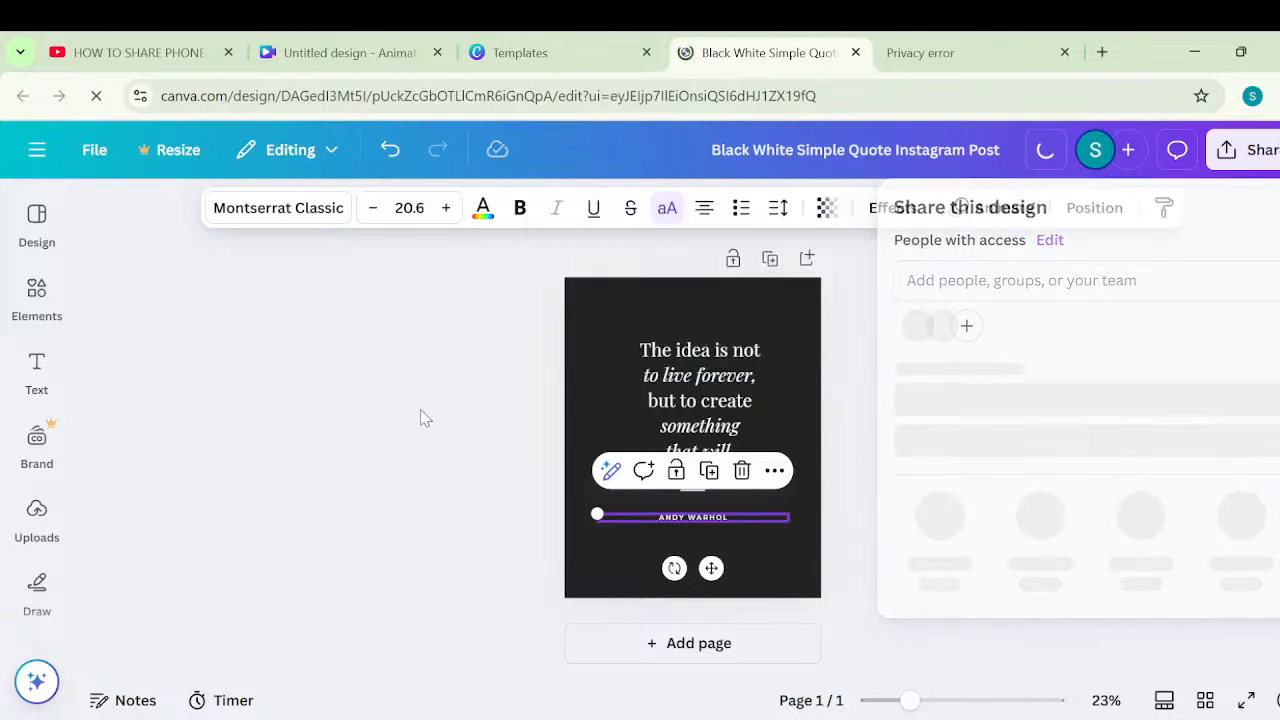
click(912, 380)
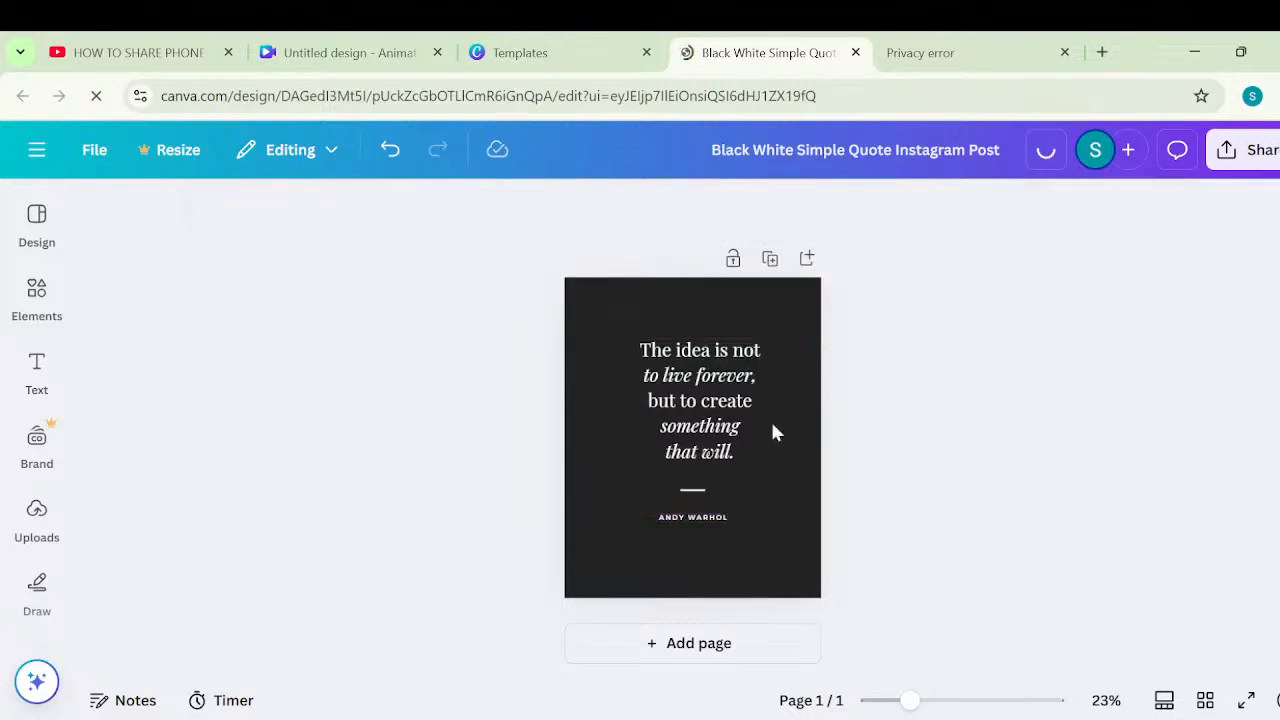
Rename the design from its template title to "Canva basic class".
click(634, 300)
click(686, 428)
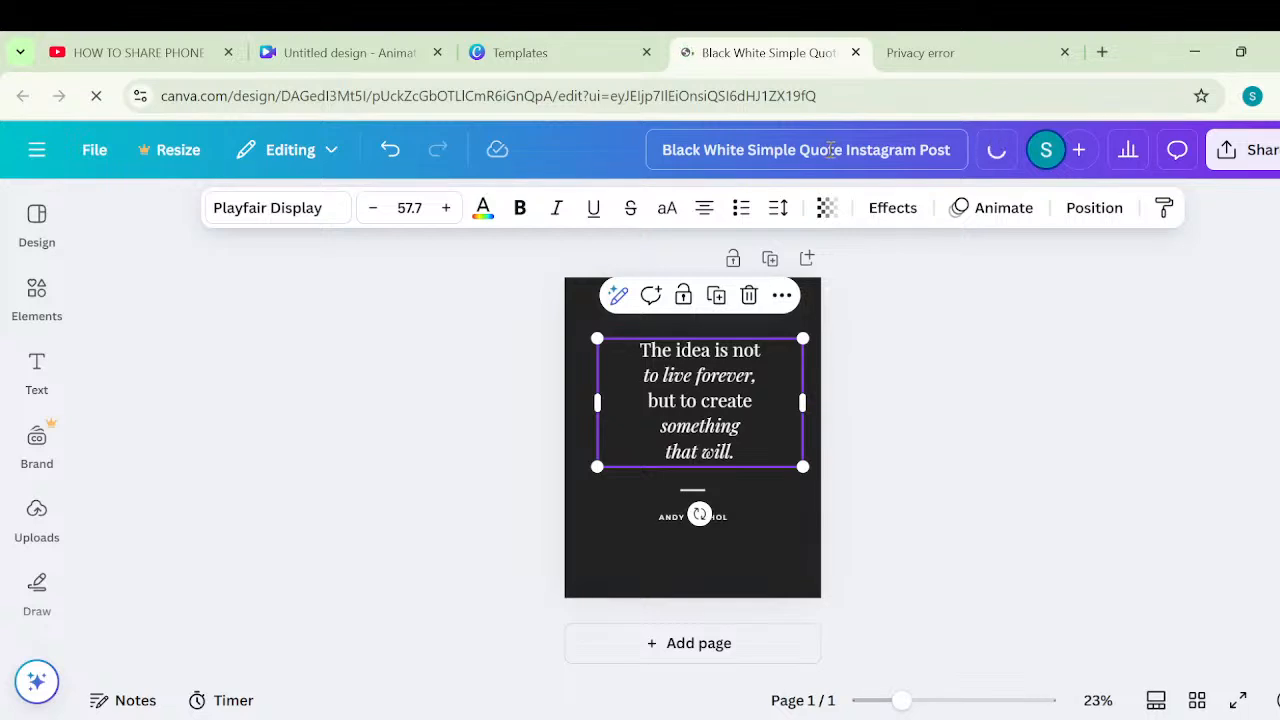
click(750, 148)
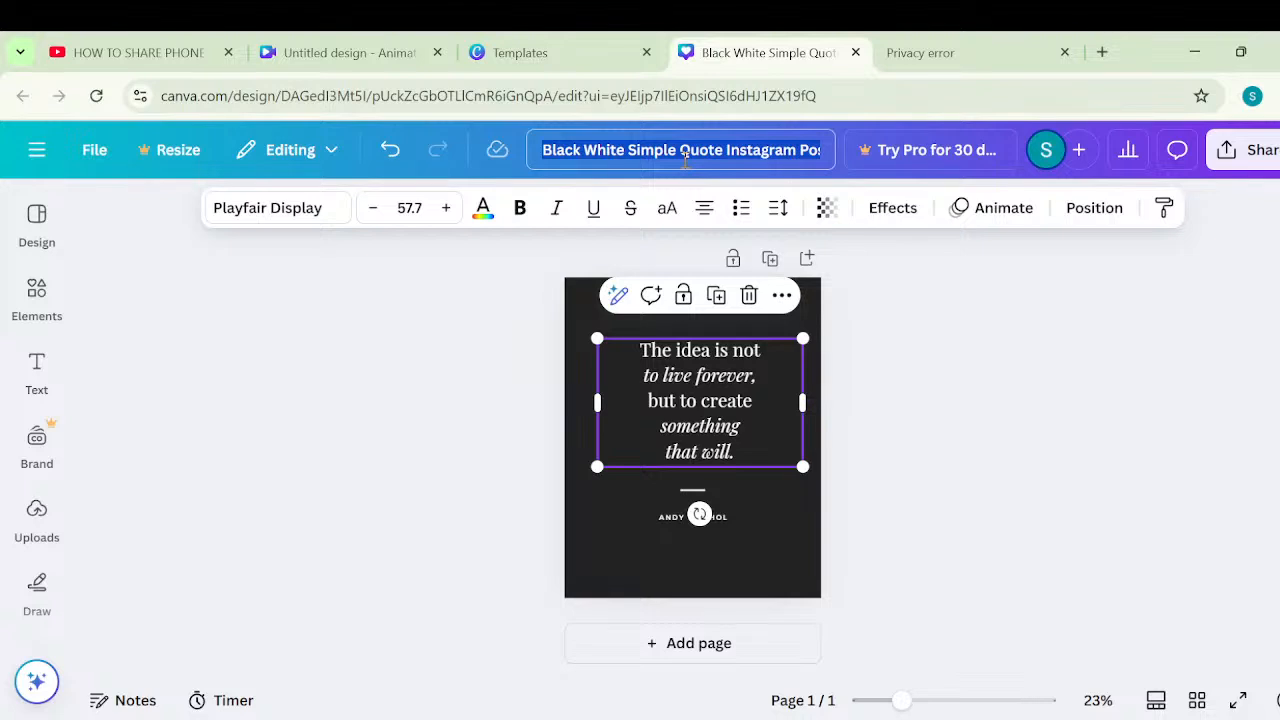
text(P)
key(BackSpace)
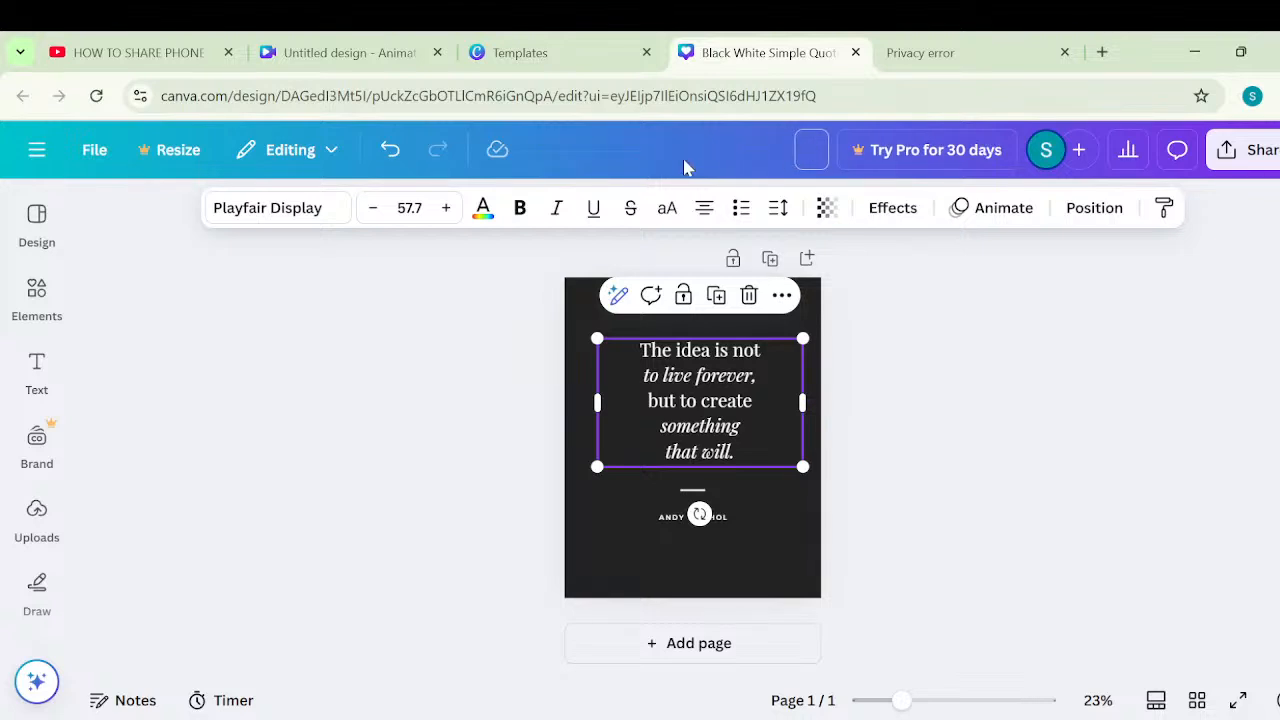
text(Canva ba)
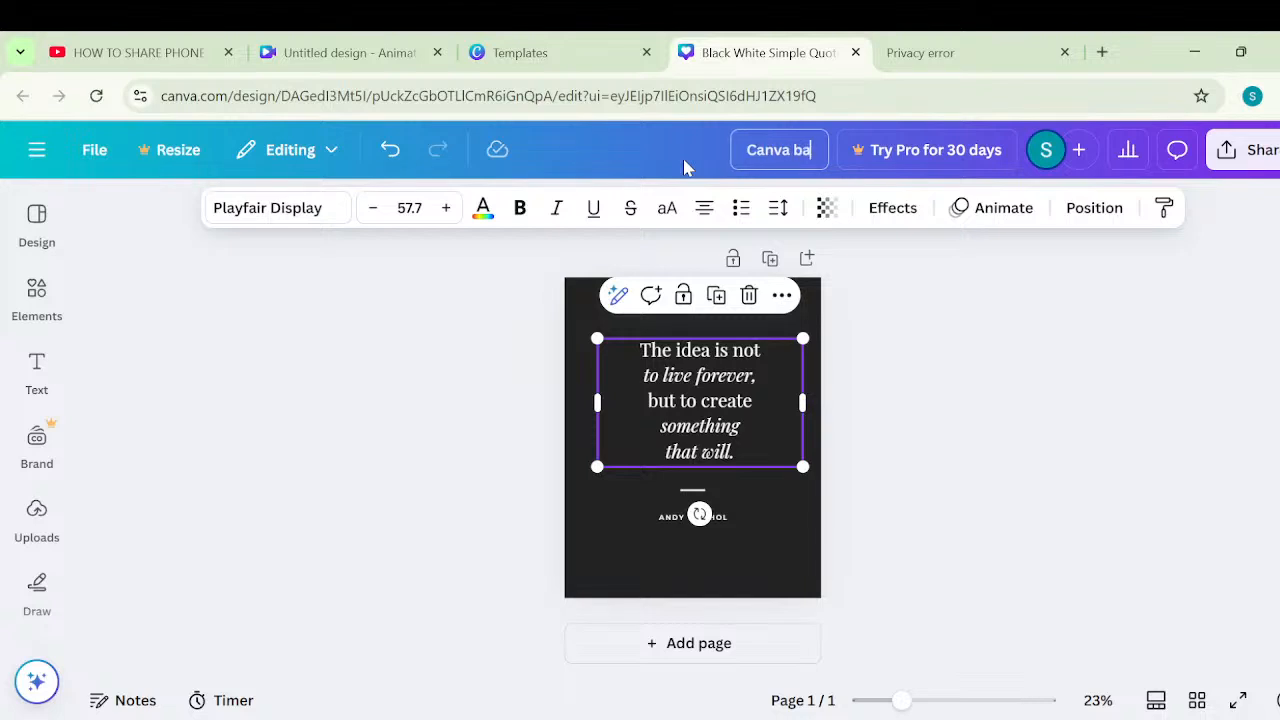
text(sic cl)
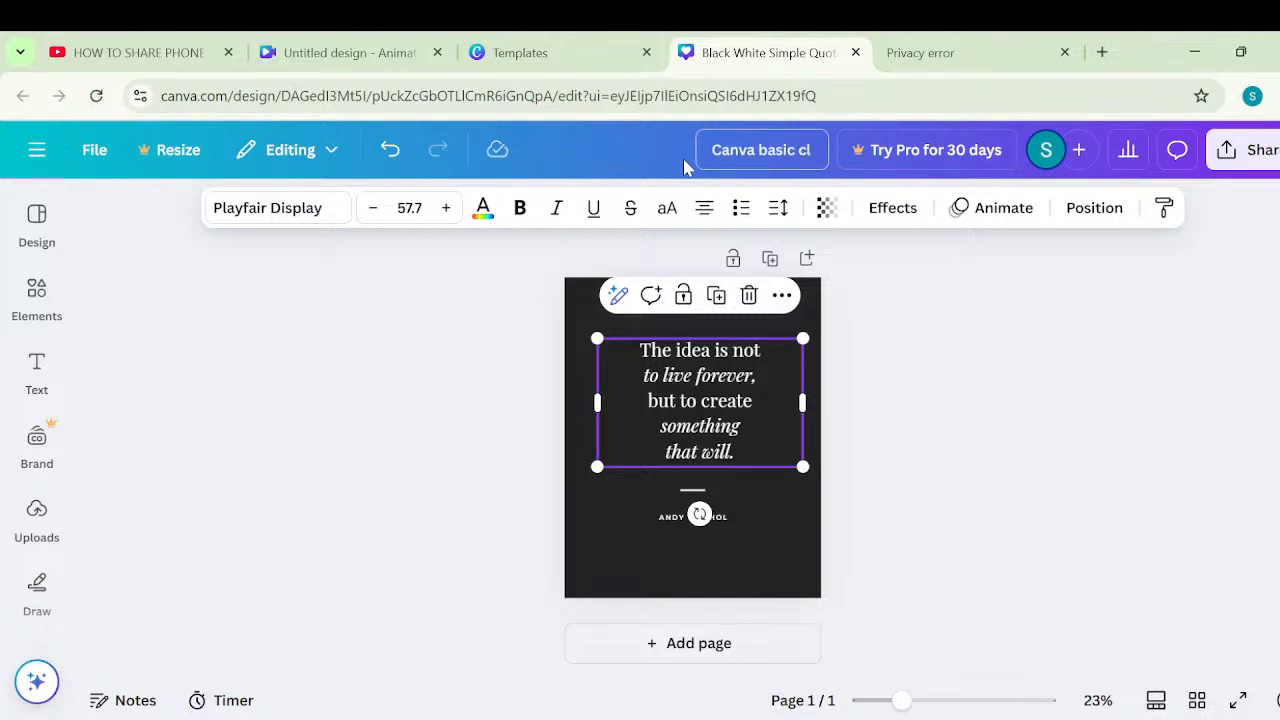
text(ass)
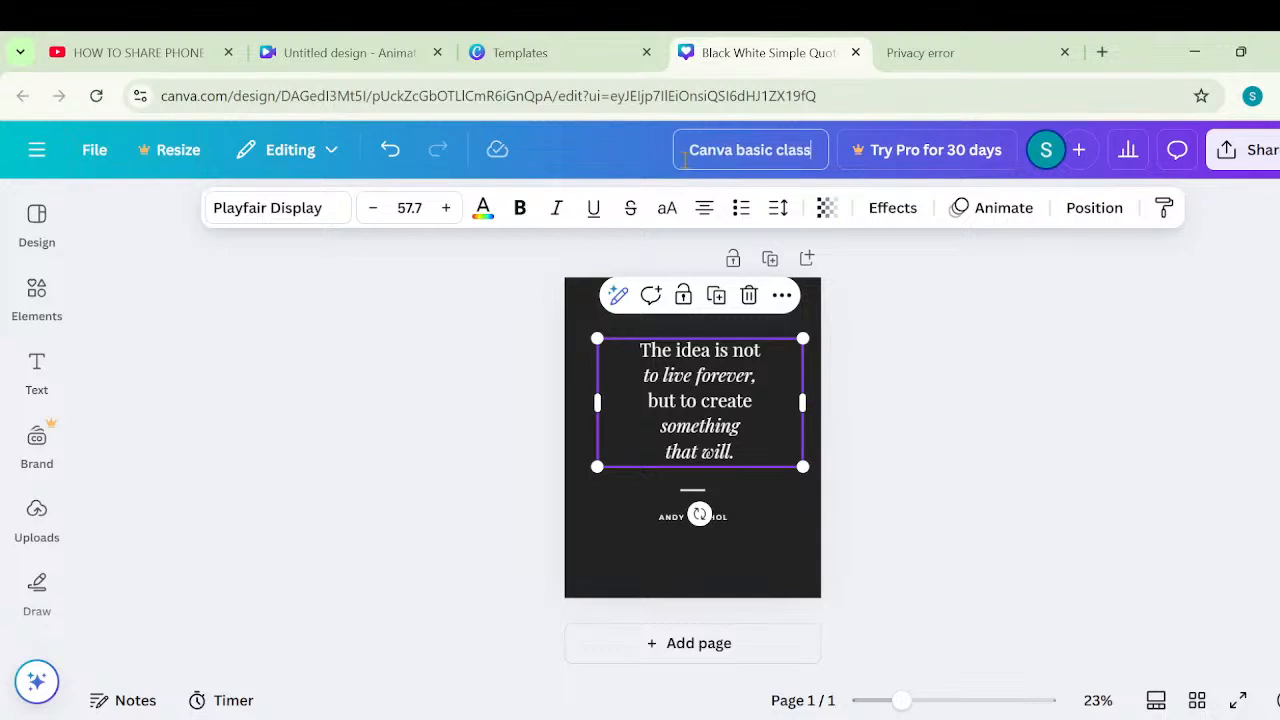
click(1097, 374)
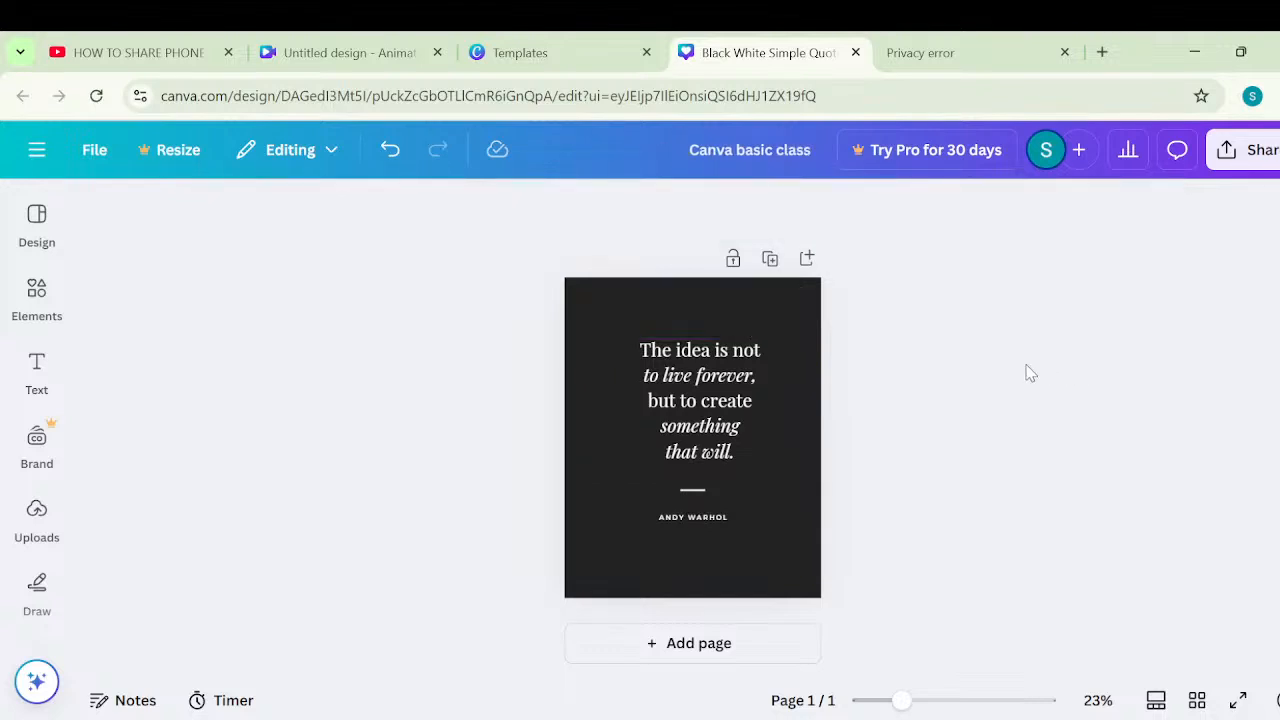
Capitalize the second and third words of the design title so it reads "Canva Basic Class".
click(772, 150)
click(752, 150)
key(BackSpace)
key(BackSpace)
text(Ba)
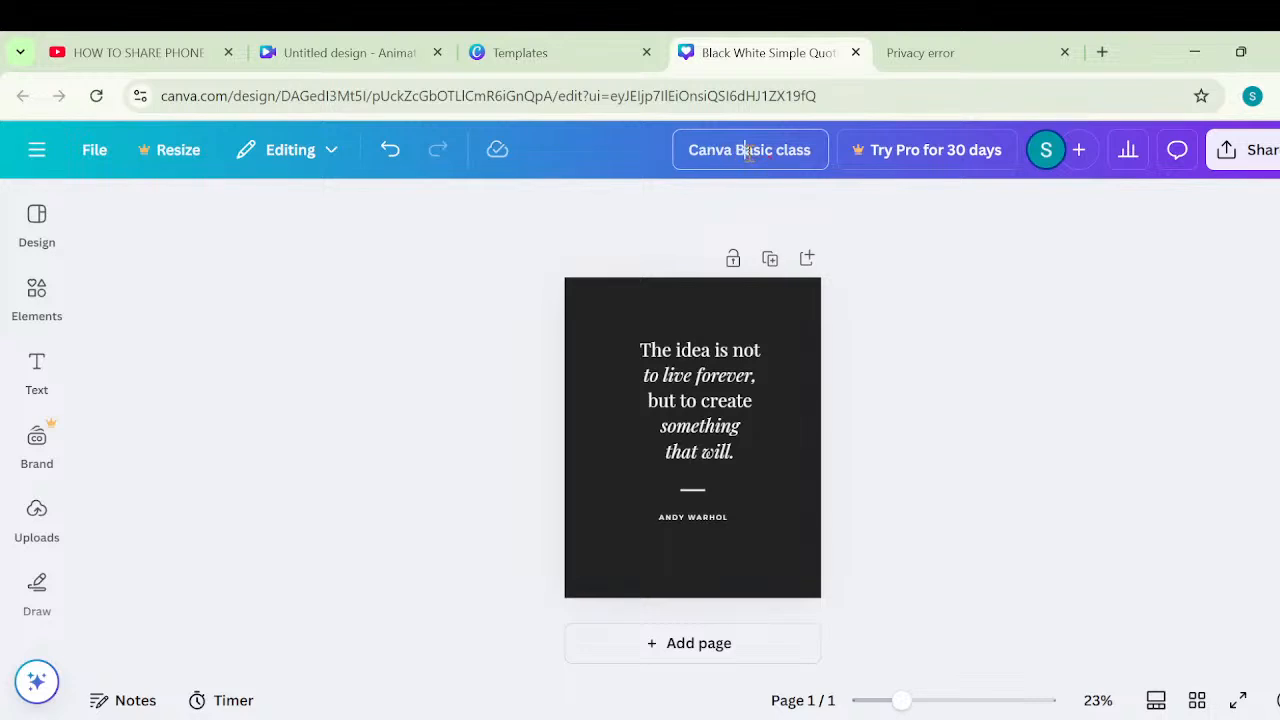
key(Right)
key(Right)
key(Right)
key(Right)
key(Right)
key(BackSpace)
text(C)
click(866, 344)
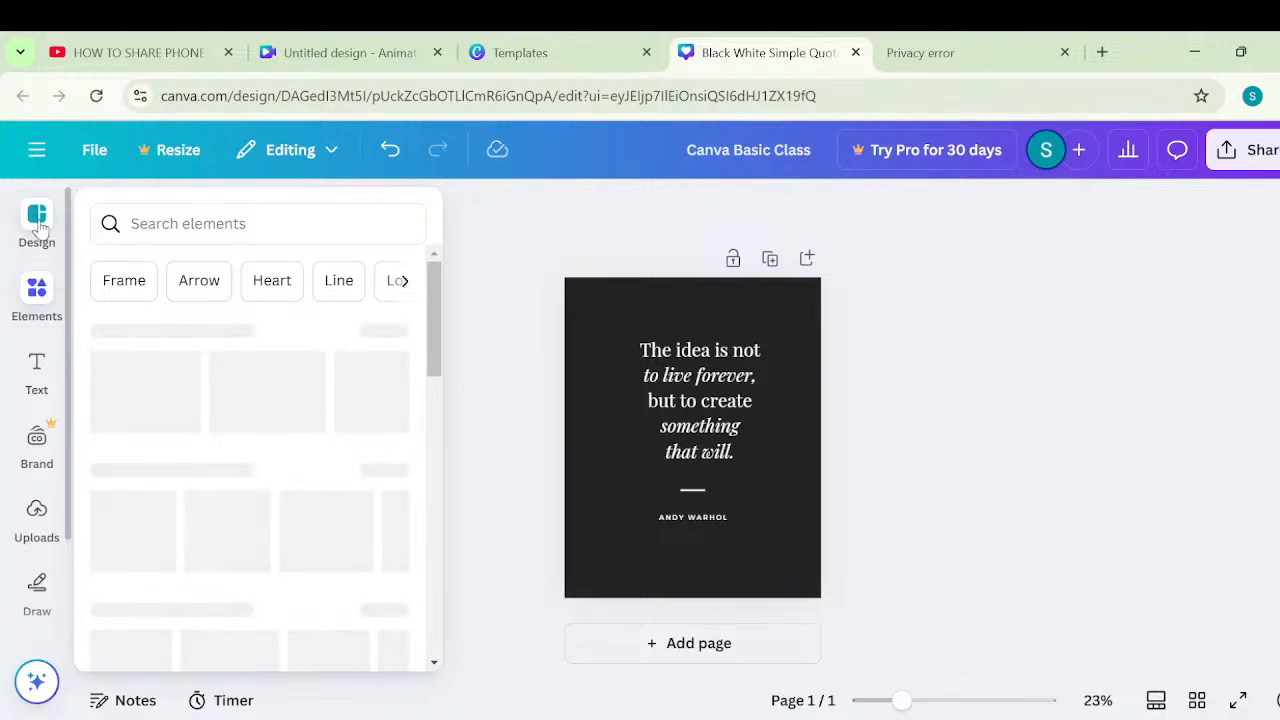
Look through the design templates, including the recently used, premium and all-results groups.
click(37, 228)
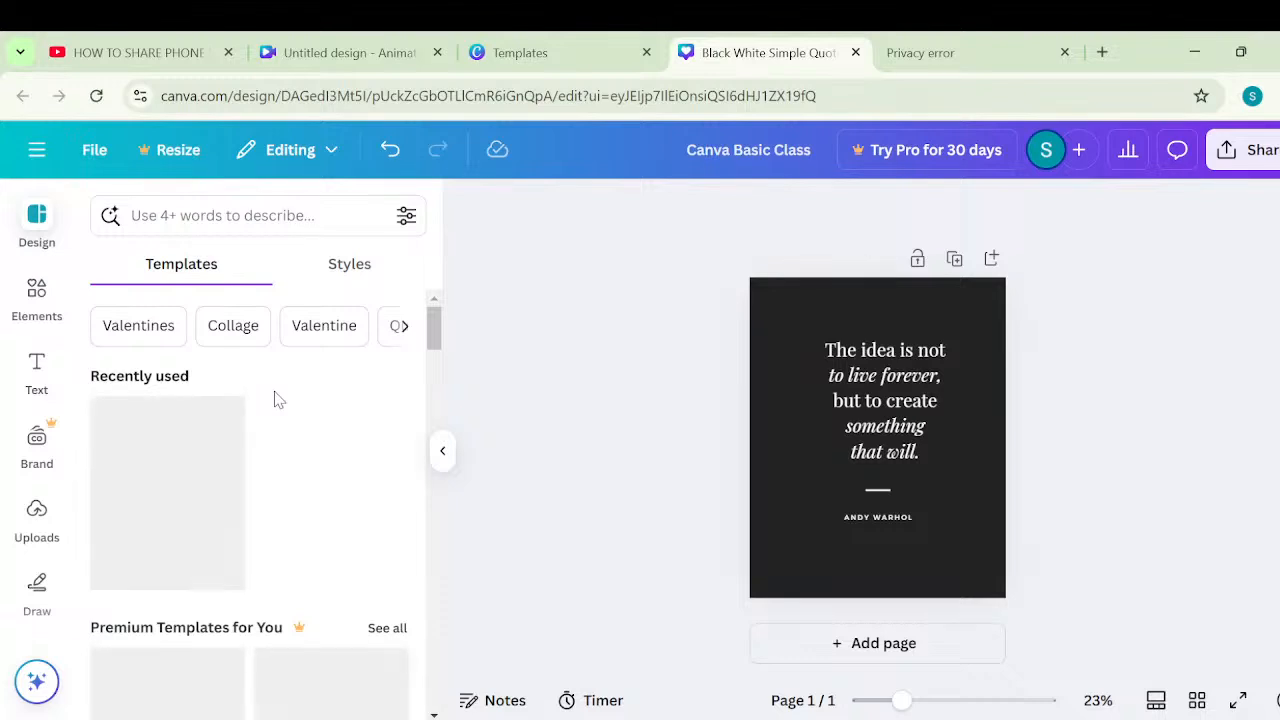
scroll(278, 399, down, 2)
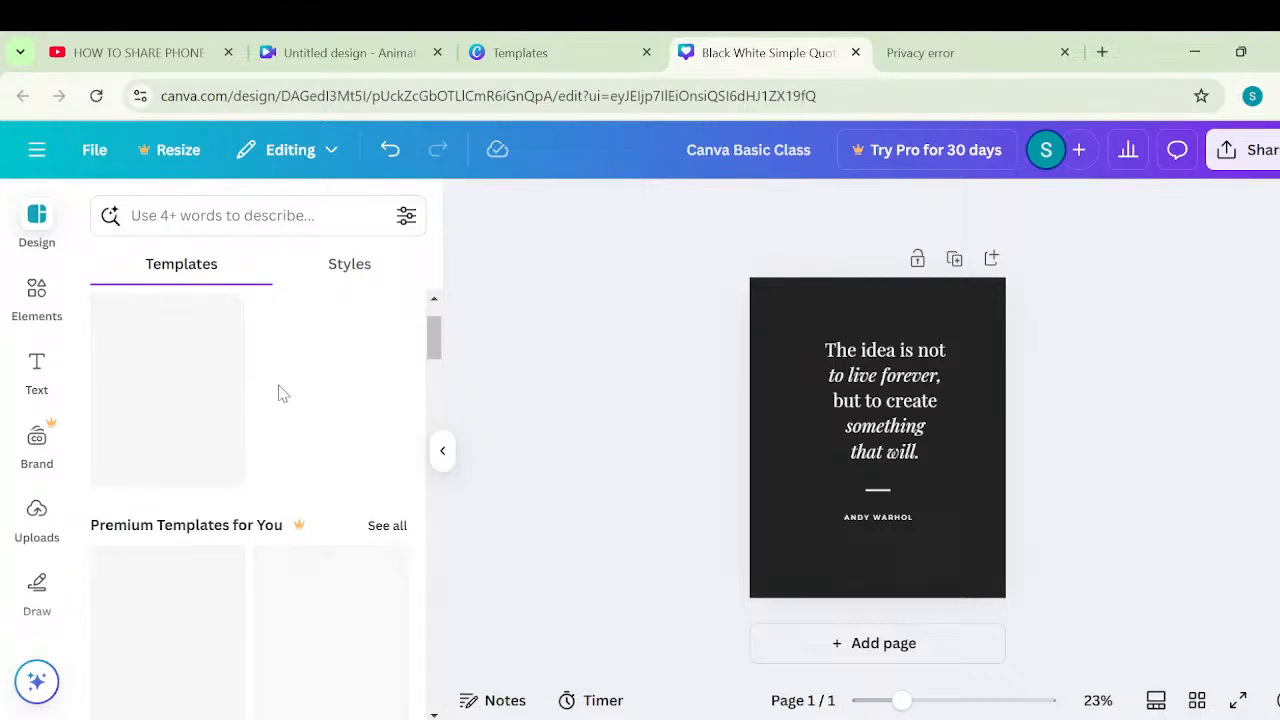
scroll(240, 402, down, 2)
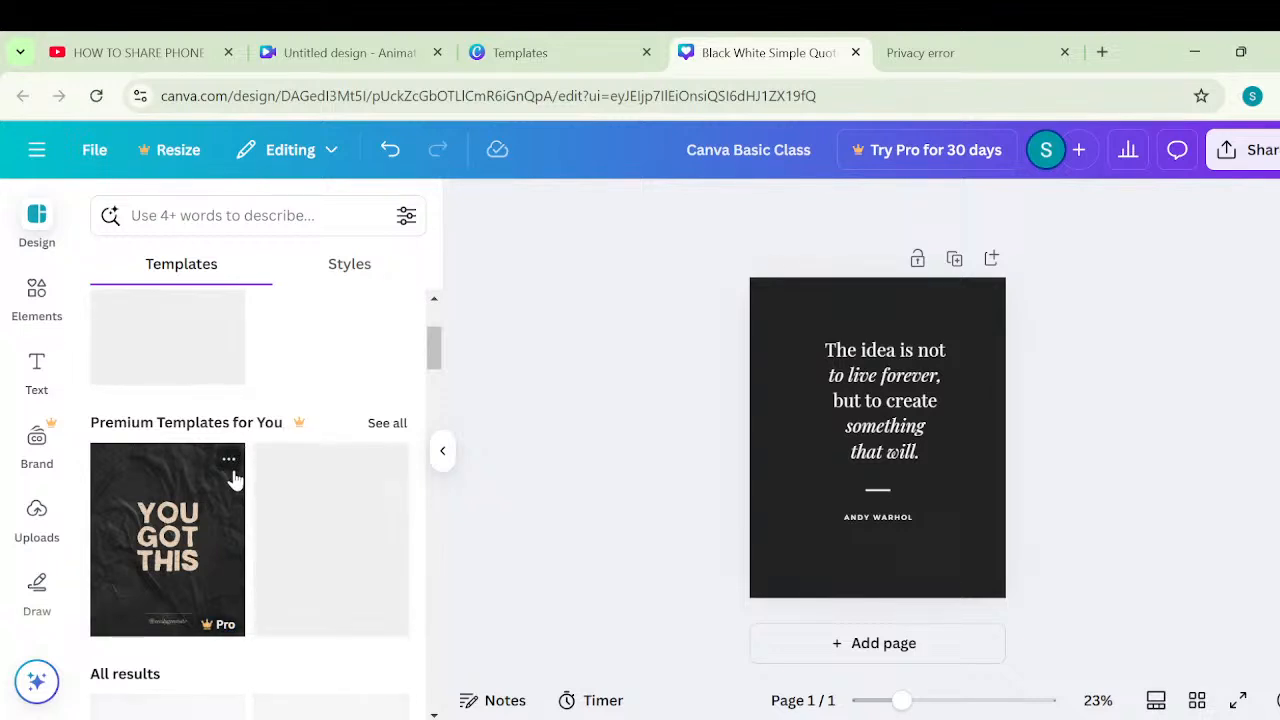
scroll(233, 478, down, 1)
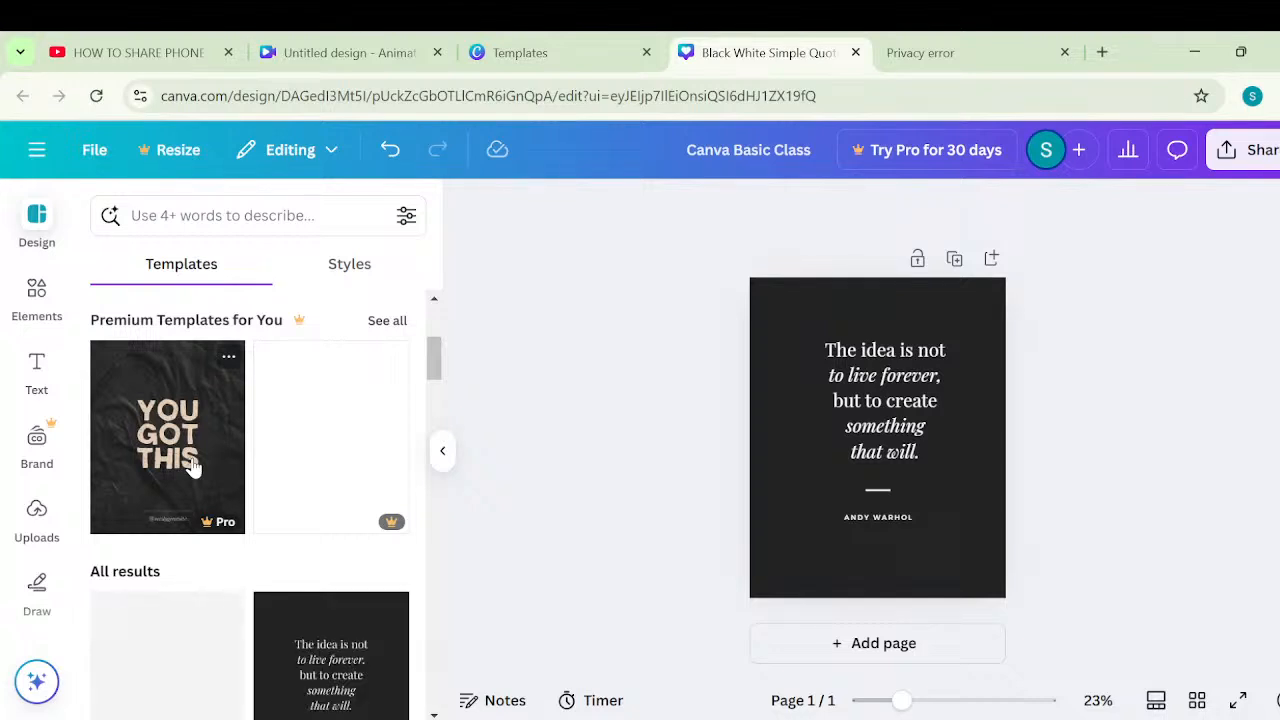
scroll(208, 465, up, 3)
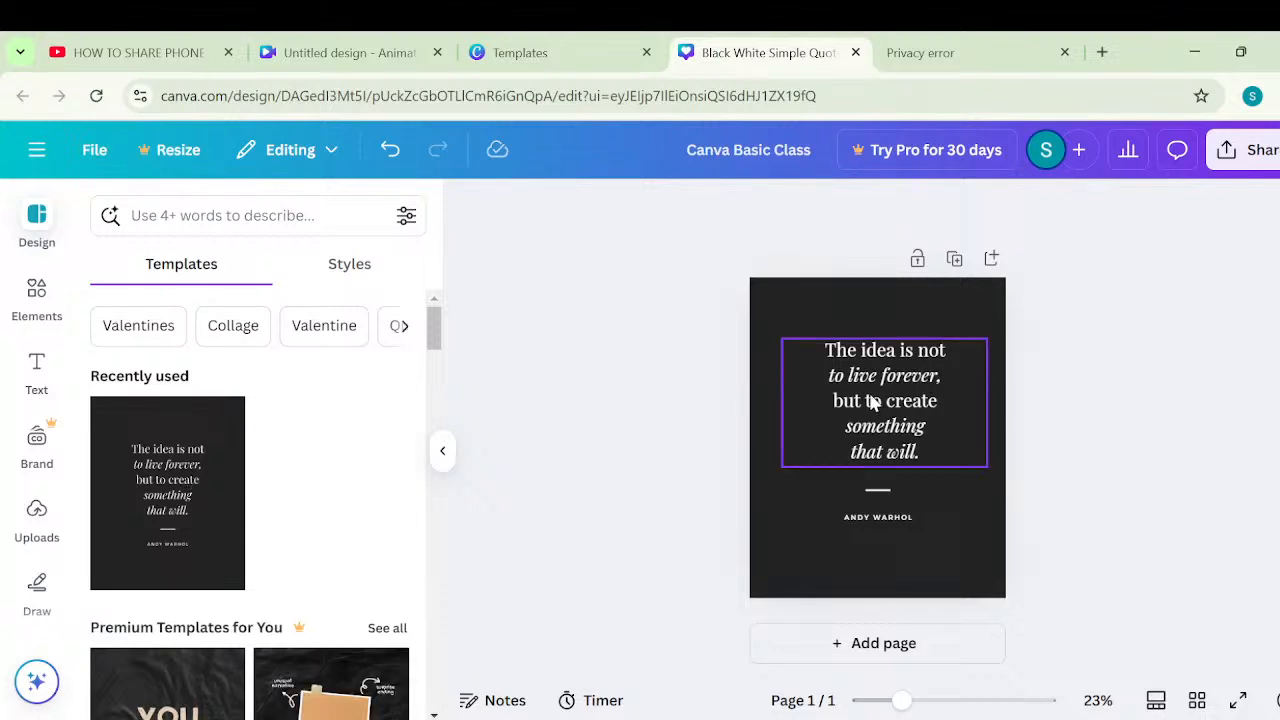
Select the author's name, the page background and the quote text in turn to inspect the template's parts.
click(880, 489)
click(905, 518)
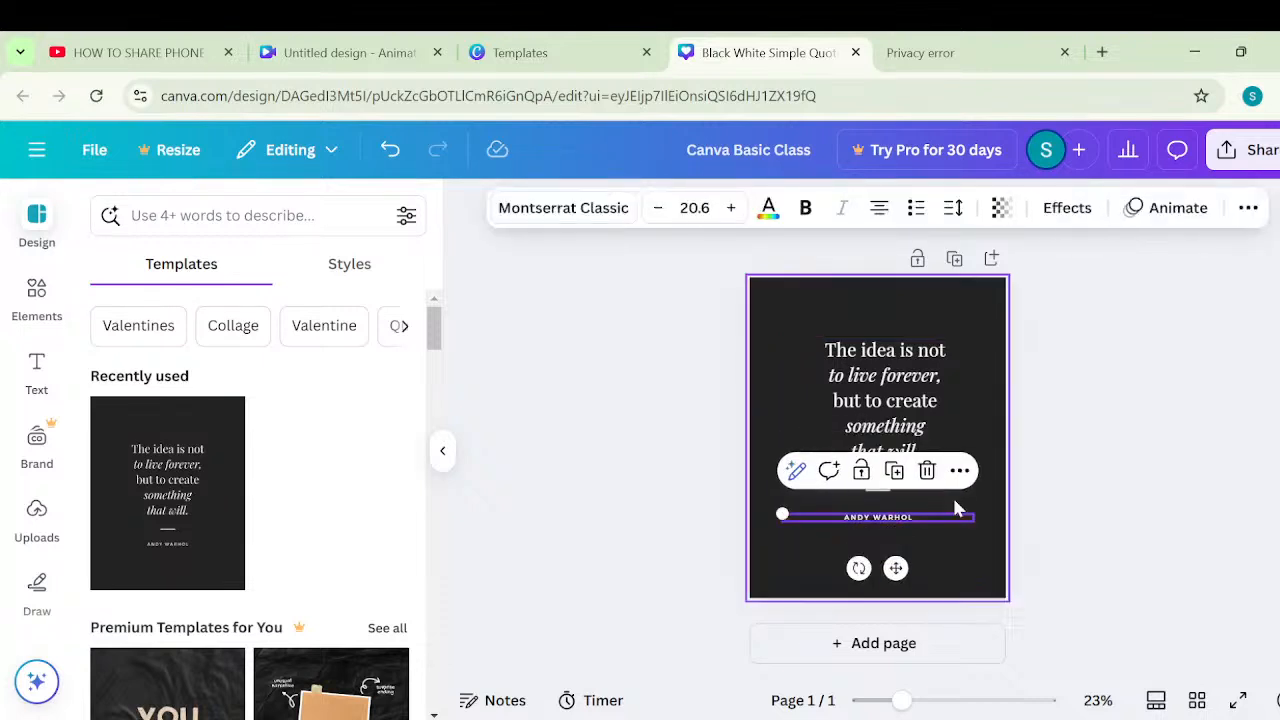
click(1093, 508)
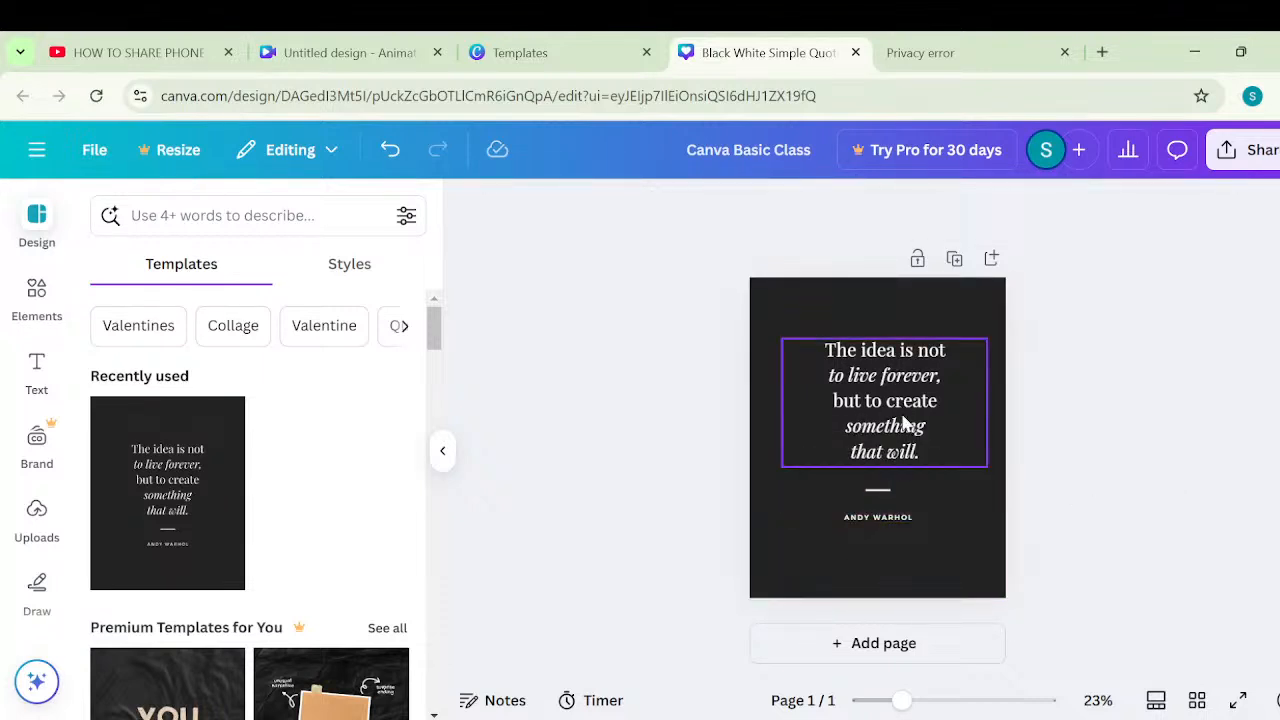
click(785, 489)
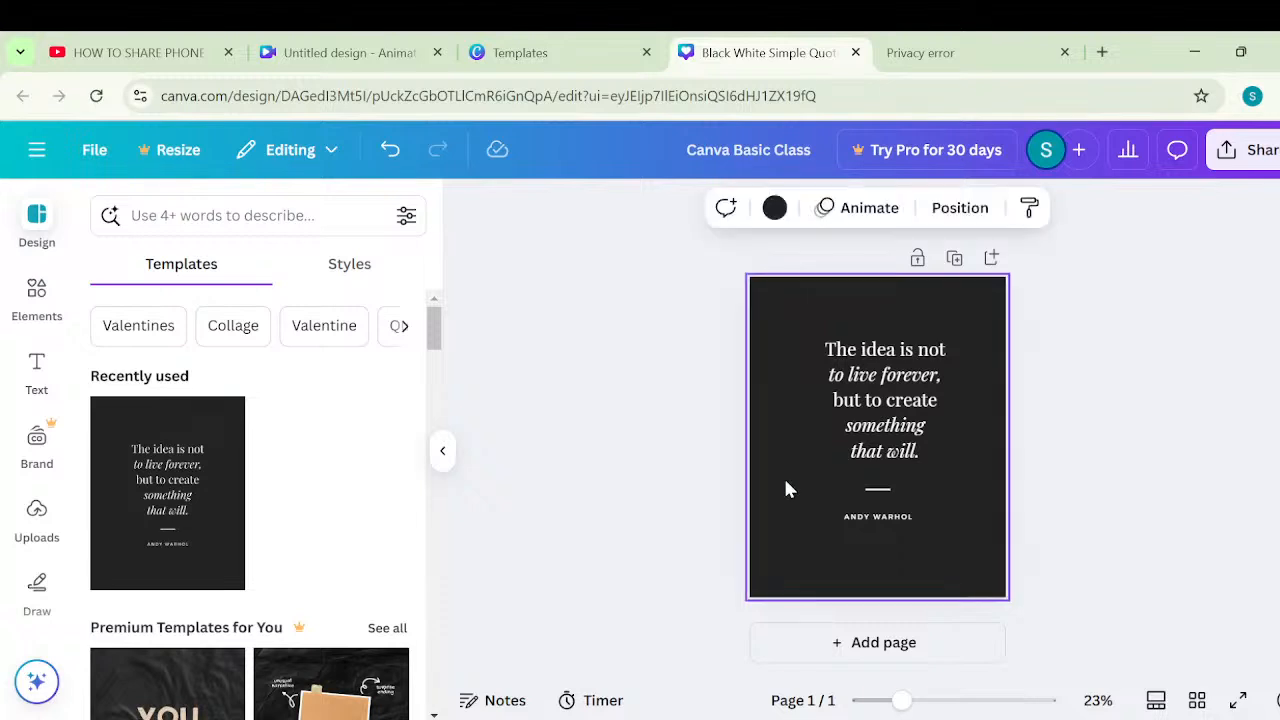
click(853, 440)
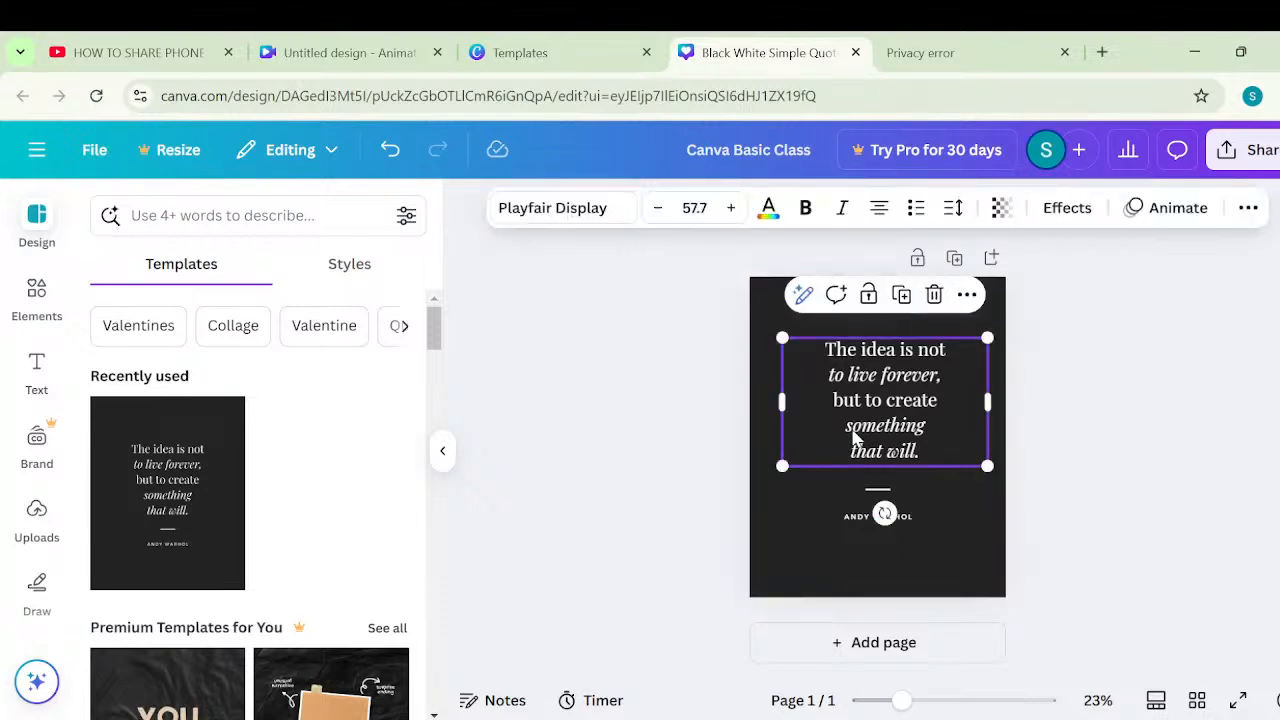
Show all of the Premium Templates for You and add a second page to the design.
scroll(340, 640, down, 2)
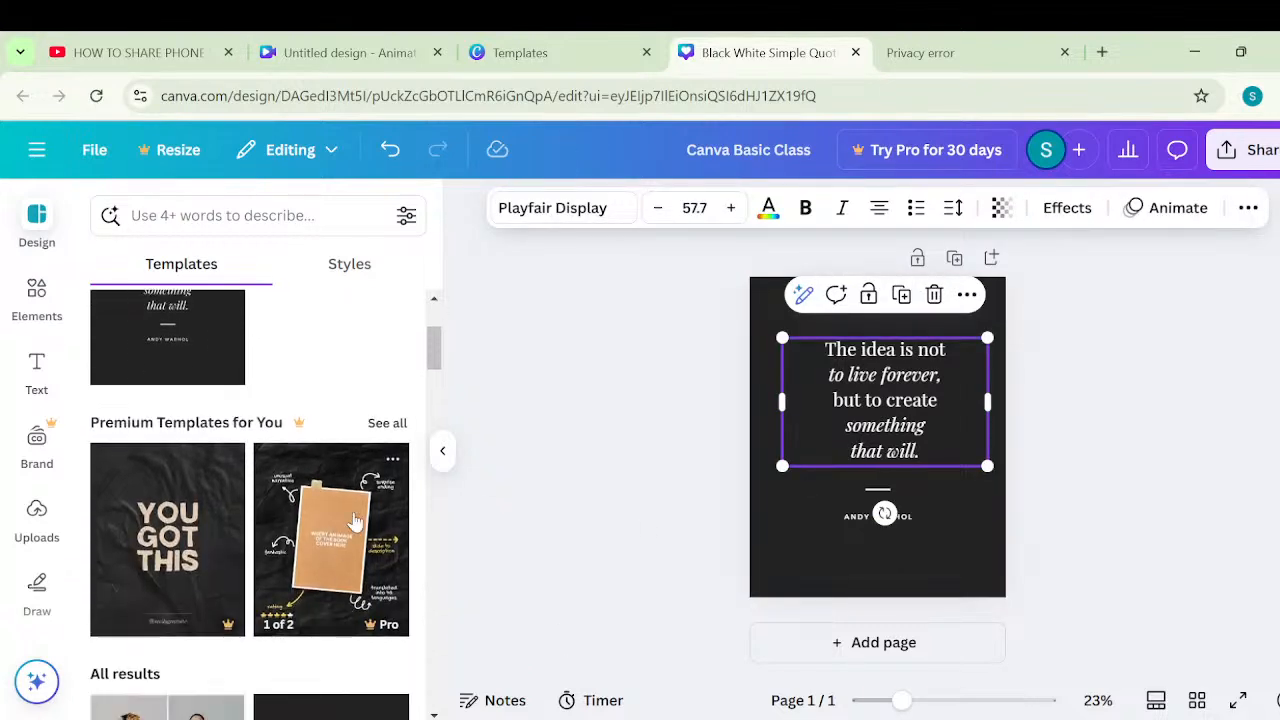
click(383, 423)
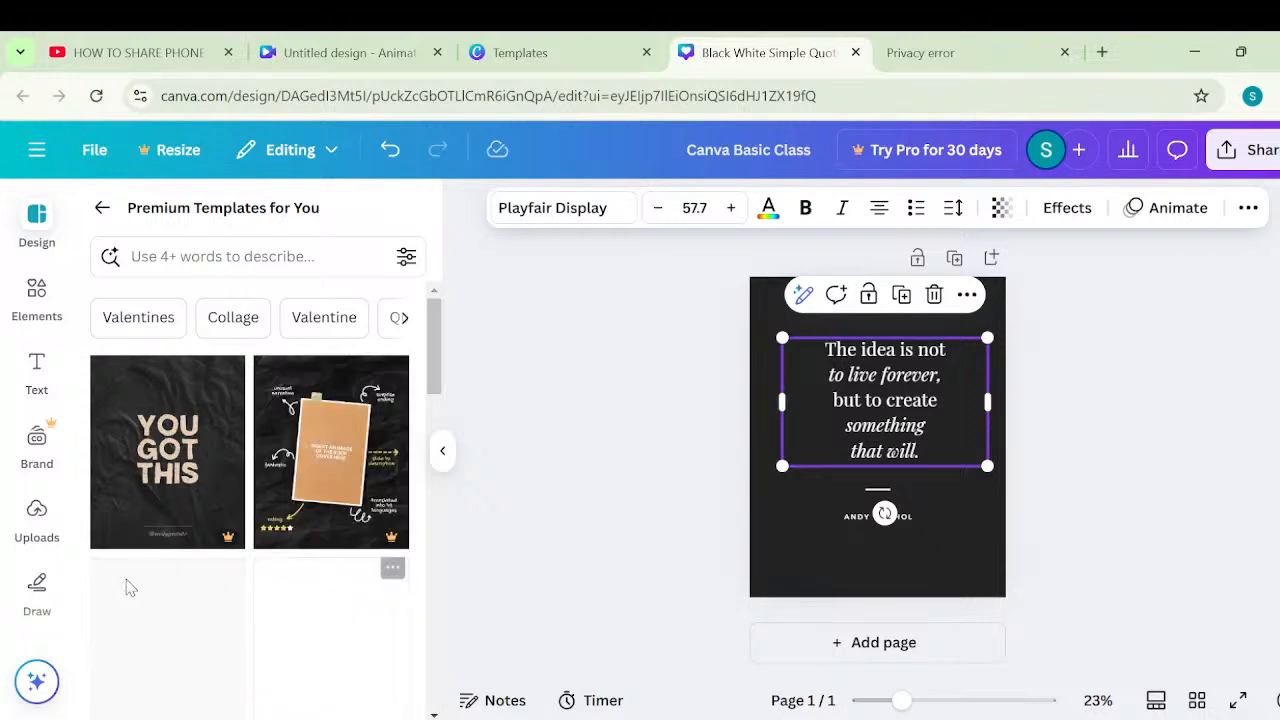
click(883, 643)
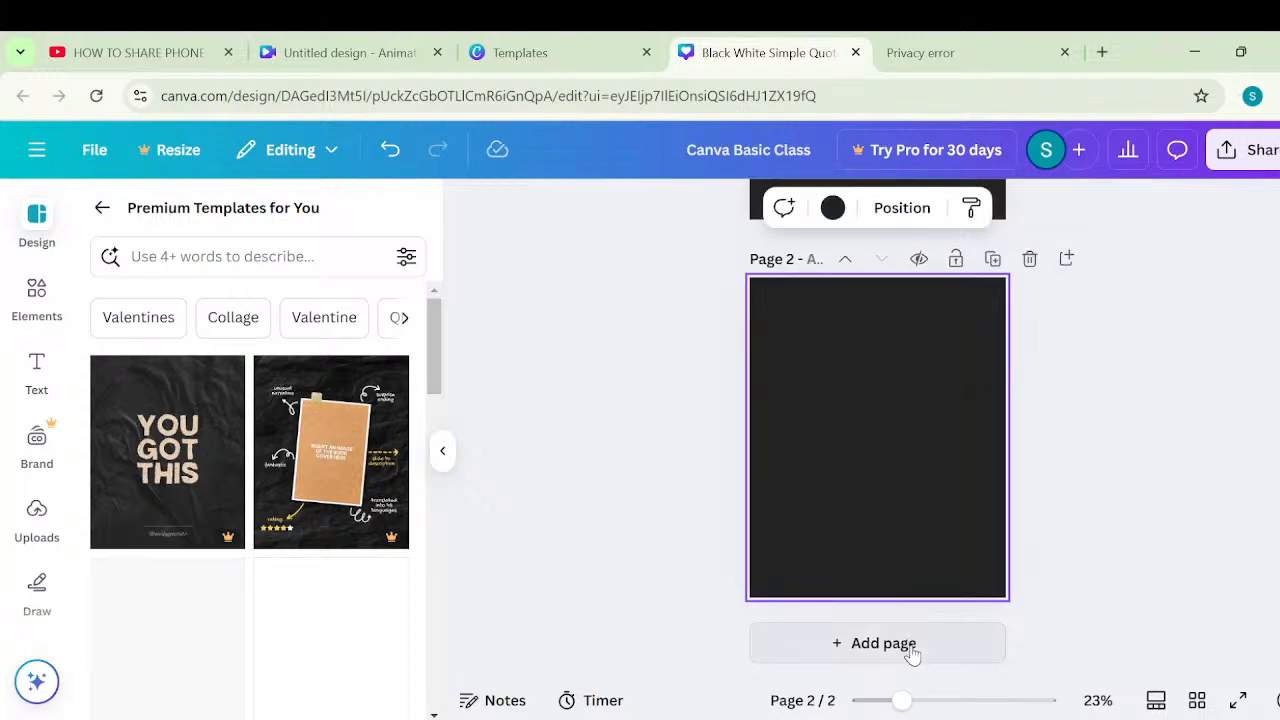
Open the premium "YOU GOT THIS" template, review the Canva Pro trial offer and dismiss it.
click(190, 452)
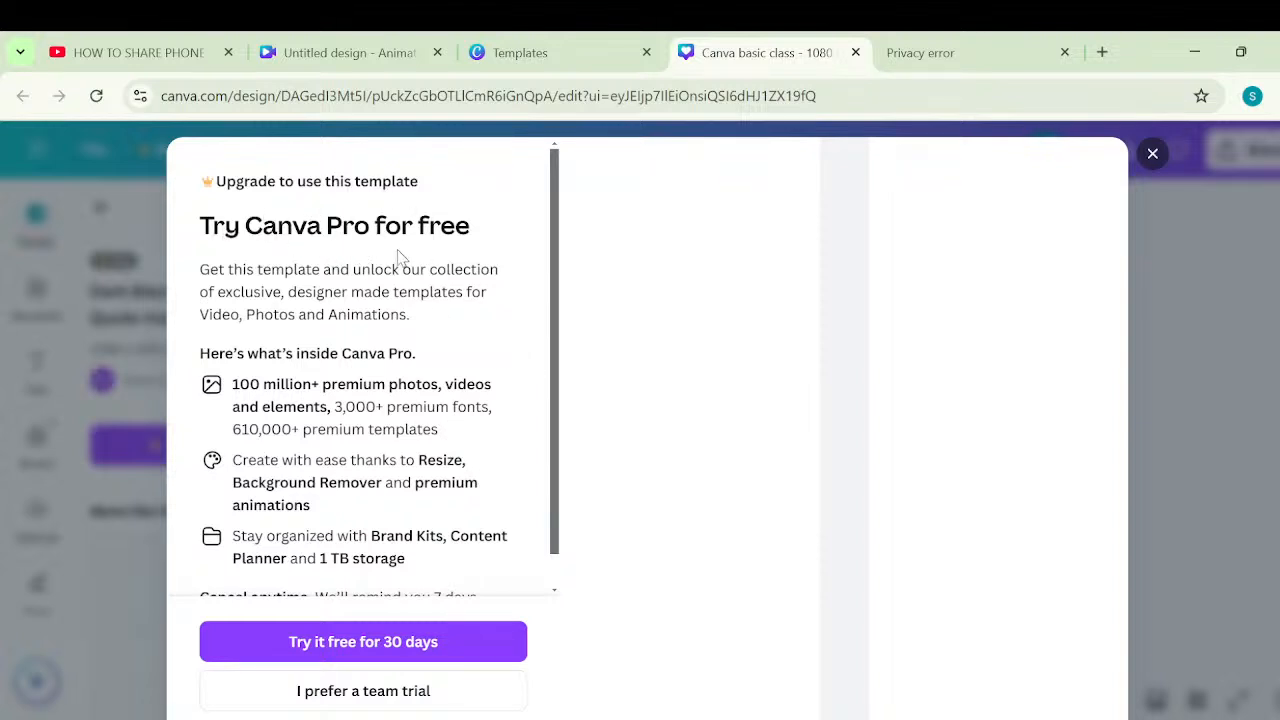
scroll(436, 428, down, 1)
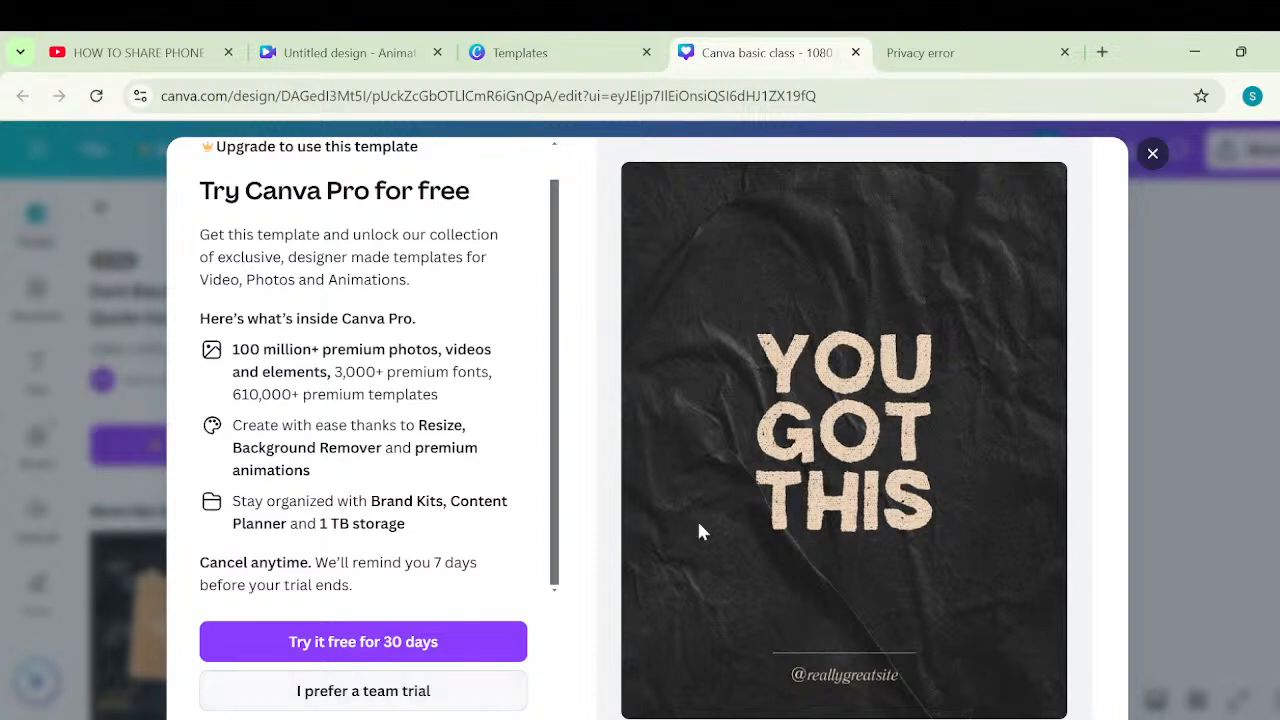
scroll(764, 488, down, 1)
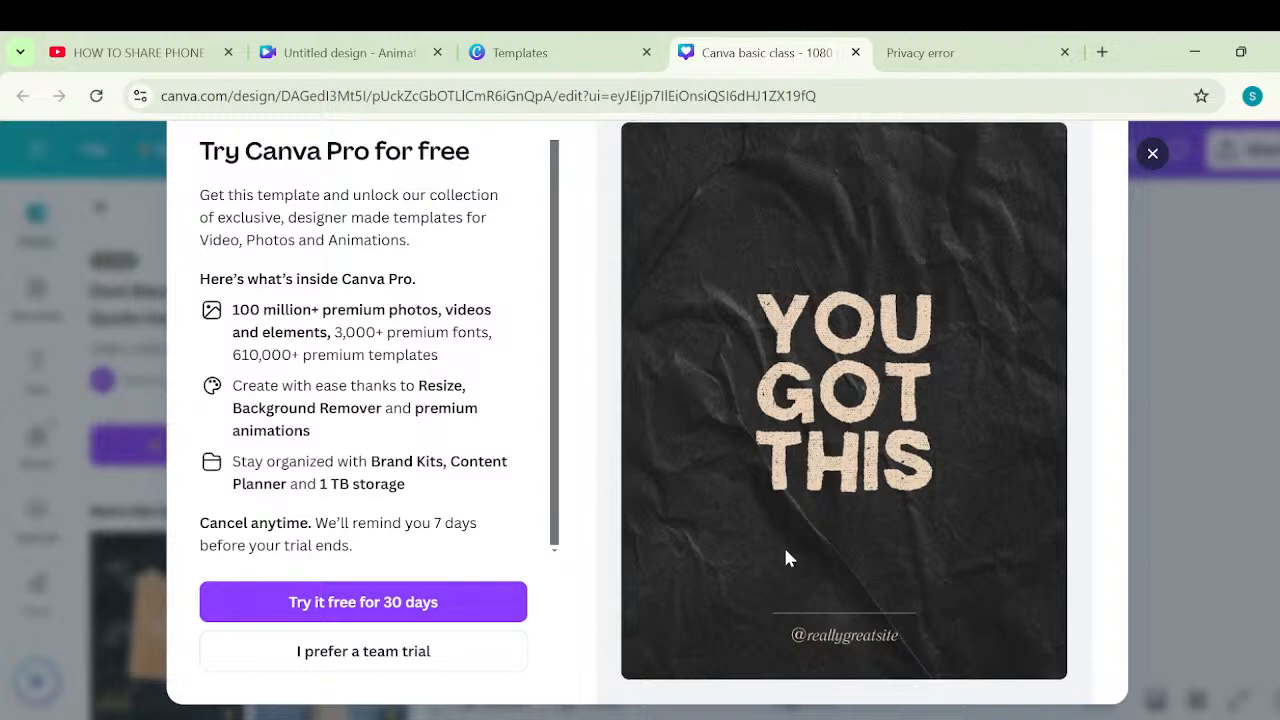
scroll(1117, 425, up, 1)
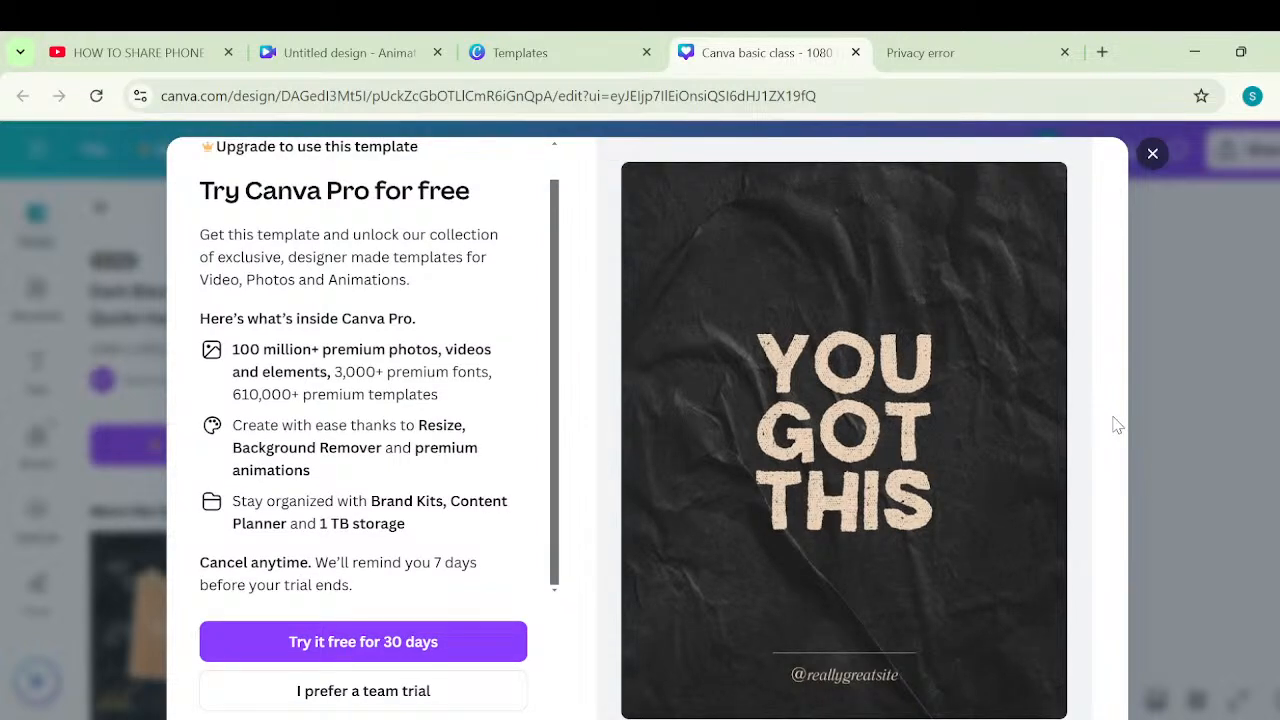
click(1153, 154)
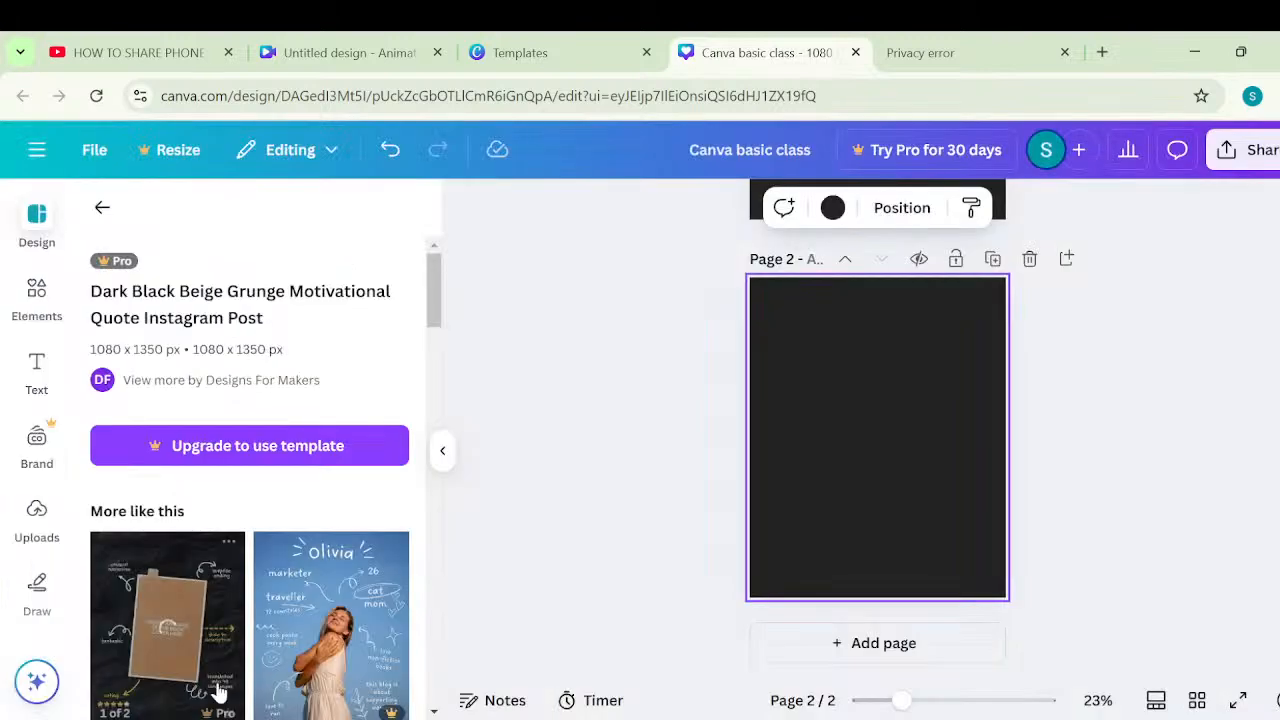
Apply the free beige "ABOUT ME" template from the similar templates to page 2.
scroll(276, 588, down, 3)
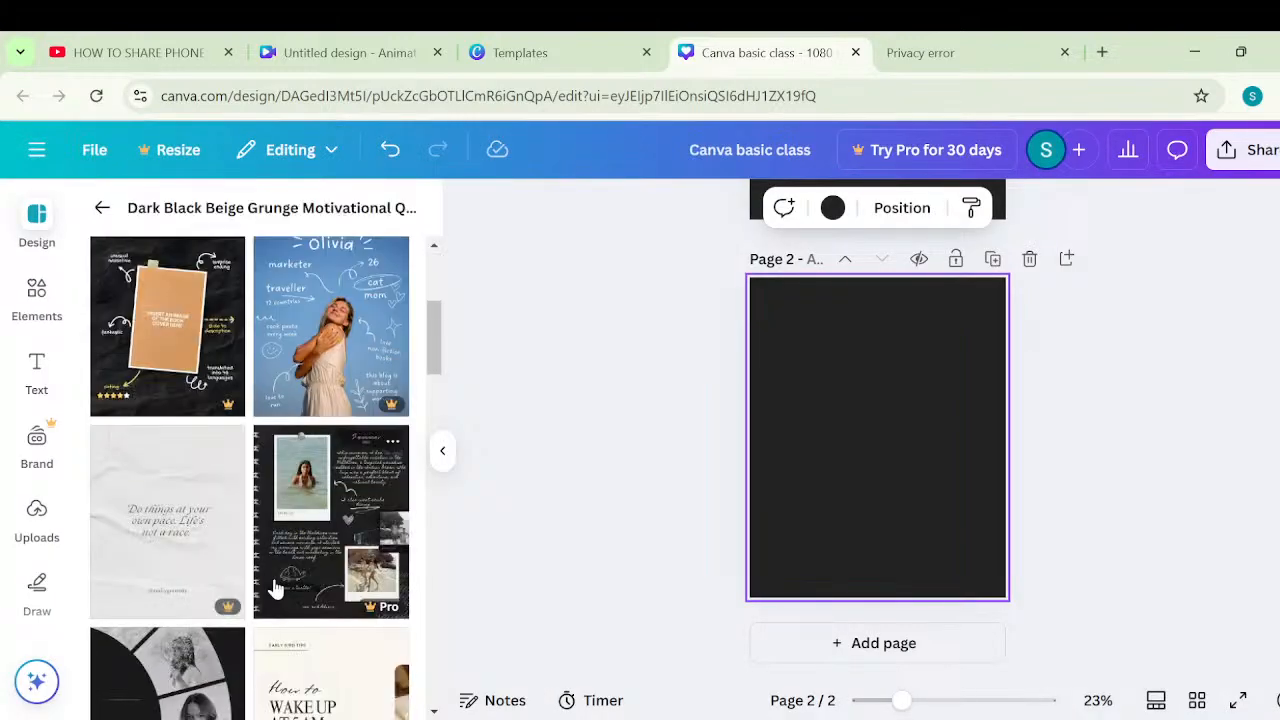
scroll(200, 600, down, 4)
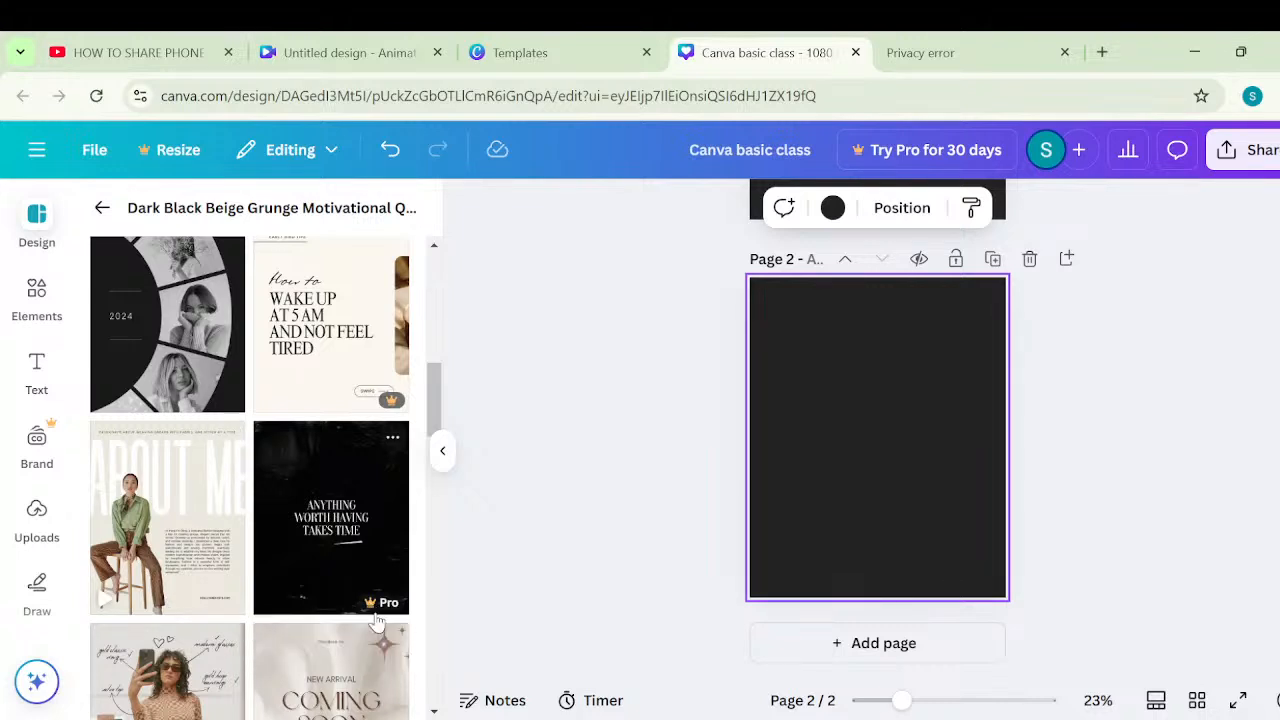
click(185, 545)
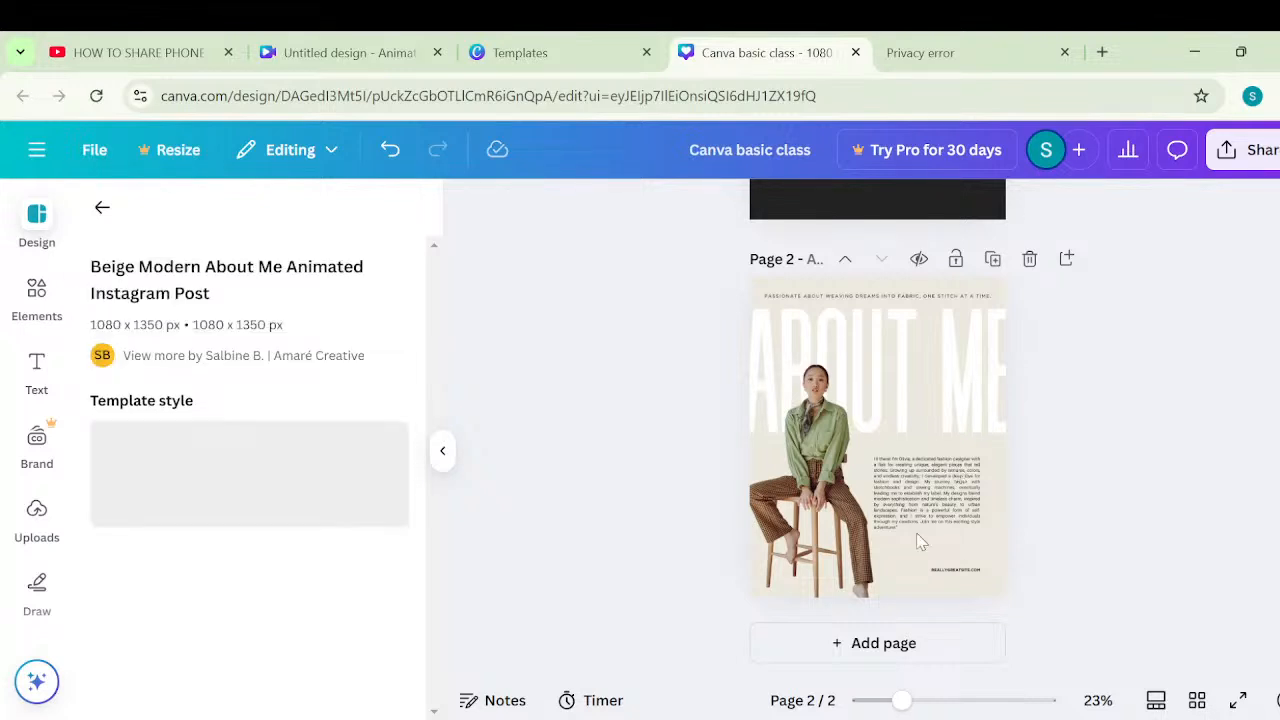
Return to page 1 and the Premium Templates for You list, and browse further templates there.
scroll(883, 443, up, 4)
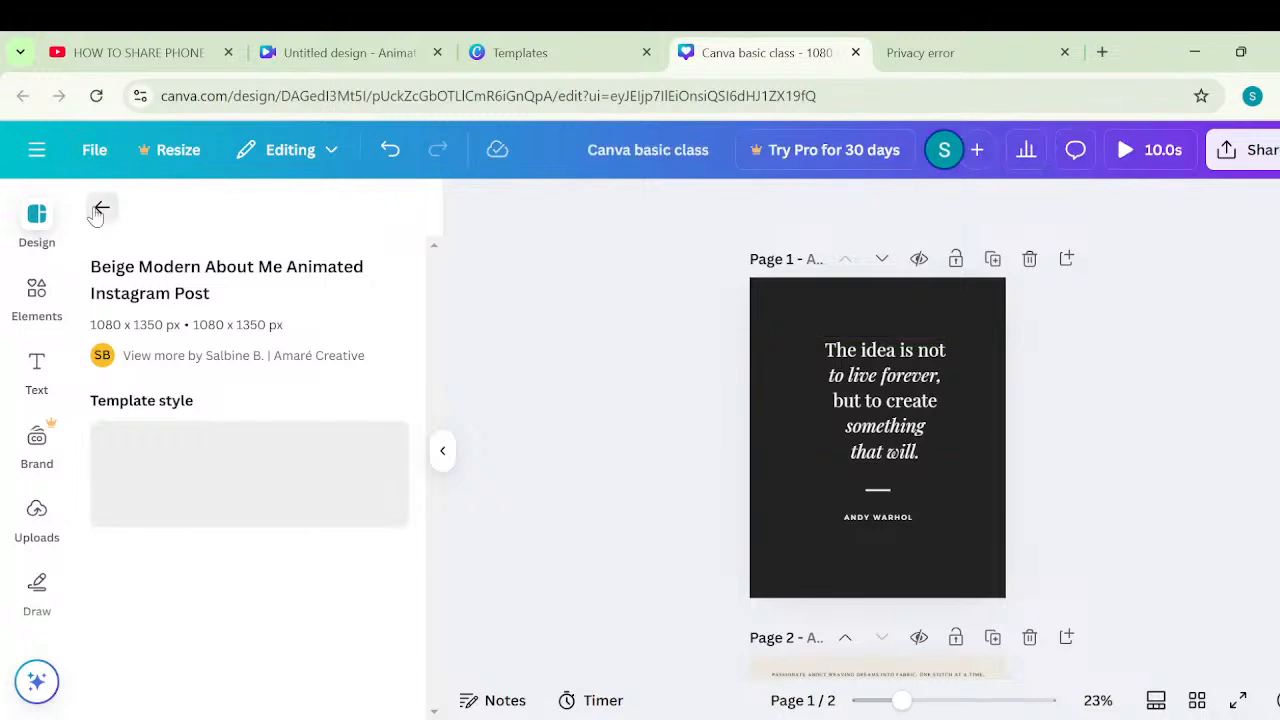
click(98, 211)
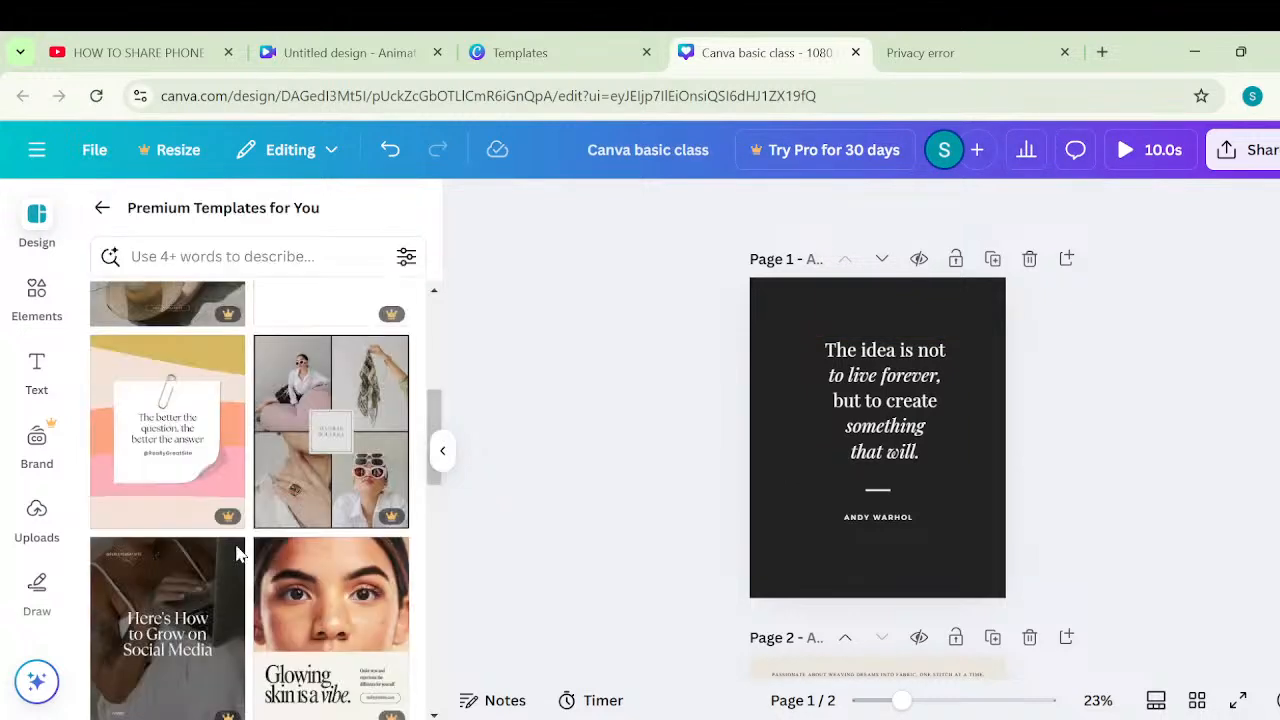
scroll(238, 553, down, 1)
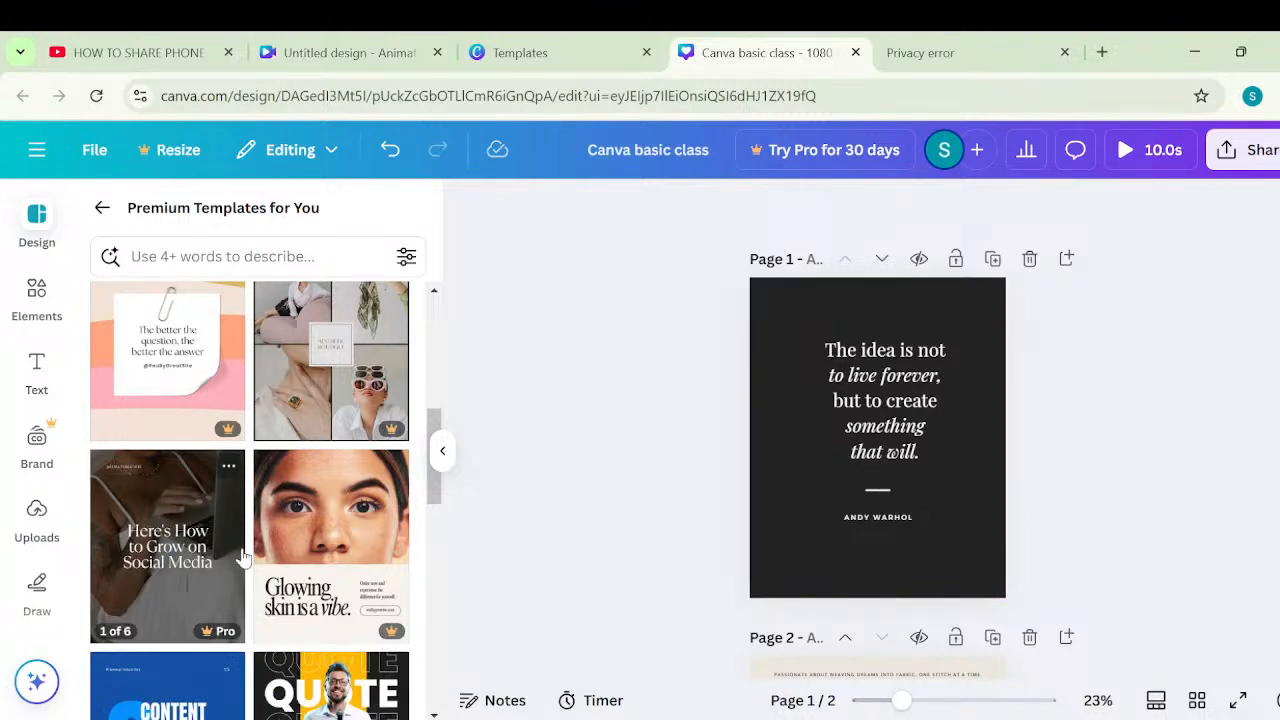
scroll(243, 557, down, 5)
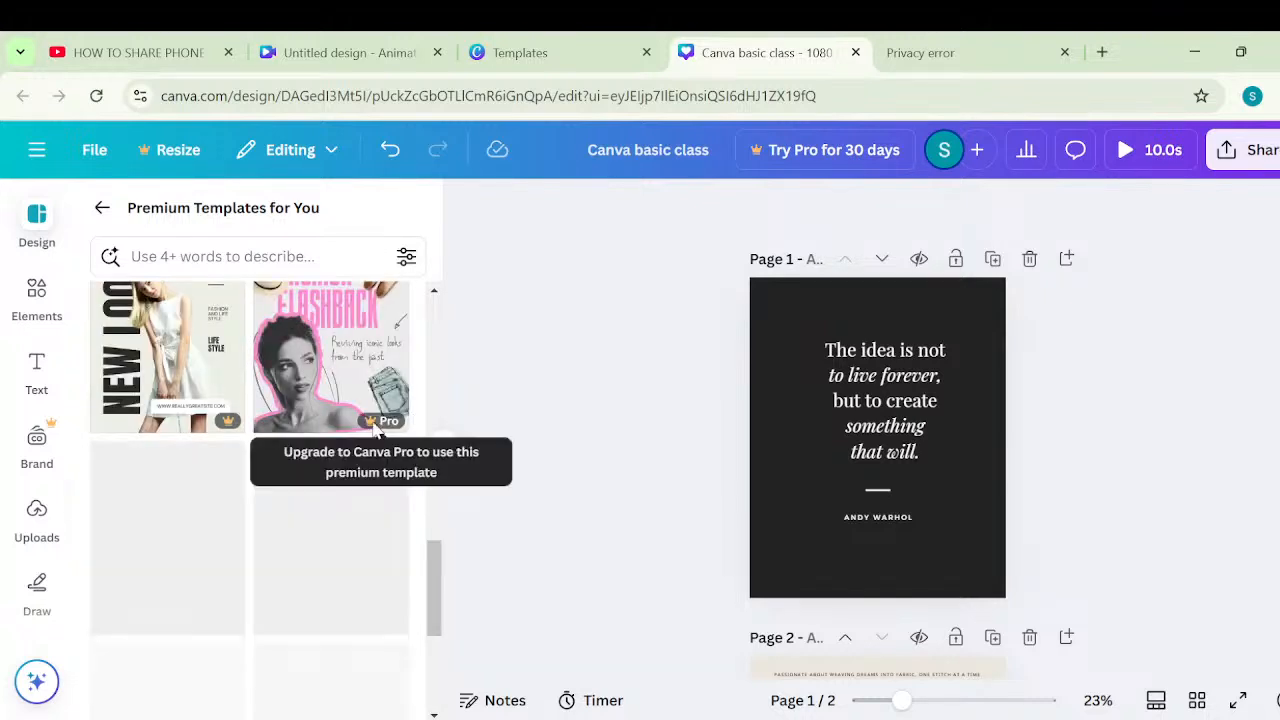
scroll(311, 452, down, 3)
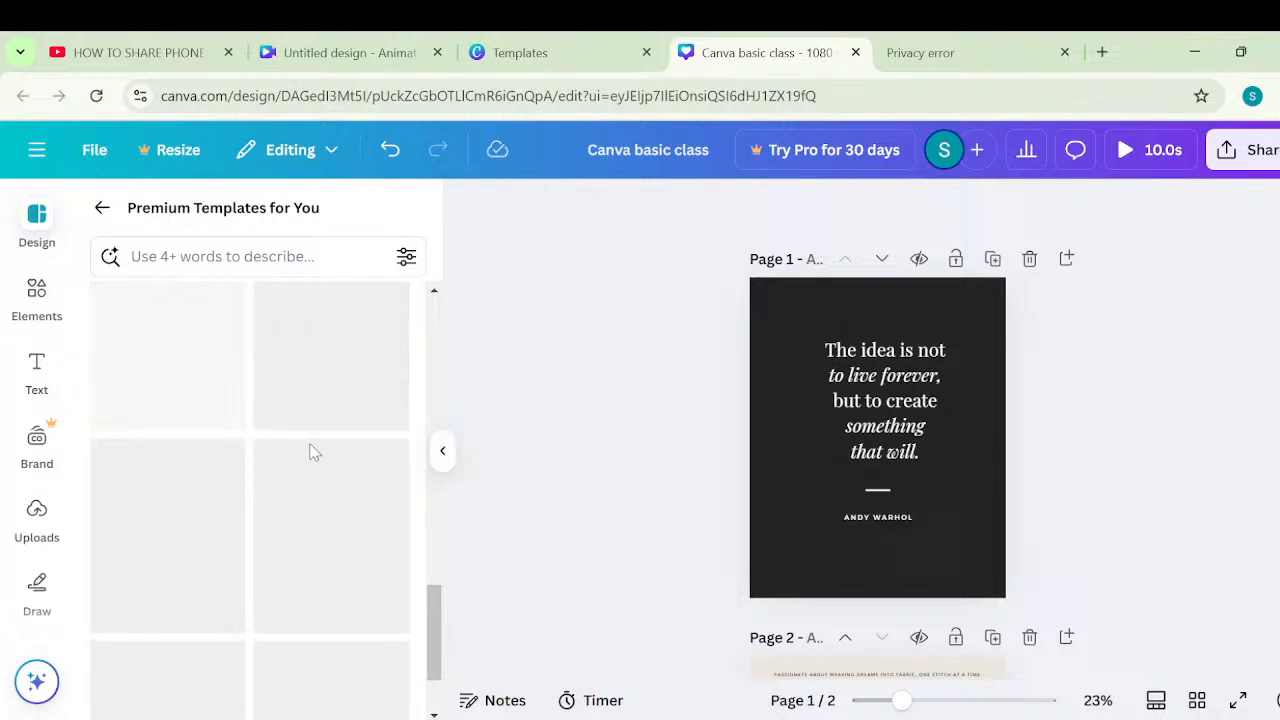
scroll(311, 452, up, 3)
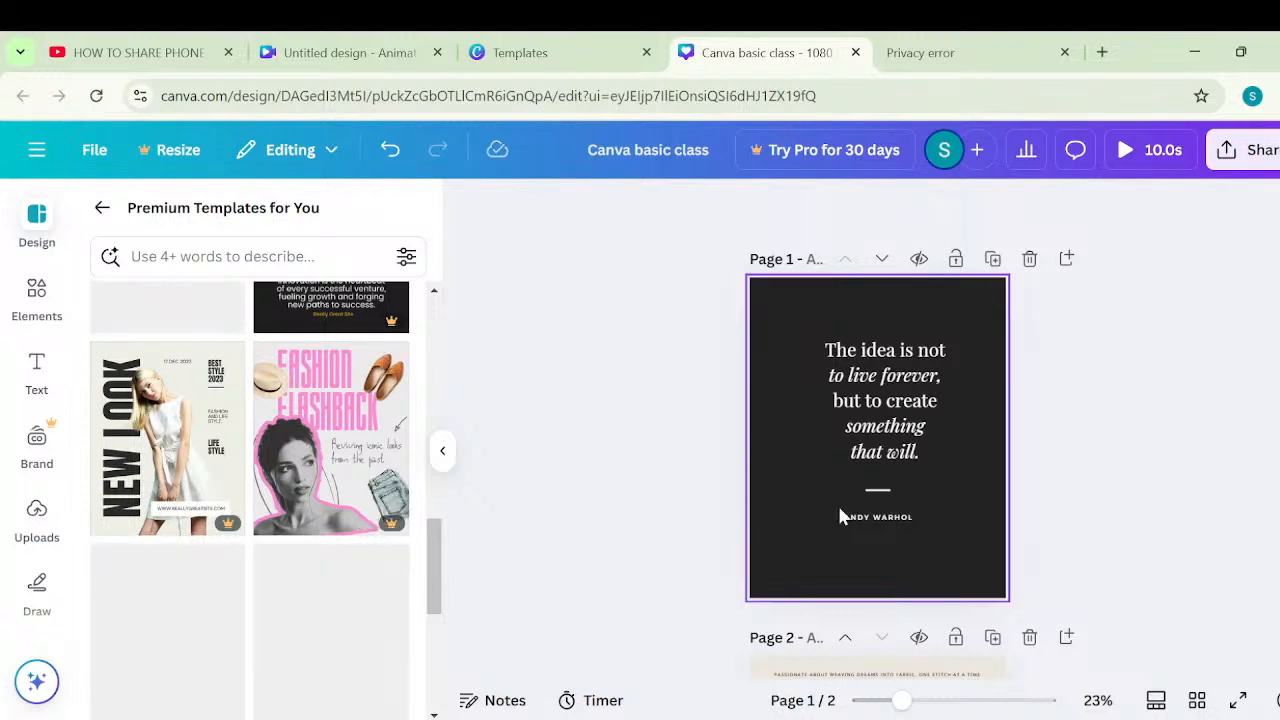
View page 2 of the design and browse further down the Premium Templates for You.
scroll(840, 515, down, 3)
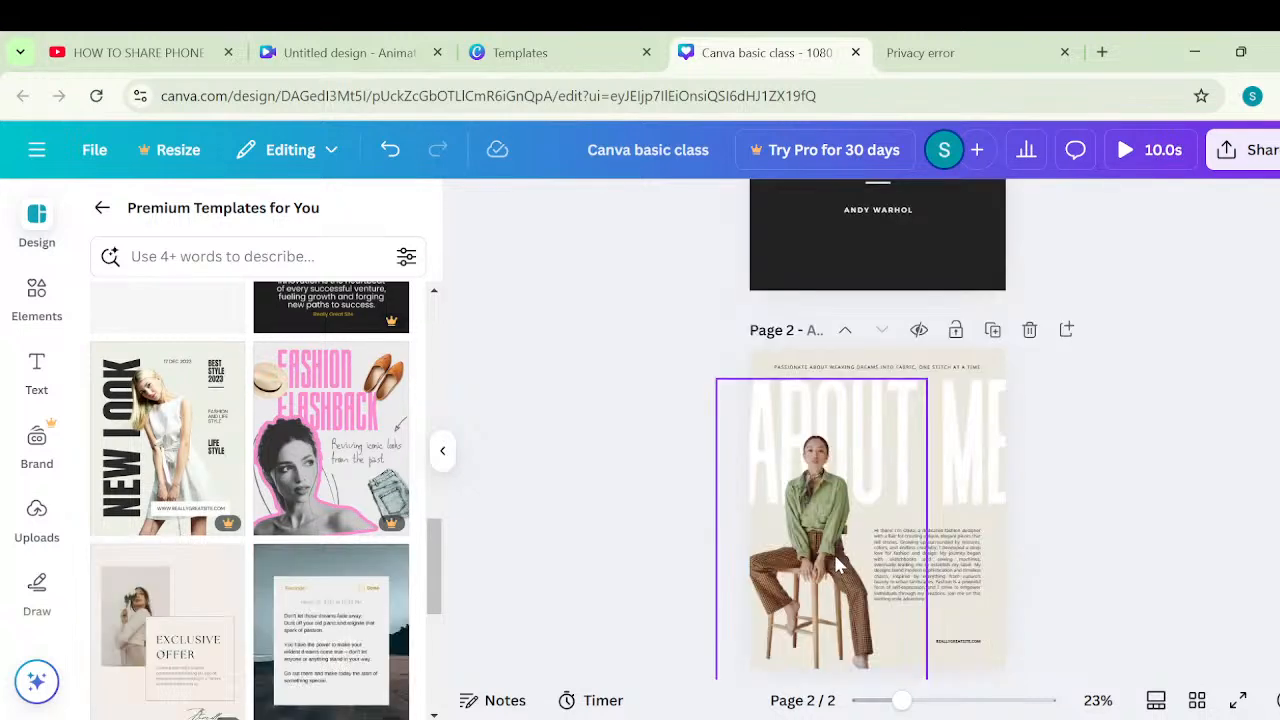
scroll(325, 510, down, 3)
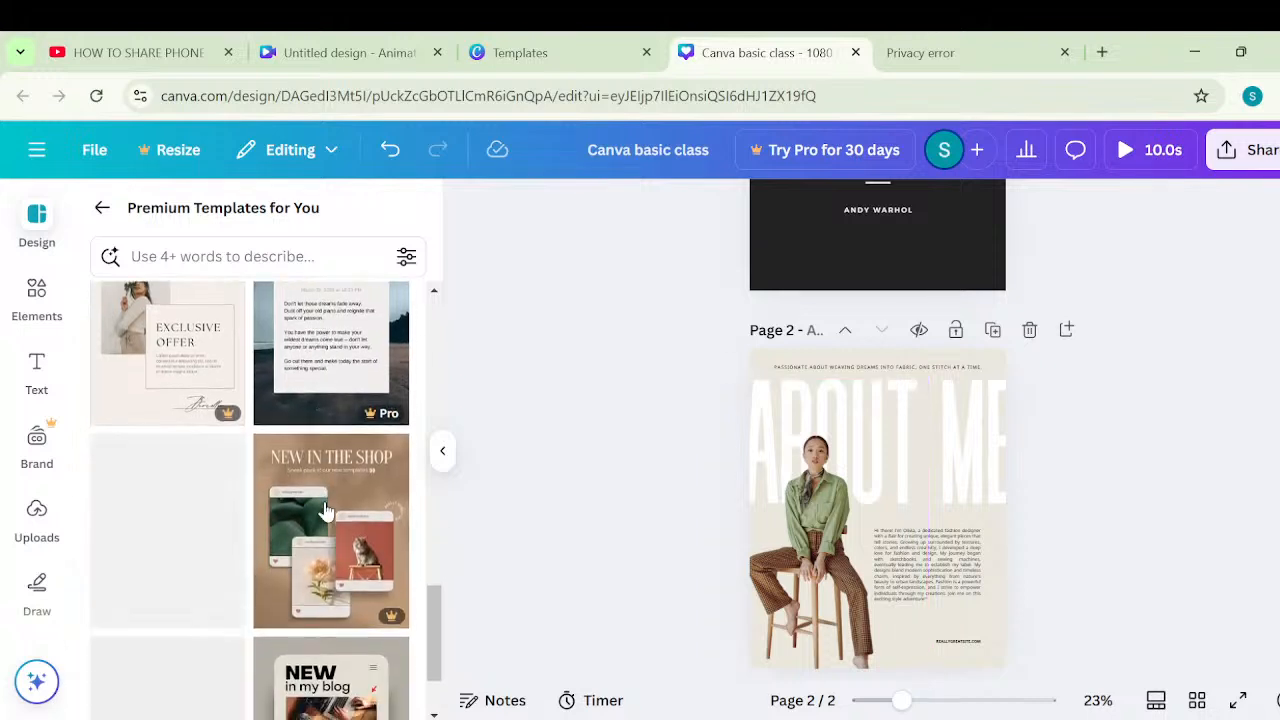
scroll(325, 511, down, 1)
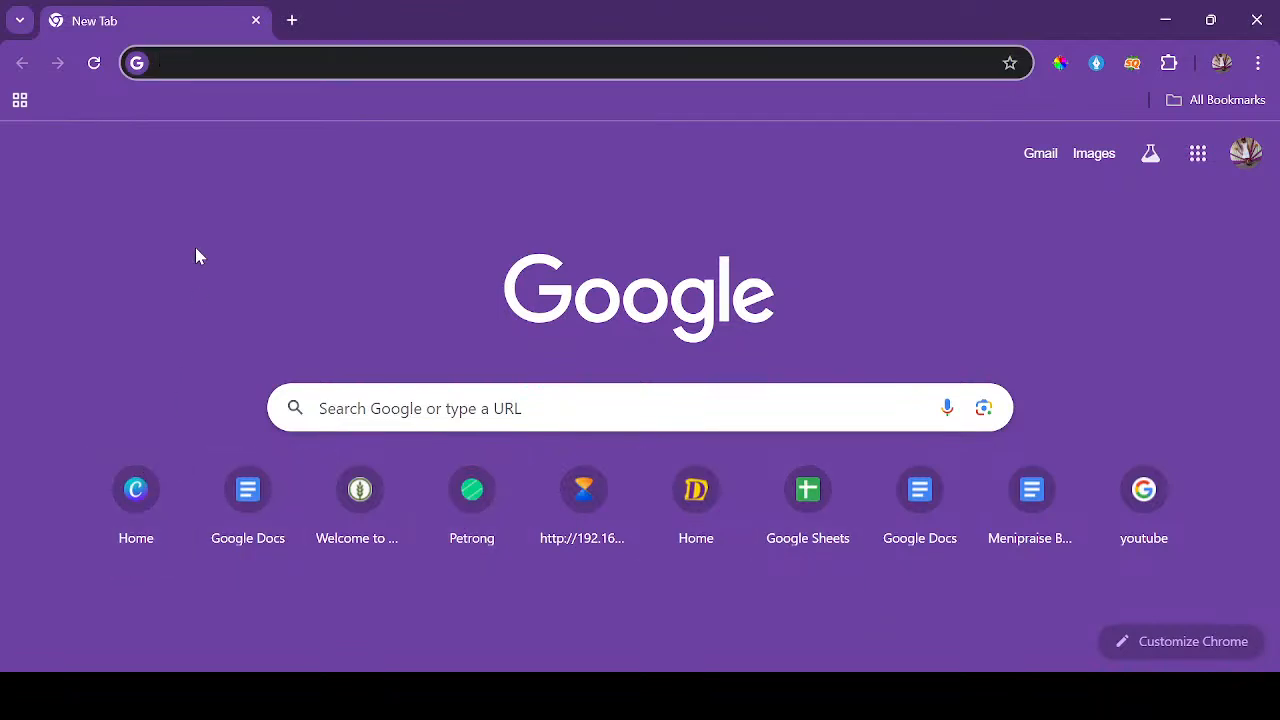
Open canva.com in the new browser tab.
click(170, 64)
text(CANVA.COM)
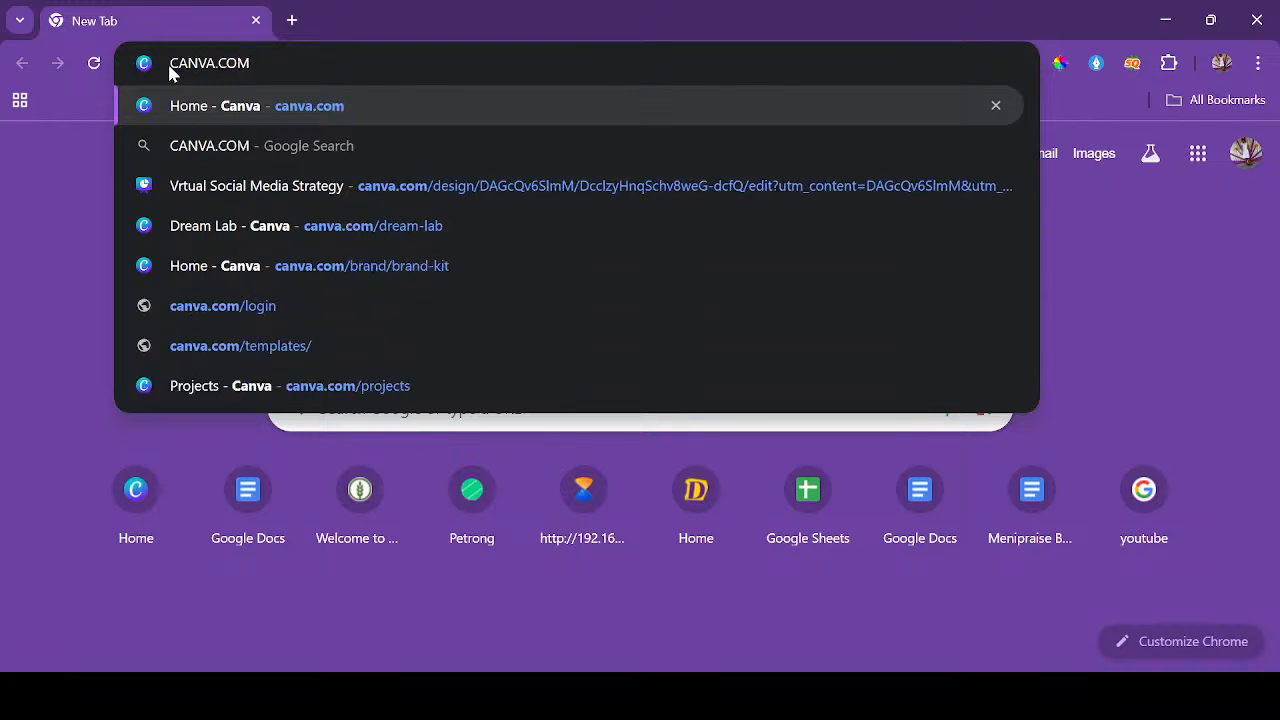
key(Return)
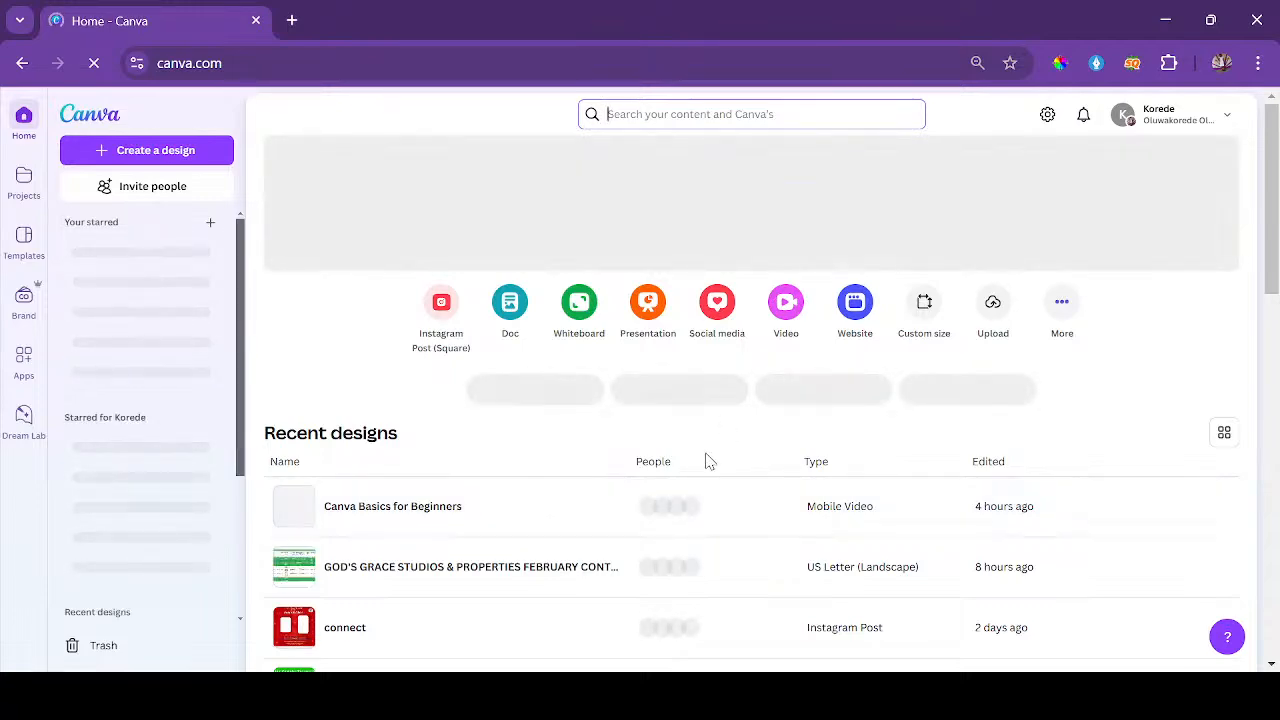
Look through the home page's recent designs and its design type shortcuts.
scroll(708, 461, down, 1)
scroll(705, 462, down, 3)
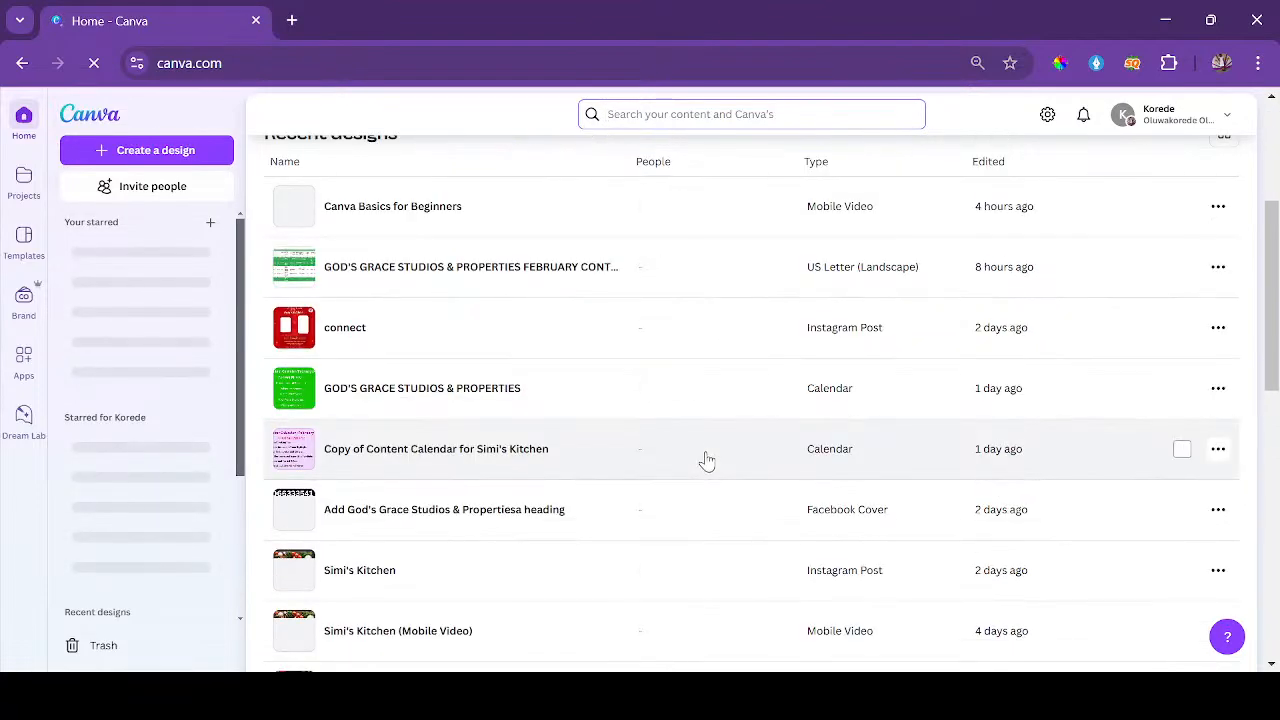
scroll(716, 452, up, 4)
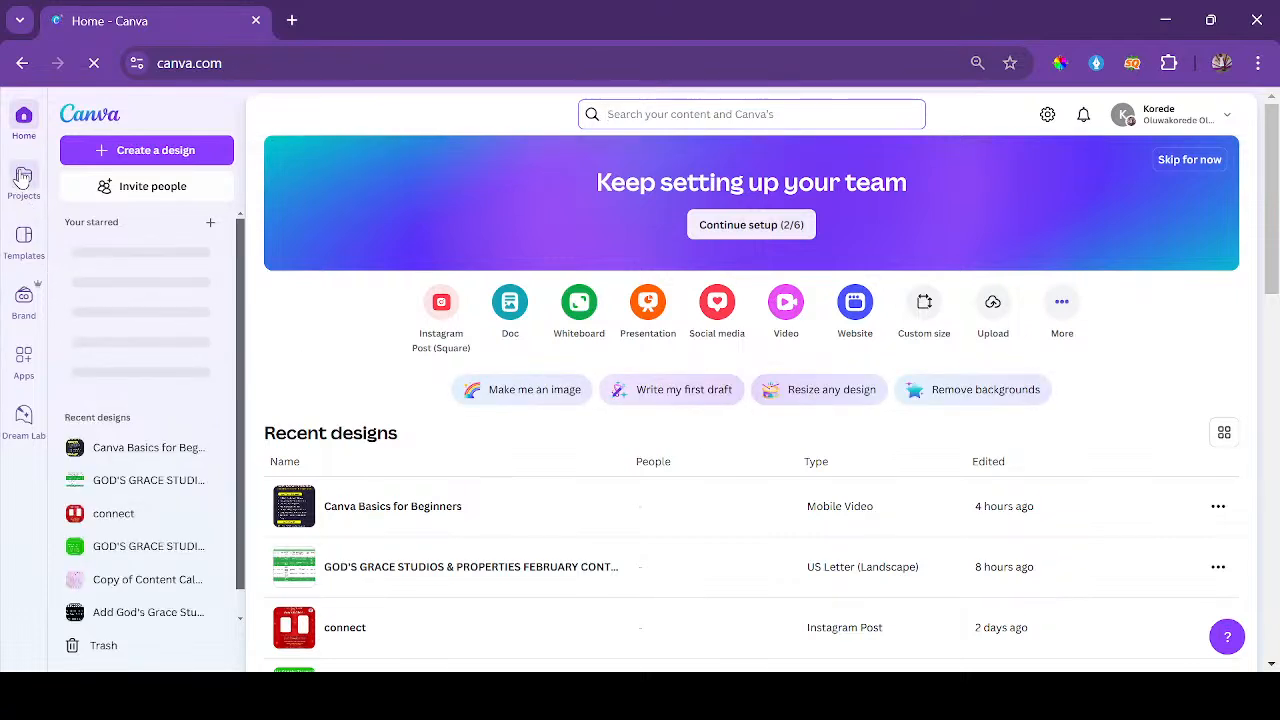
mouse_move(22, 177)
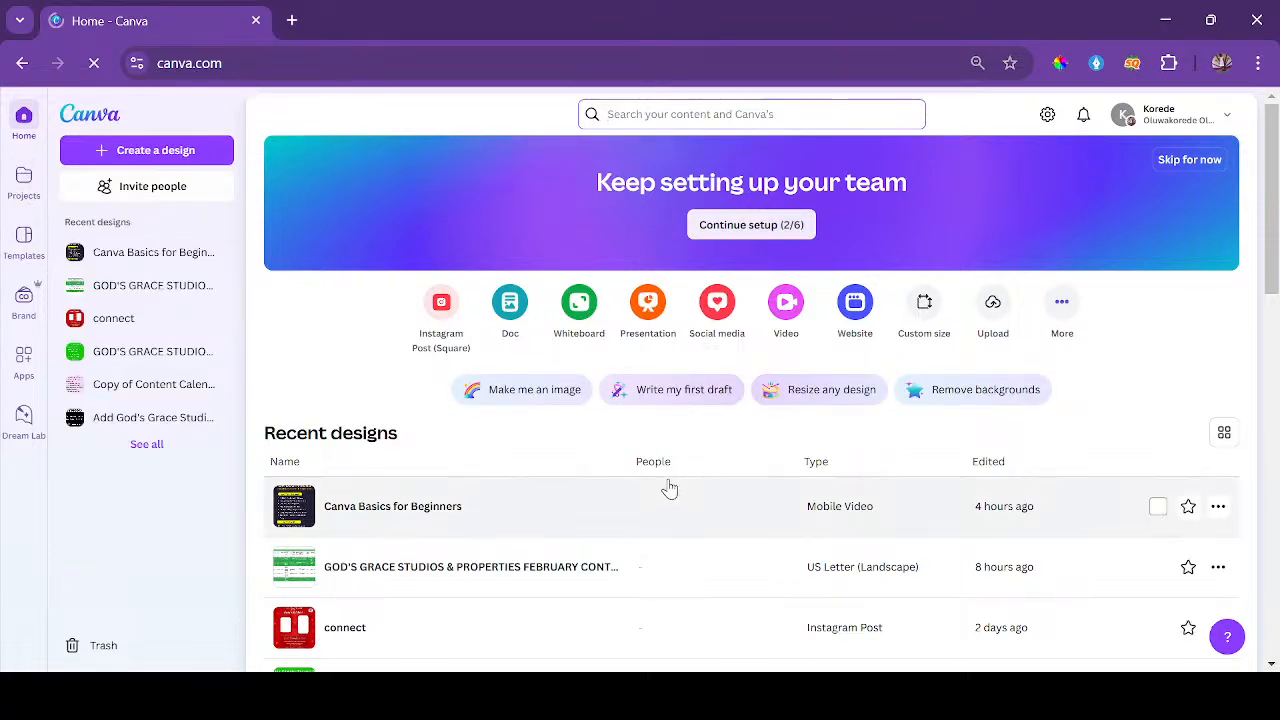
scroll(669, 488, down, 1)
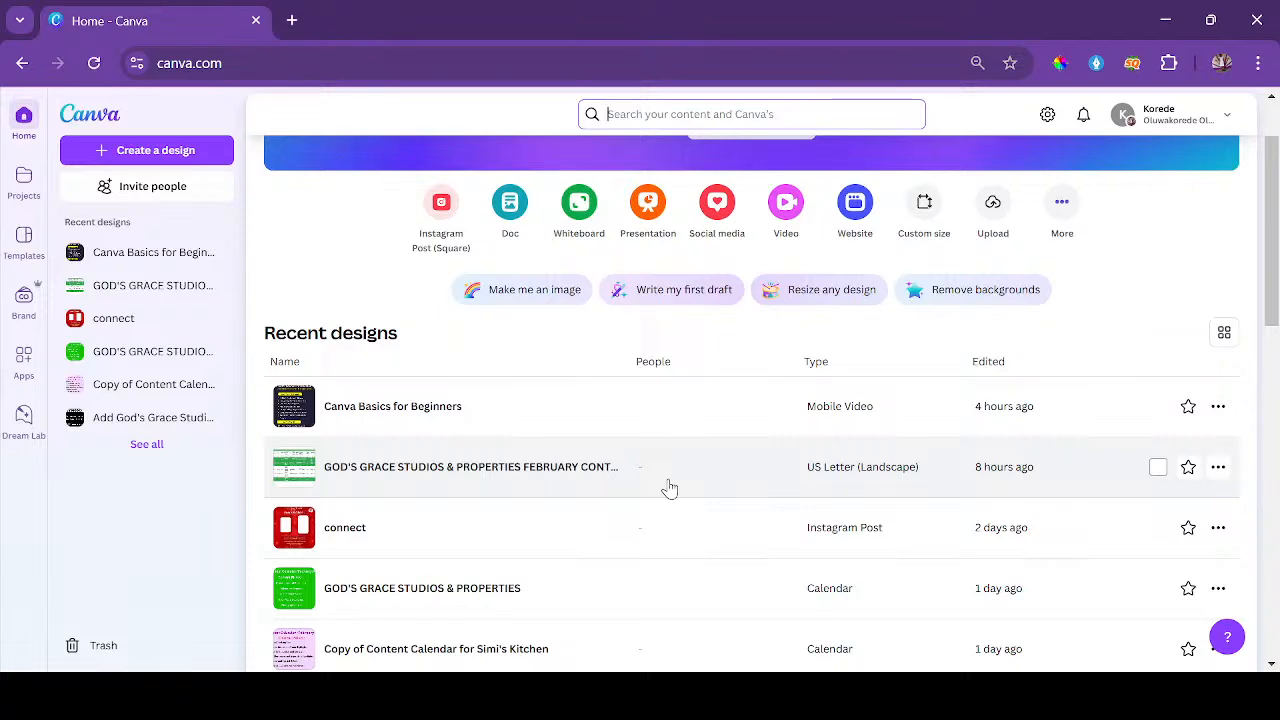
scroll(669, 488, down, 2)
scroll(669, 488, up, 3)
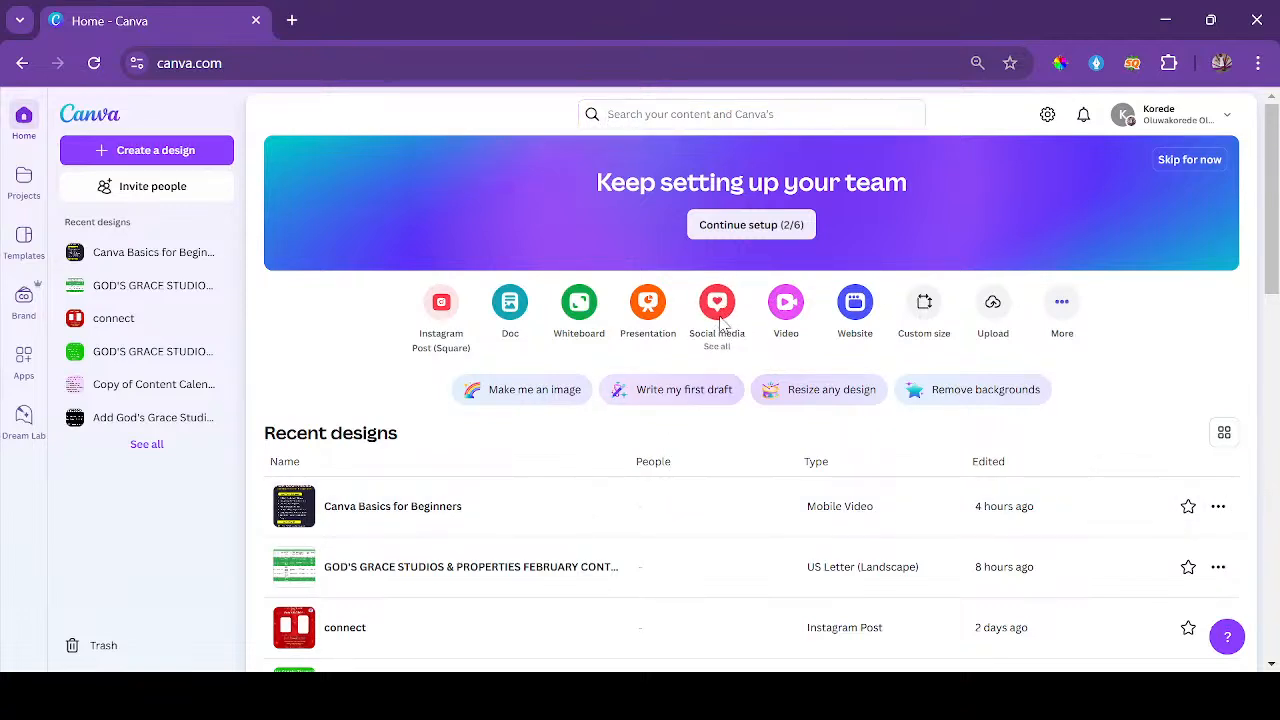
Create an Instagram Post (4:5) design from the social media types and apply the premium "YOU GOT THIS" template.
click(440, 303)
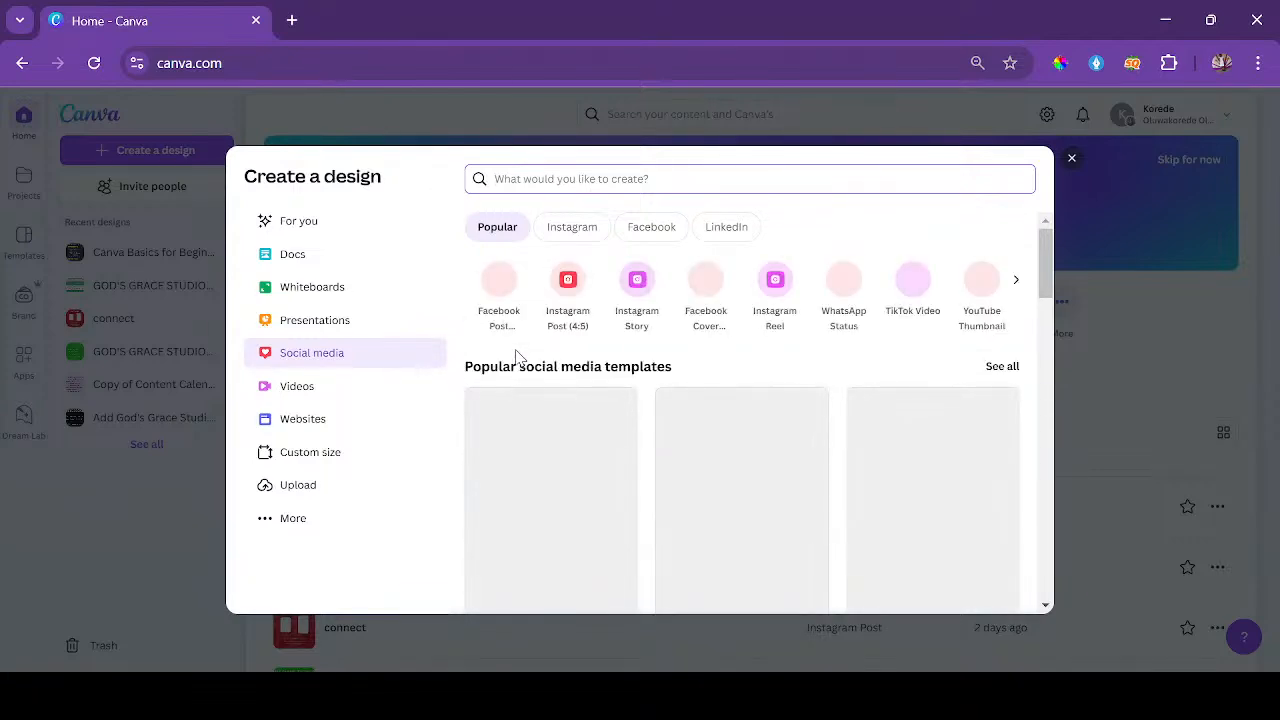
click(570, 287)
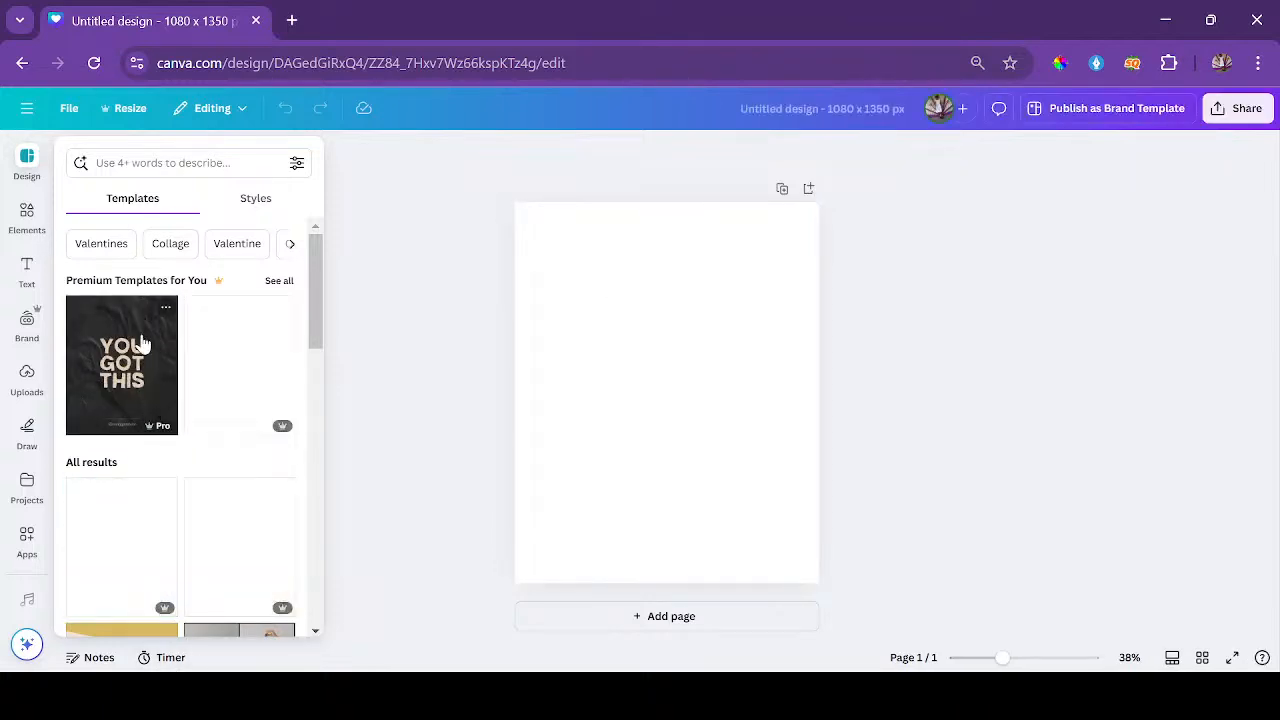
click(133, 380)
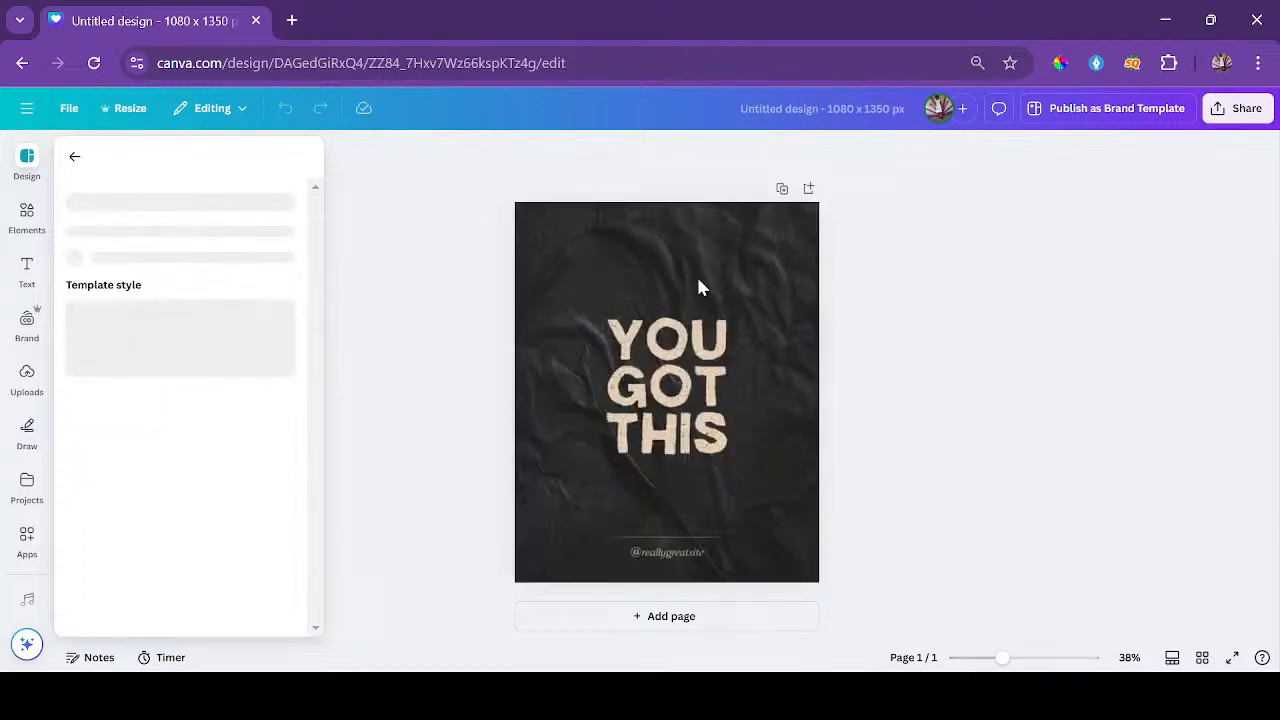
Select the page background and the "you got this" text in turn to inspect the template's elements, and clear the selection.
click(719, 404)
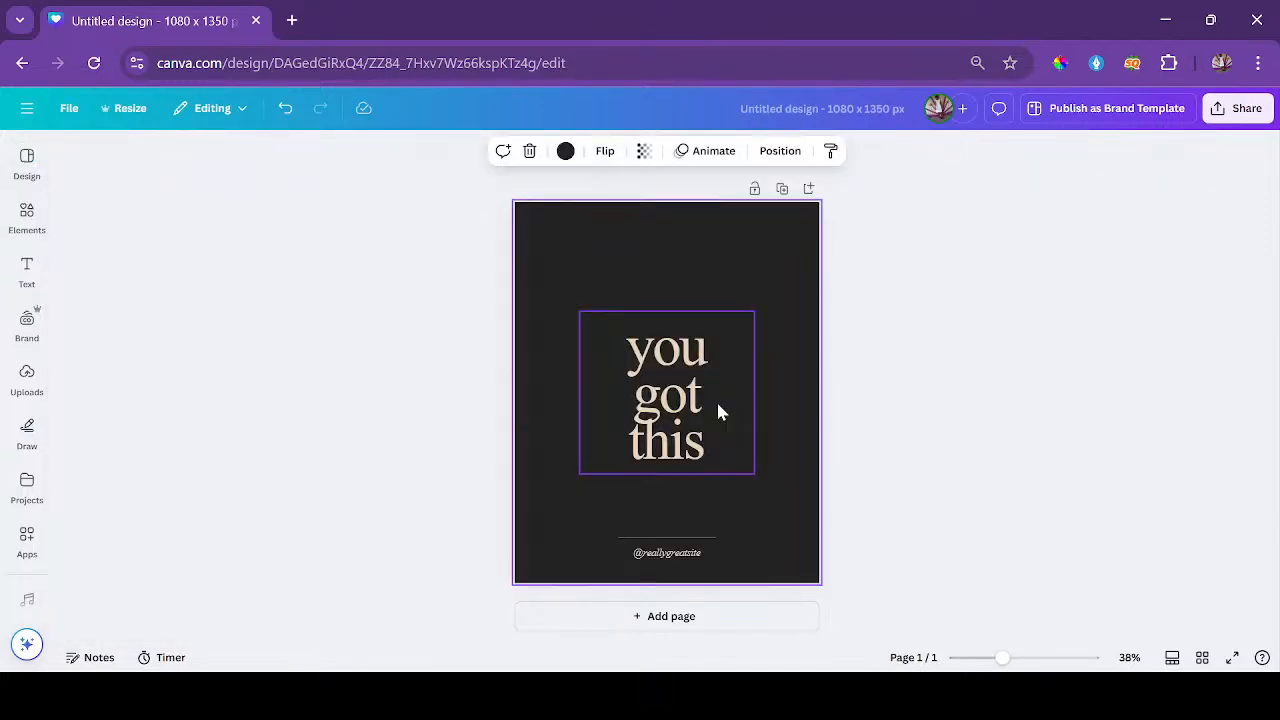
click(915, 344)
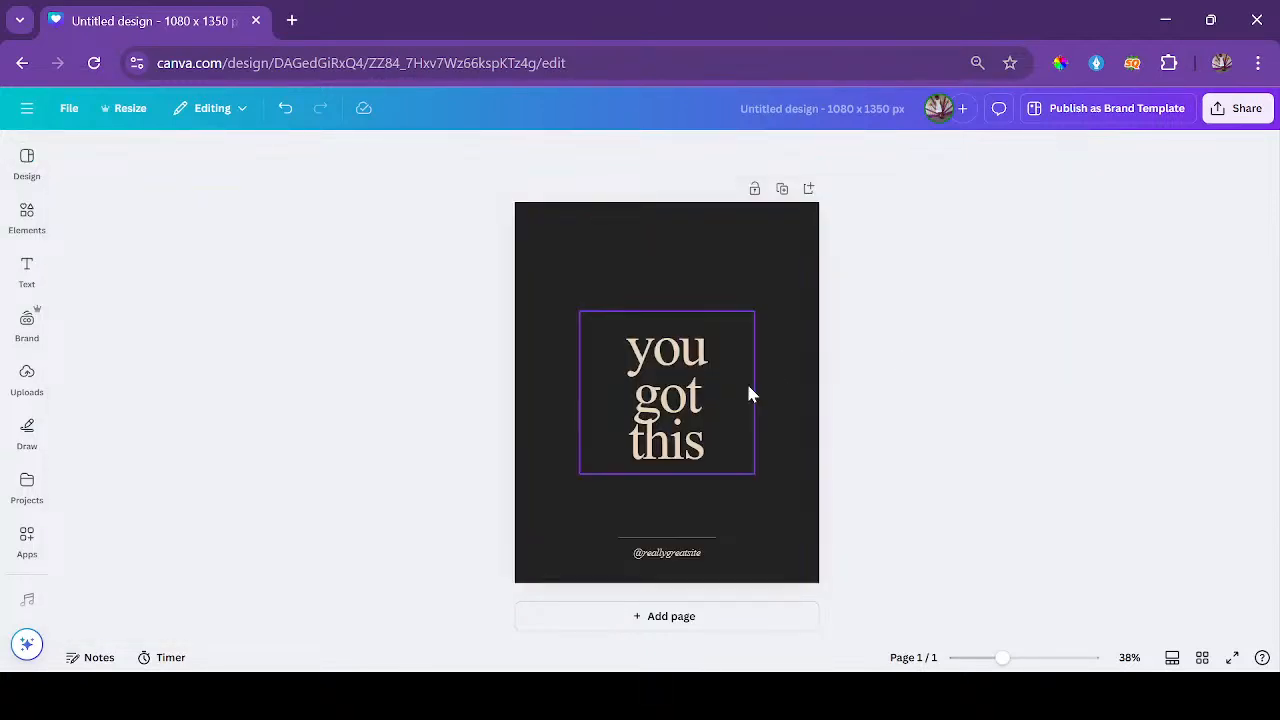
click(765, 255)
click(707, 437)
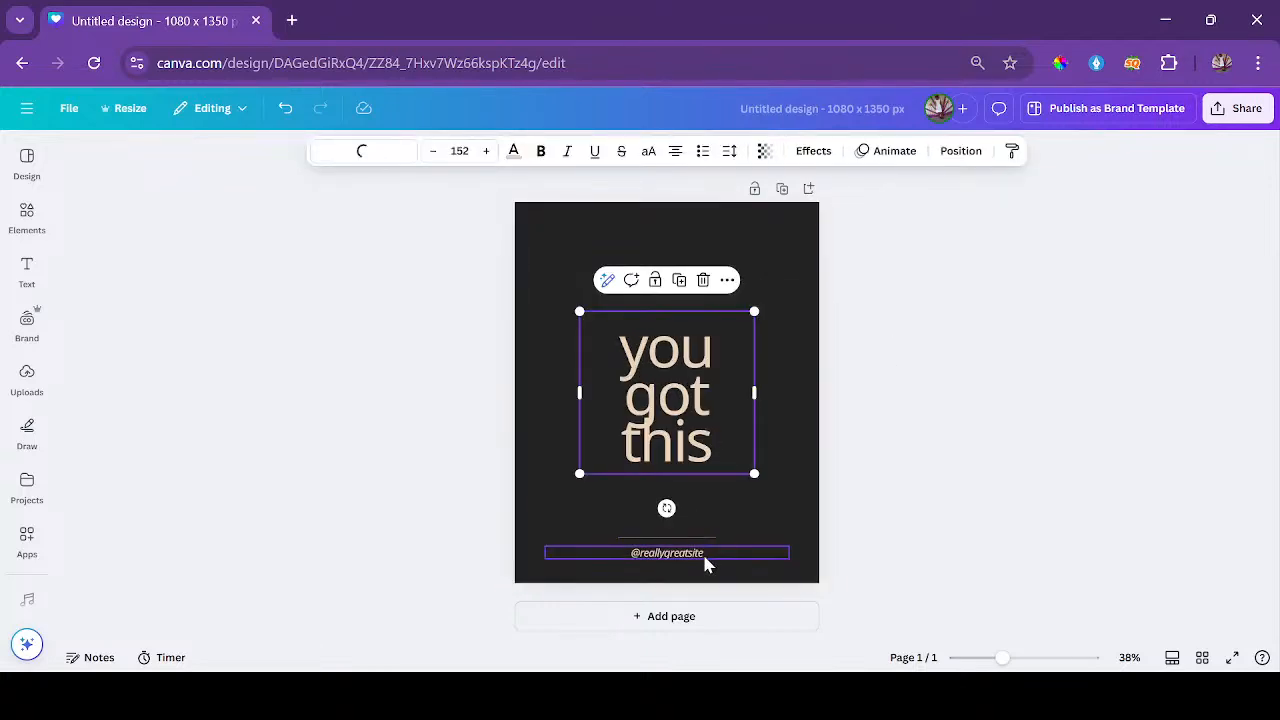
click(873, 378)
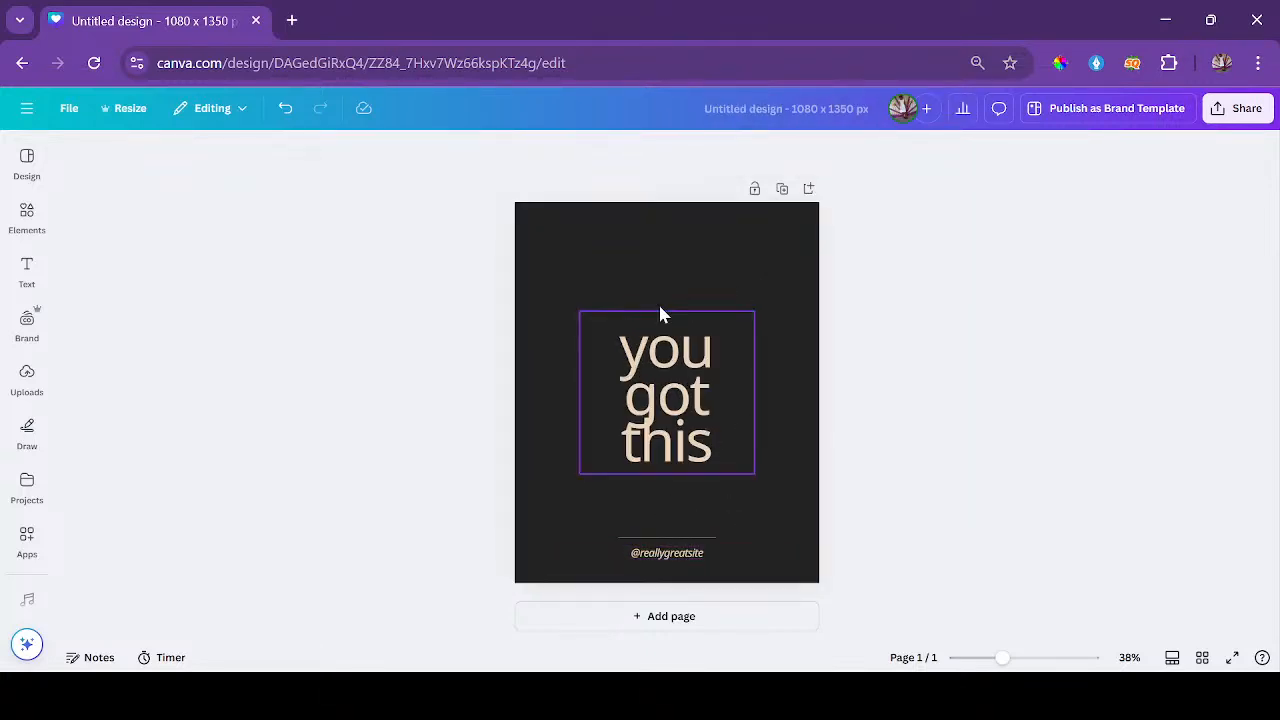
Add a second page and apply the Minimalist Modern Fashion Brand Moodboard template from the similar templates to it.
click(27, 163)
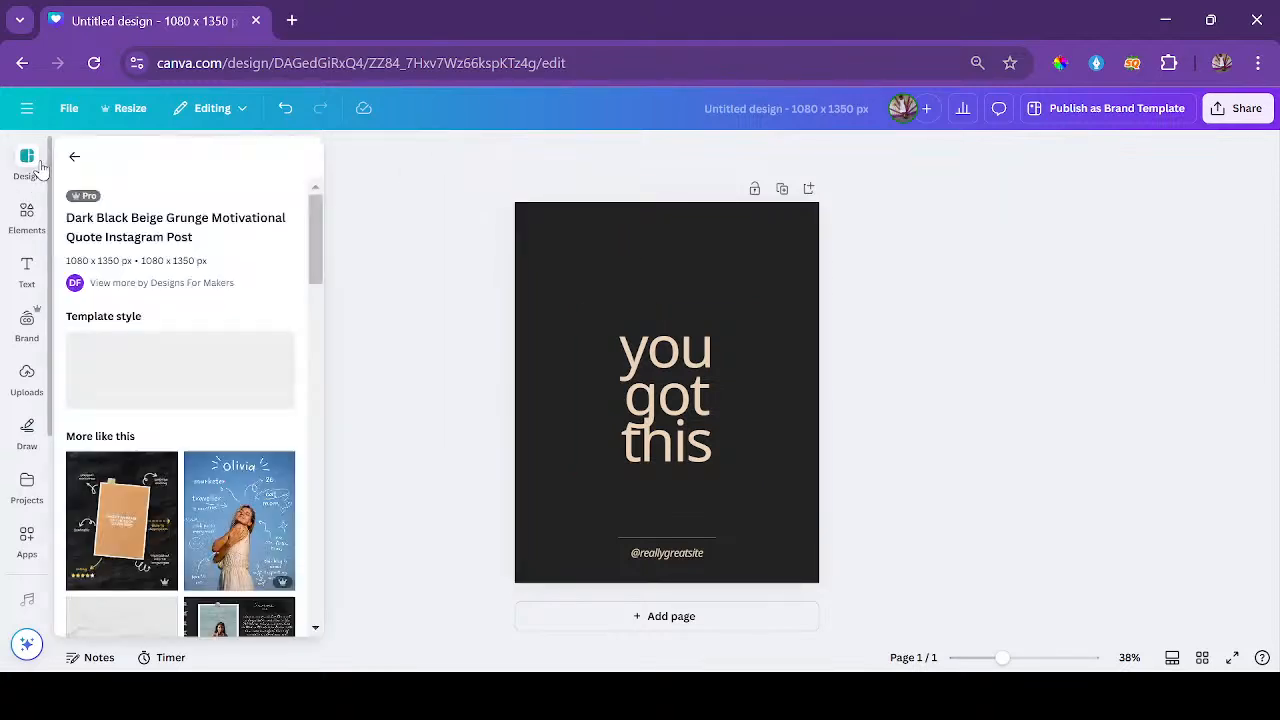
scroll(262, 462, down, 4)
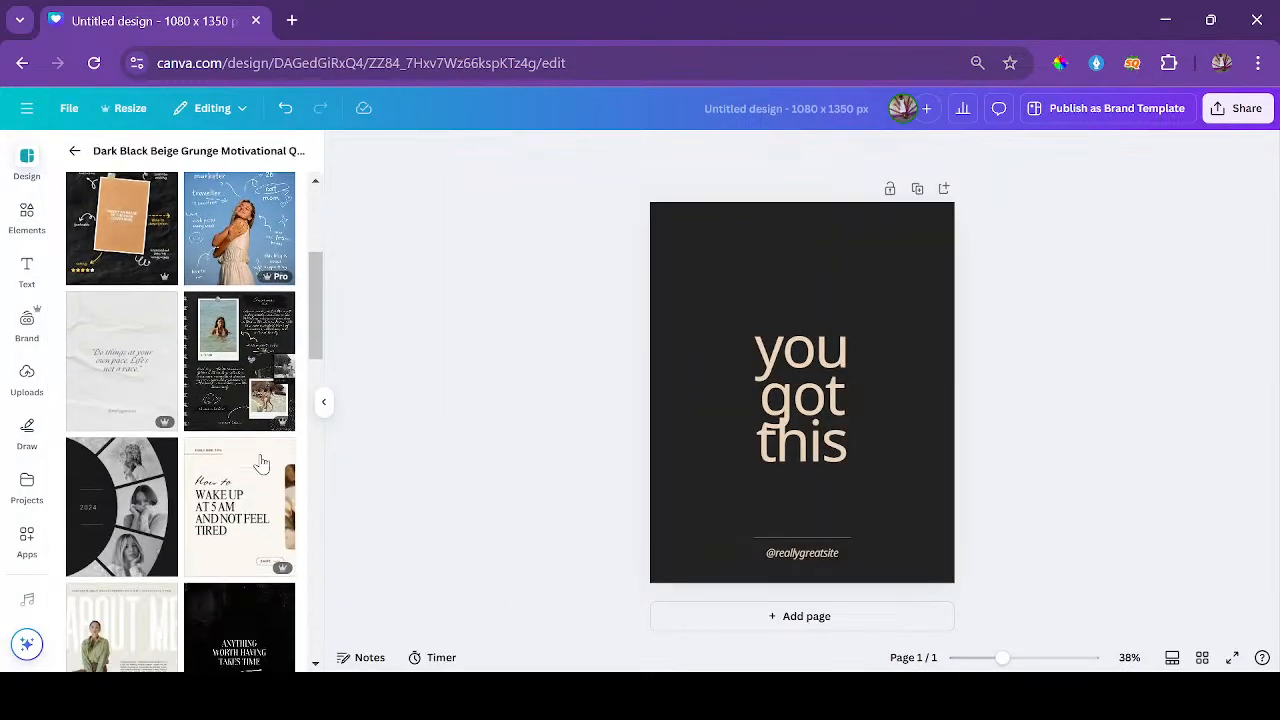
scroll(262, 462, down, 4)
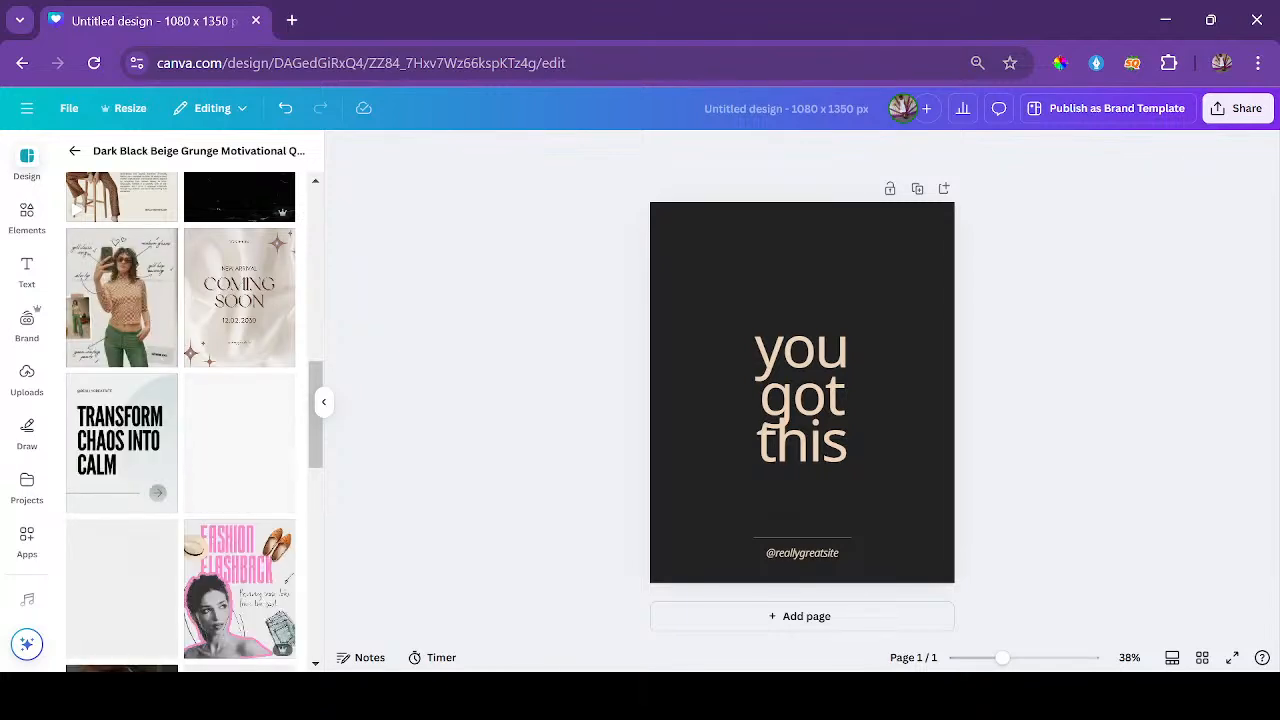
click(849, 617)
click(117, 330)
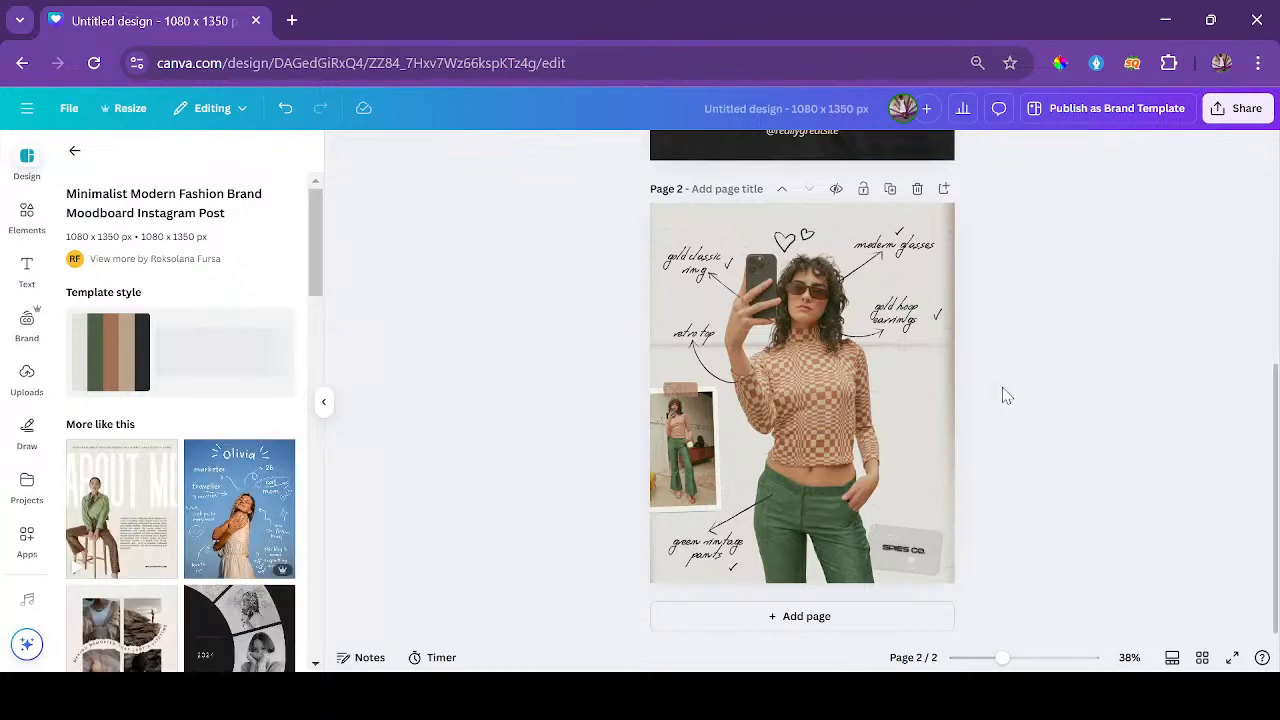
click(825, 415)
click(1072, 347)
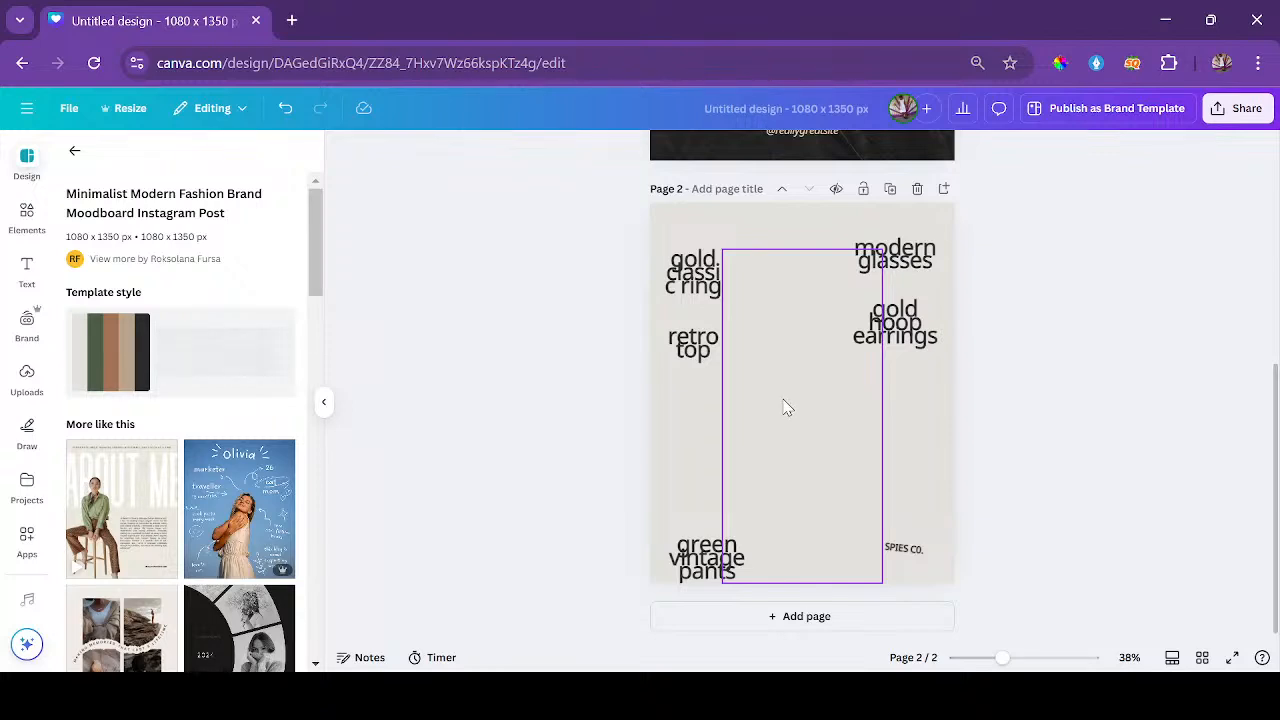
Add a third page, browse the templates similar to the fashion moodboard and return to the main template list.
click(800, 618)
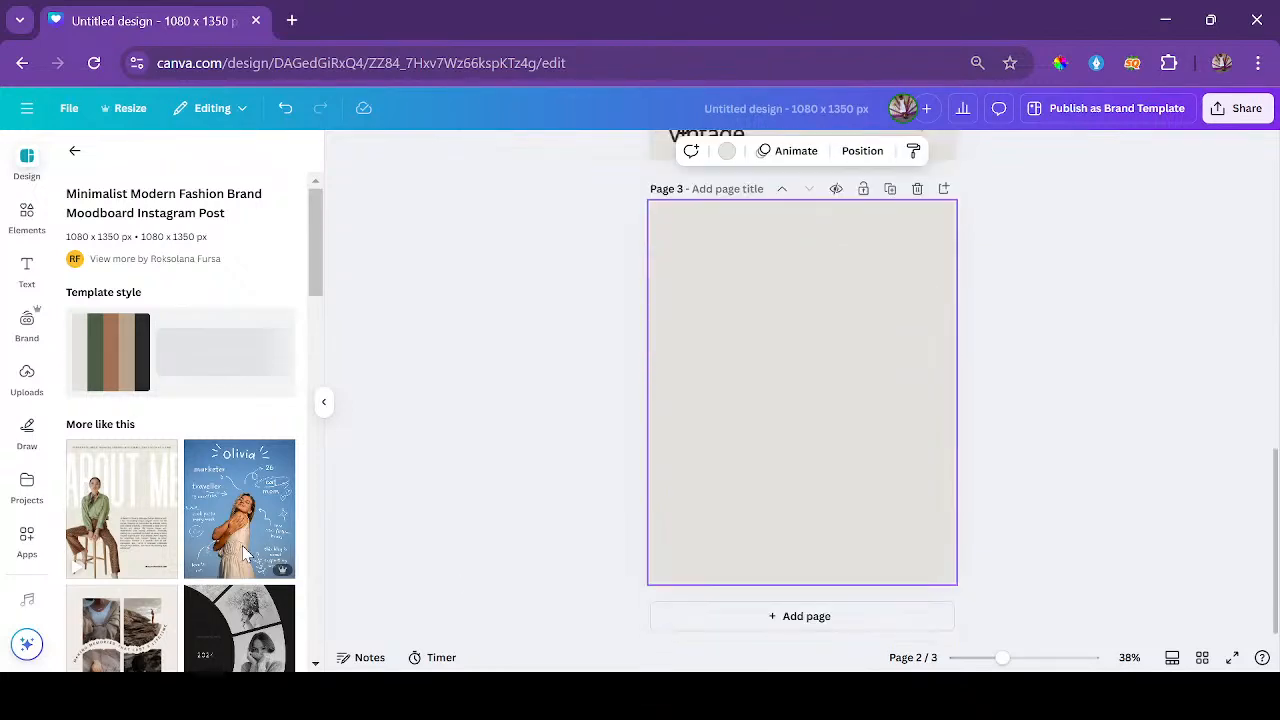
scroll(180, 545, down, 2)
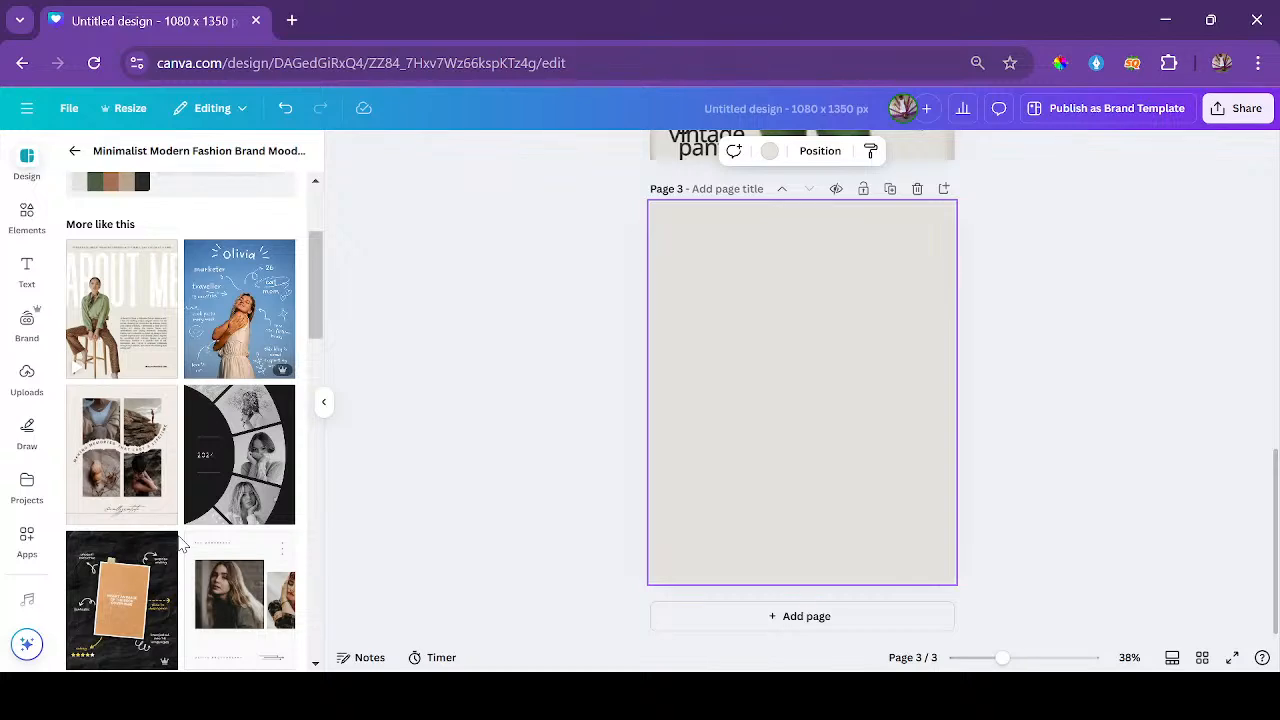
scroll(150, 370, down, 5)
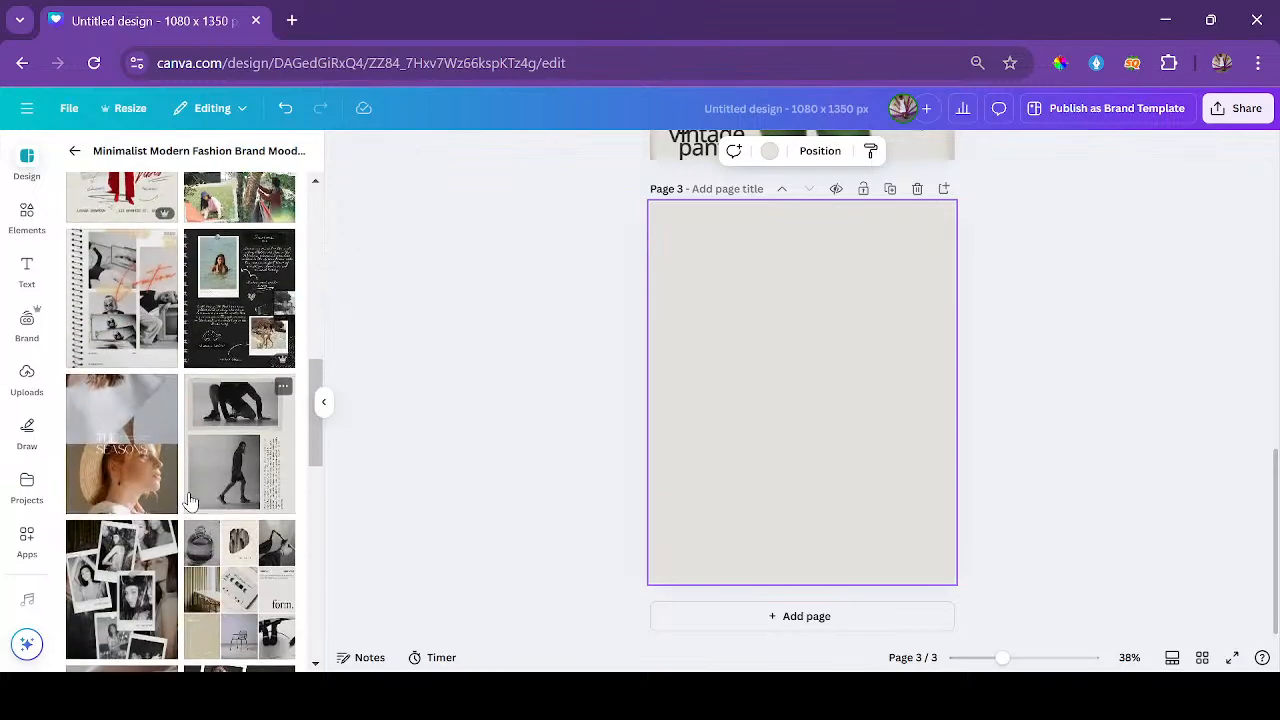
scroll(190, 500, up, 10)
click(76, 150)
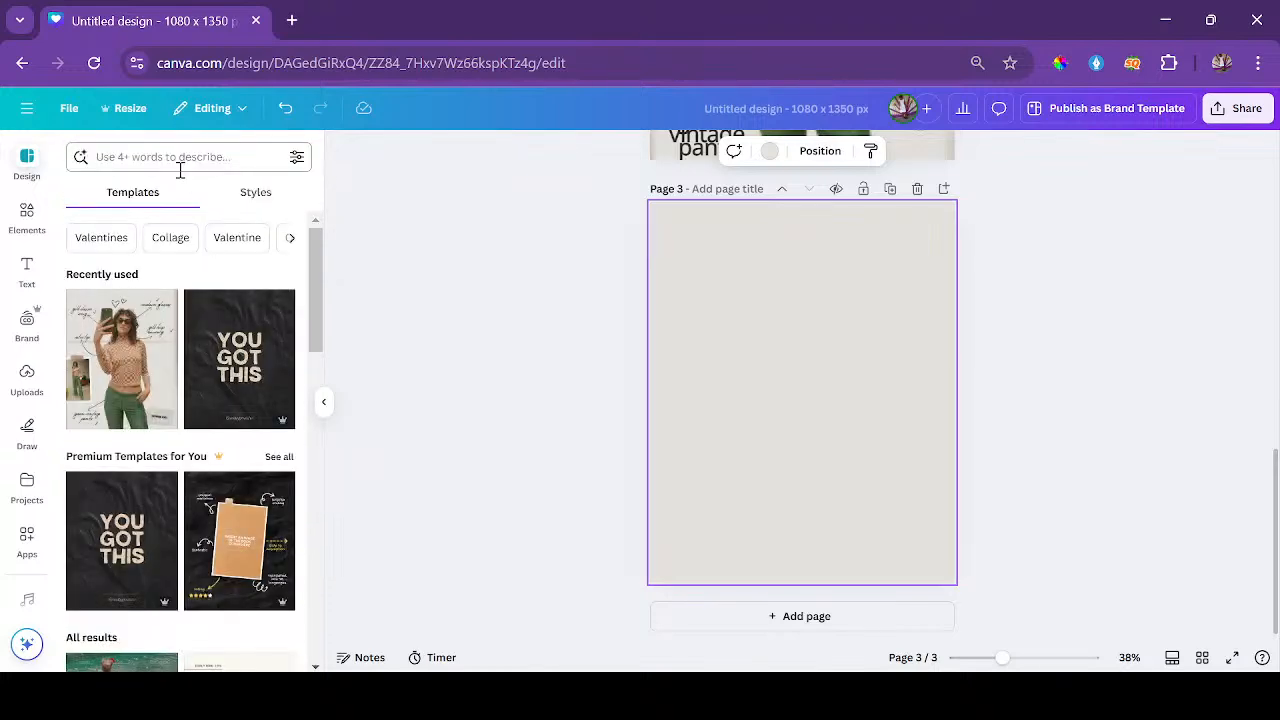
Search the templates for "VALENTINE POST" and apply the red Pro "BE MY LOVE" template to page 3.
click(177, 157)
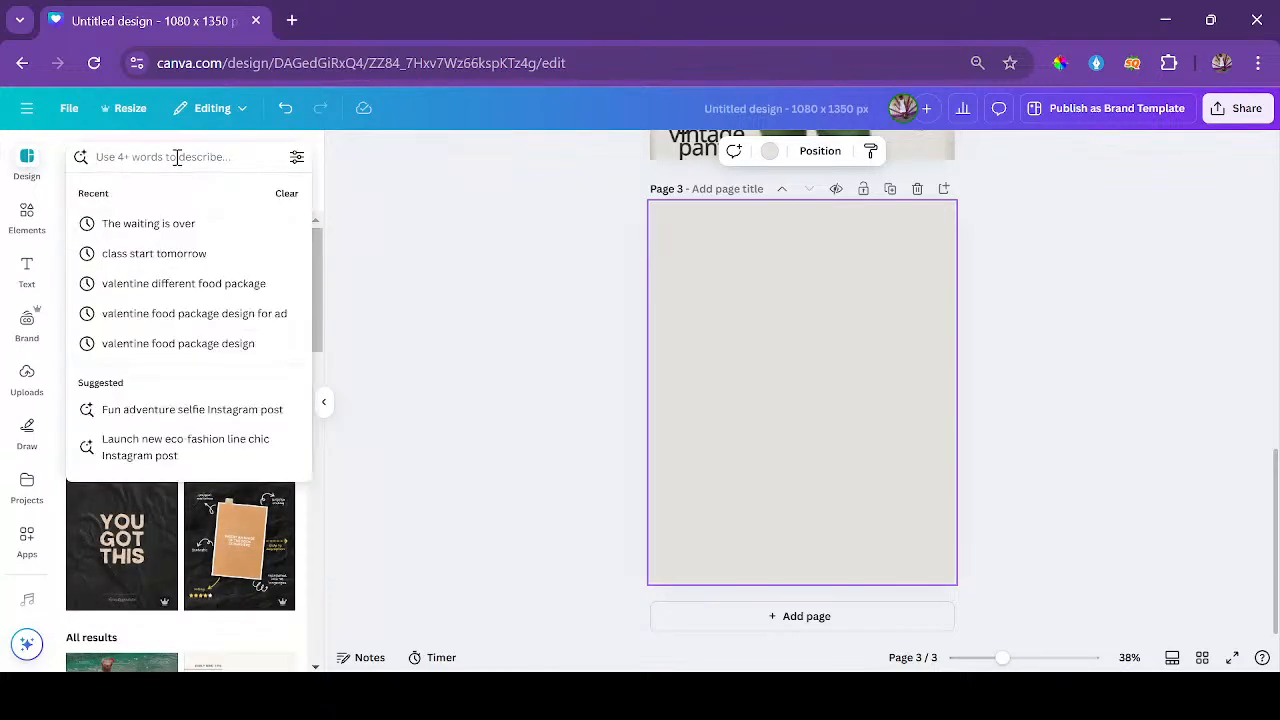
text(VALENTI)
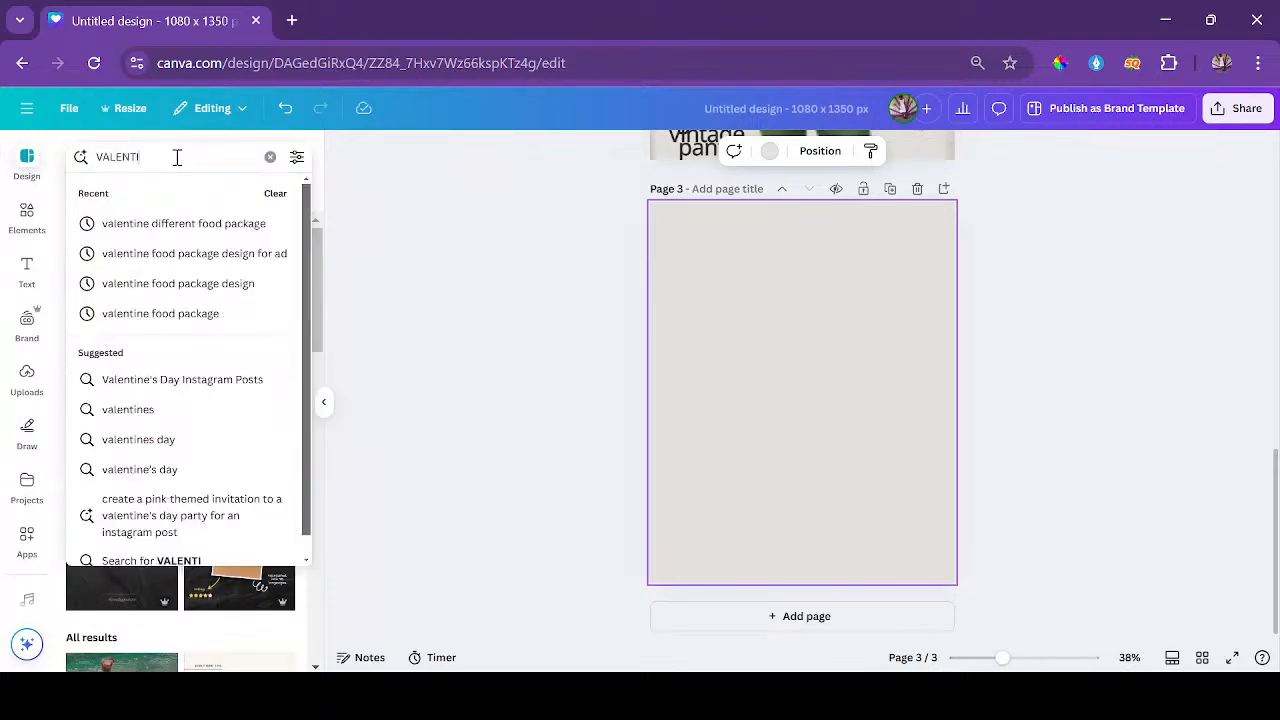
text(NE POST)
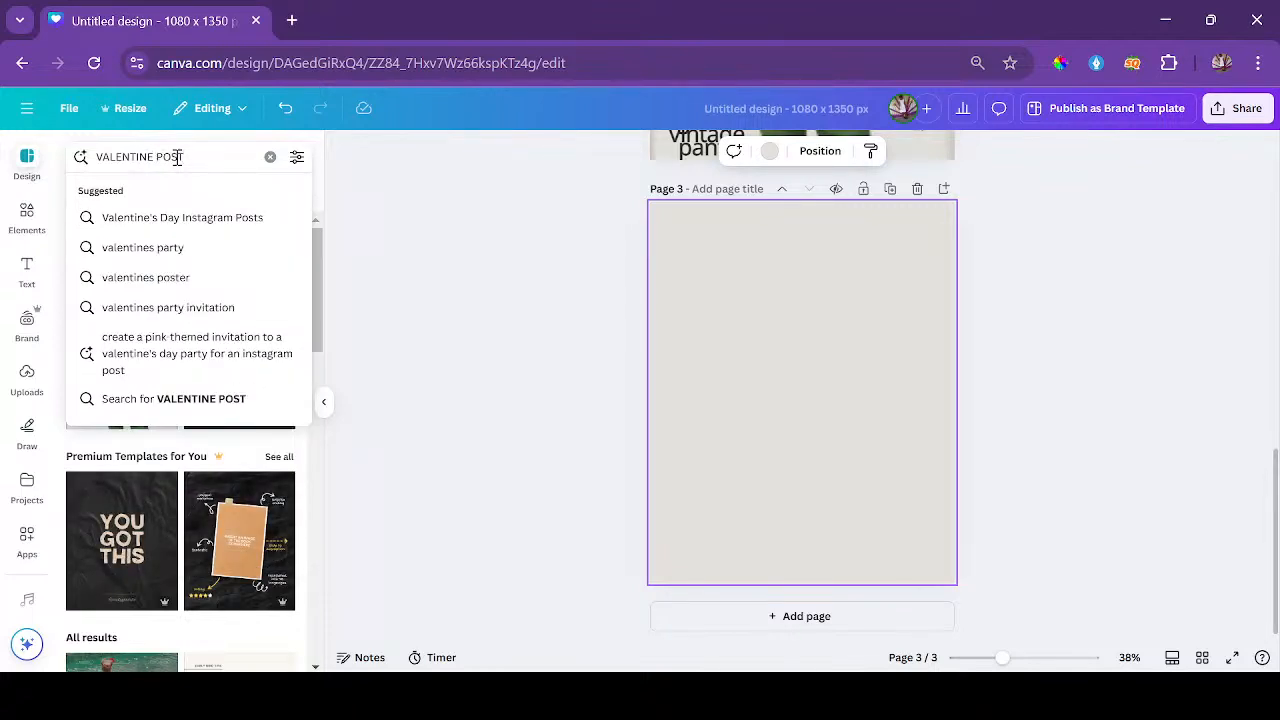
key(Return)
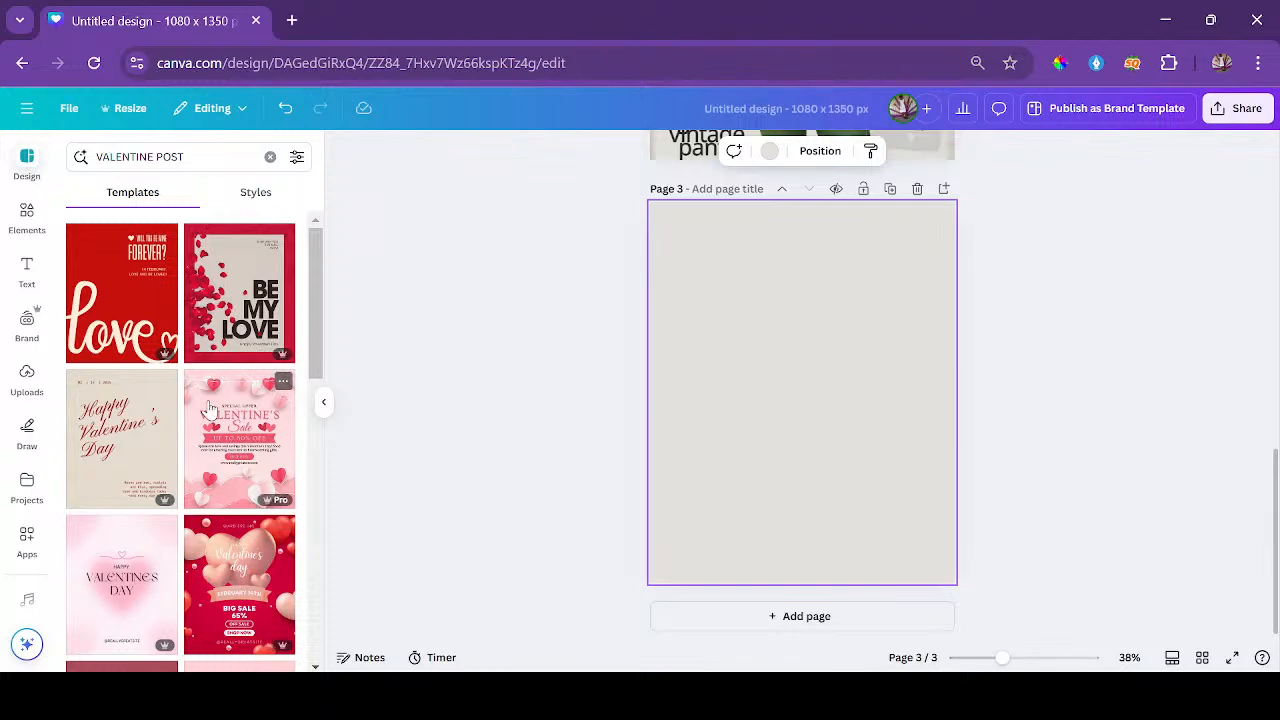
scroll(205, 413, down, 3)
scroll(150, 350, up, 3)
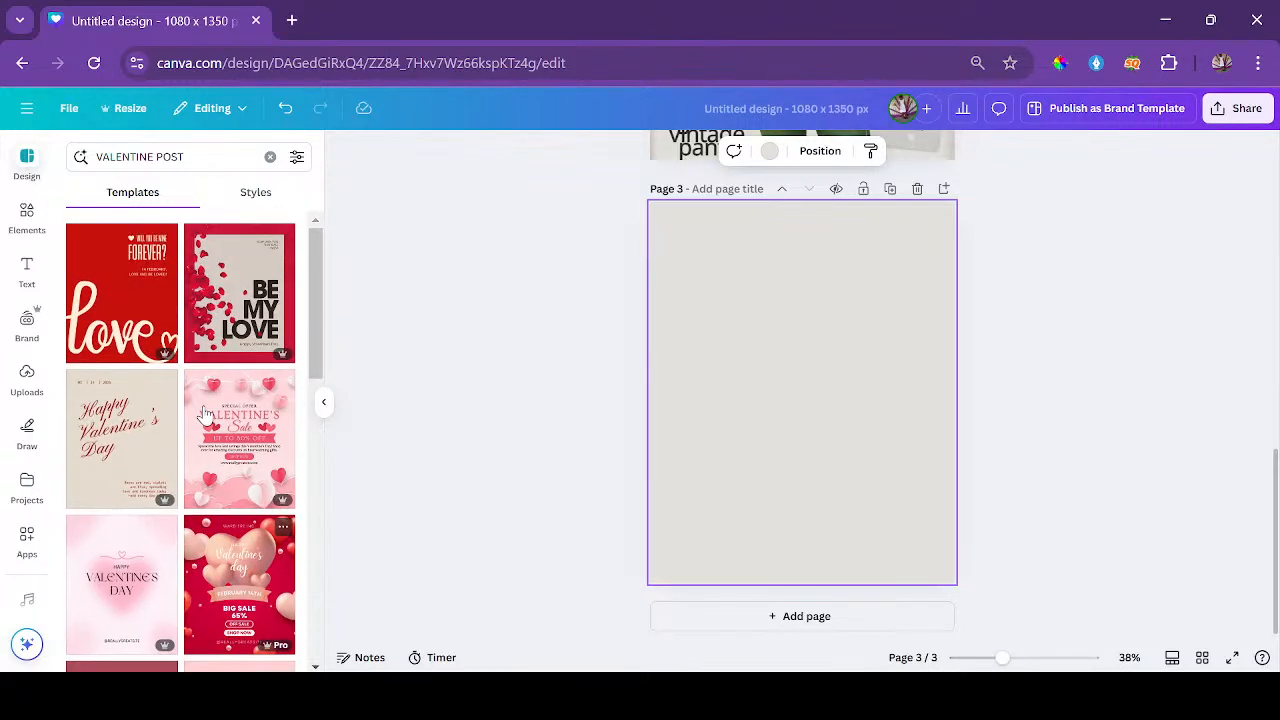
click(213, 318)
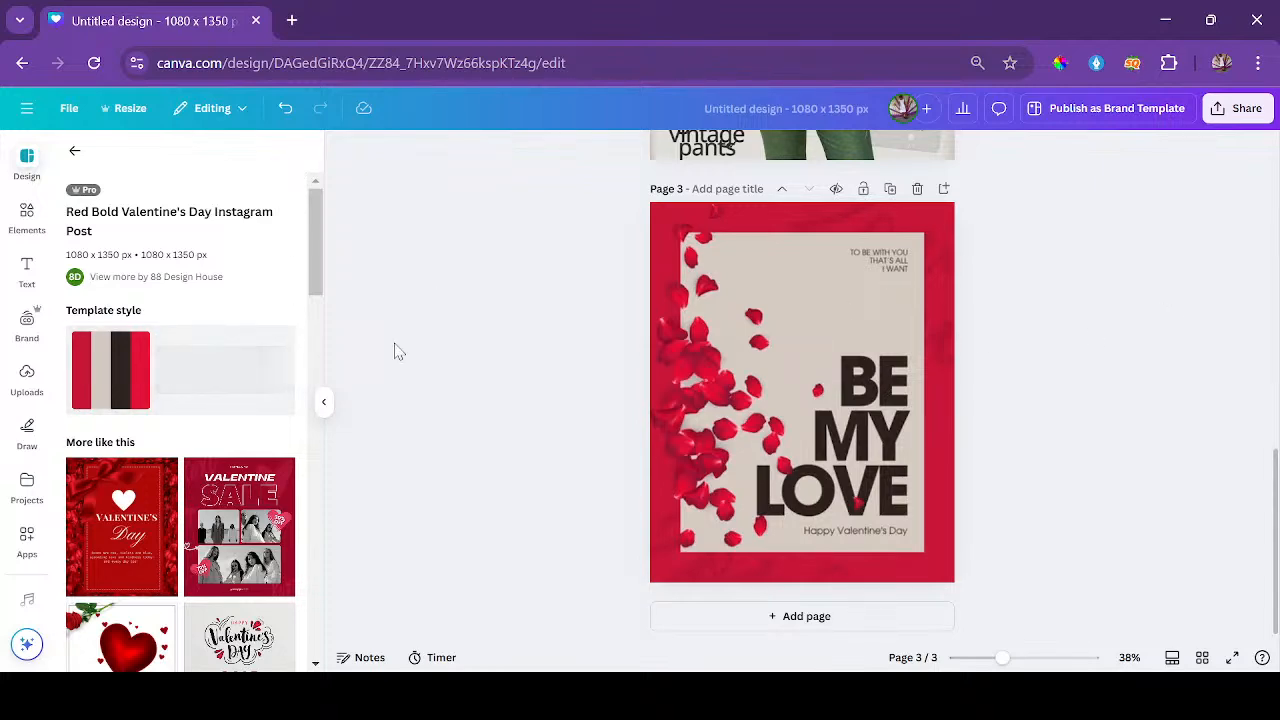
Add a fourth page and apply the "Happy Valentine's Day SALE Up to 50% Off" template from the similar templates.
scroll(200, 534, down, 4)
scroll(195, 400, up, 2)
scroll(187, 248, down, 1)
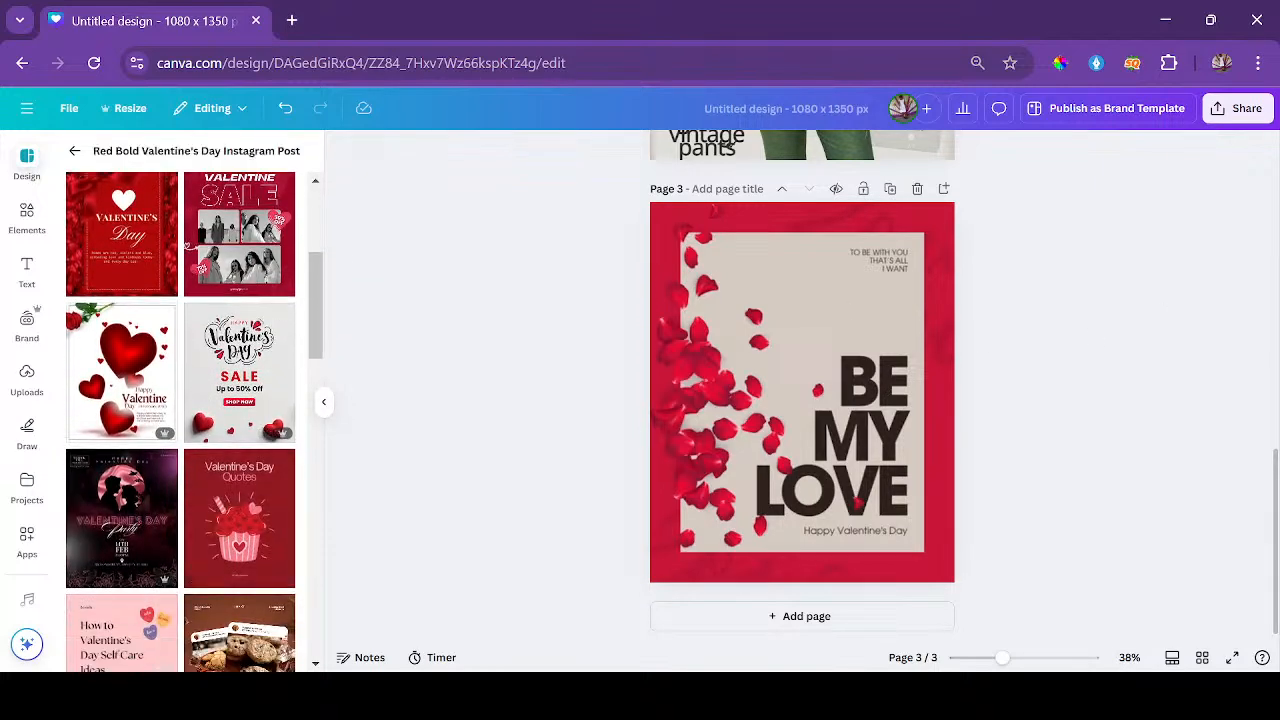
click(795, 626)
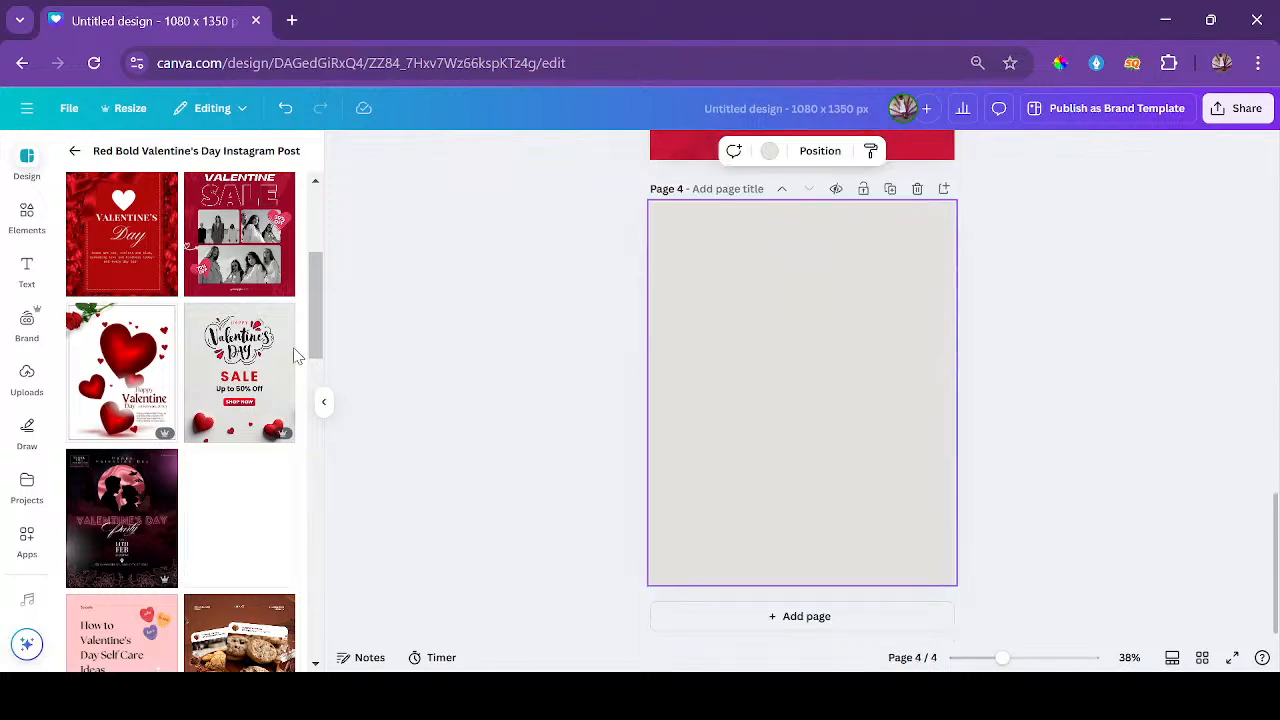
click(258, 374)
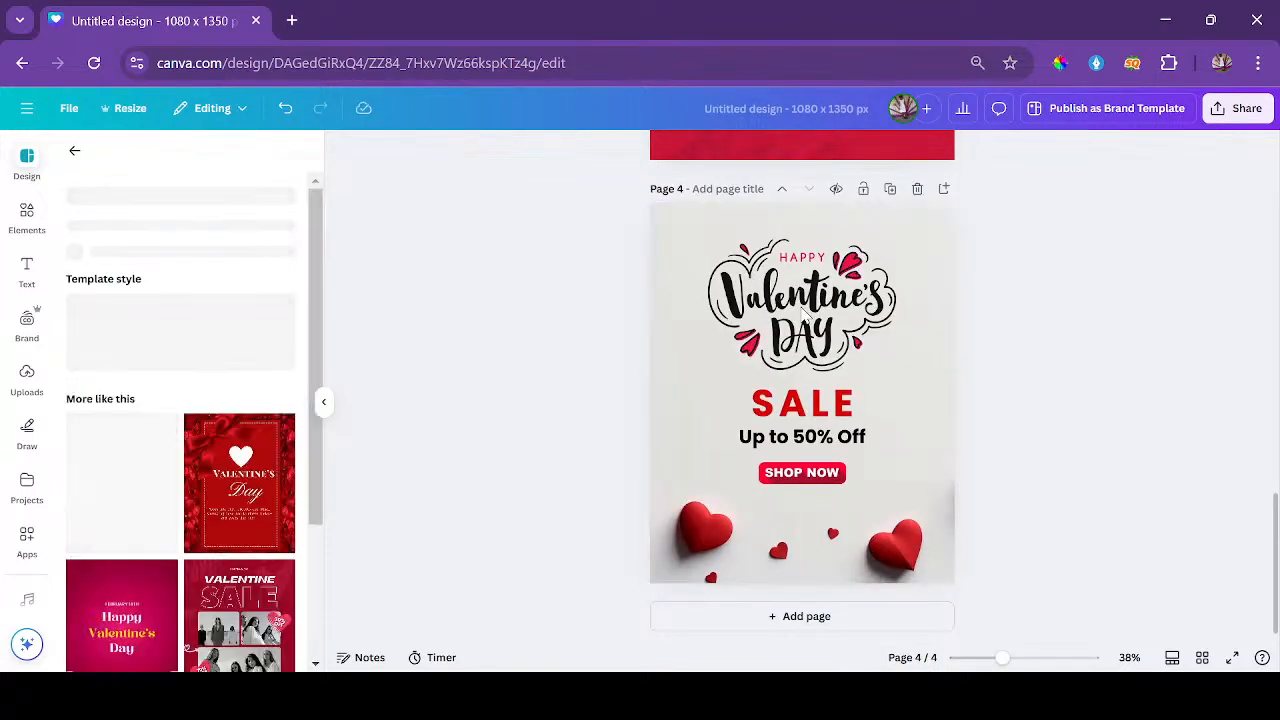
Add a fifth page and apply the Red and White Roses Valentine's Day Instagram Post template from the similar templates.
click(808, 483)
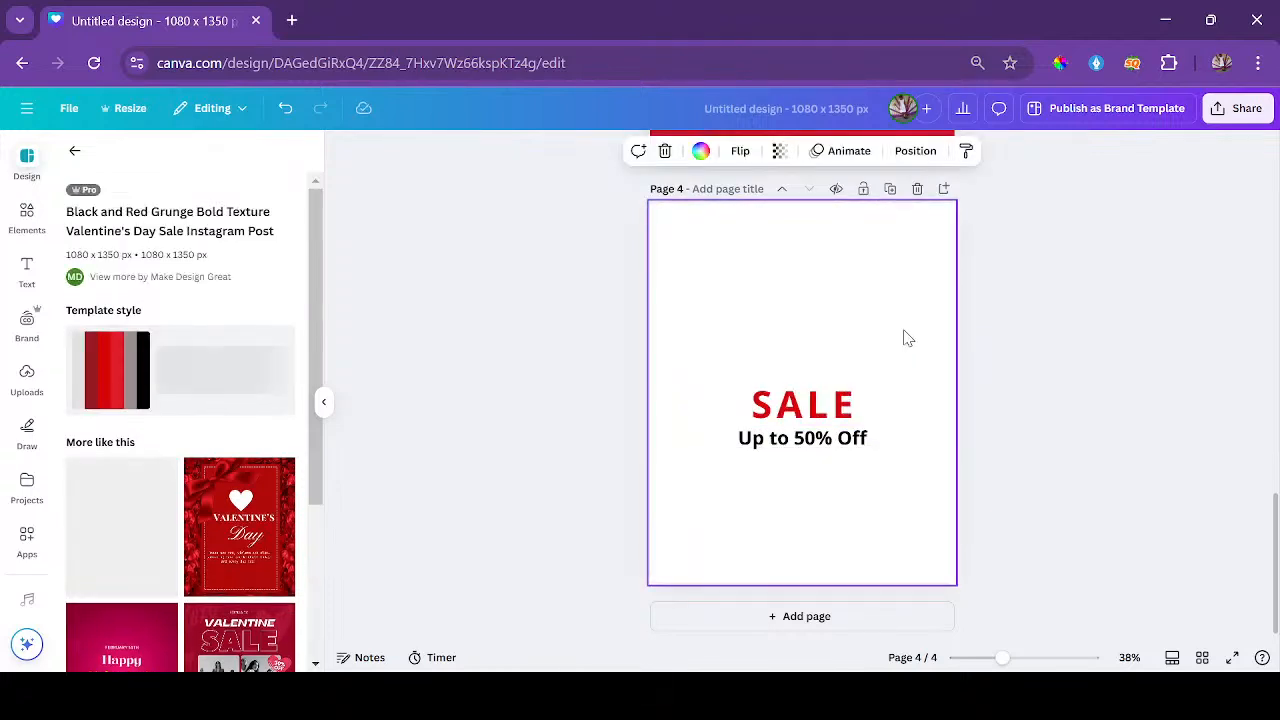
scroll(905, 337, up, 5)
scroll(872, 527, down, 5)
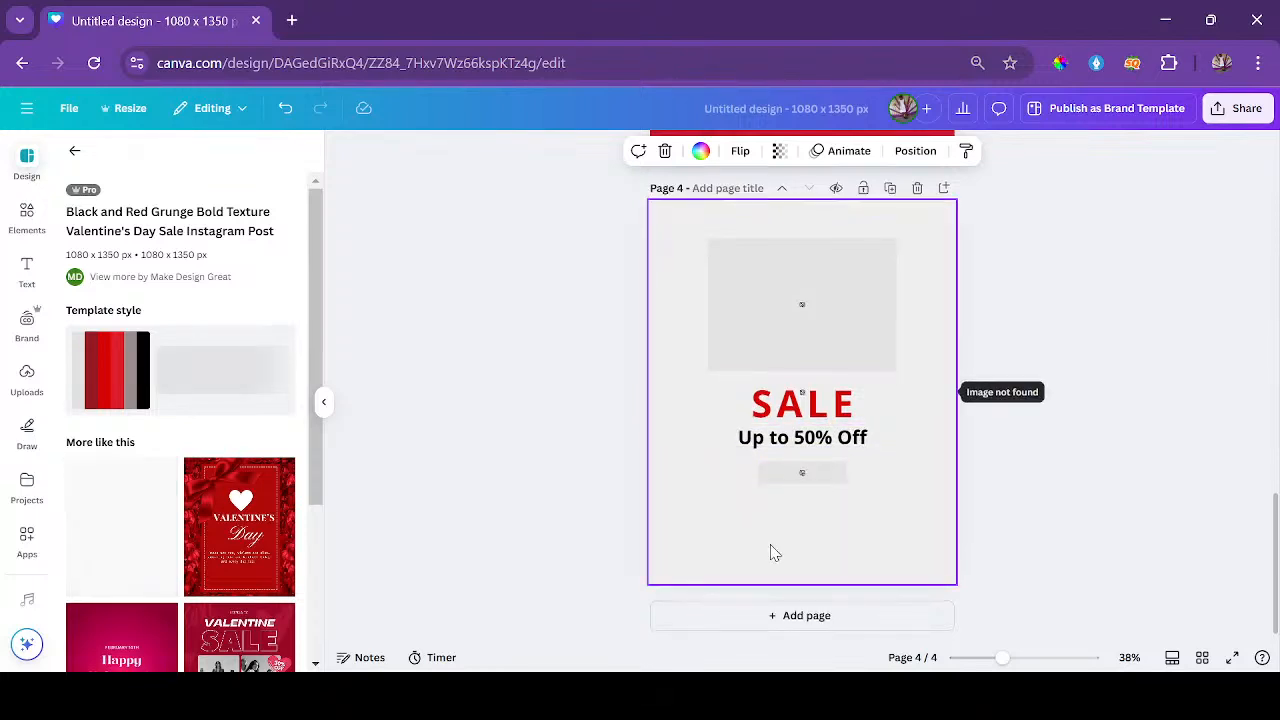
click(780, 614)
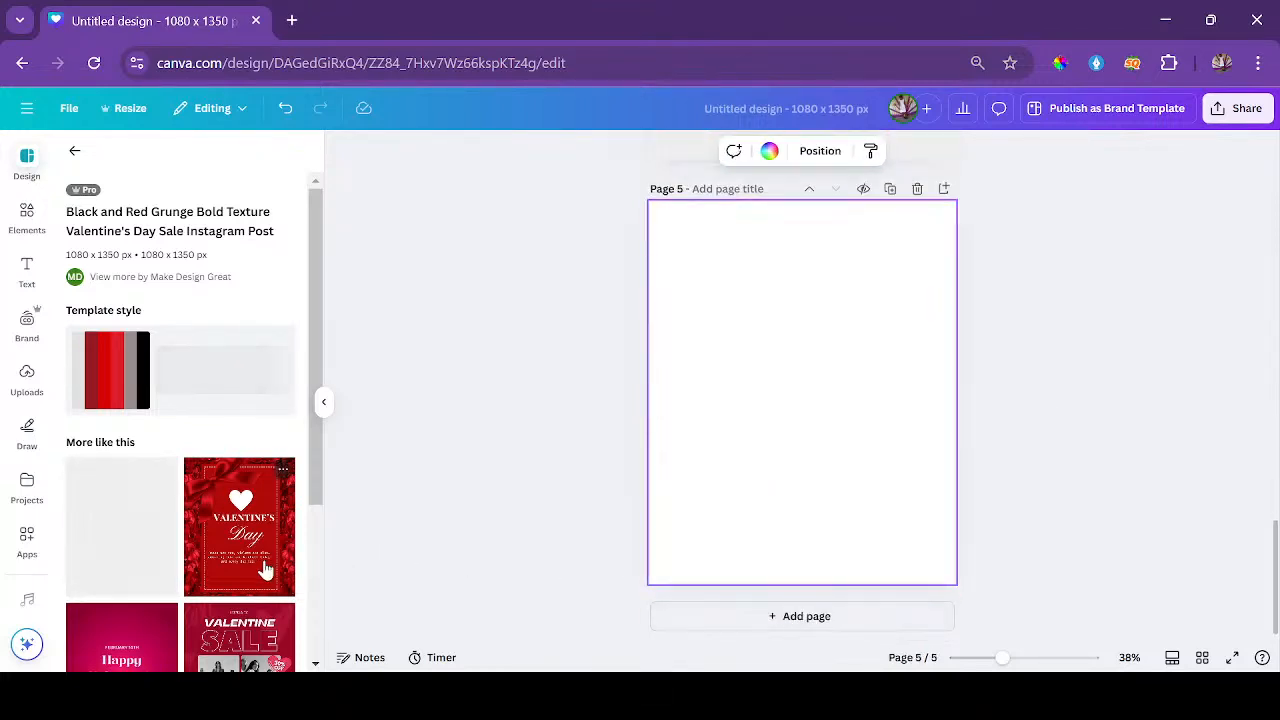
click(265, 570)
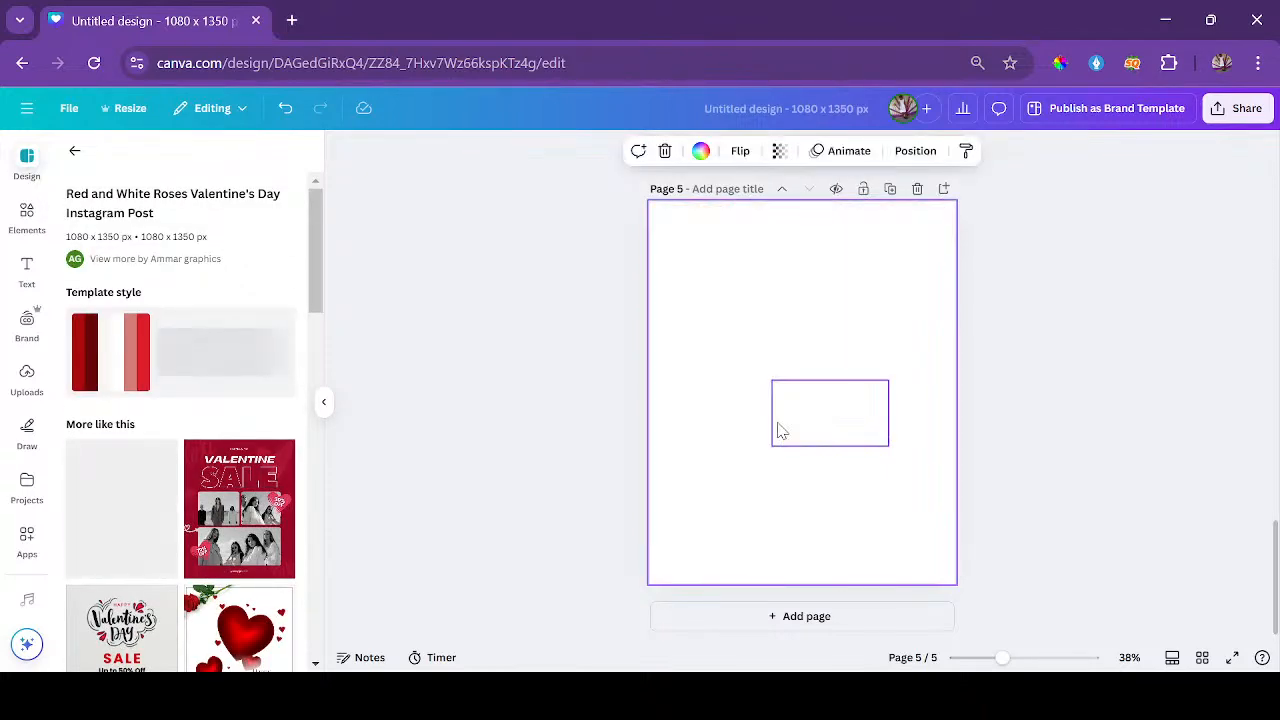
Add a sixth page and apply the Red and White Minimalist Valentine Day Greeting Instagram Post template from the similar templates.
scroll(781, 431, up, 5)
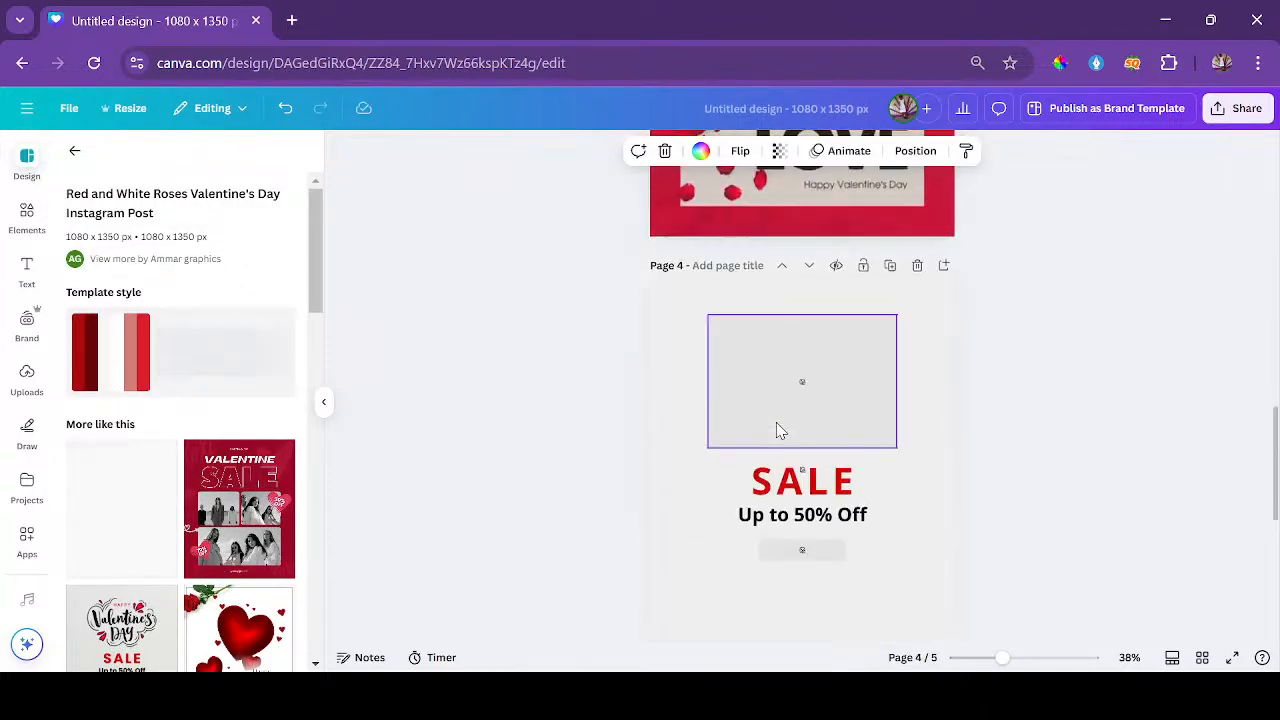
scroll(777, 580, down, 4)
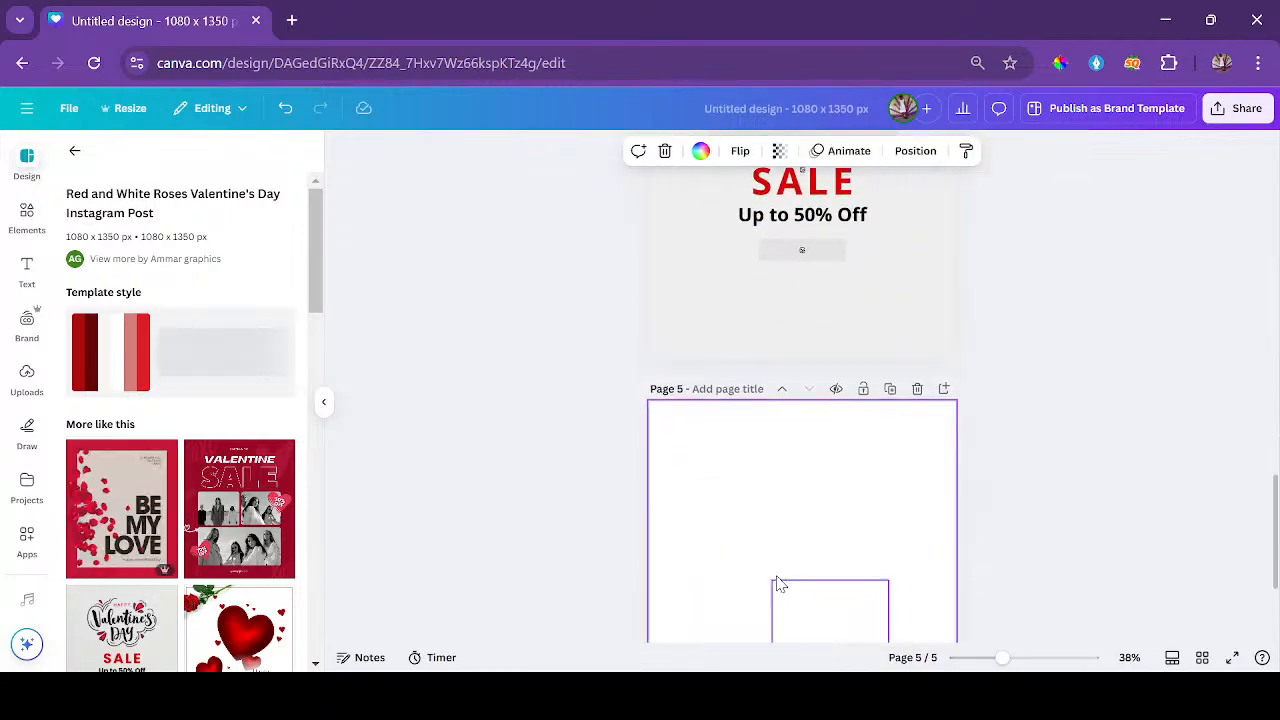
click(772, 614)
scroll(256, 375, down, 3)
click(256, 375)
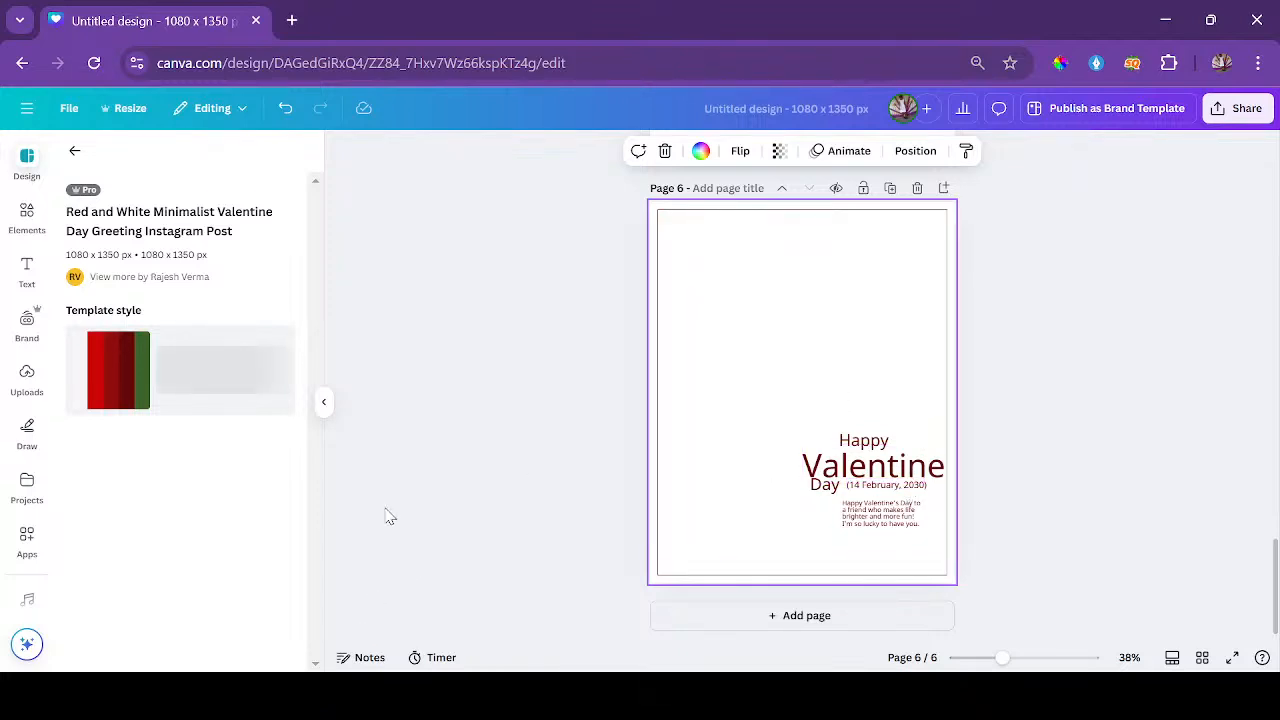
Check the template images across the pages, return to the main template list and reload the design in the browser.
scroll(780, 391, up, 10)
scroll(782, 390, up, 15)
scroll(783, 394, down, 5)
scroll(783, 398, down, 10)
scroll(785, 410, up, 4)
scroll(784, 407, down, 4)
scroll(783, 417, up, 4)
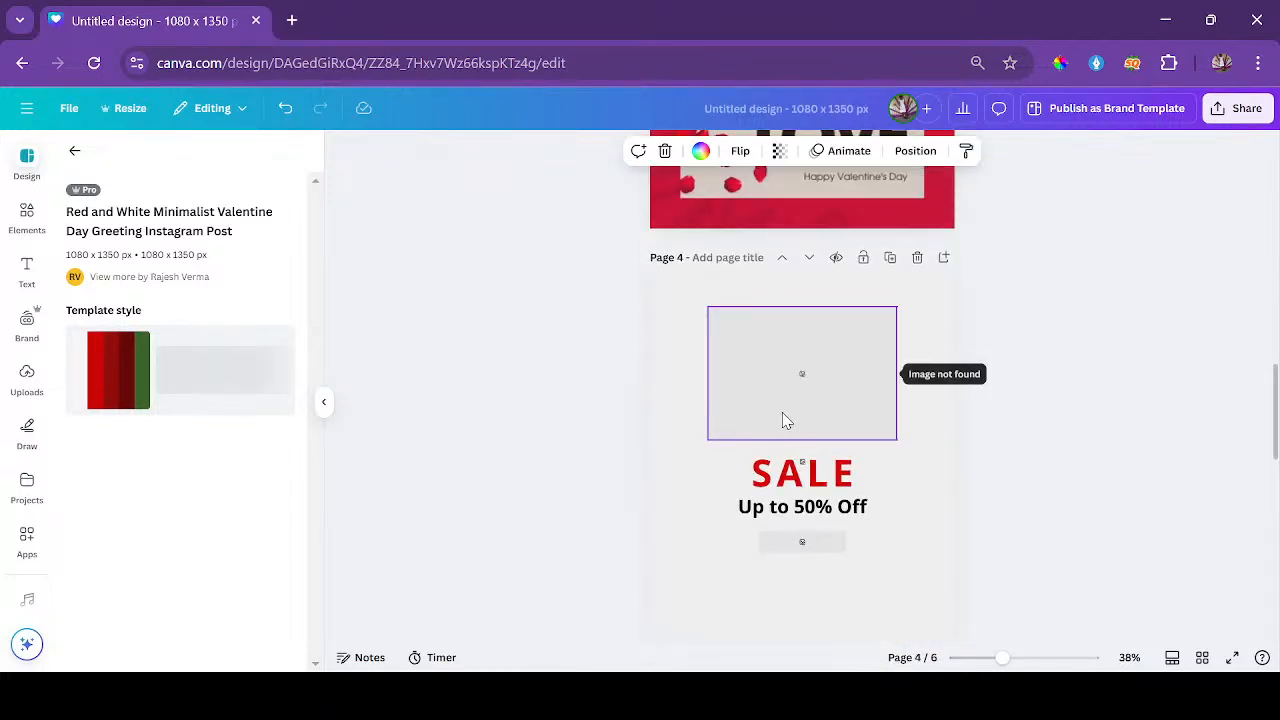
click(509, 343)
click(74, 155)
click(94, 62)
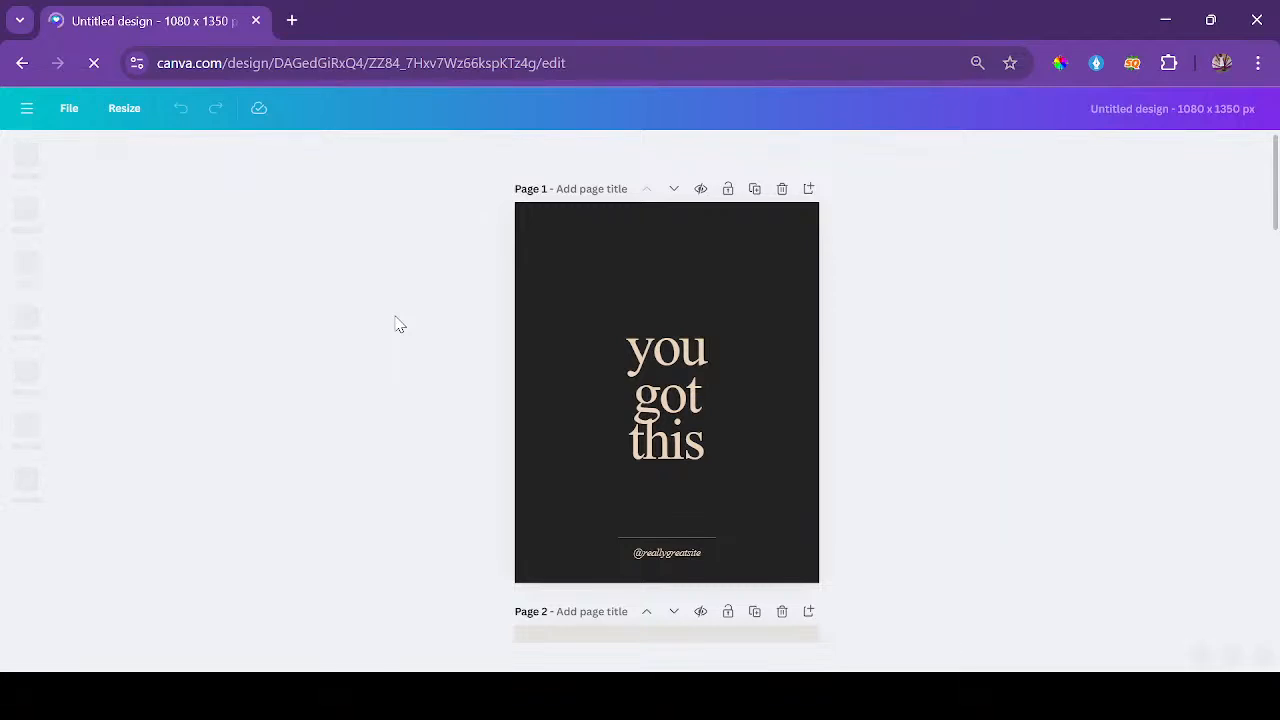
Look through all six pages of the reloaded design to check that their template images are loaded.
scroll(677, 485, down, 15)
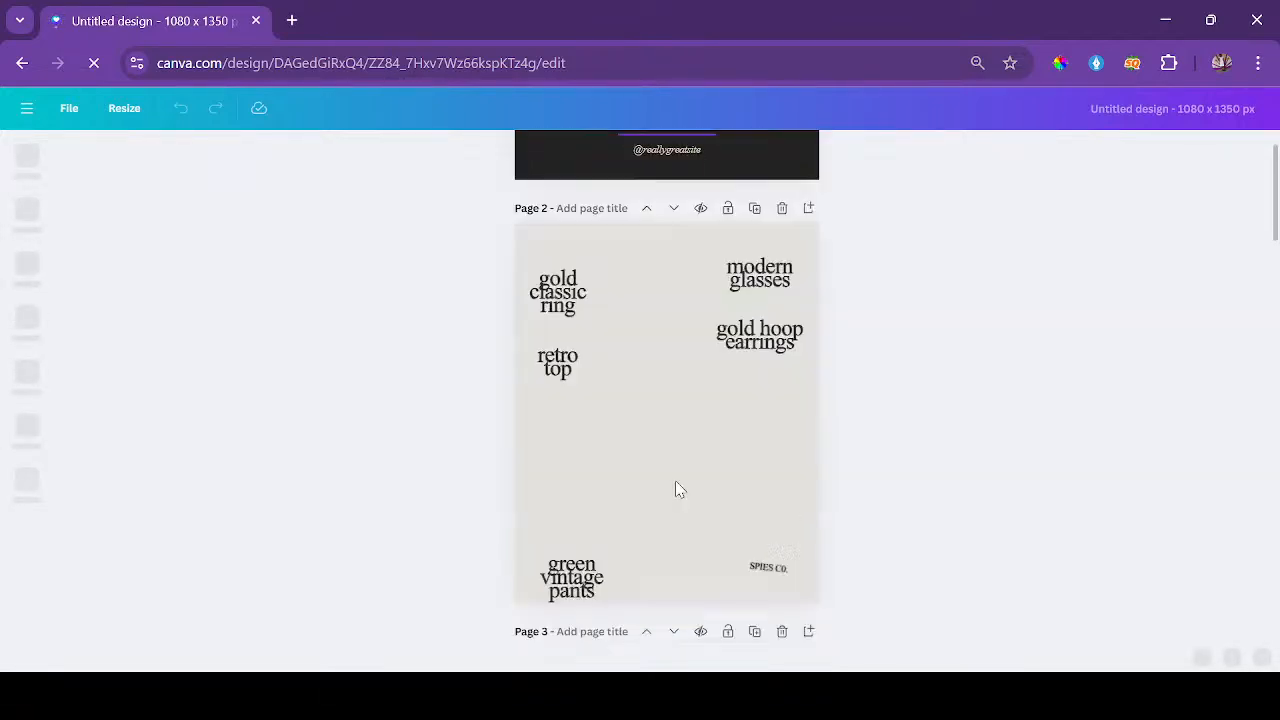
scroll(684, 485, down, 6)
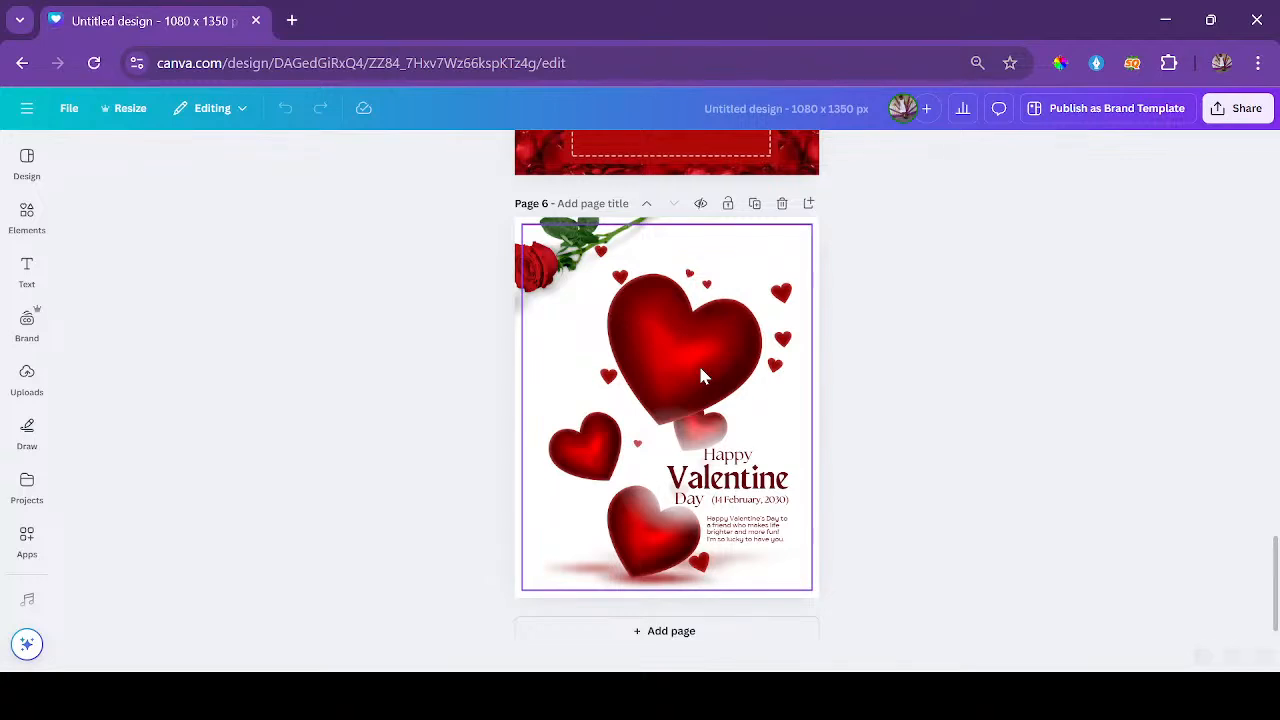
click(728, 480)
scroll(728, 478, up, 8)
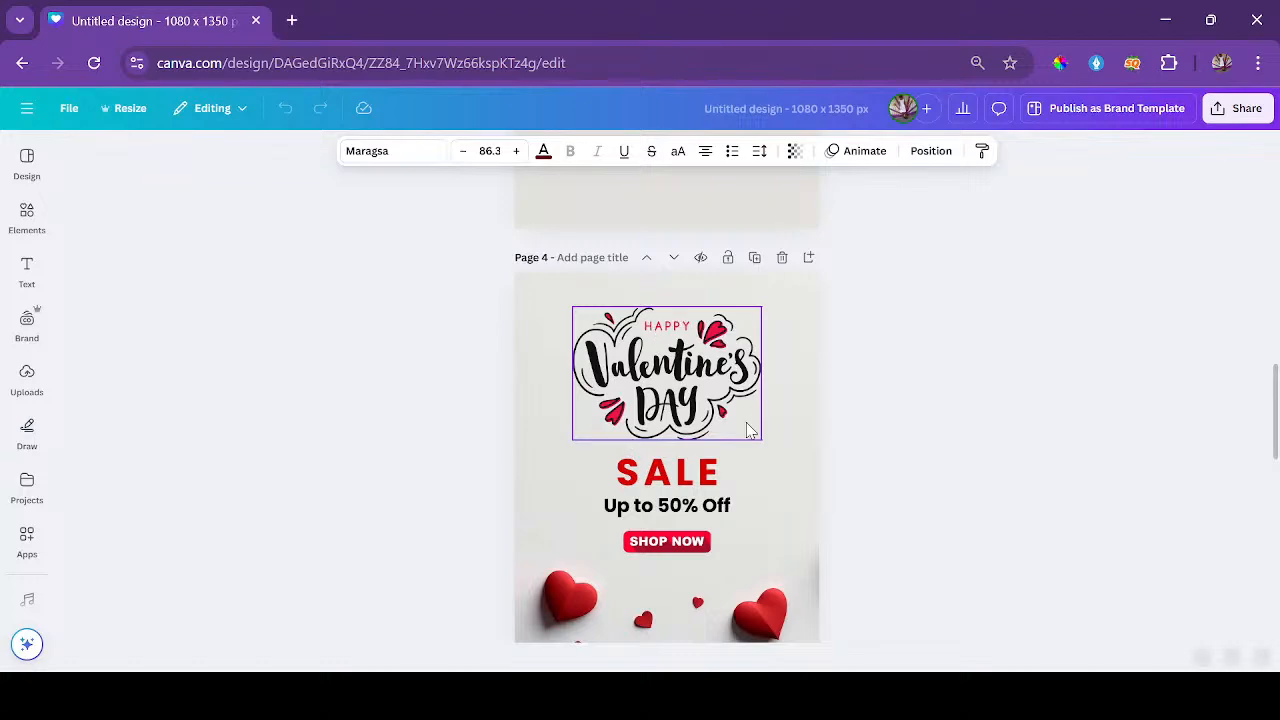
scroll(750, 440, down, 3)
scroll(758, 475, up, 4)
scroll(760, 484, up, 2)
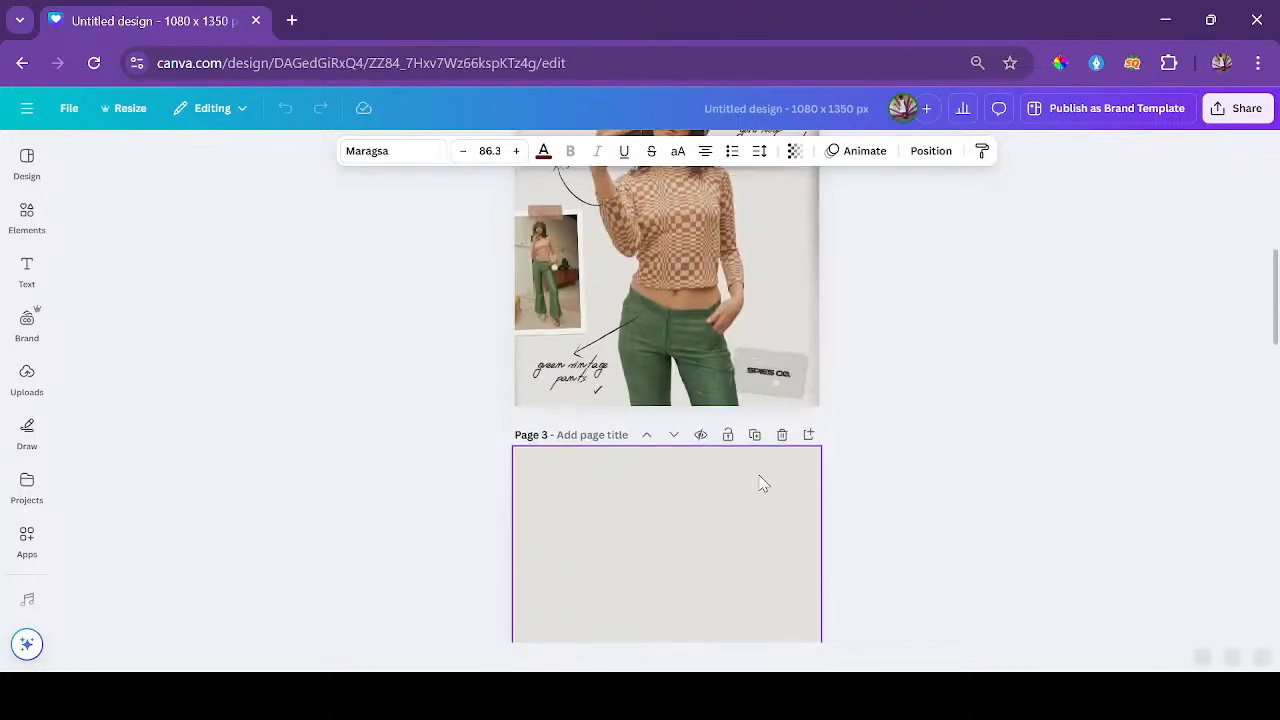
scroll(760, 484, down, 8)
scroll(760, 480, up, 2)
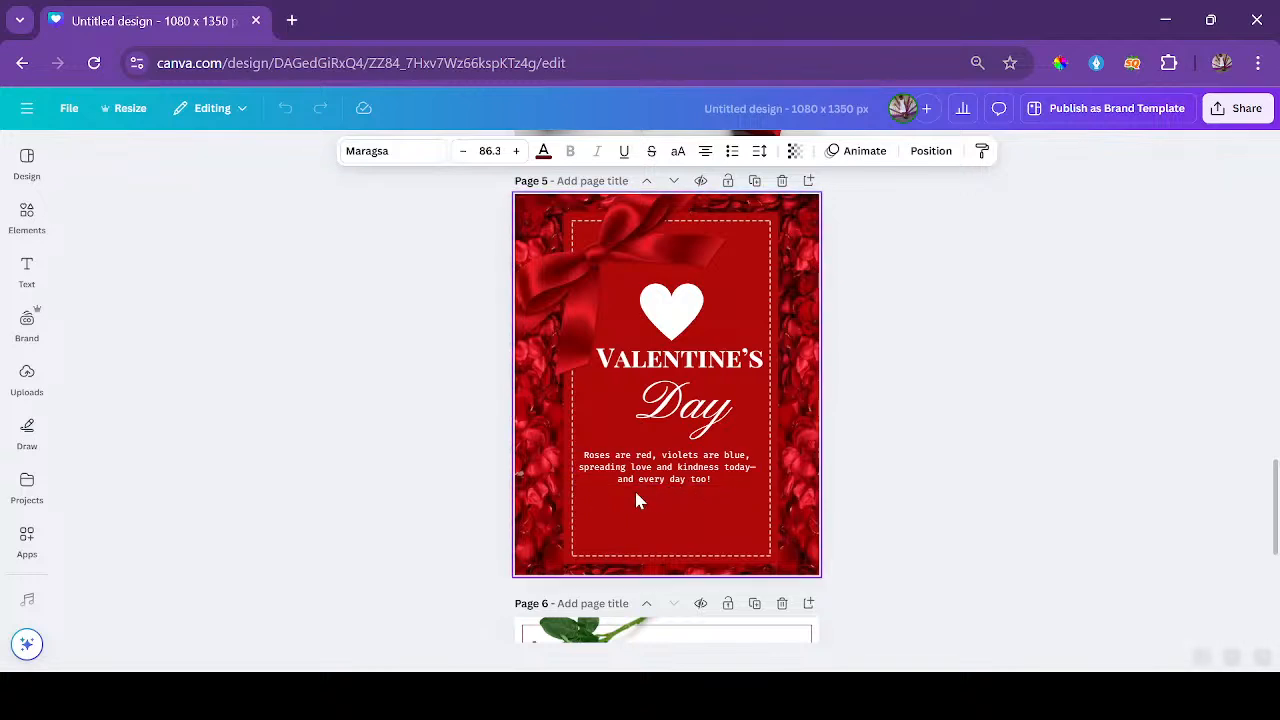
Open the "Roses are red" verse on page 5 for editing and delete its closing exclamation mark.
click(720, 477)
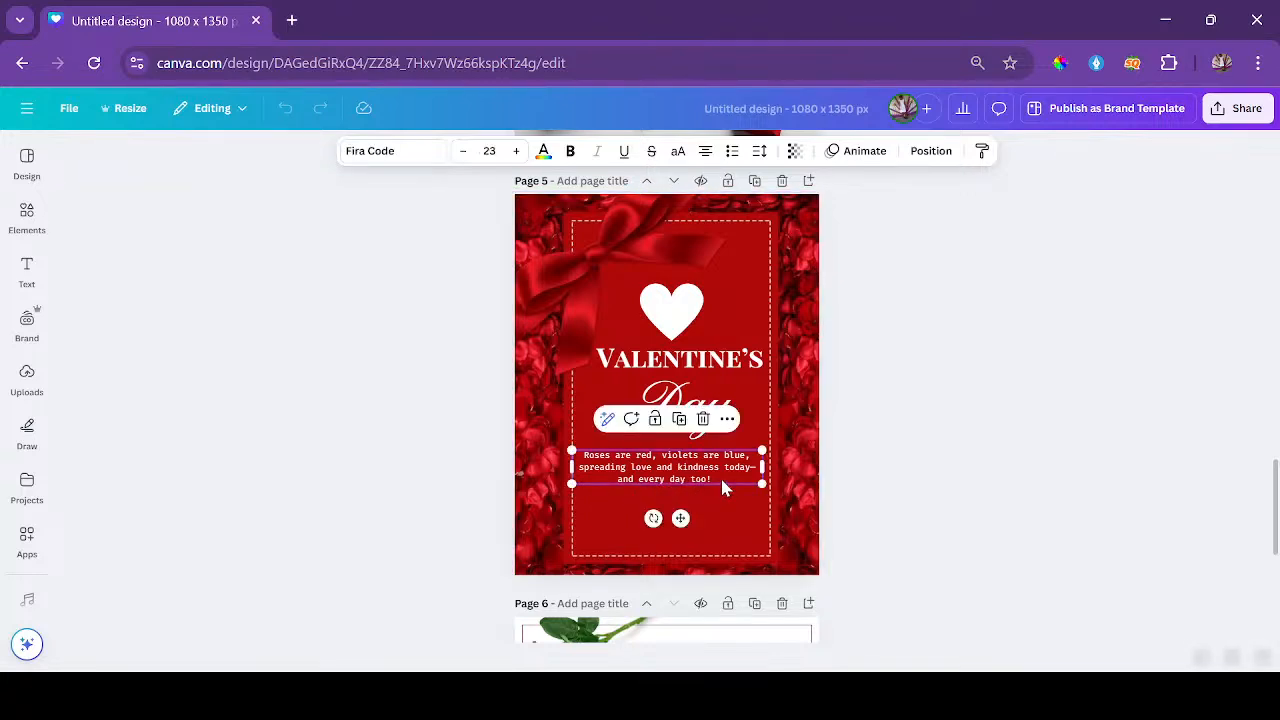
click(720, 476)
click(719, 477)
click(741, 432)
click(712, 470)
click(714, 474)
click(716, 474)
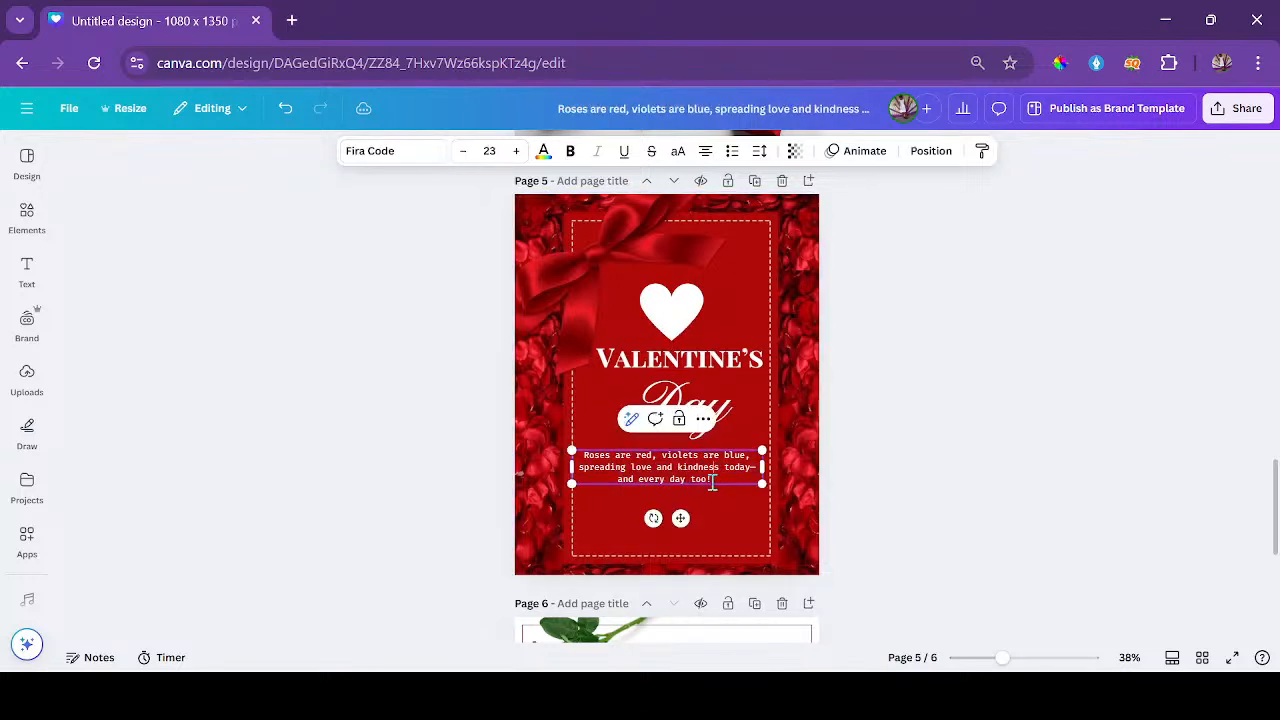
key(BackSpace)
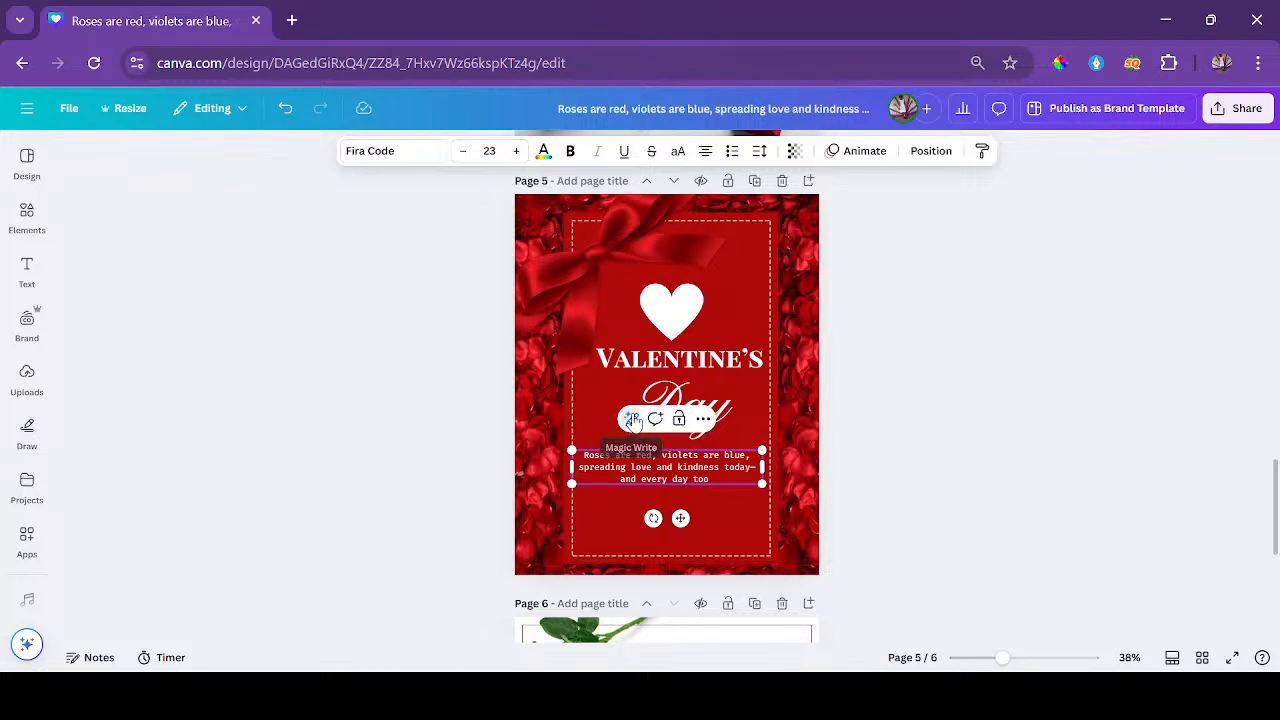
Generate a Magic Write Rewrite suggestion for the "Roses are red" verse on page 5.
click(632, 419)
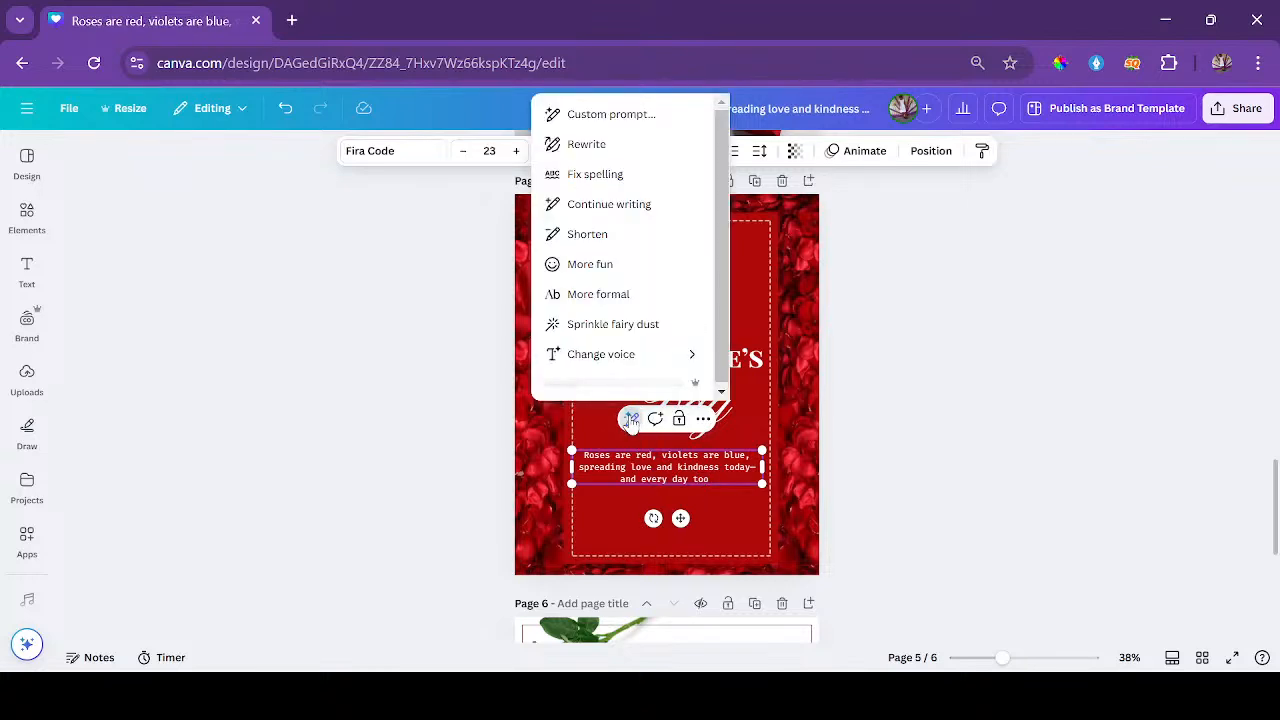
click(631, 150)
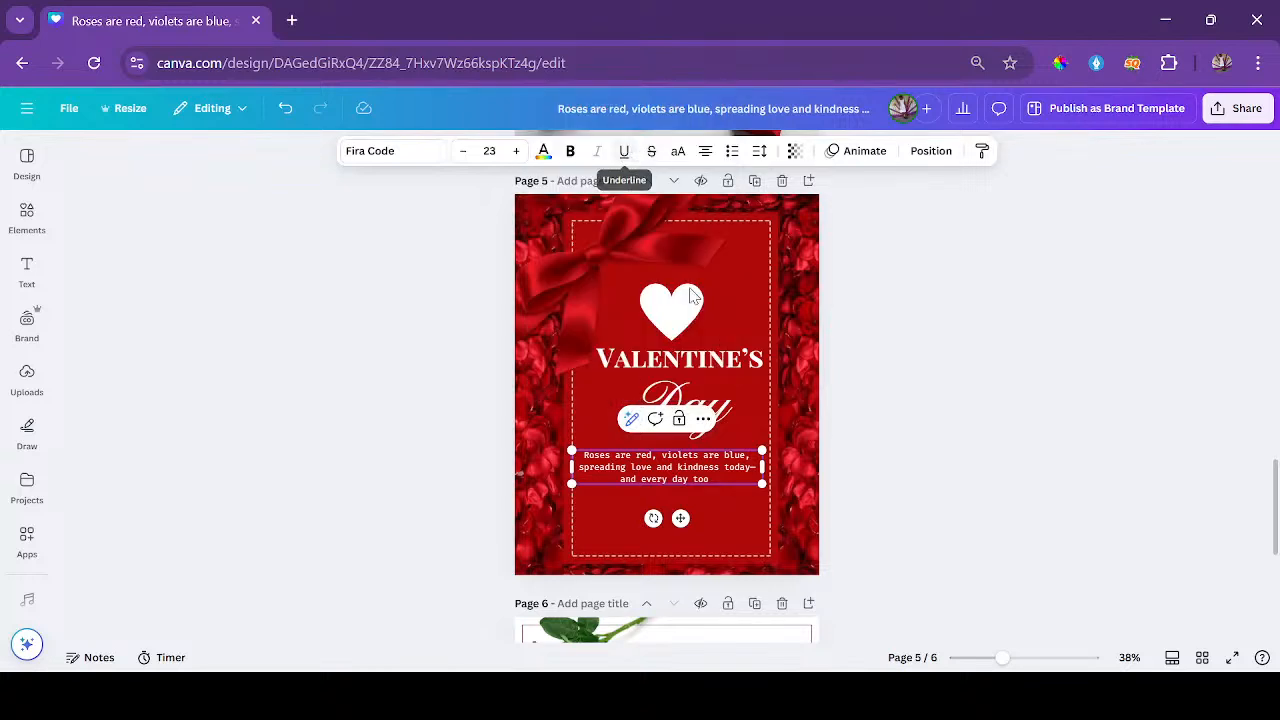
click(632, 424)
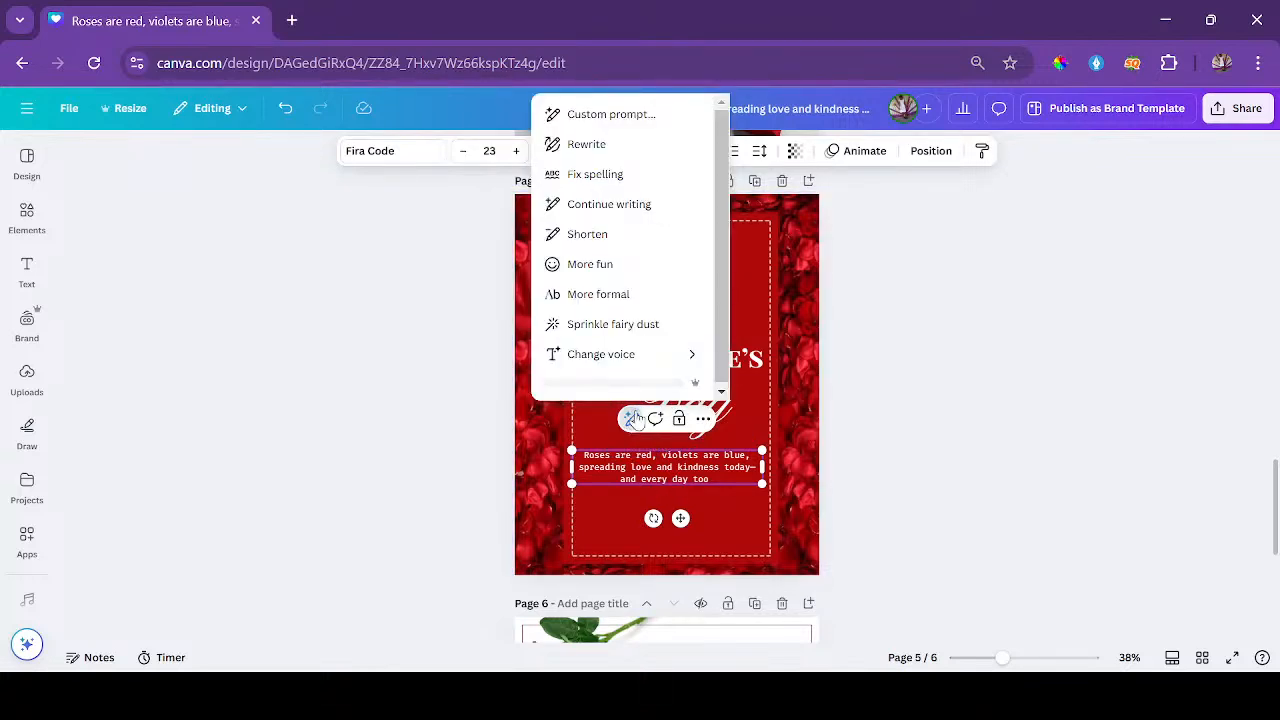
click(620, 146)
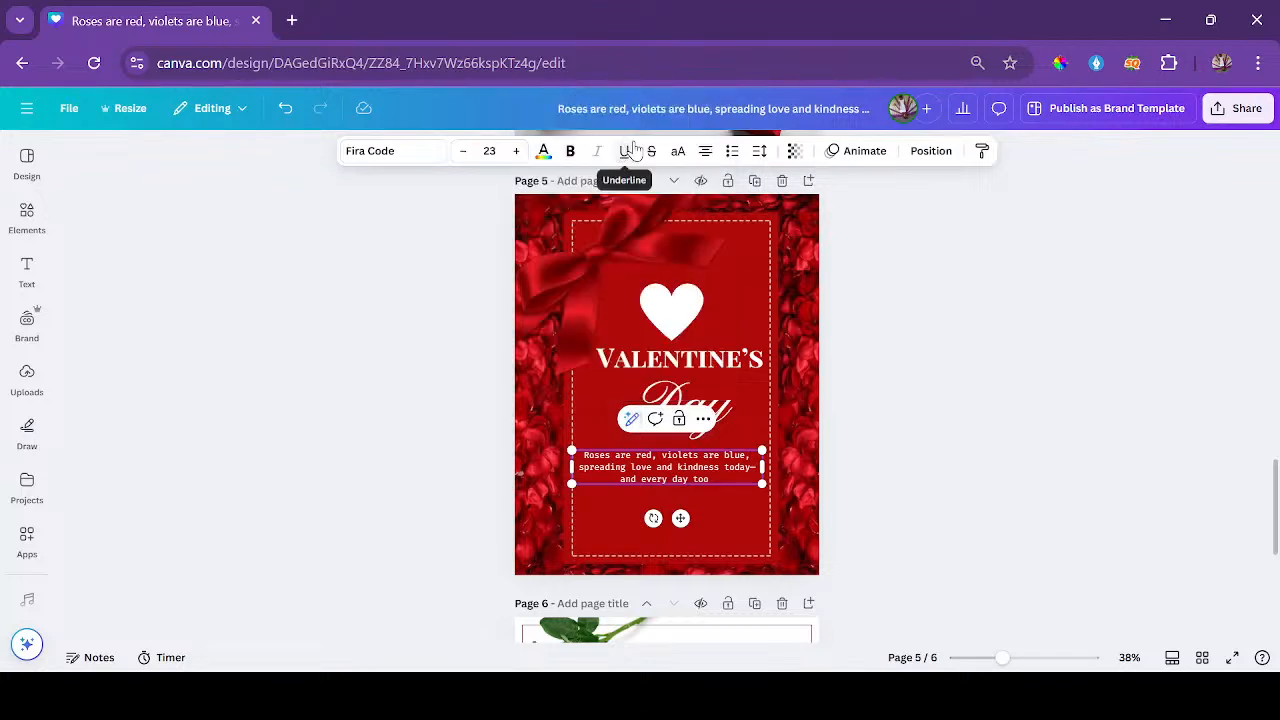
click(664, 535)
click(679, 484)
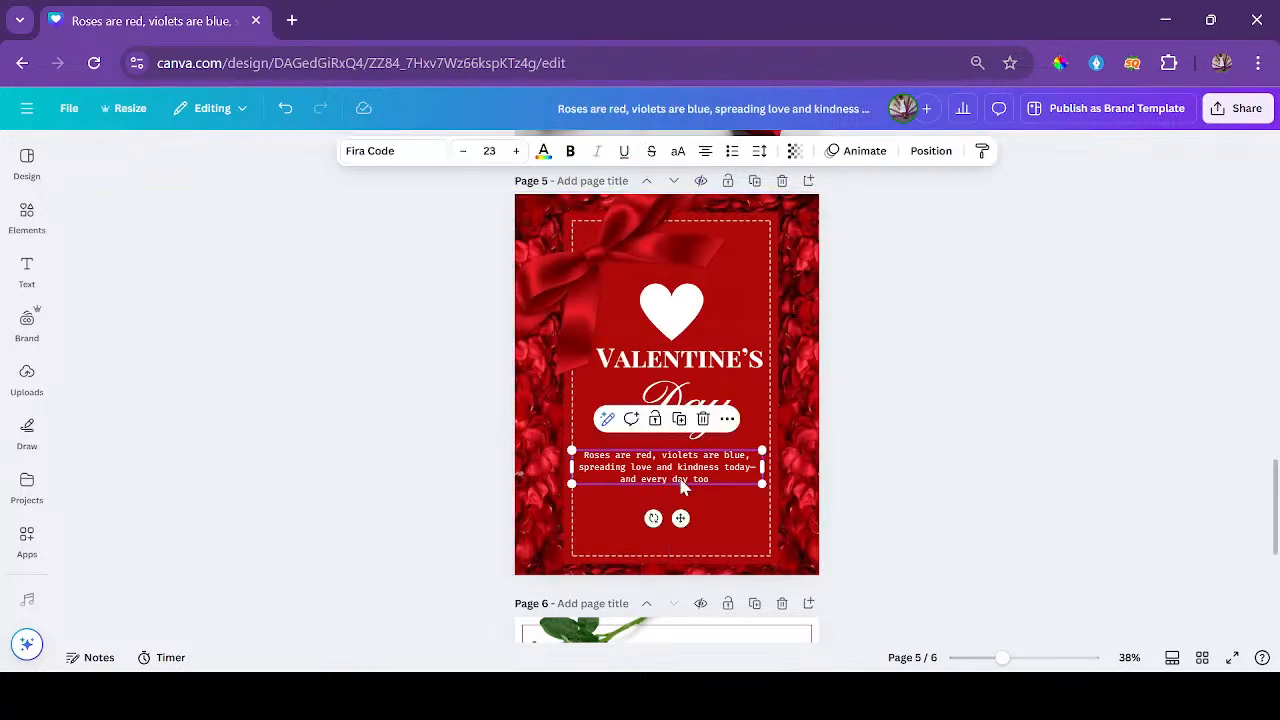
click(700, 496)
click(697, 479)
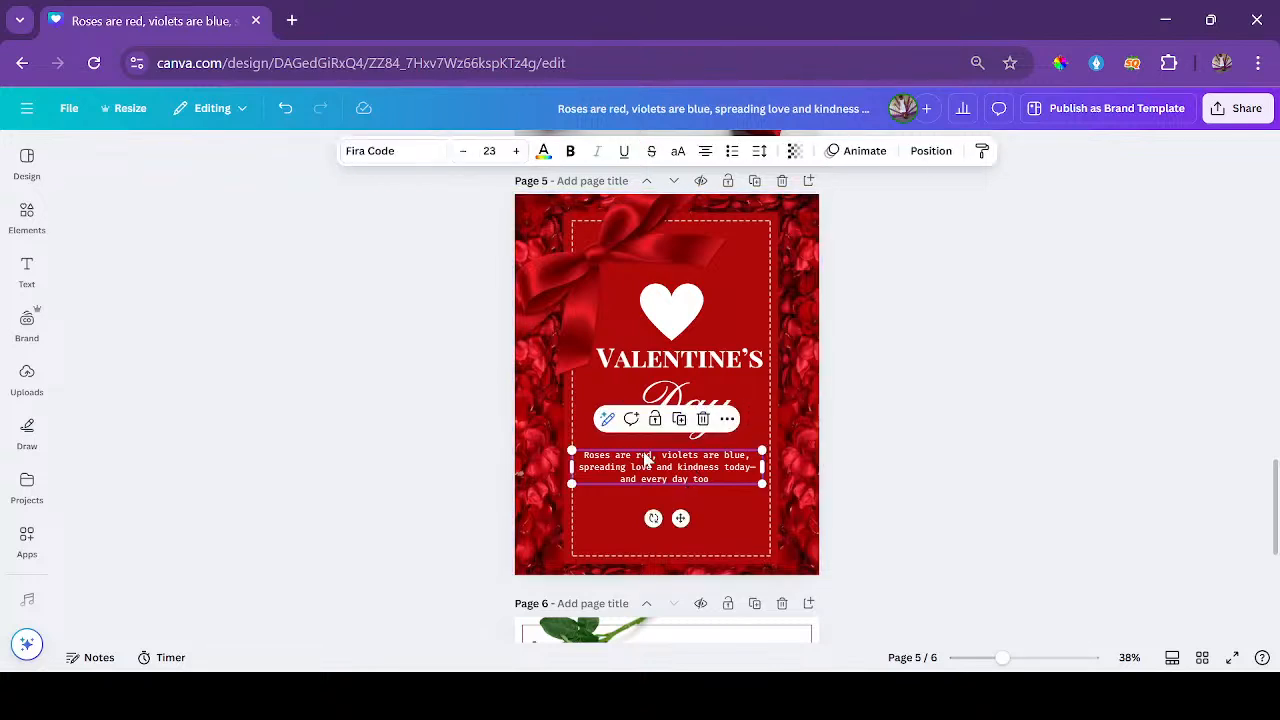
click(605, 419)
click(608, 235)
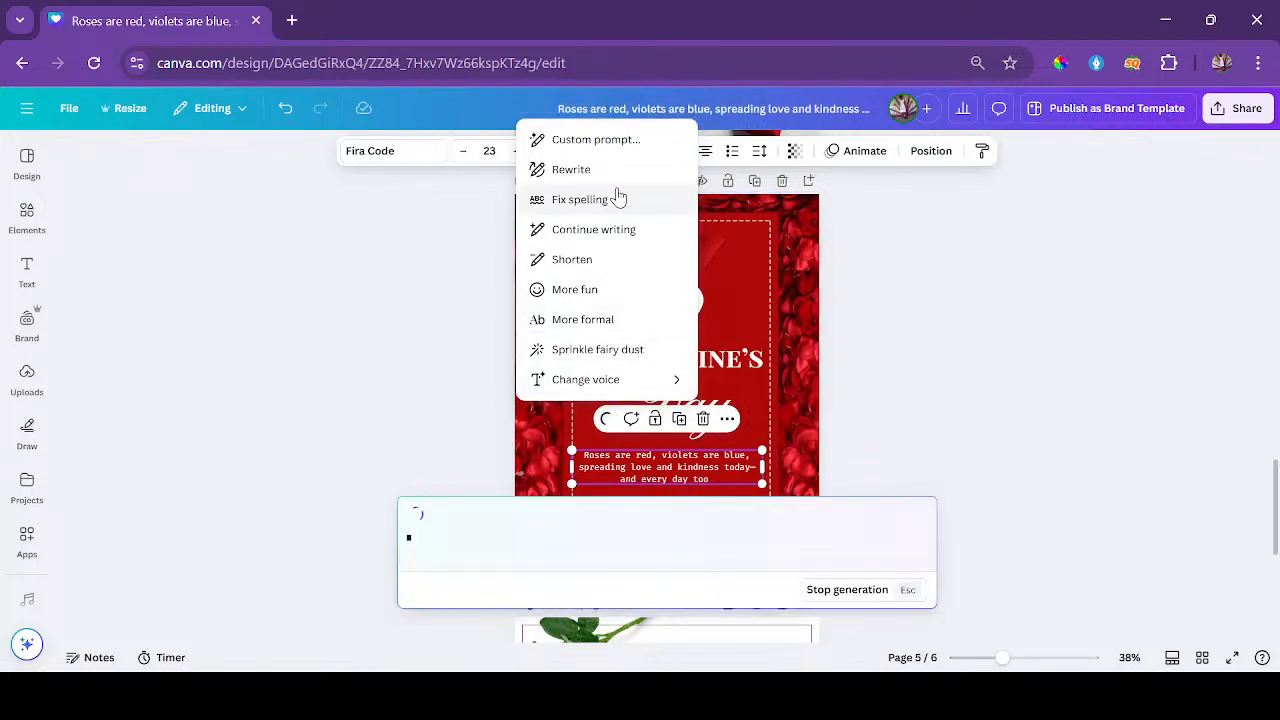
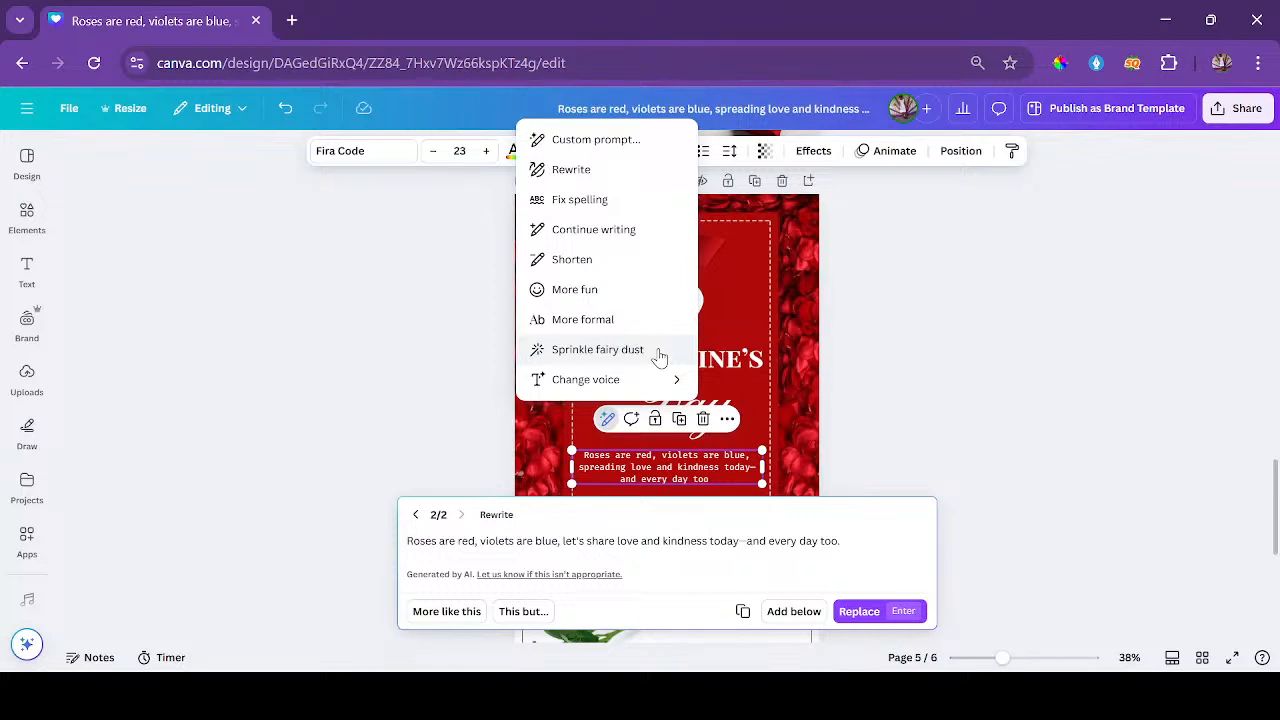
Generate a More fun version of the page 5 verse with Magic Write and replace the original text with it.
mouse_move(648, 390)
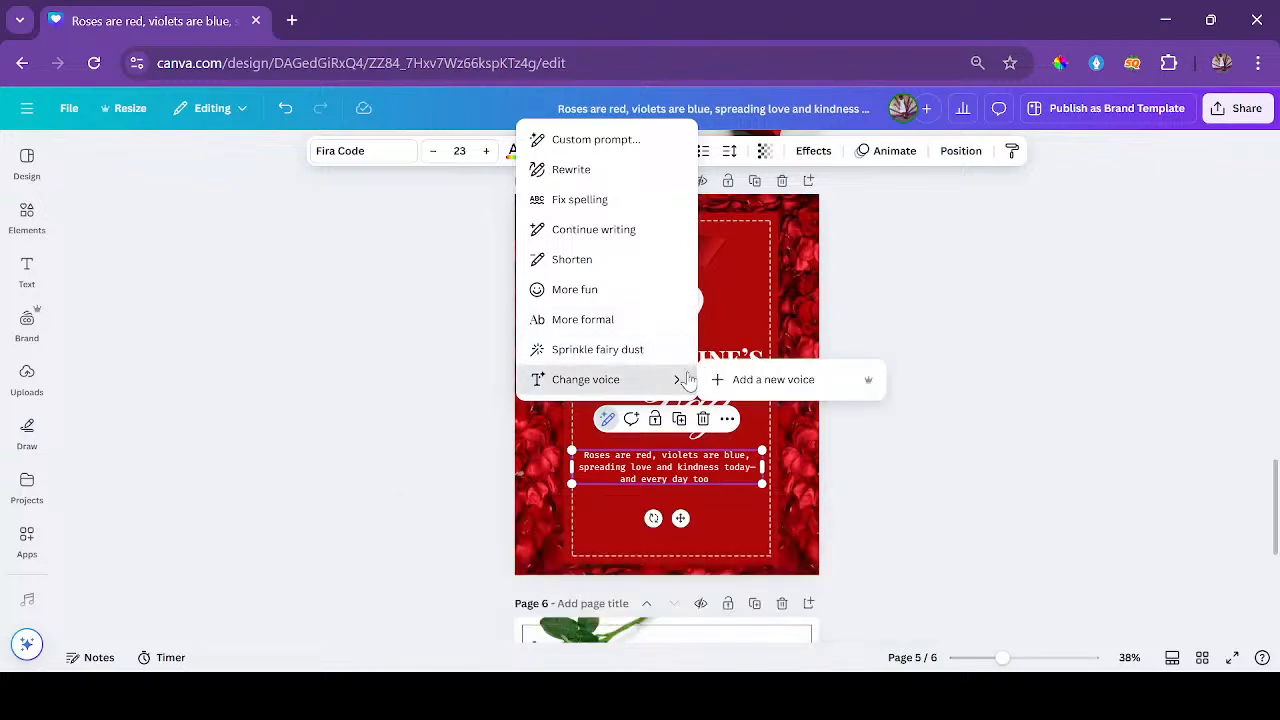
click(636, 298)
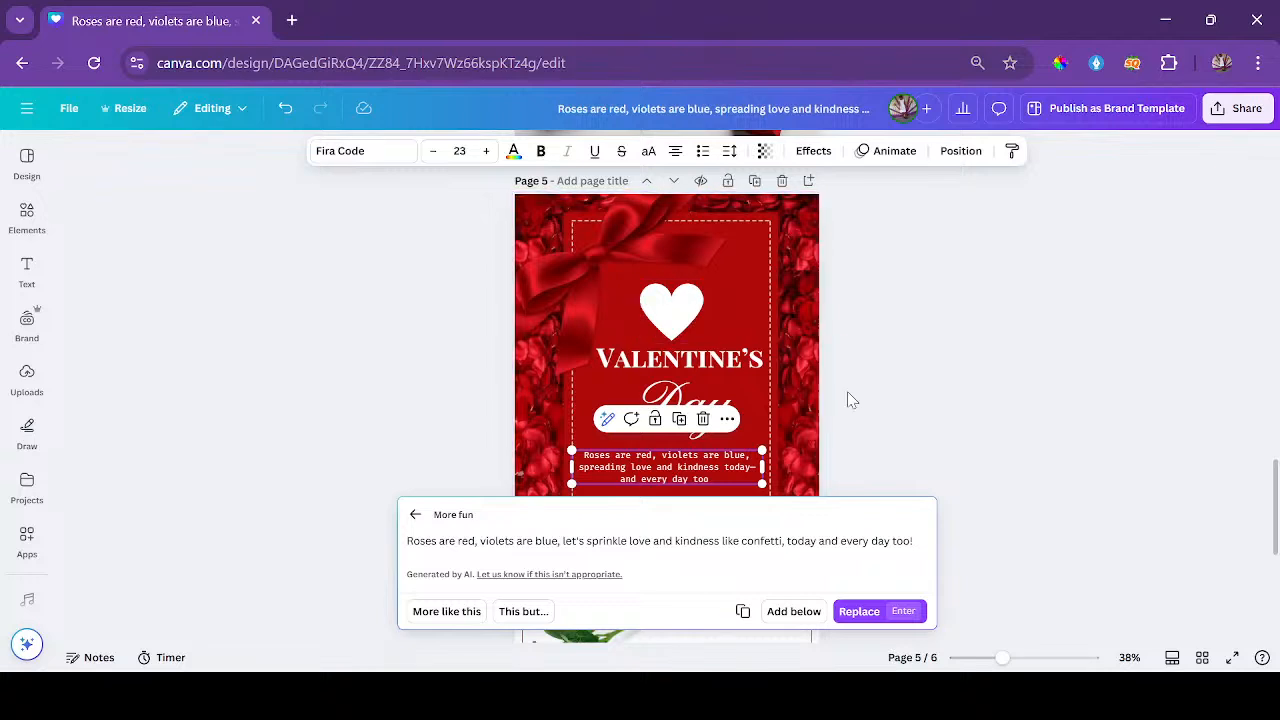
click(861, 611)
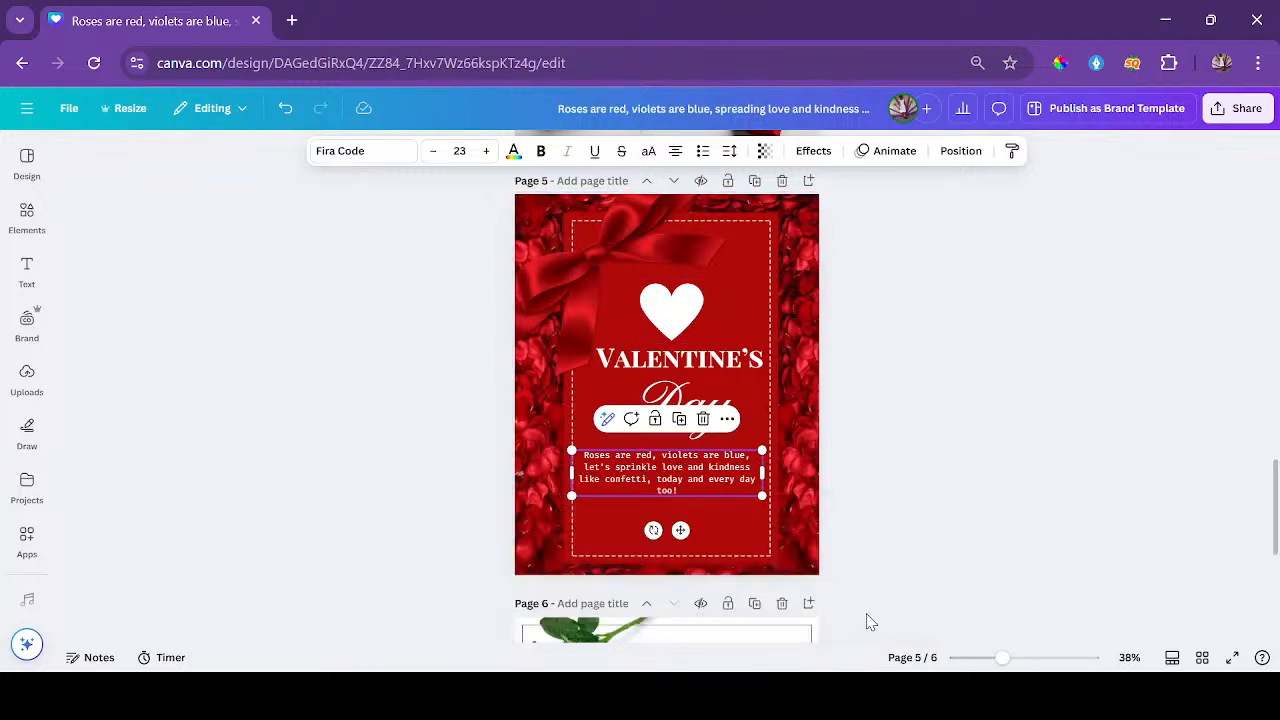
click(862, 548)
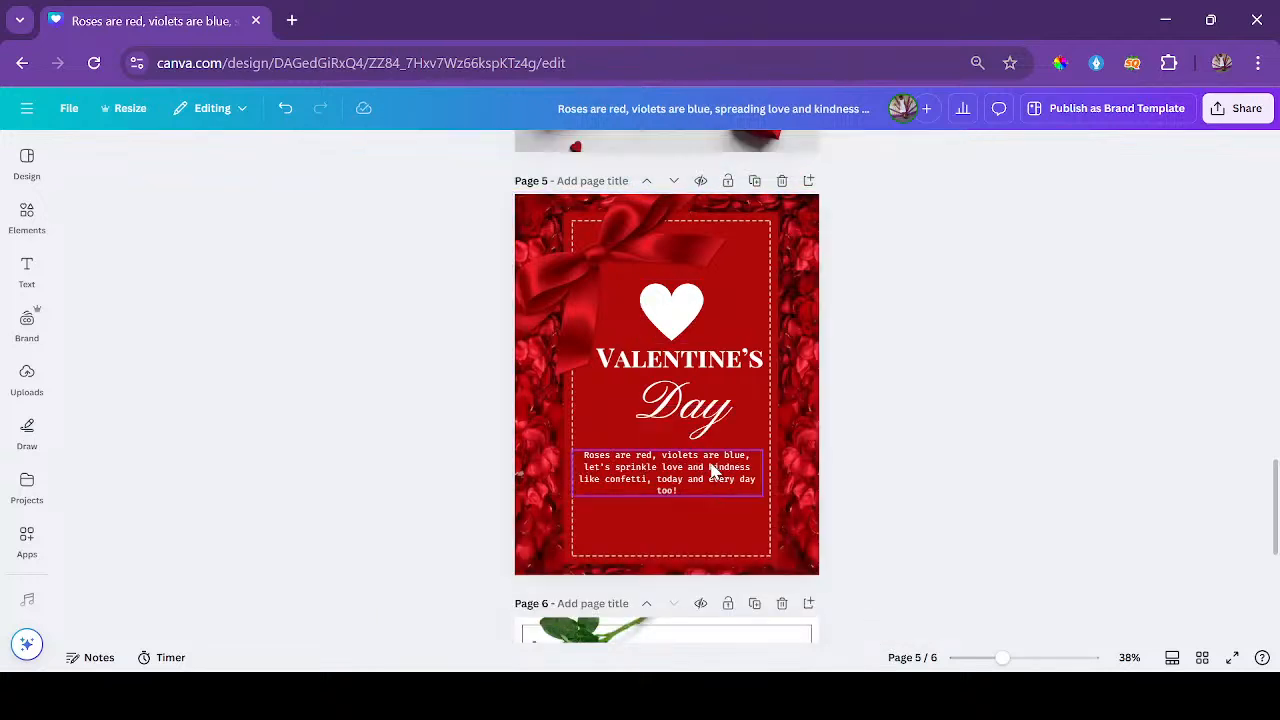
Select the "VALENTINE'S" heading on page 5, then open the "Day" text below it for editing and deselect it.
click(720, 362)
double_click(708, 405)
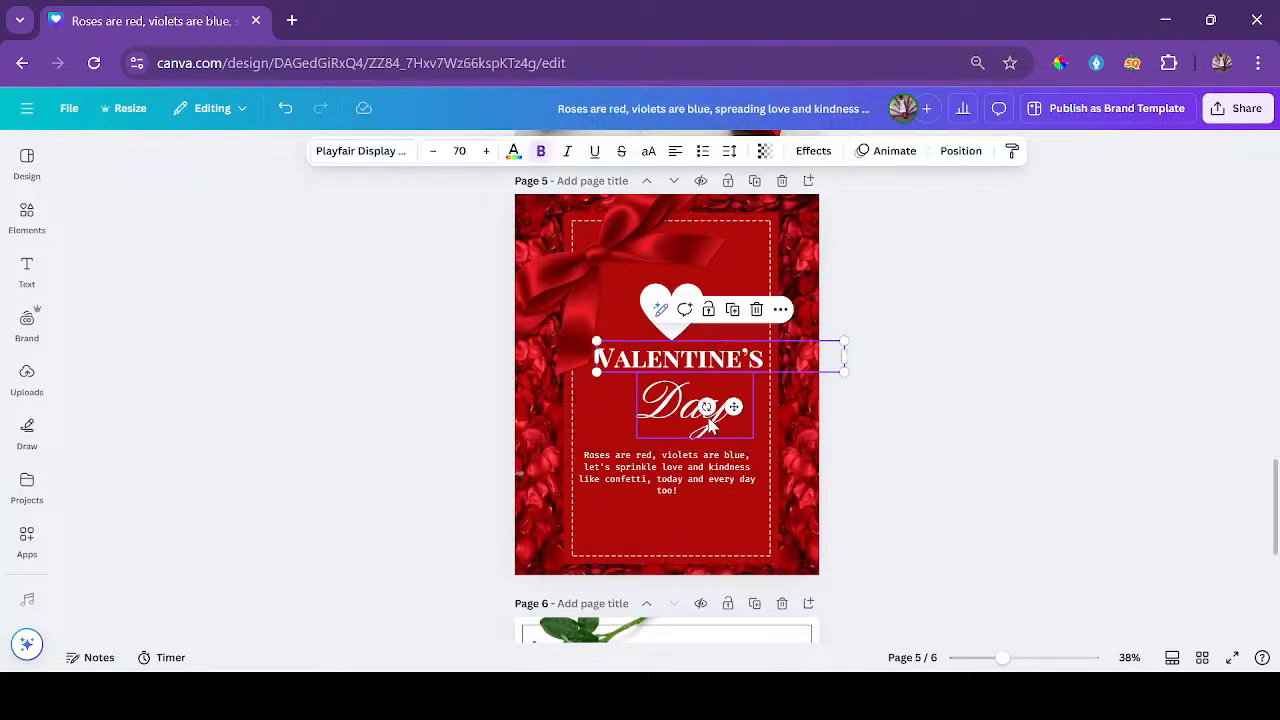
click(731, 412)
click(731, 402)
double_click(733, 405)
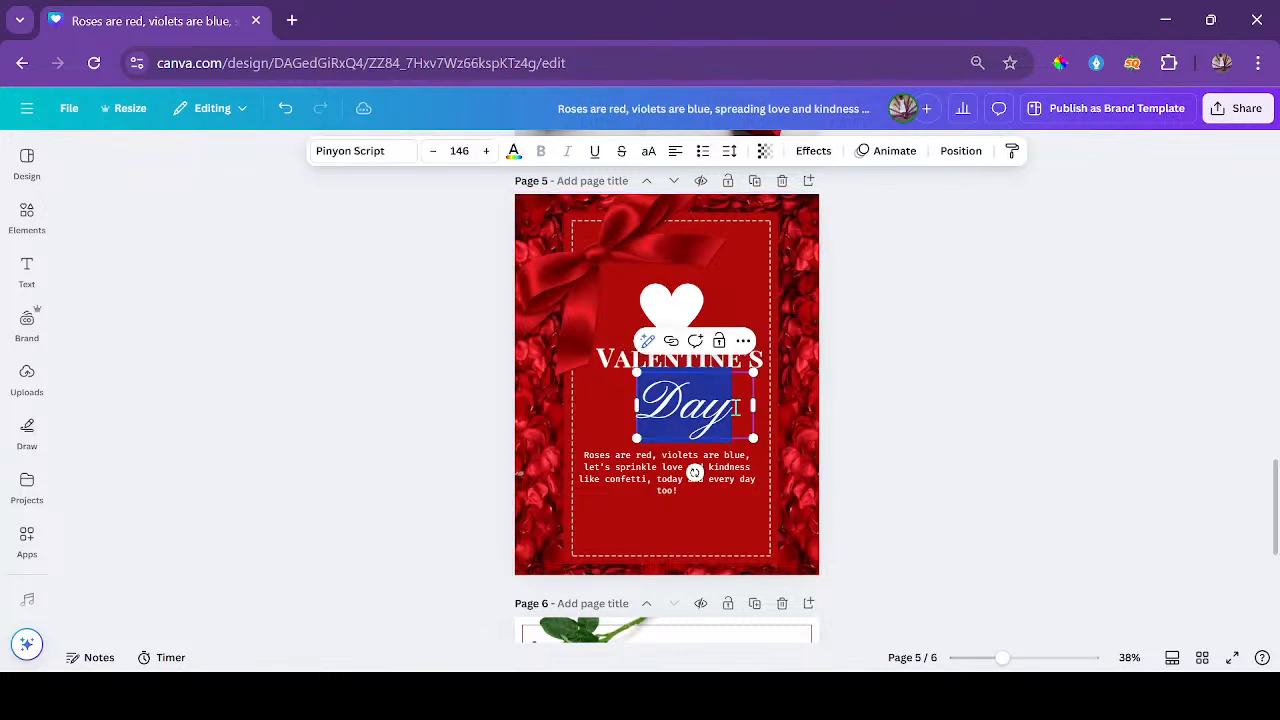
click(735, 407)
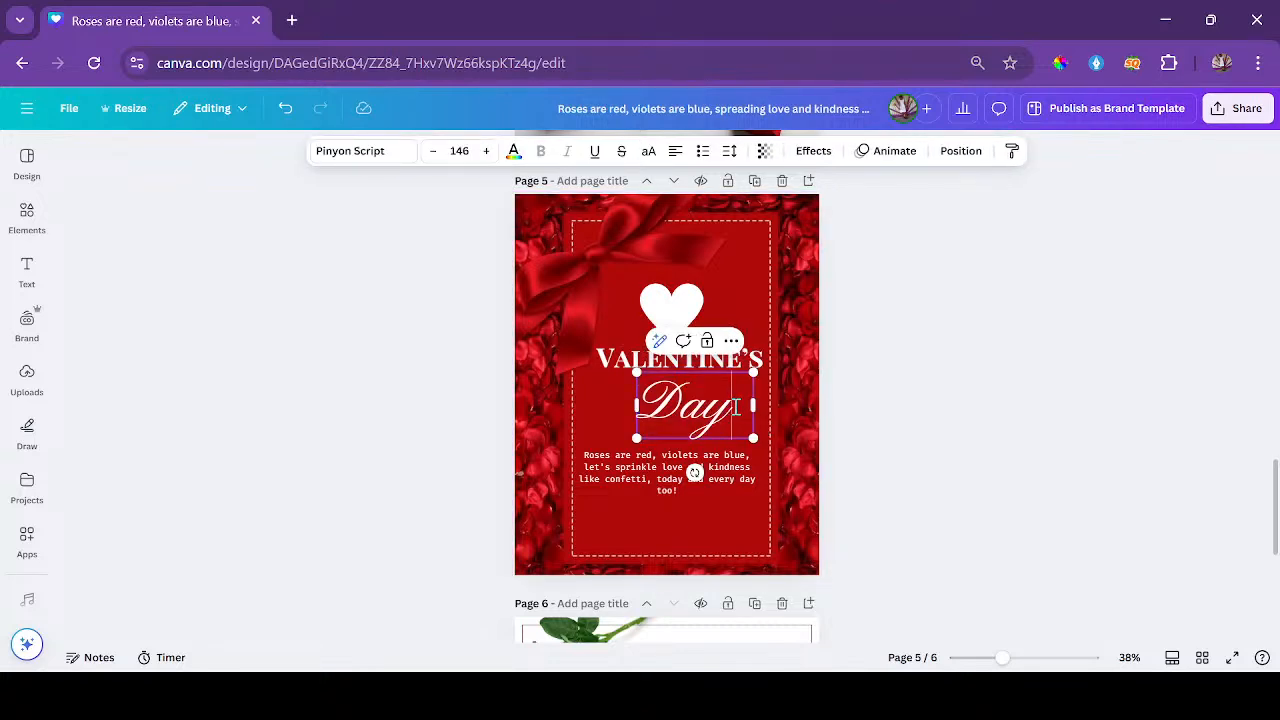
click(928, 401)
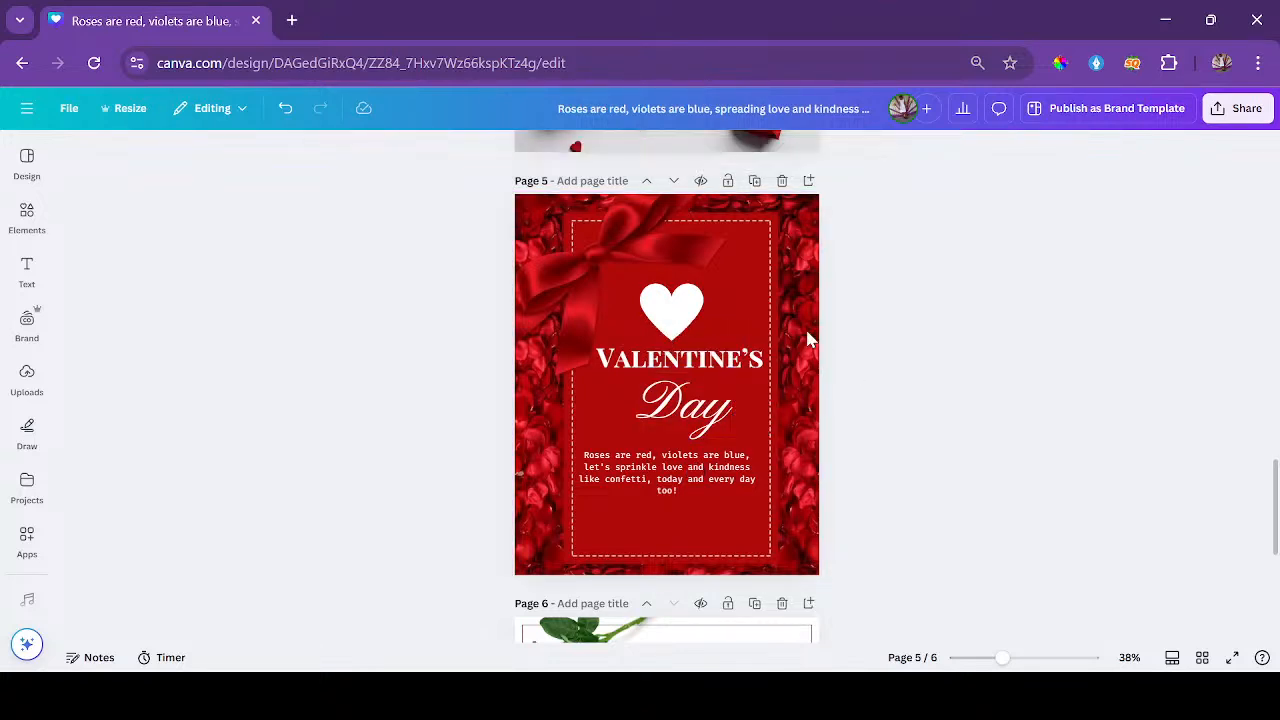
Detach the rose-petal image with the red bow from the background of page 5.
click(781, 313)
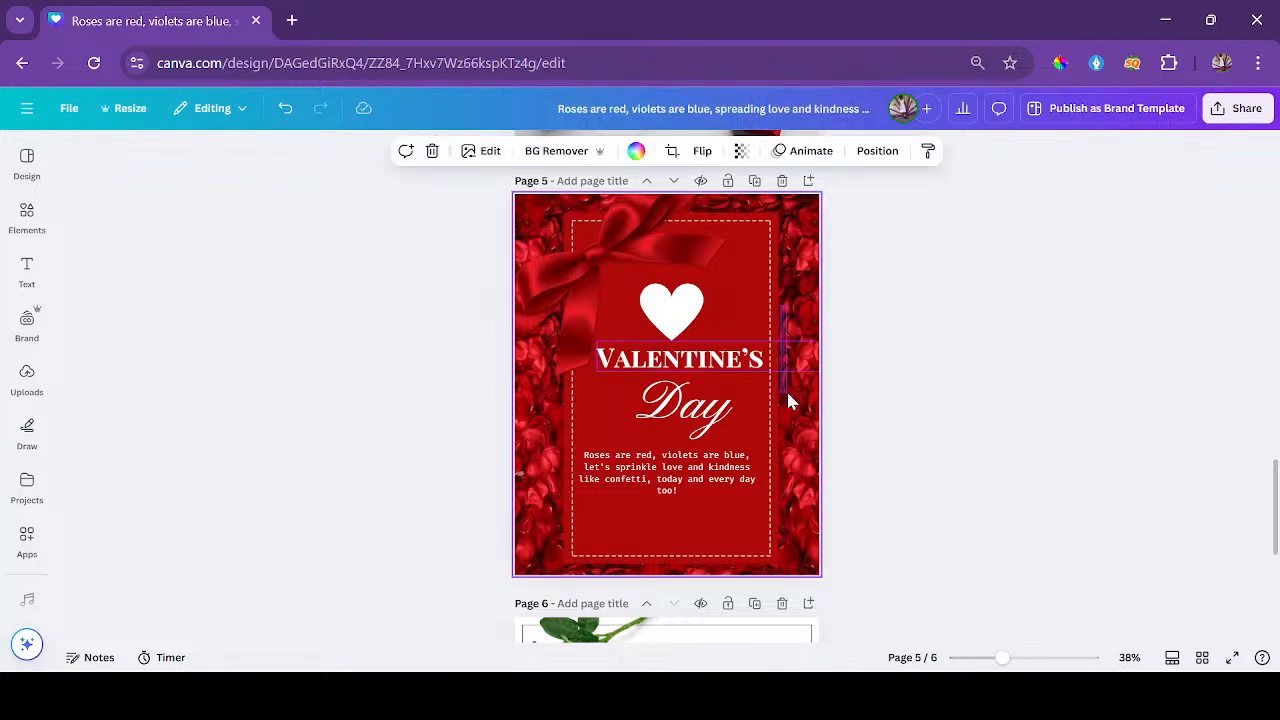
click(797, 357)
click(786, 258)
click(1000, 329)
click(784, 256)
right_click(789, 268)
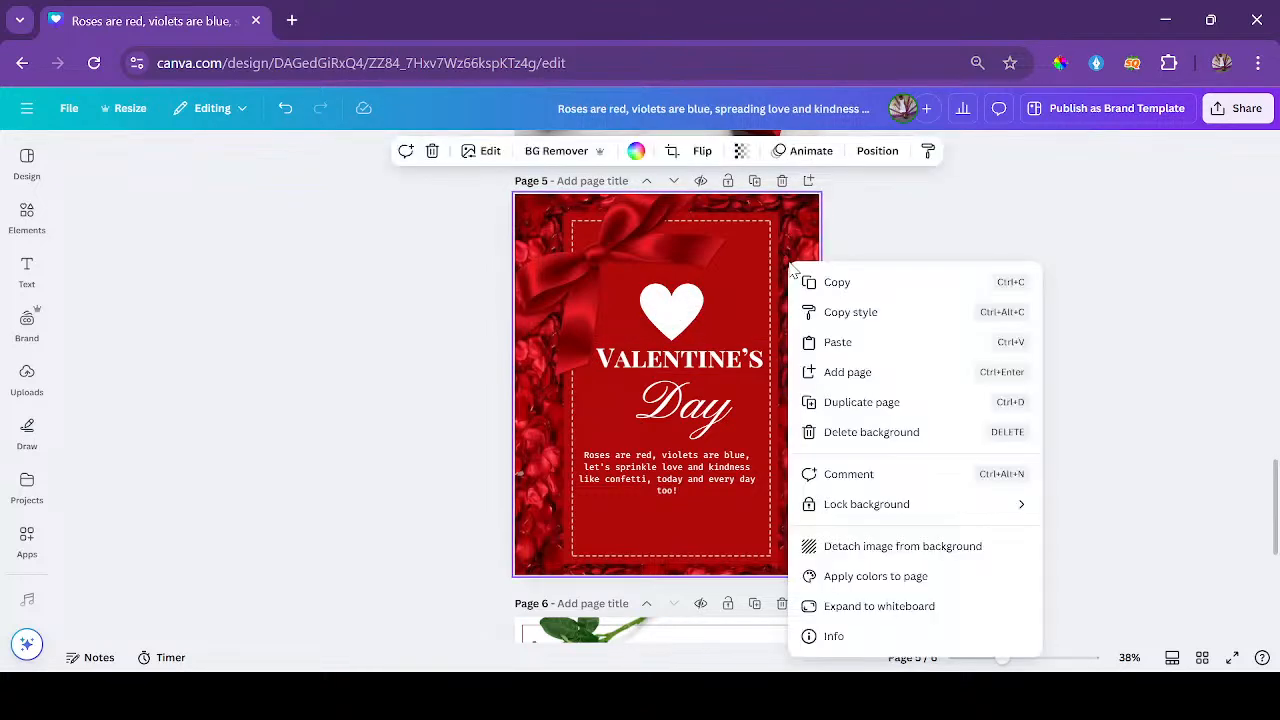
click(886, 548)
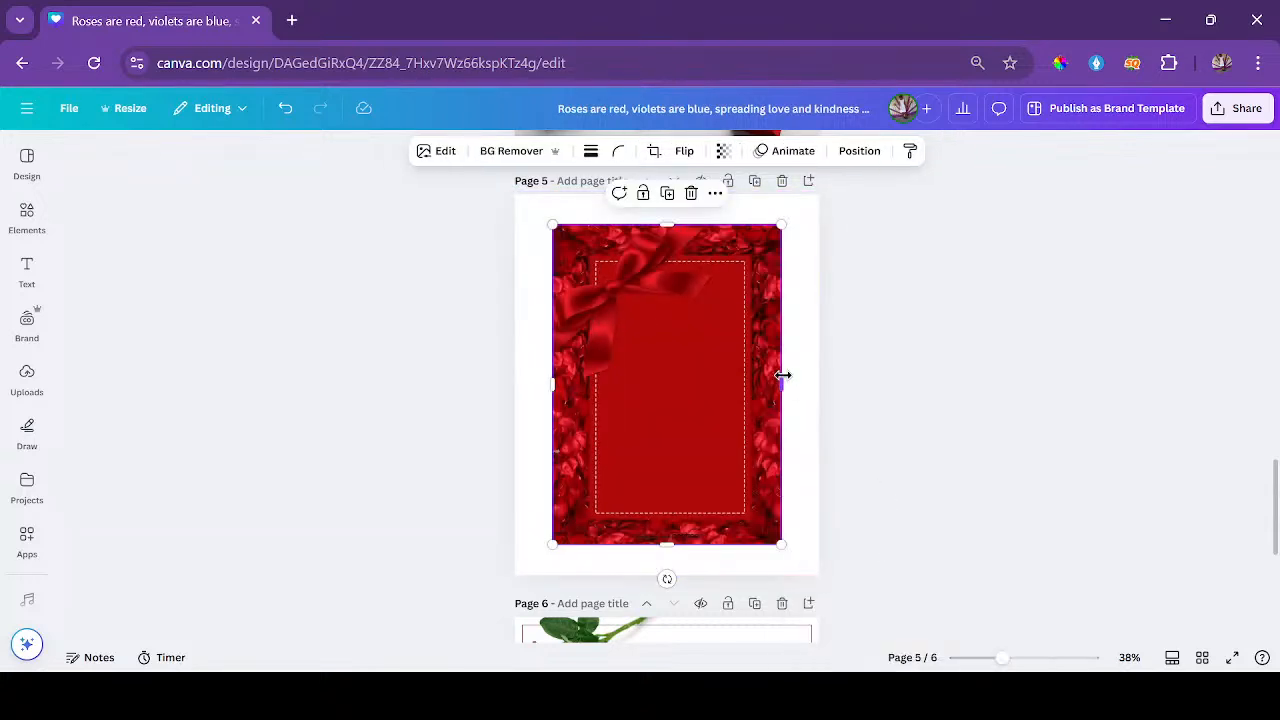
Shift the hidden "Day" text slightly on page 5, and undo both the move and the background detachment.
drag(695, 375, 664, 417)
click(658, 378)
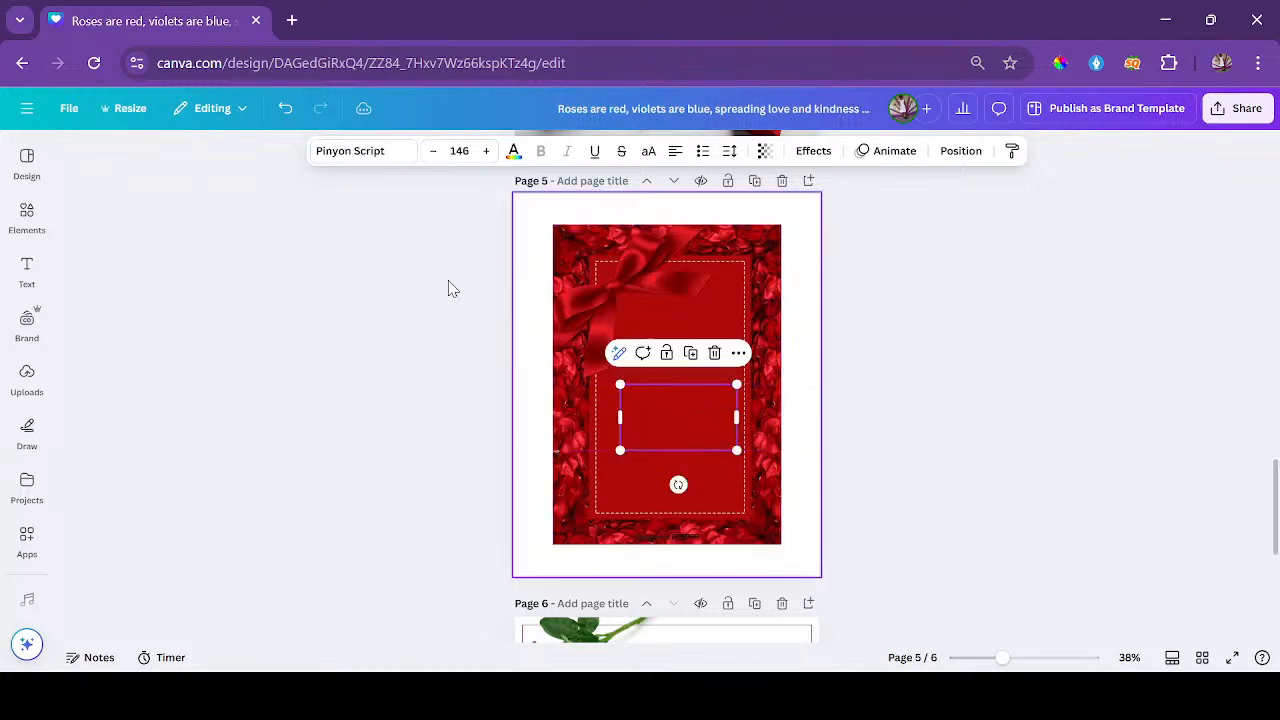
click(286, 110)
click(286, 110)
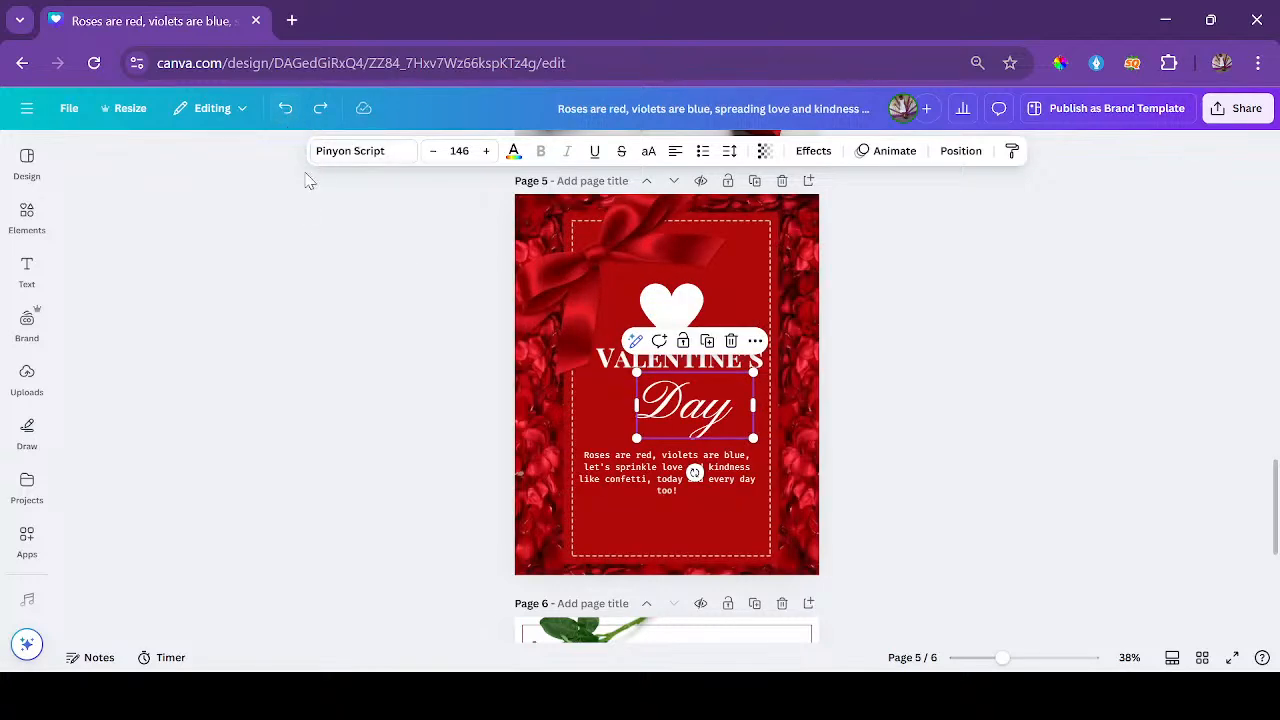
Detach the page 5 background image again, move it slightly upward, and undo both changes.
right_click(554, 252)
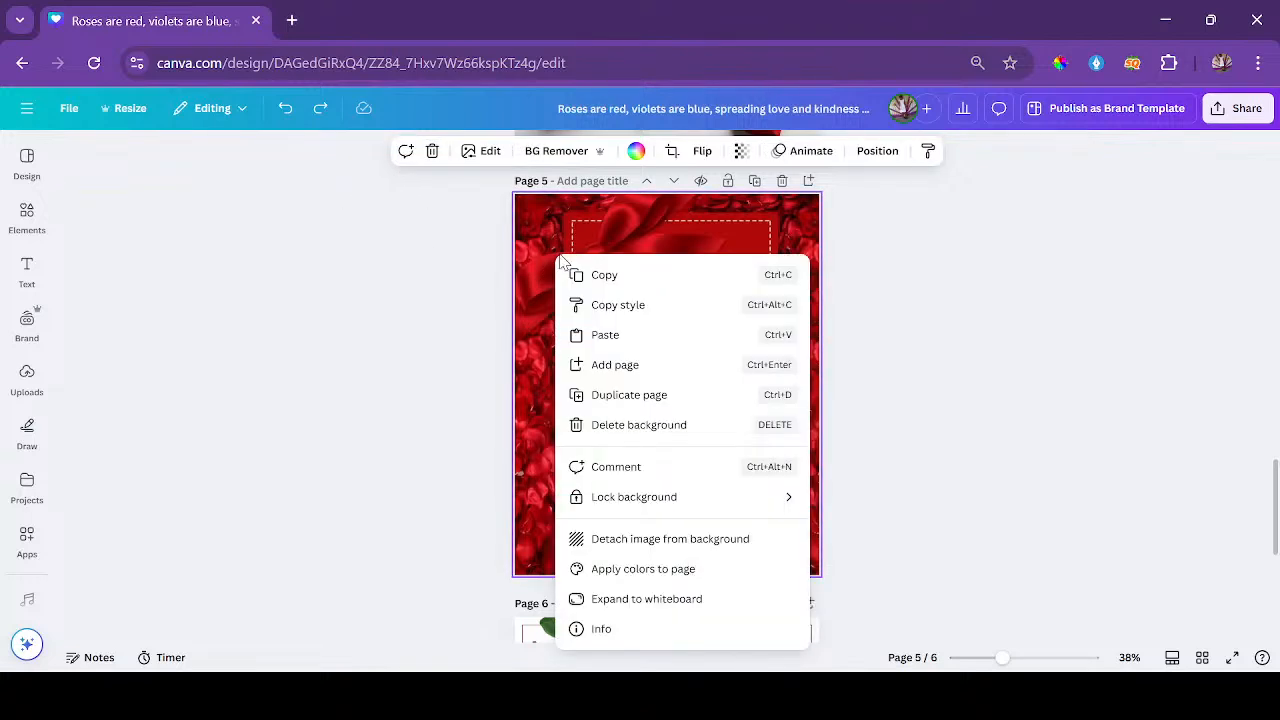
click(648, 538)
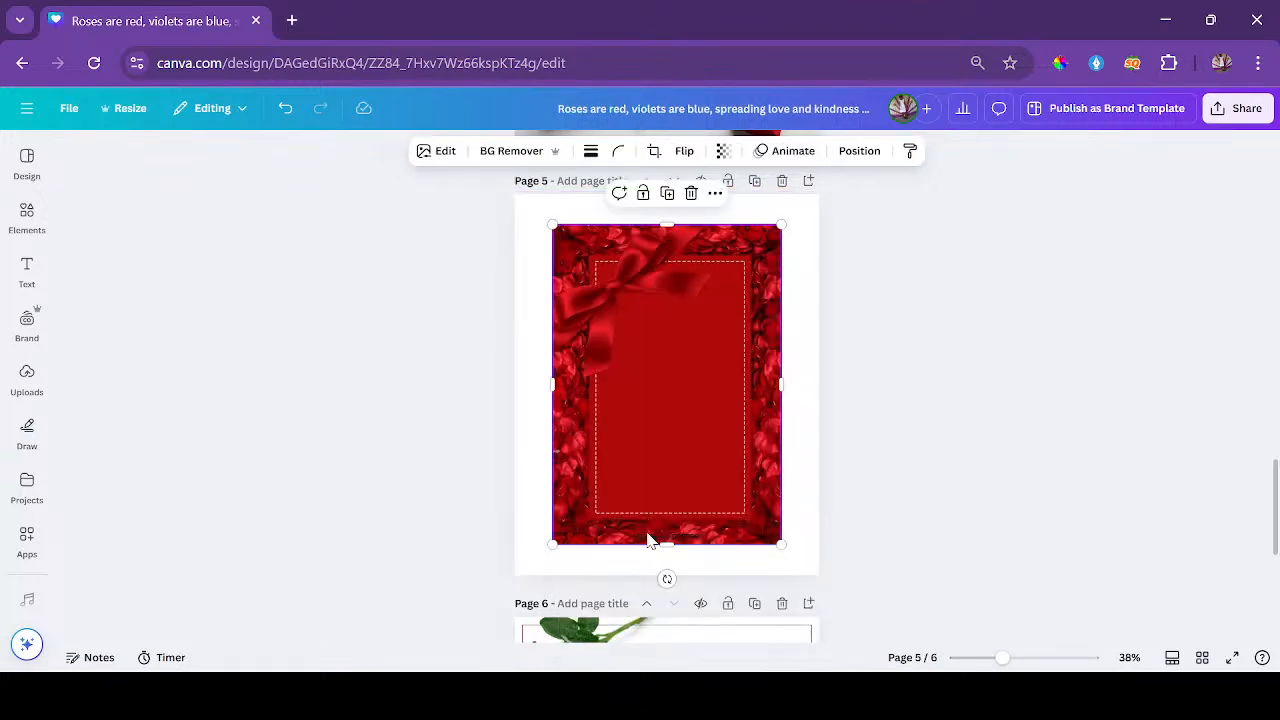
drag(566, 428, 543, 400)
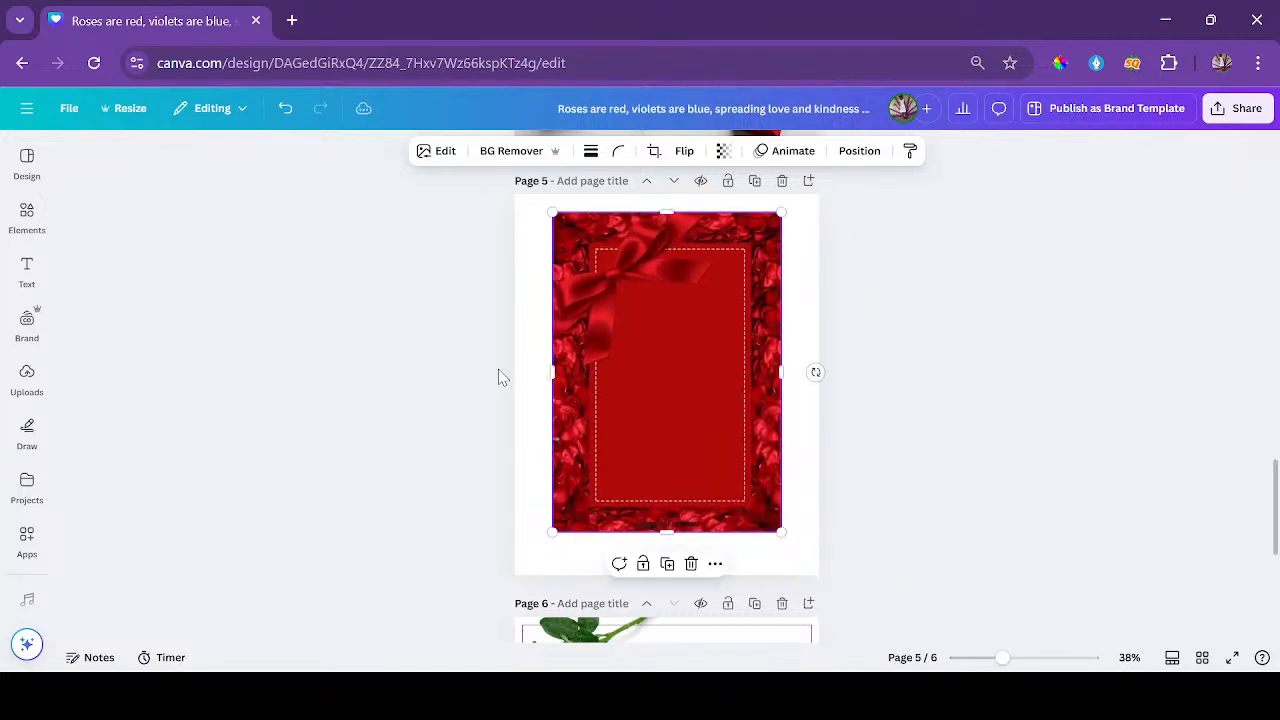
click(285, 108)
click(285, 108)
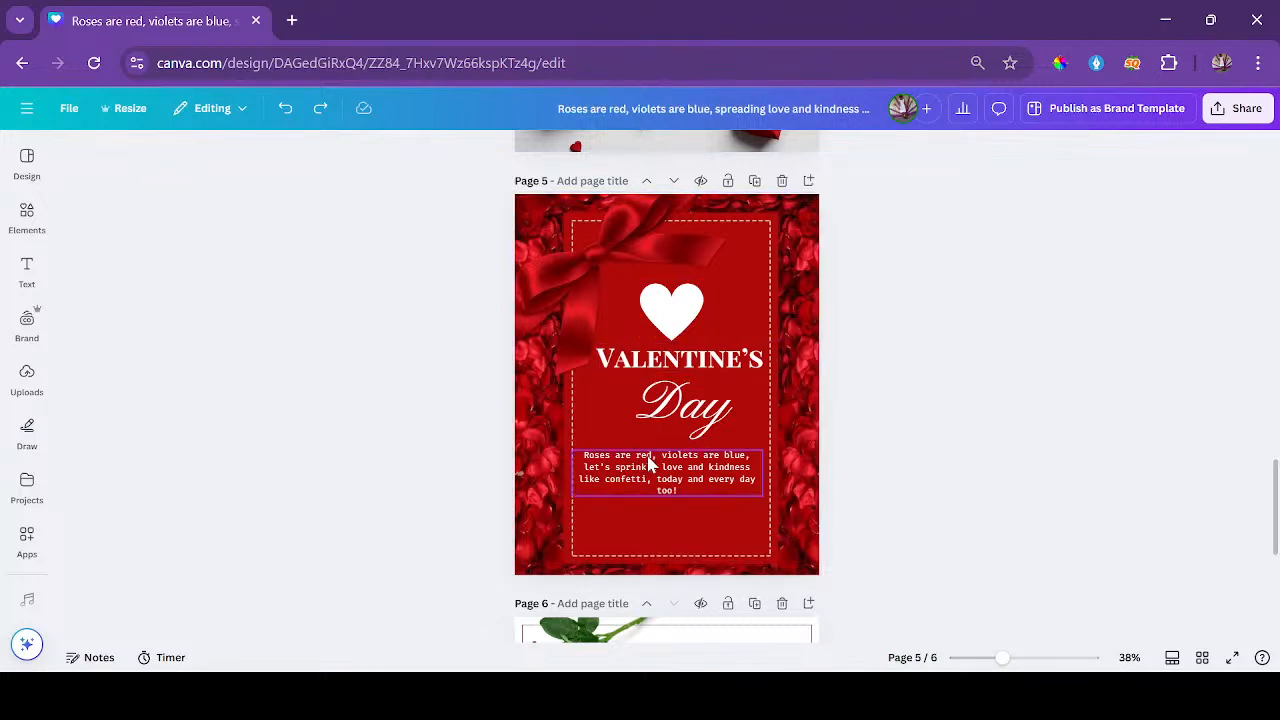
Recolor the heart and the "VALENTINE'S" heading on page 5 to the red document color #d60505.
click(672, 302)
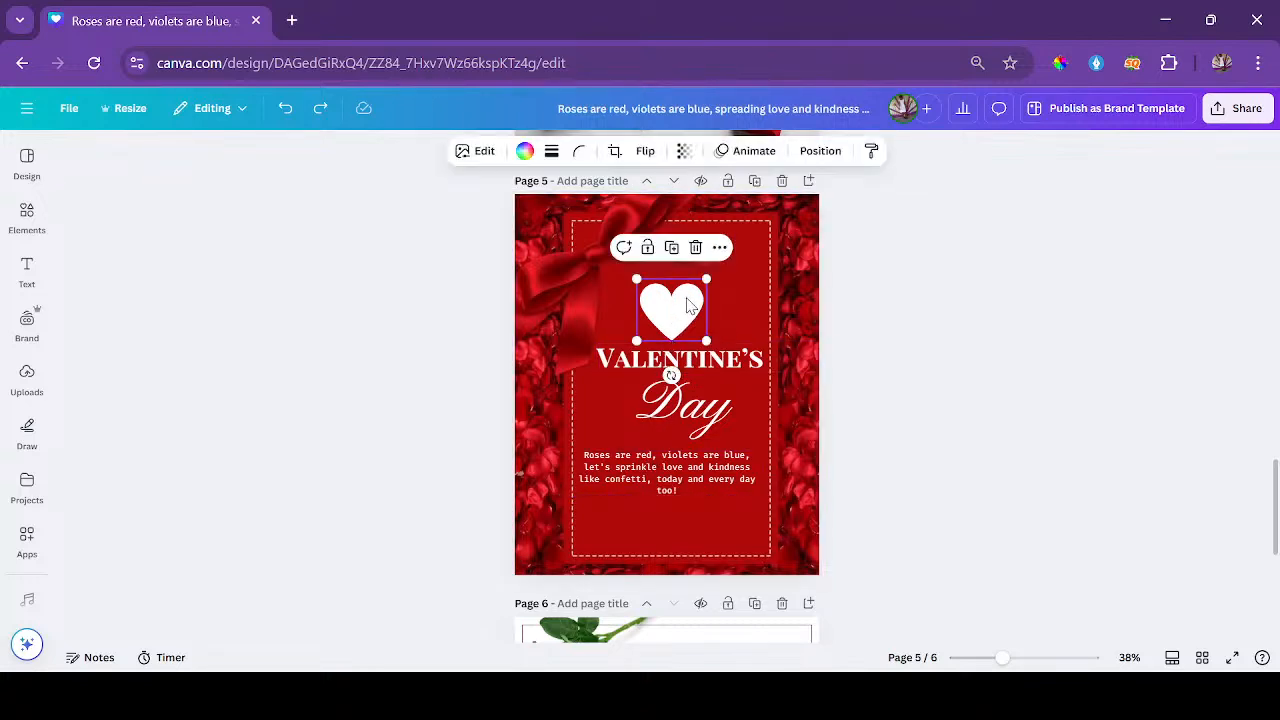
click(523, 153)
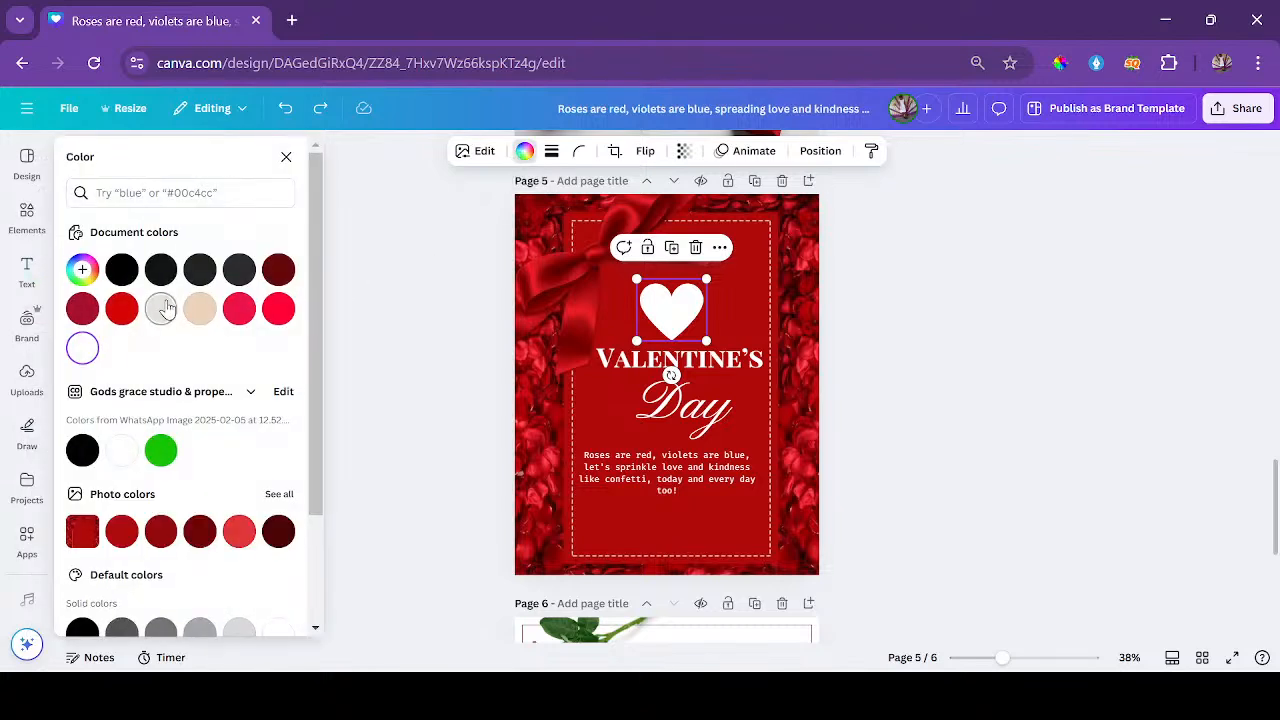
click(121, 309)
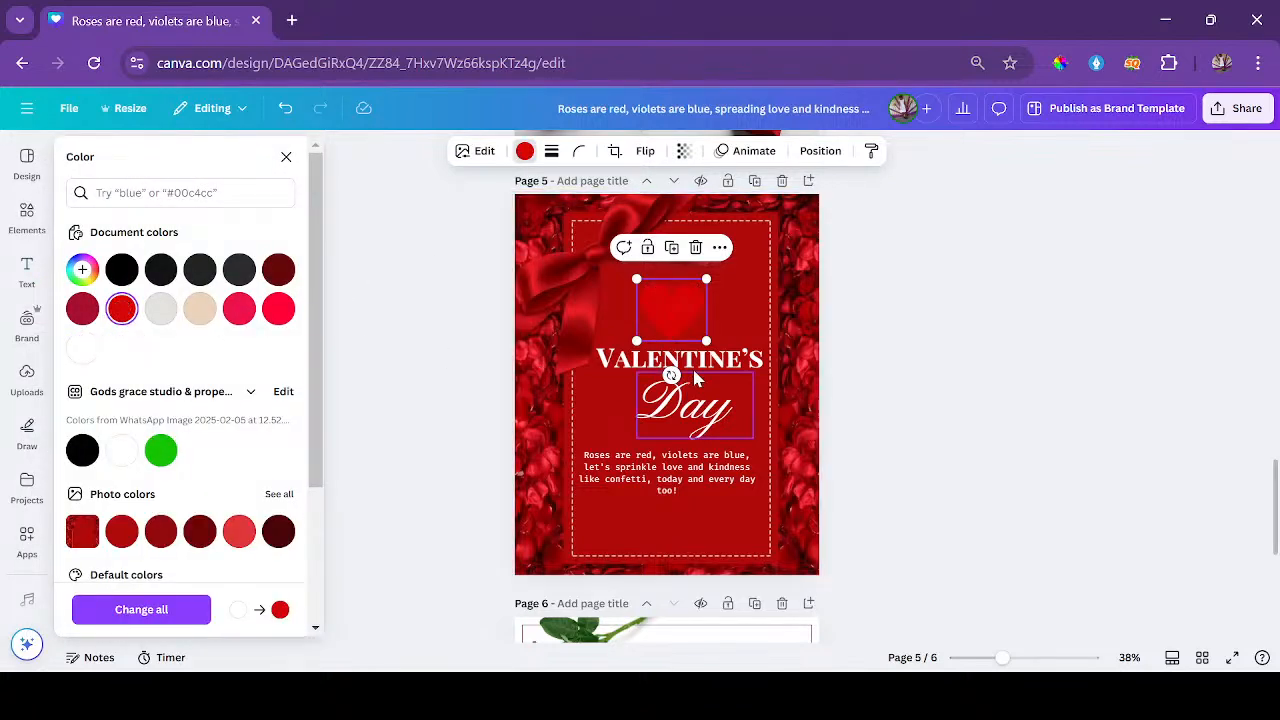
click(703, 370)
click(513, 151)
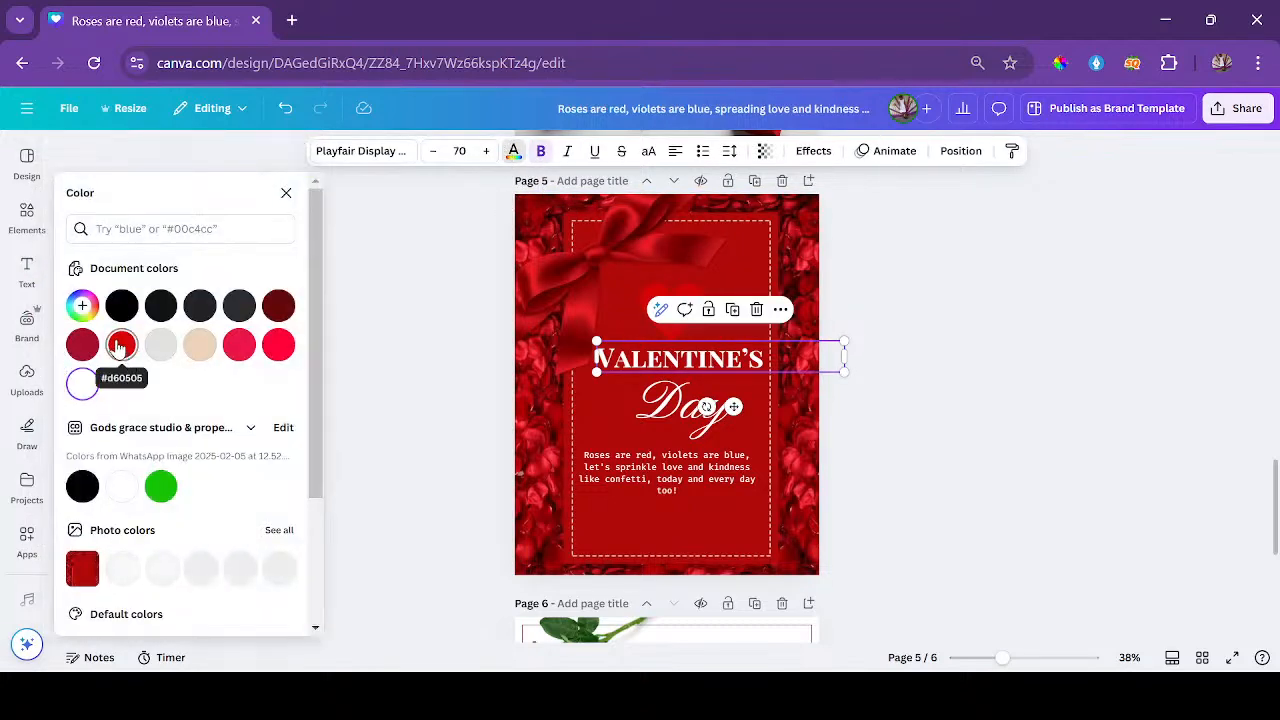
click(121, 344)
Set the "Day" text and the "Roses are red" verse on page 5 to the red document color #d60505.
click(693, 418)
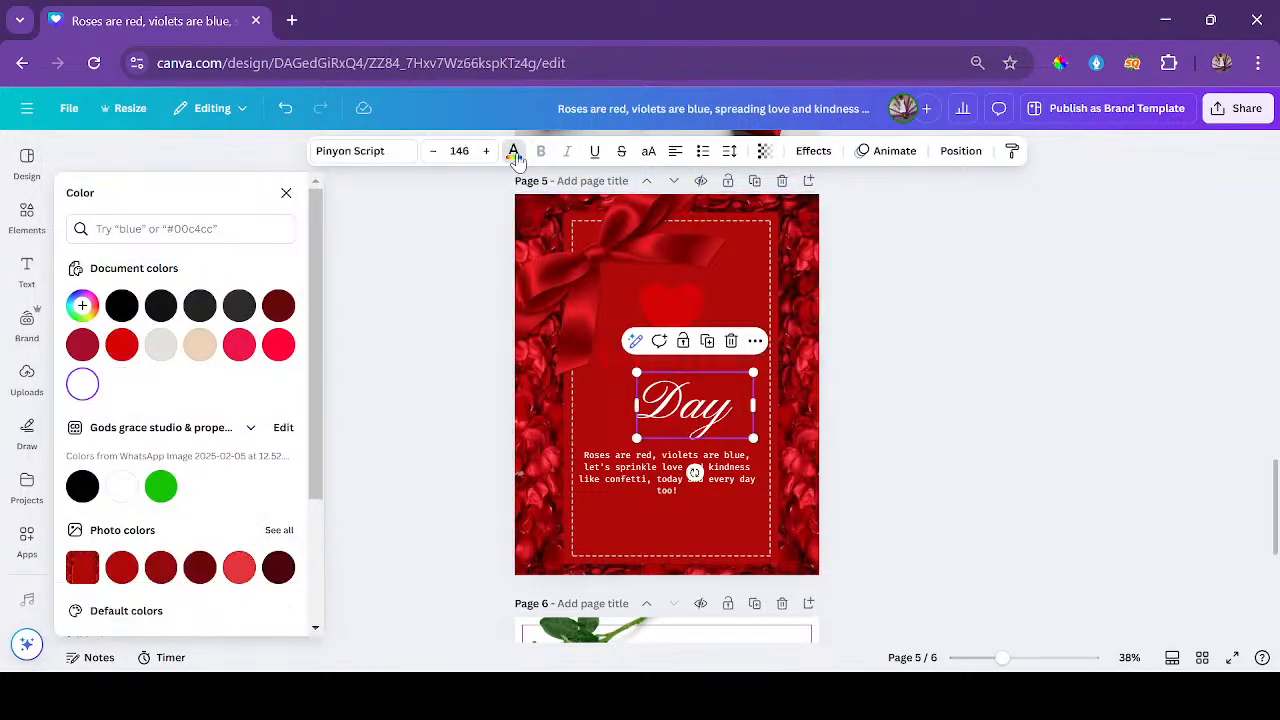
click(513, 151)
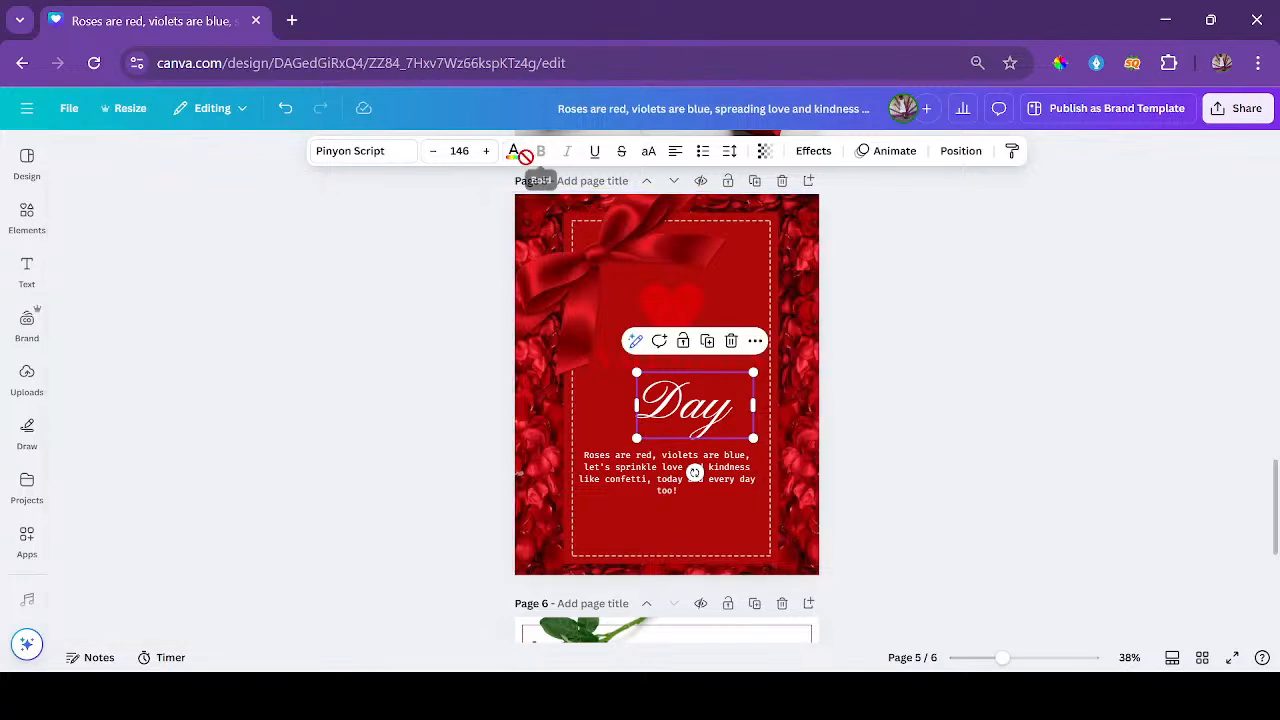
click(513, 151)
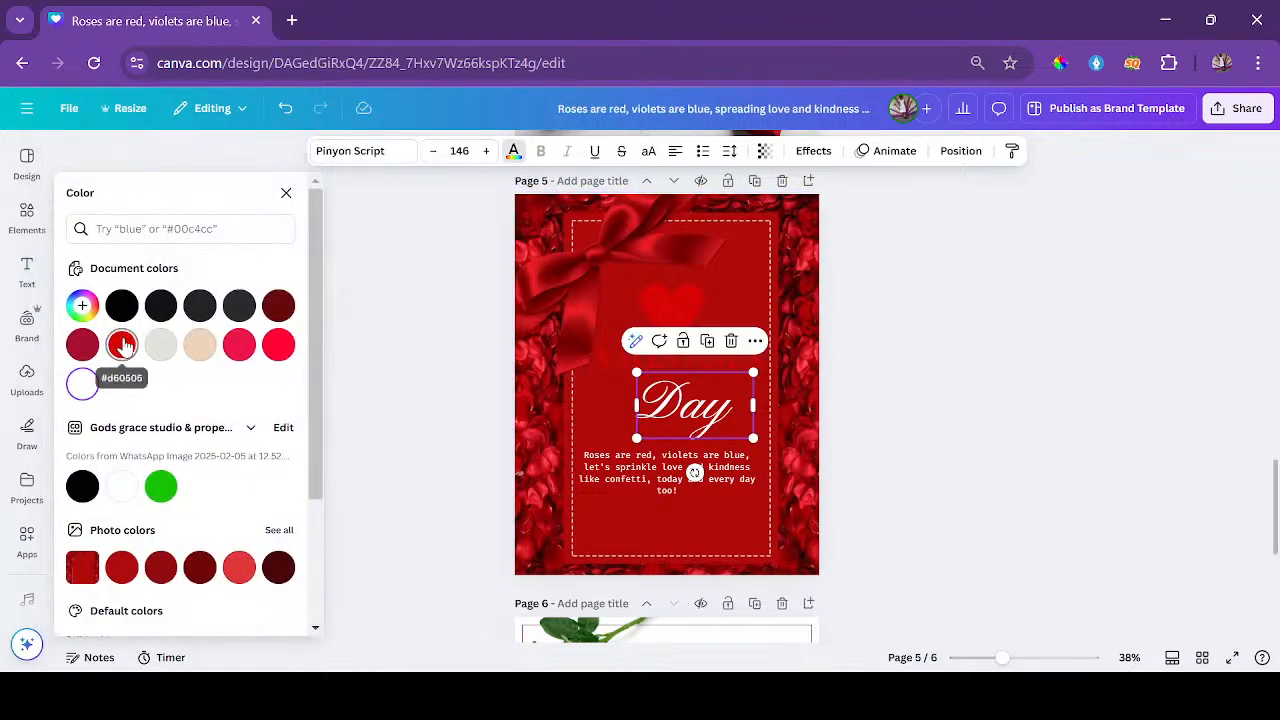
click(121, 344)
click(615, 457)
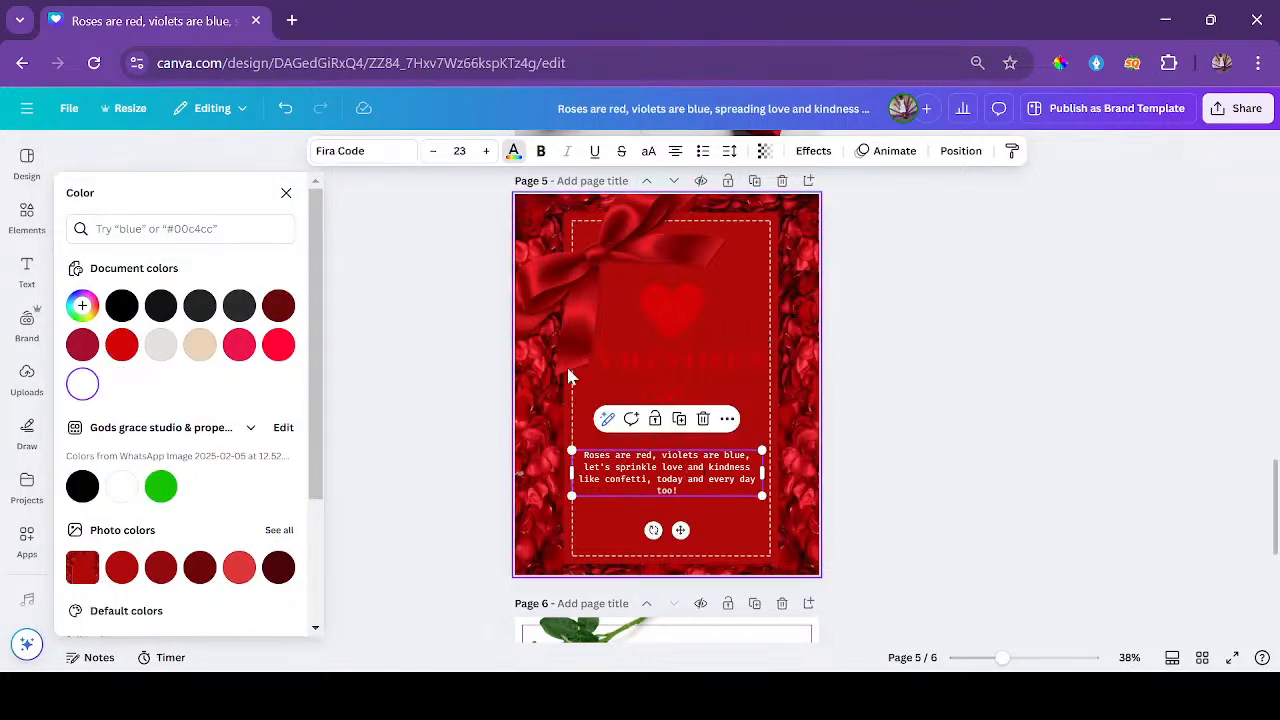
click(513, 151)
click(513, 151)
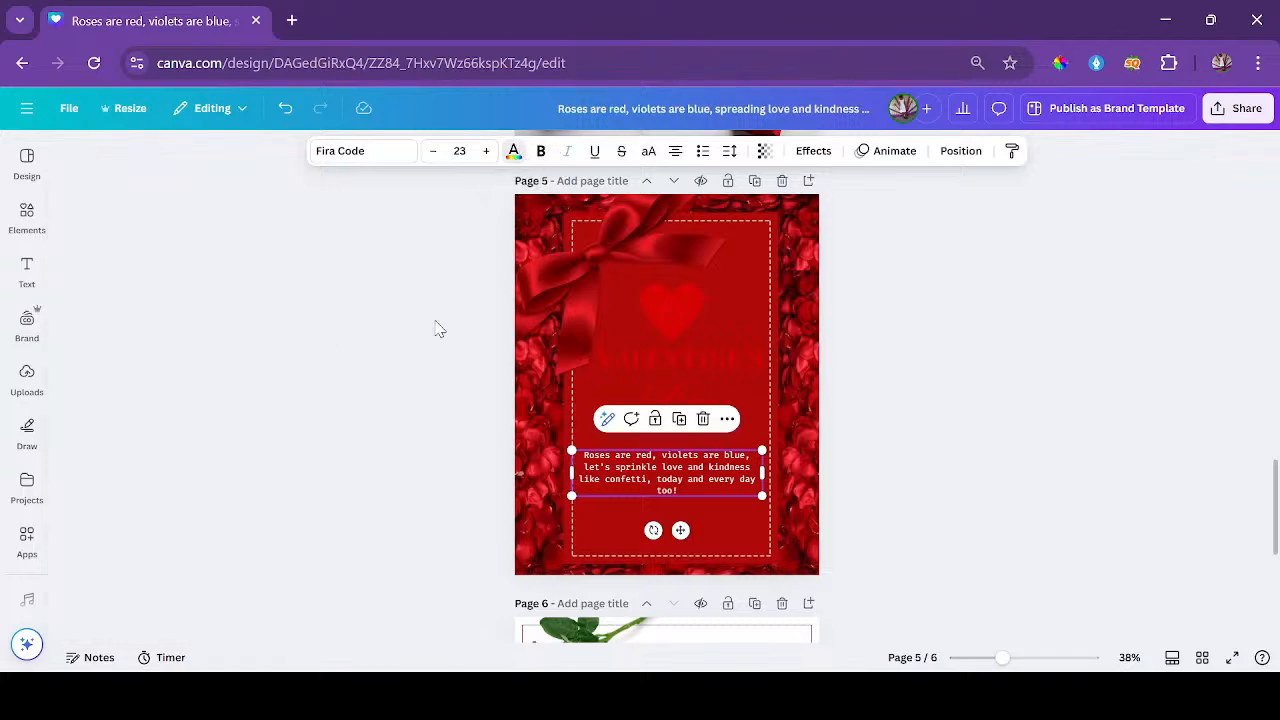
click(121, 344)
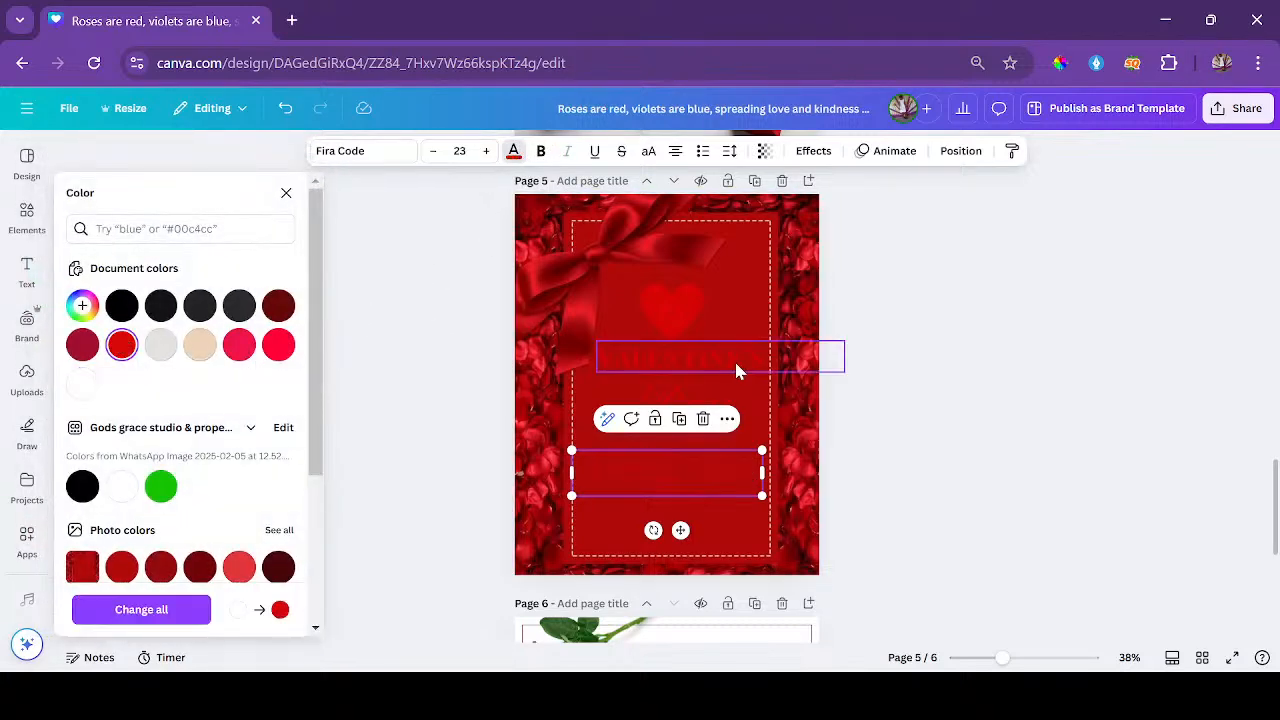
Detach the rose-petal image from page 5's background, slide it aside to uncover the text, and move it back onto the page.
right_click(800, 265)
click(958, 210)
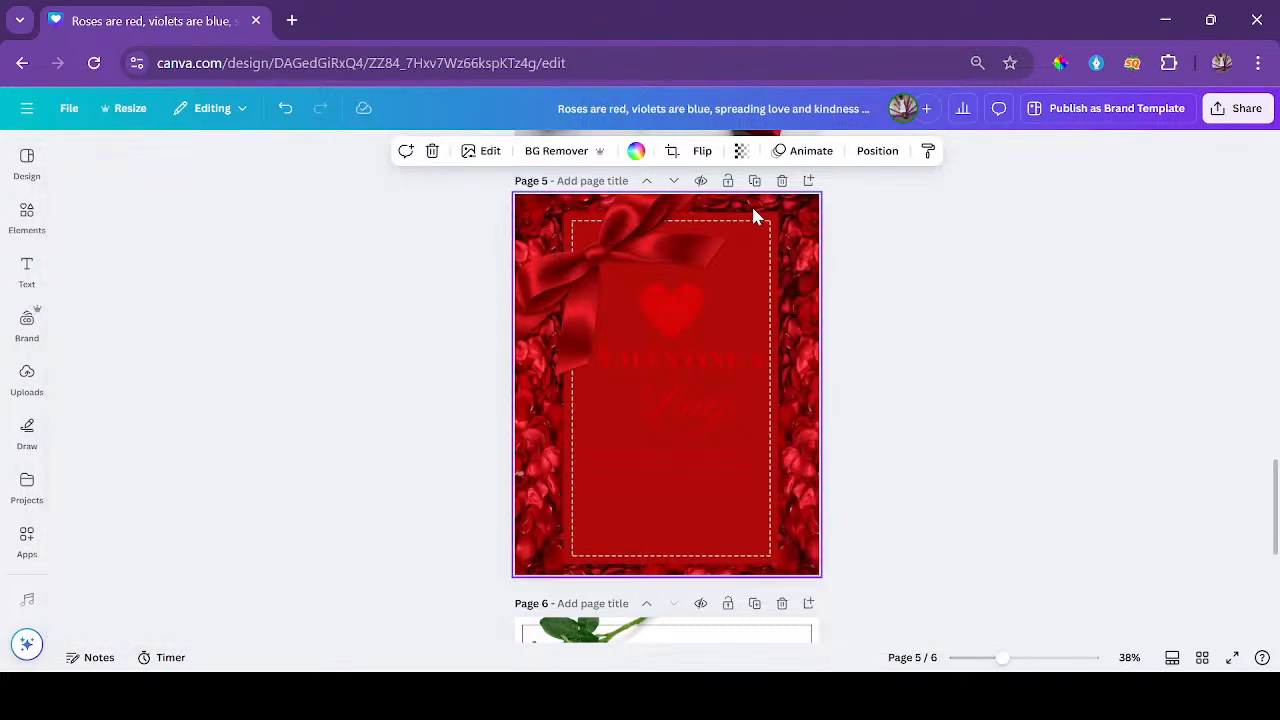
right_click(796, 210)
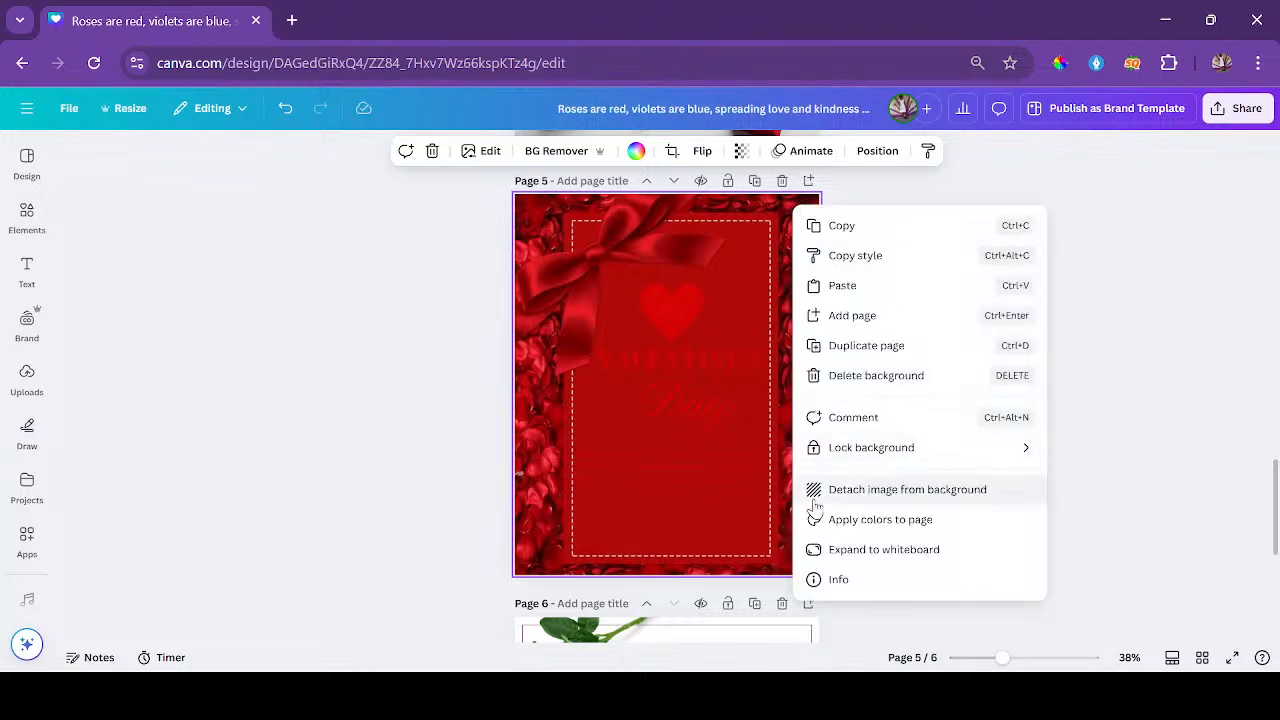
click(860, 494)
drag(757, 404, 913, 417)
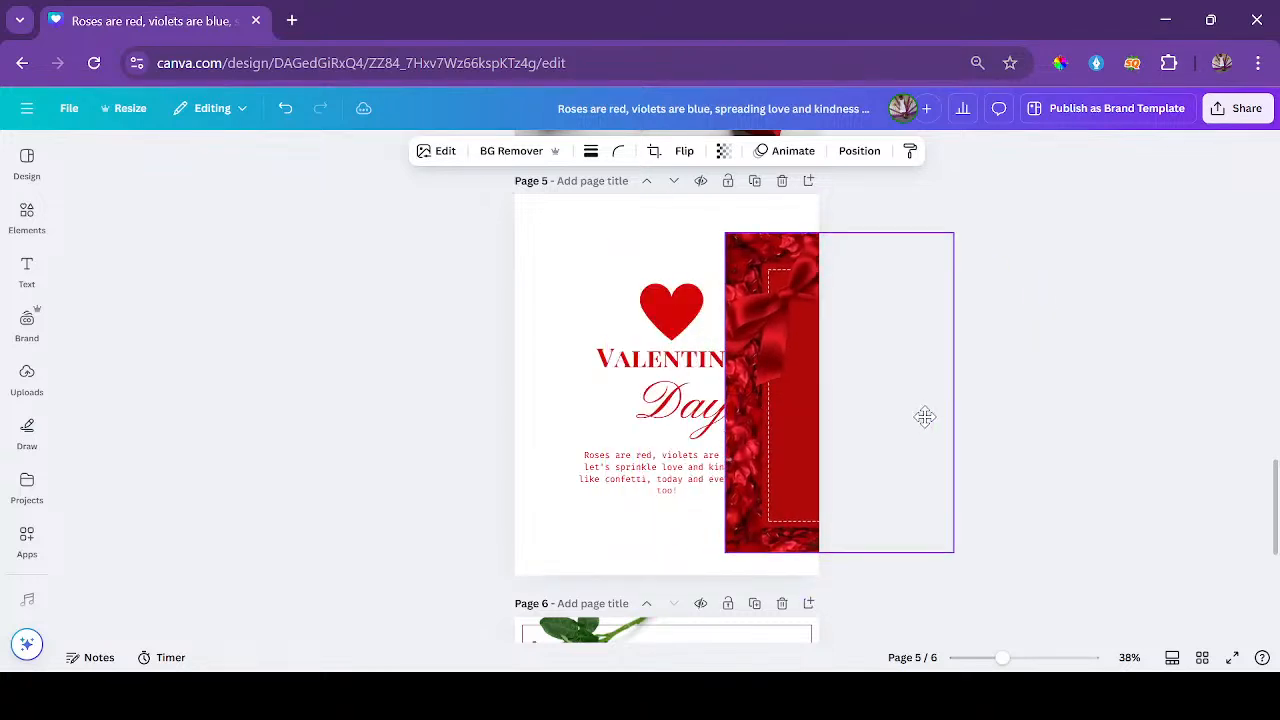
drag(925, 417, 754, 416)
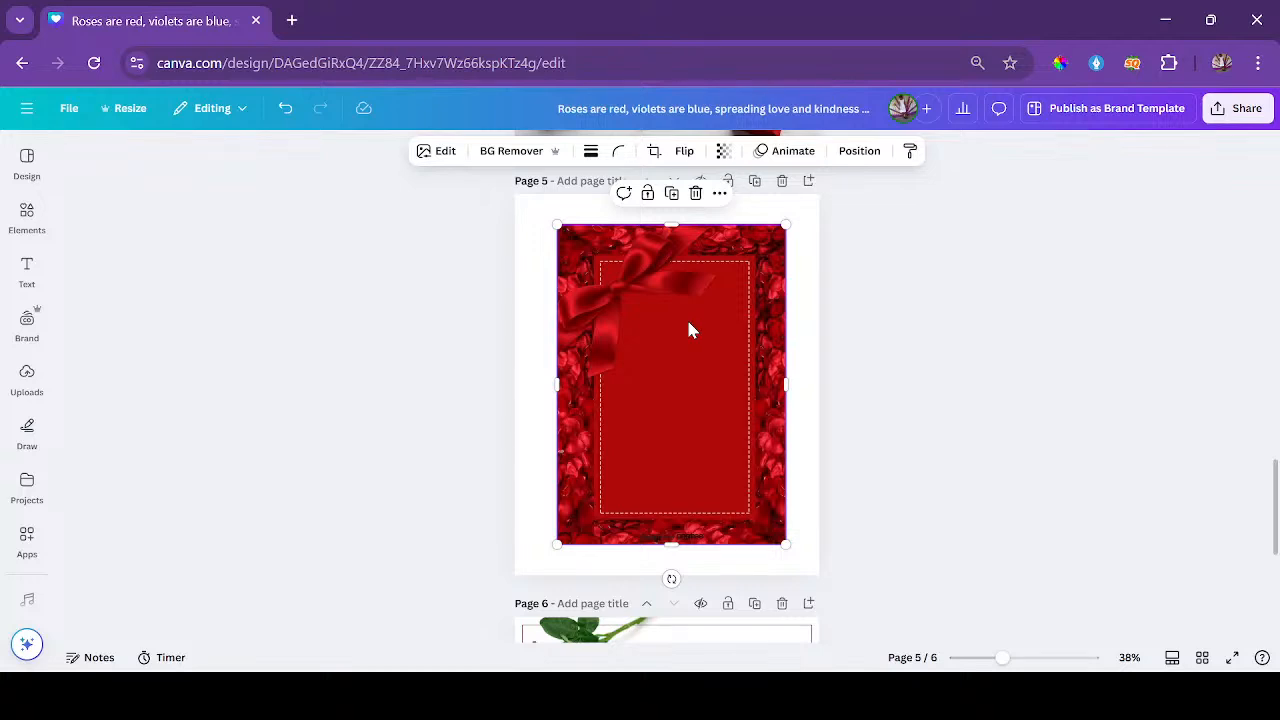
Search the elements library for "RED VALENTINE BACKGROUND".
click(27, 215)
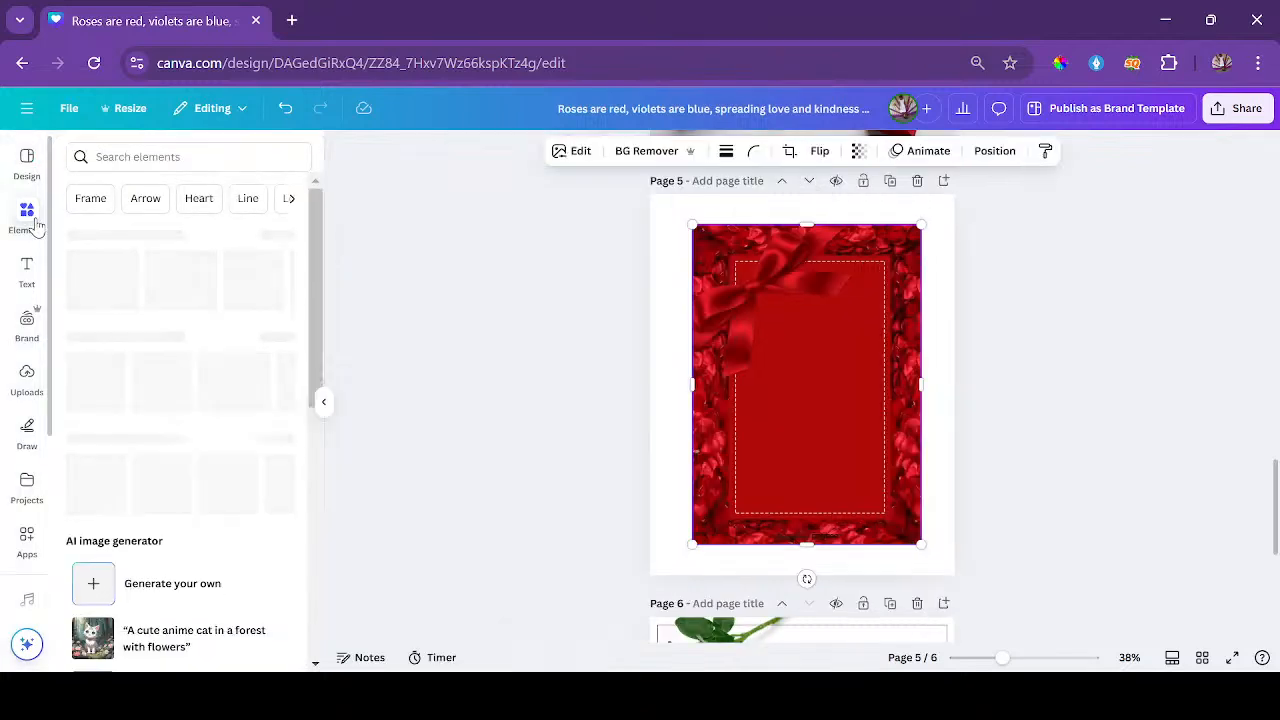
click(145, 156)
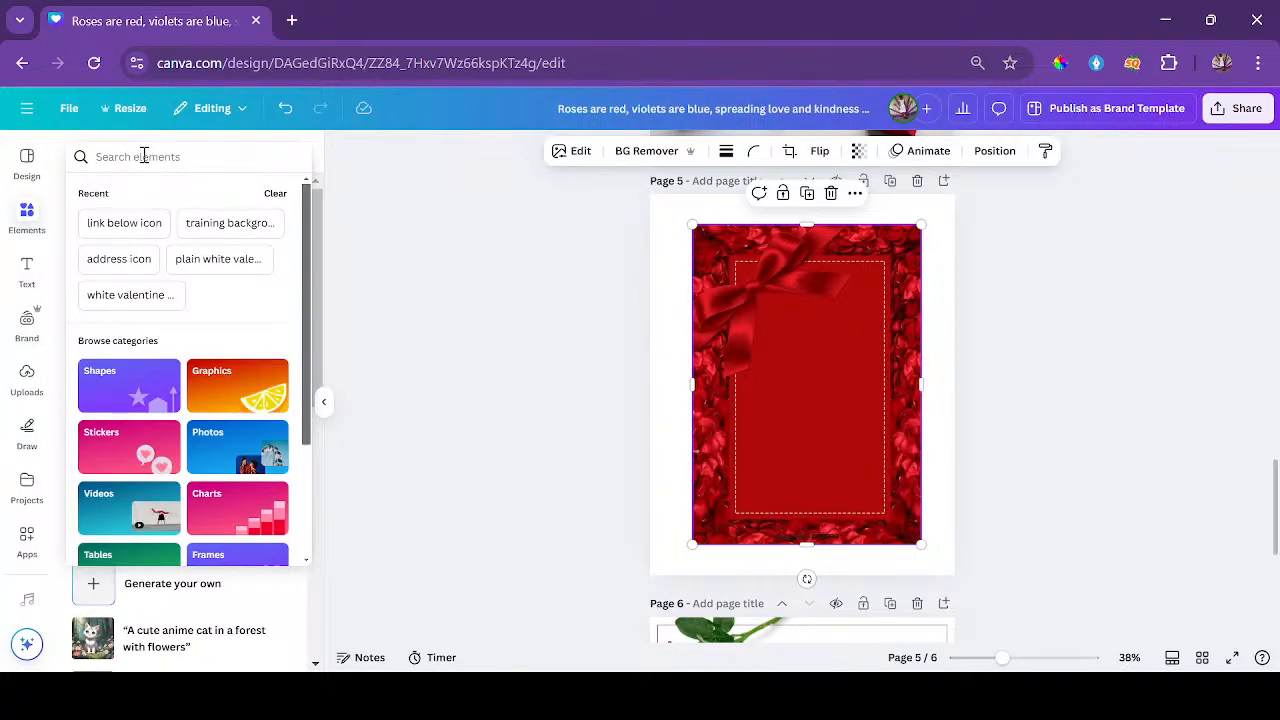
text(R)
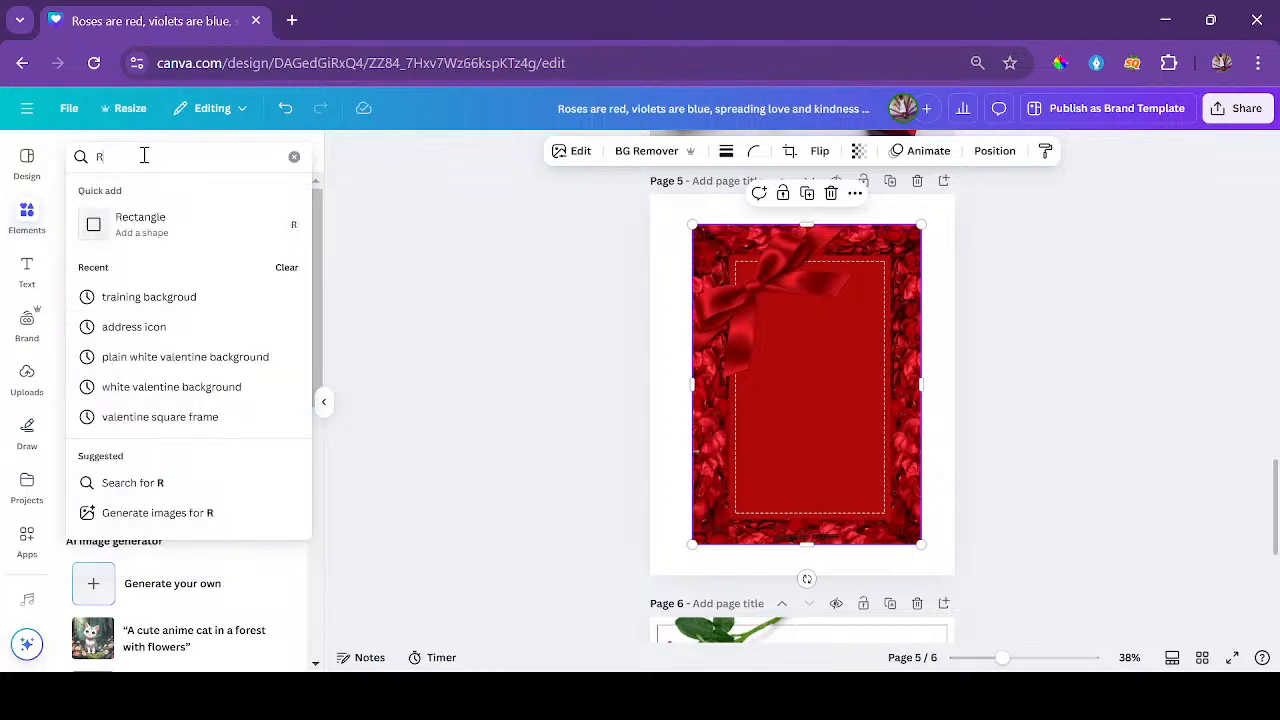
text(ED)
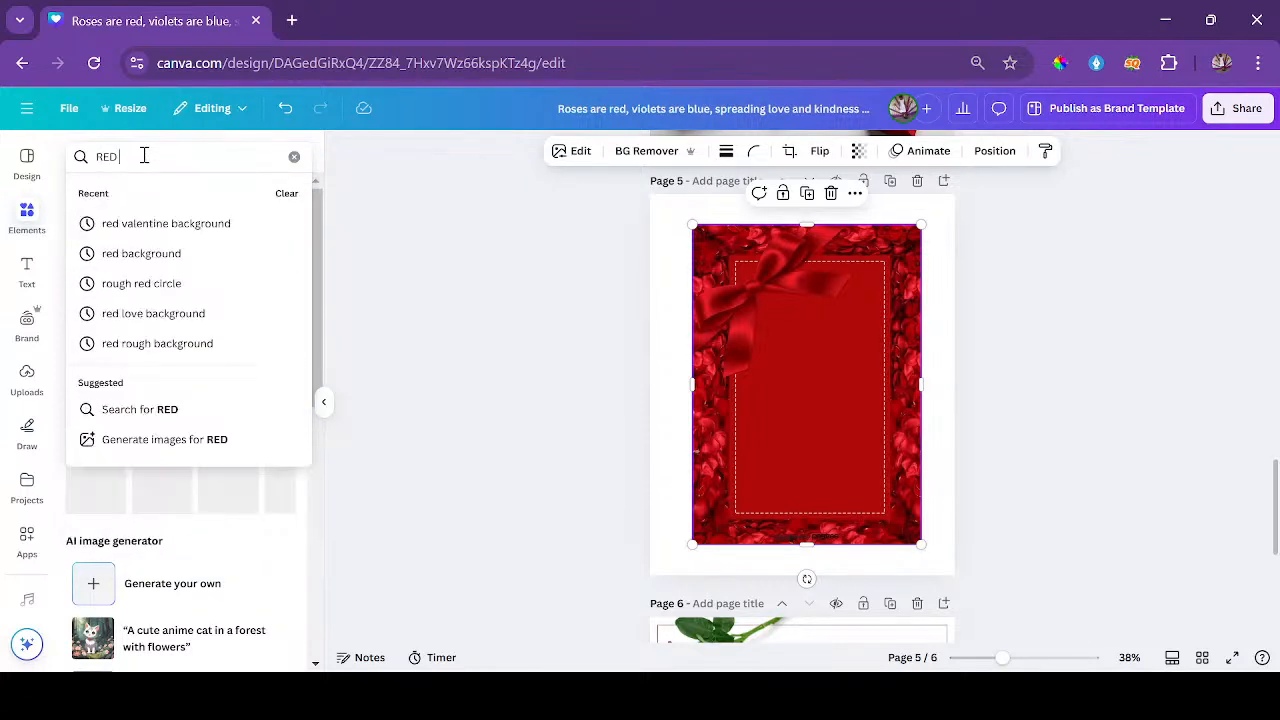
text( VA)
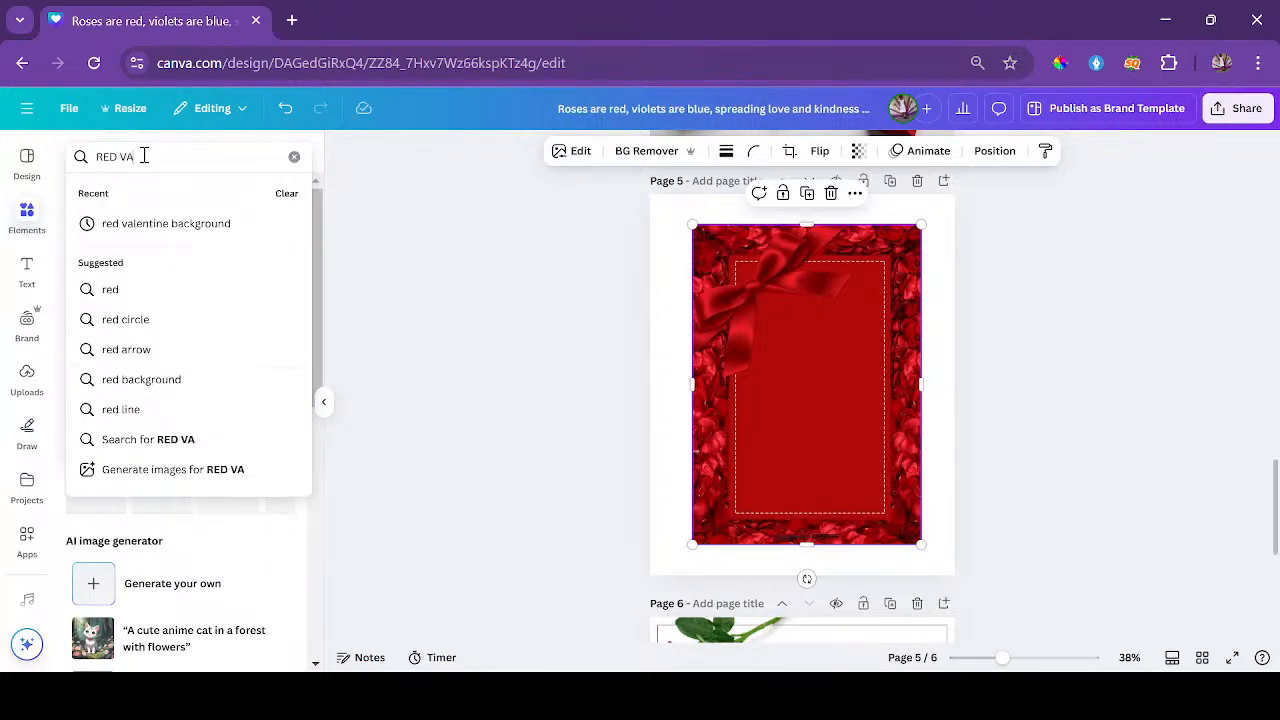
text(LENTIN)
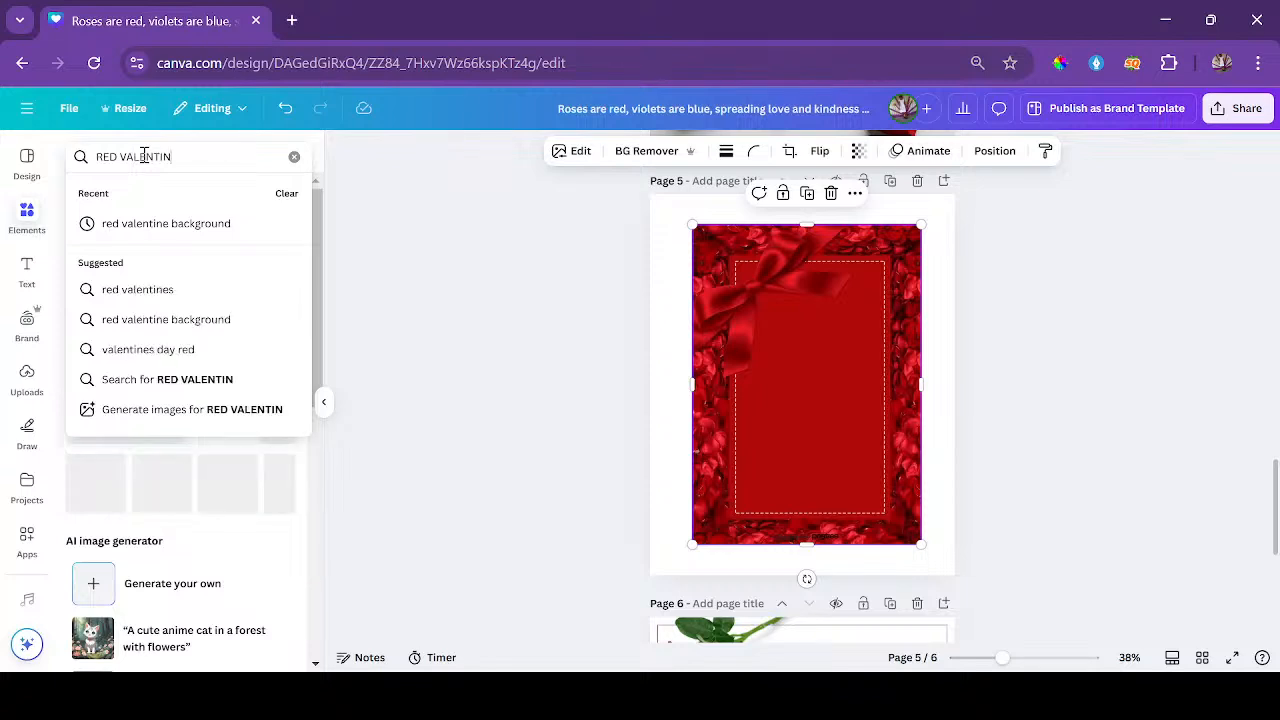
text(E BA)
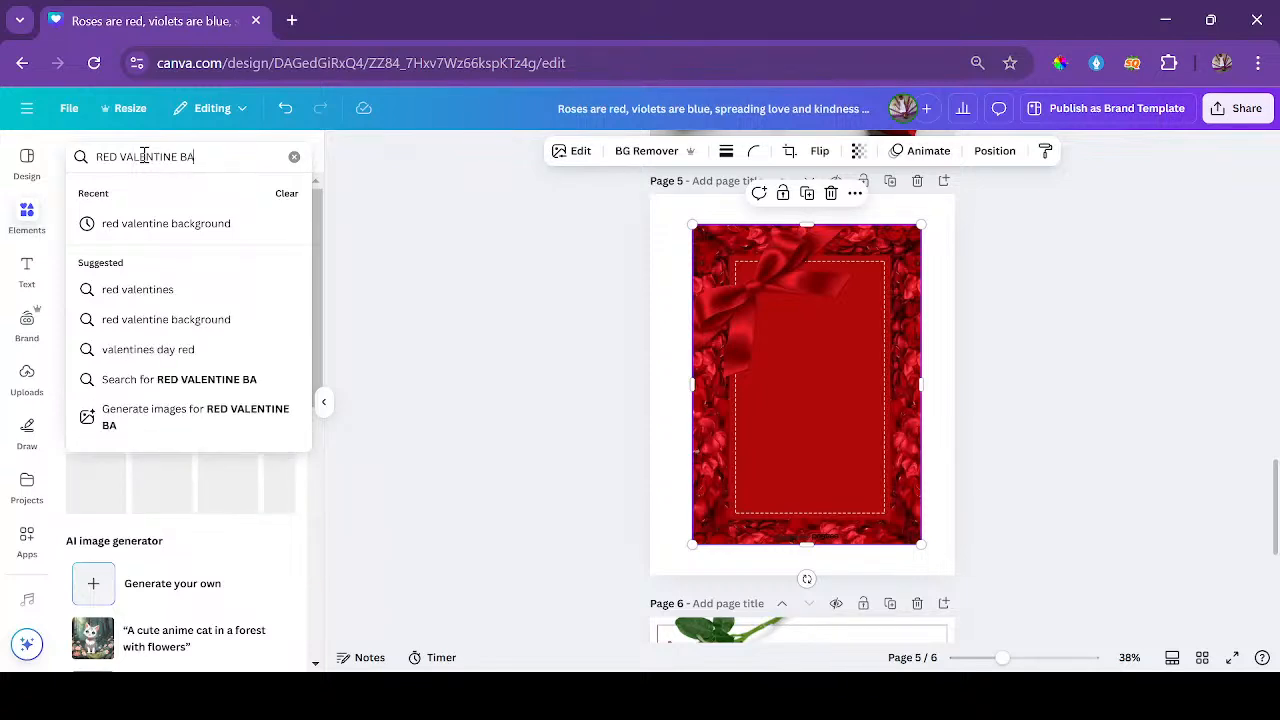
text(CKGROUND)
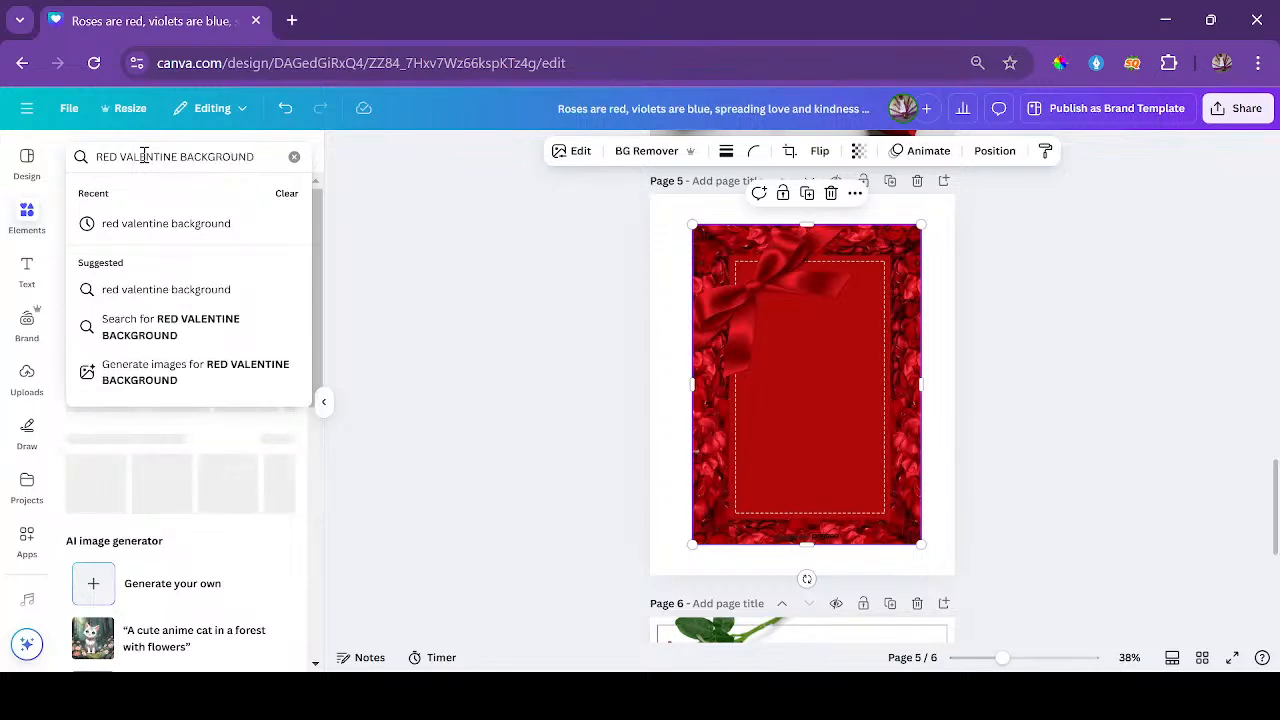
key(Return)
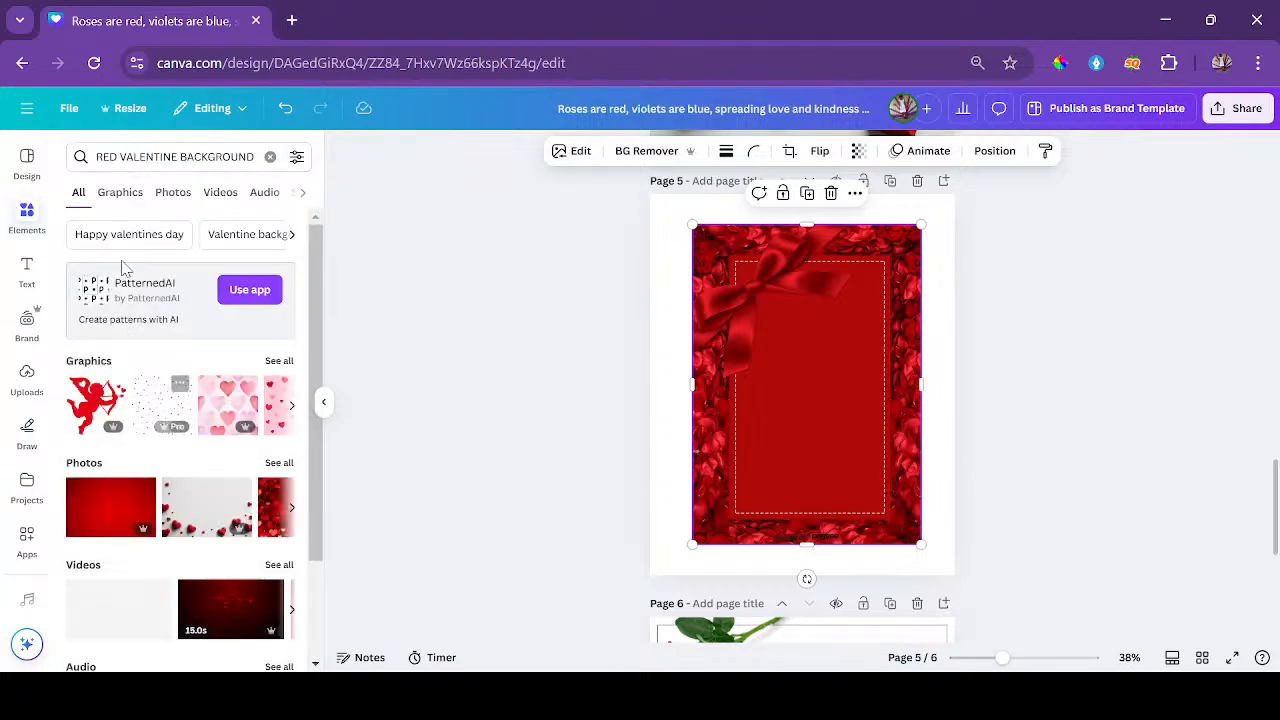
Browse the graphics and photo results for a red background and add the red satin fabric photo to page 5.
click(131, 206)
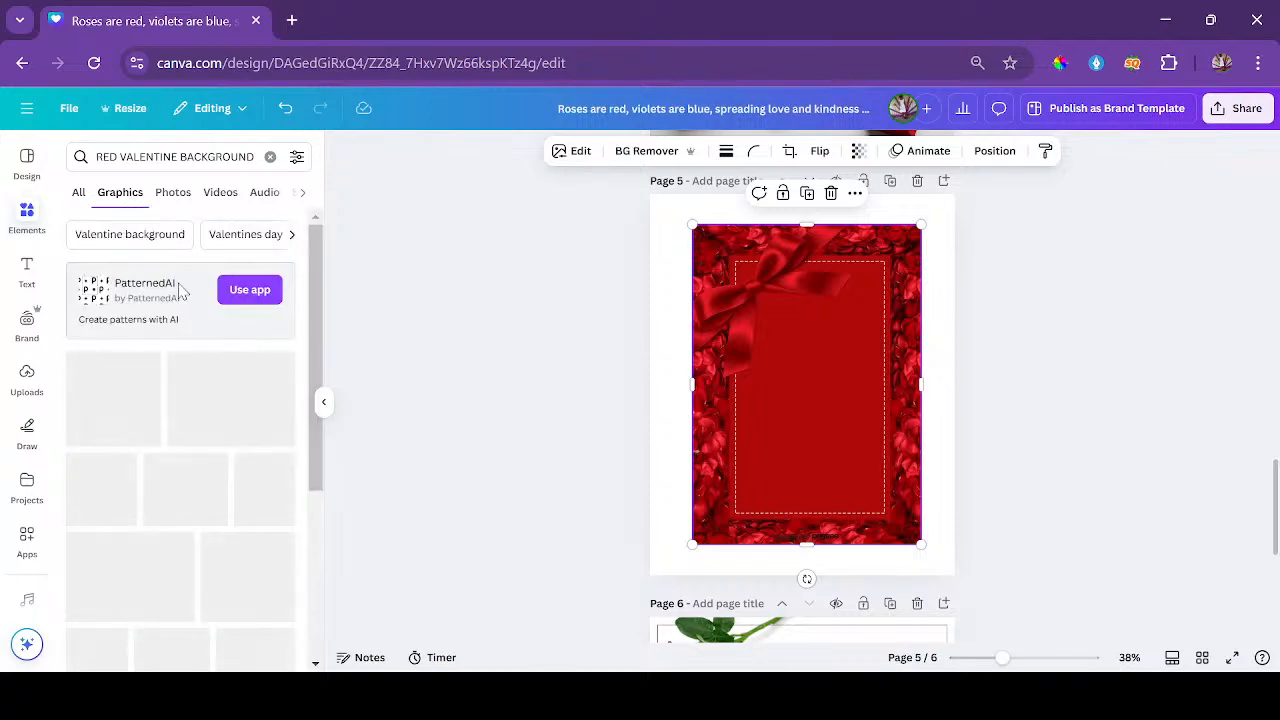
scroll(230, 583, down, 3)
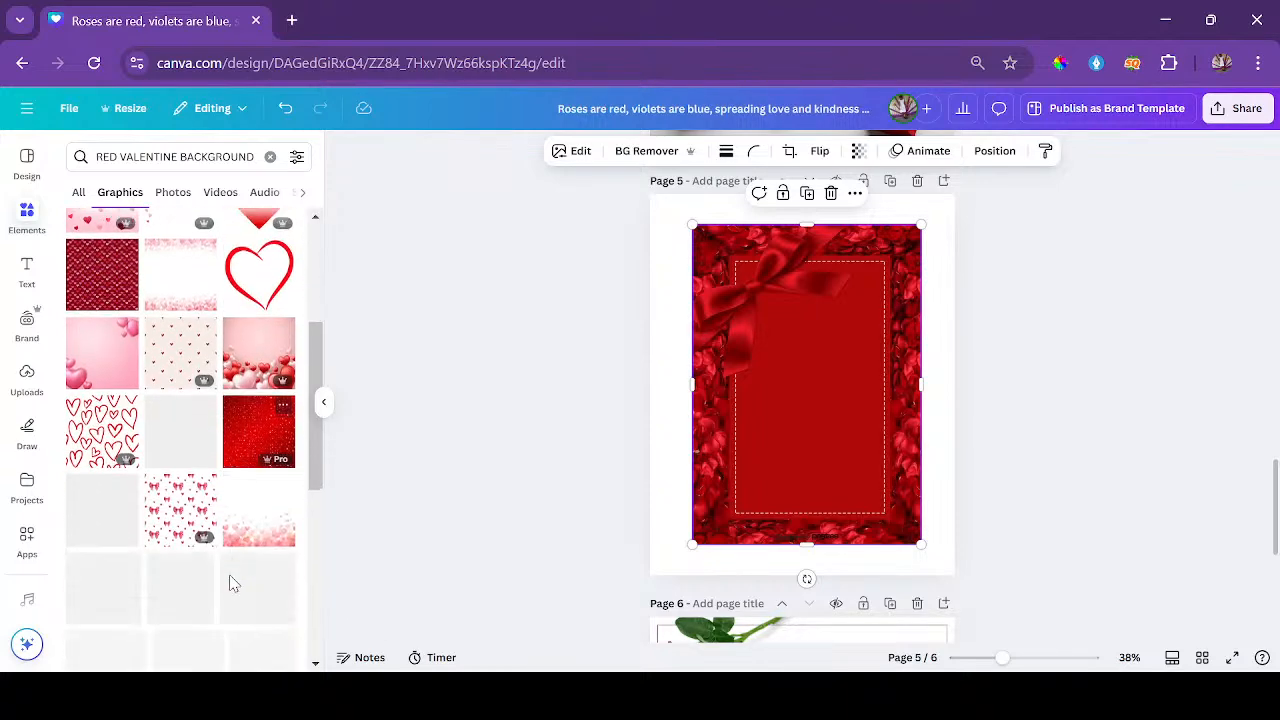
scroll(230, 583, up, 3)
click(173, 196)
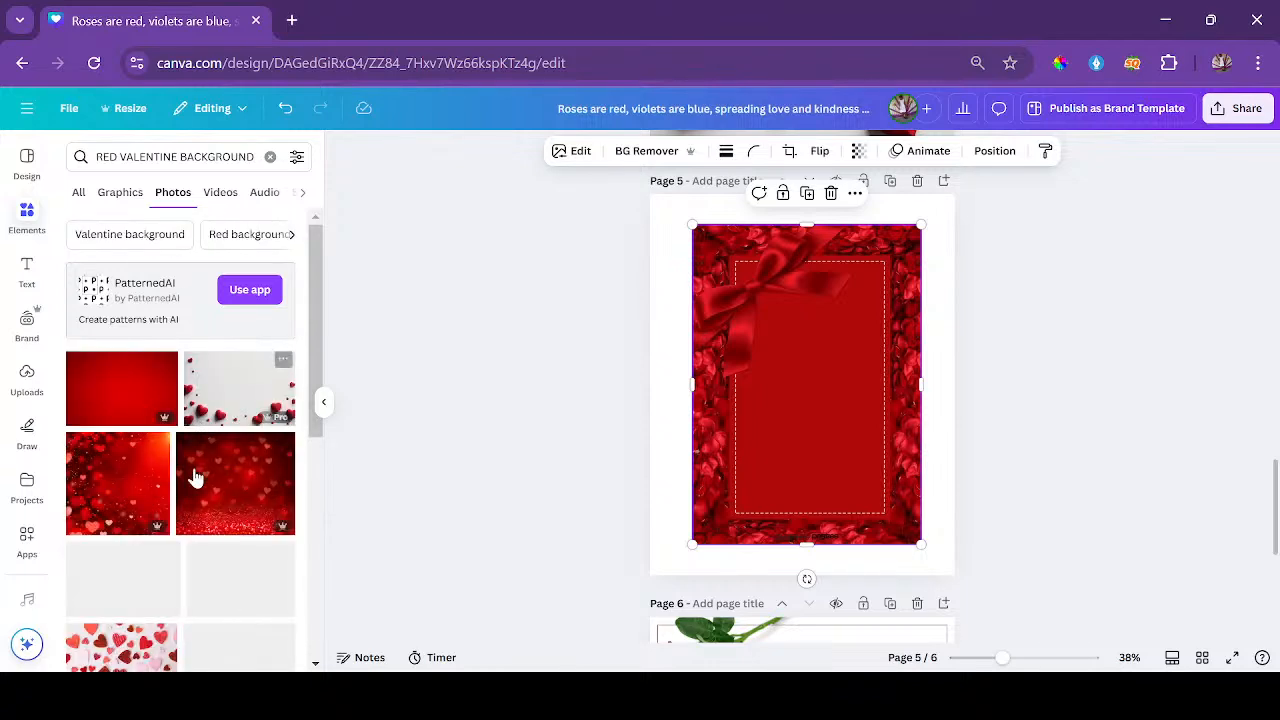
scroll(193, 514, down, 3)
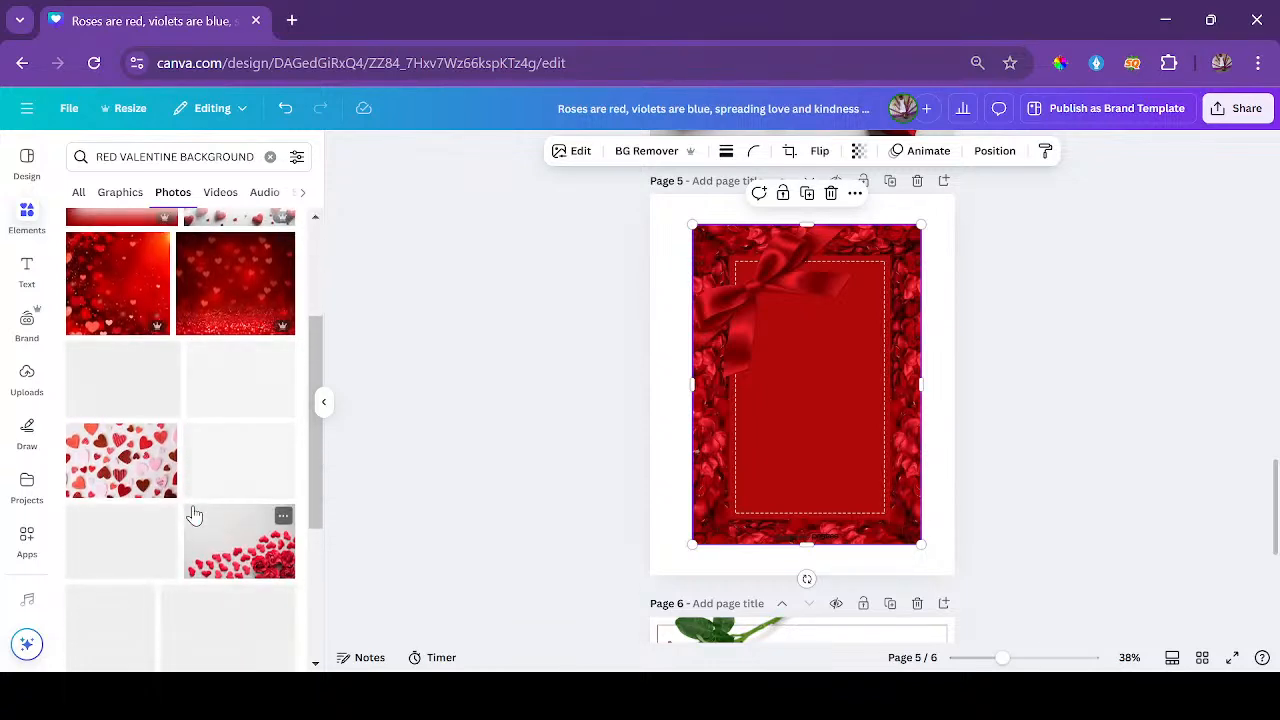
scroll(194, 514, down, 2)
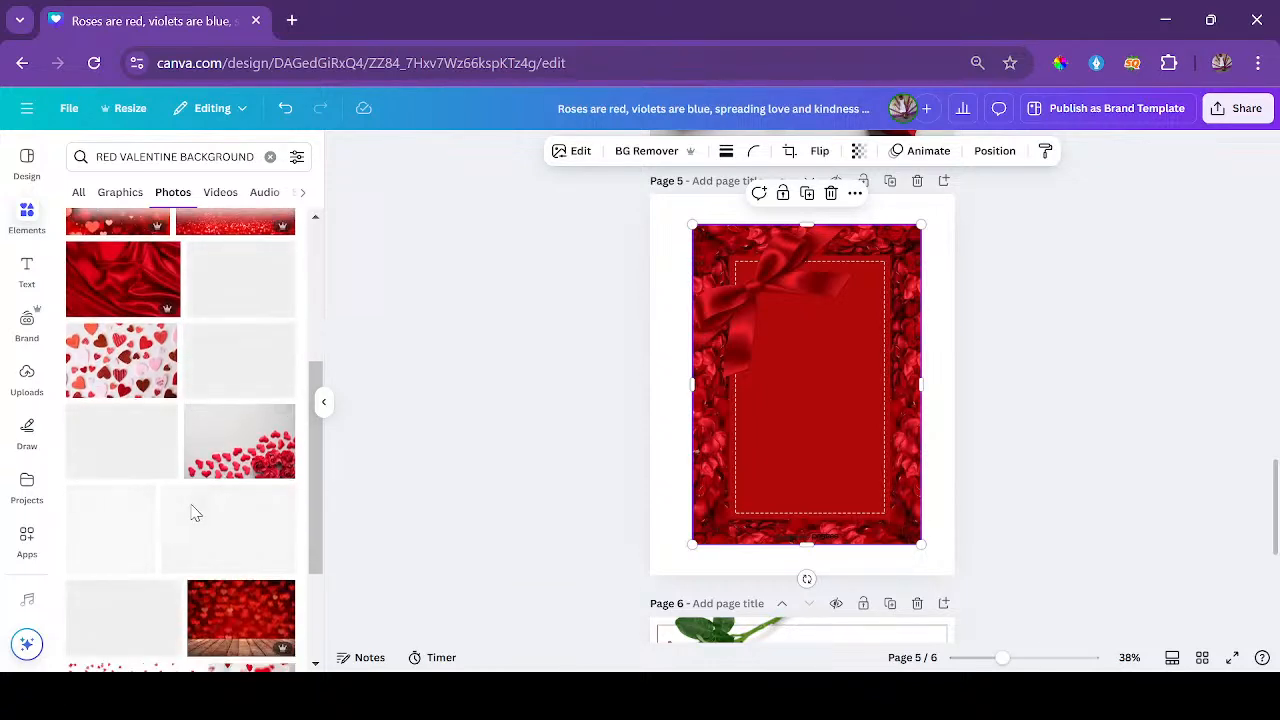
click(123, 293)
drag(808, 354, 774, 380)
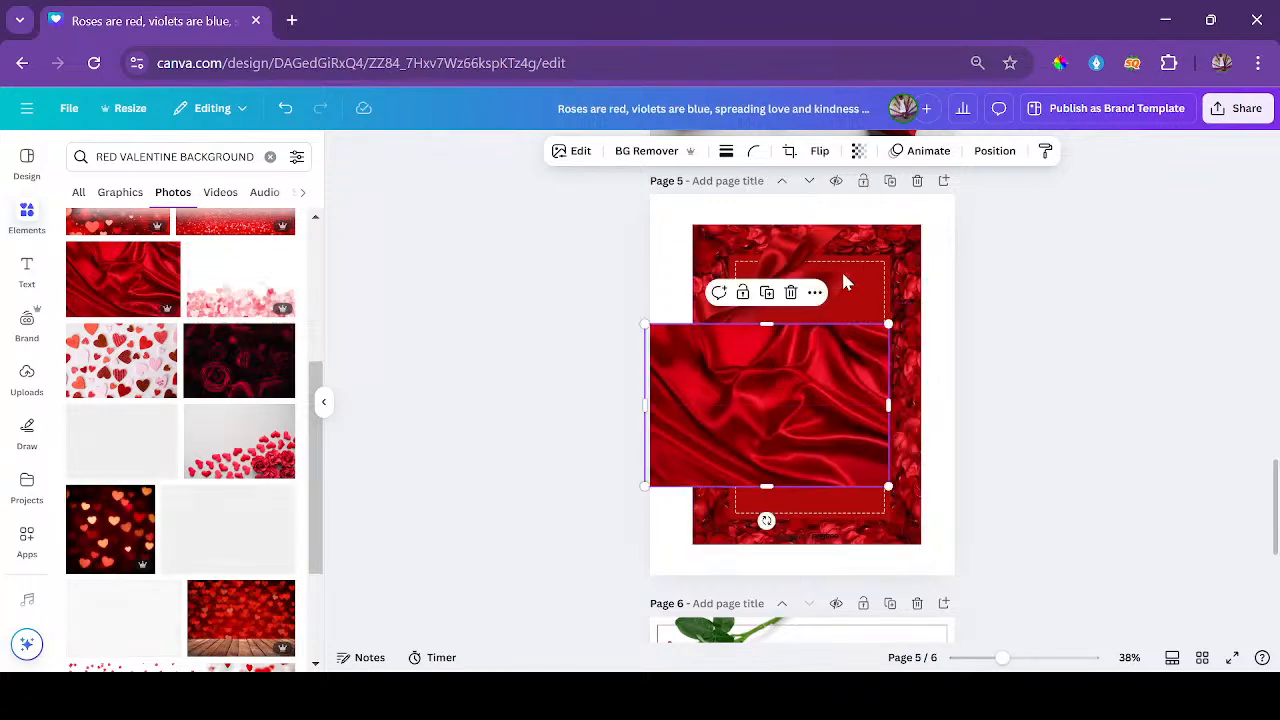
Delete the rose-petal image from page 5 and set the red satin photo as the page background.
click(876, 240)
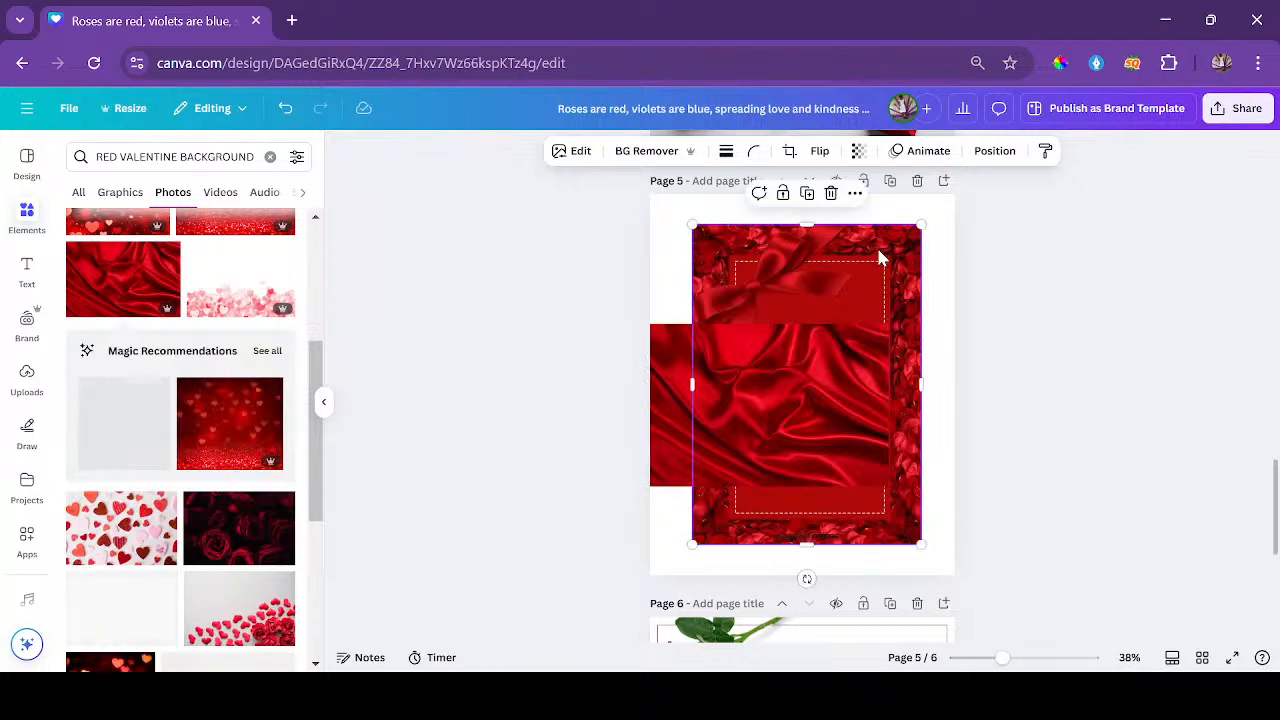
key(Delete)
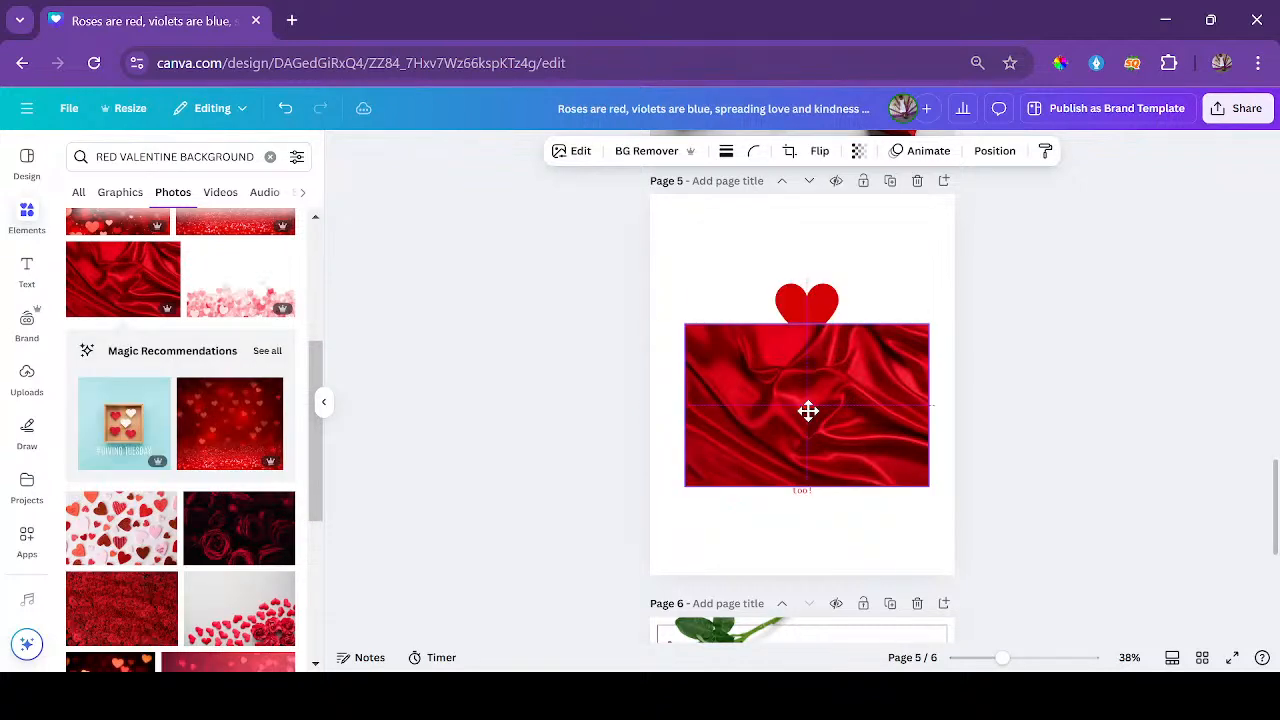
right_click(808, 411)
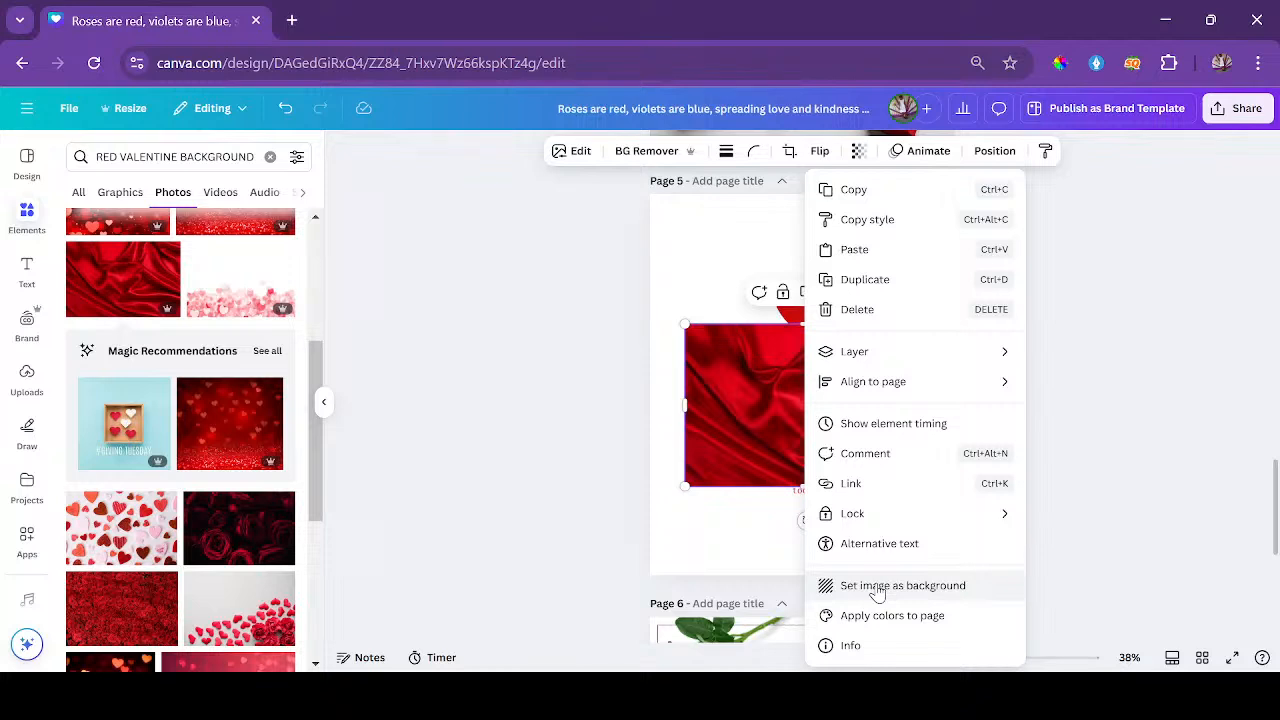
click(877, 590)
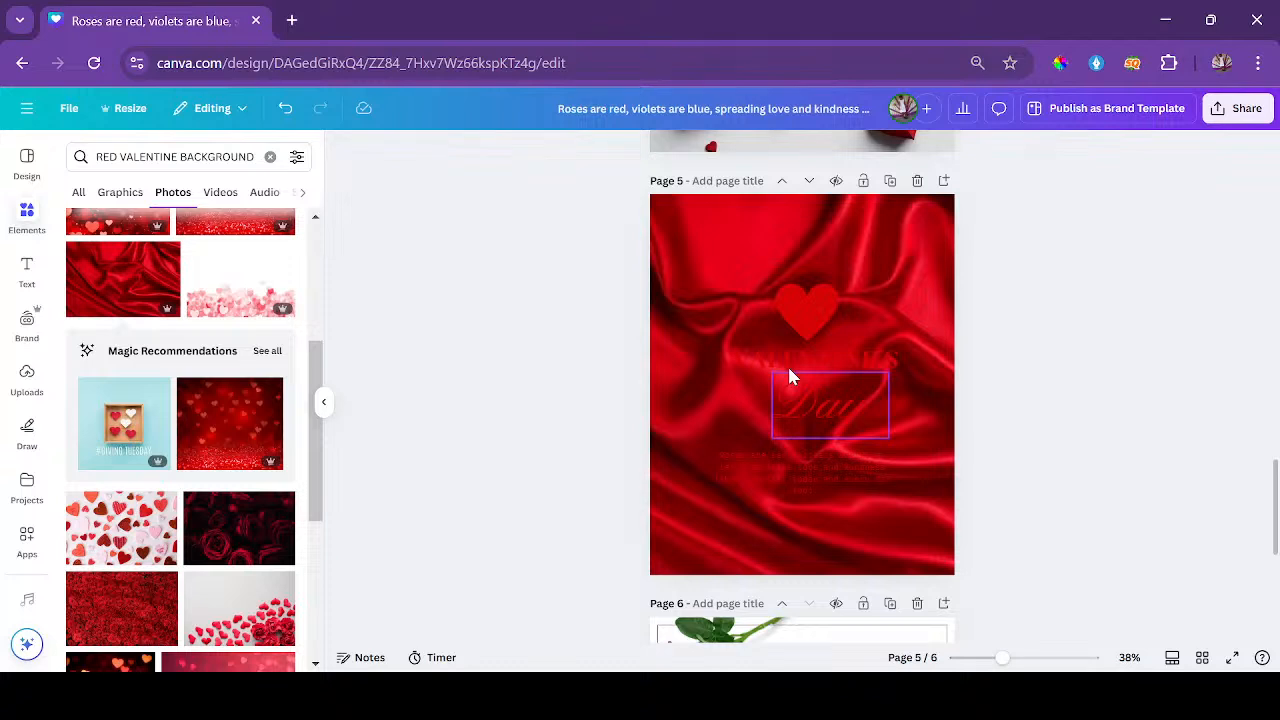
Recolor the "VALENTINE'S" heading on page 5 to white and apply the color change to all matching red text.
click(824, 367)
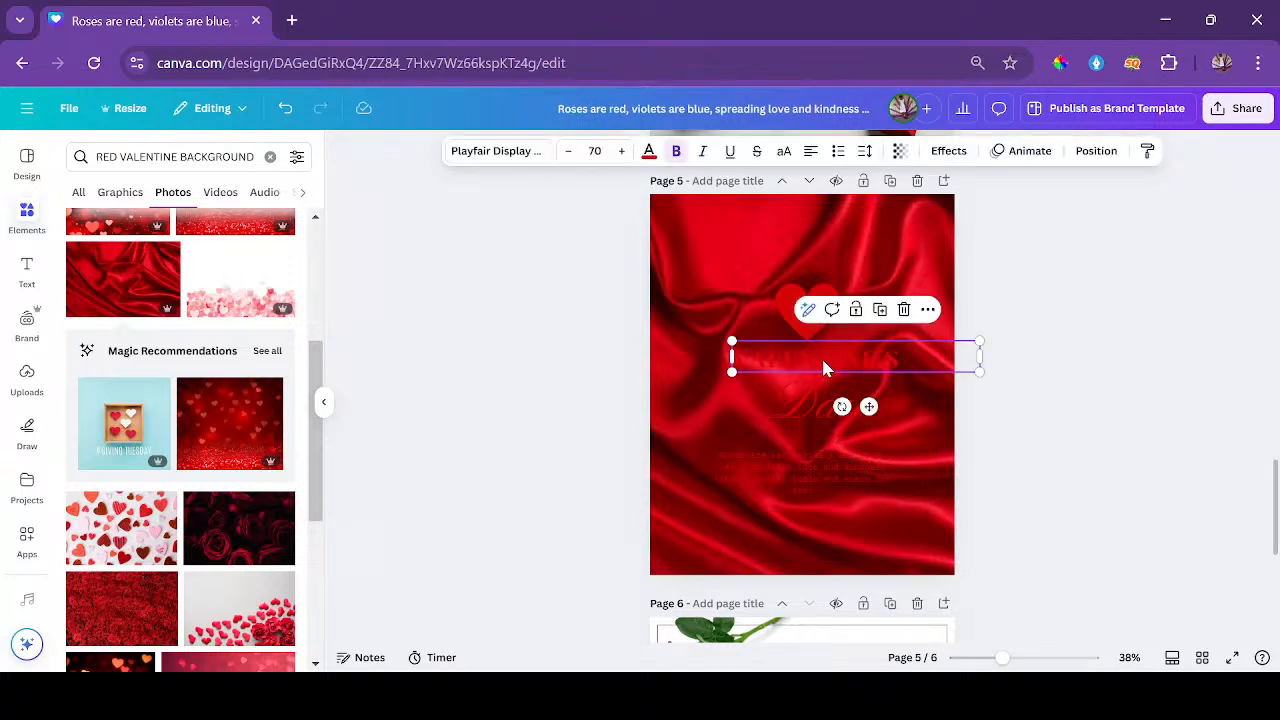
click(648, 152)
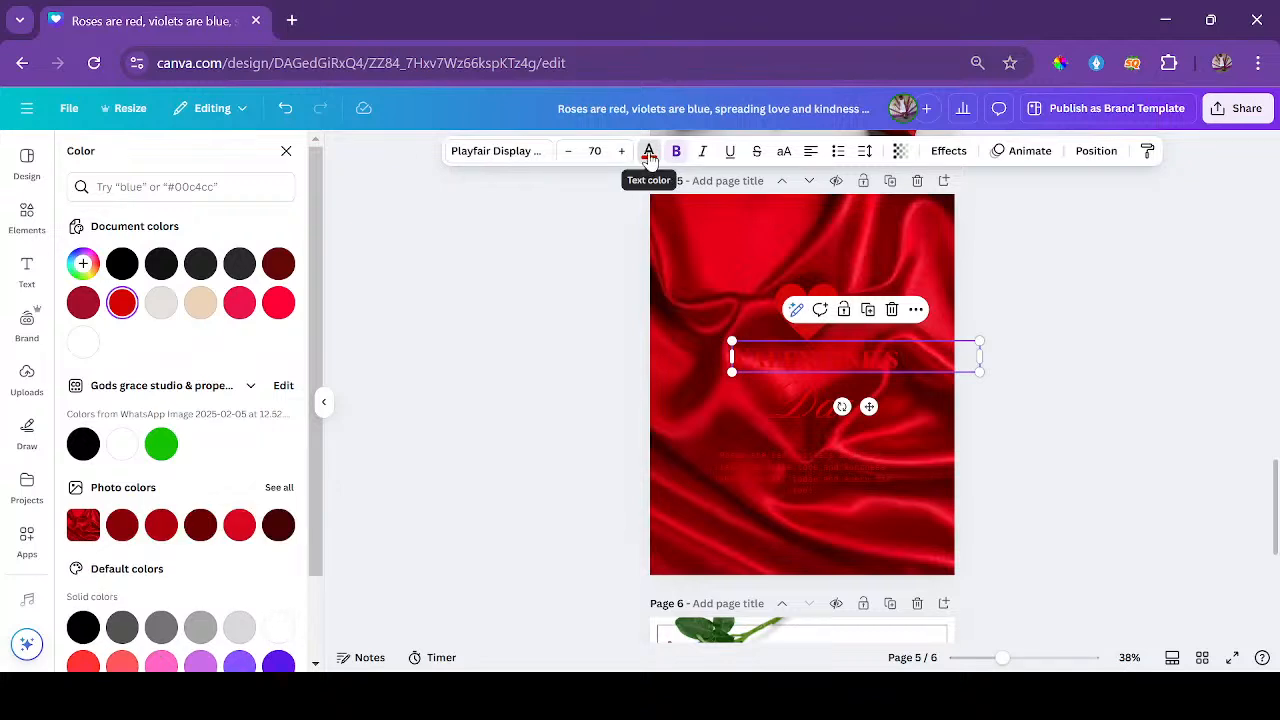
click(83, 343)
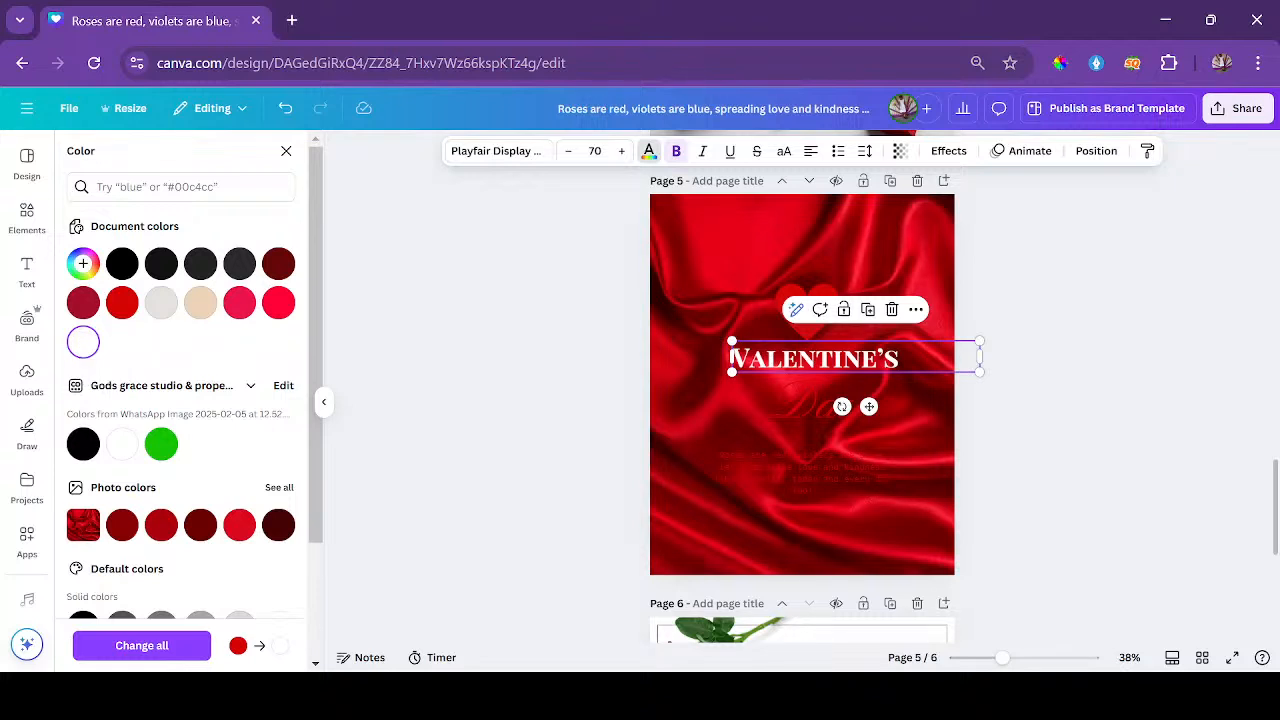
click(199, 646)
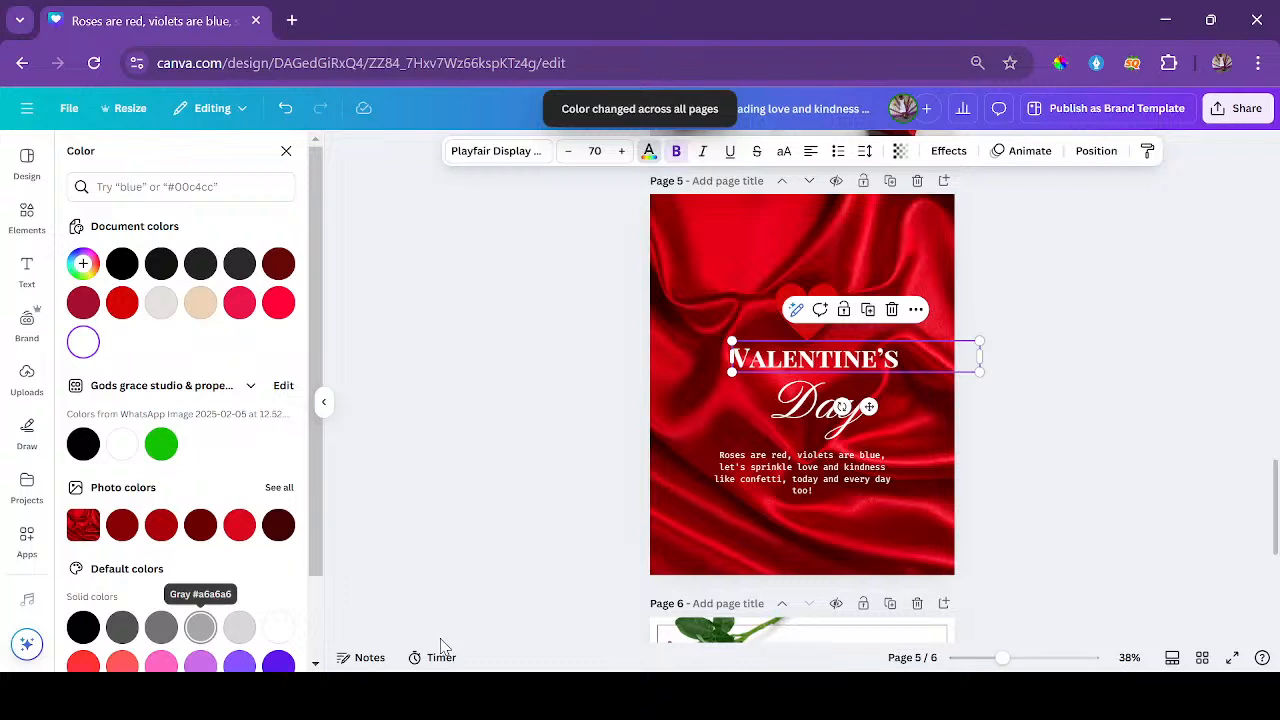
key(Escape)
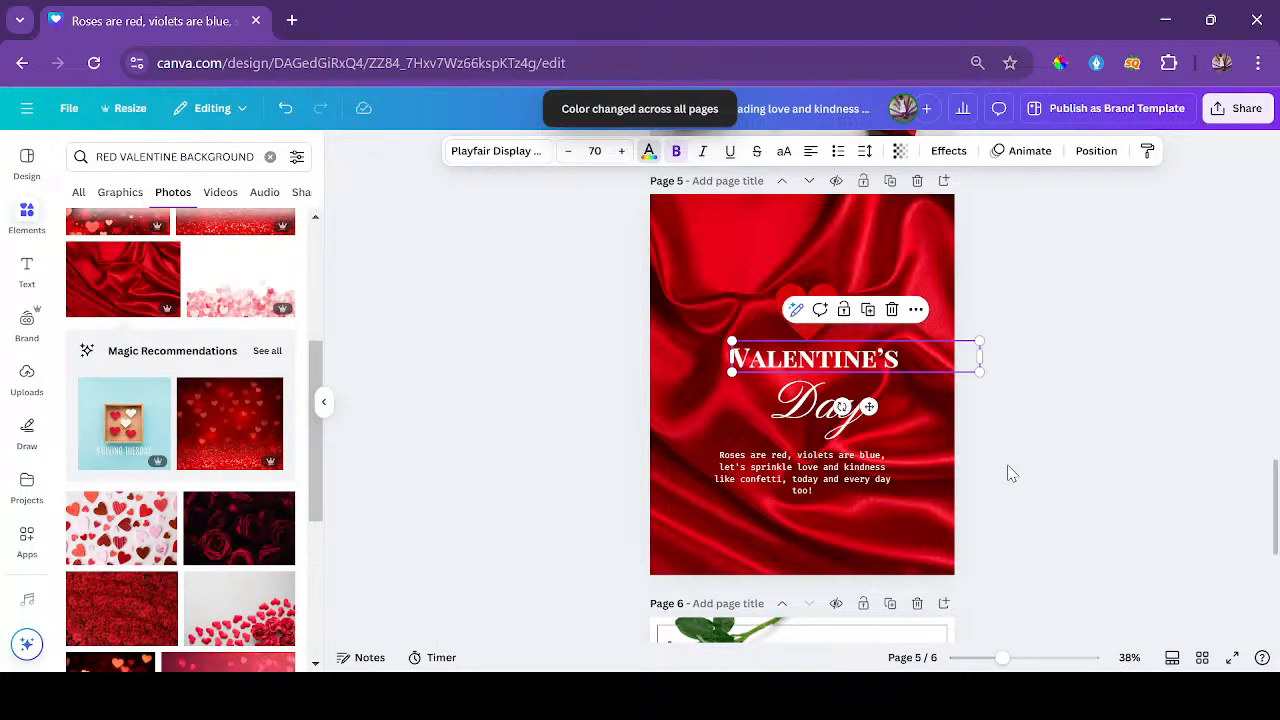
Recolor the heart above the "VALENTINE'S" heading on page 5 to the white document color.
click(835, 281)
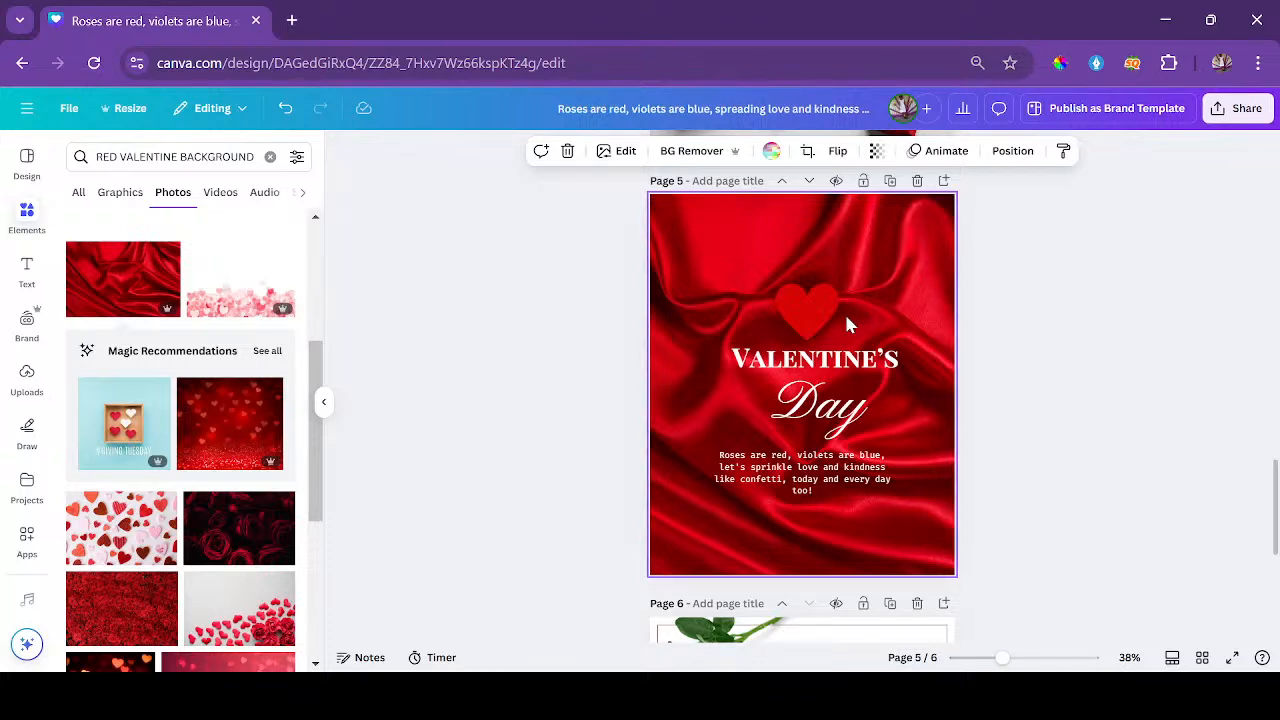
click(779, 302)
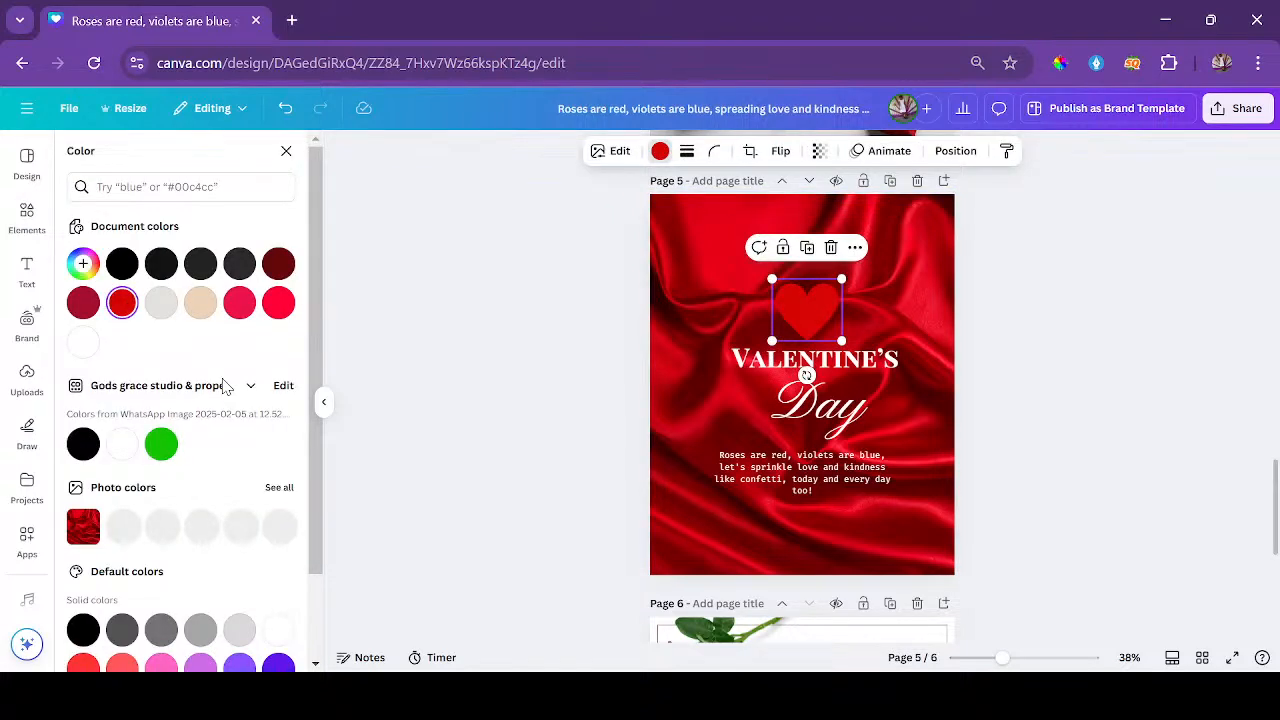
click(83, 342)
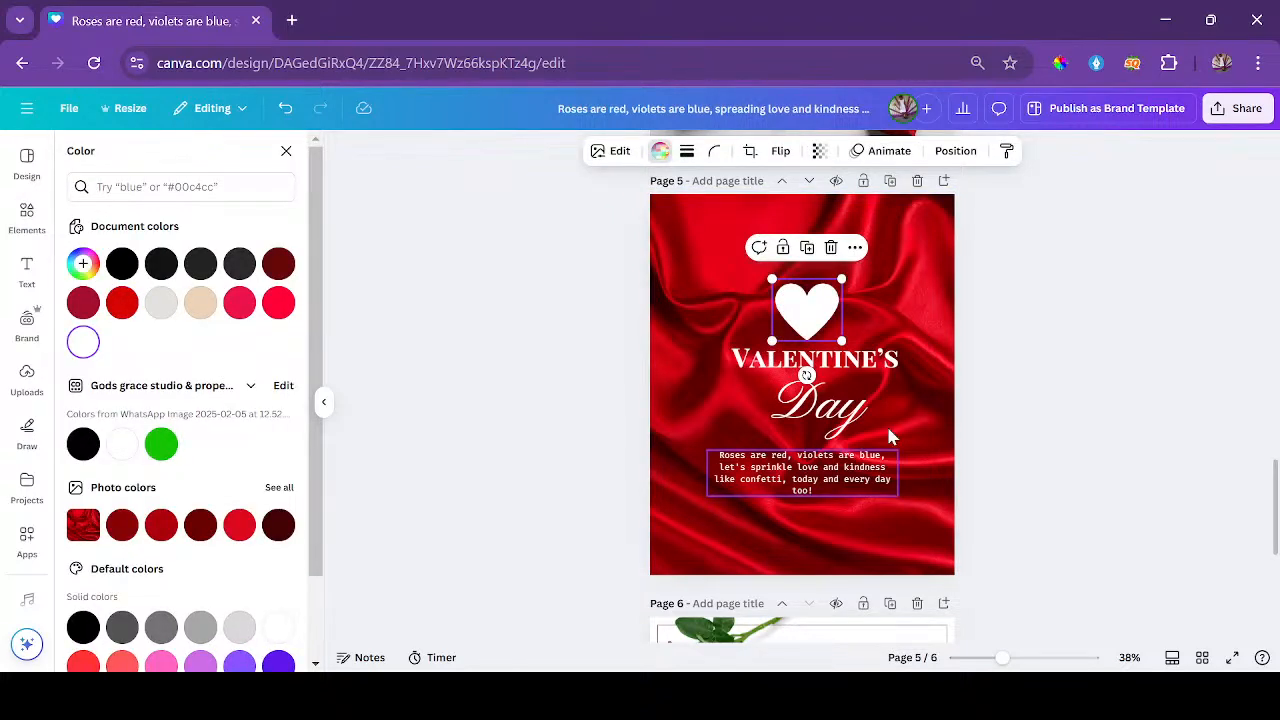
click(890, 437)
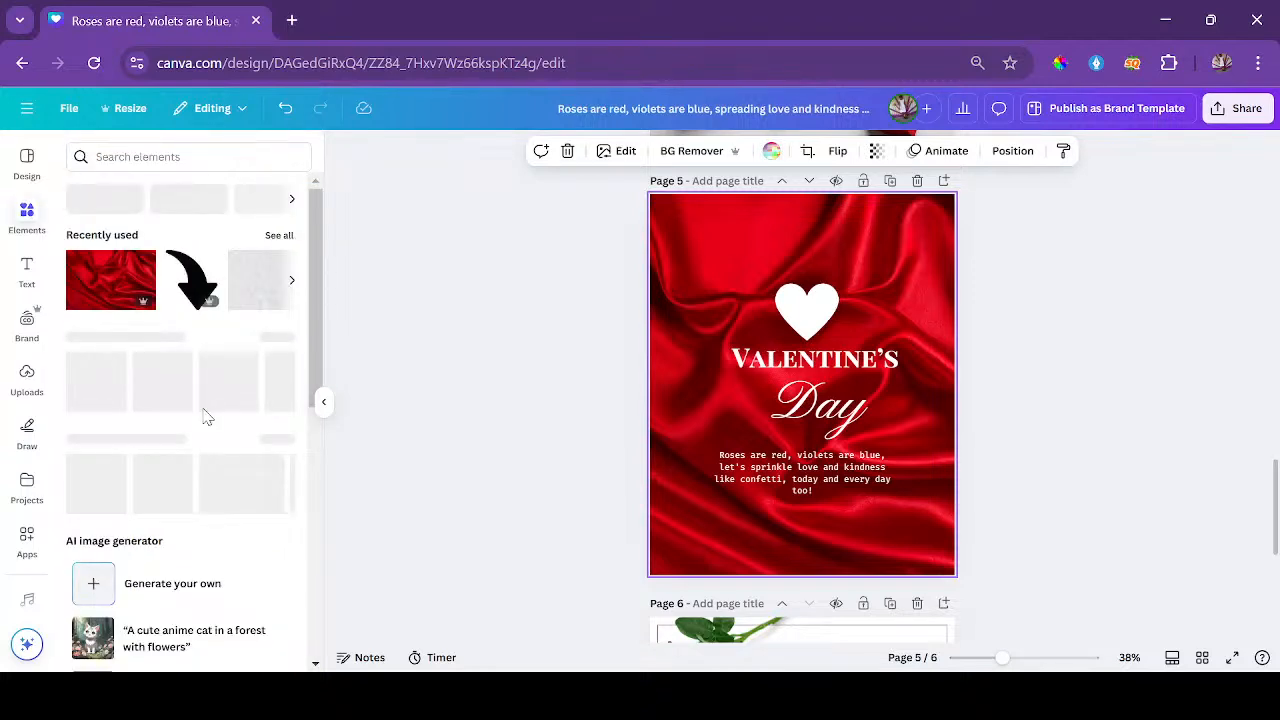
Find the white wood photo with three red hearts among the "RED VALENTINE BACKGROUND" photos, add it to page 5, and move it above the heart.
click(90, 160)
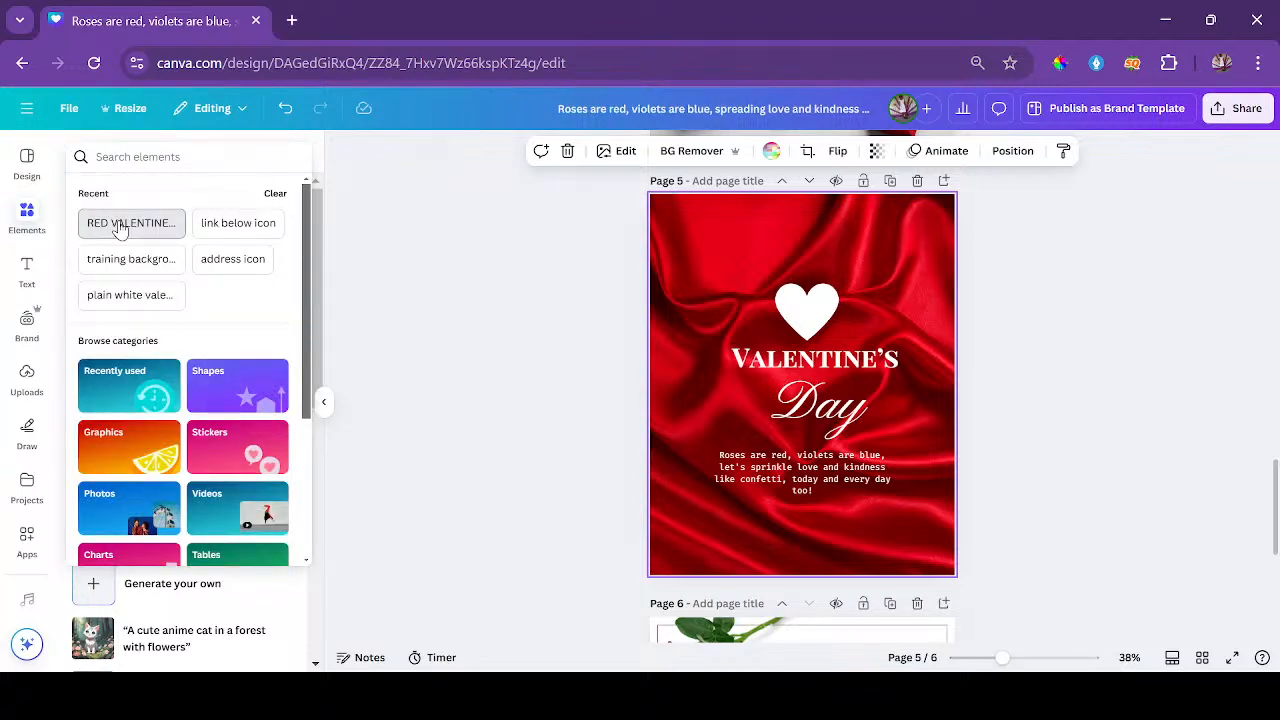
click(119, 224)
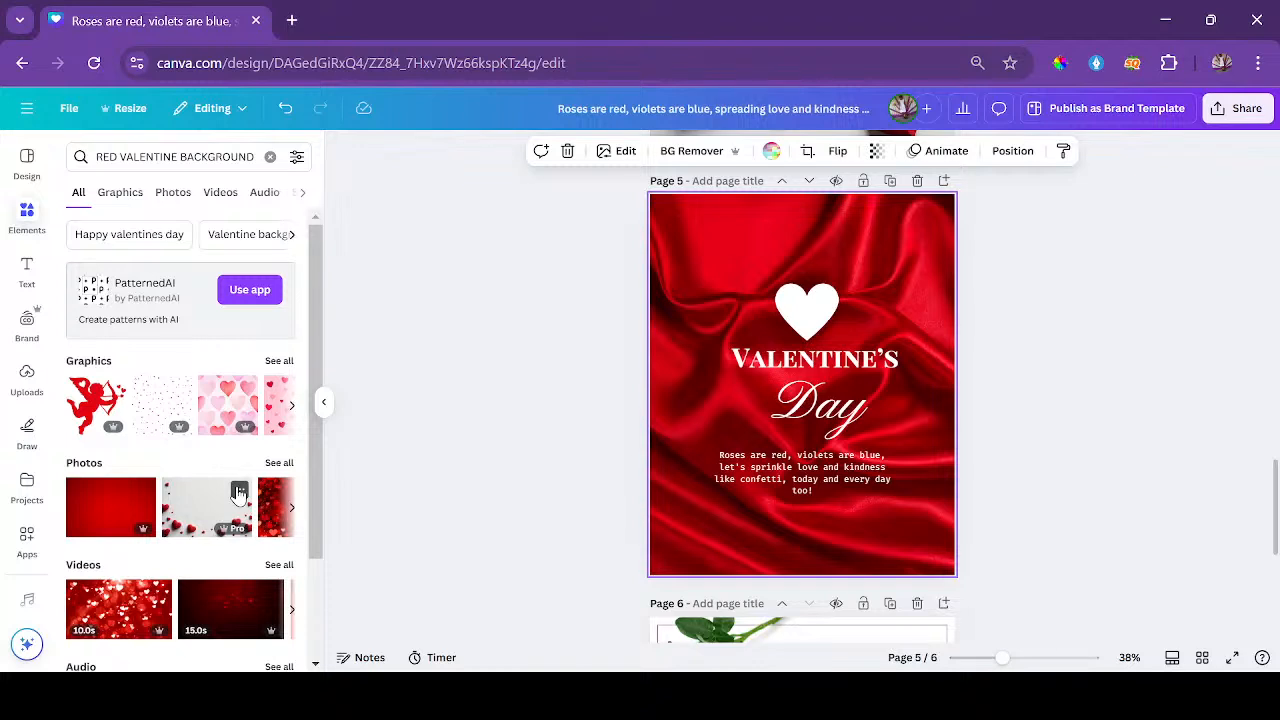
click(172, 193)
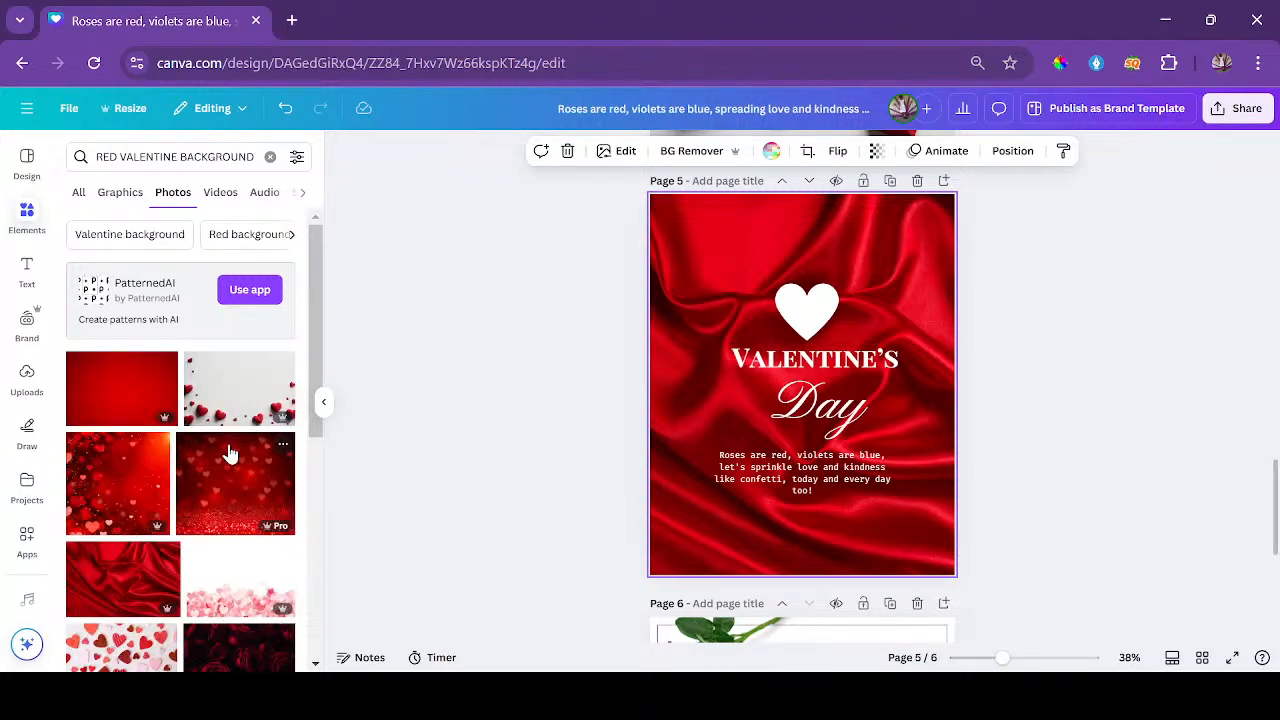
scroll(229, 455, down, 5)
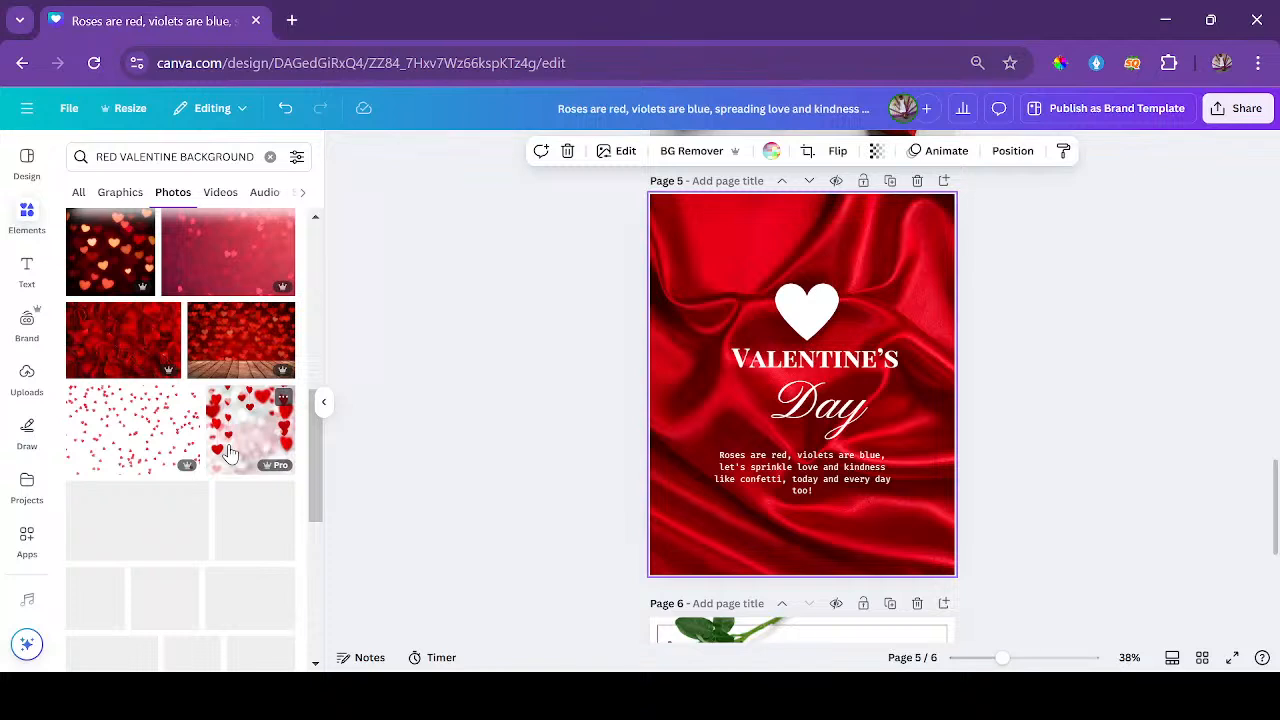
scroll(229, 453, down, 3)
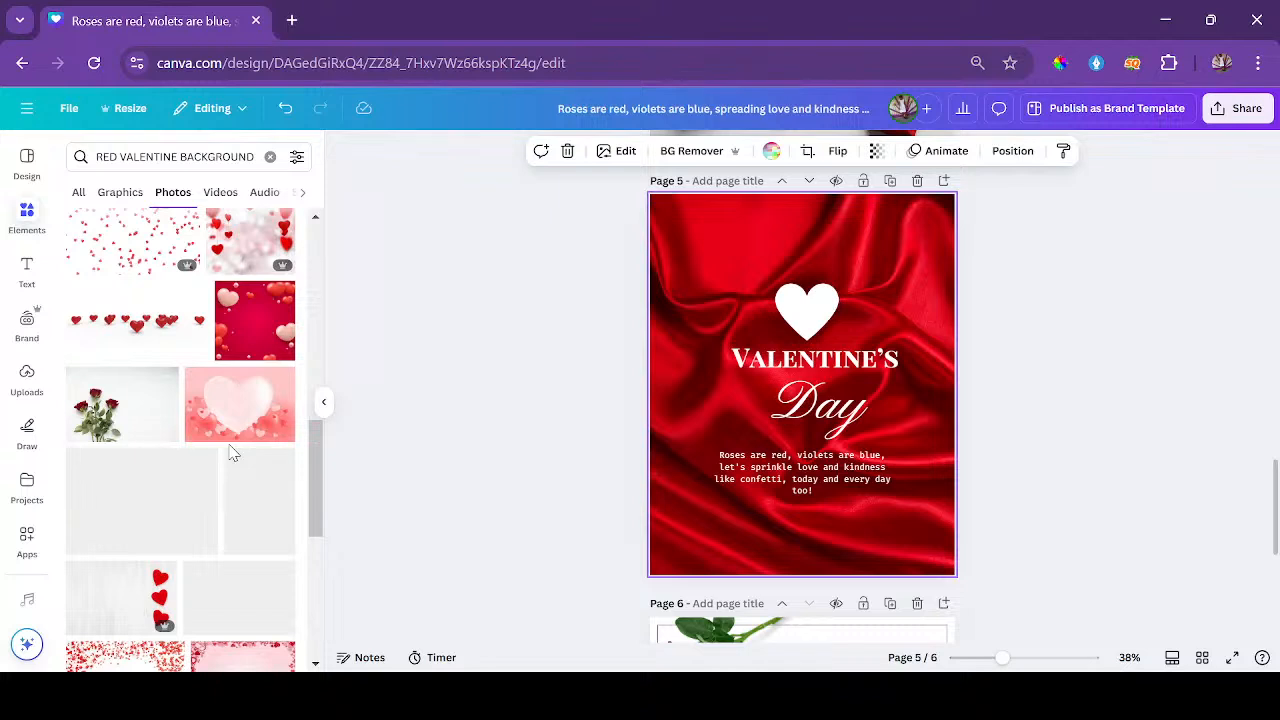
scroll(229, 453, down, 5)
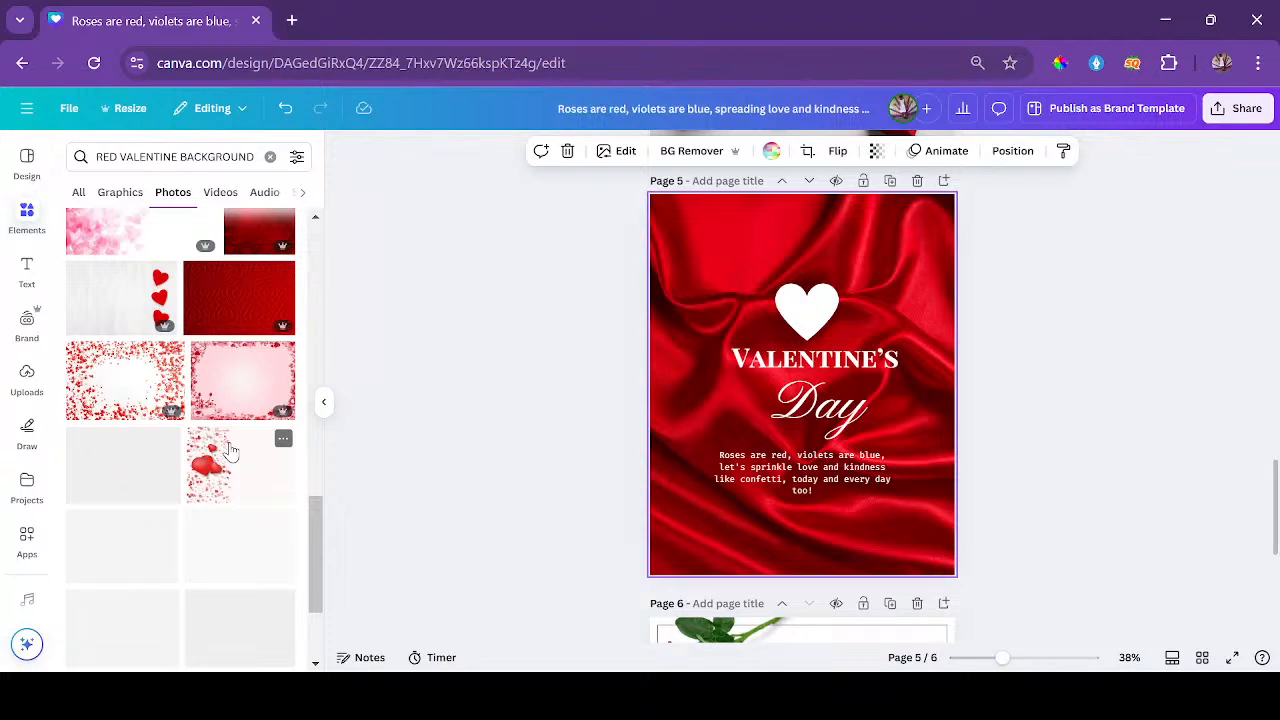
click(127, 304)
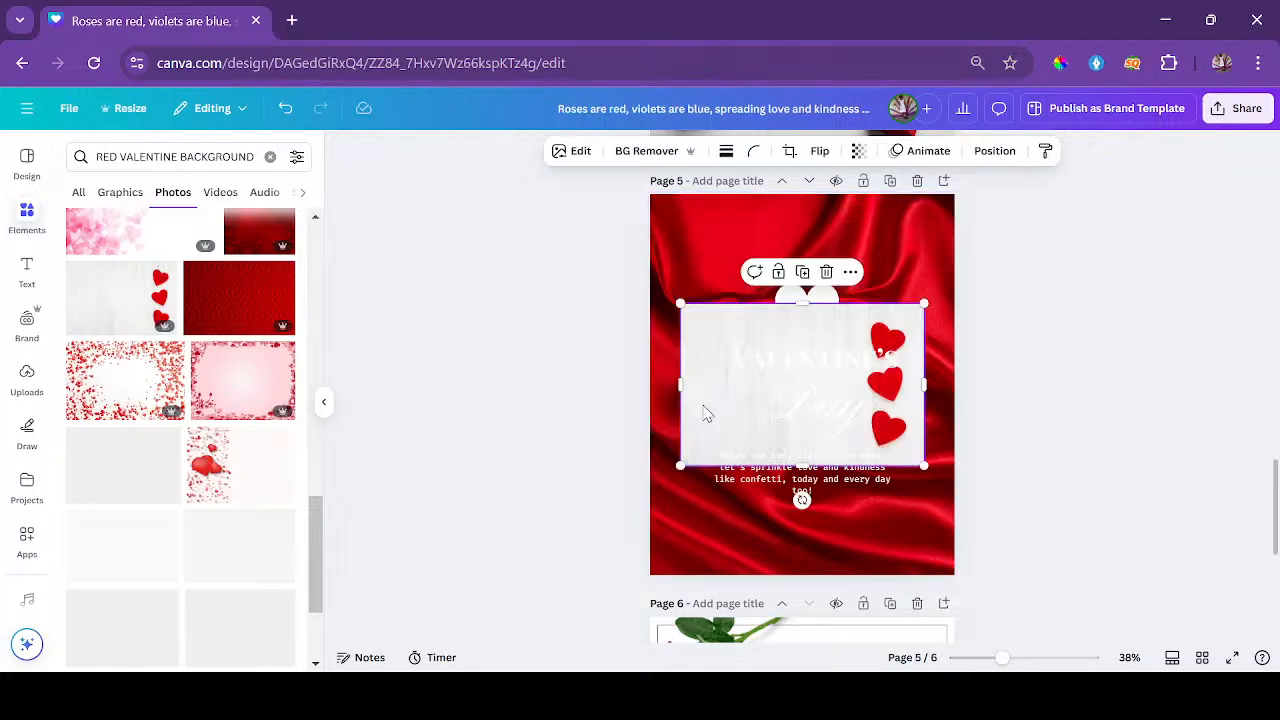
drag(706, 403, 719, 199)
Recolor the heart on page 5 to the red sampled from the white wood photo.
click(785, 324)
click(660, 151)
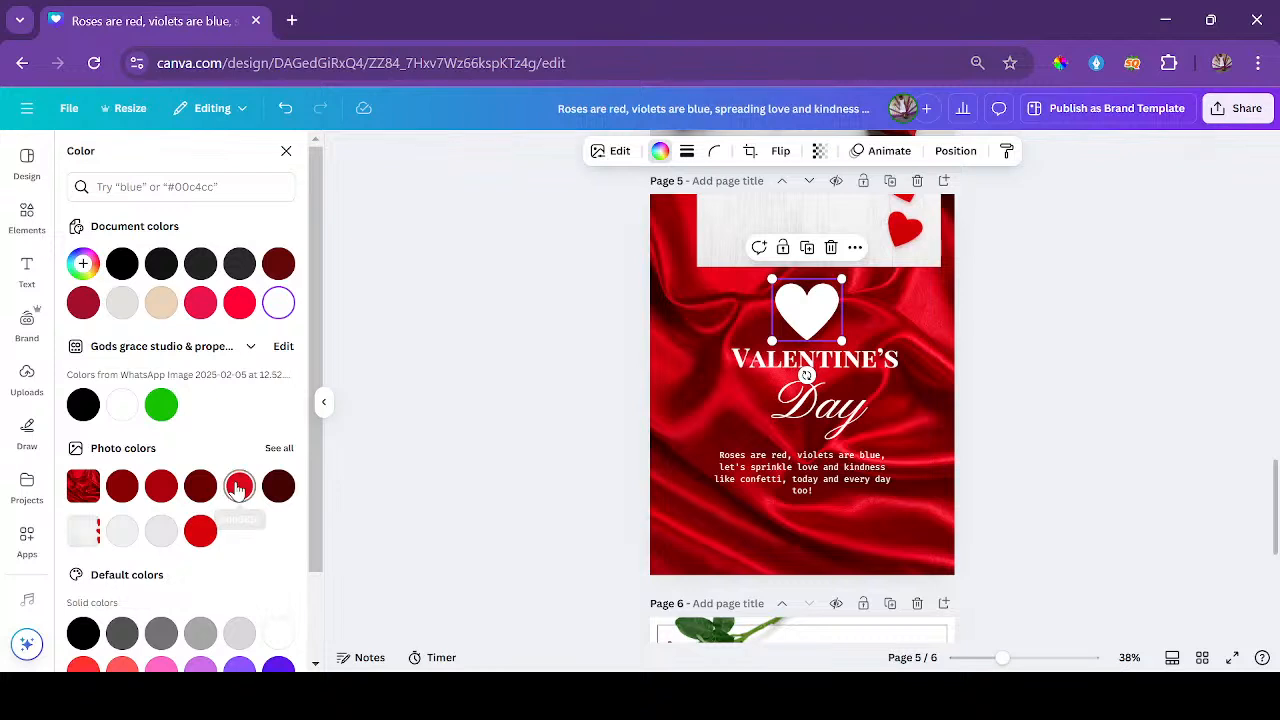
click(200, 530)
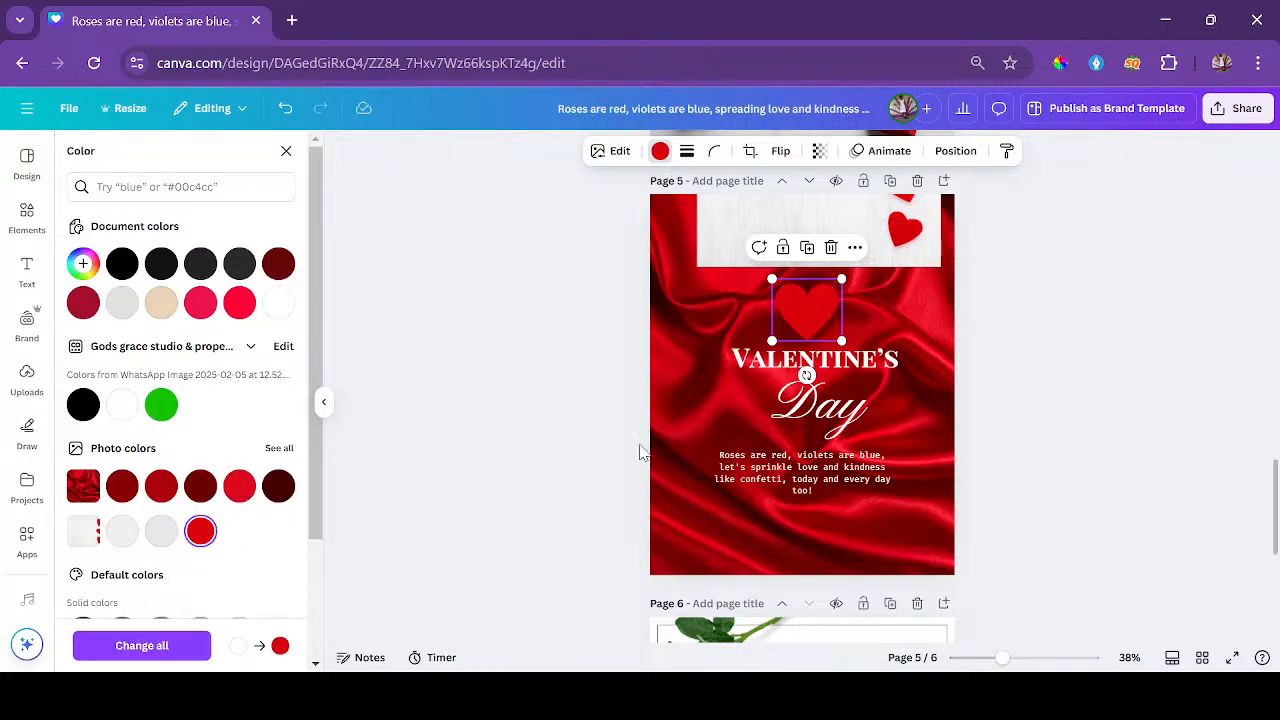
Recolor the "VALENTINE'S" heading on page 5 to the satin photo's bright red and apply the change to all matching white text.
click(776, 372)
click(648, 151)
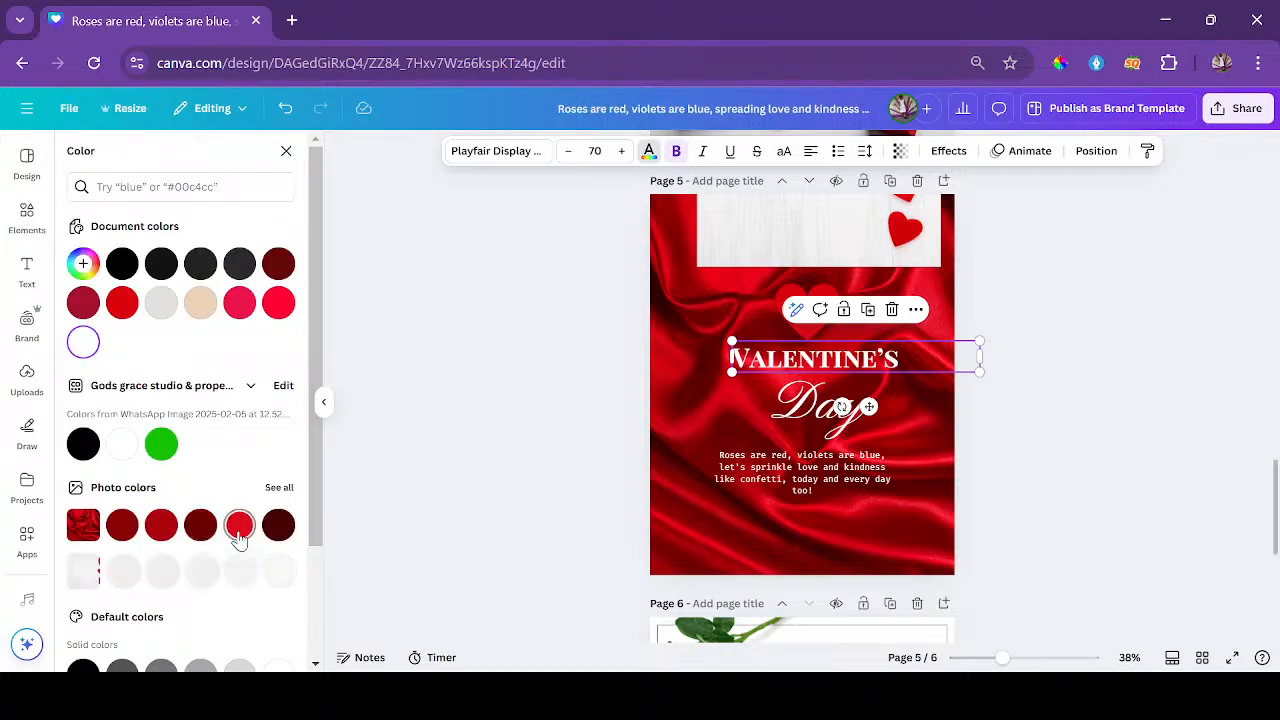
click(239, 527)
click(163, 645)
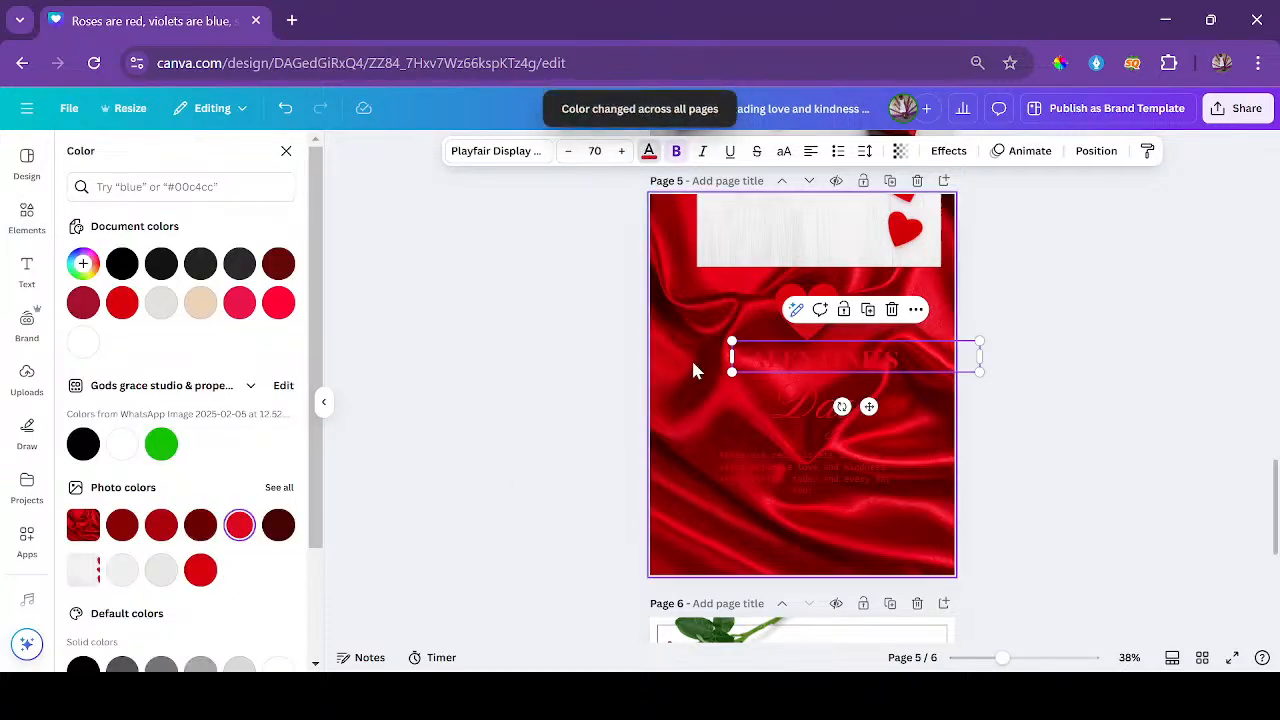
Replace page 5's background with the white wood photo with three red hearts.
drag(690, 378, 707, 416)
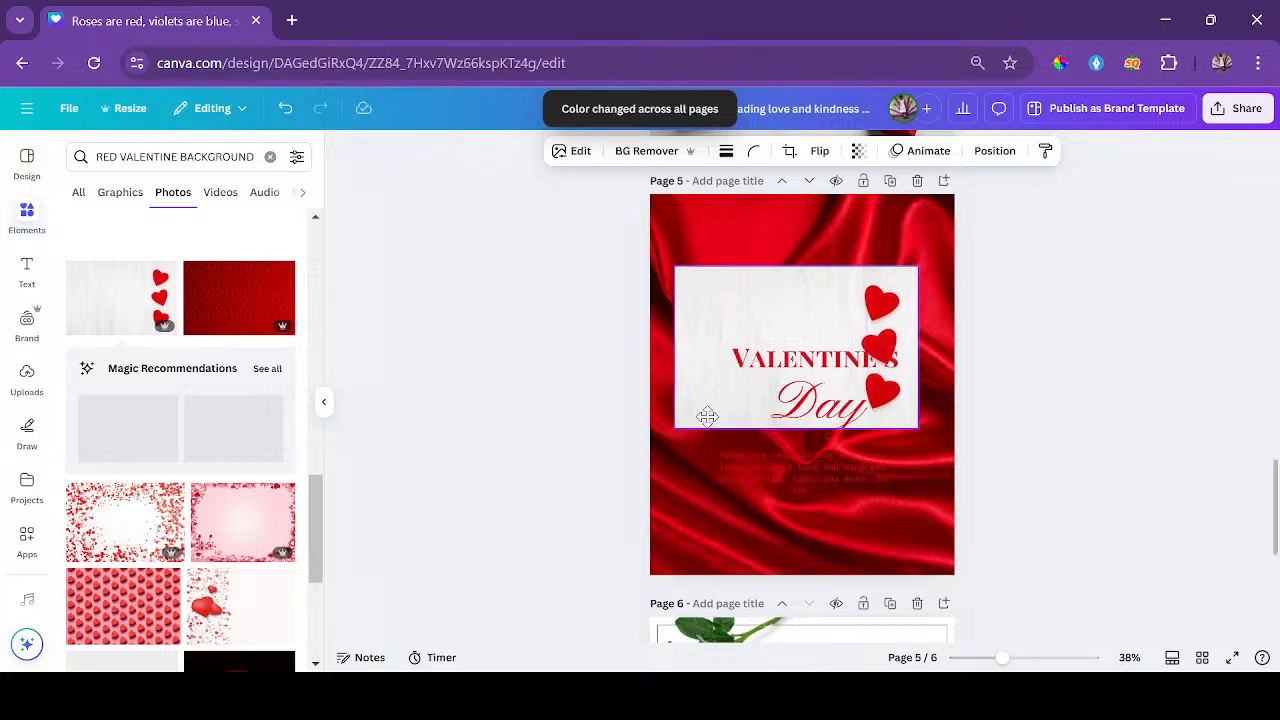
right_click(714, 401)
click(803, 589)
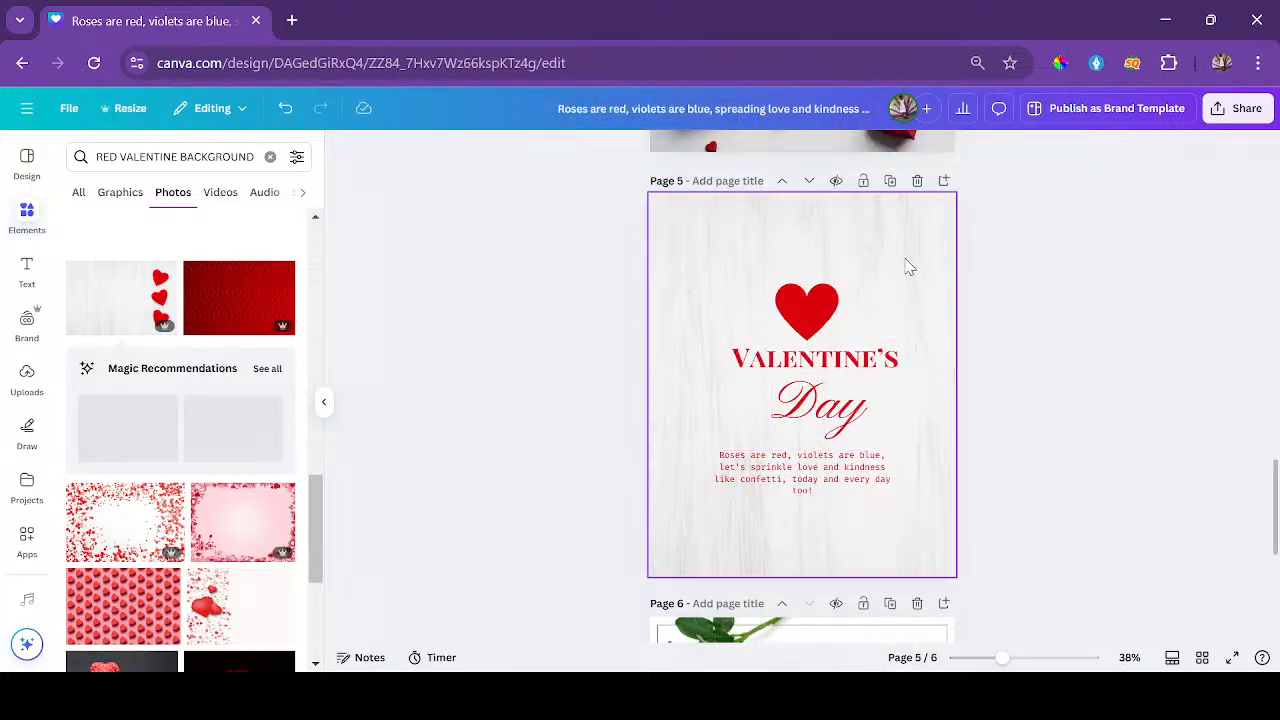
Insert the photo of hanging red hearts around a pale square and make it page 5's background.
click(908, 267)
scroll(190, 560, down, 2)
scroll(190, 598, down, 2)
scroll(197, 598, down, 2)
scroll(193, 598, down, 1)
click(250, 445)
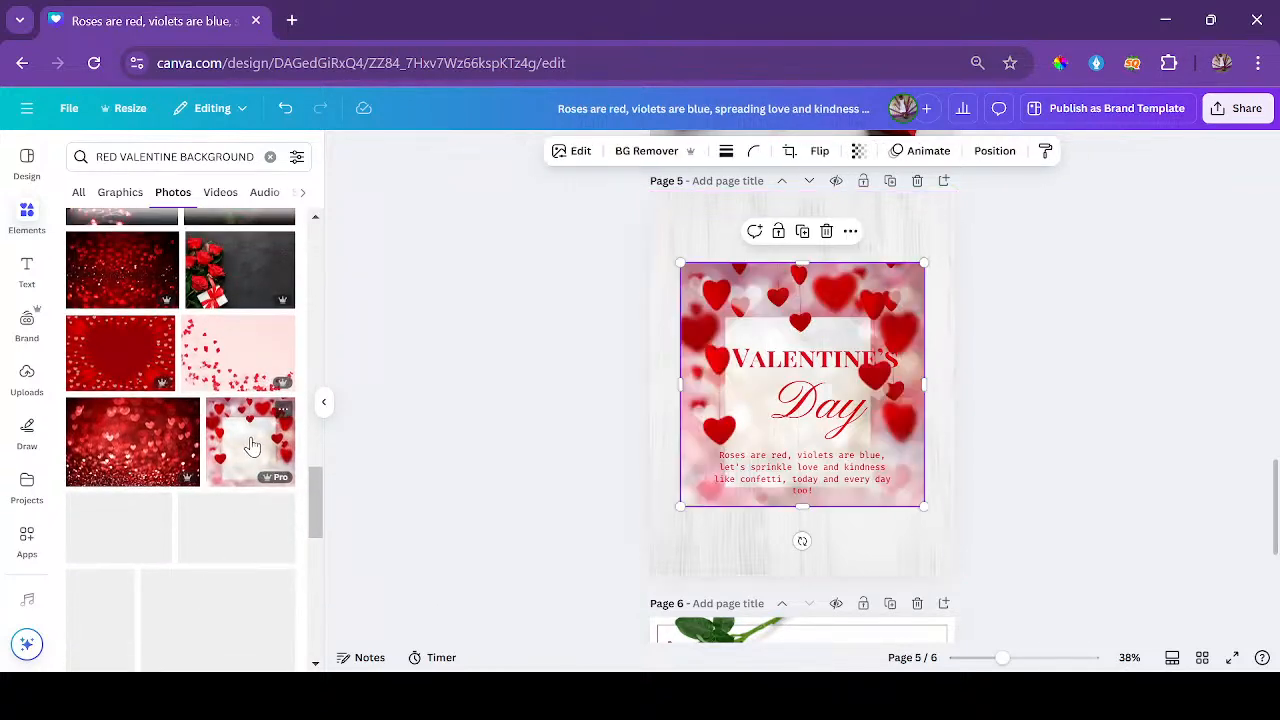
right_click(838, 372)
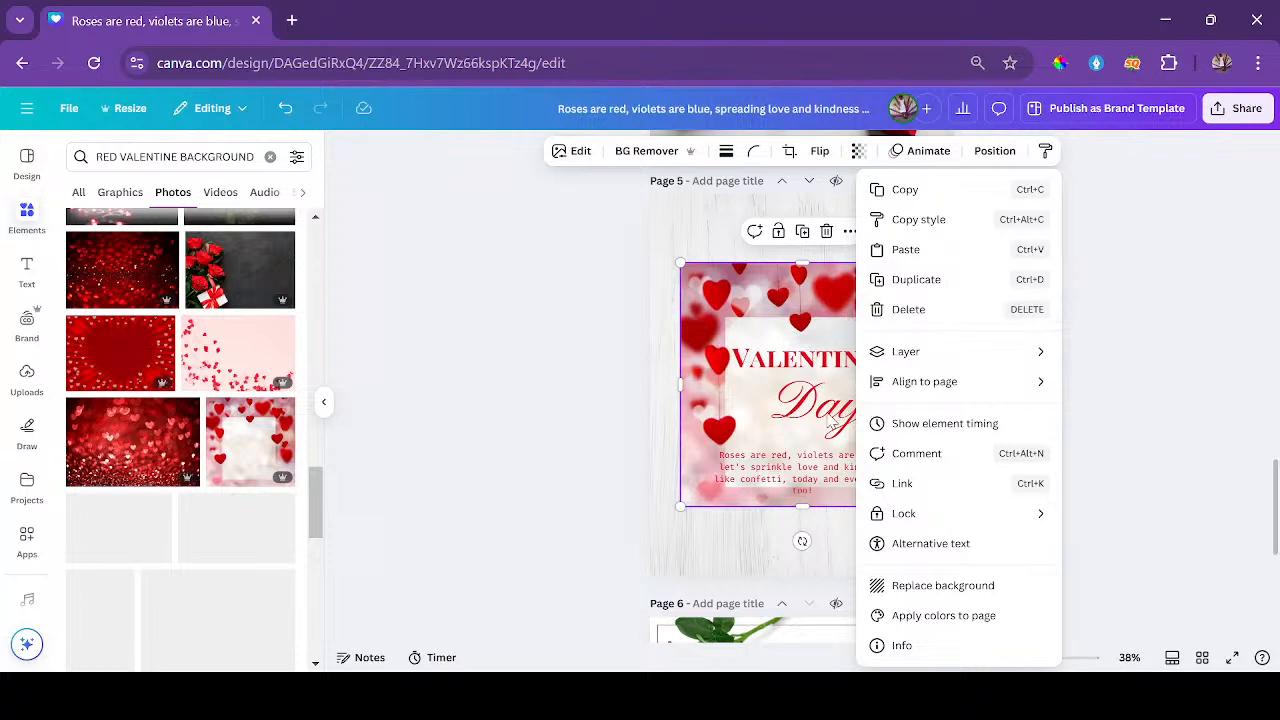
click(930, 585)
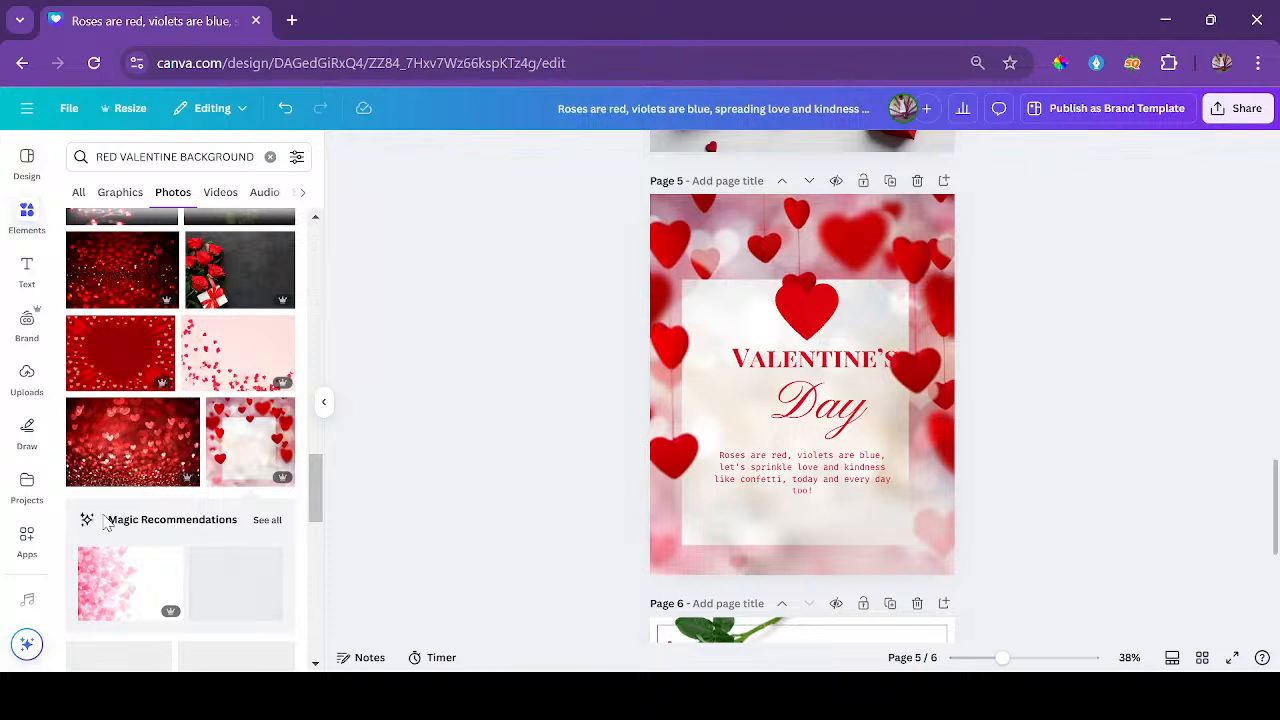
Duplicate page 5 and select the background of the copy.
scroll(137, 527, down, 2)
scroll(137, 527, down, 1)
scroll(140, 527, up, 3)
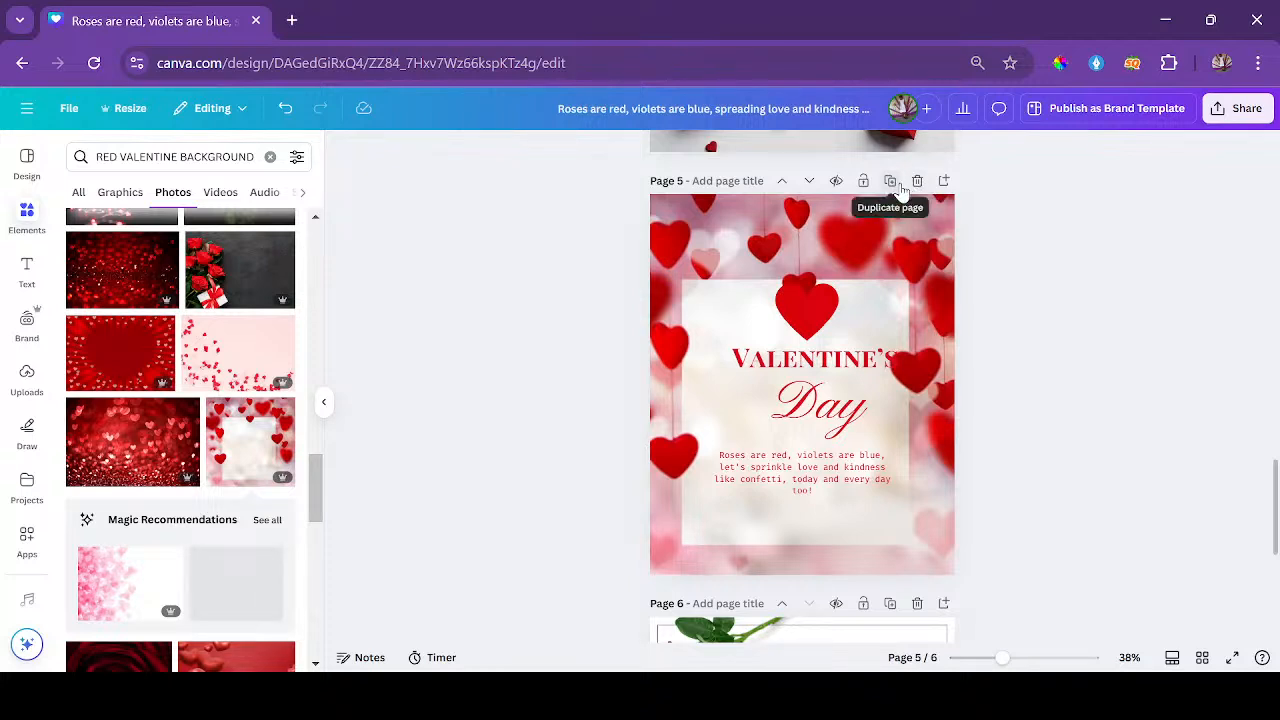
click(891, 186)
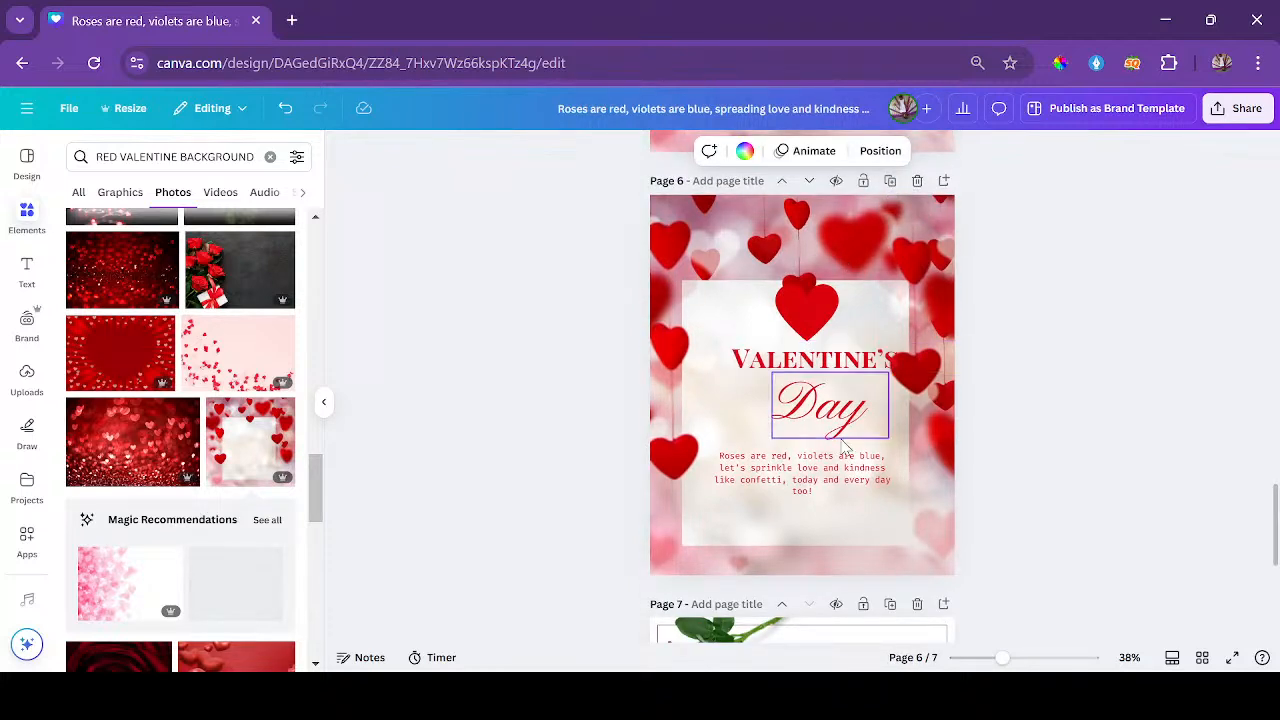
click(903, 252)
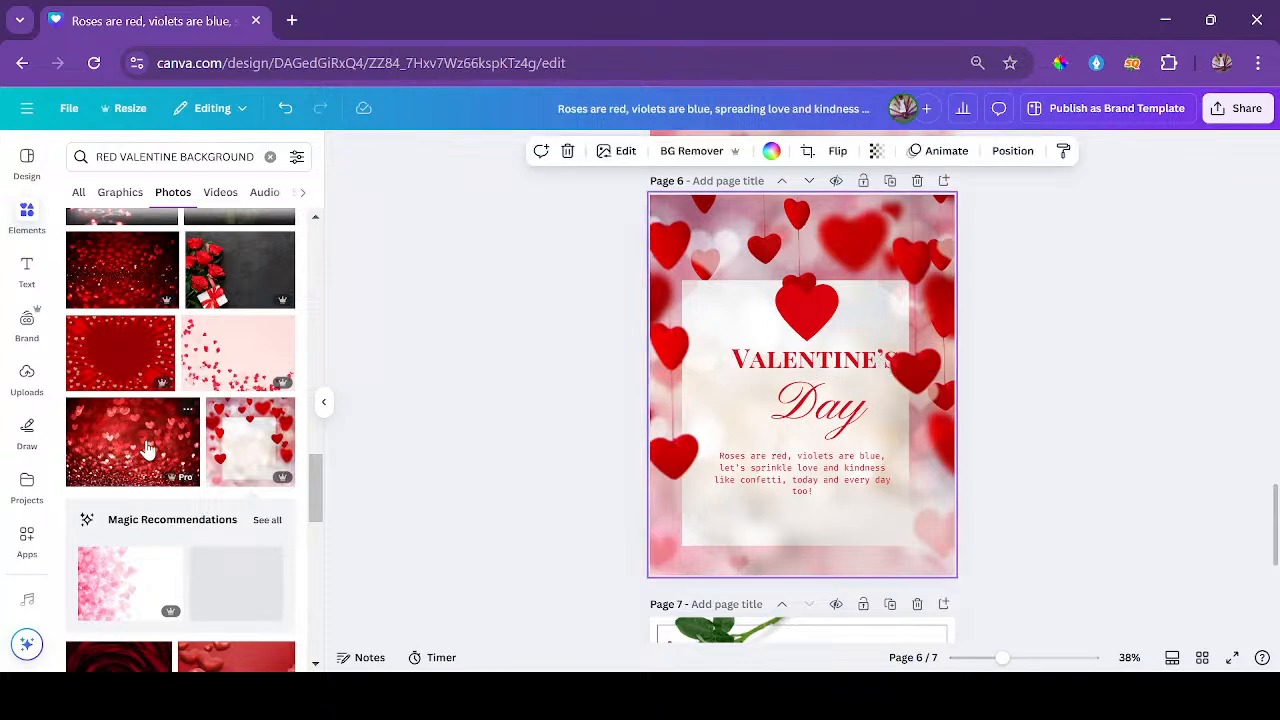
scroll(148, 449, down, 3)
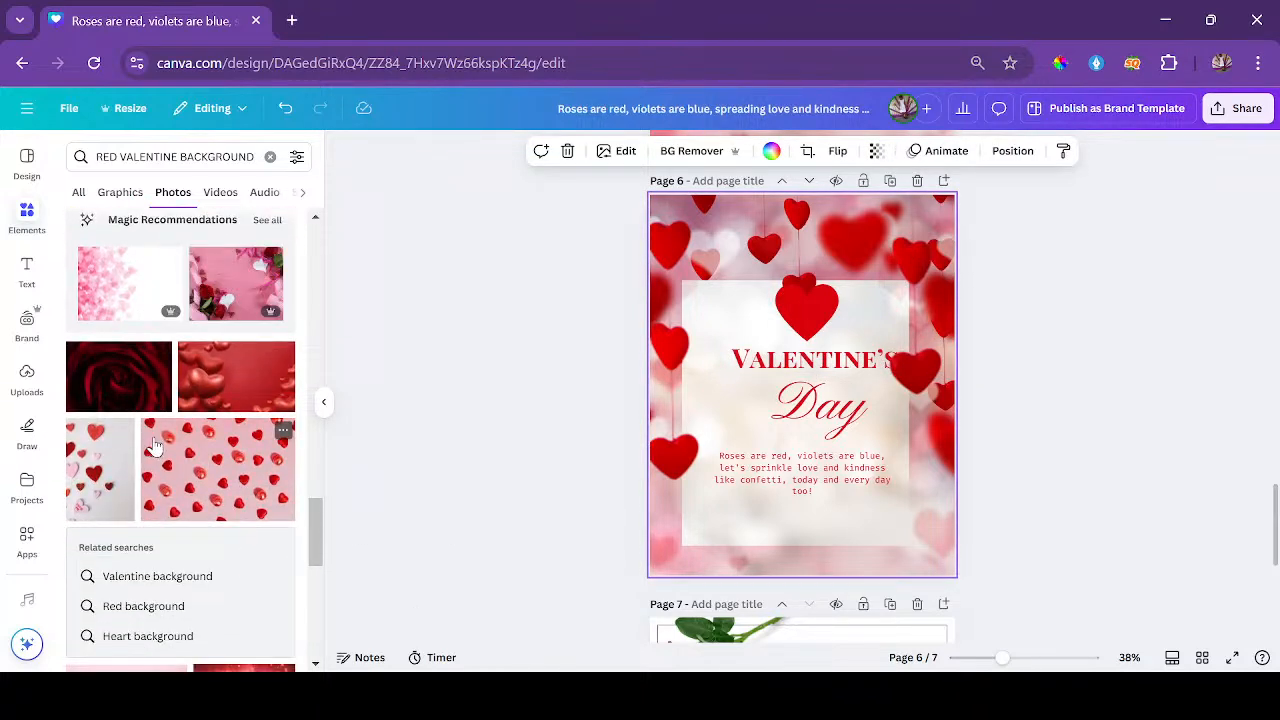
Recolor the VALENTINE'S heading on page 6 white and apply the red-to-white change to all matching elements.
click(786, 362)
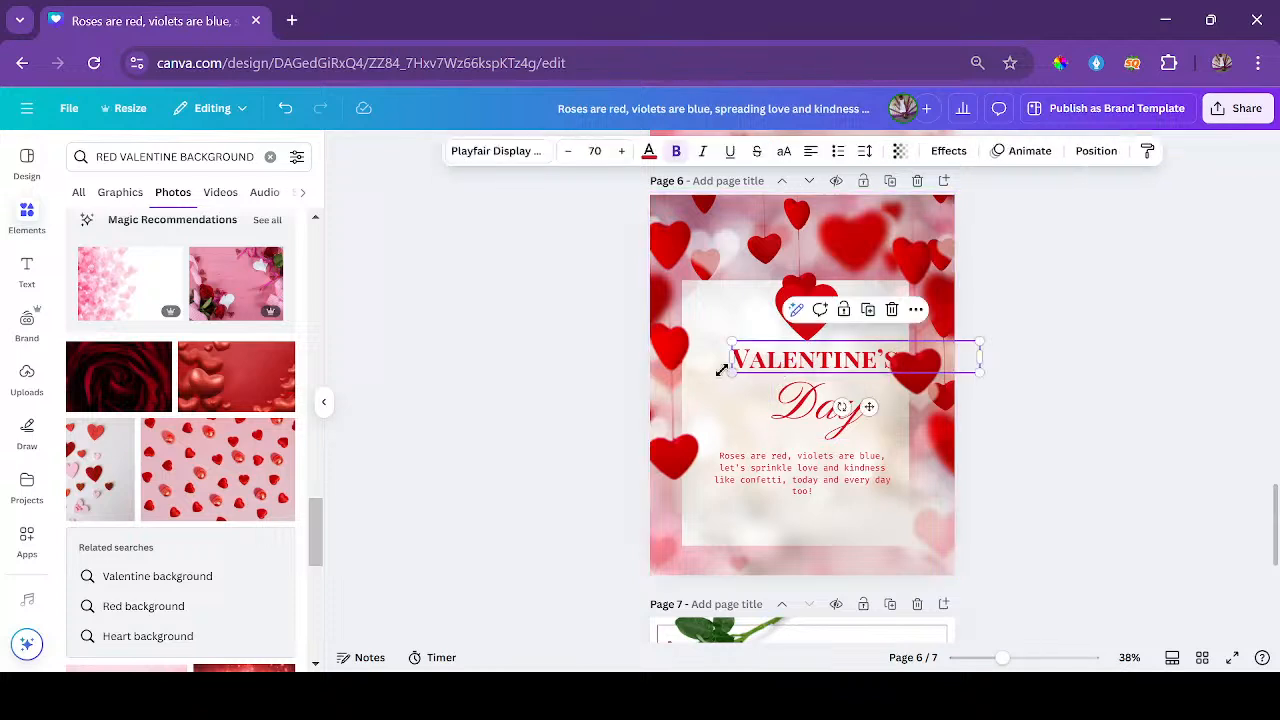
click(649, 155)
click(116, 347)
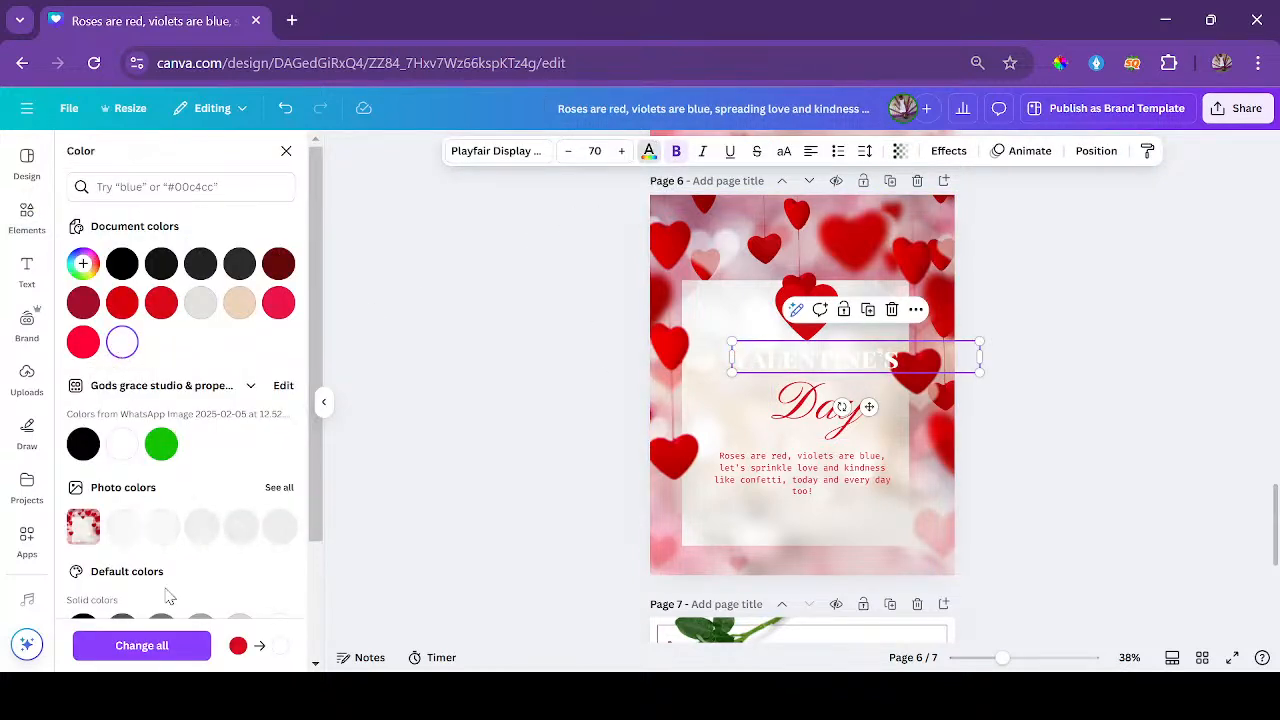
click(162, 648)
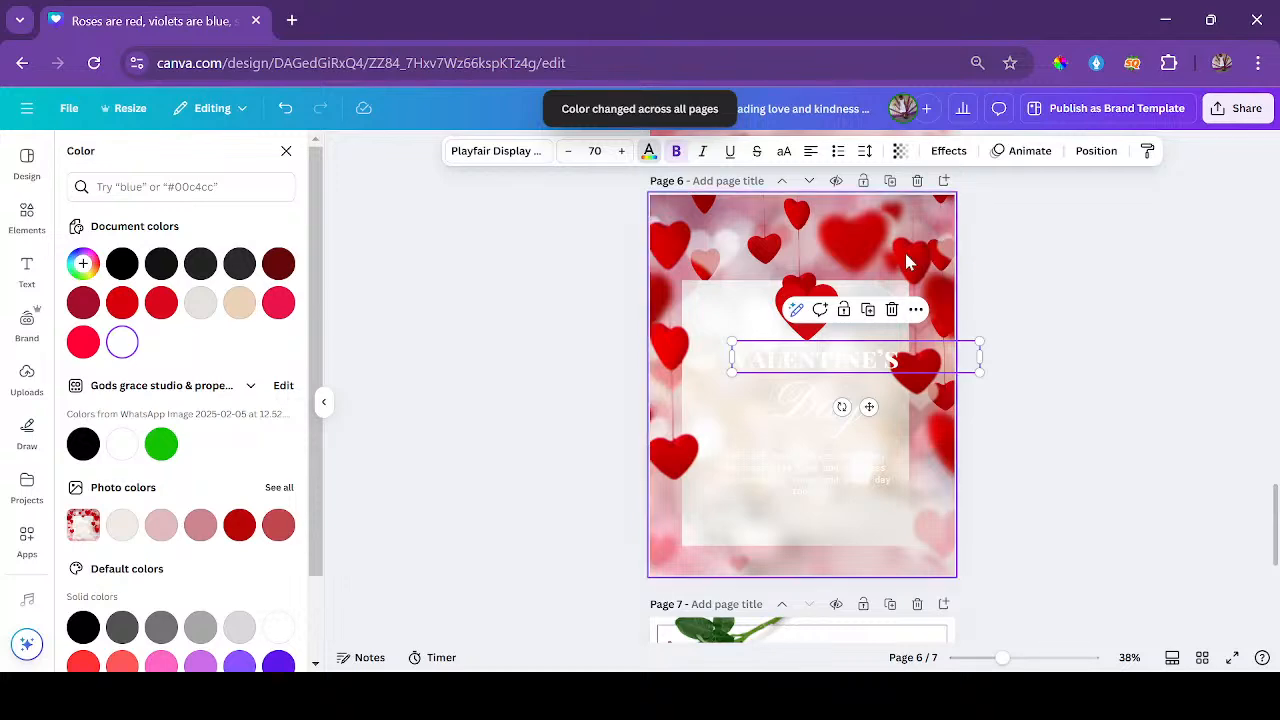
Insert the red photo with glossy 3D hearts and make it page 6's background.
right_click(884, 275)
click(367, 340)
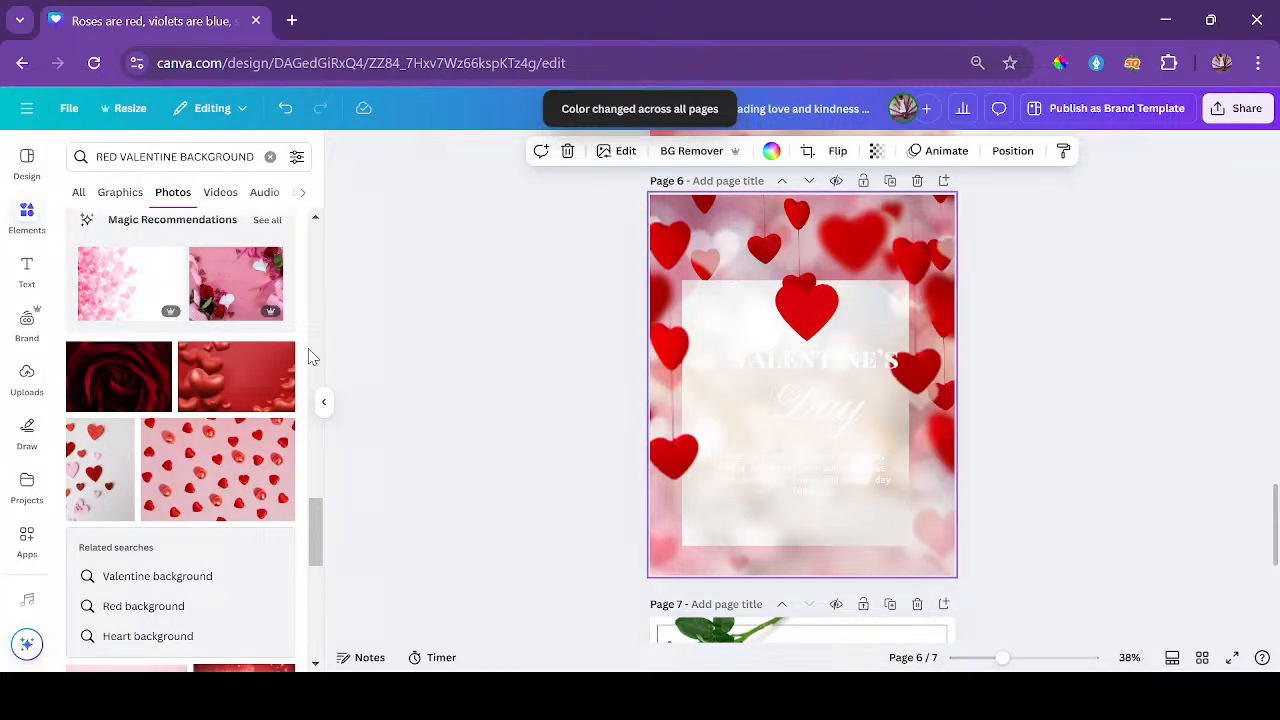
click(203, 378)
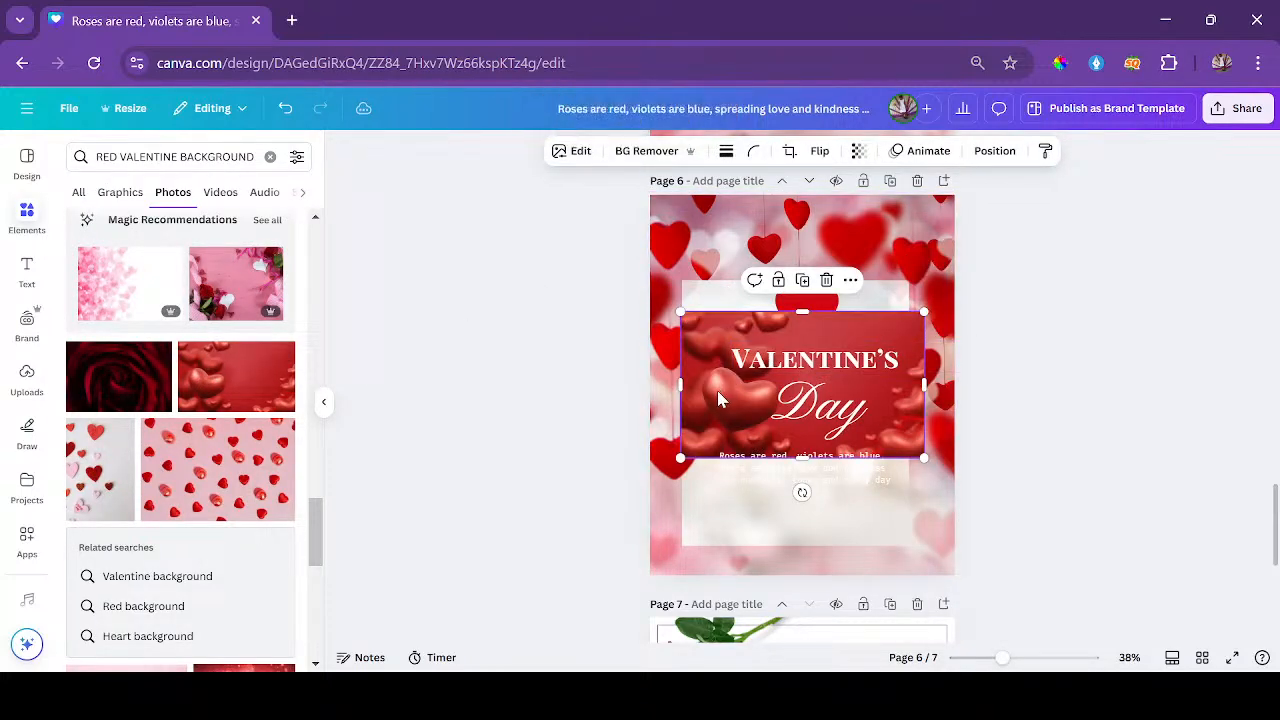
right_click(723, 396)
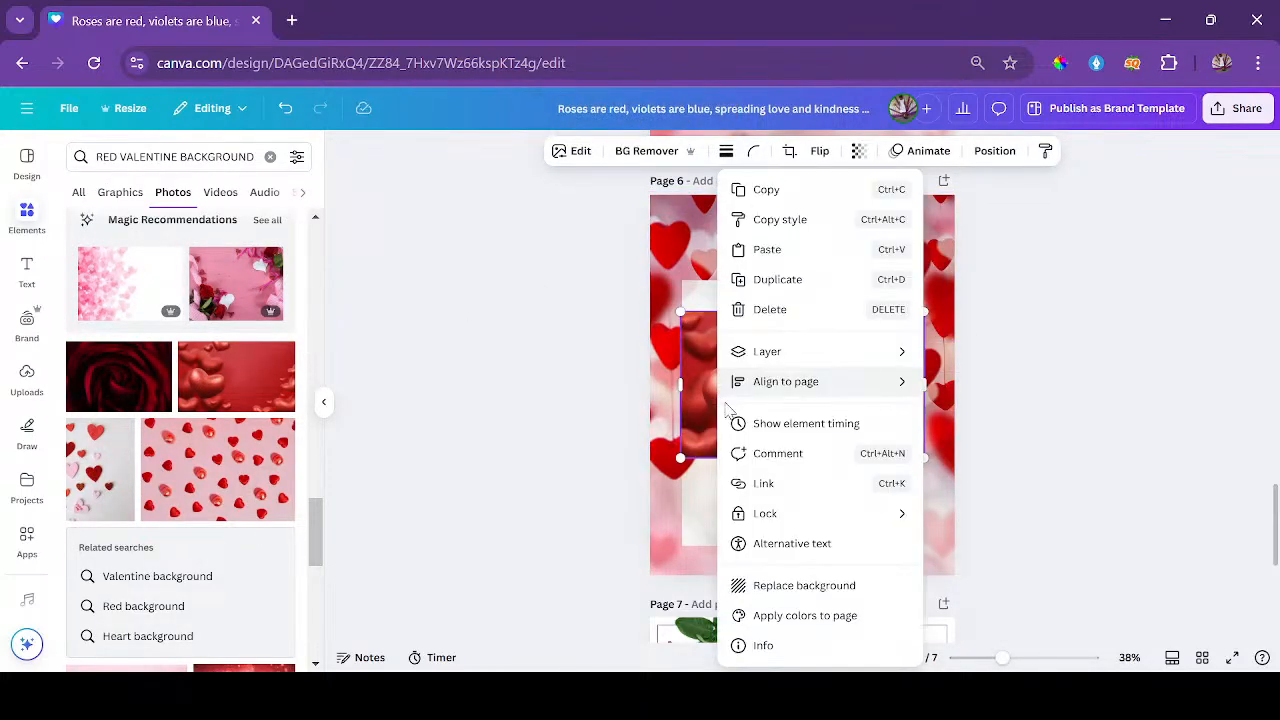
click(795, 590)
click(858, 296)
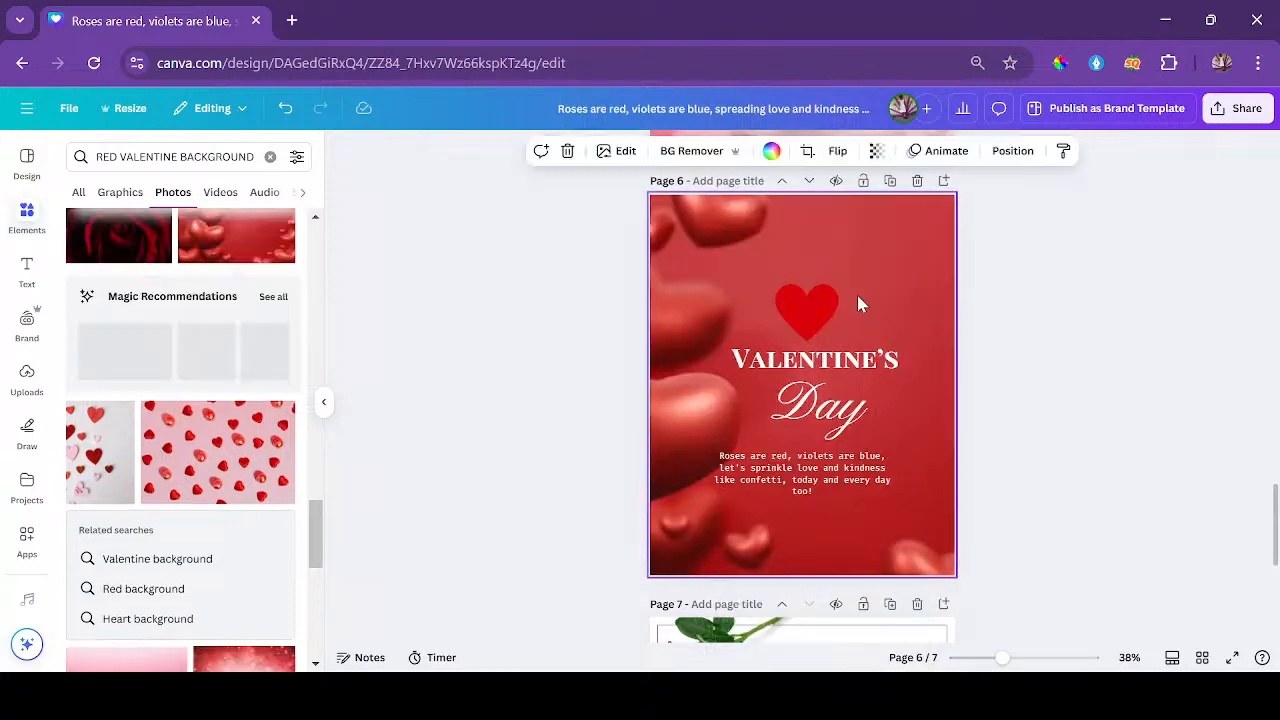
click(1061, 259)
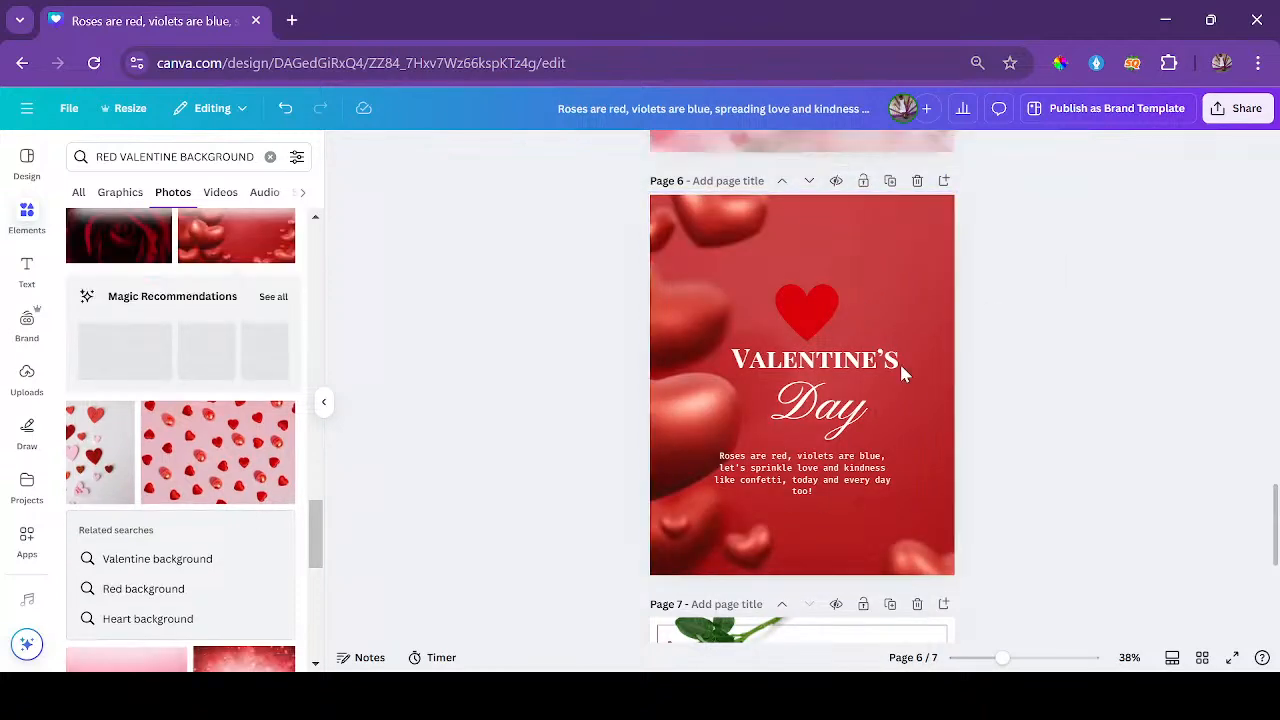
Recolor the heart shape above the VALENTINE'S heading on page 6 white.
click(806, 318)
click(660, 151)
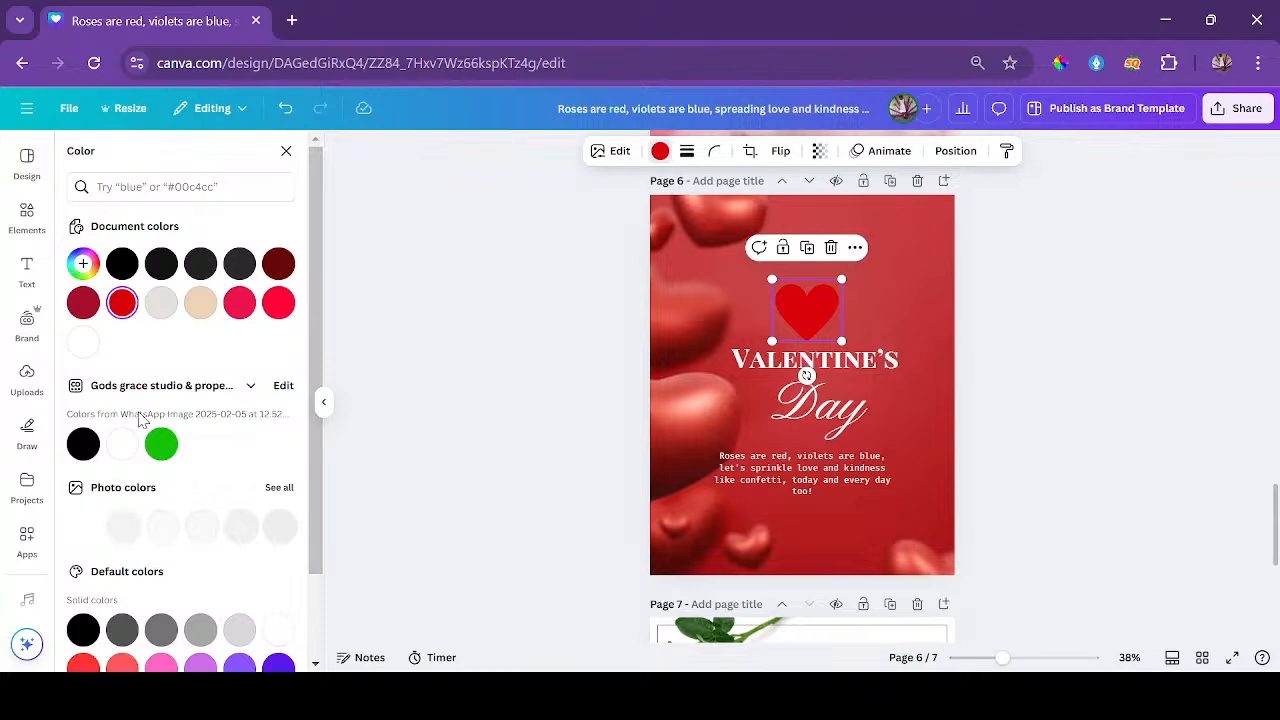
click(89, 346)
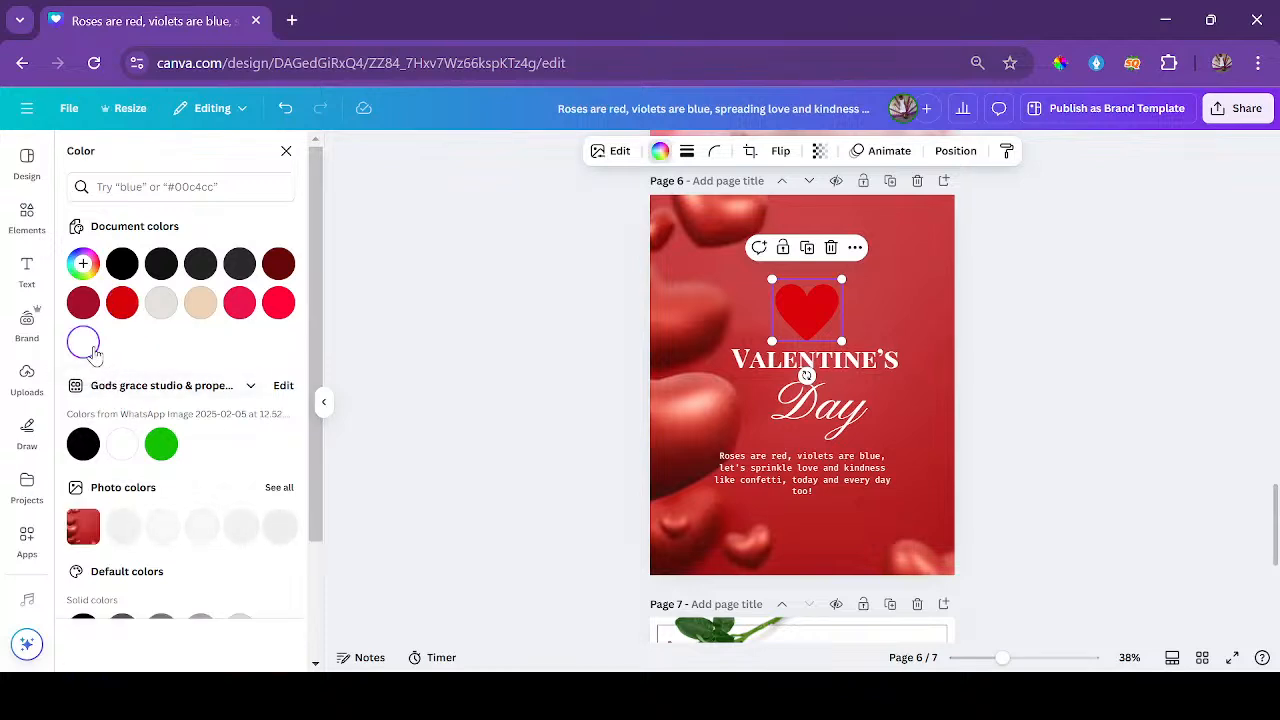
click(1126, 401)
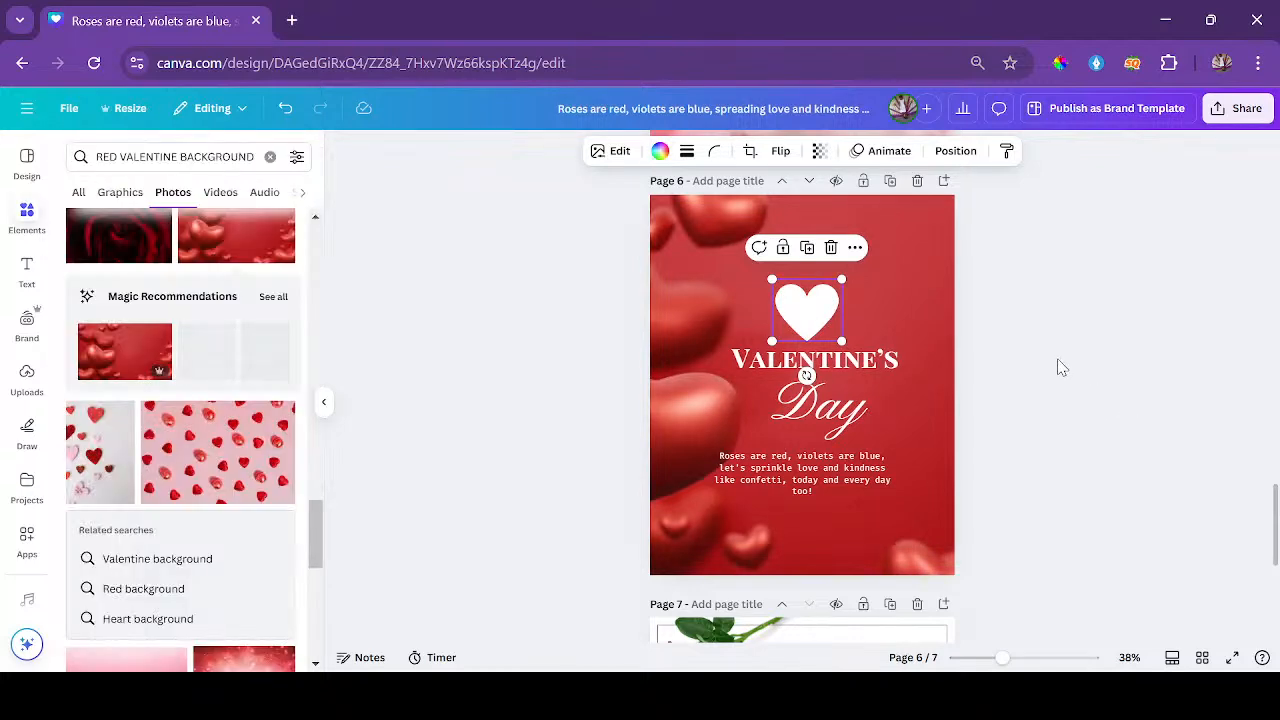
Flip page 6's background photo horizontally and vertically.
click(682, 271)
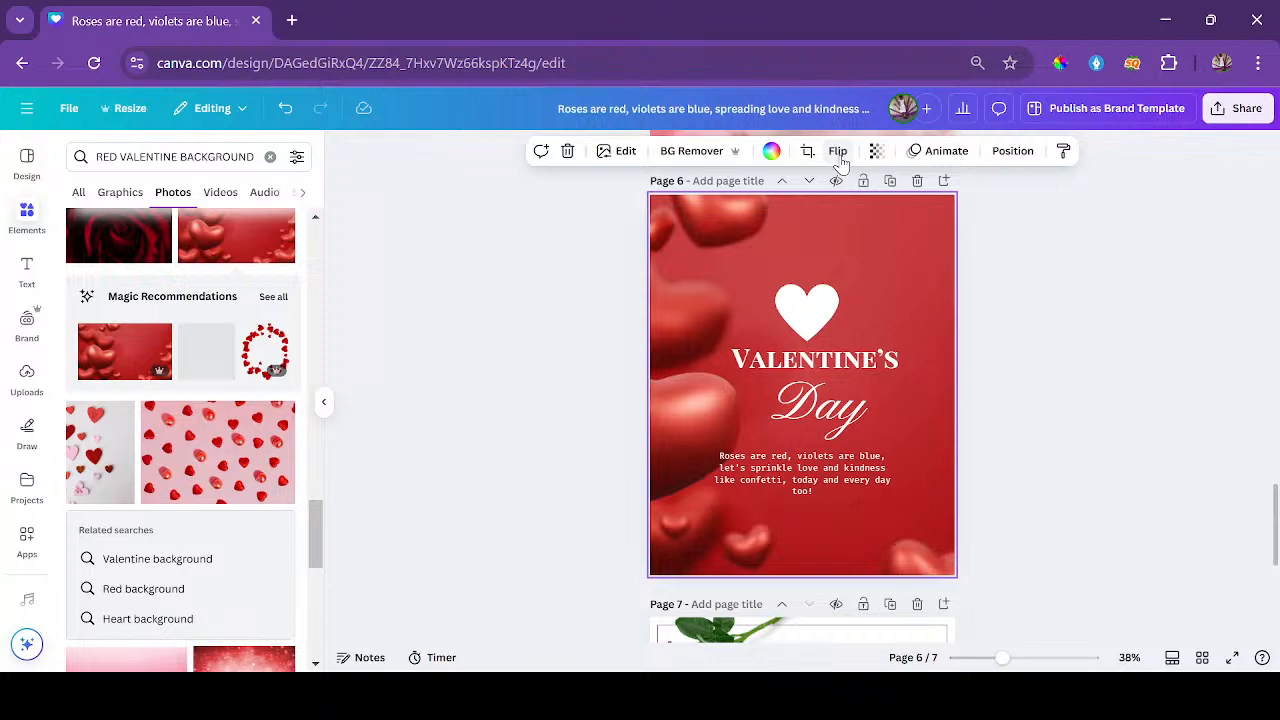
click(838, 155)
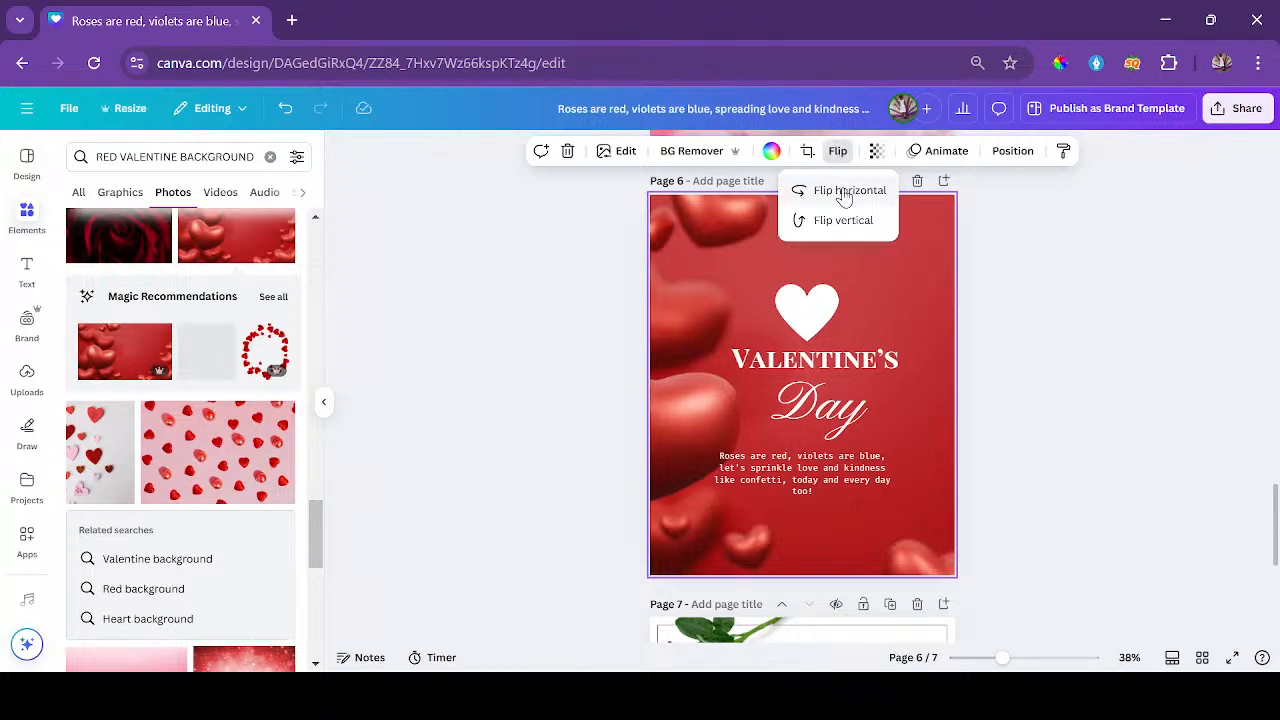
click(852, 191)
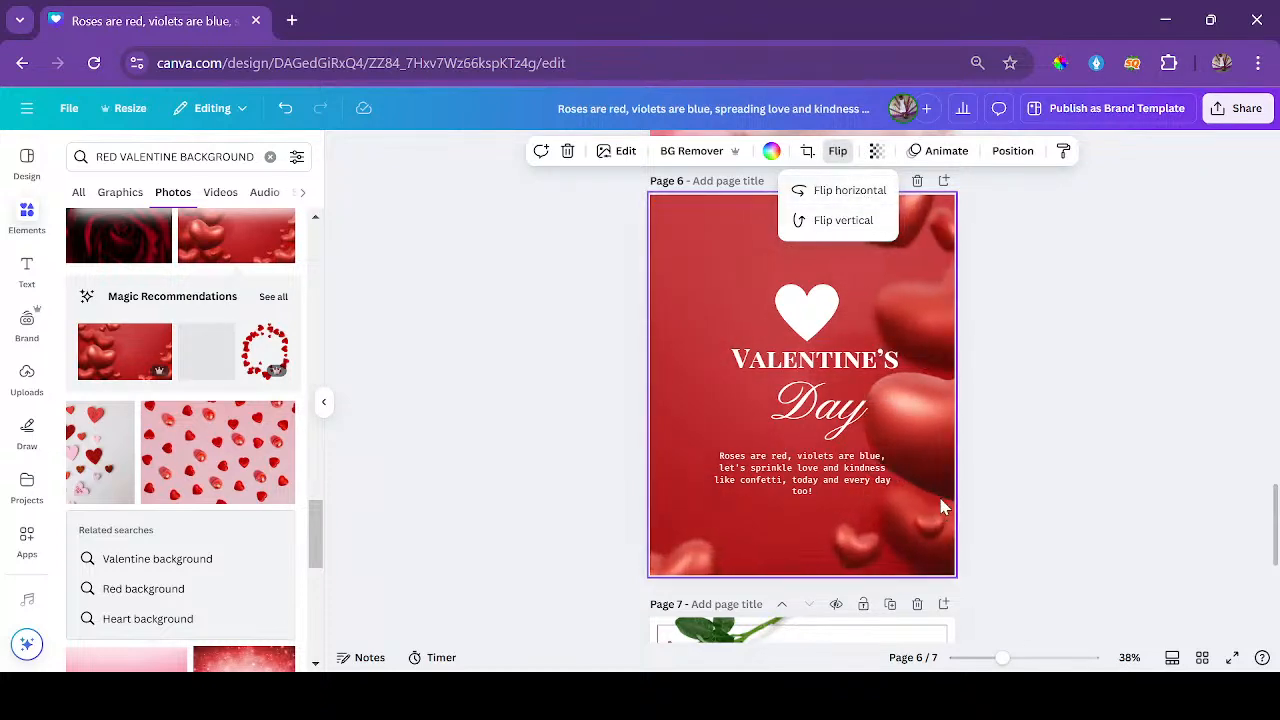
click(851, 230)
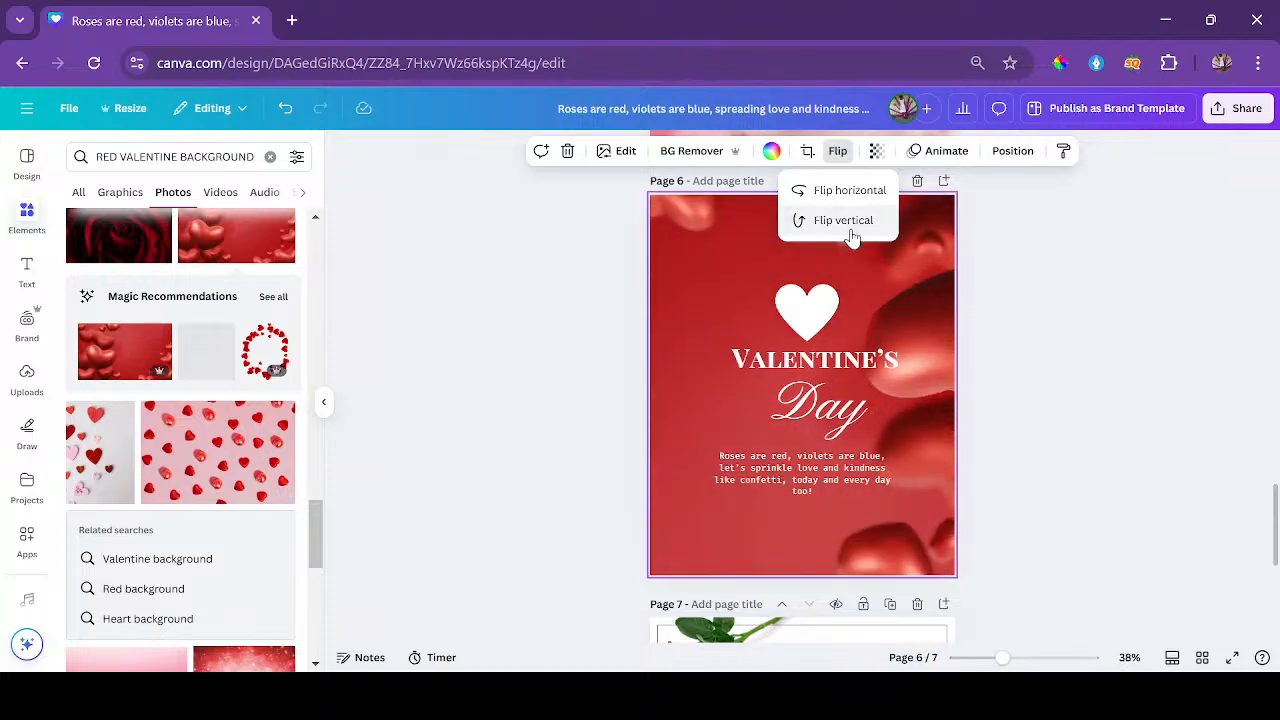
Add the pink photo with red and pink hearts in its lower corner to page 6.
scroll(195, 390, down, 2)
scroll(197, 400, up, 2)
scroll(205, 412, down, 3)
scroll(205, 412, down, 2)
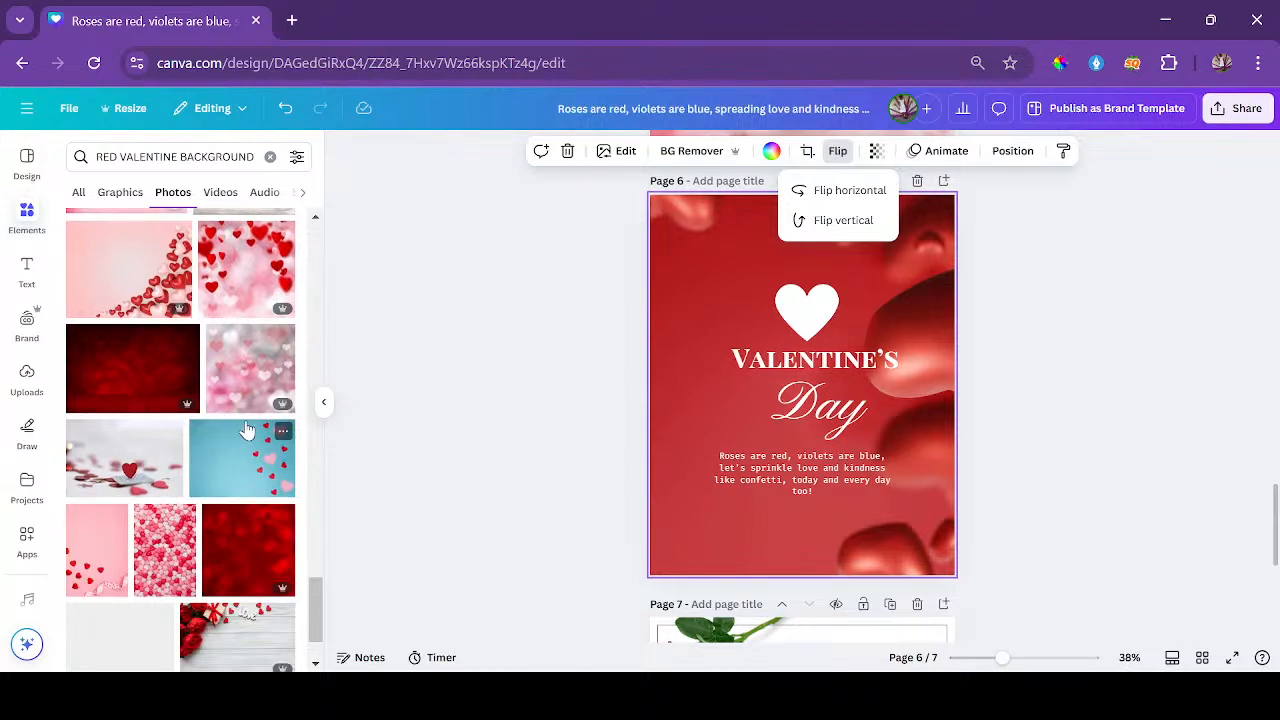
click(135, 300)
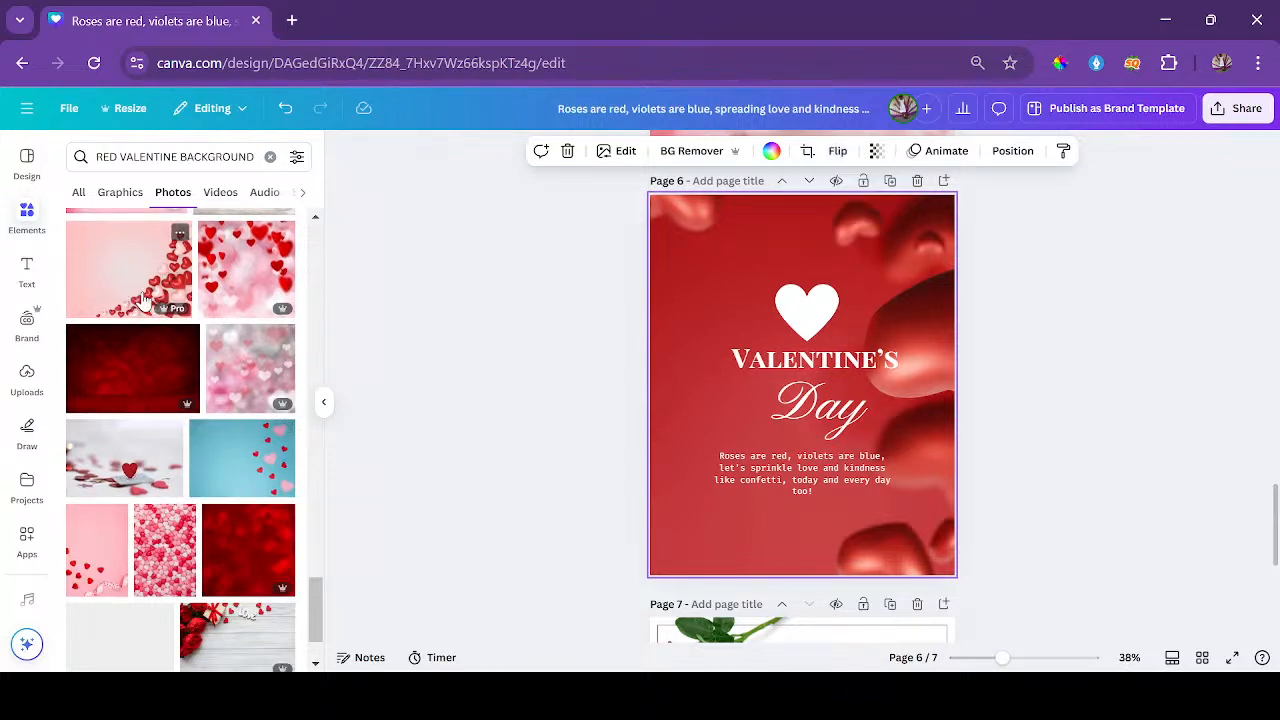
Try the pink hearts photo as page 6's background and undo the replacement.
right_click(703, 316)
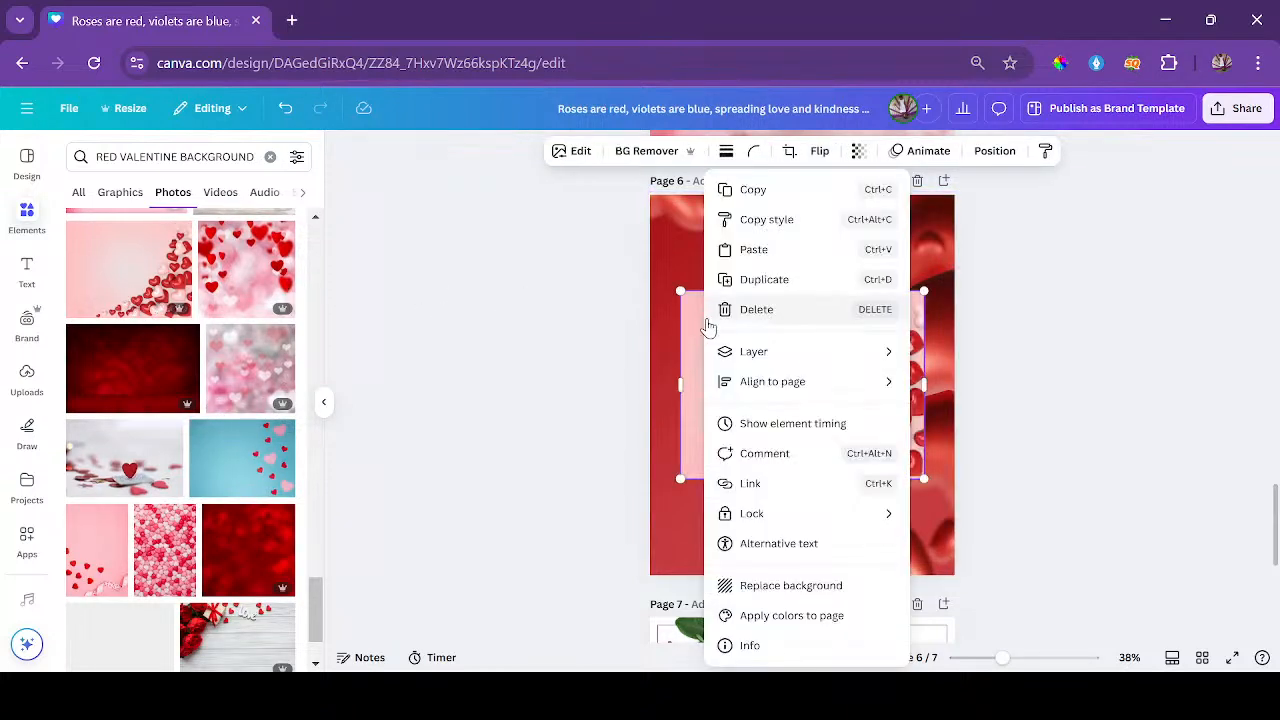
click(755, 586)
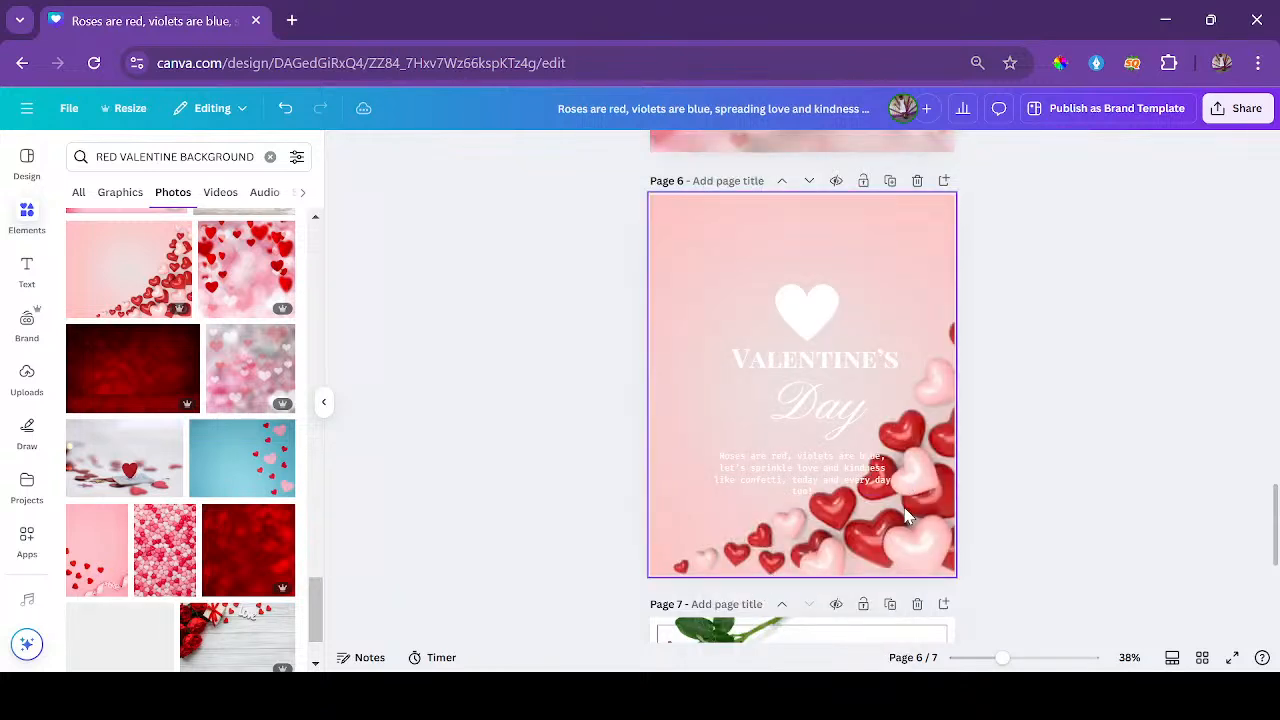
click(285, 108)
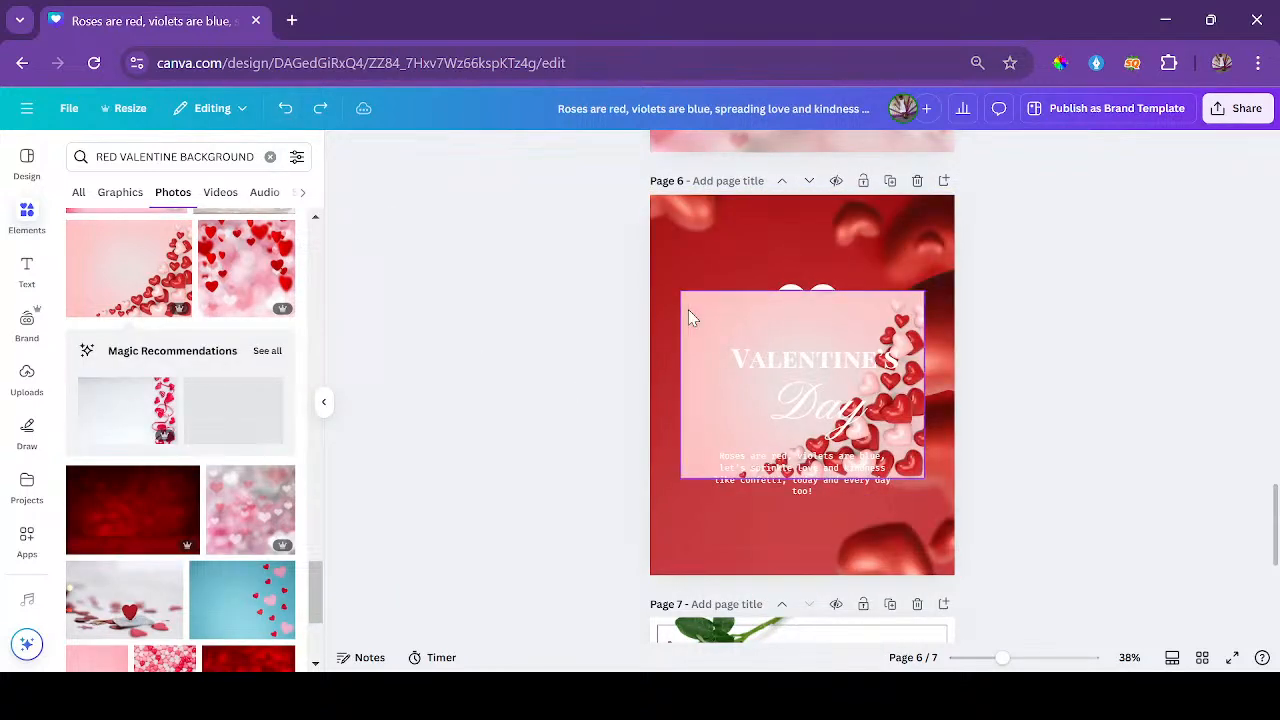
Move the pink hearts photo to page 6's lower-left corner so only its heart-covered edge overlaps the page.
drag(729, 325, 517, 481)
click(965, 303)
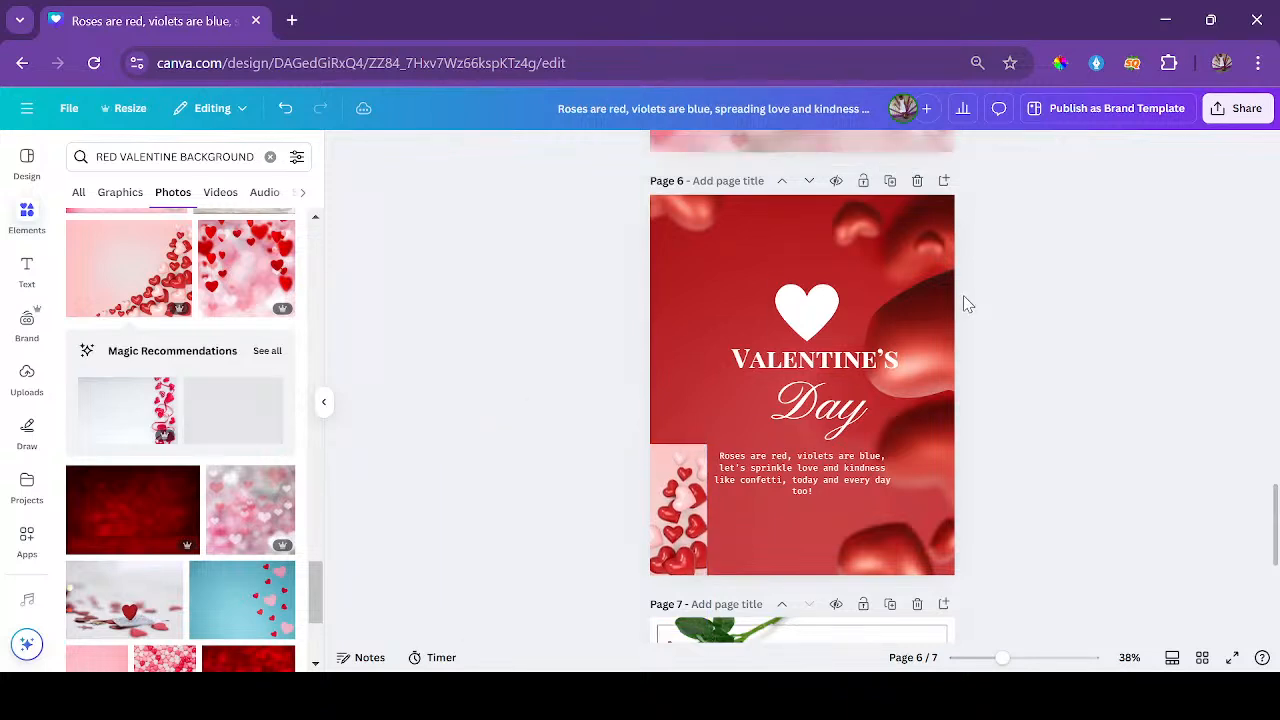
click(683, 517)
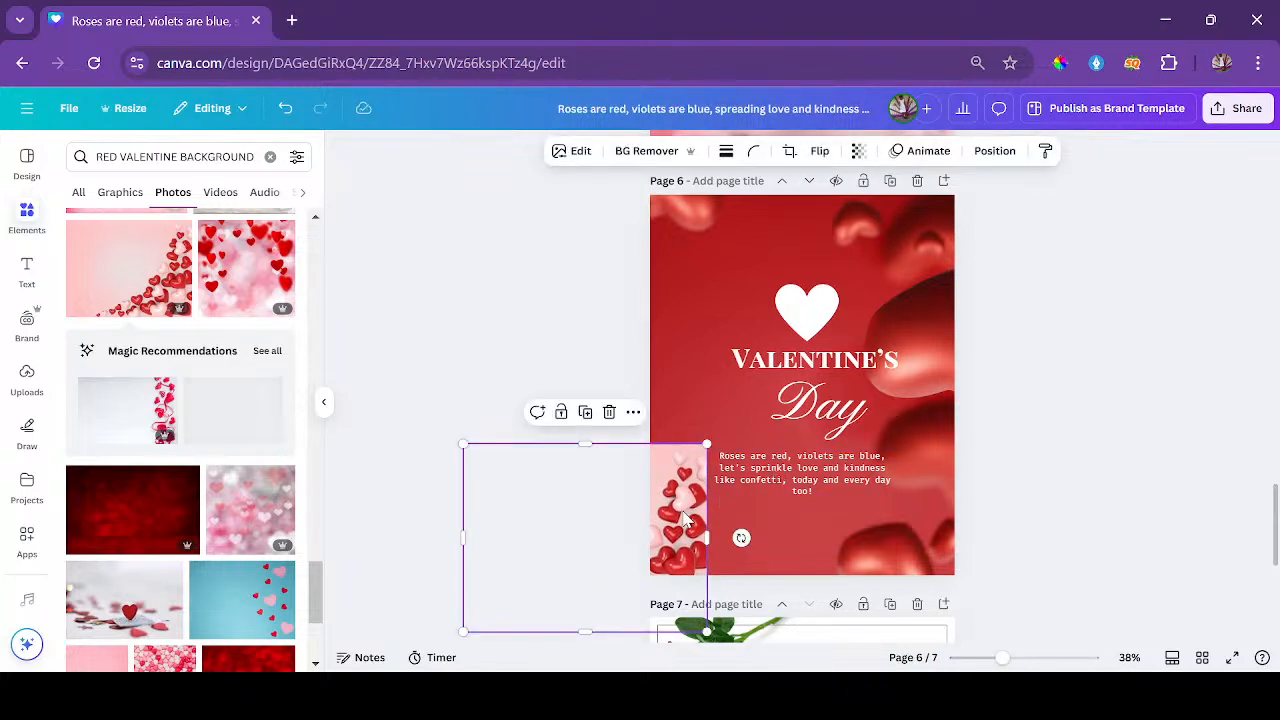
click(1195, 371)
Give the pink hearts photo in page 6's lower-left corner a solid white border with a weight of 7.
click(669, 497)
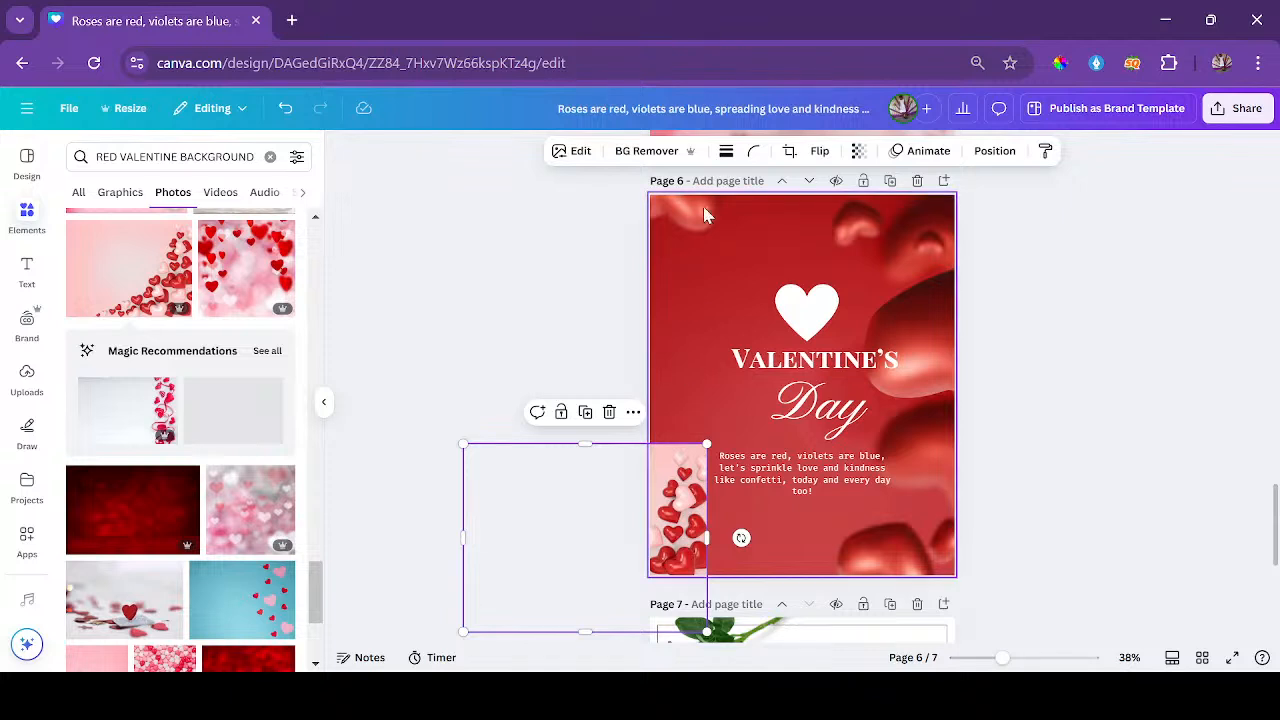
click(726, 152)
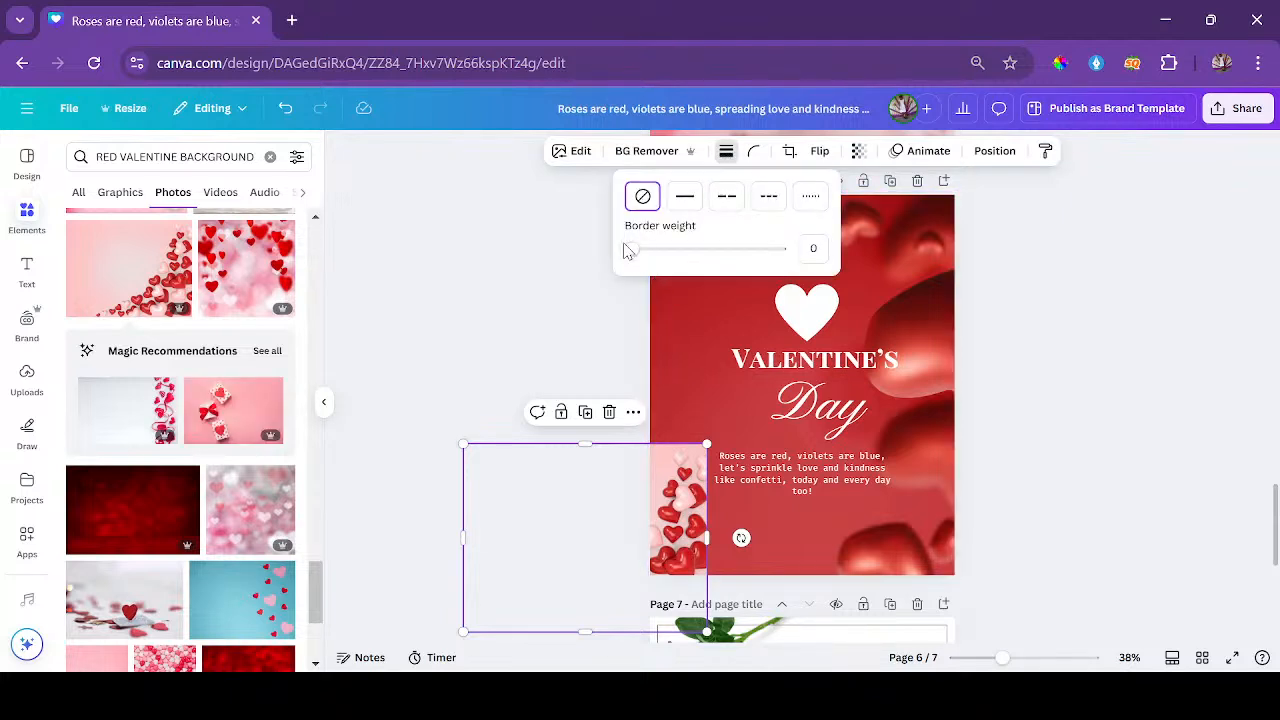
drag(631, 258, 643, 260)
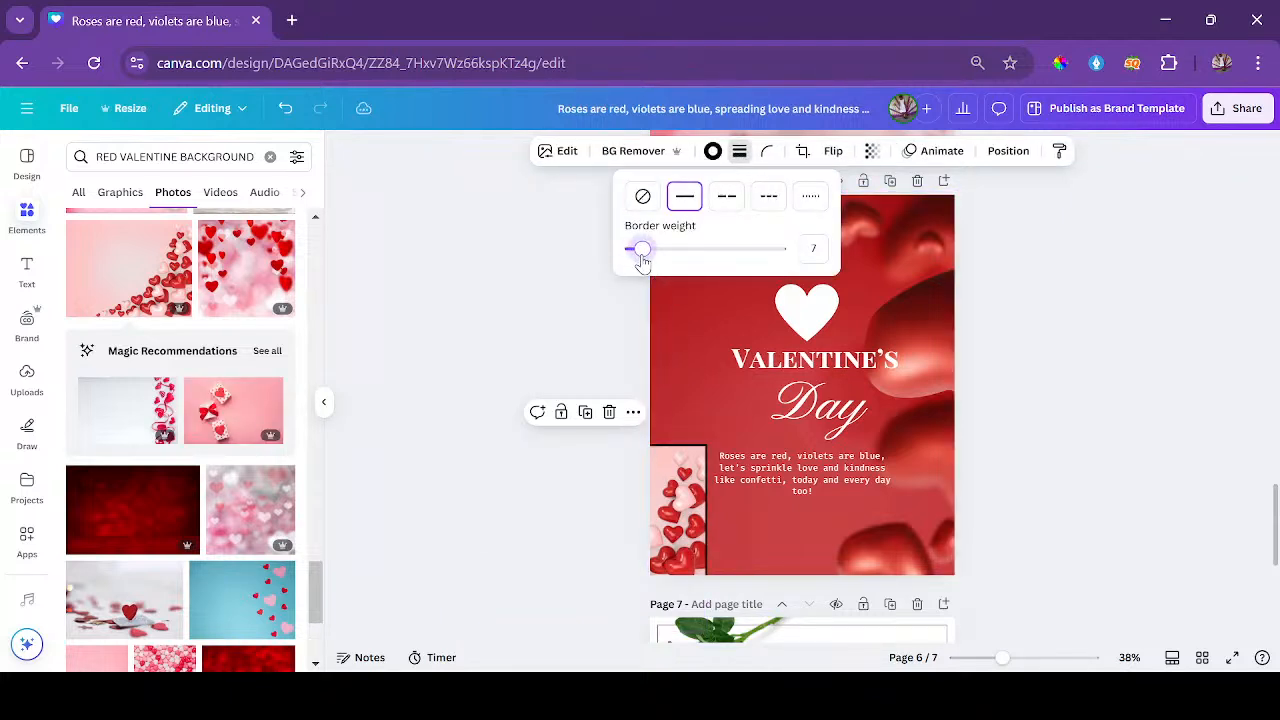
click(712, 151)
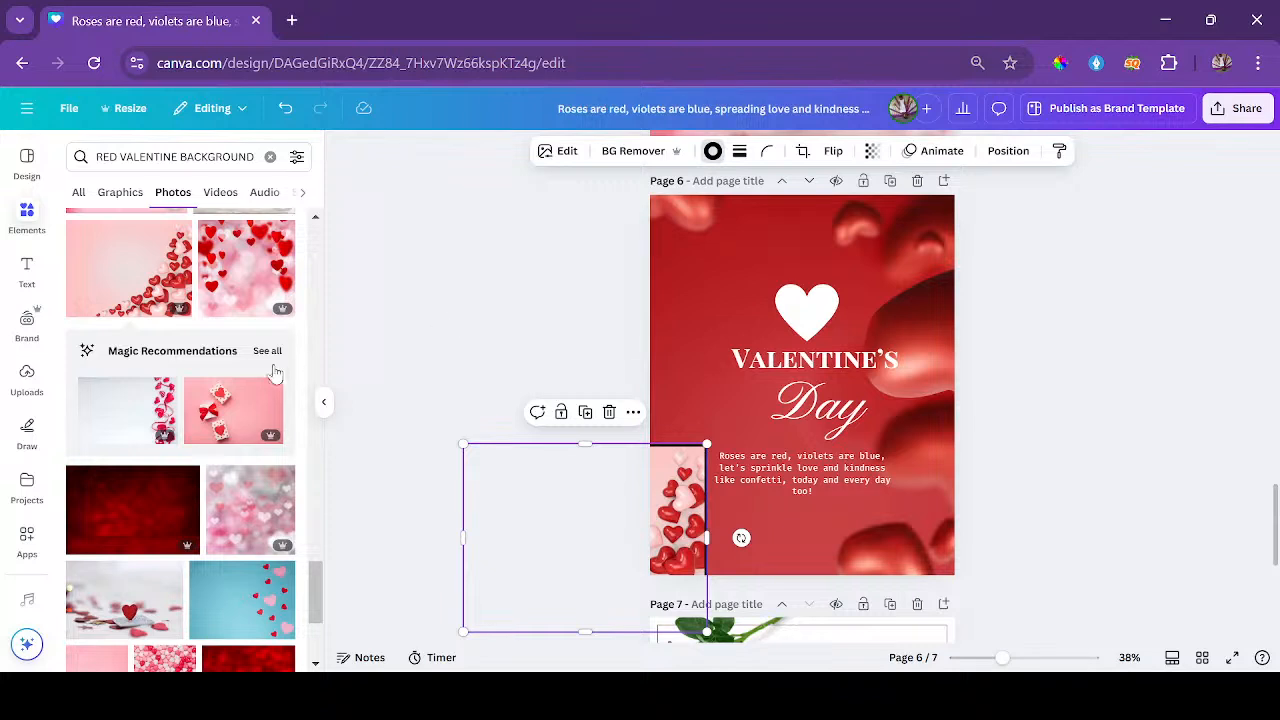
click(83, 342)
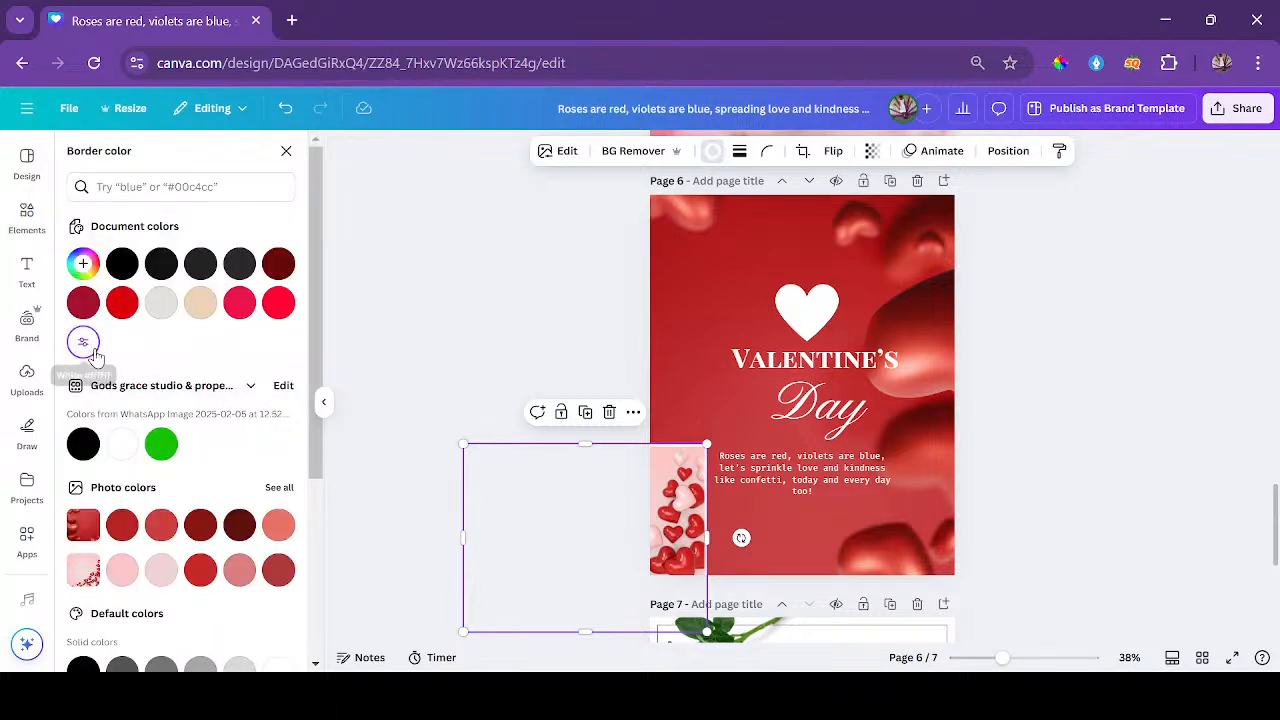
key(Escape)
key(Escape)
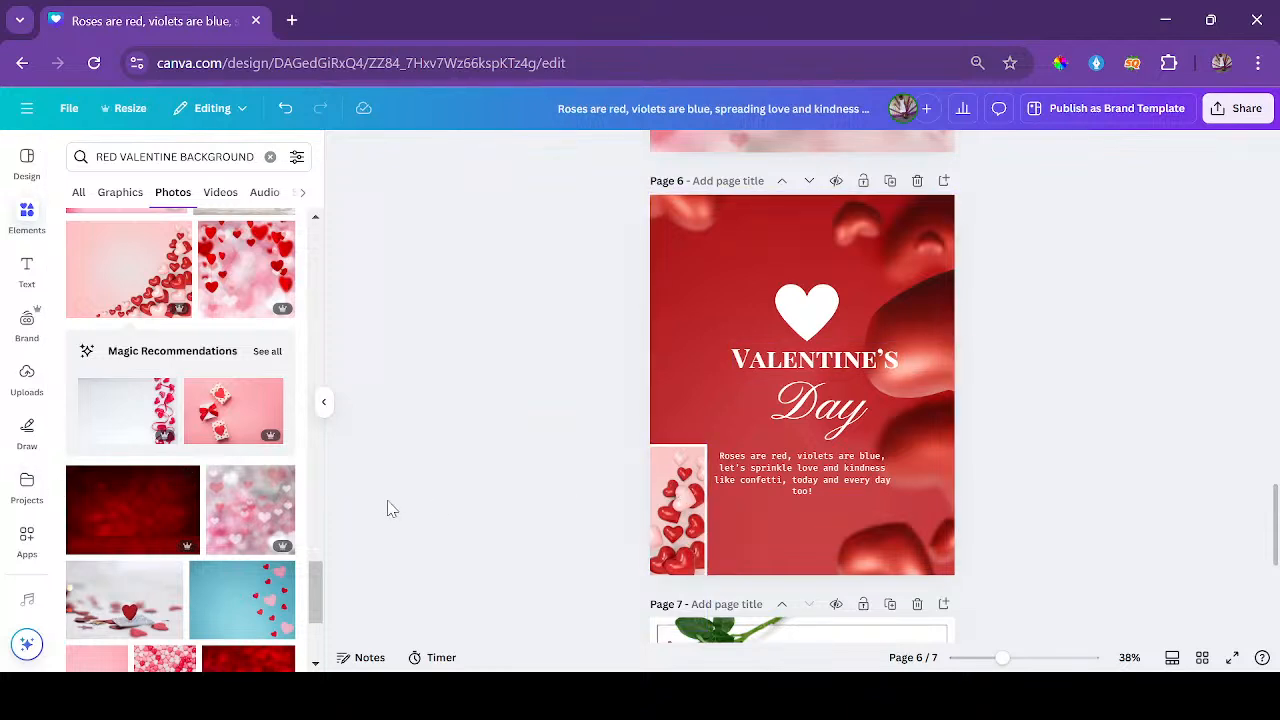
Add the pink photo with polka-dot gift boxes to page 6 and duplicate the page.
click(240, 437)
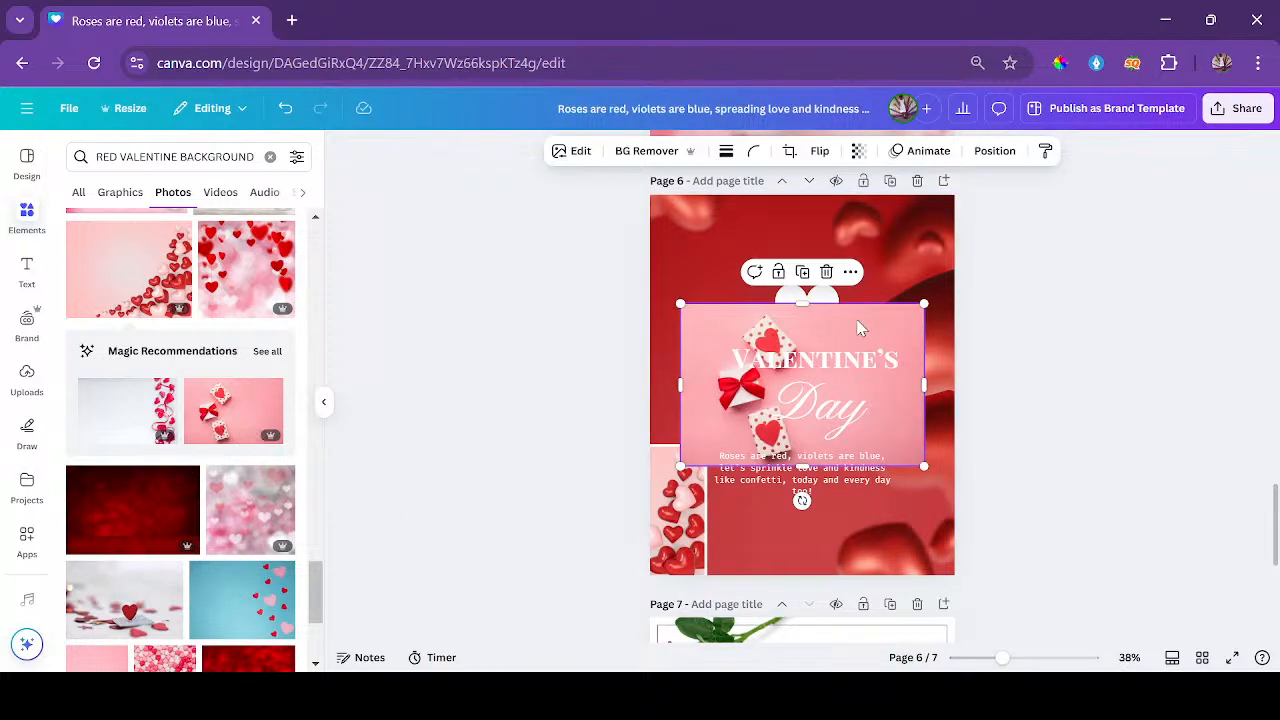
drag(705, 358, 704, 346)
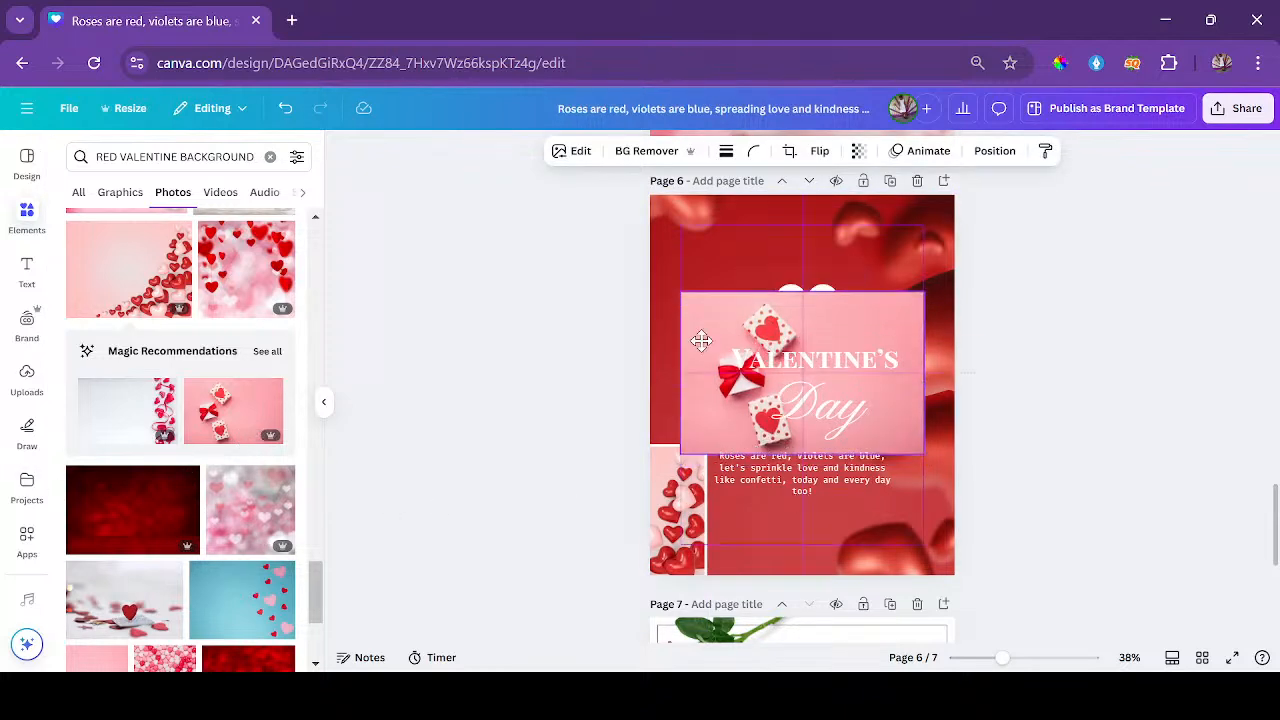
click(890, 180)
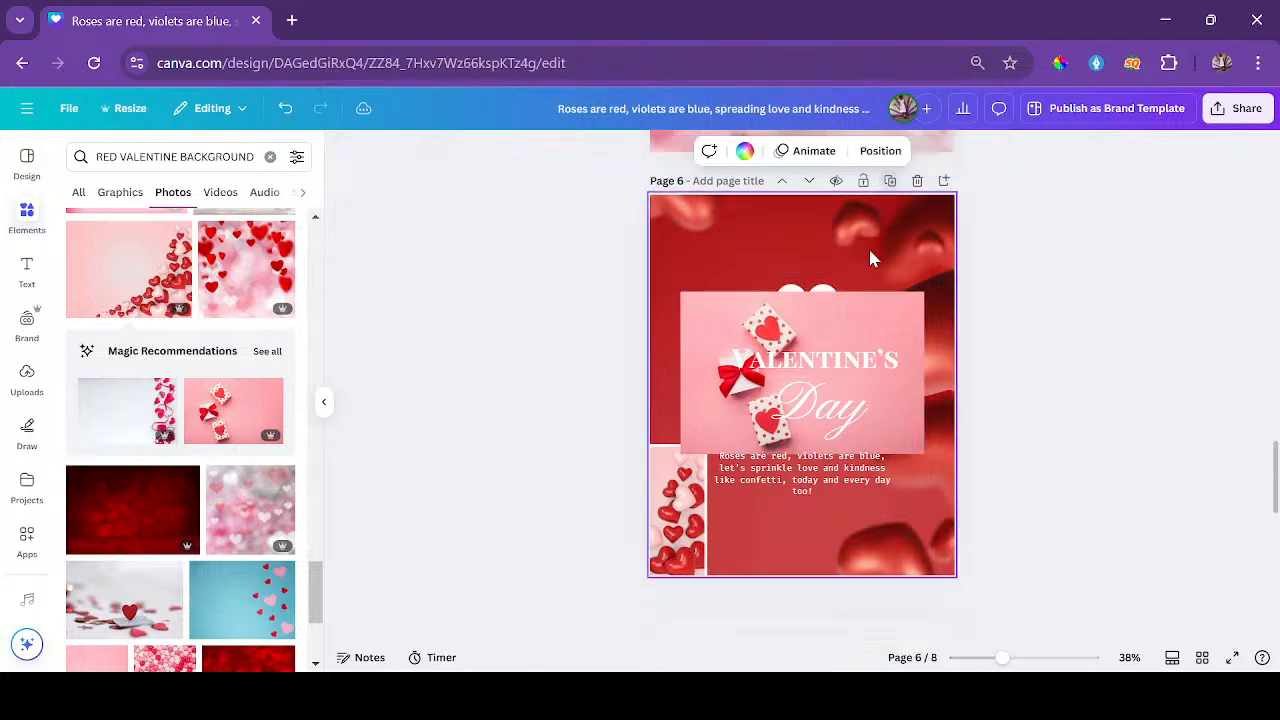
Make the gift box photo page 7's background and delete the bordered hearts photo from that page.
click(716, 328)
right_click(716, 328)
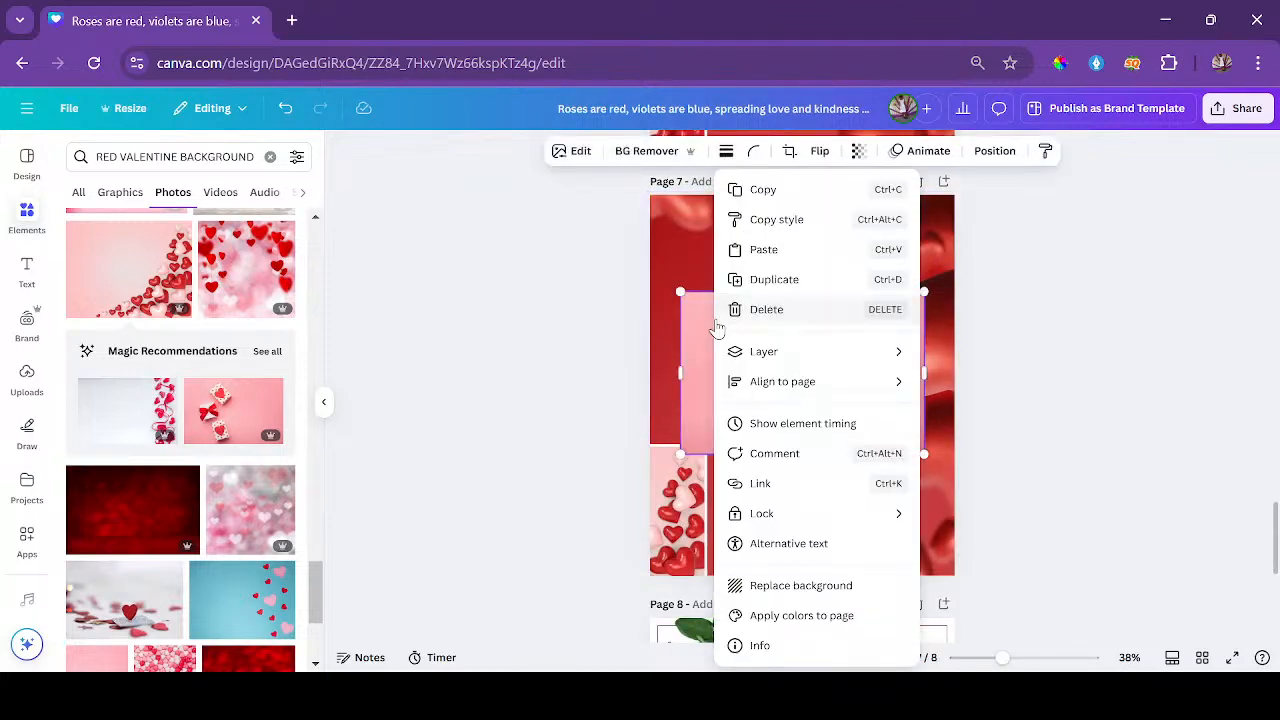
click(800, 585)
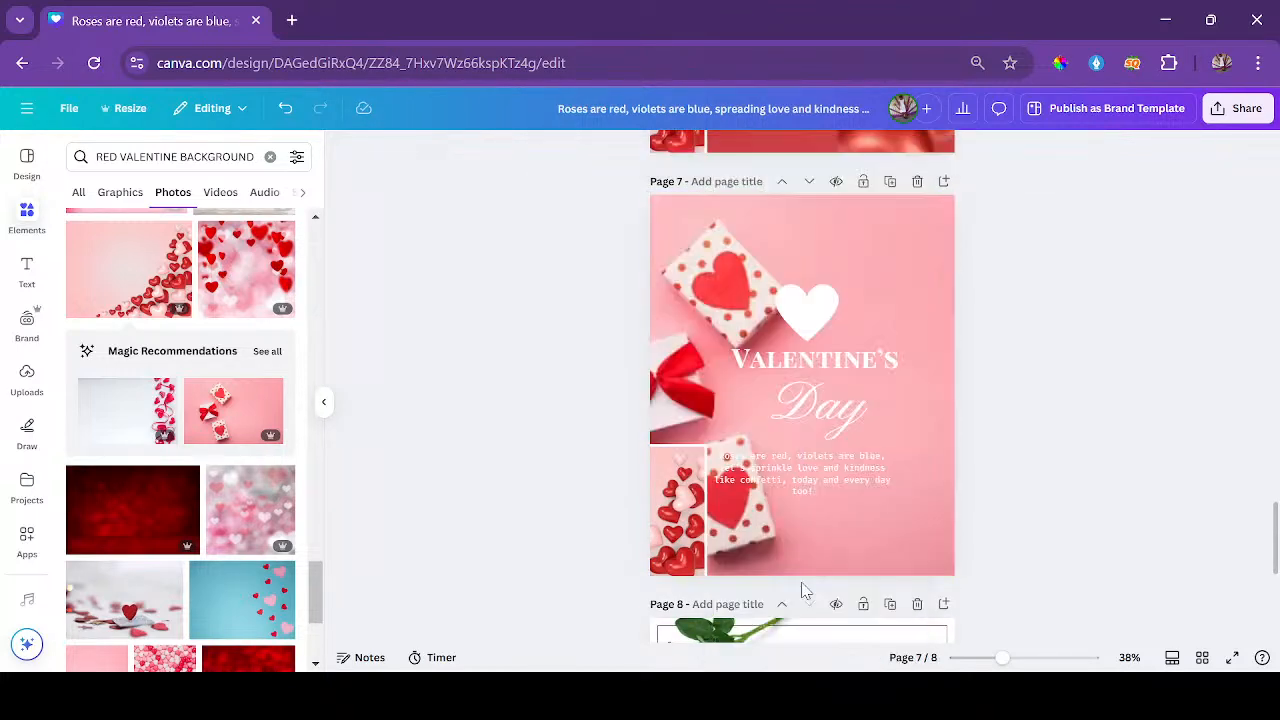
click(677, 505)
click(609, 429)
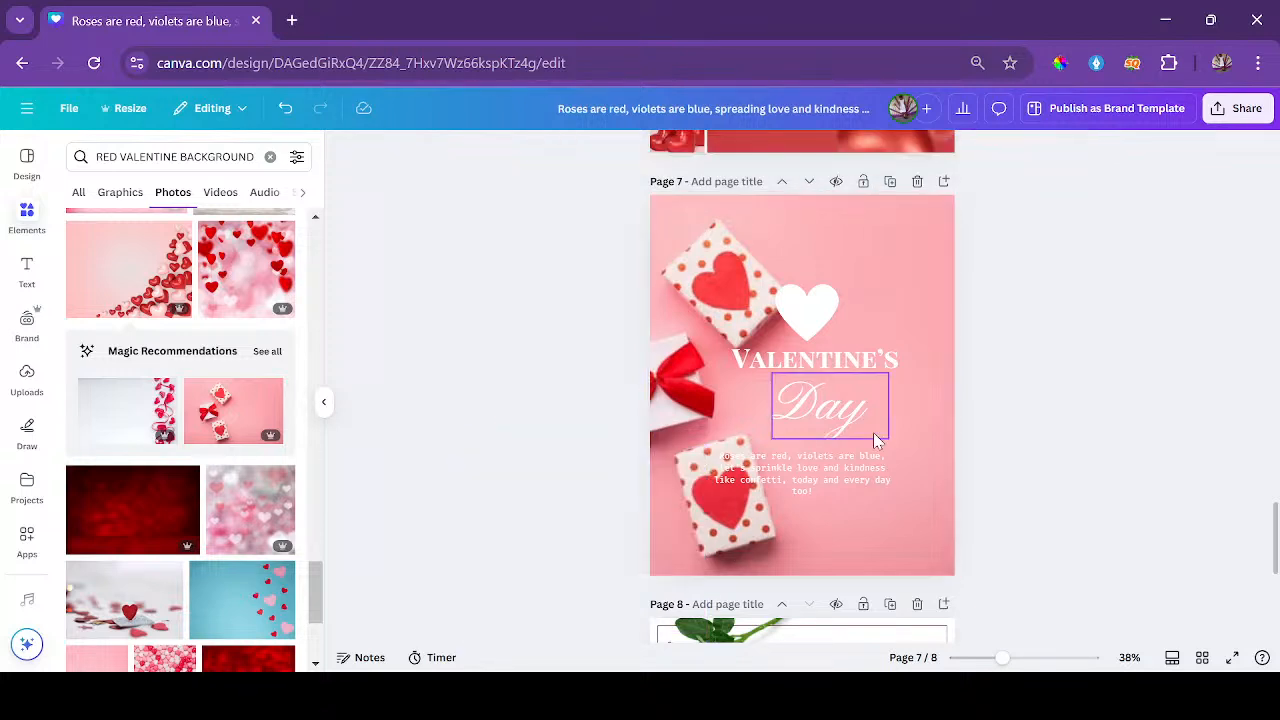
Recolor page 7's "Valentine's" heading red and apply the white-to-red change to all matching text.
click(806, 380)
click(810, 365)
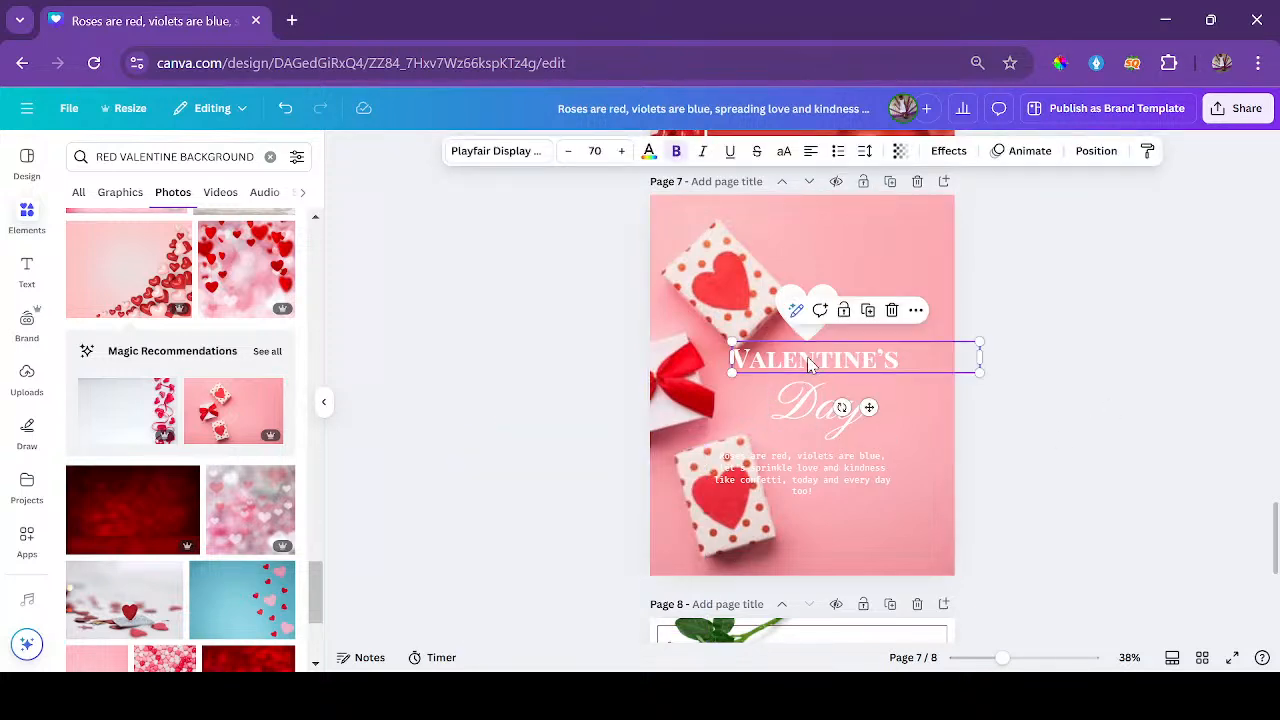
click(648, 151)
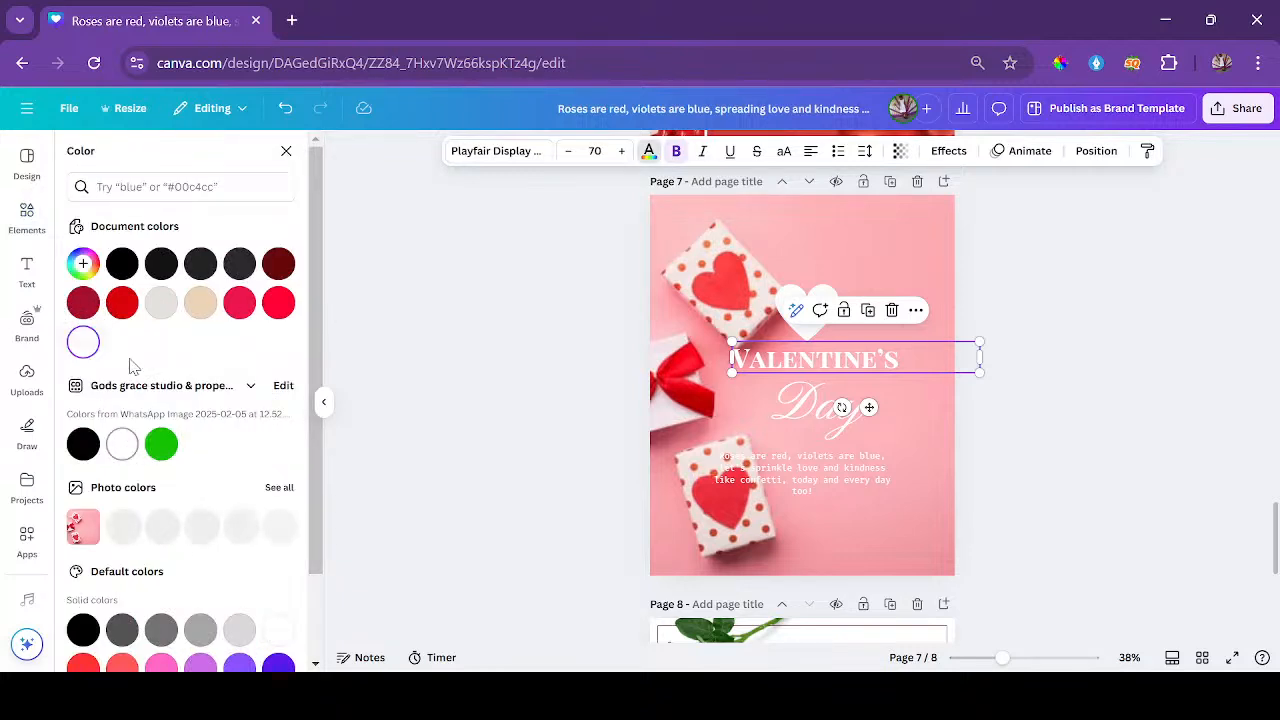
click(122, 303)
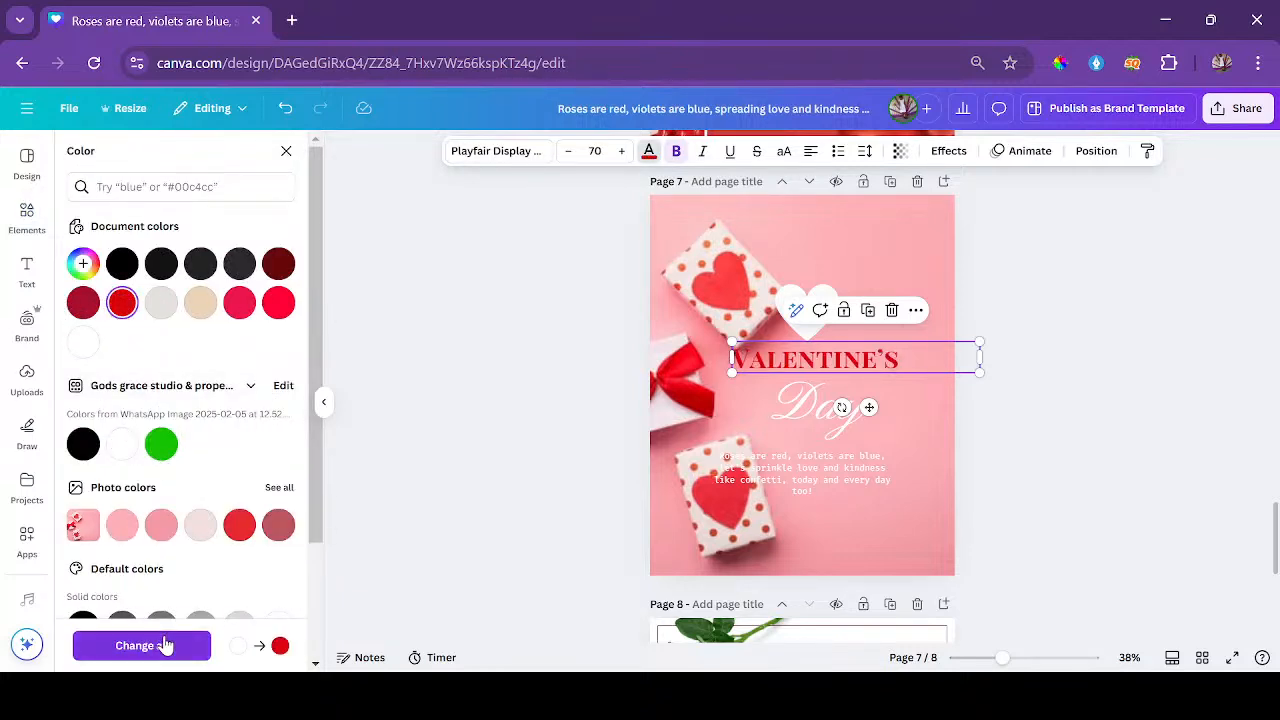
click(163, 646)
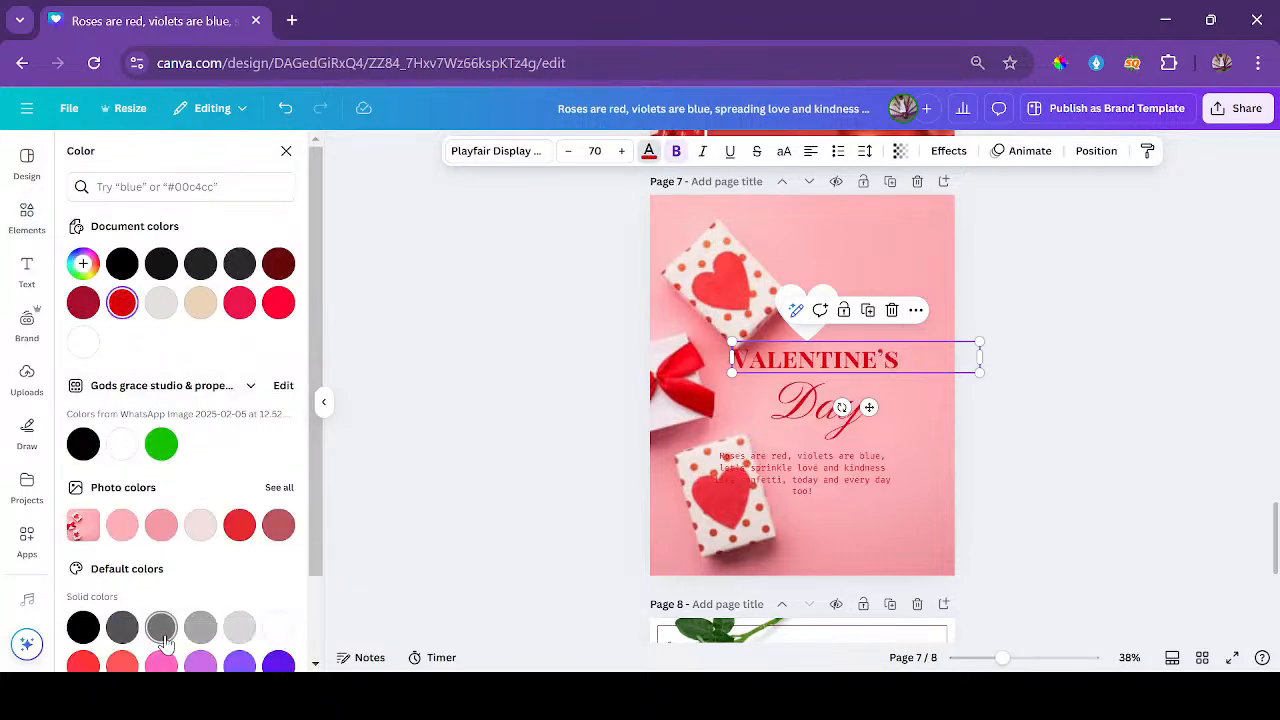
click(818, 477)
click(866, 244)
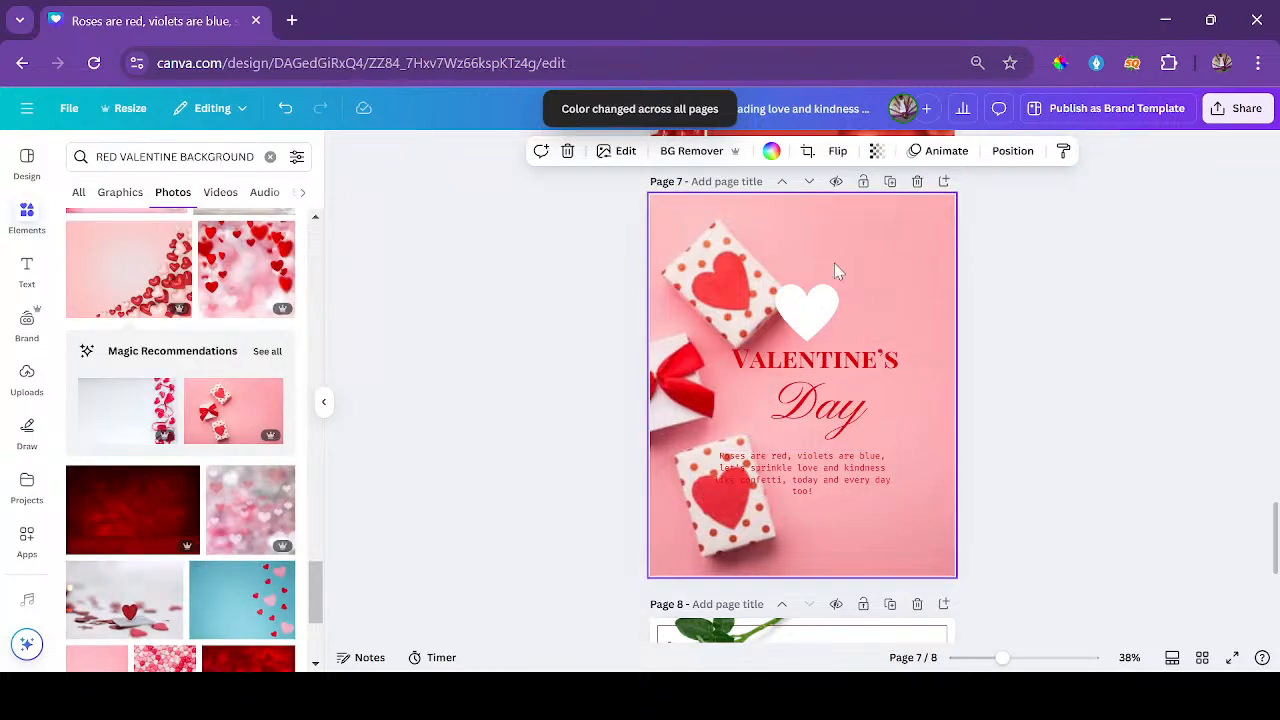
Replace page 7's background with the white wood photo showing roses, a gift and the word "love".
scroll(240, 590, down, 3)
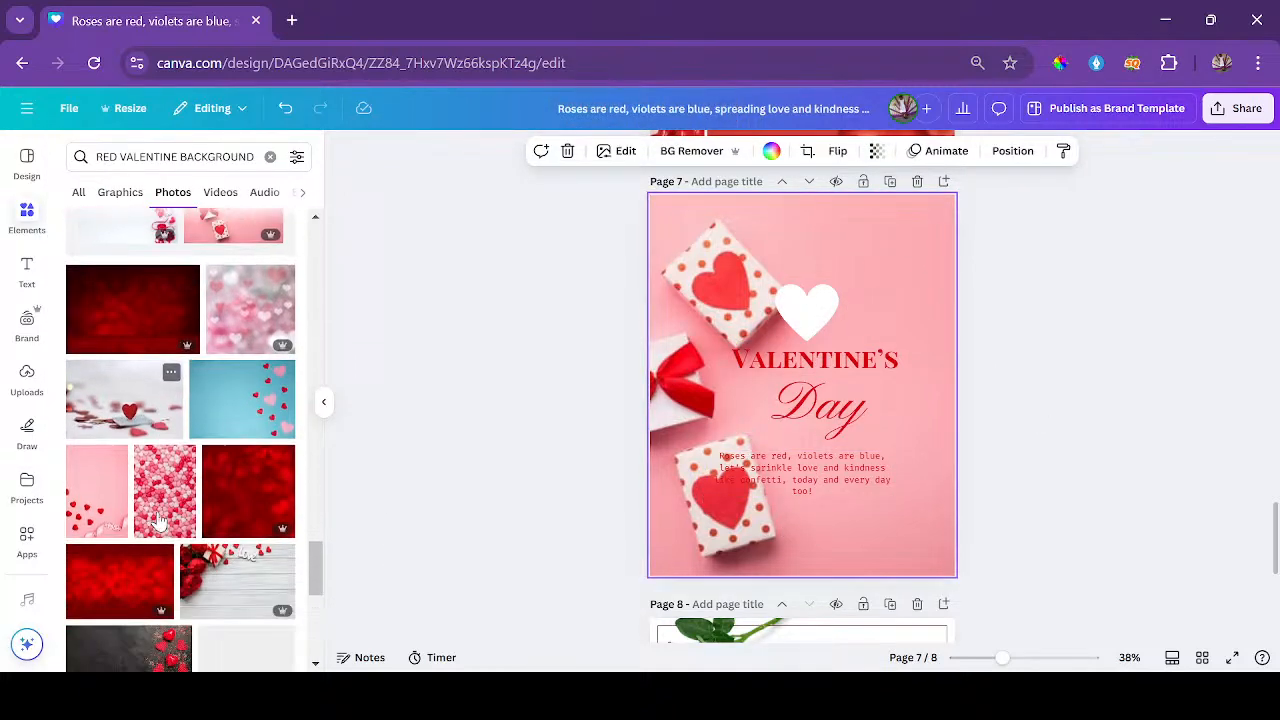
scroll(158, 515, down, 2)
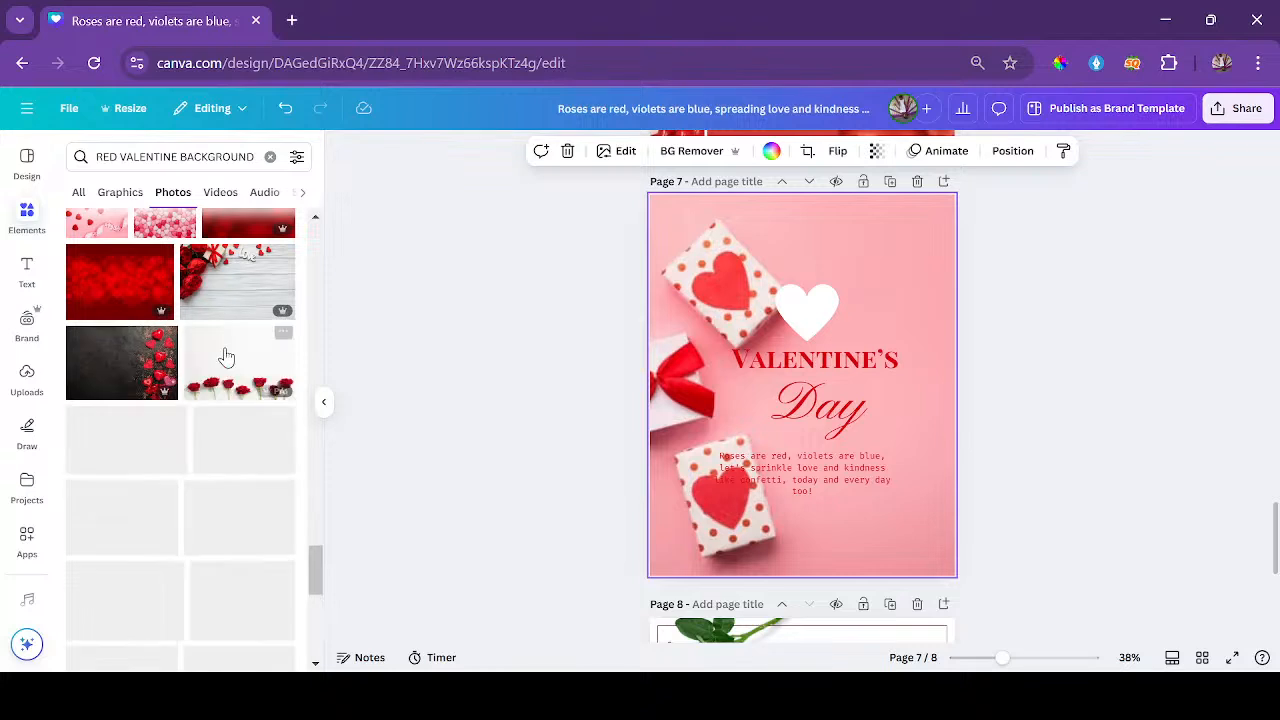
click(240, 290)
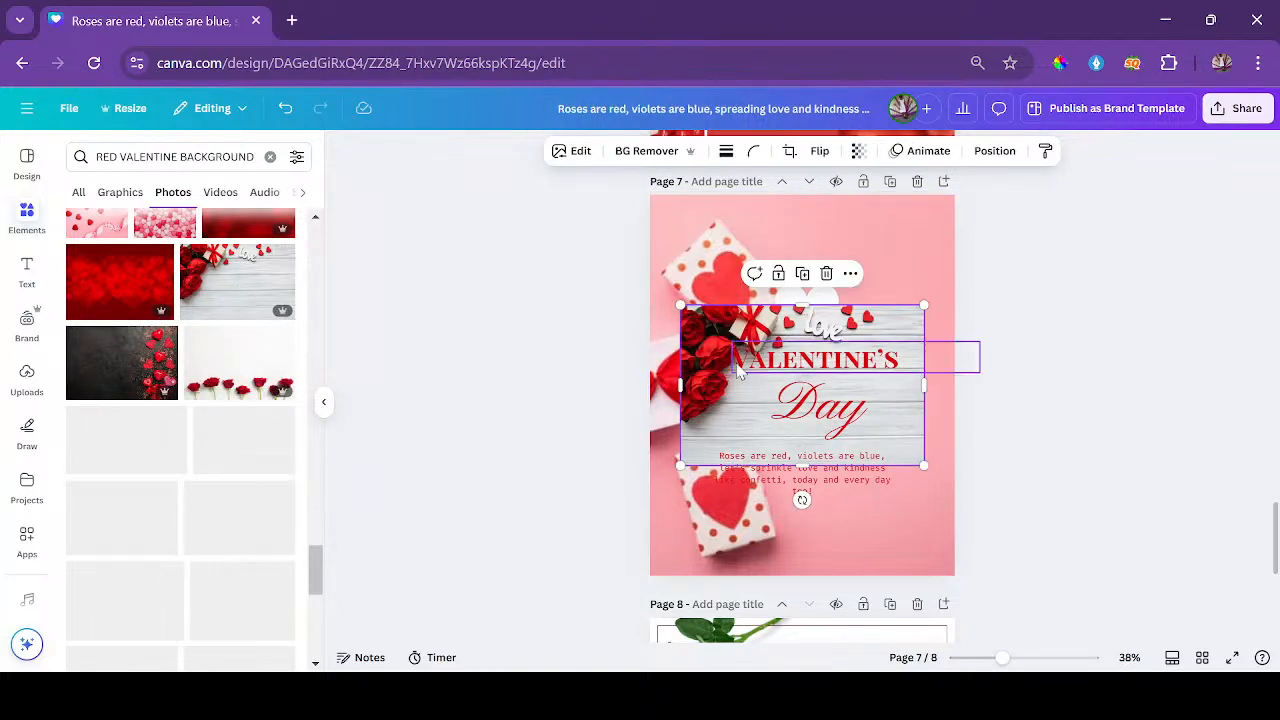
right_click(723, 425)
click(853, 590)
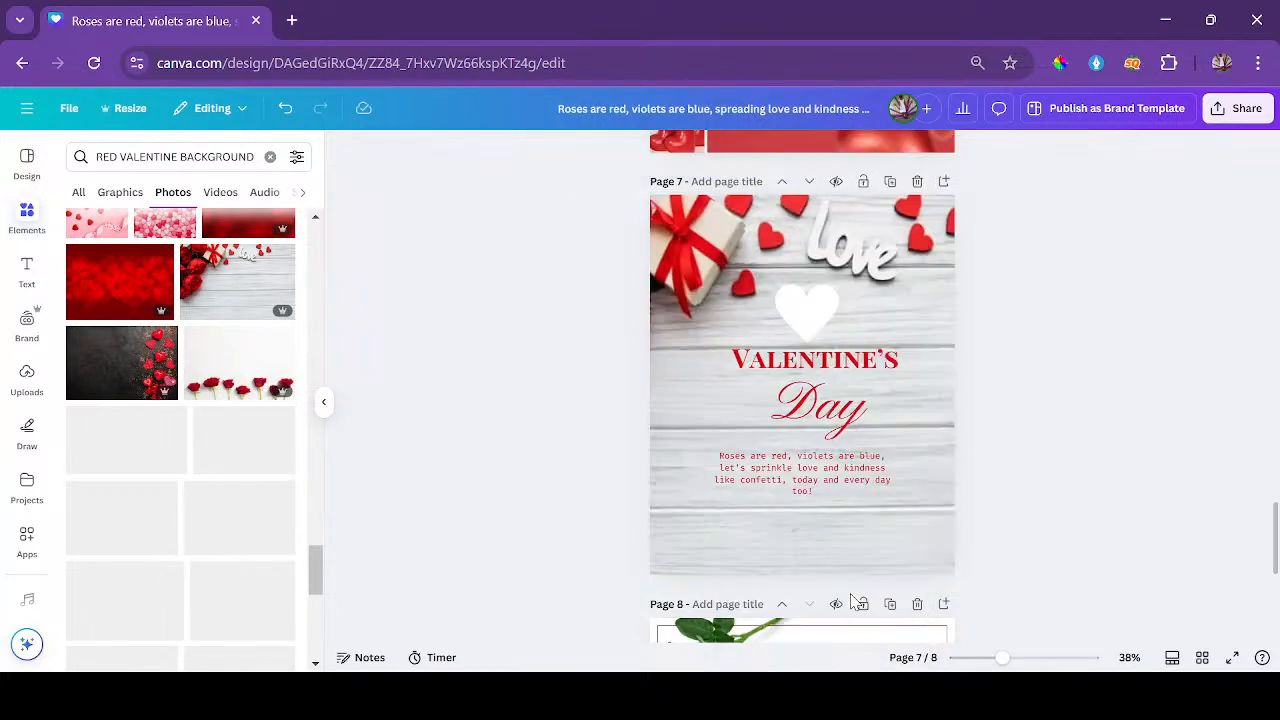
Try vertical and horizontal flips on page 7's wood background photo, leaving it flipped horizontally only.
click(890, 268)
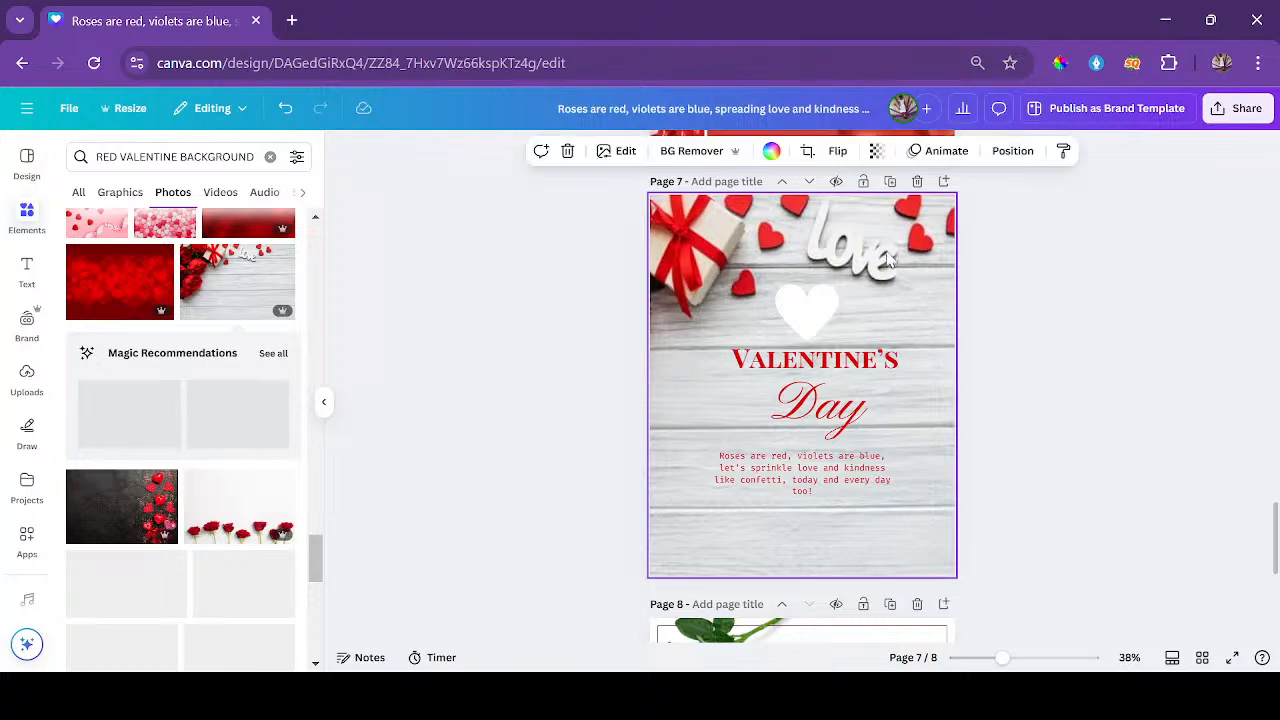
click(836, 151)
click(850, 223)
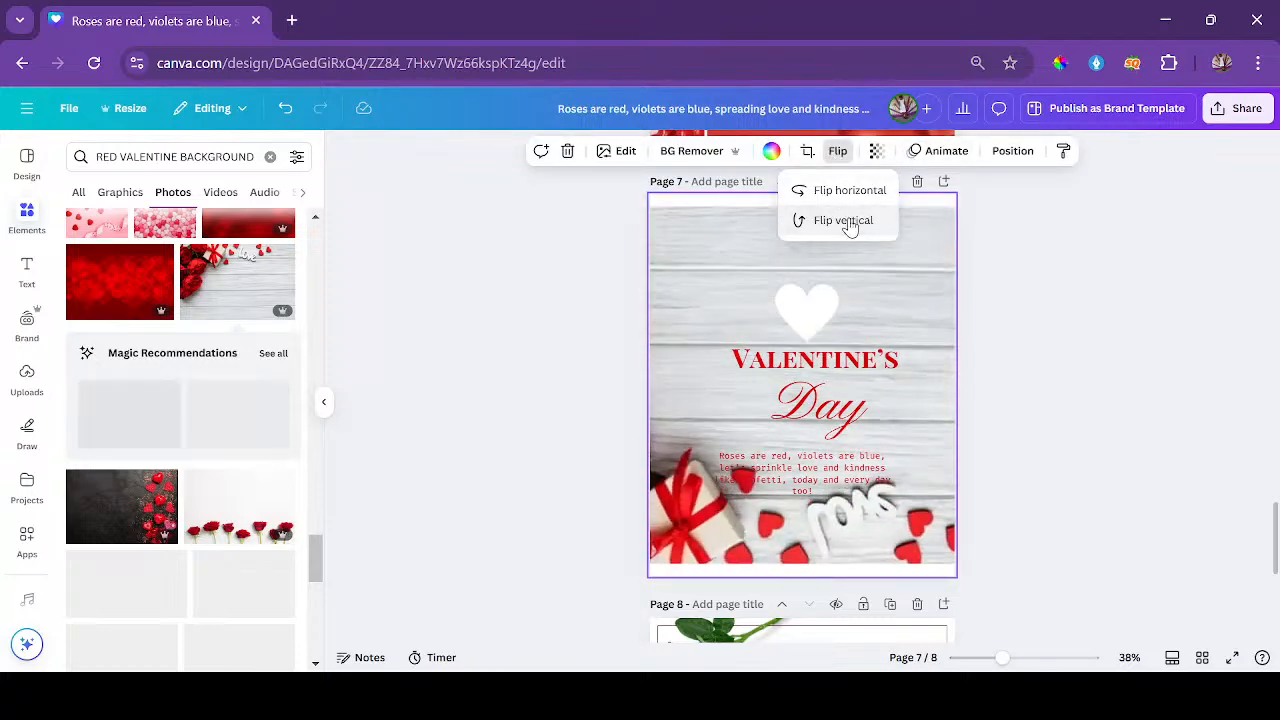
click(845, 198)
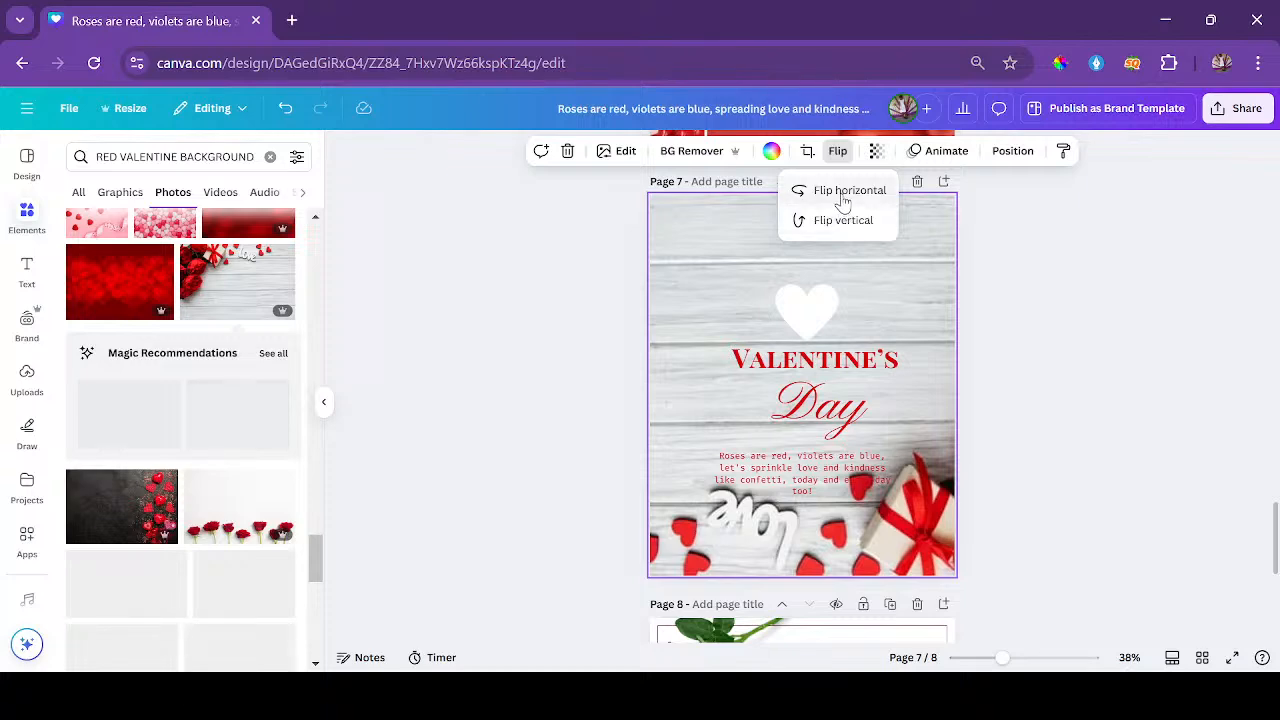
click(848, 224)
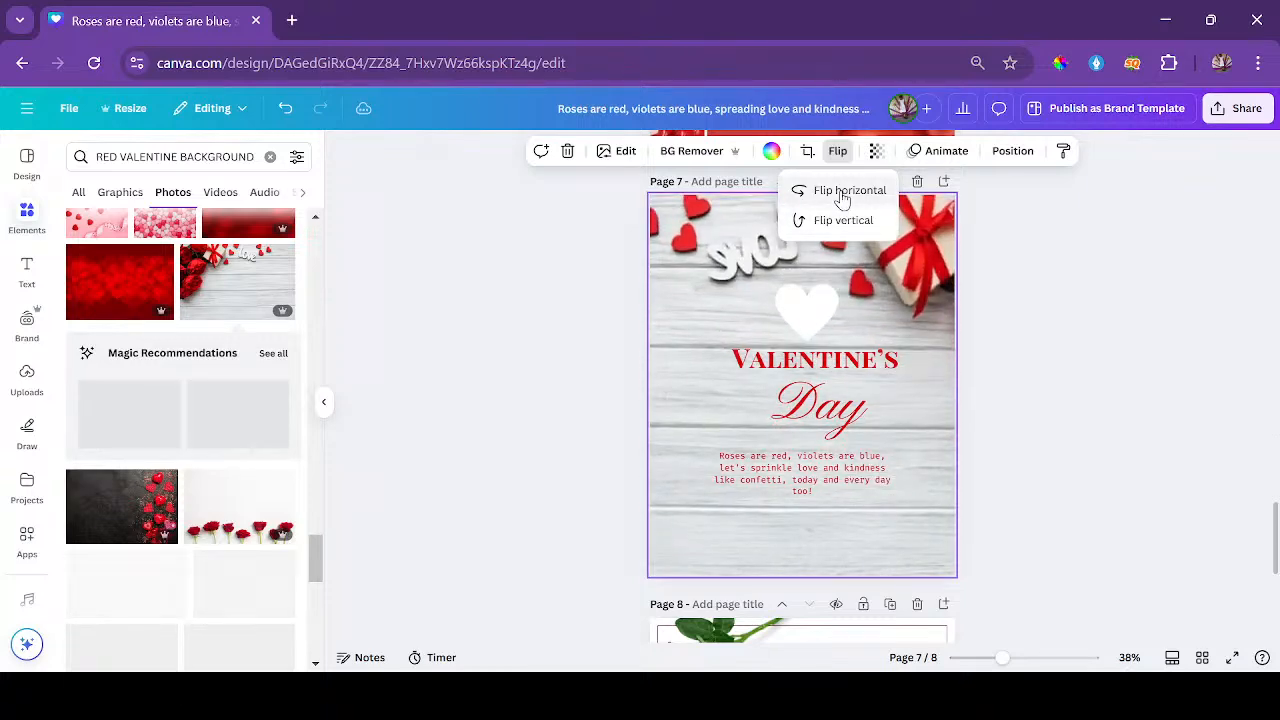
Add the dark slate photo with red hearts along its edge and make it page 7's background.
click(150, 500)
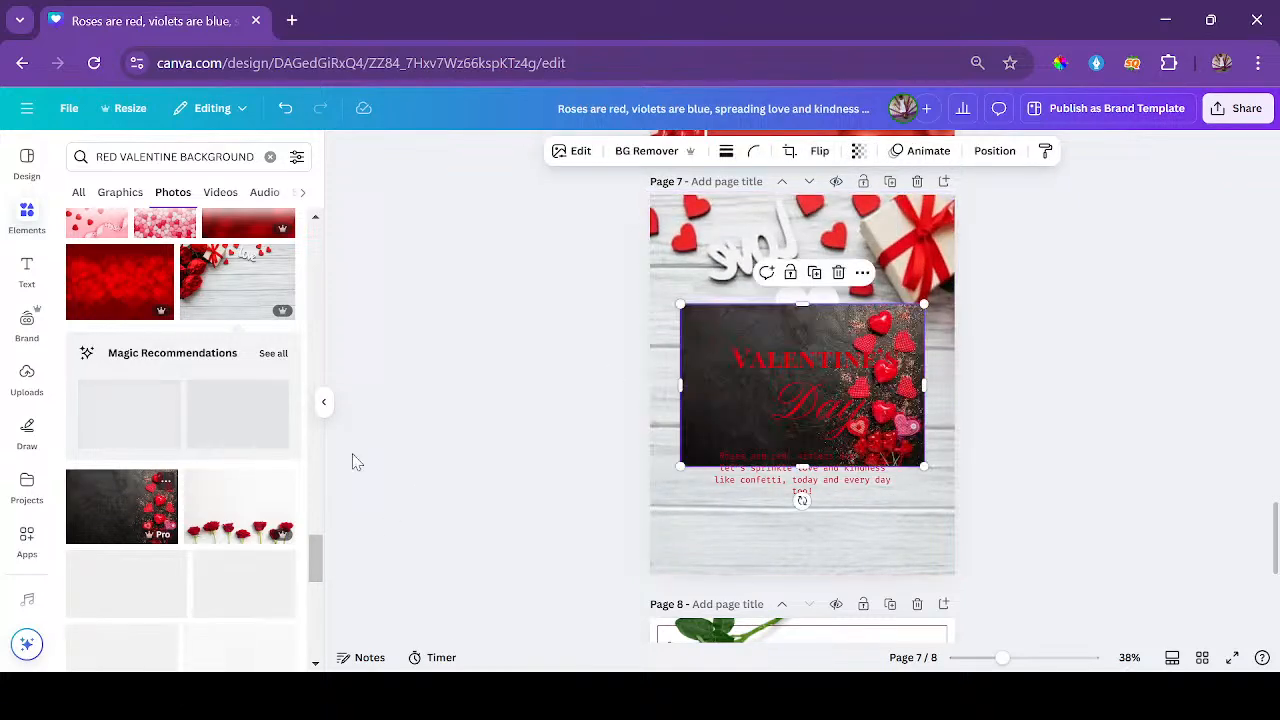
right_click(697, 412)
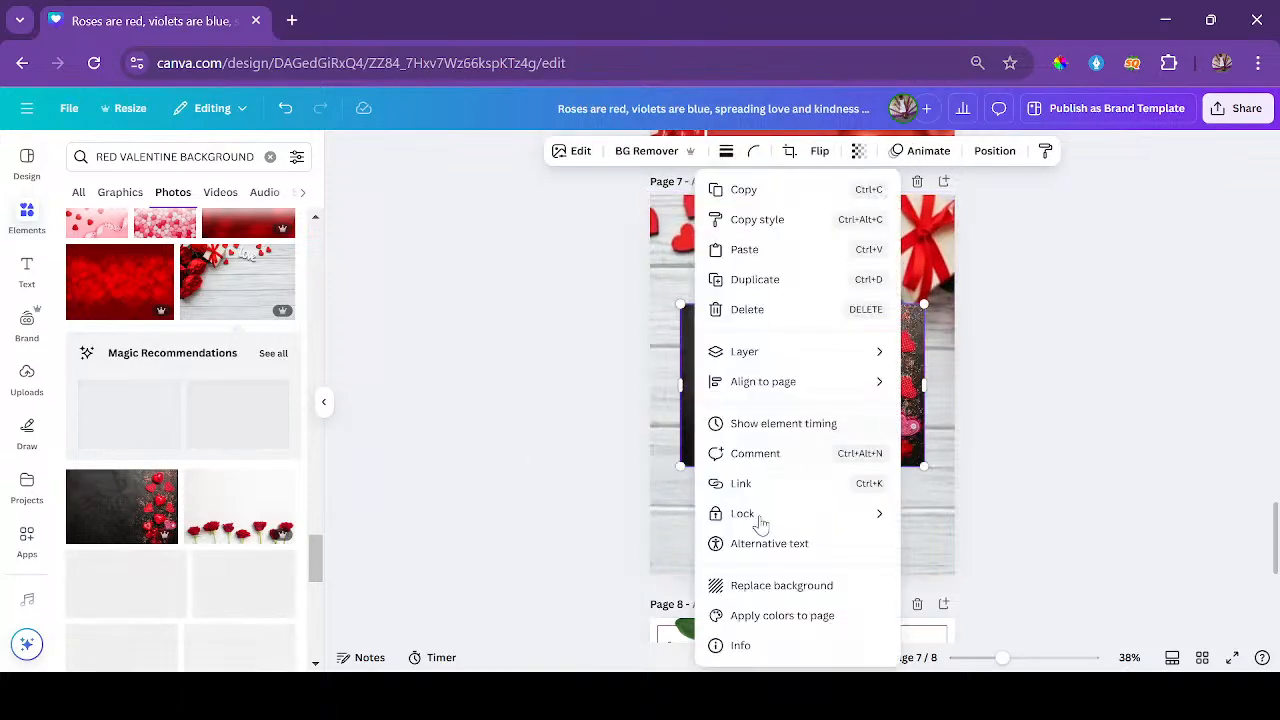
click(762, 584)
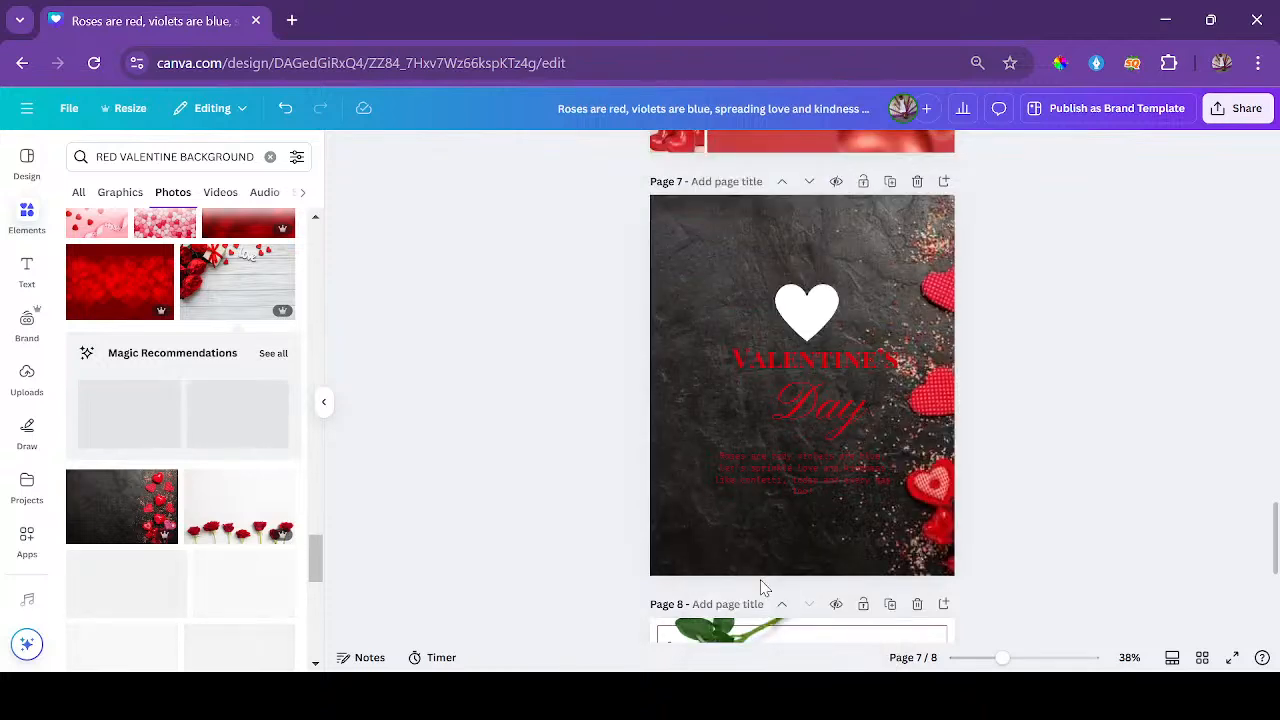
Recolor page 7's "Valentine's" heading white and apply the red-to-white change to all matching text.
click(831, 355)
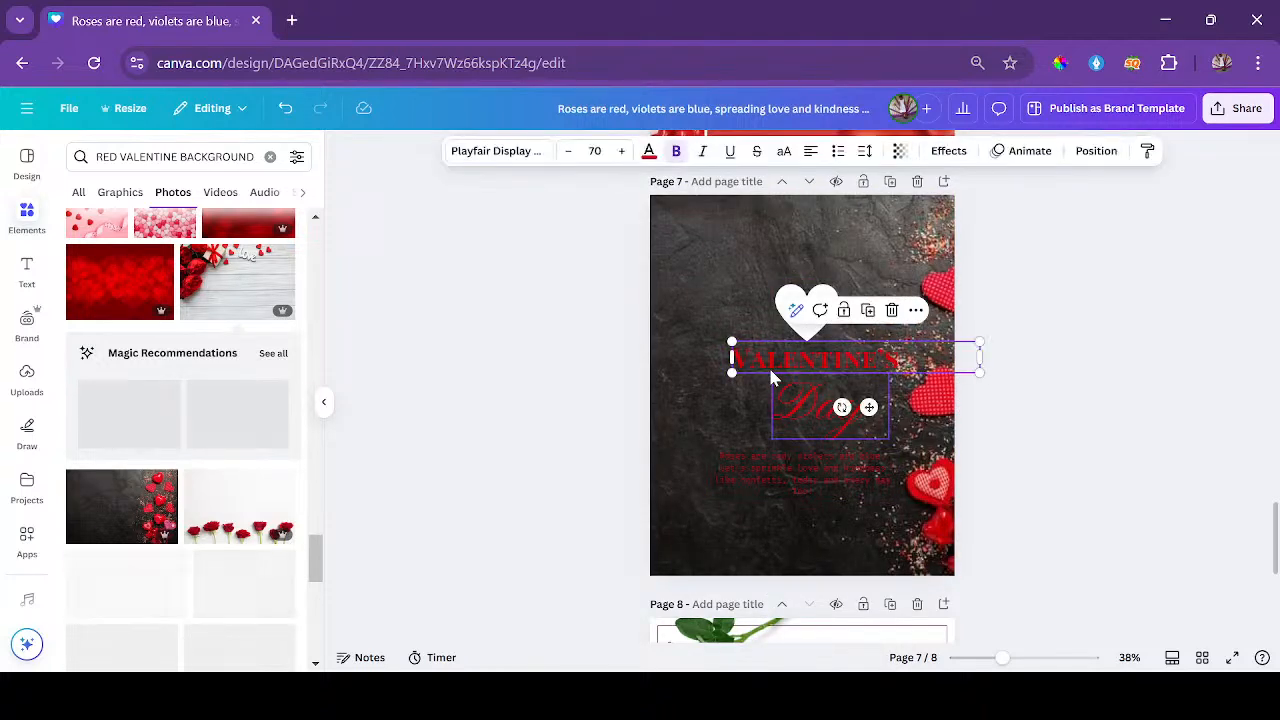
click(648, 151)
click(122, 444)
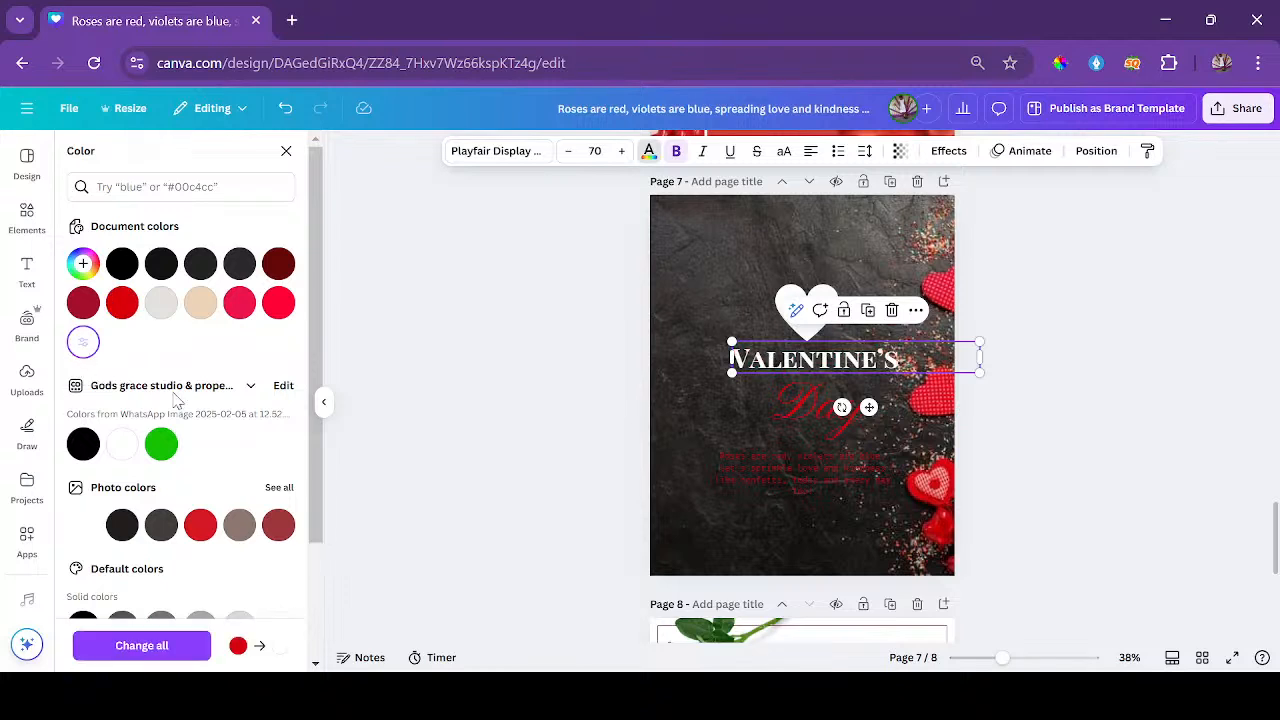
click(150, 645)
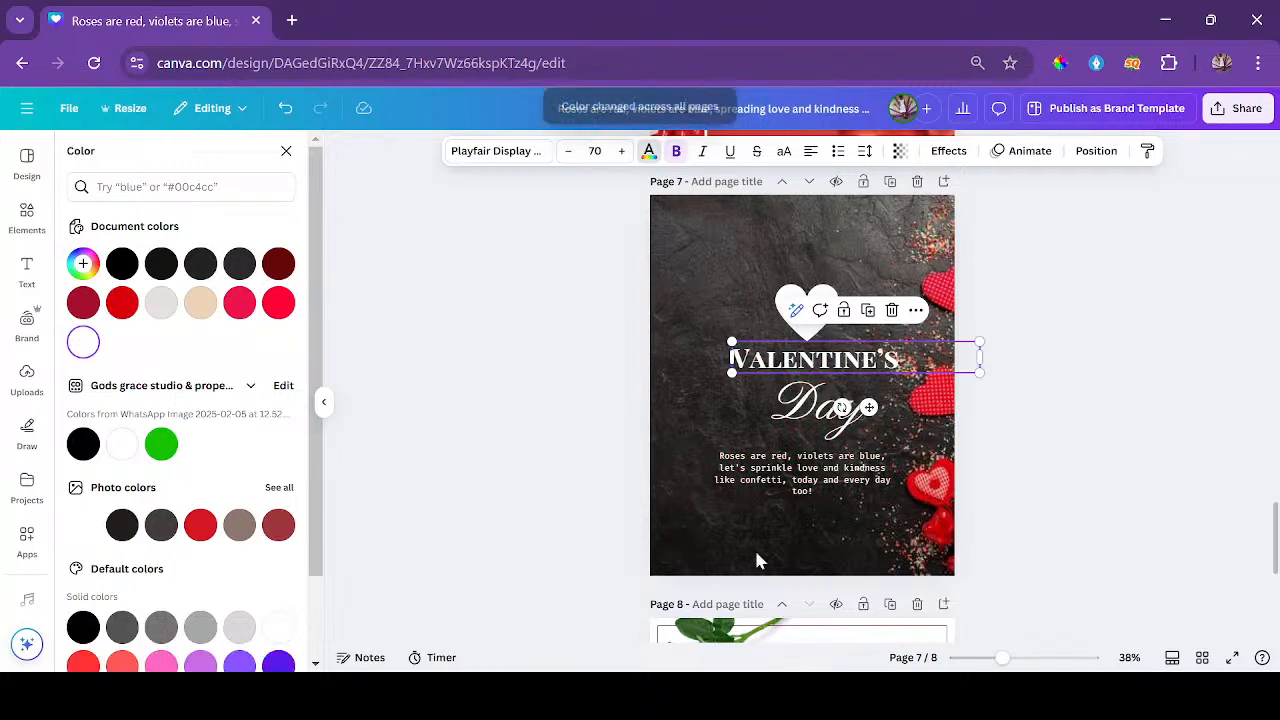
key(Escape)
click(1022, 474)
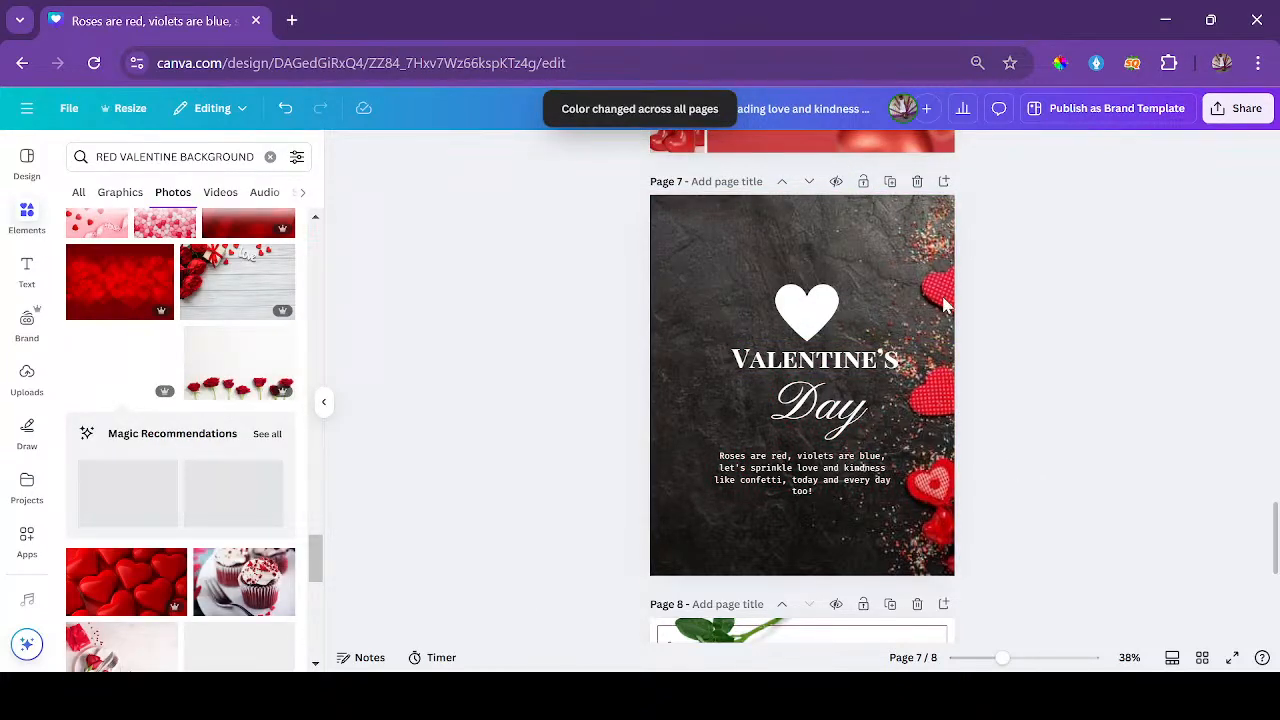
scroll(219, 598, down, 3)
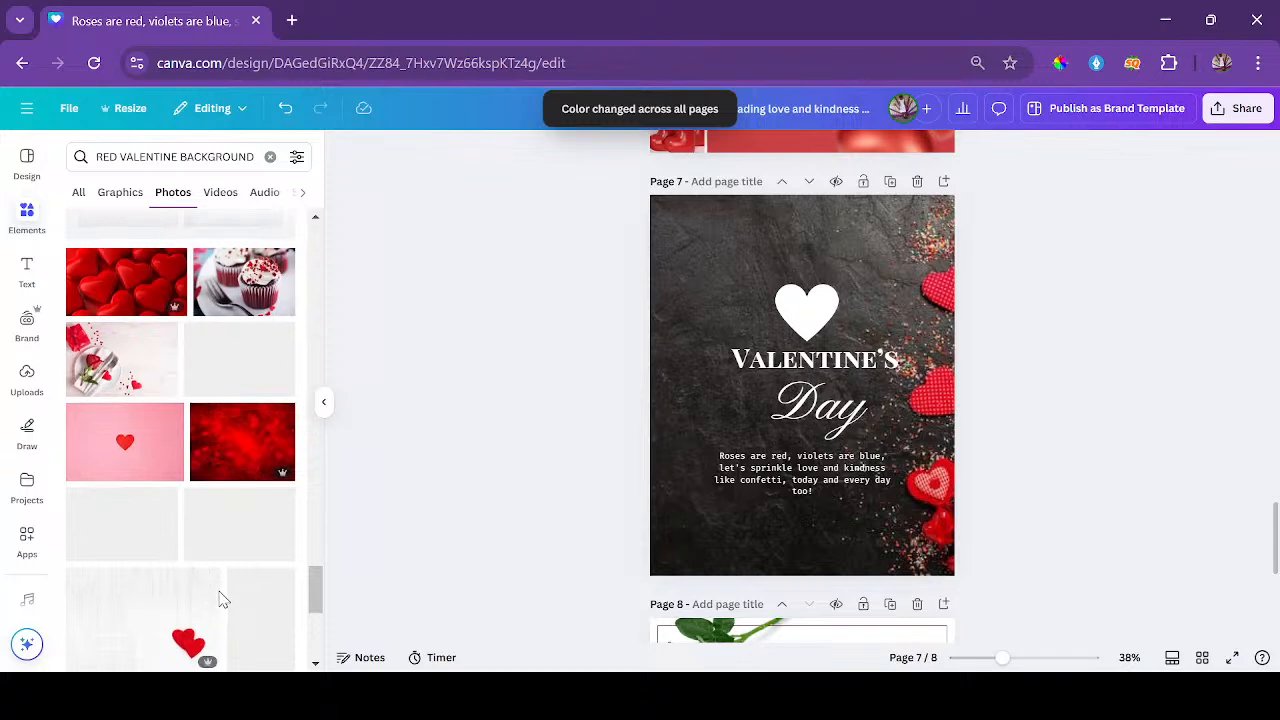
scroll(268, 530, down, 5)
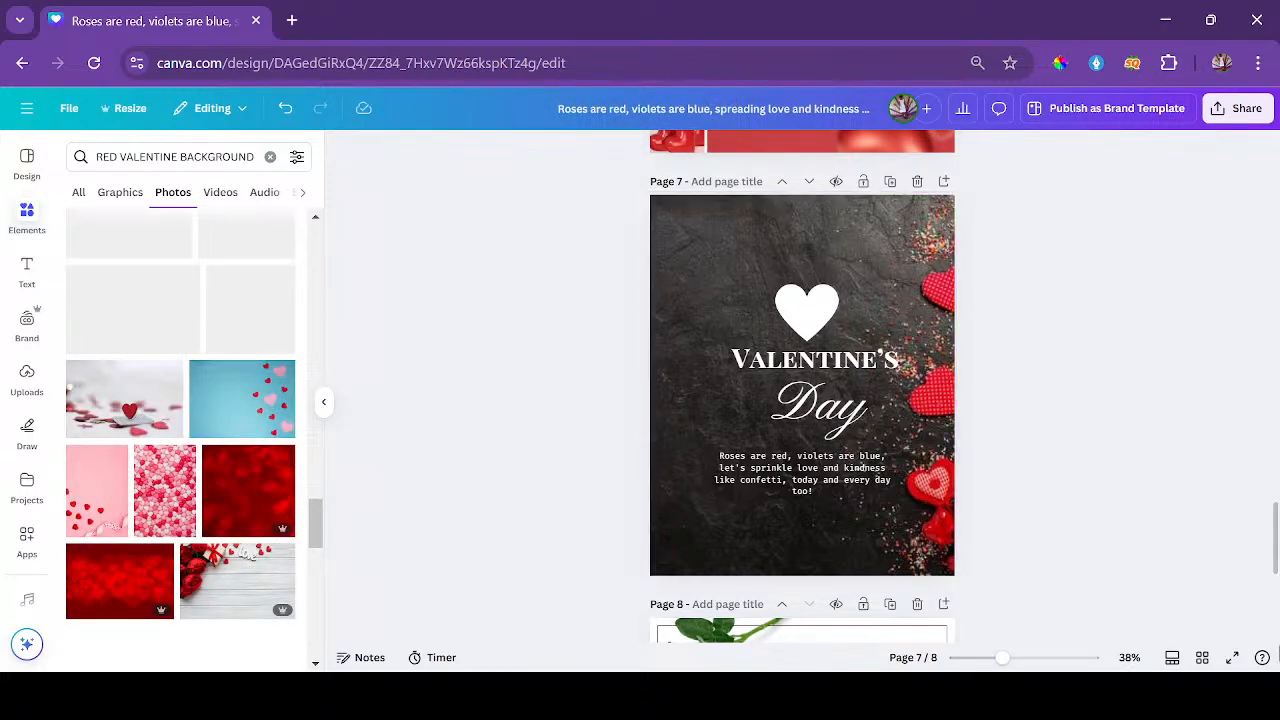
scroll(706, 436, up, 5)
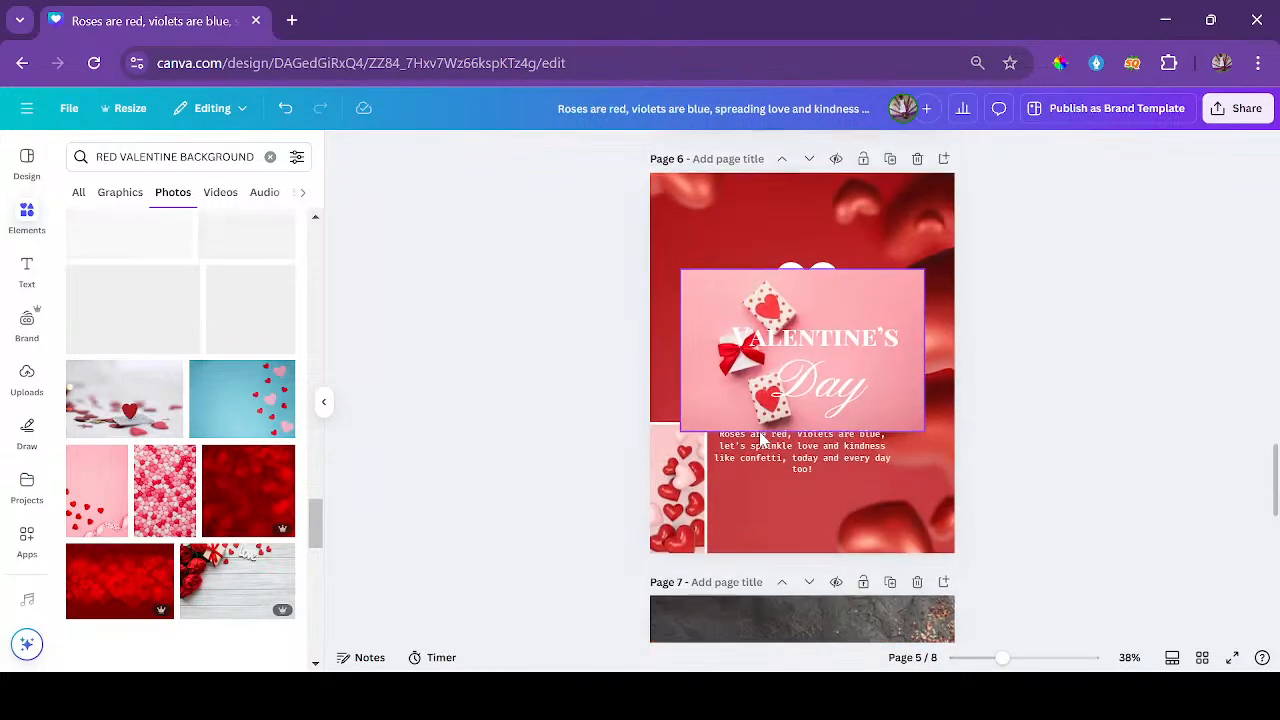
Delete the pink gift-box photo and the small hearts photo from page 6.
click(697, 346)
key(Delete)
click(670, 490)
key(Delete)
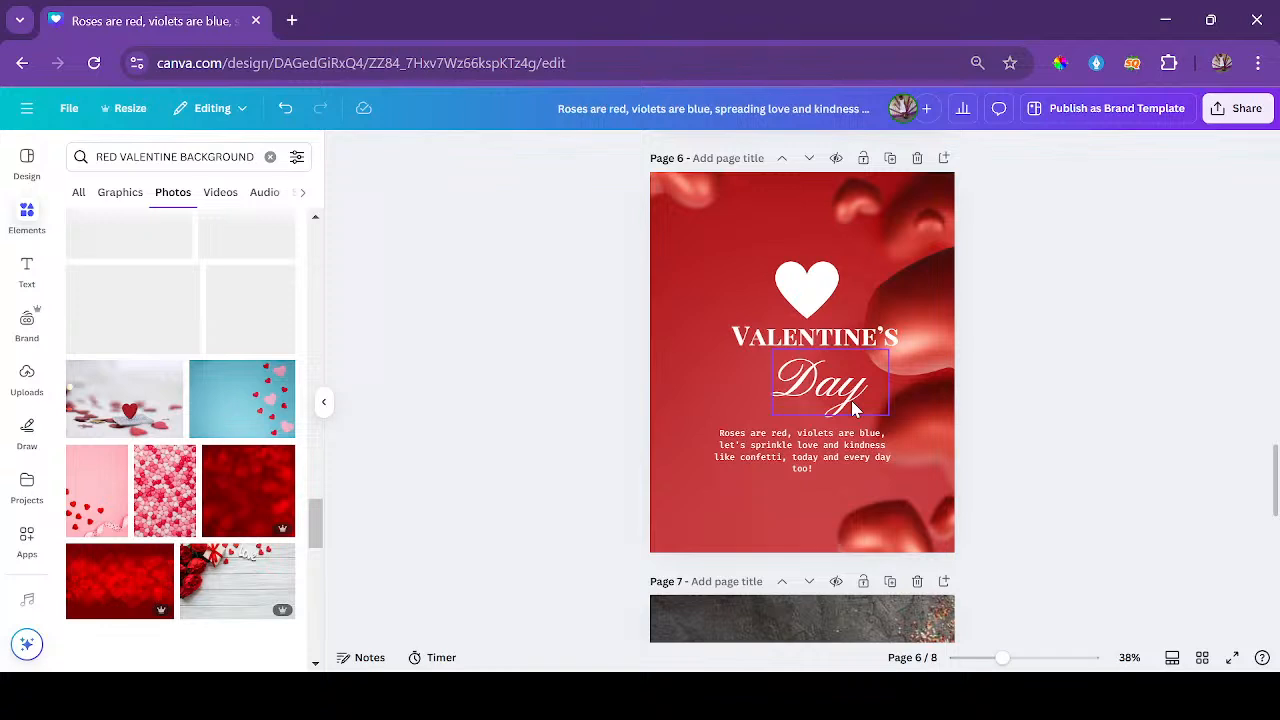
Review pages 5 and 4, and browse the "RED VALENTINE BACKGROUND" photo results for background options.
scroll(853, 408, up, 6)
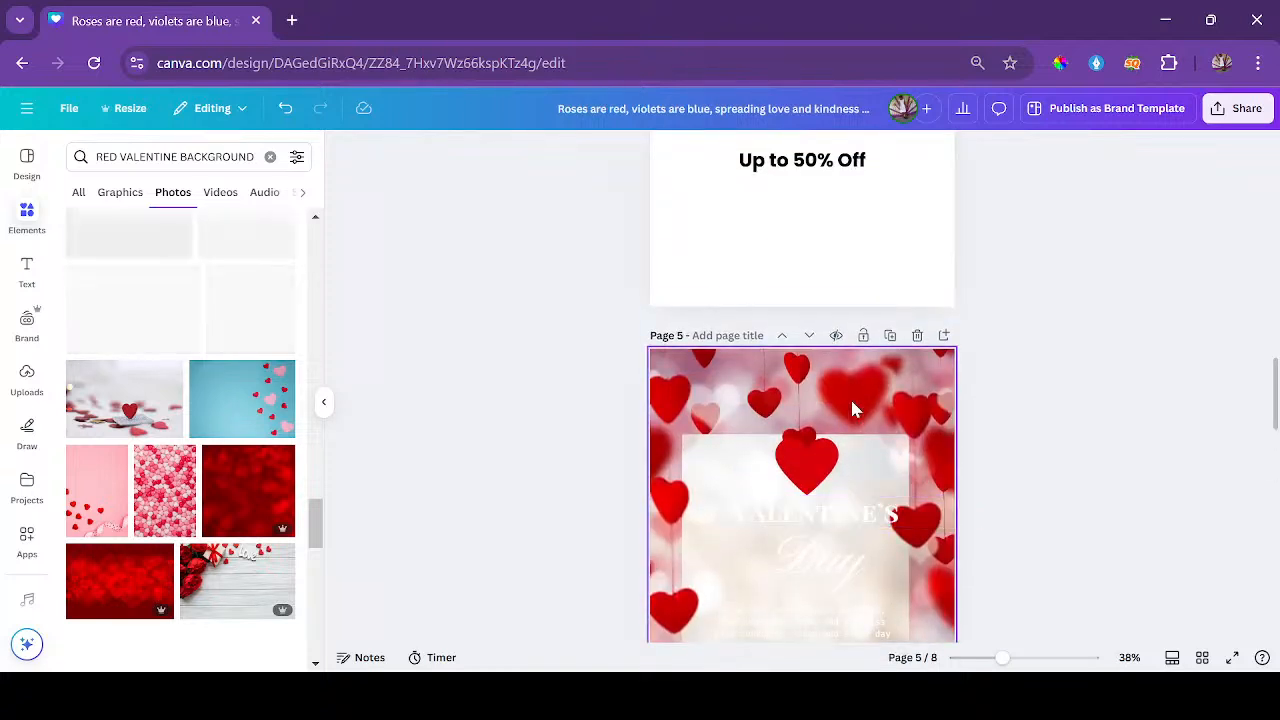
scroll(853, 408, up, 2)
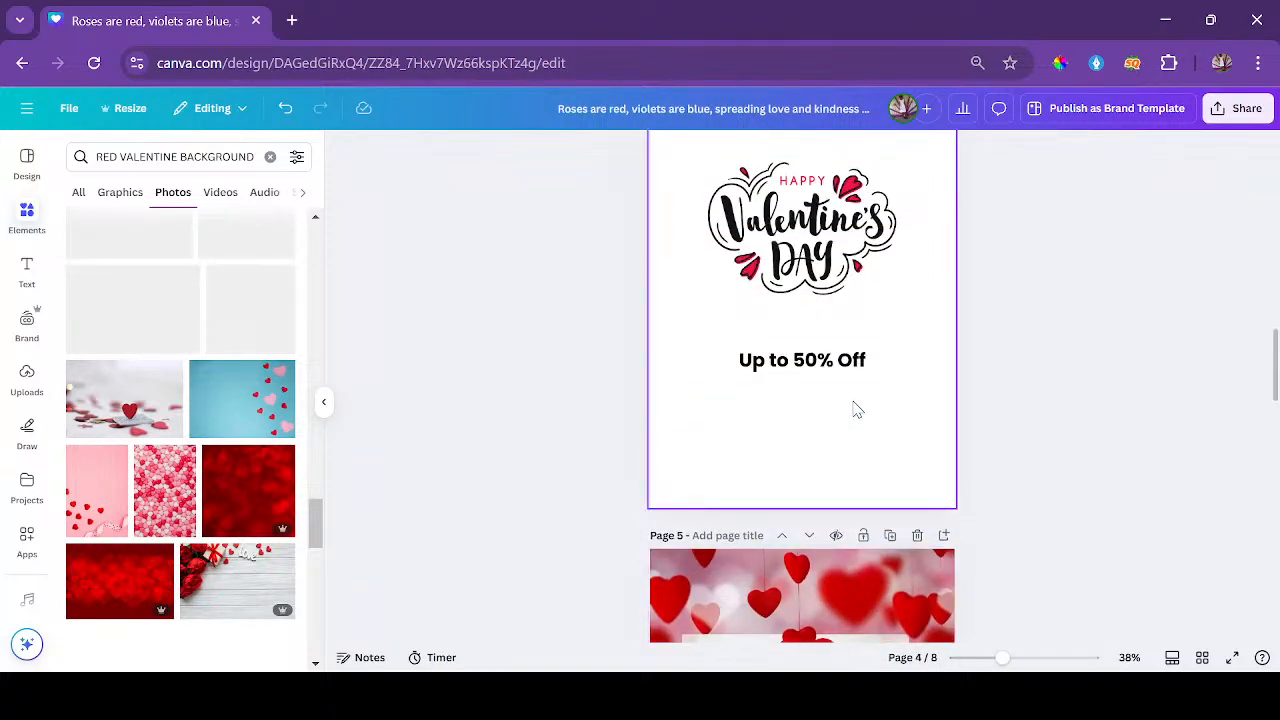
click(856, 408)
scroll(856, 408, up, 1)
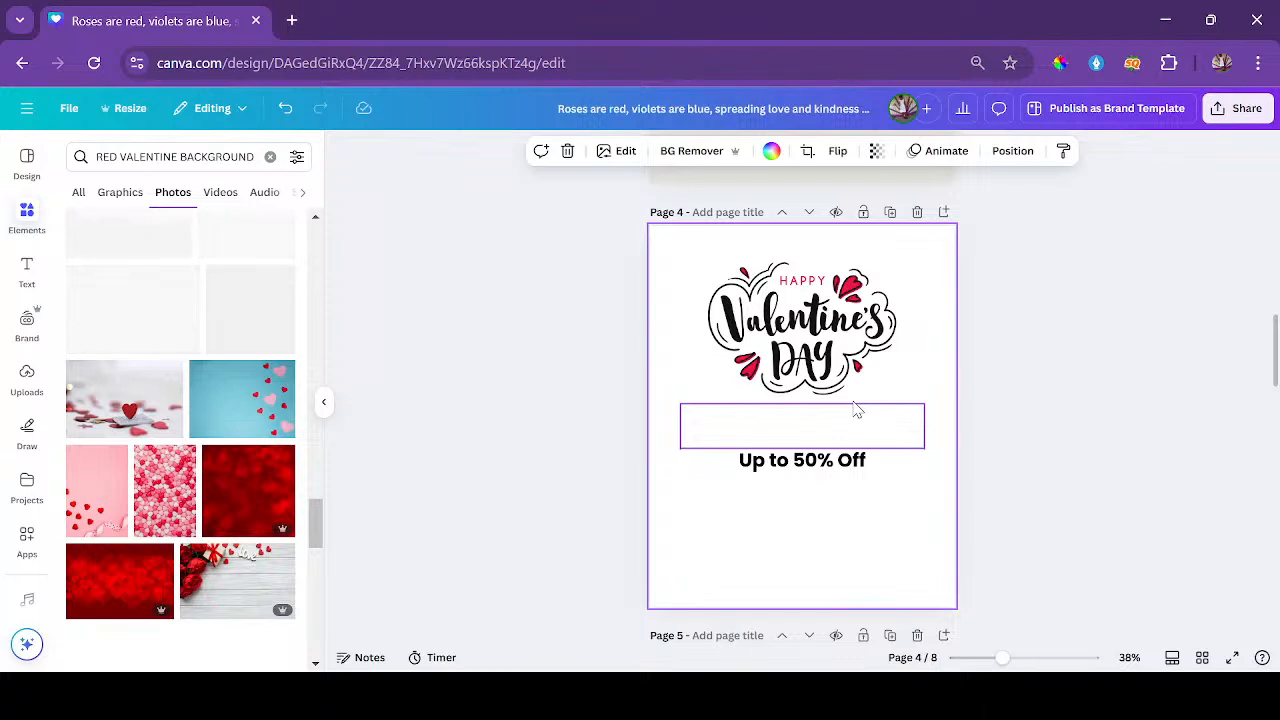
scroll(278, 535, down, 3)
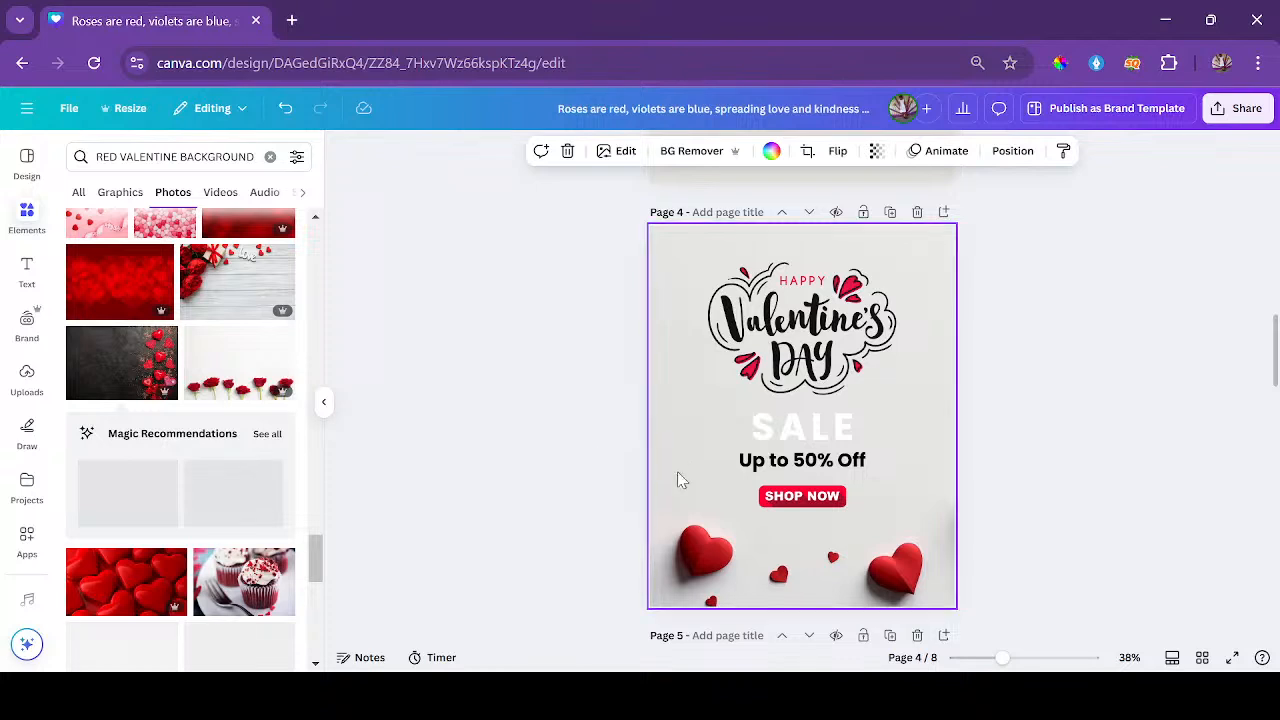
scroll(246, 510, down, 2)
scroll(246, 485, down, 3)
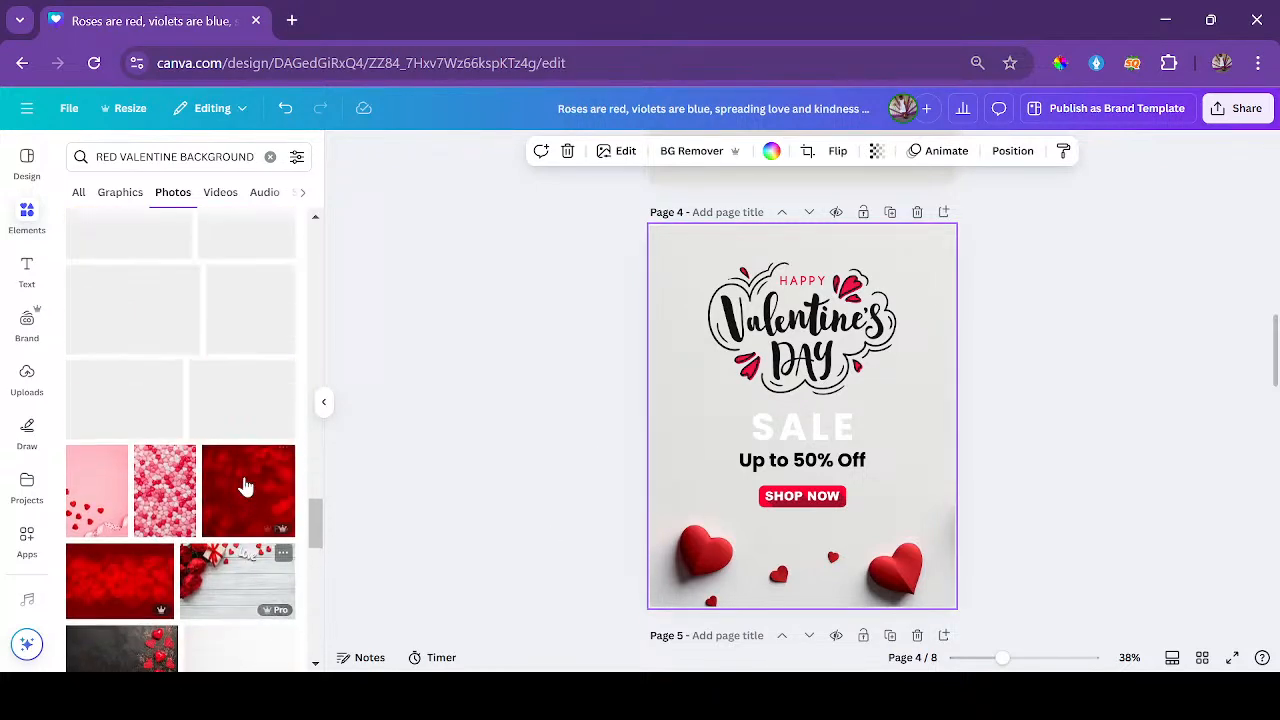
scroll(244, 480, up, 3)
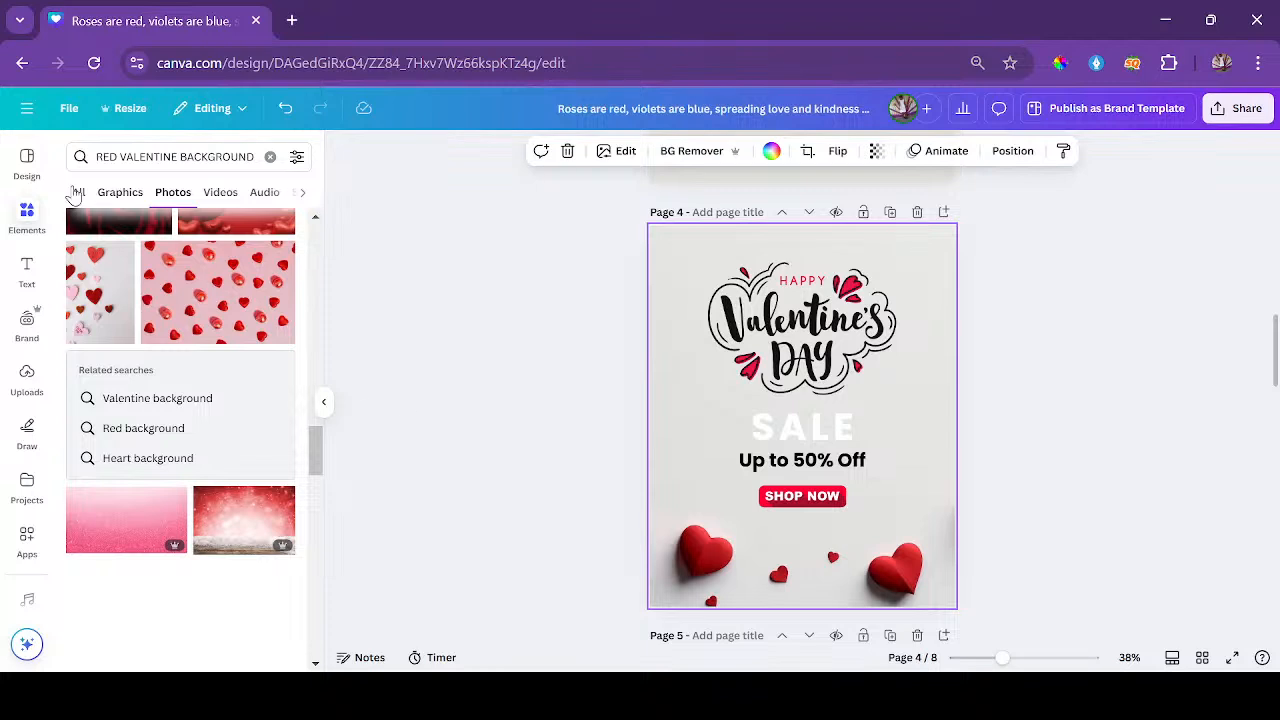
click(24, 180)
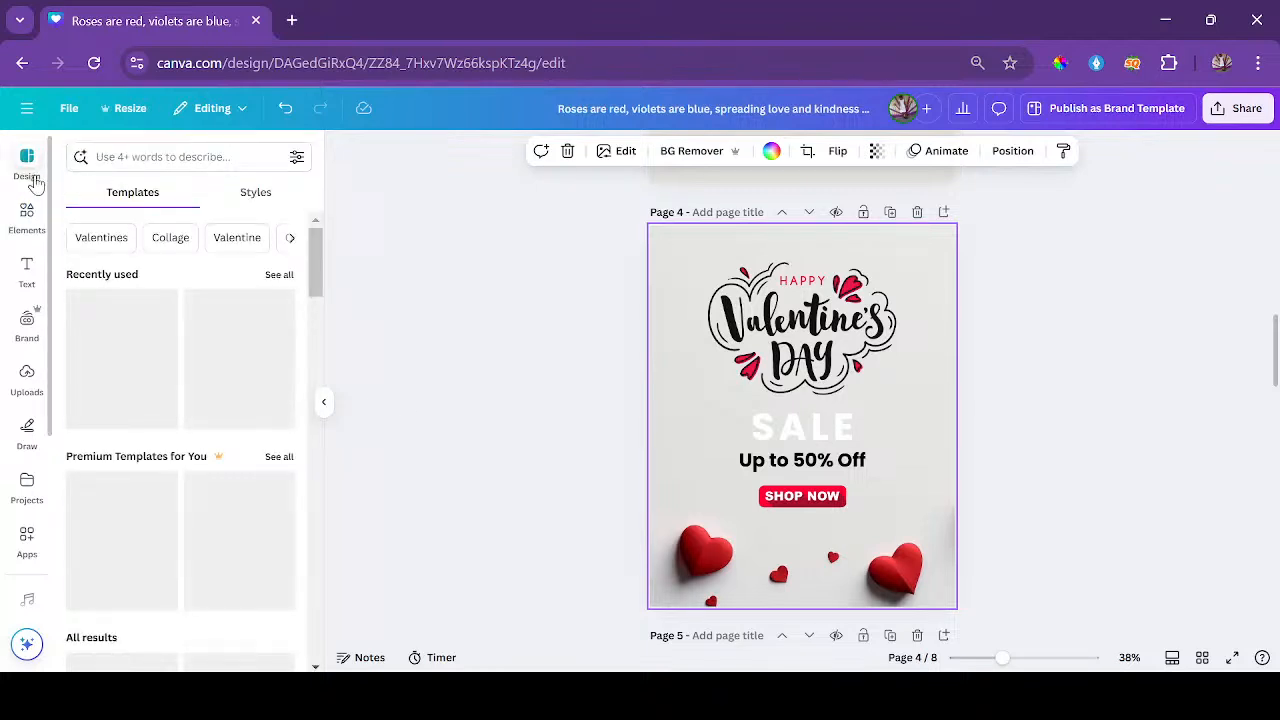
click(27, 160)
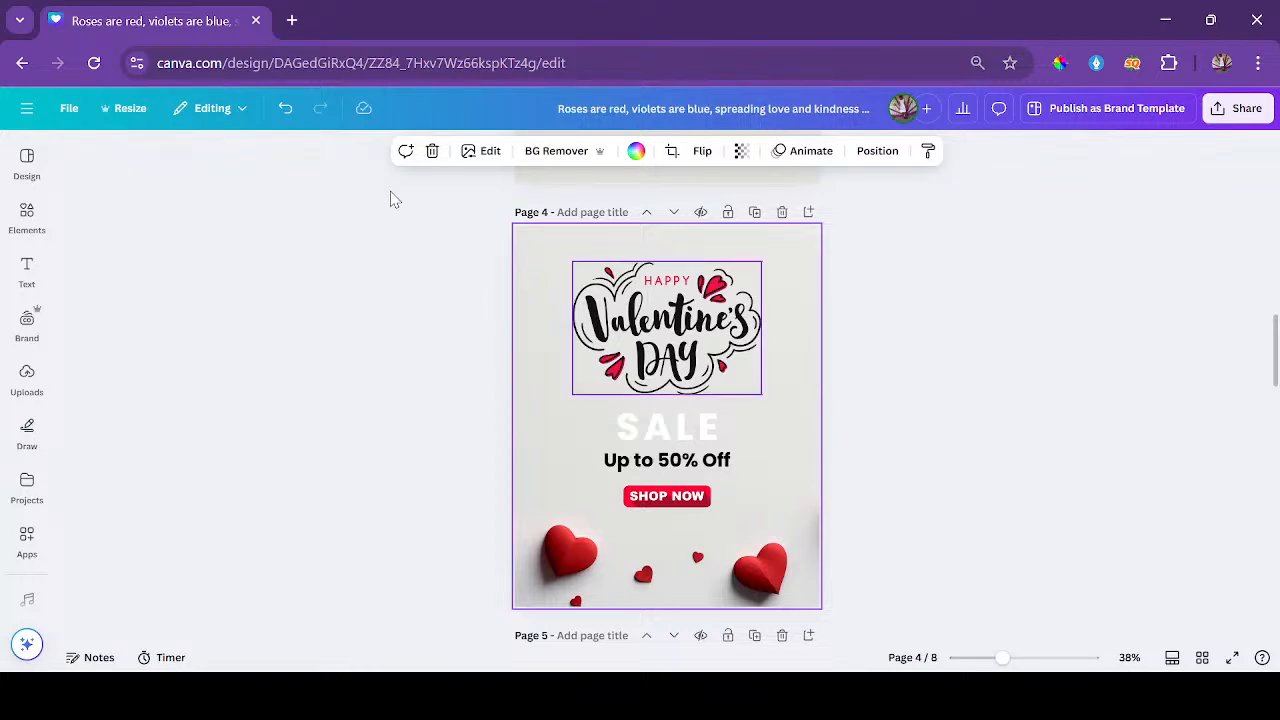
Open the Canva home page in a new browser tab.
click(294, 21)
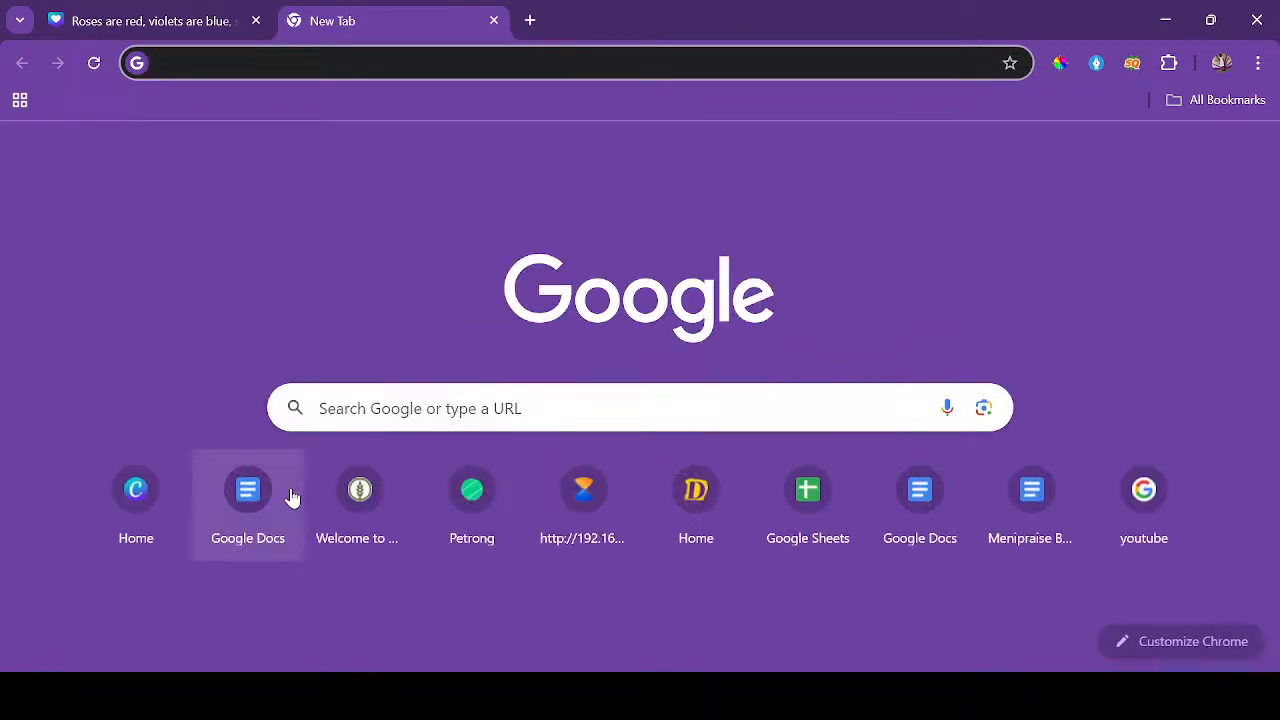
click(124, 540)
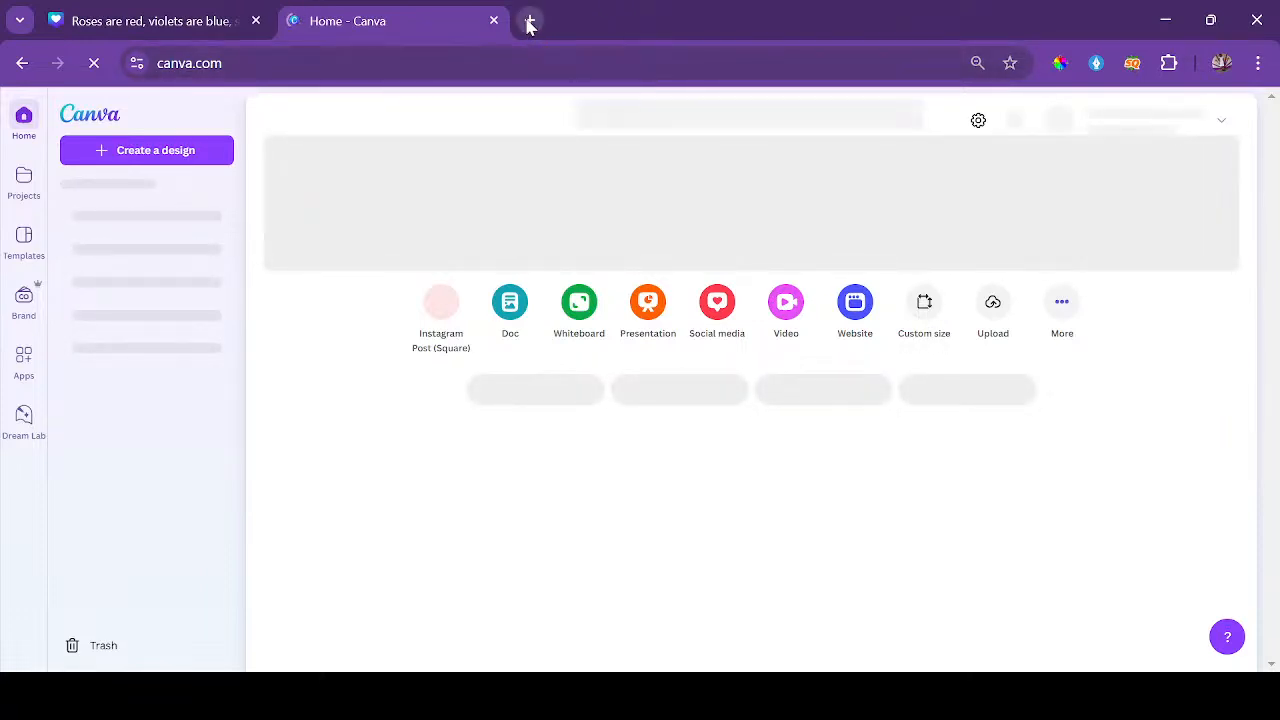
Search Google for "WHAT IS FACEBOOK COVER SIZE" in a new browser tab and reload the page.
click(529, 21)
click(403, 58)
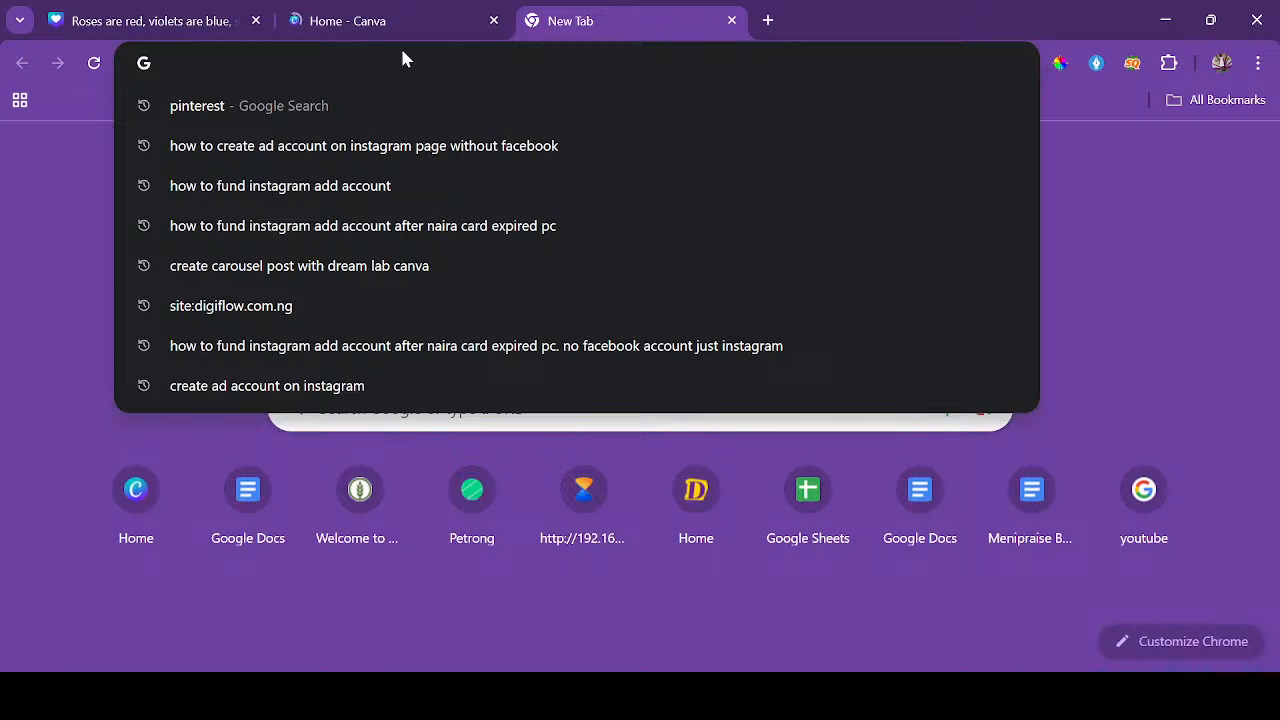
text(WHAT)
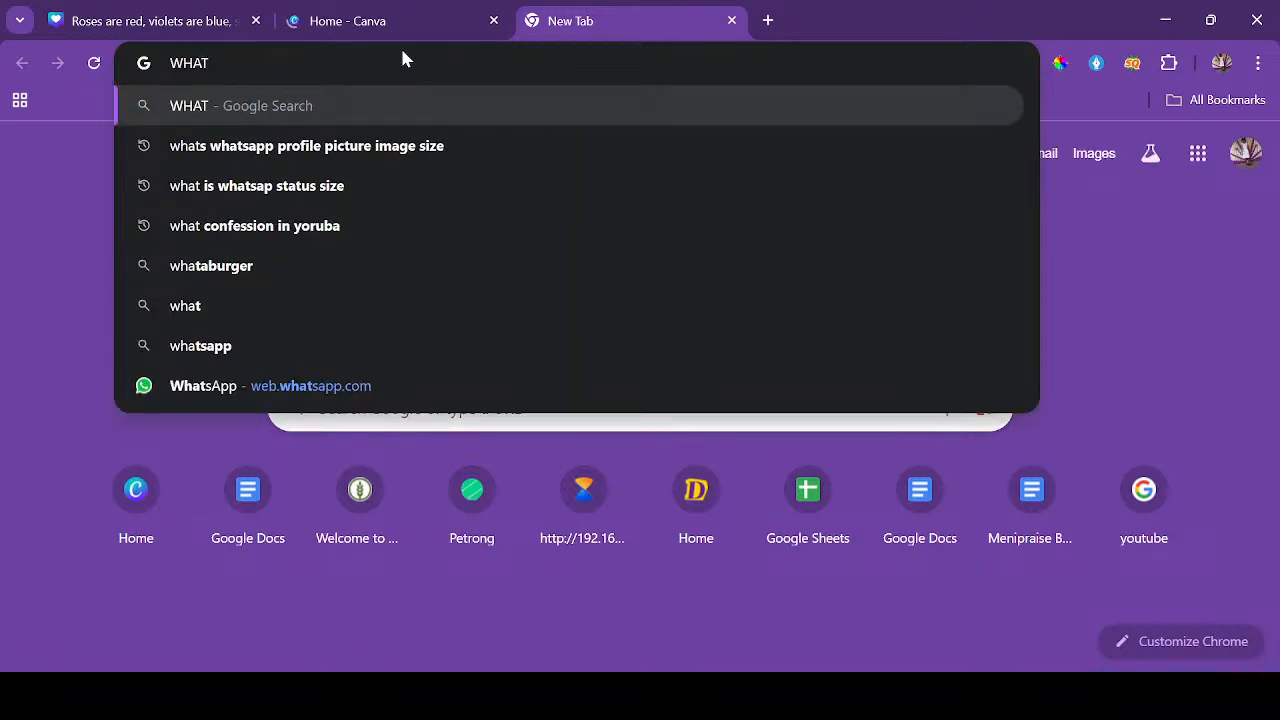
text( IS F)
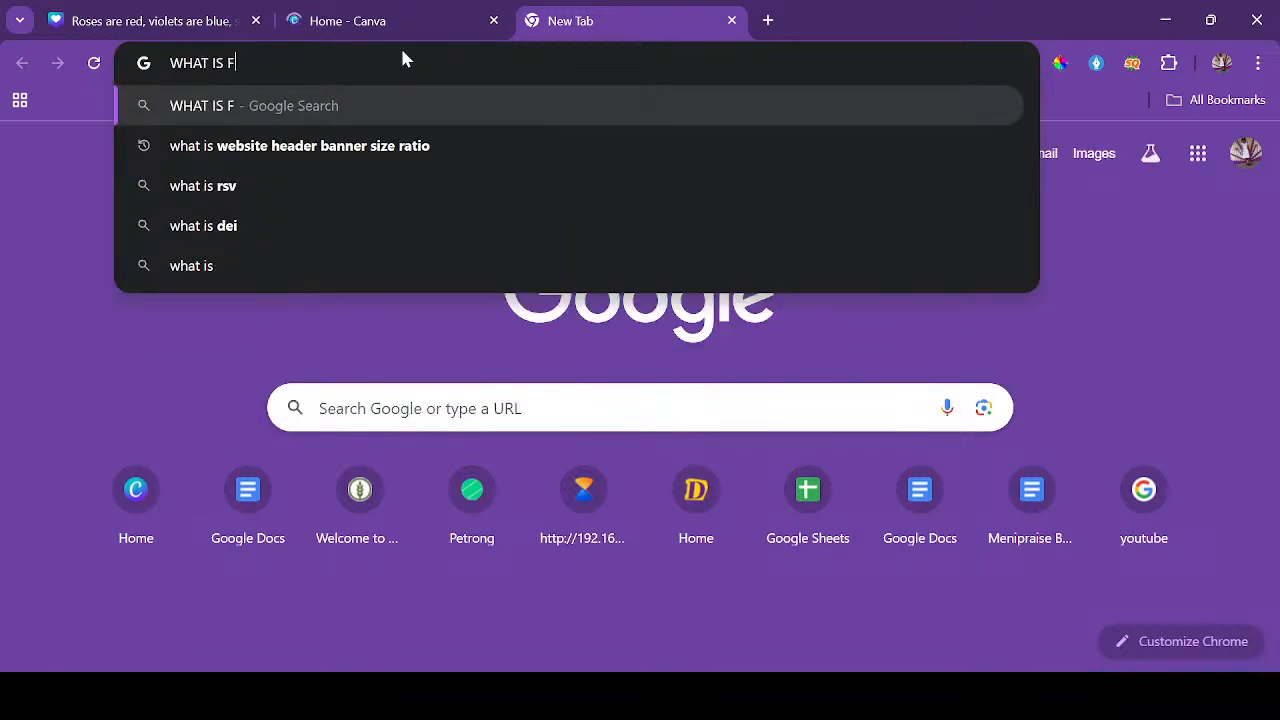
text(ACEBOOK CO)
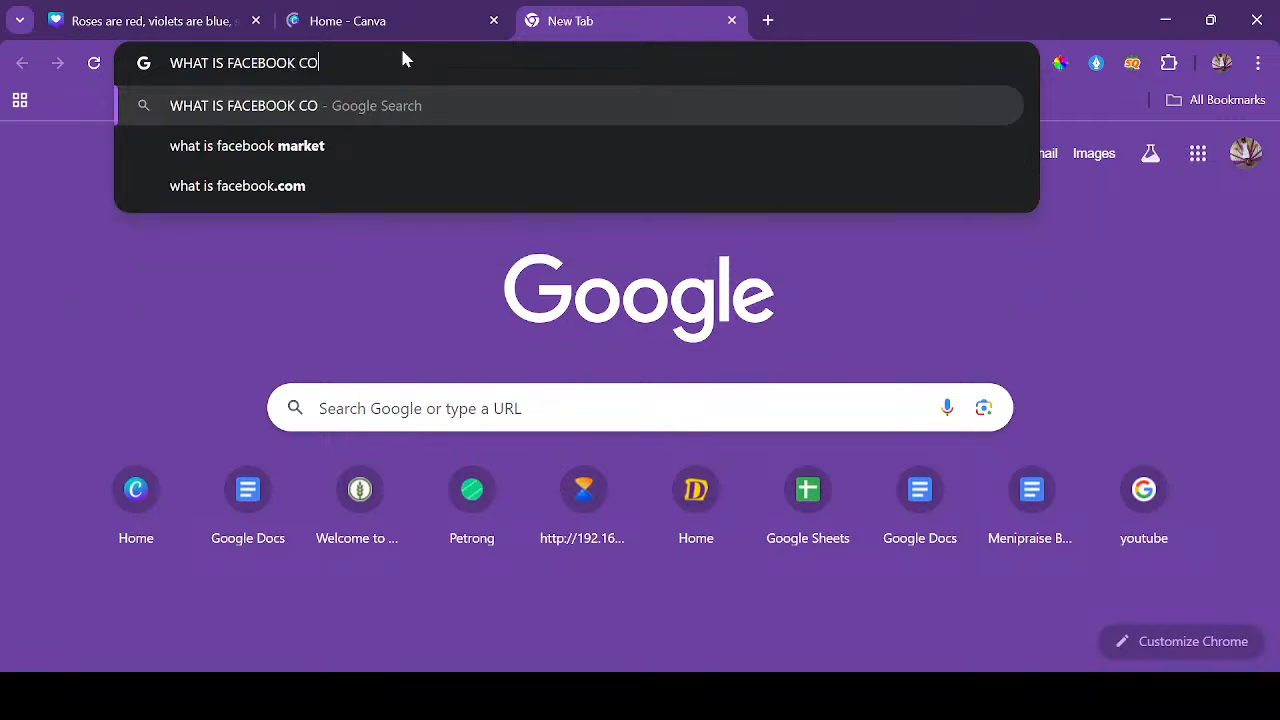
text(VER SIZE)
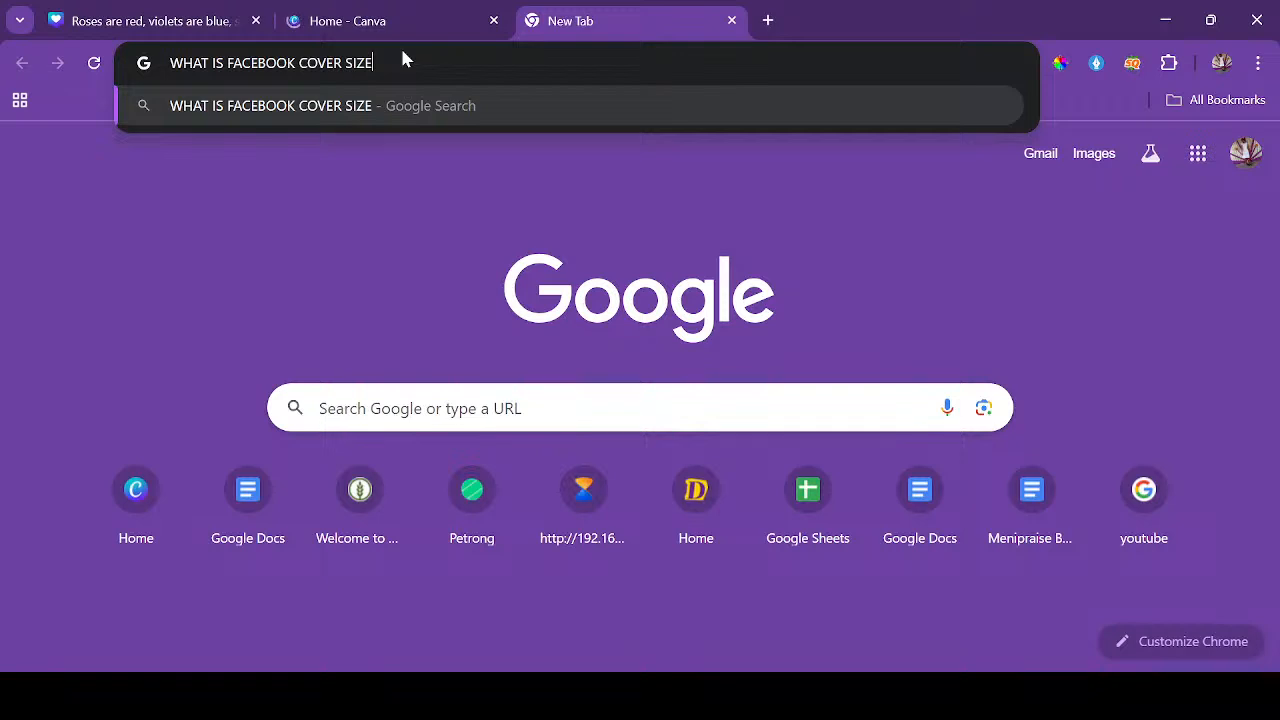
key(Return)
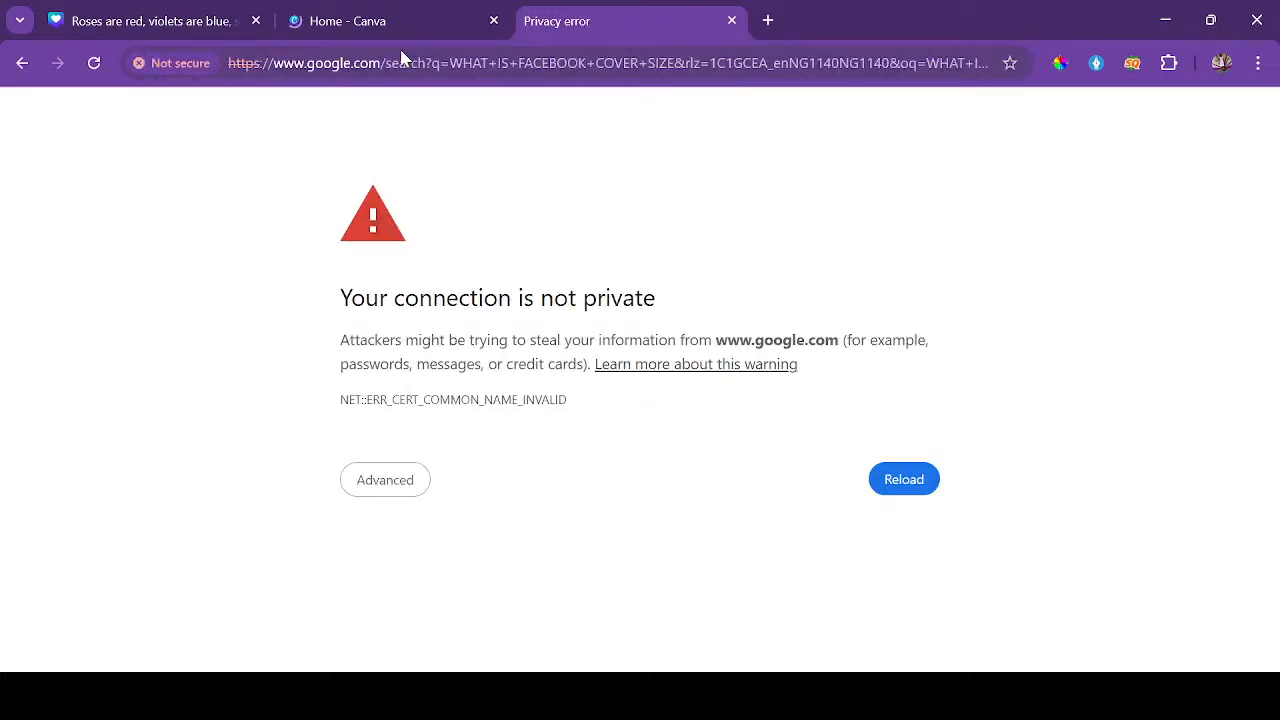
click(403, 20)
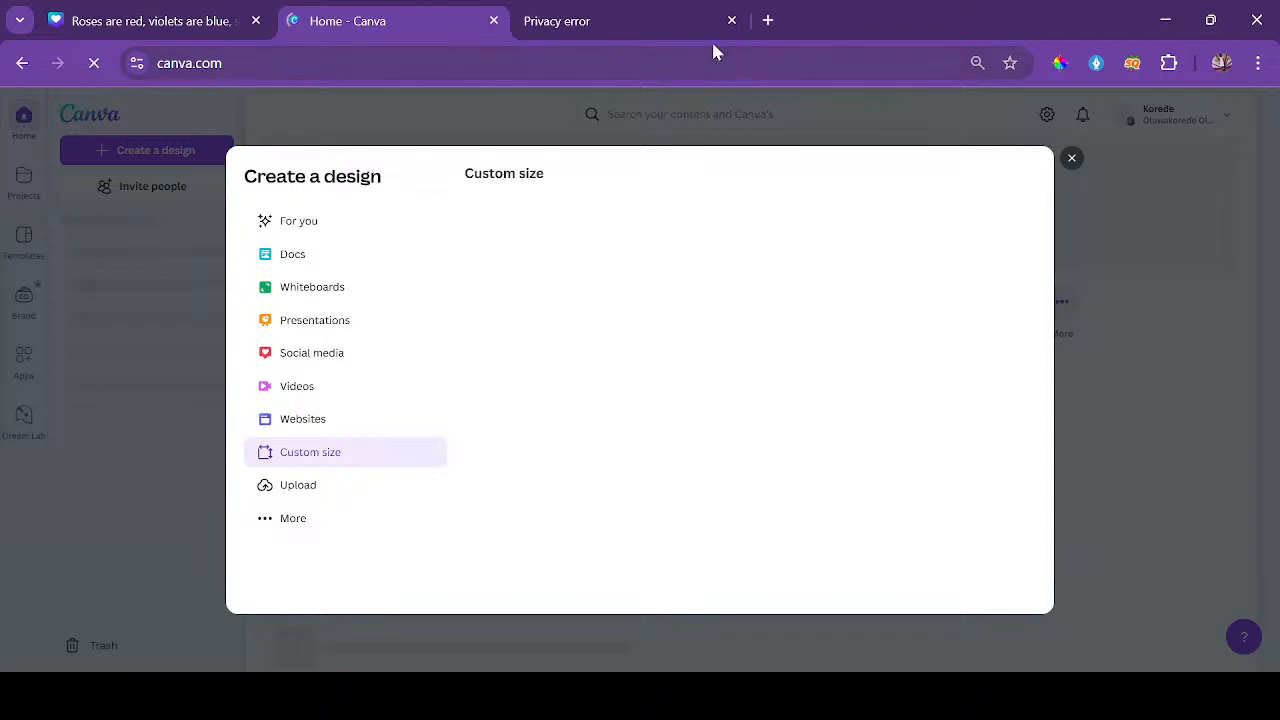
click(708, 28)
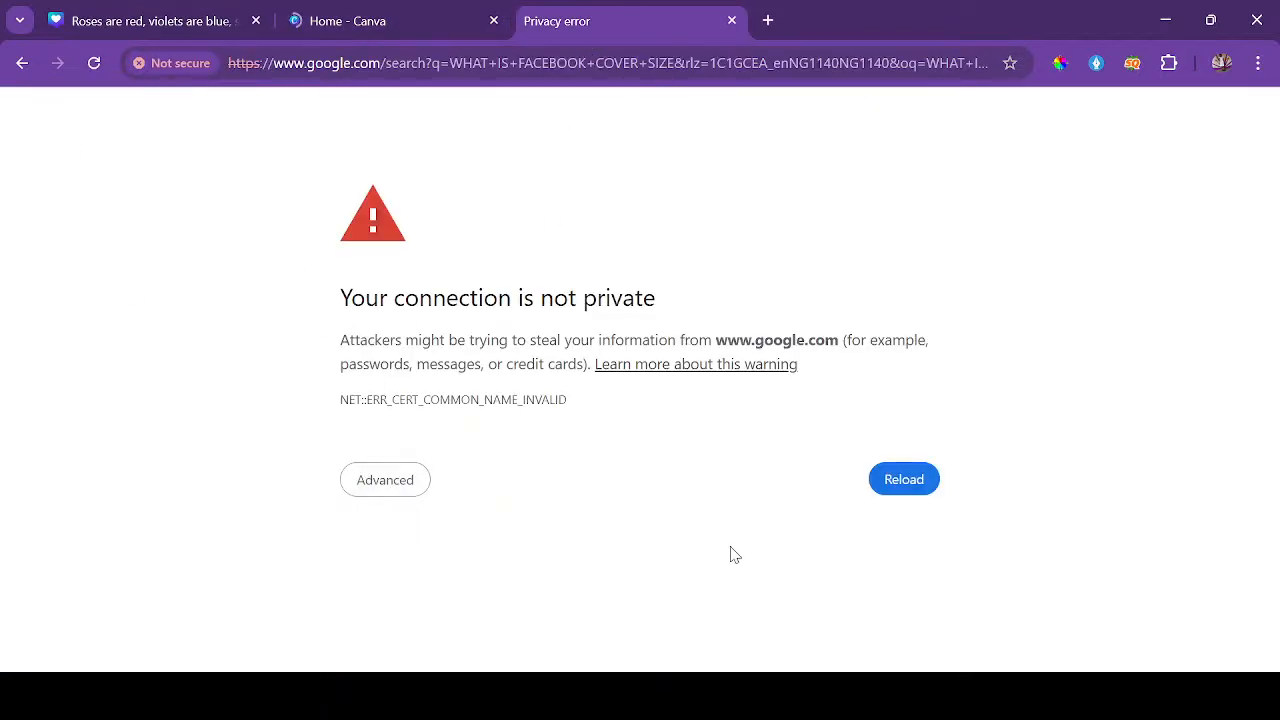
click(94, 64)
Search Google for "Facebook cover size" in another new browser tab and reload the page.
click(774, 30)
click(490, 59)
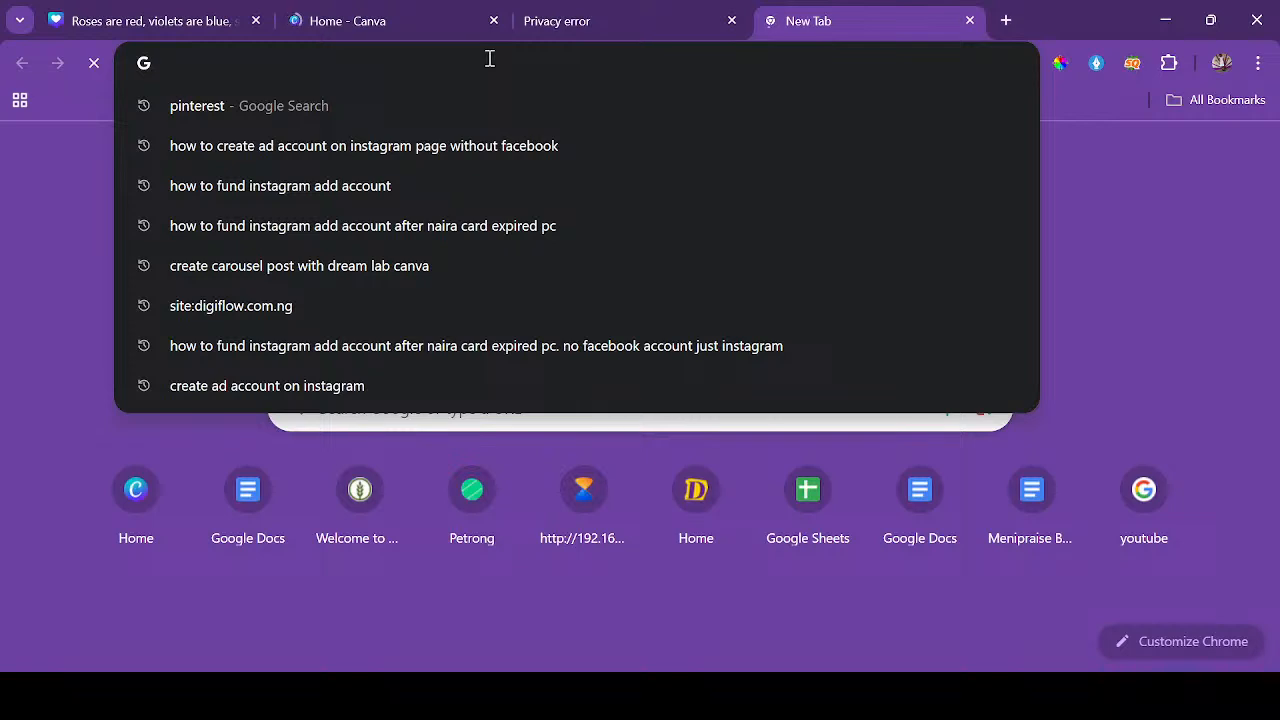
text(F)
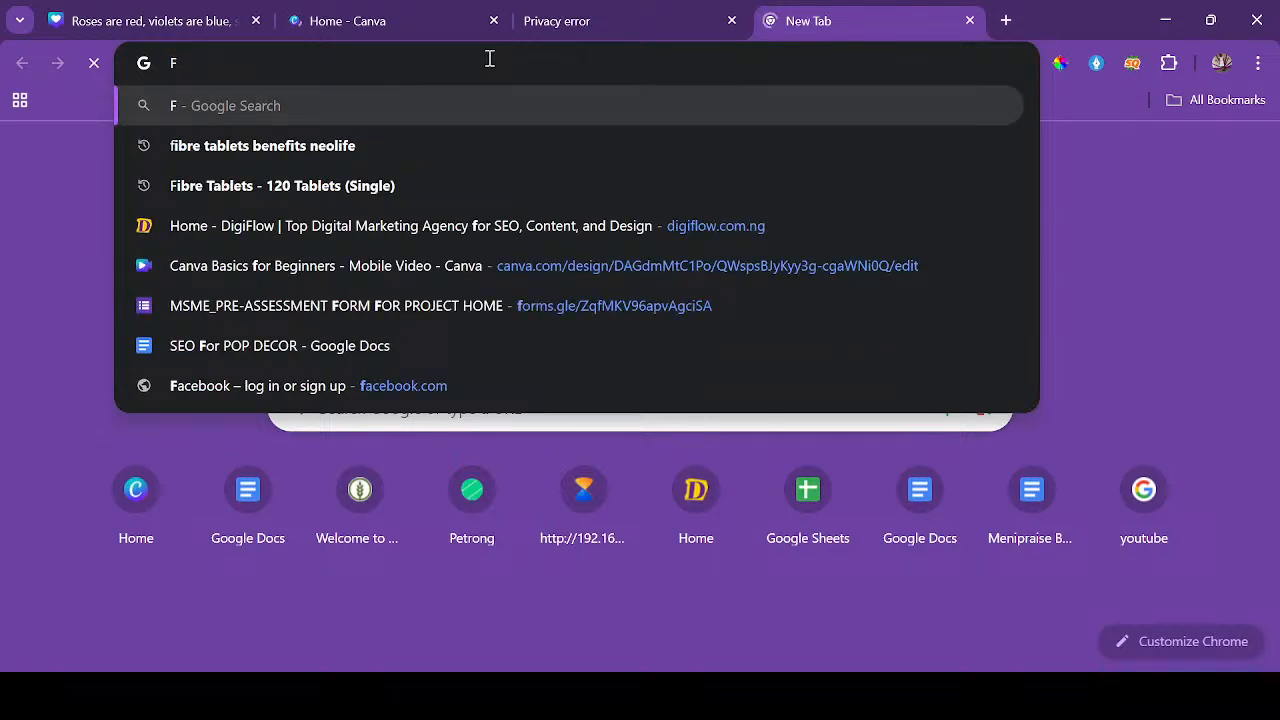
text(ace)
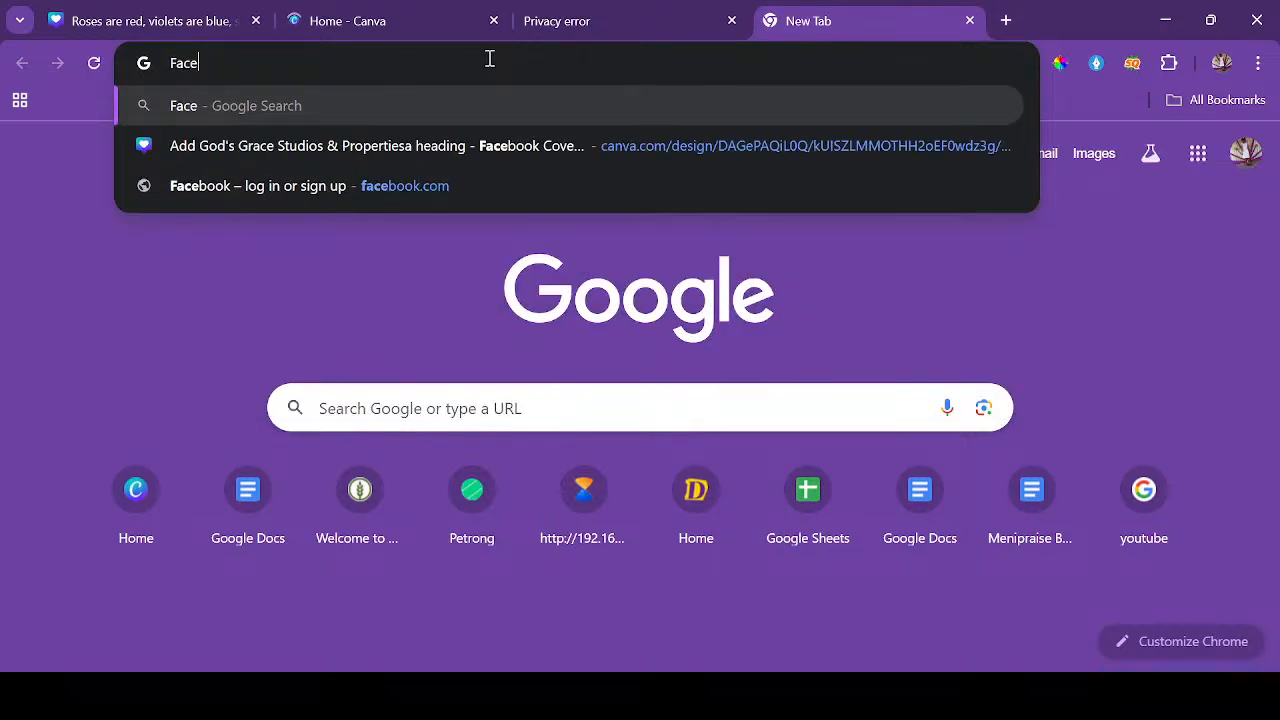
text(book co)
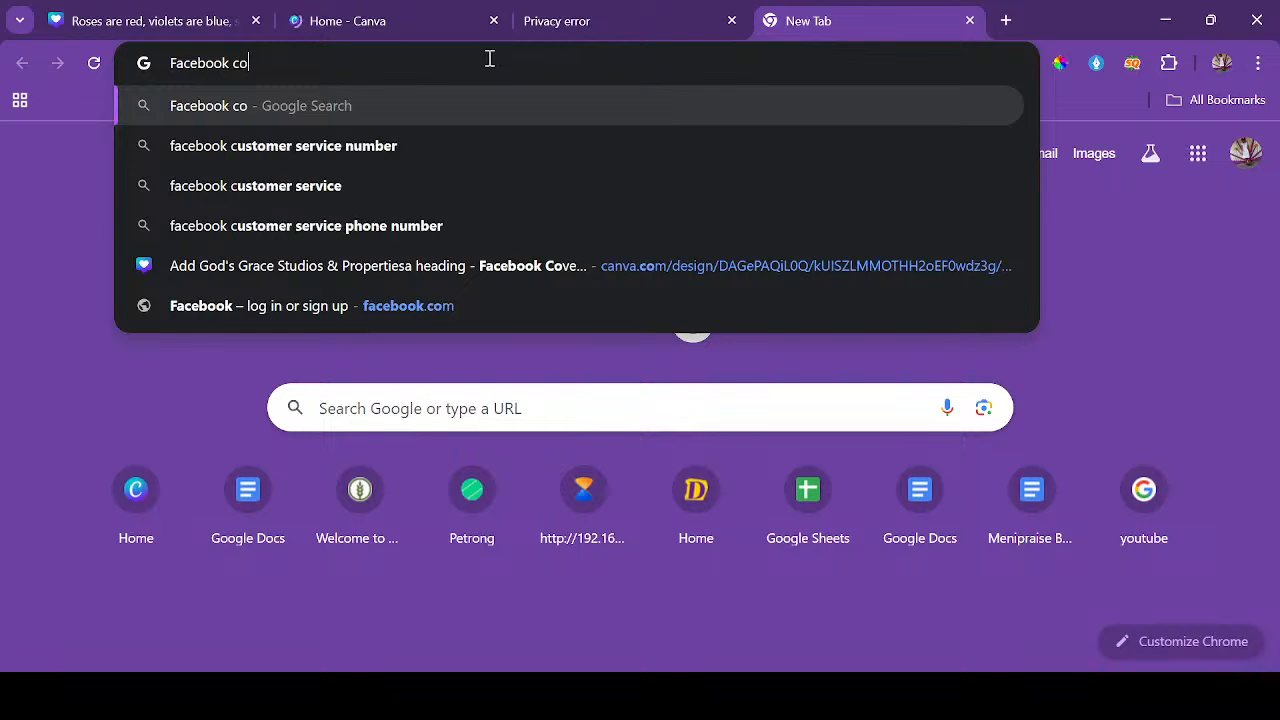
text(ver )
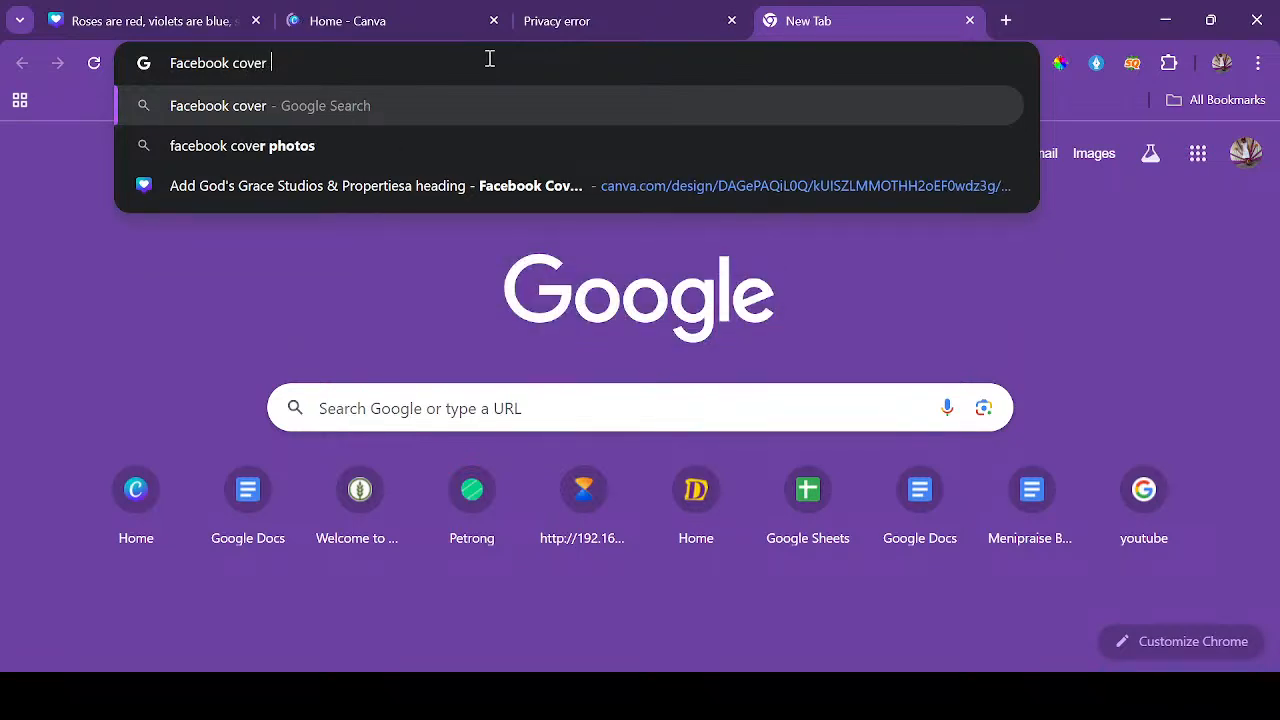
text(size)
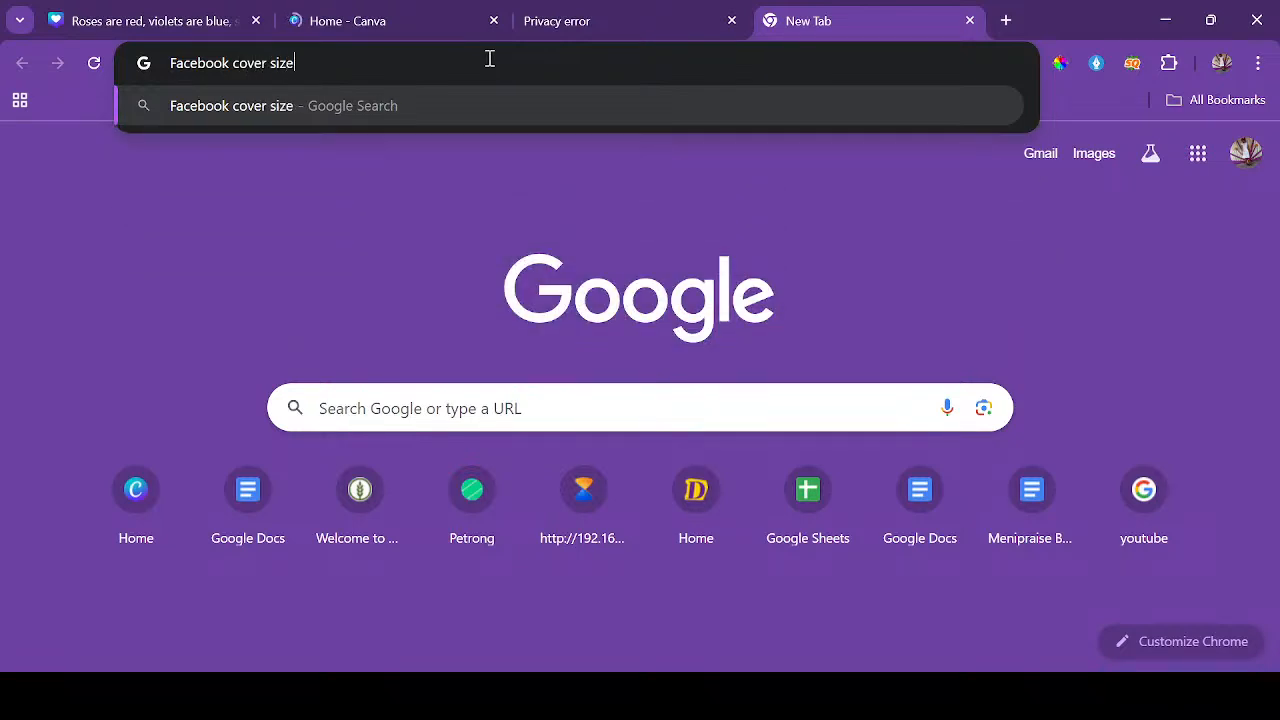
key(Return)
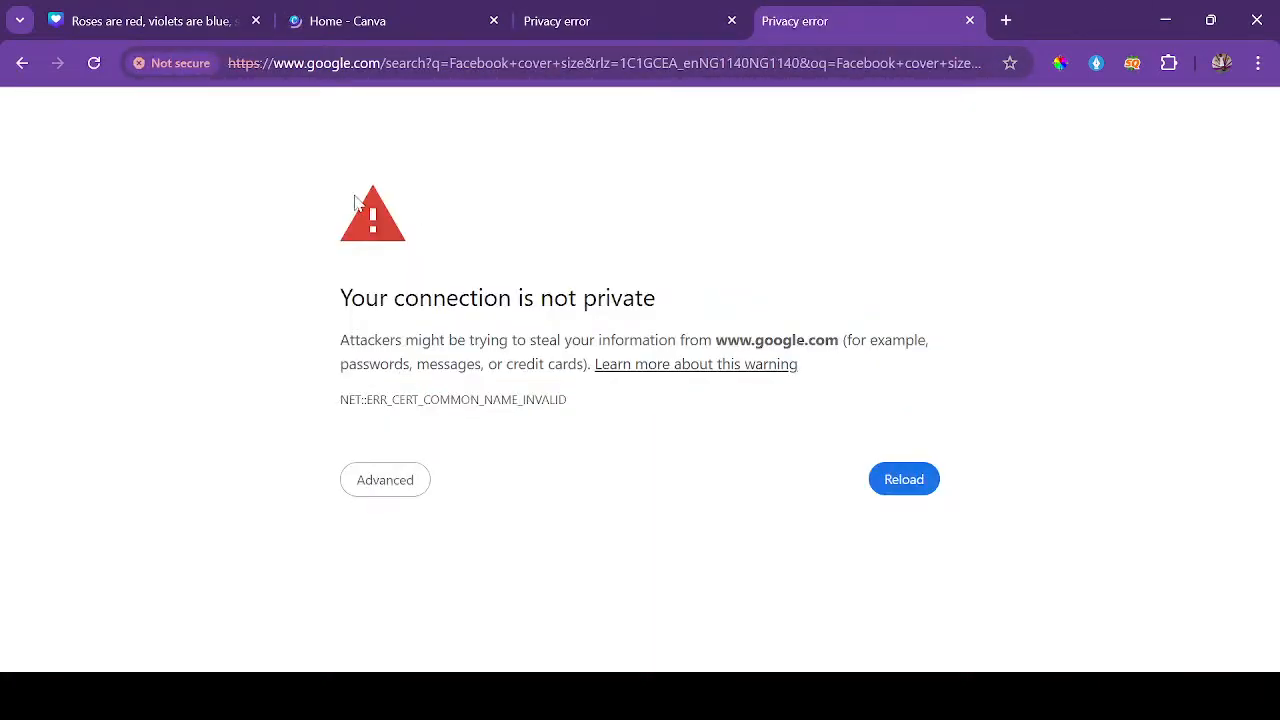
click(93, 63)
Create a blank Facebook Cover design from Canva's social media formats and close the two Google search tabs.
click(436, 22)
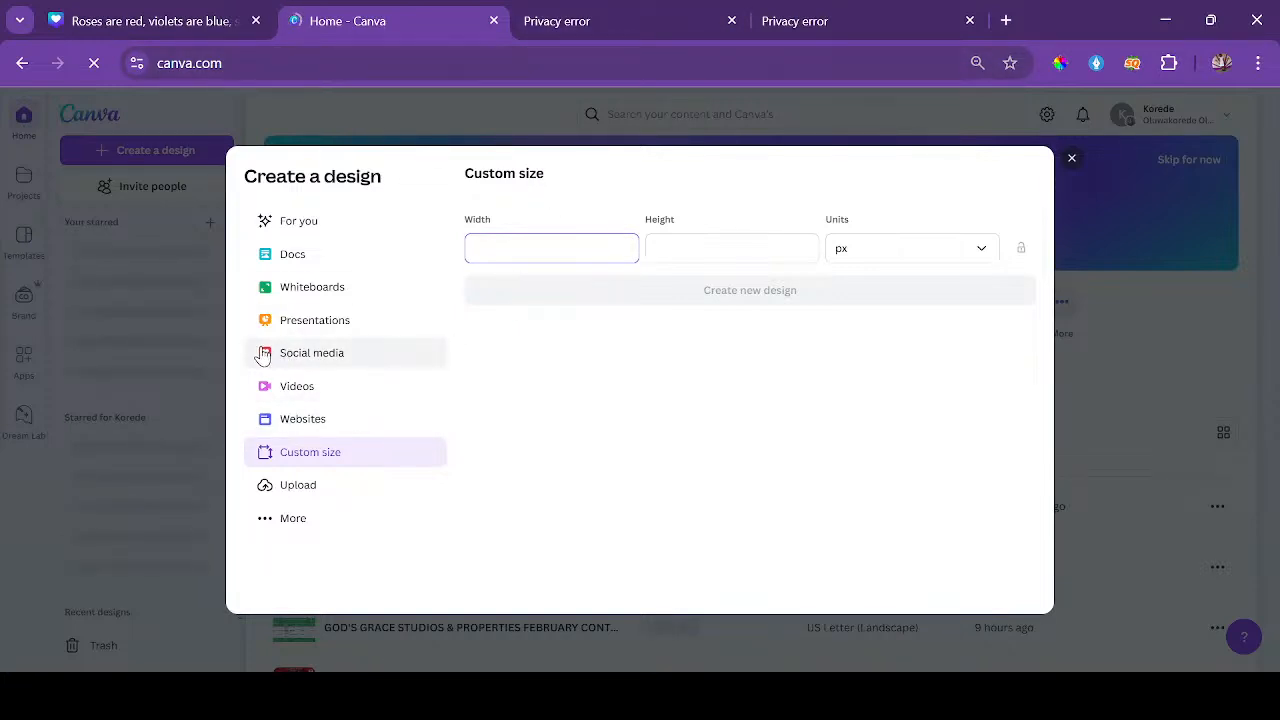
click(325, 355)
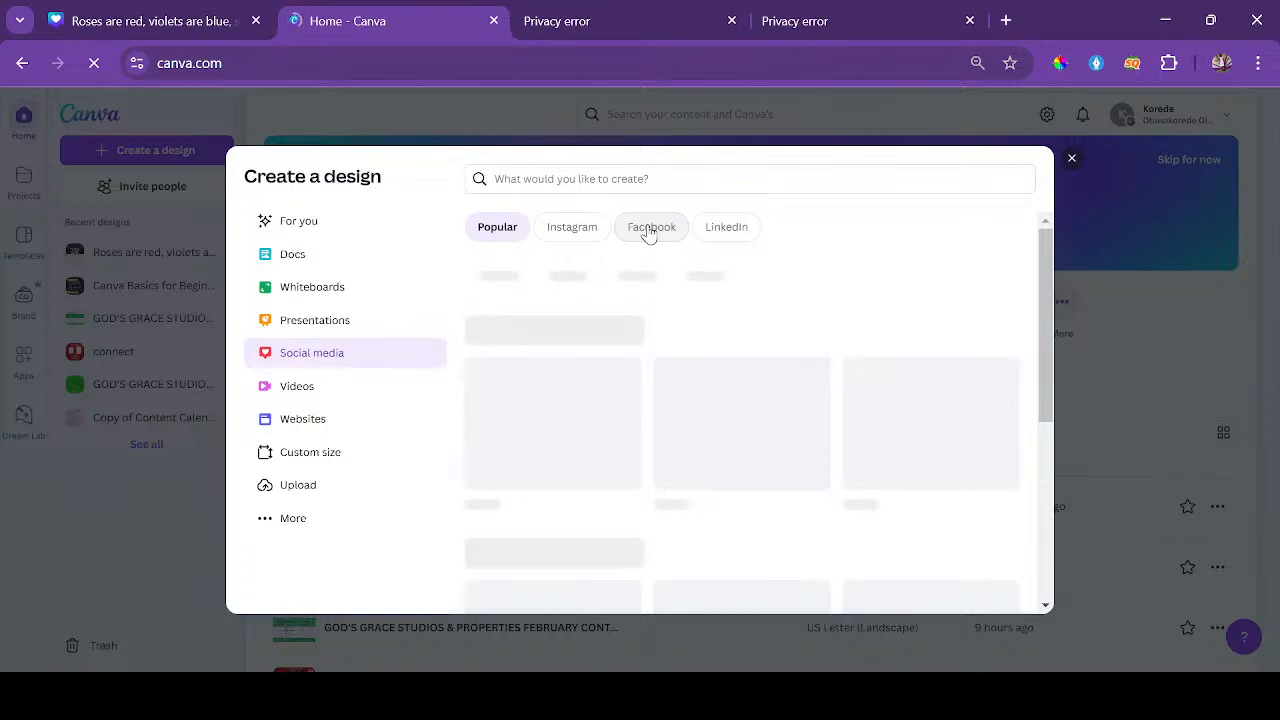
click(650, 227)
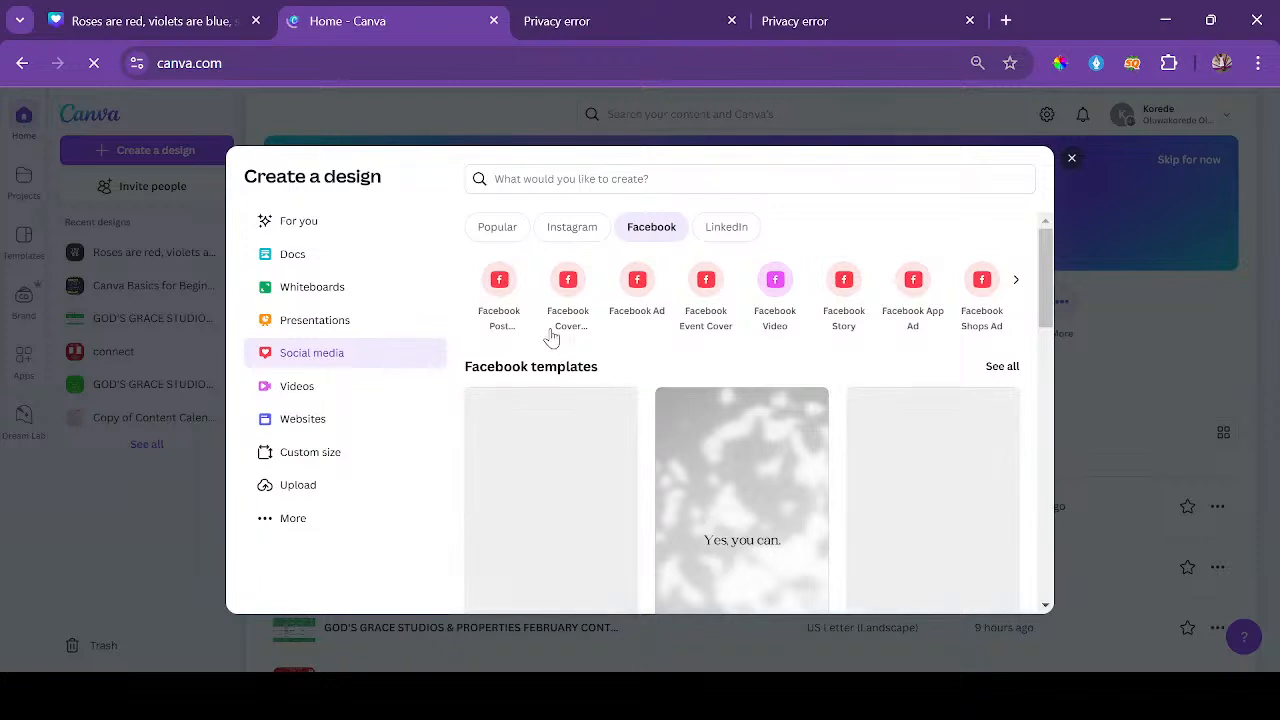
click(578, 286)
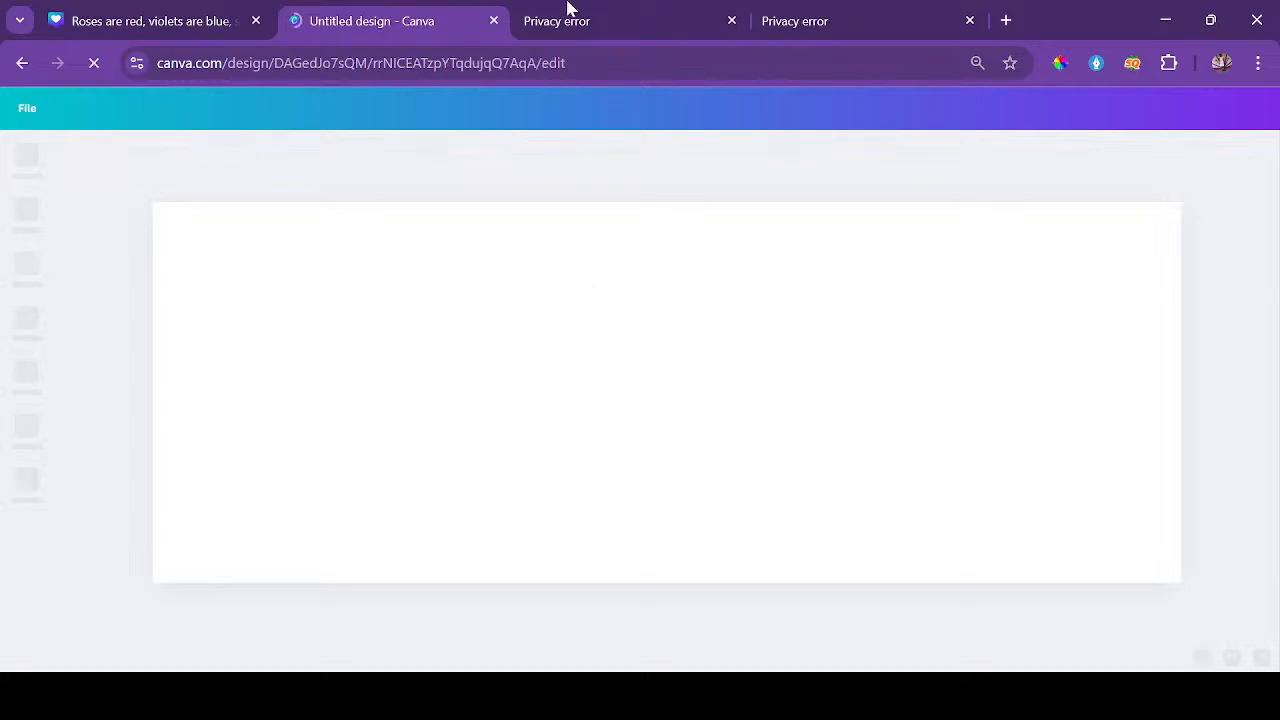
click(732, 20)
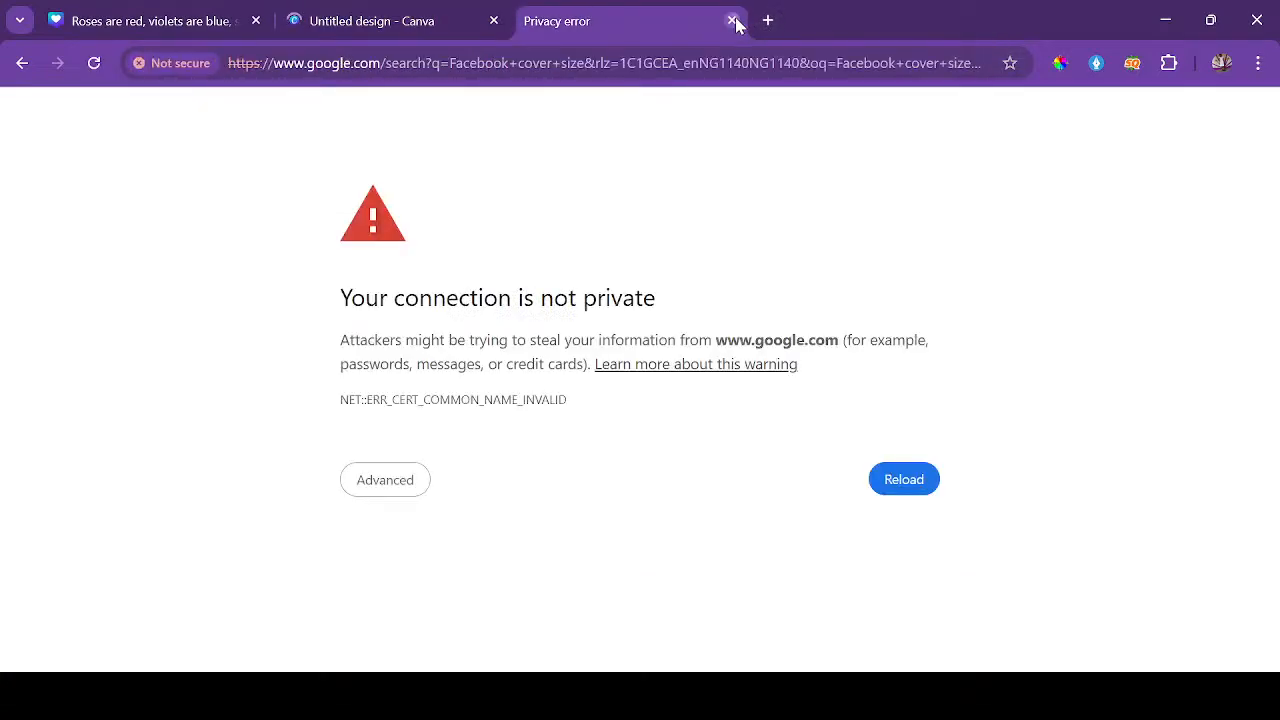
click(733, 20)
Open canva.com in a new browser tab alongside the Facebook Cover design.
click(529, 20)
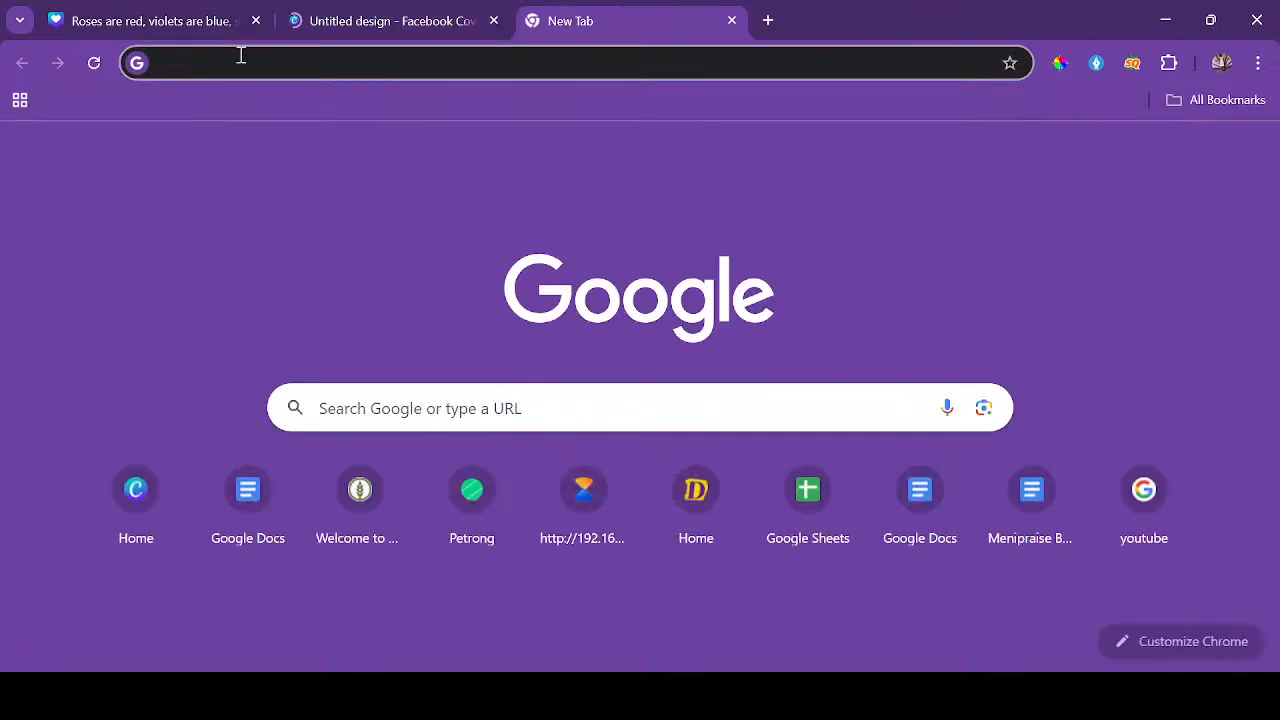
click(241, 57)
text(canva.com)
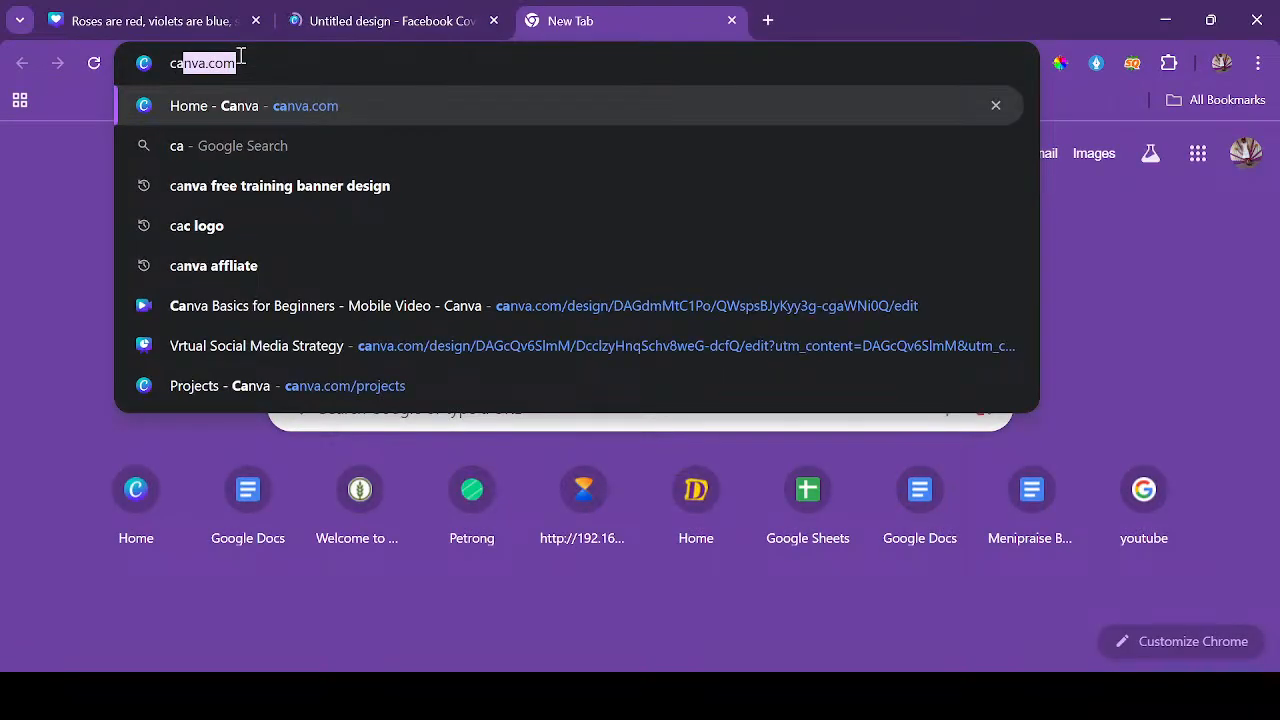
click(241, 56)
key(Return)
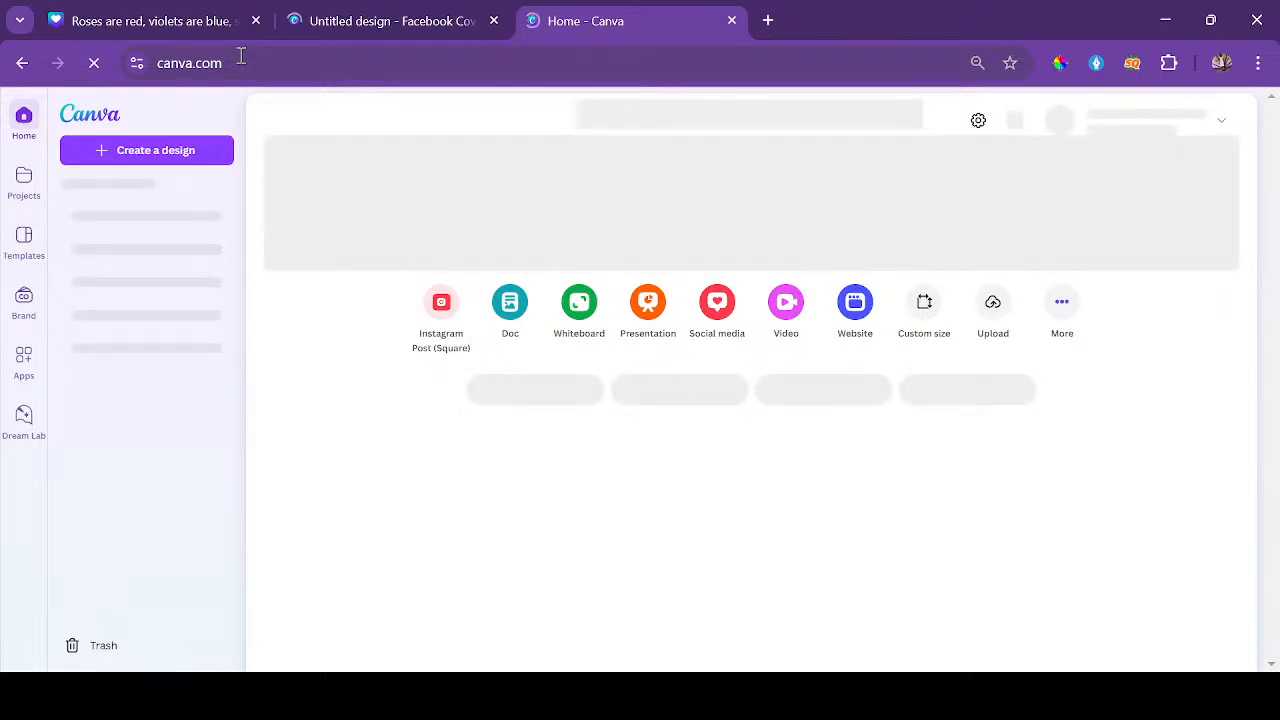
click(373, 14)
click(605, 28)
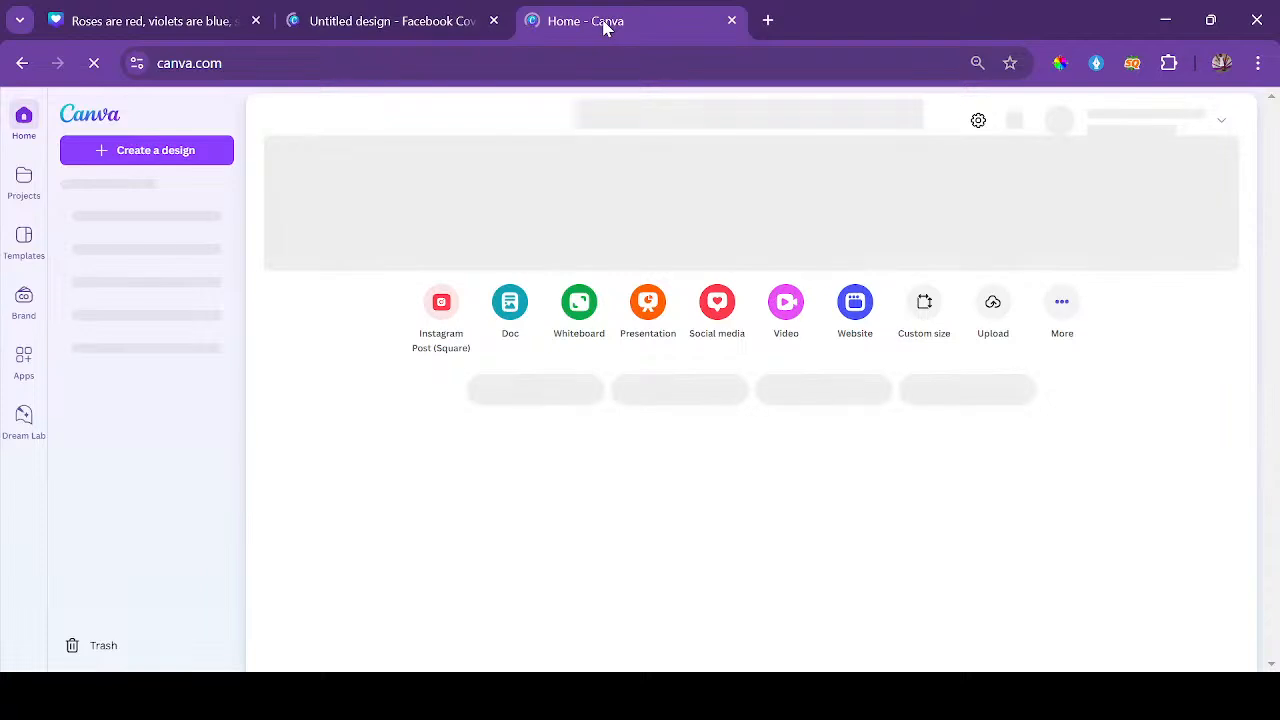
click(465, 20)
click(563, 26)
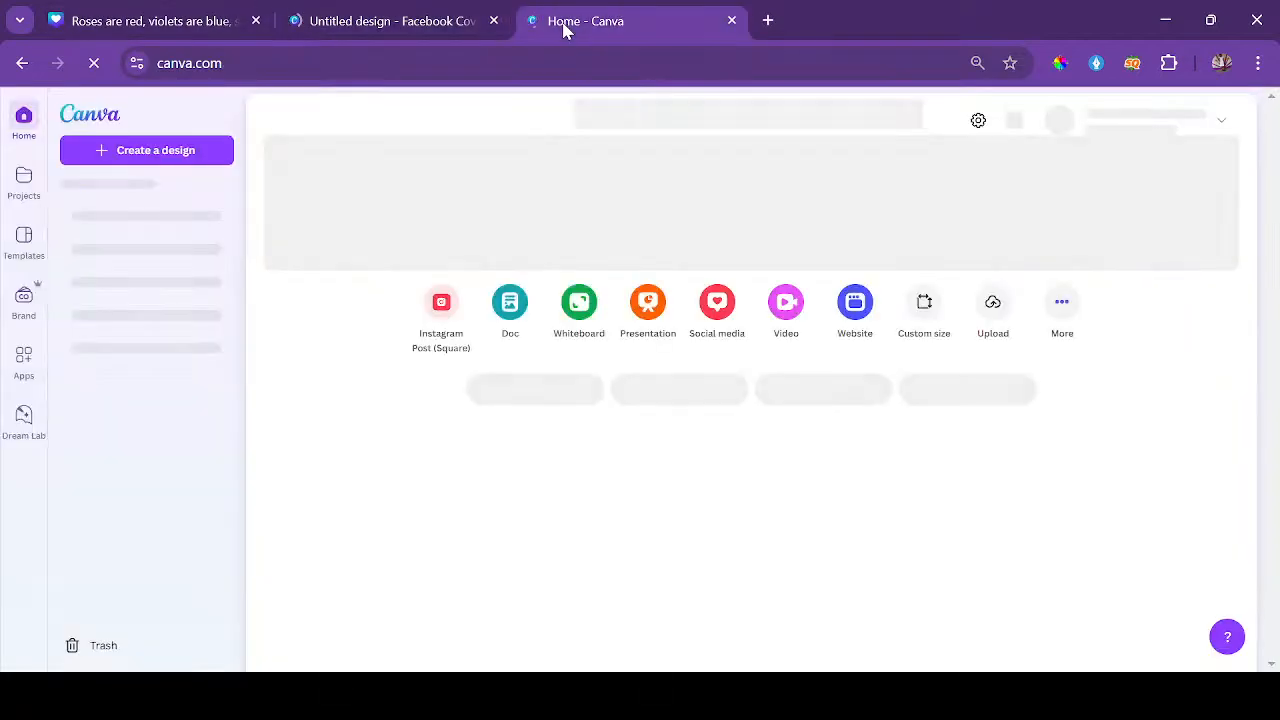
click(380, 17)
click(637, 20)
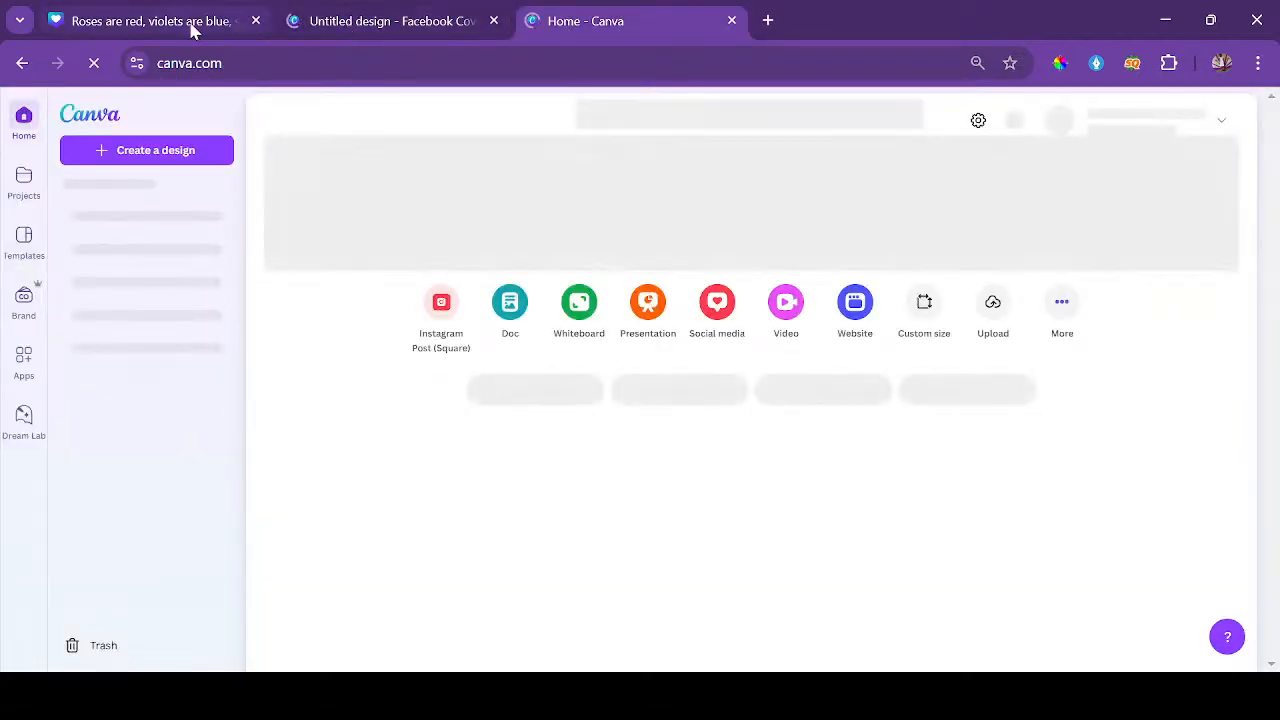
click(192, 27)
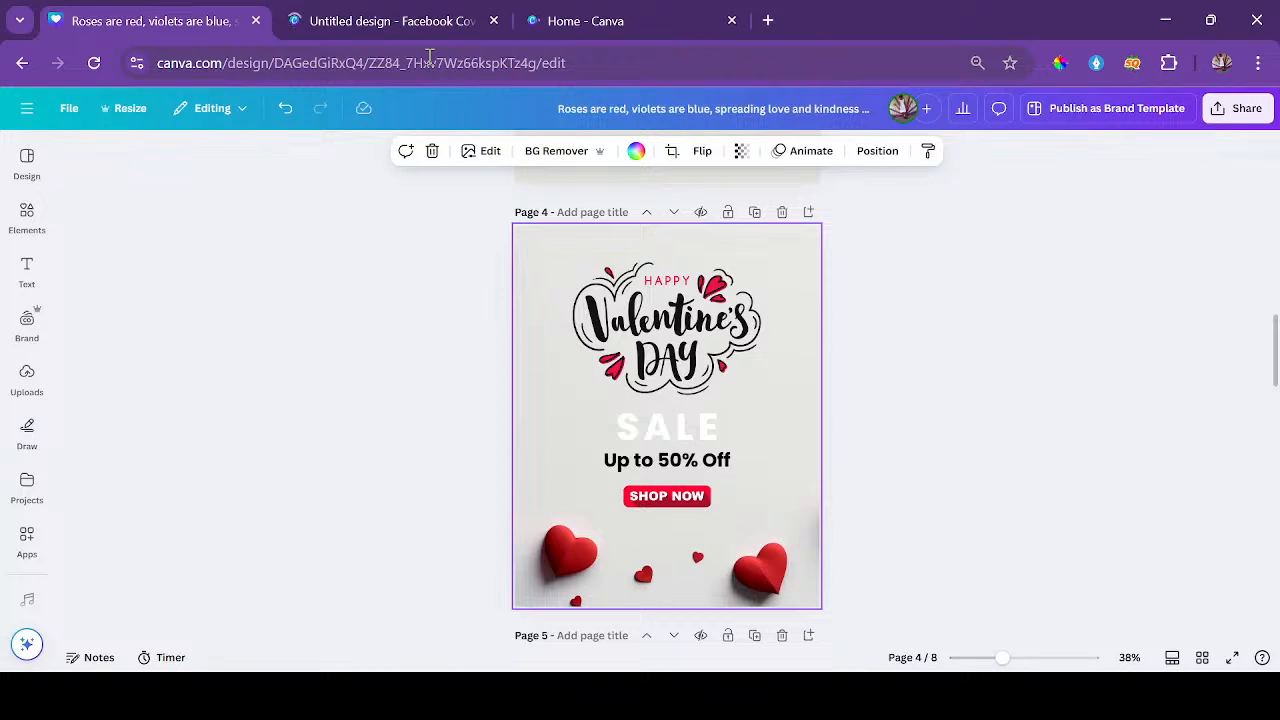
click(420, 20)
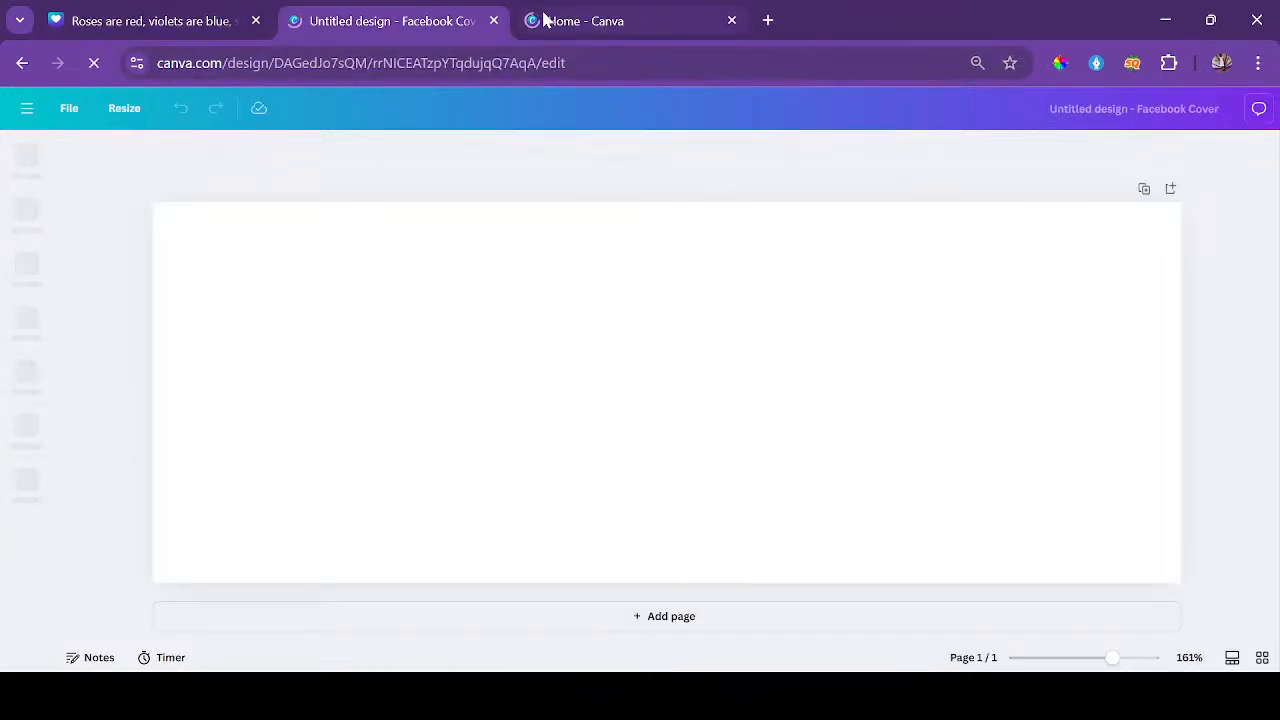
click(593, 21)
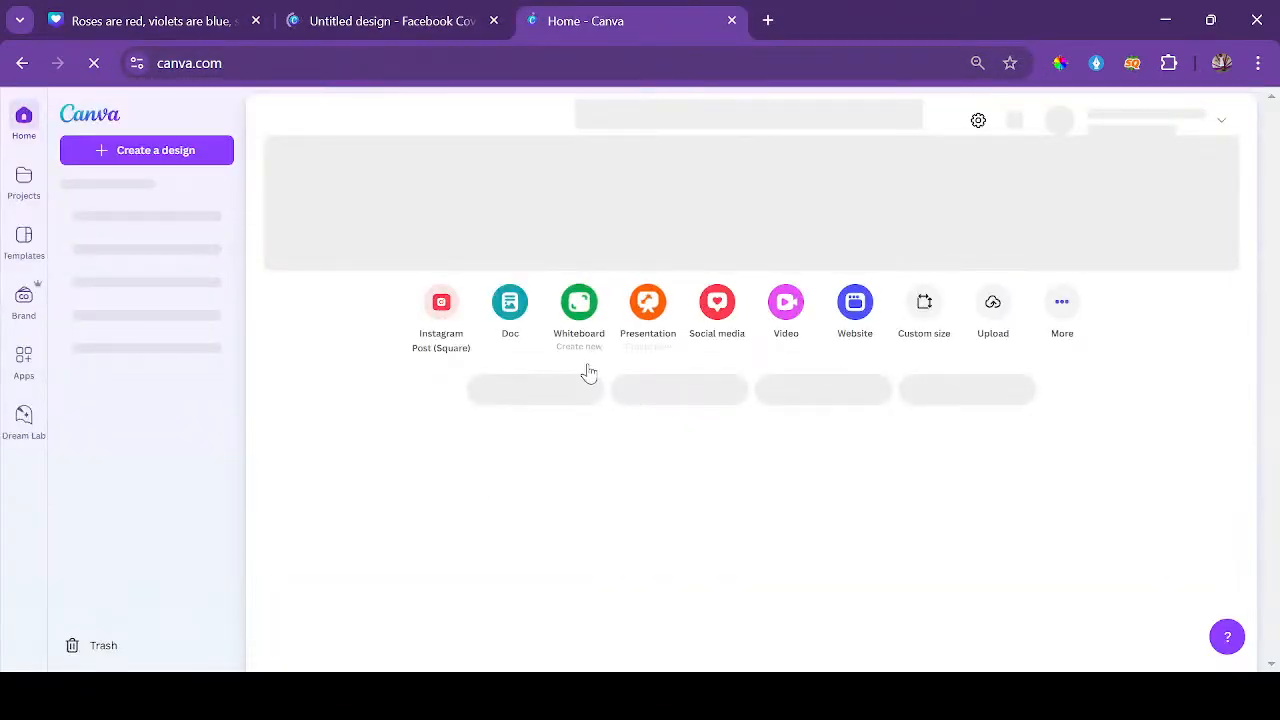
click(434, 56)
Switch to the blank Facebook Cover design and search its templates for "fashion cover photo".
click(428, 20)
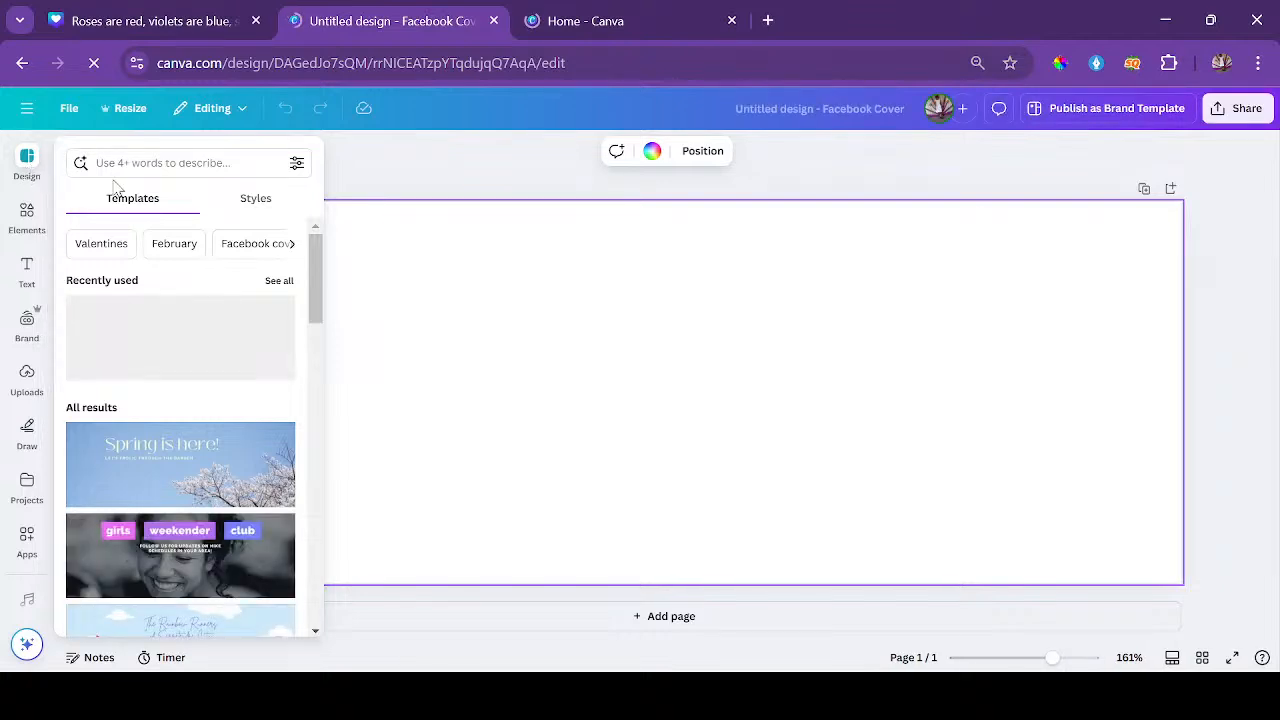
click(154, 162)
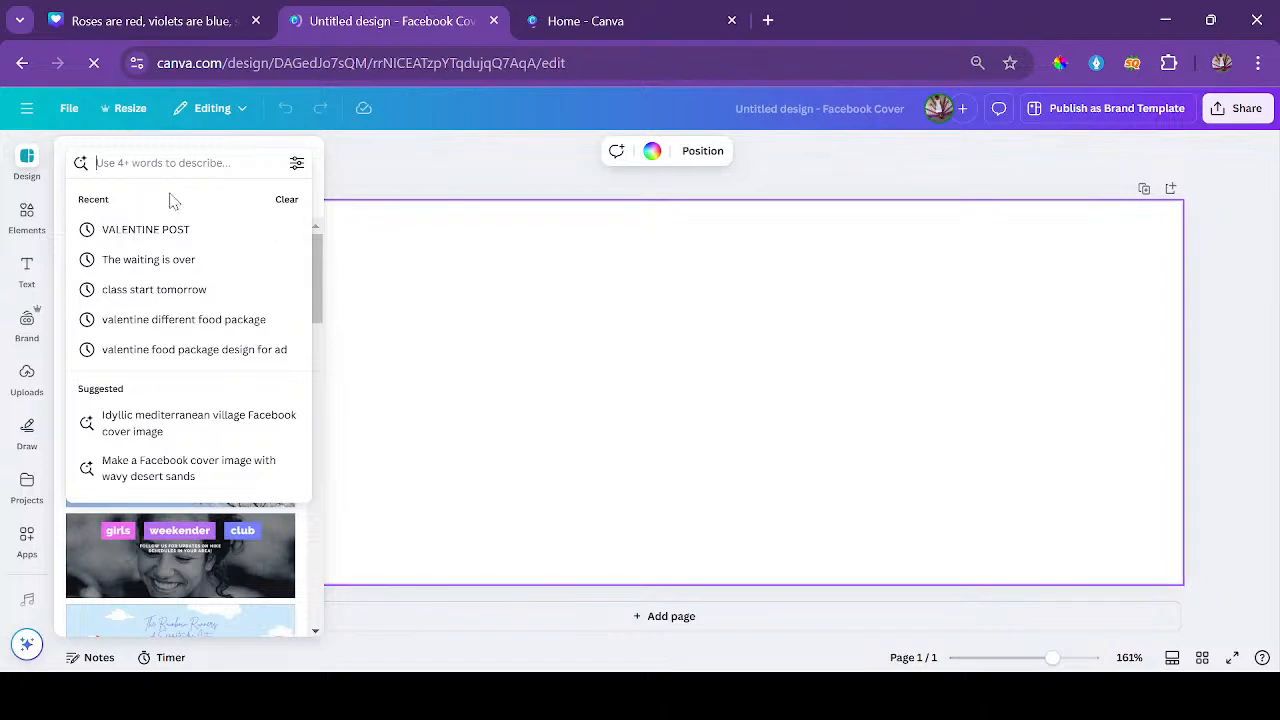
key(Escape)
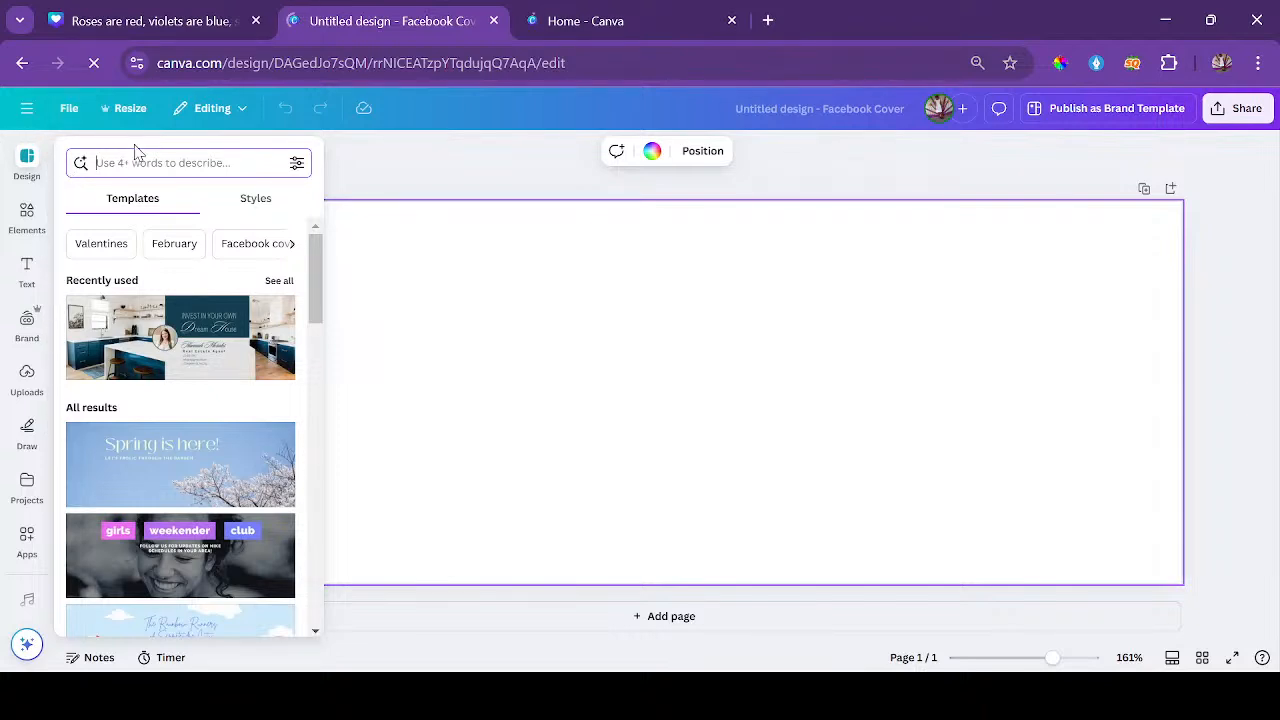
text(fashion cover)
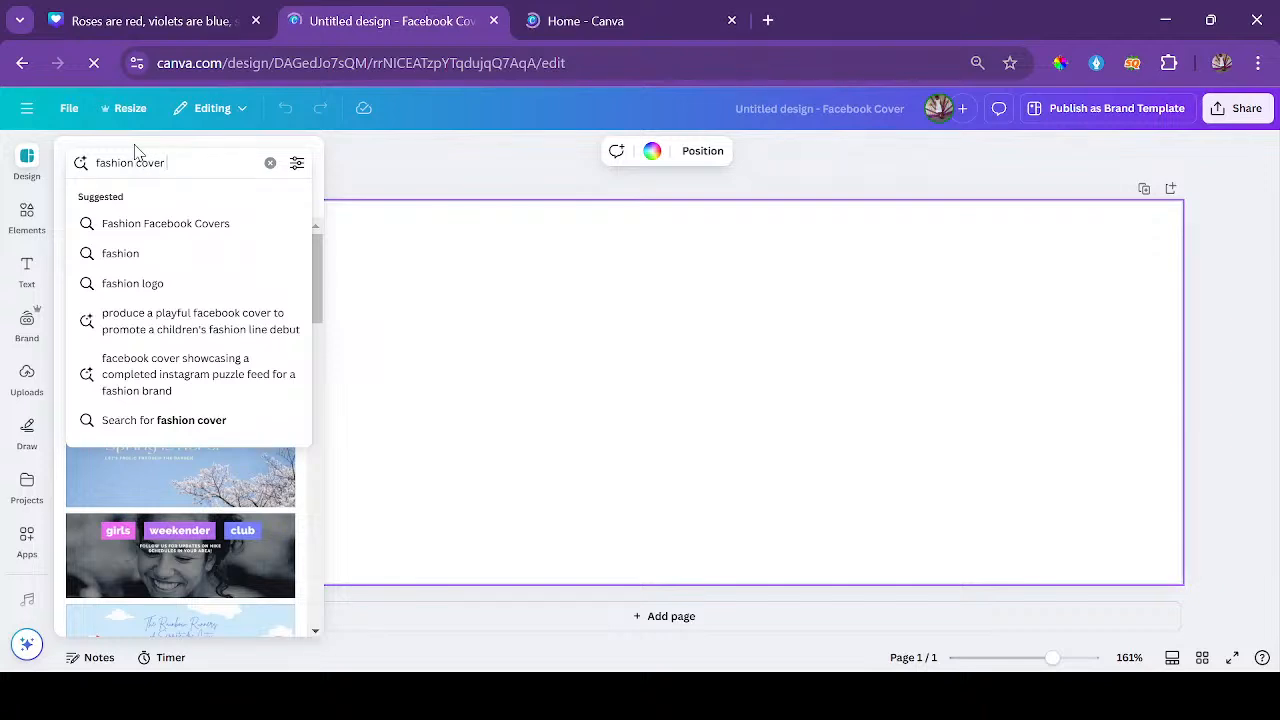
text( photo)
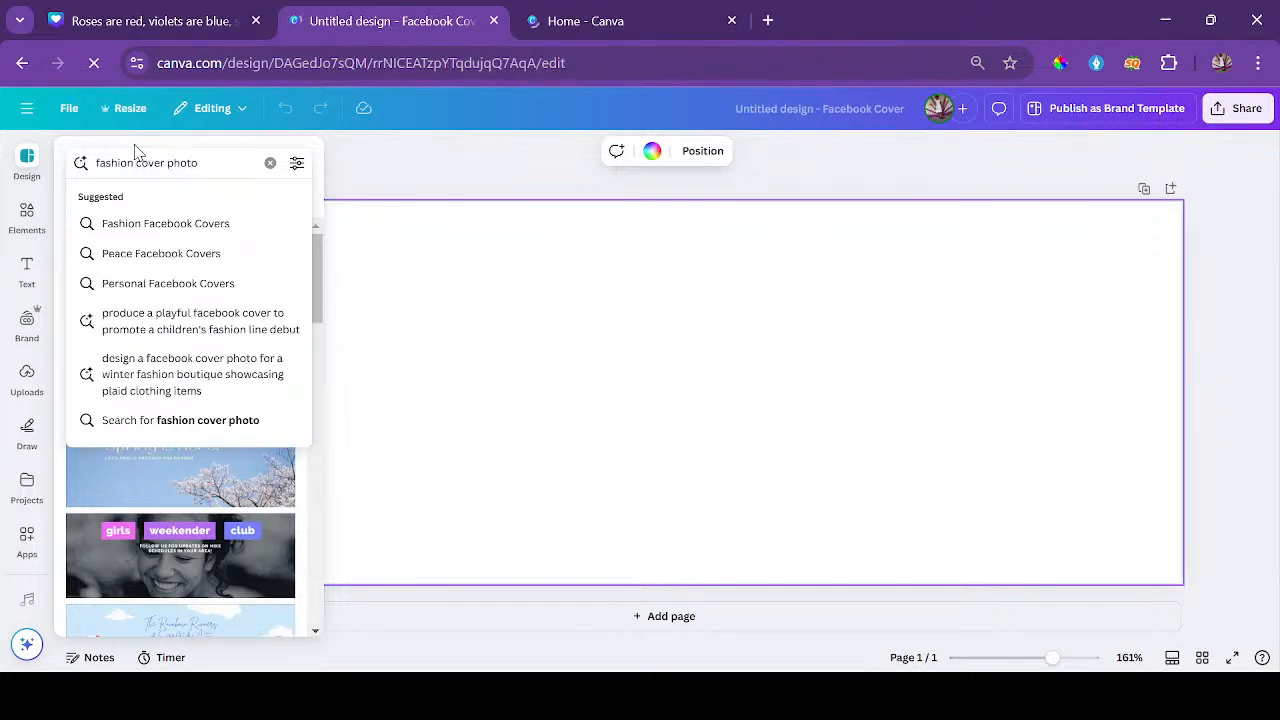
key(Return)
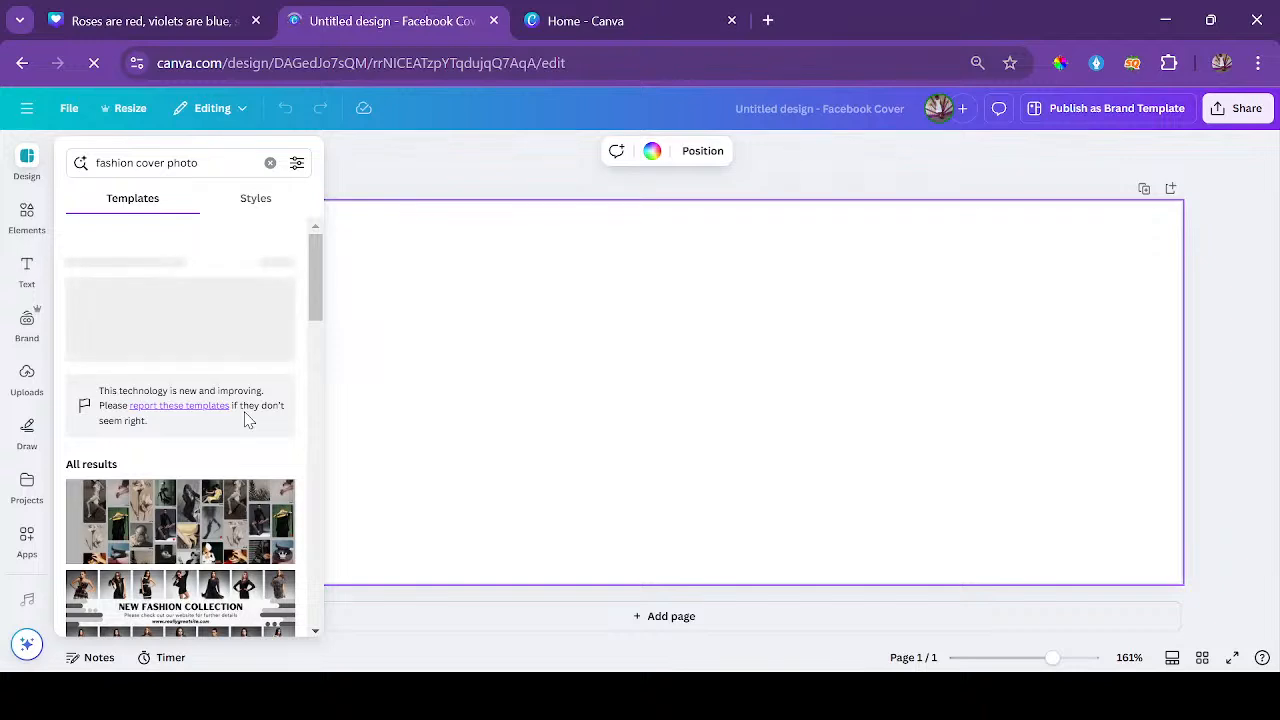
Browse the fashion results and apply the "Vintage Fashion Photo Collage Film Frame Facebook Cover" template to the blank page.
scroll(229, 570, down, 3)
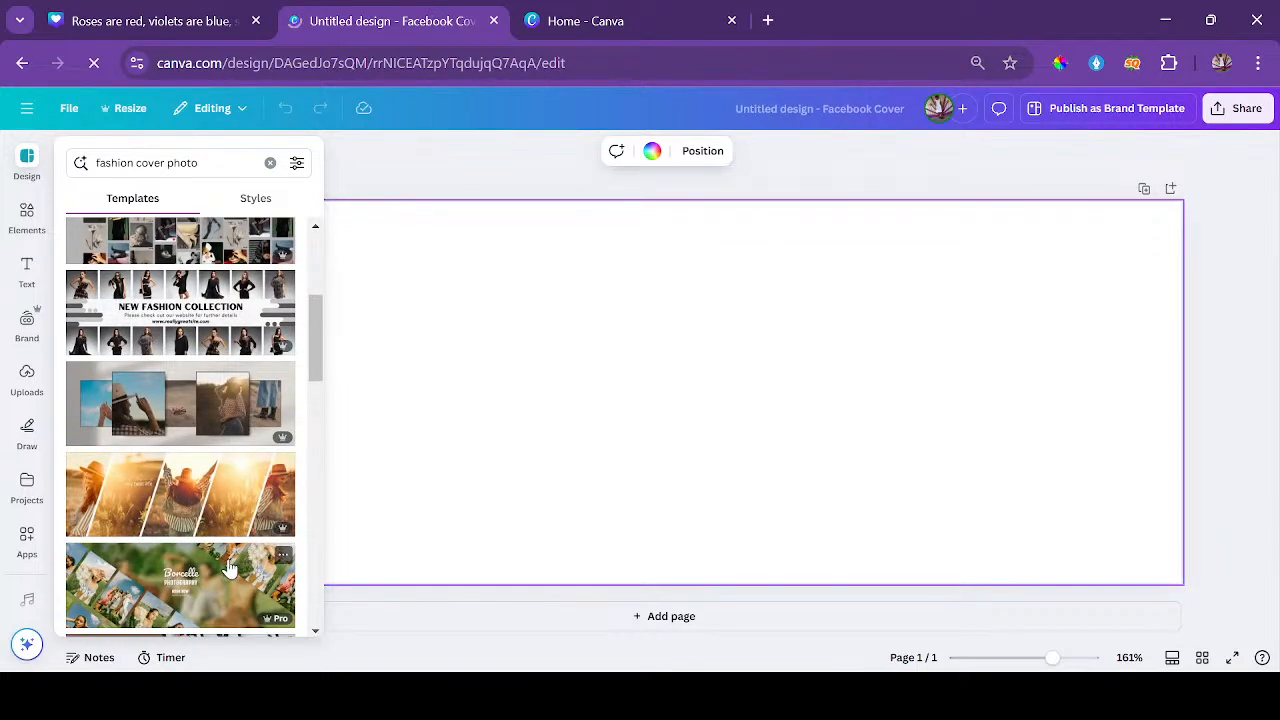
scroll(229, 568, down, 3)
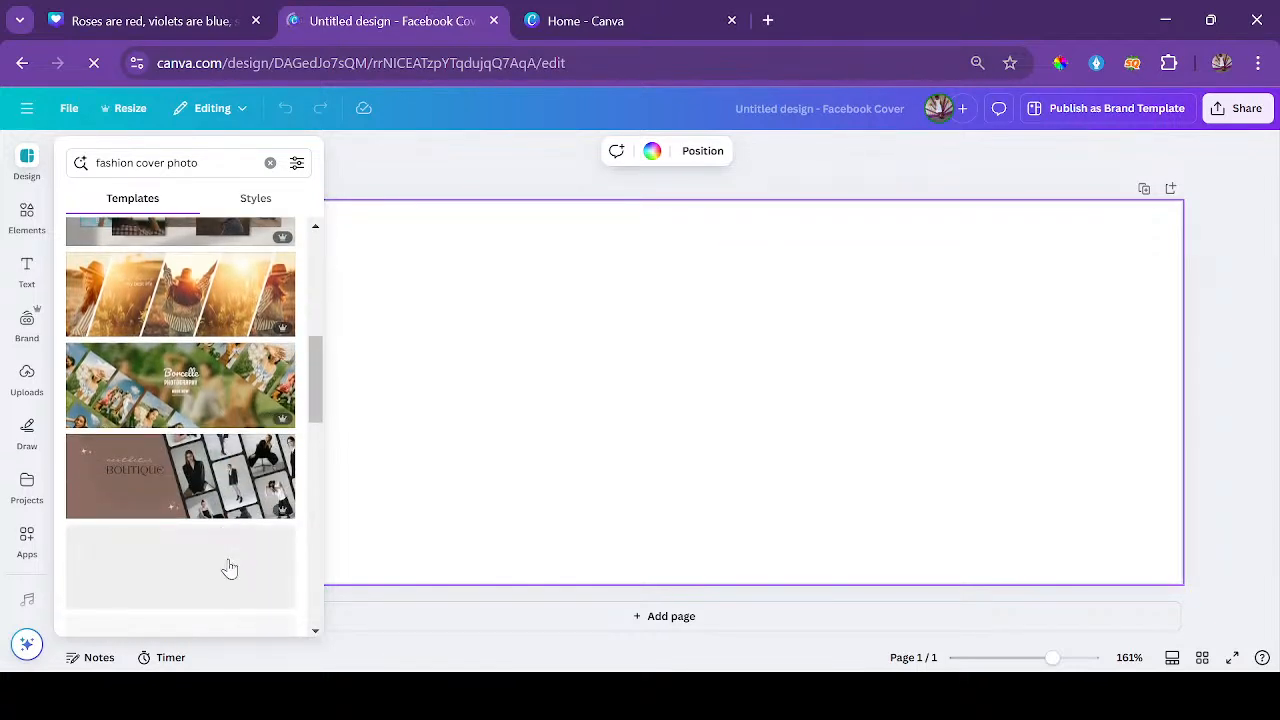
scroll(229, 567, down, 1)
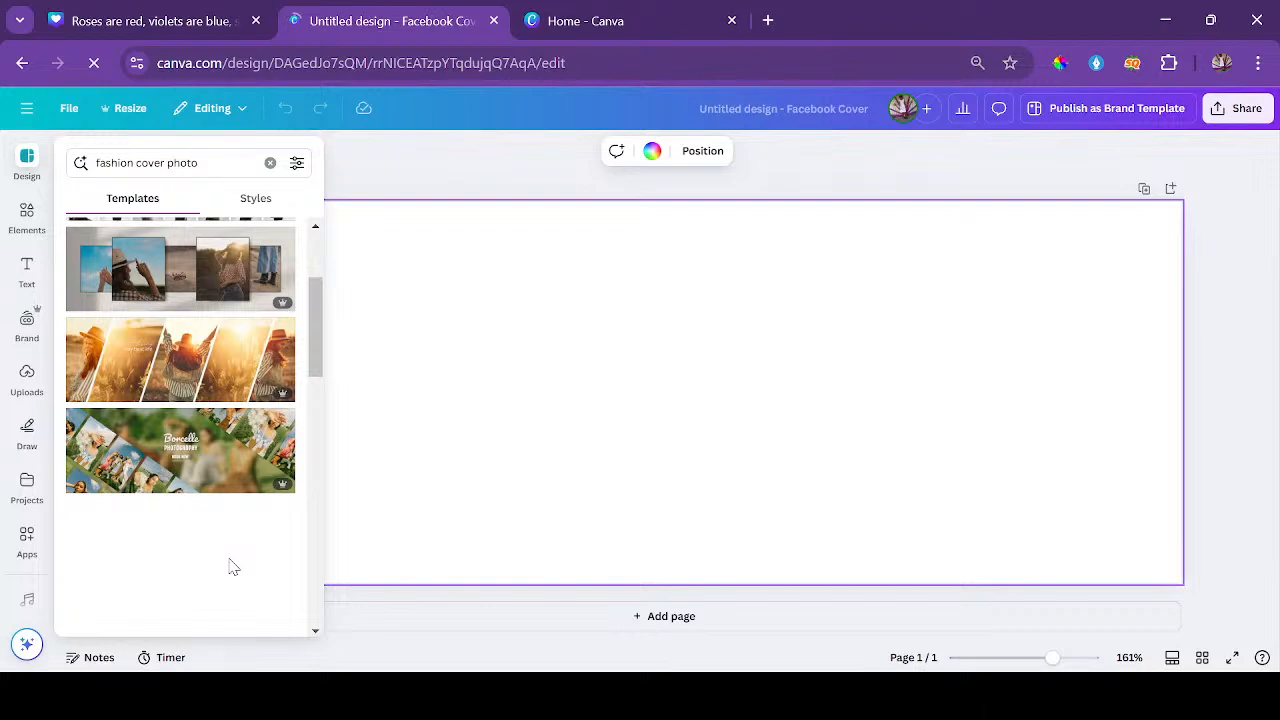
scroll(229, 567, down, 5)
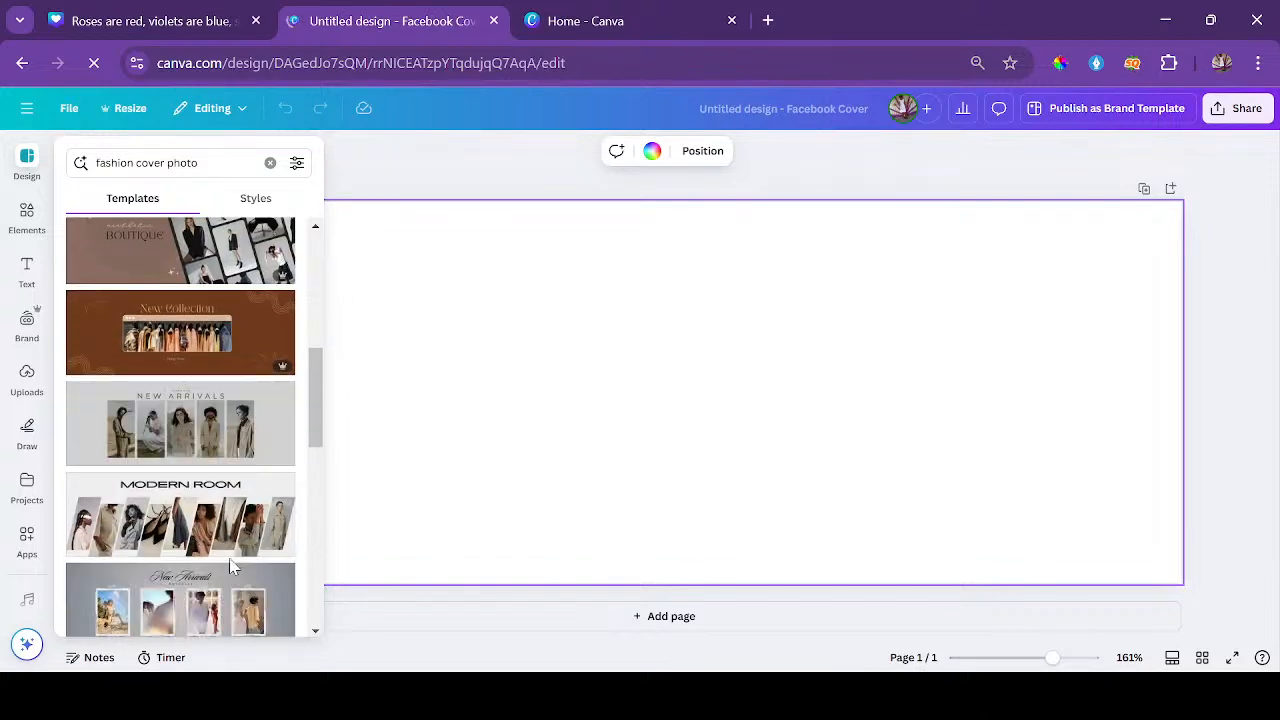
scroll(229, 567, down, 4)
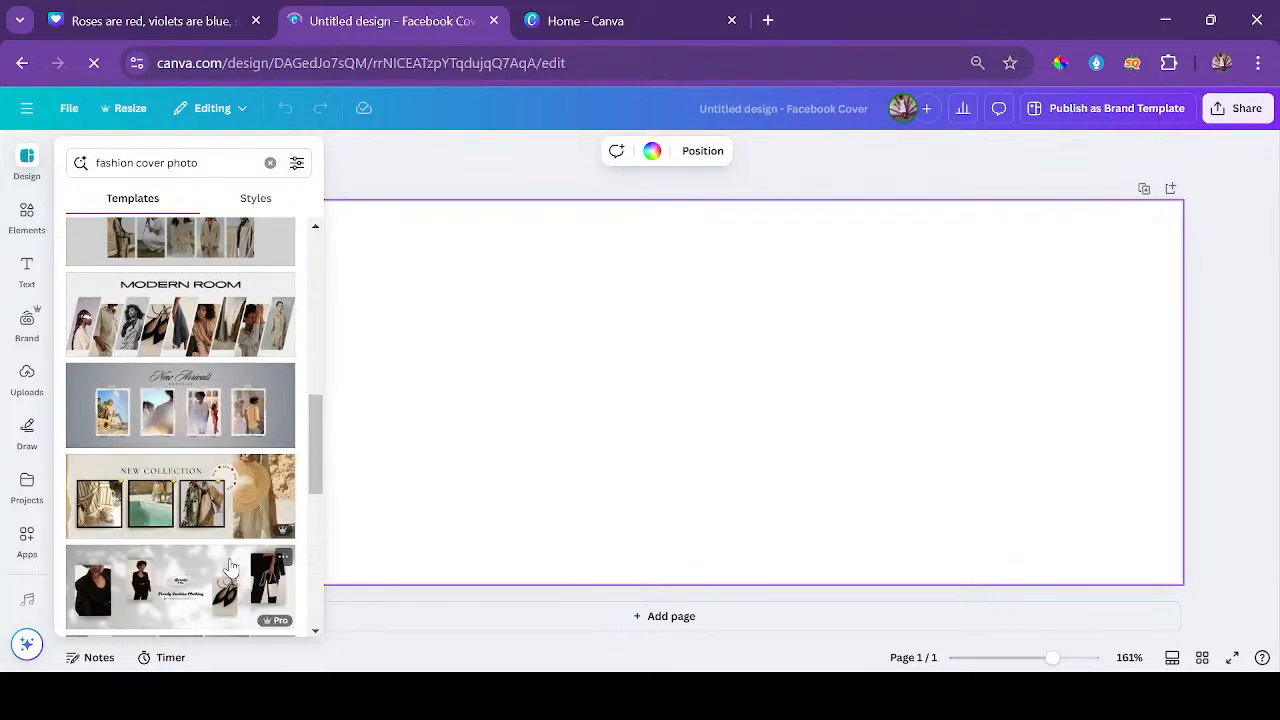
scroll(229, 567, down, 4)
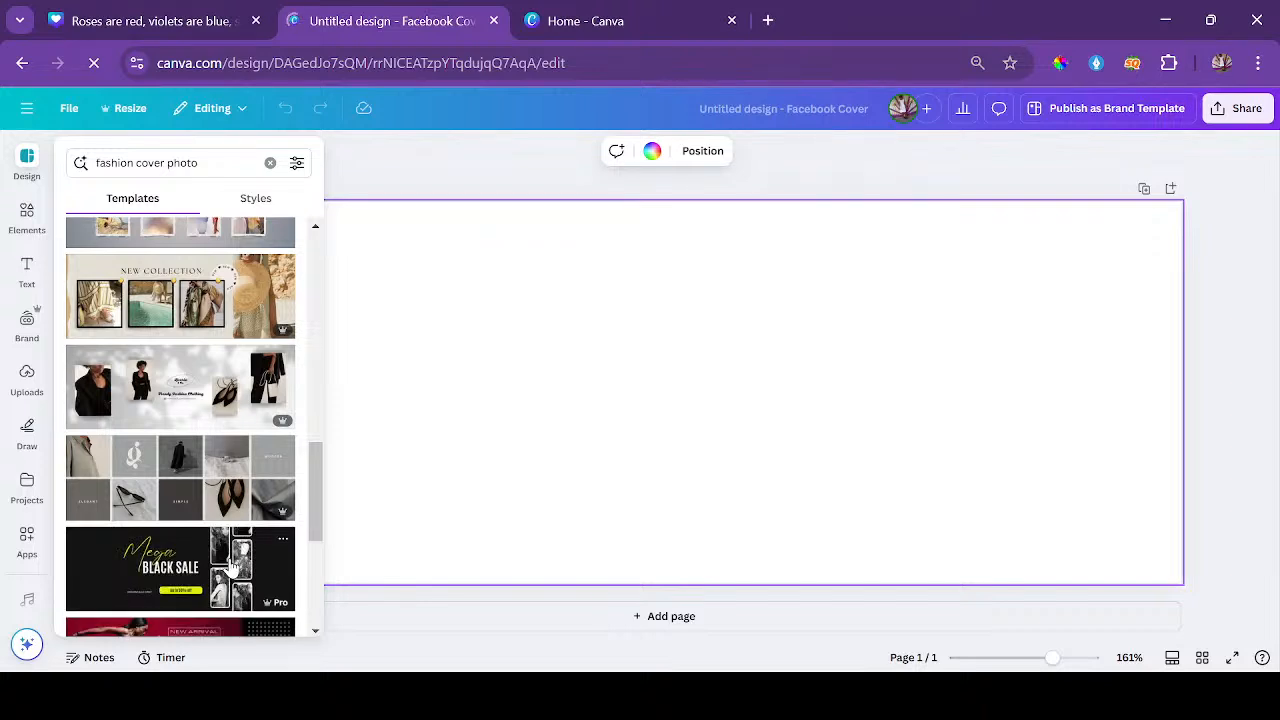
scroll(232, 563, down, 6)
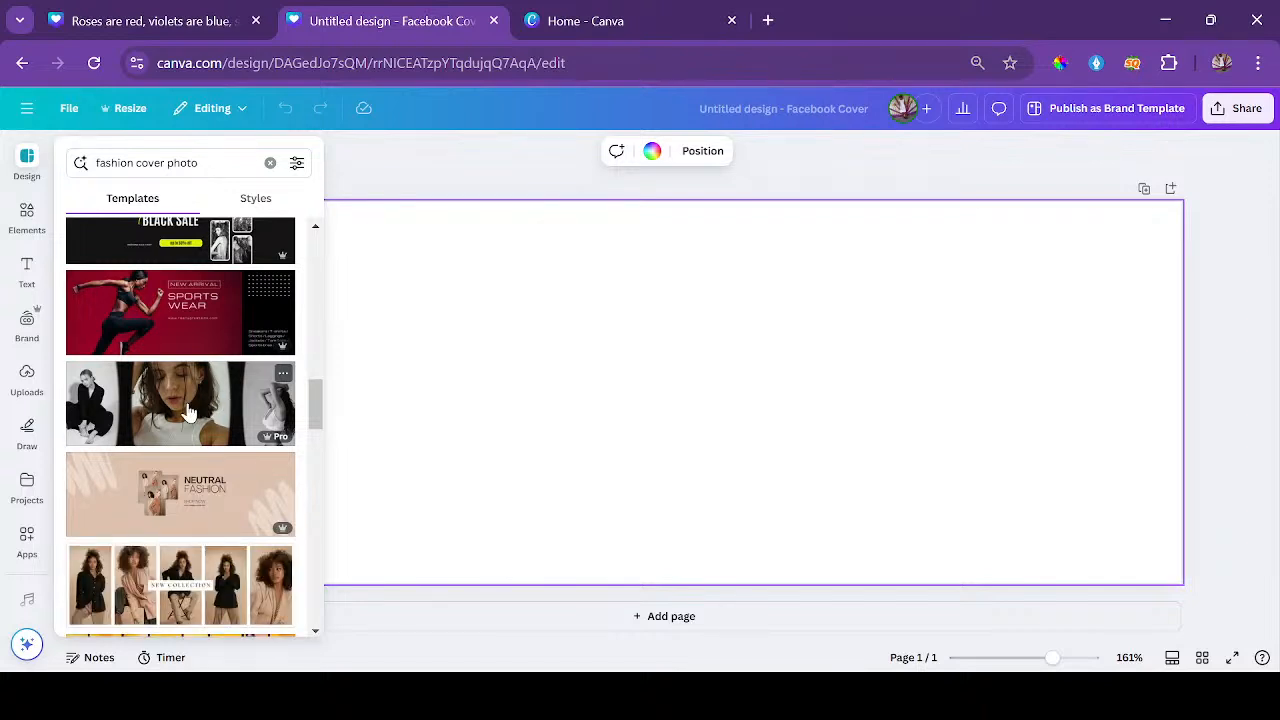
click(188, 412)
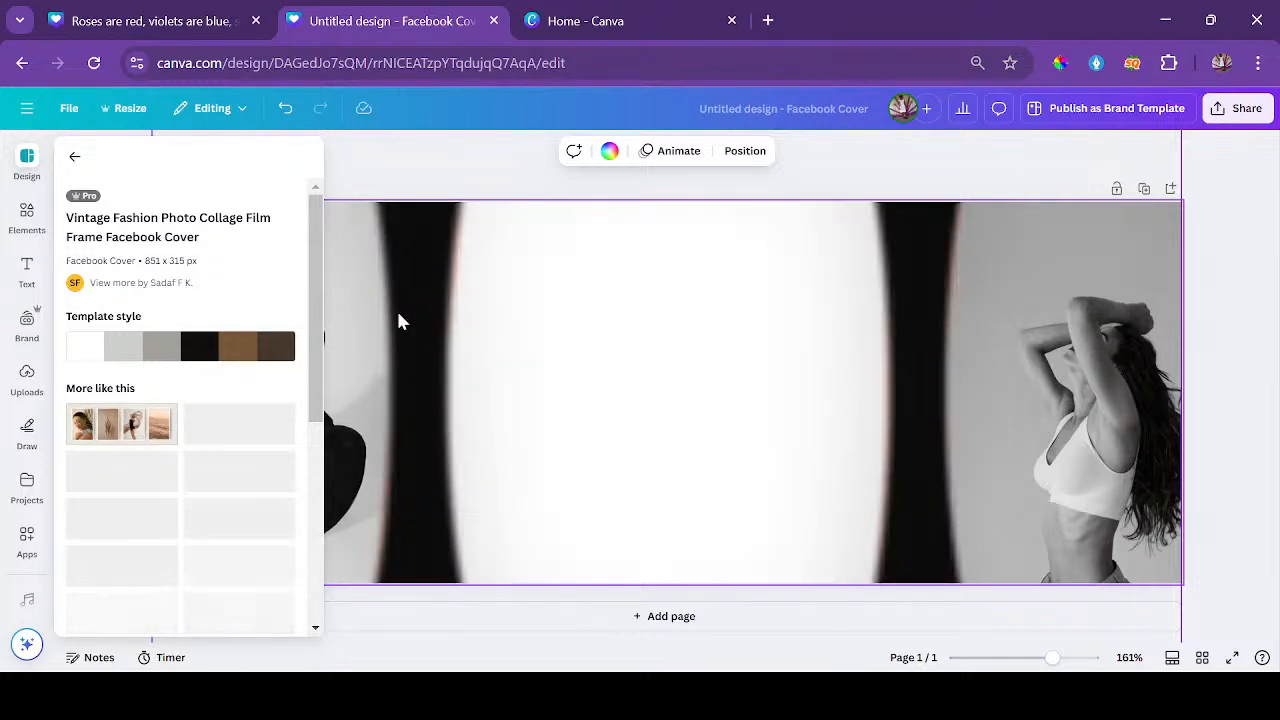
scroll(203, 476, down, 1)
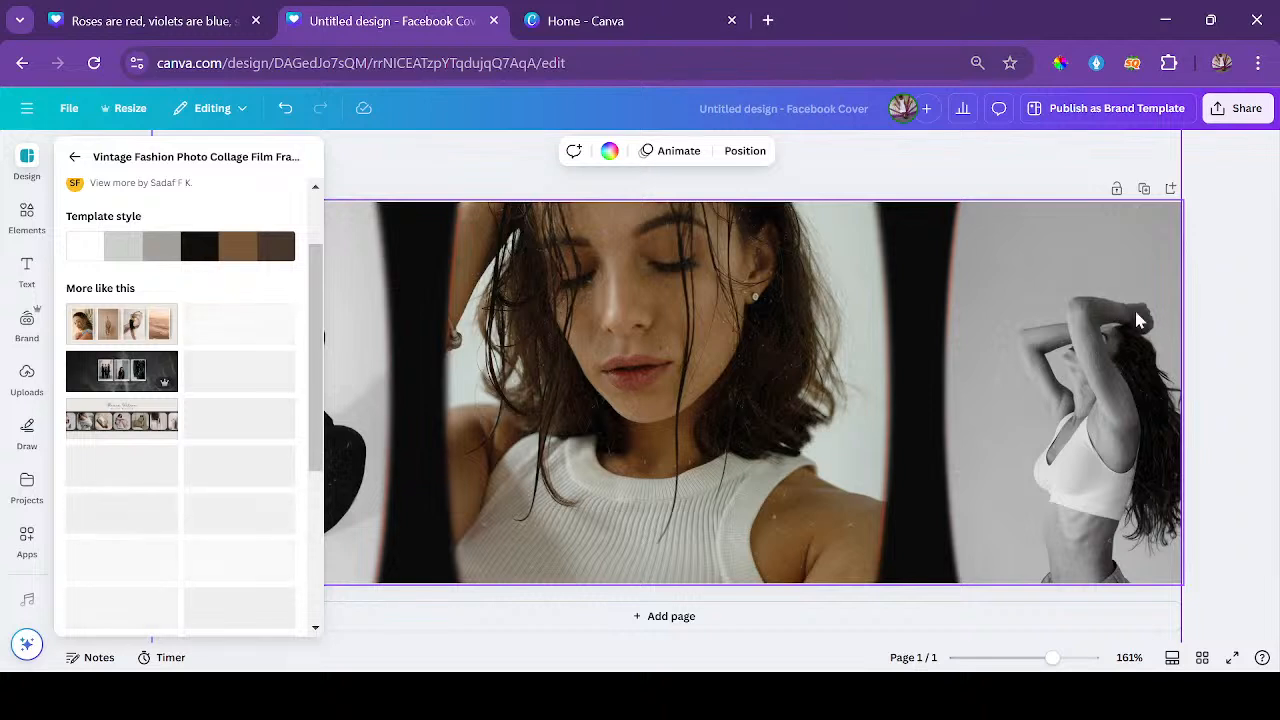
click(1211, 298)
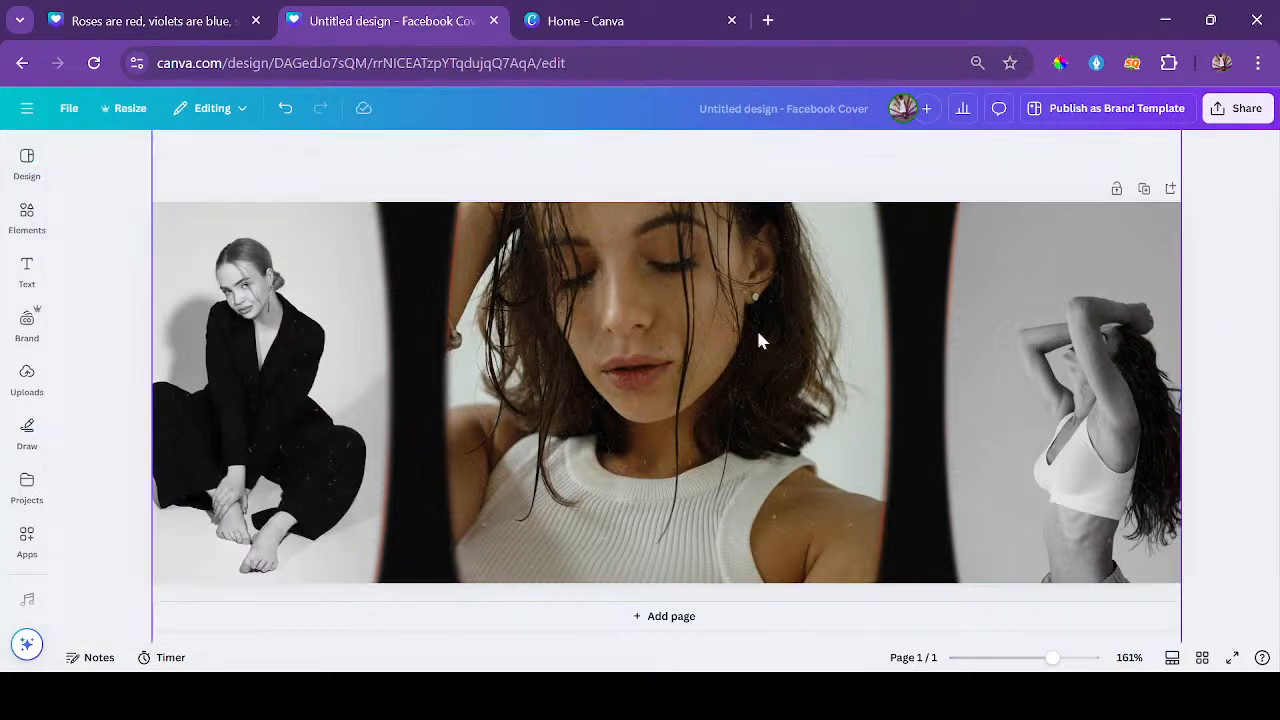
click(320, 351)
click(640, 392)
click(974, 390)
click(561, 413)
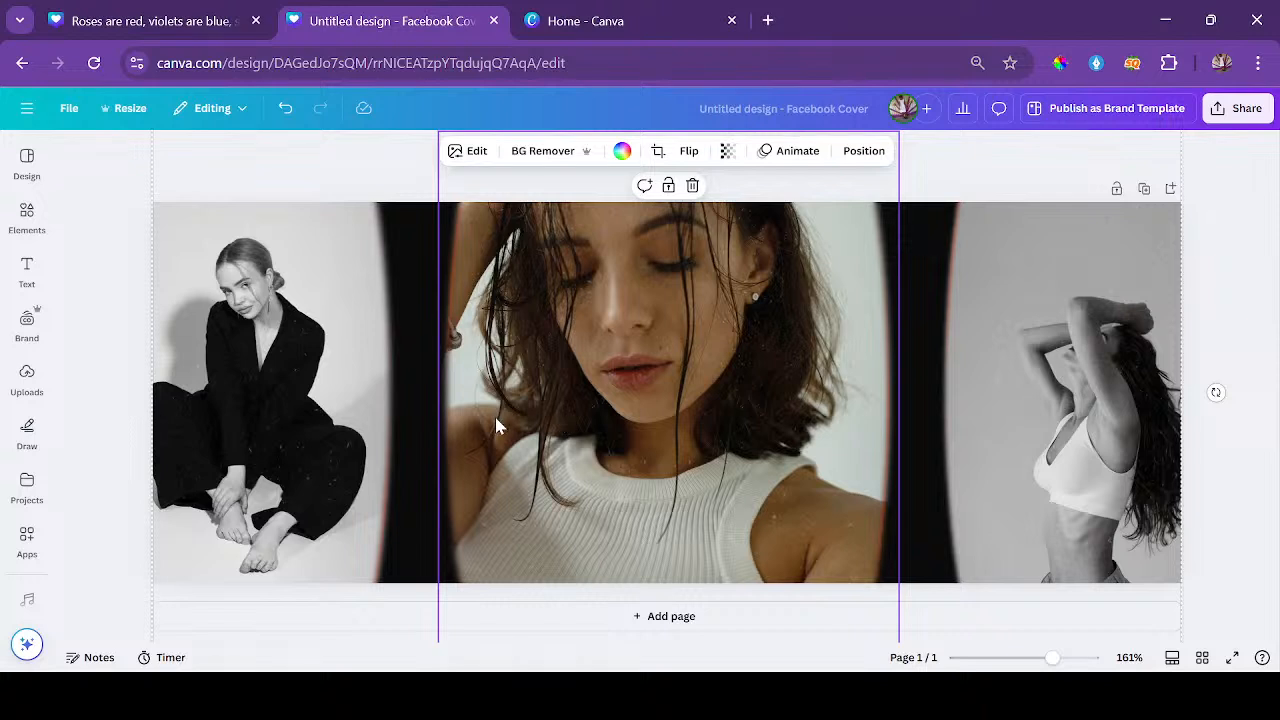
click(1224, 438)
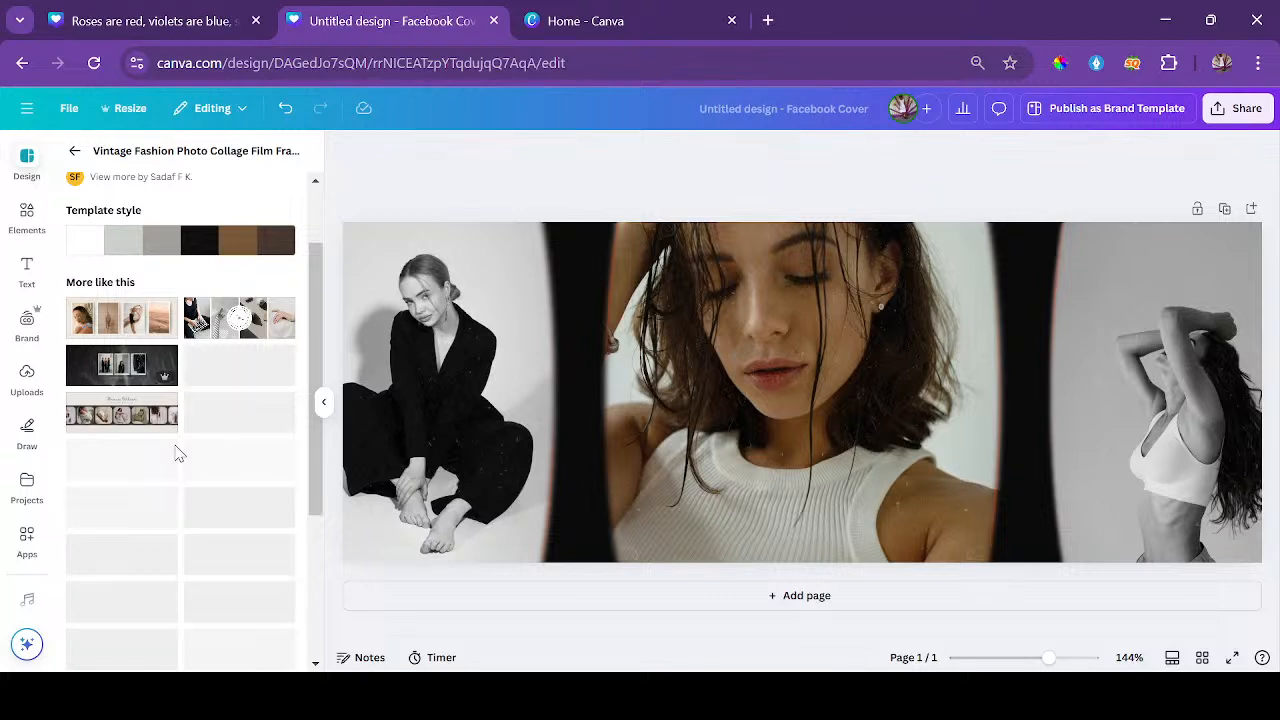
Return to the fashion template results and add a second page with the "Black Grey Minimalist Modern Fashion Sale Photo Collage" template.
click(75, 151)
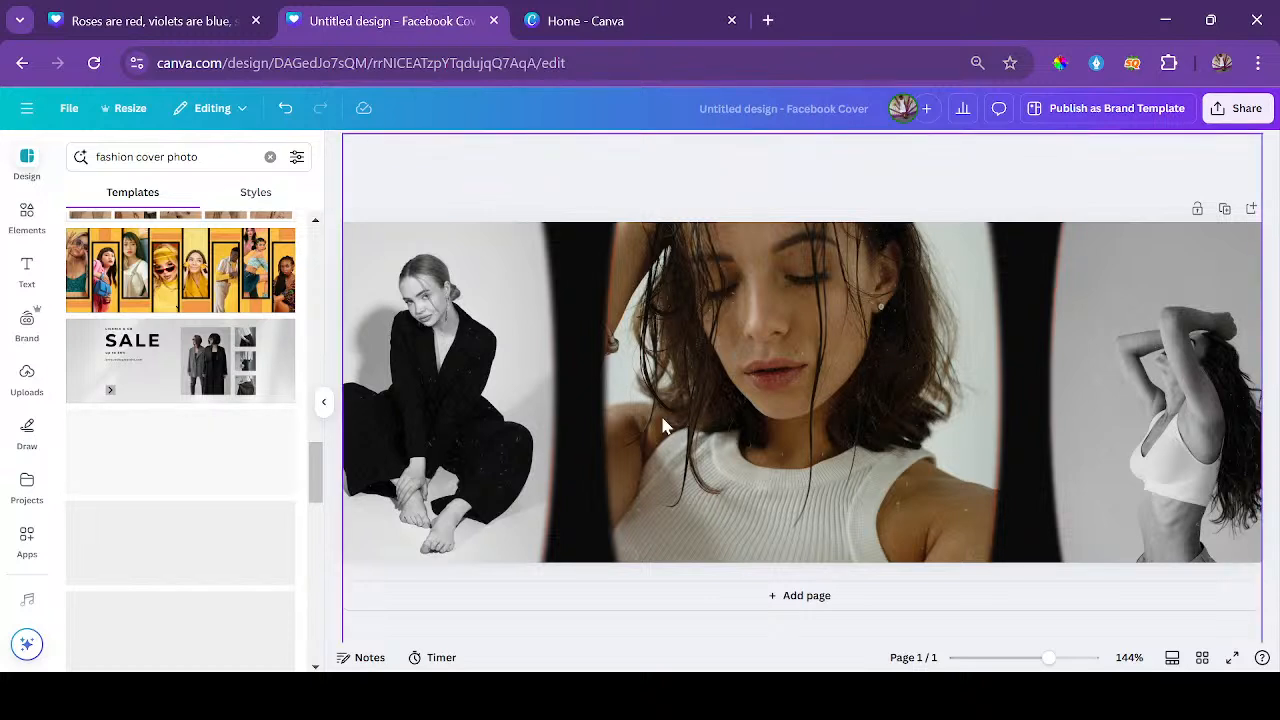
scroll(143, 444, down, 1)
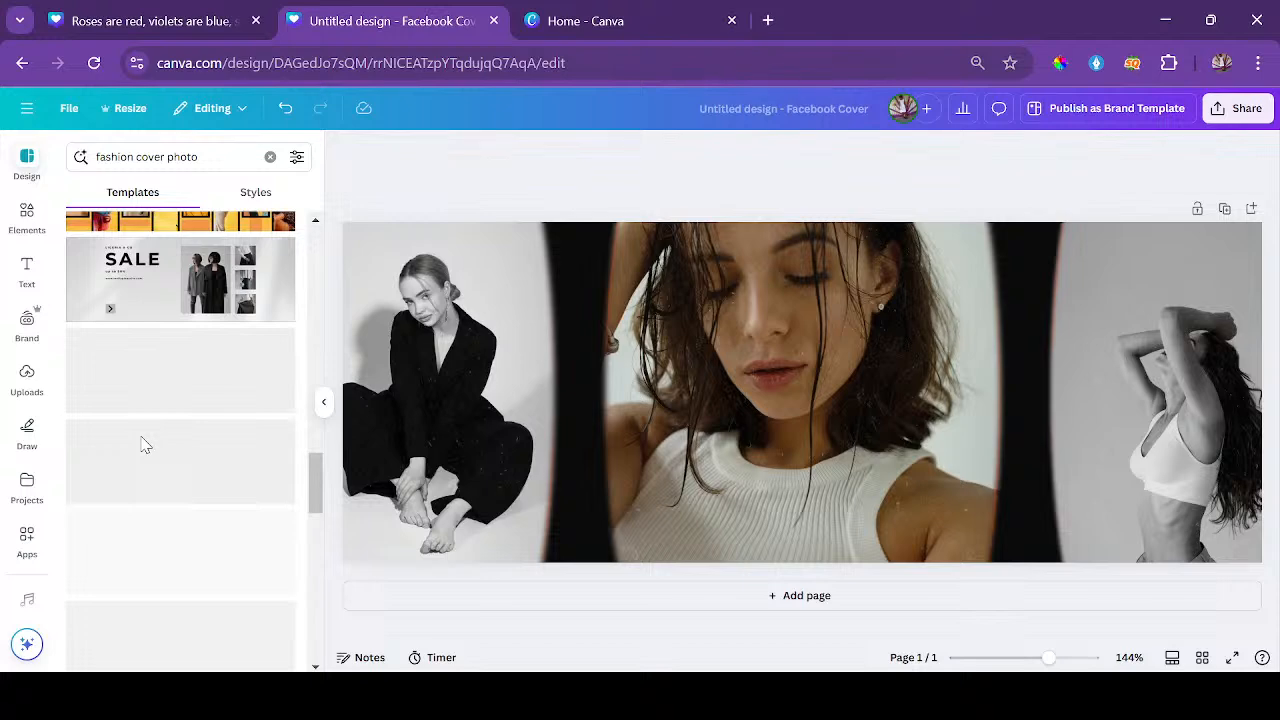
scroll(143, 444, down, 1)
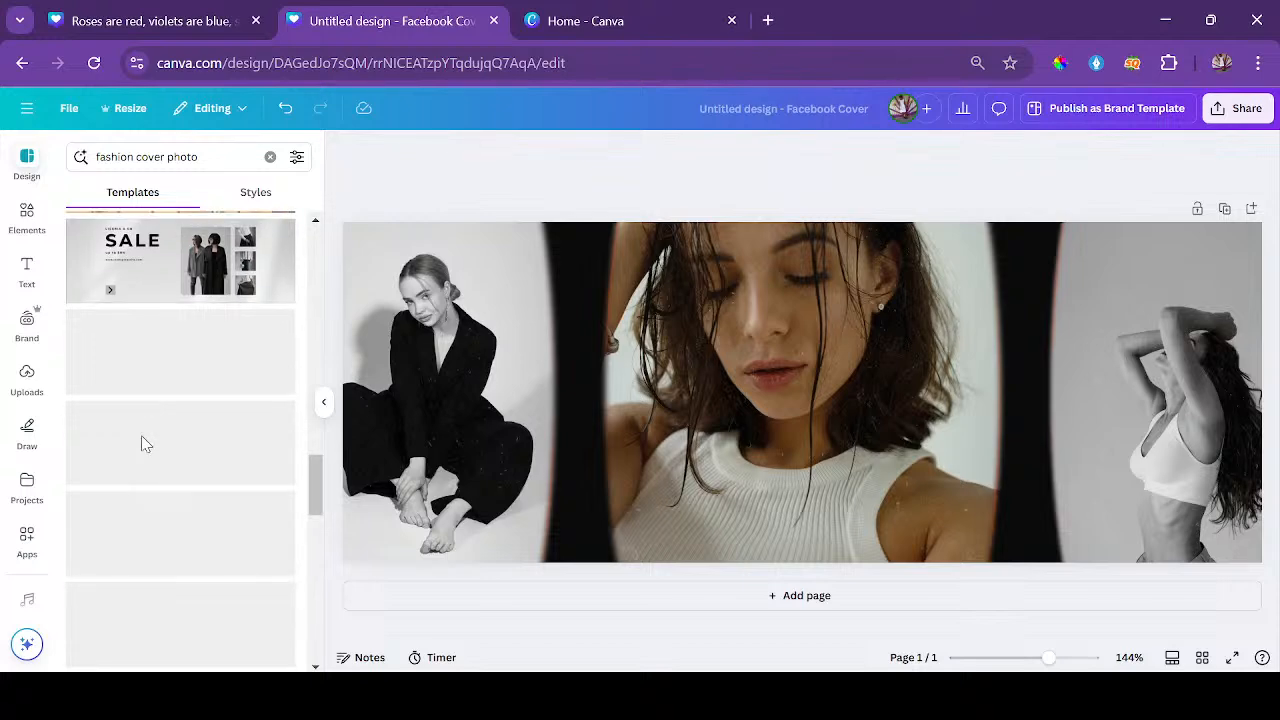
click(455, 594)
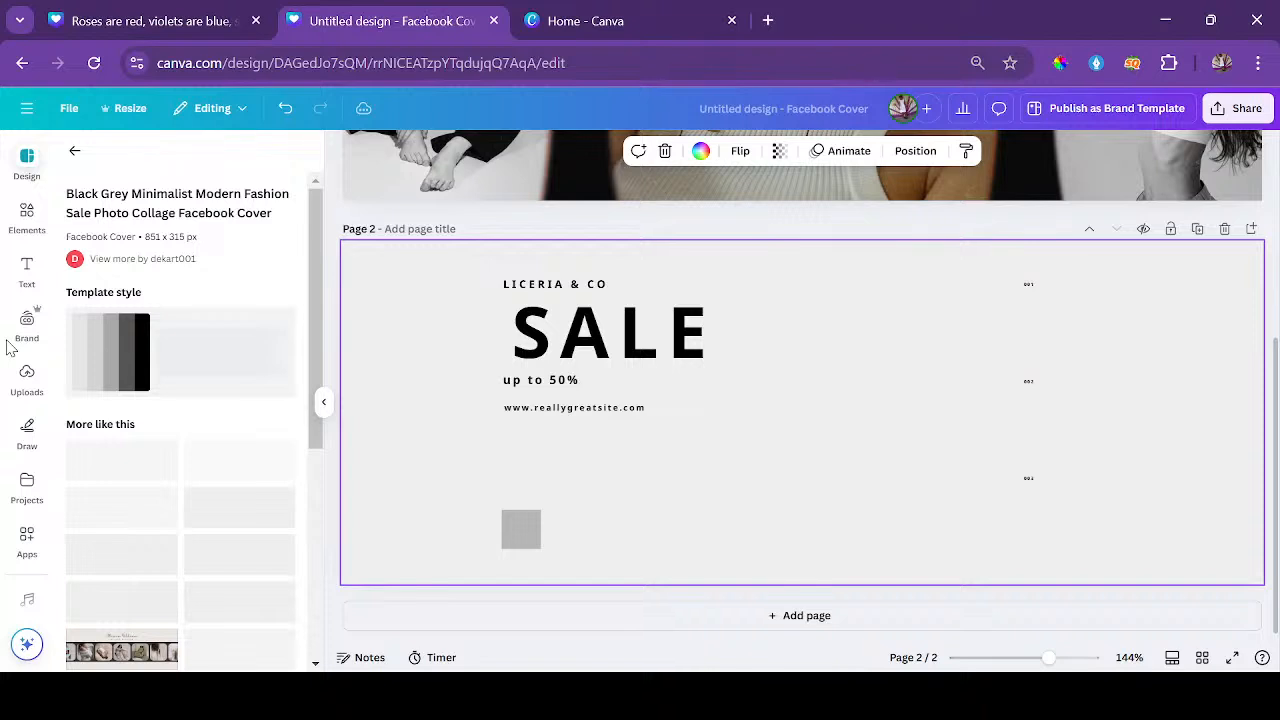
scroll(180, 358, down, 1)
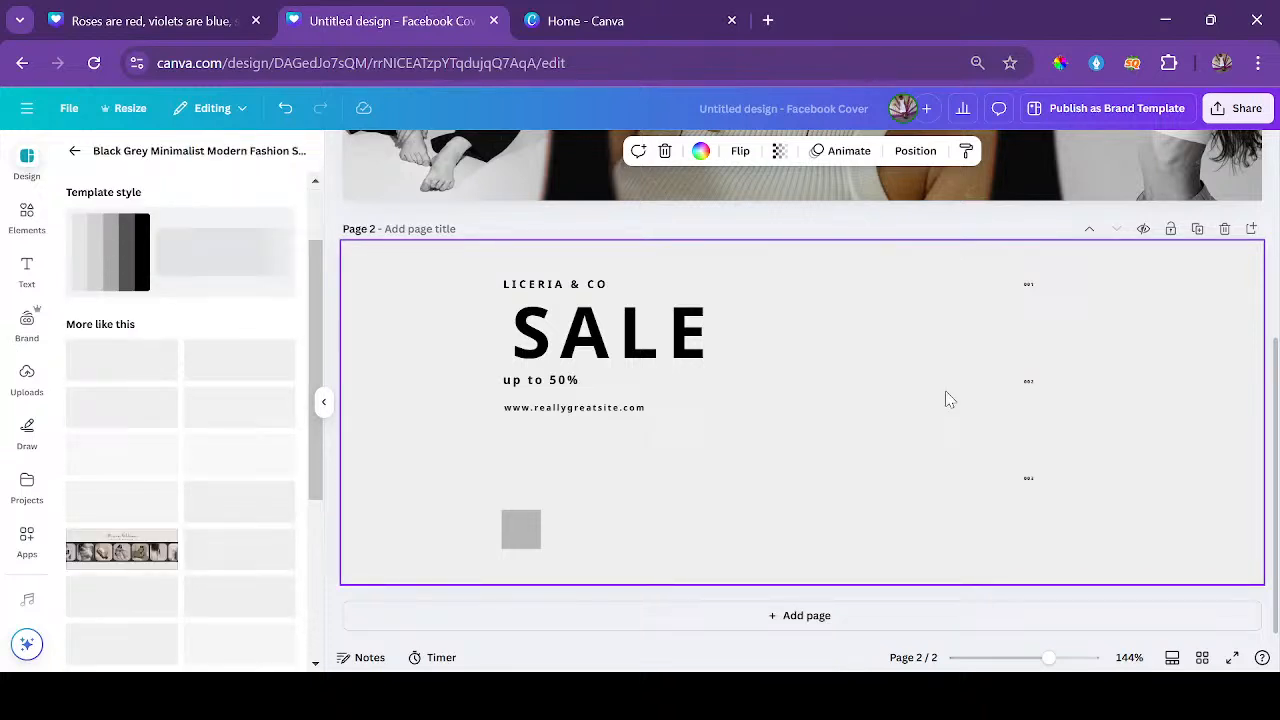
Shrink the film frame collage on page 1 and place it against the page's top-left corner, leaving blank space beside it.
scroll(948, 399, up, 3)
click(835, 367)
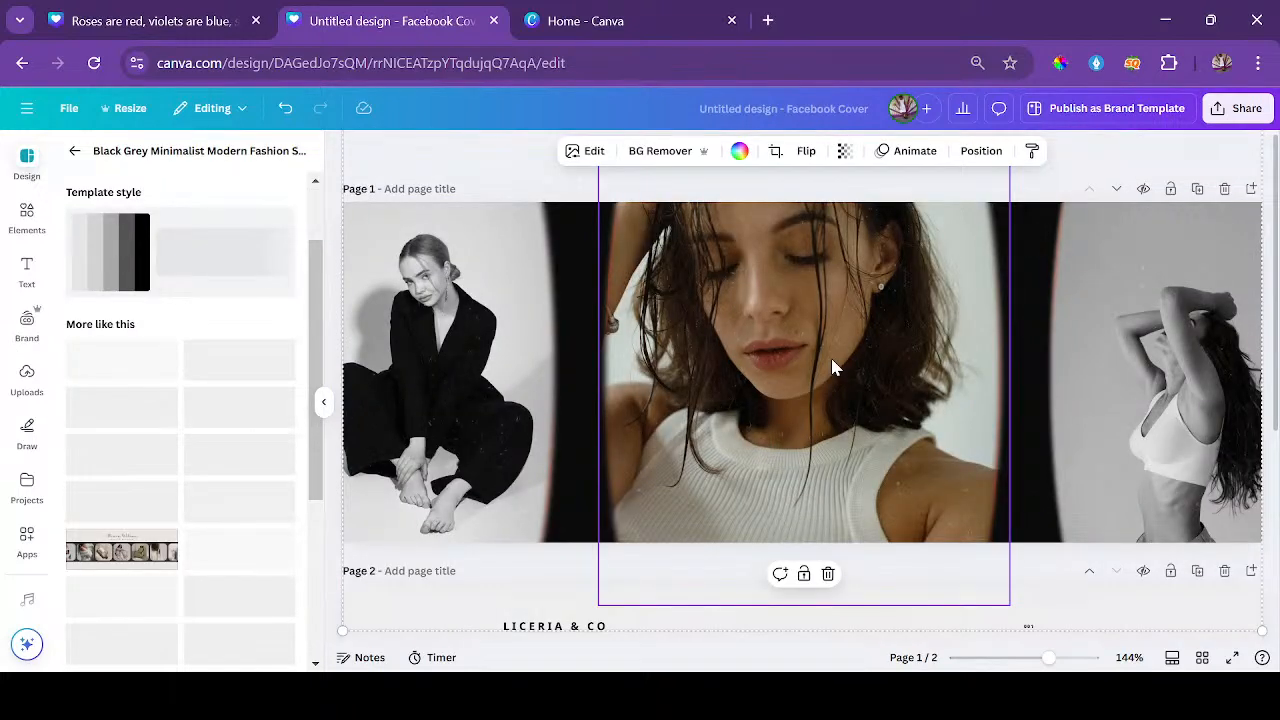
drag(519, 360, 695, 360)
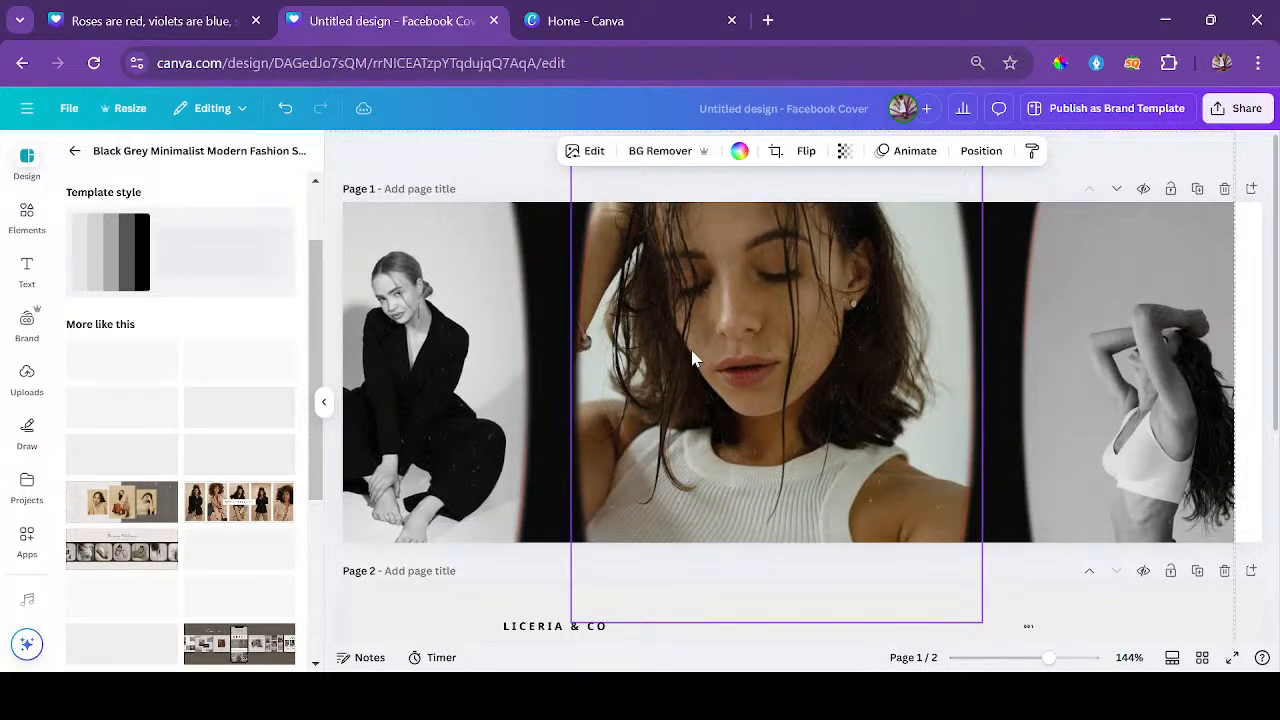
scroll(695, 360, down, 5)
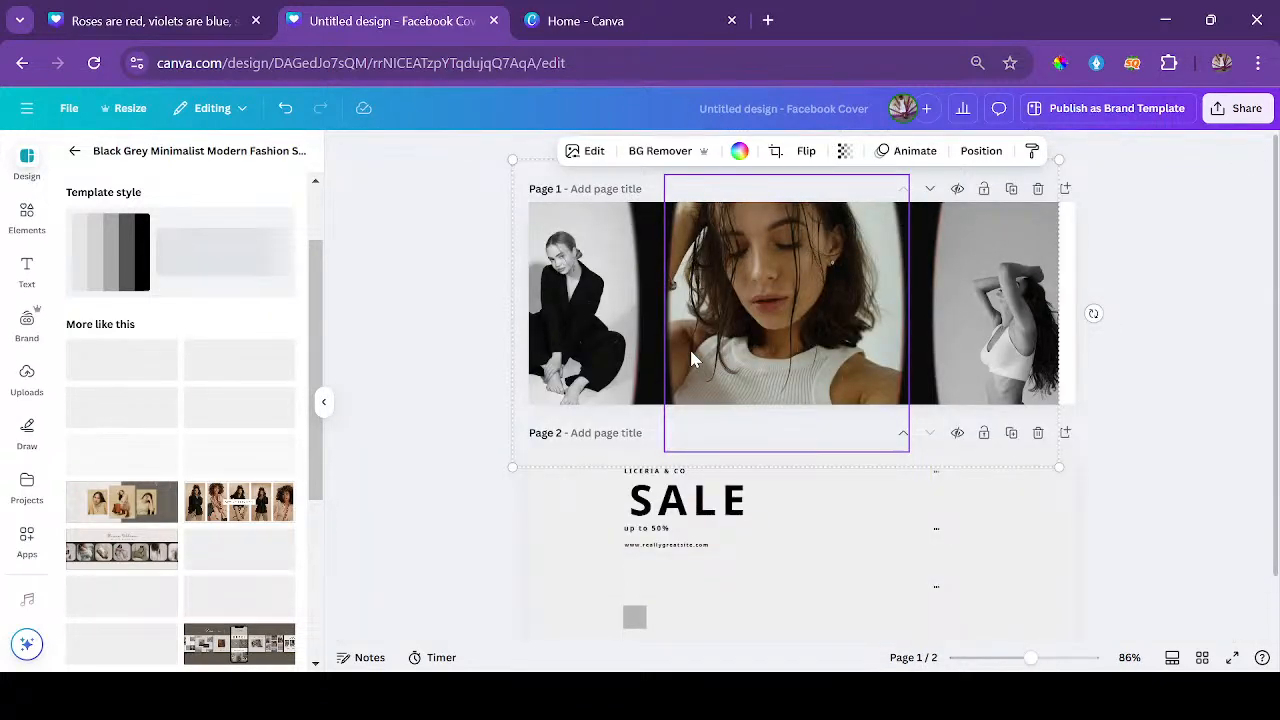
scroll(691, 358, up, 3)
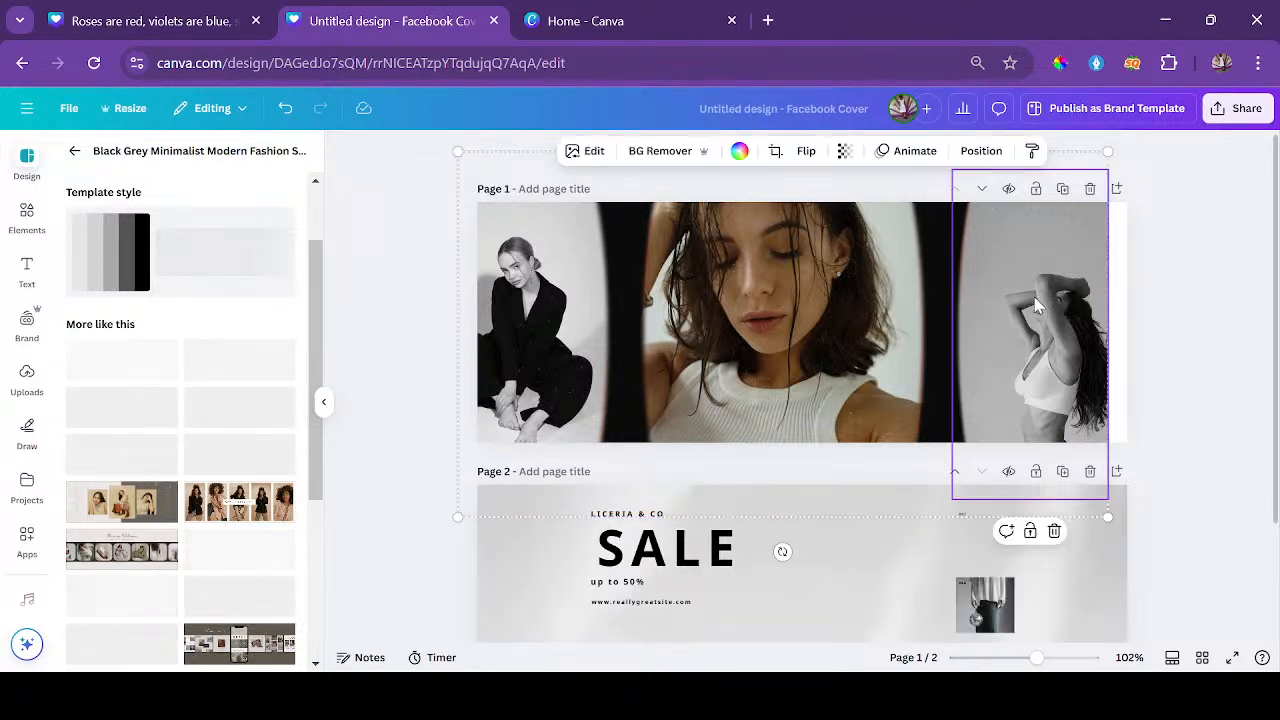
drag(458, 152, 595, 229)
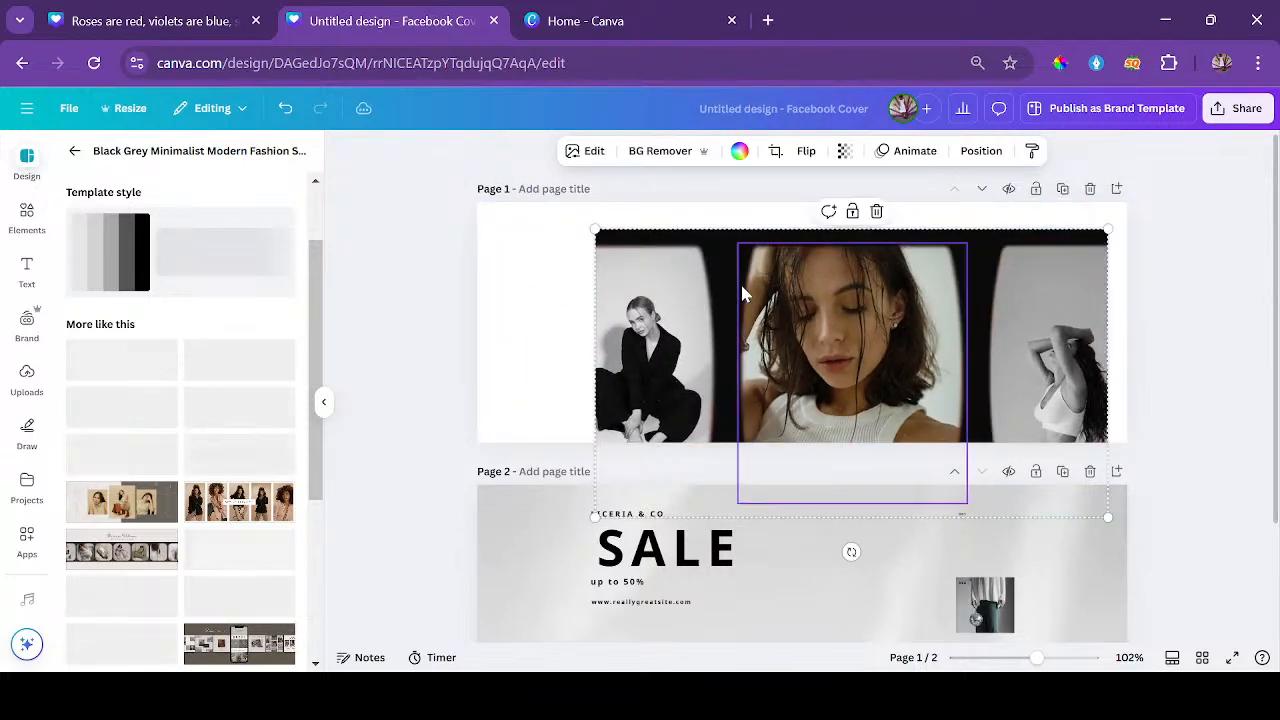
drag(682, 290, 560, 257)
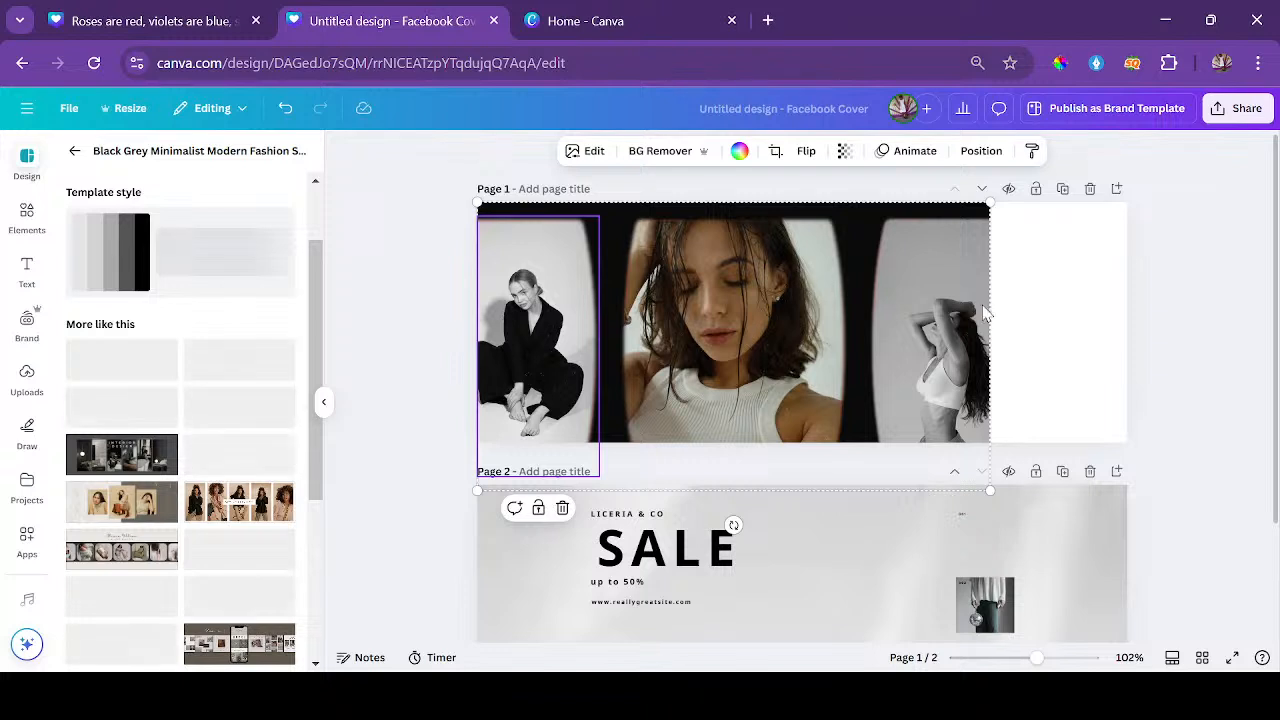
key(Escape)
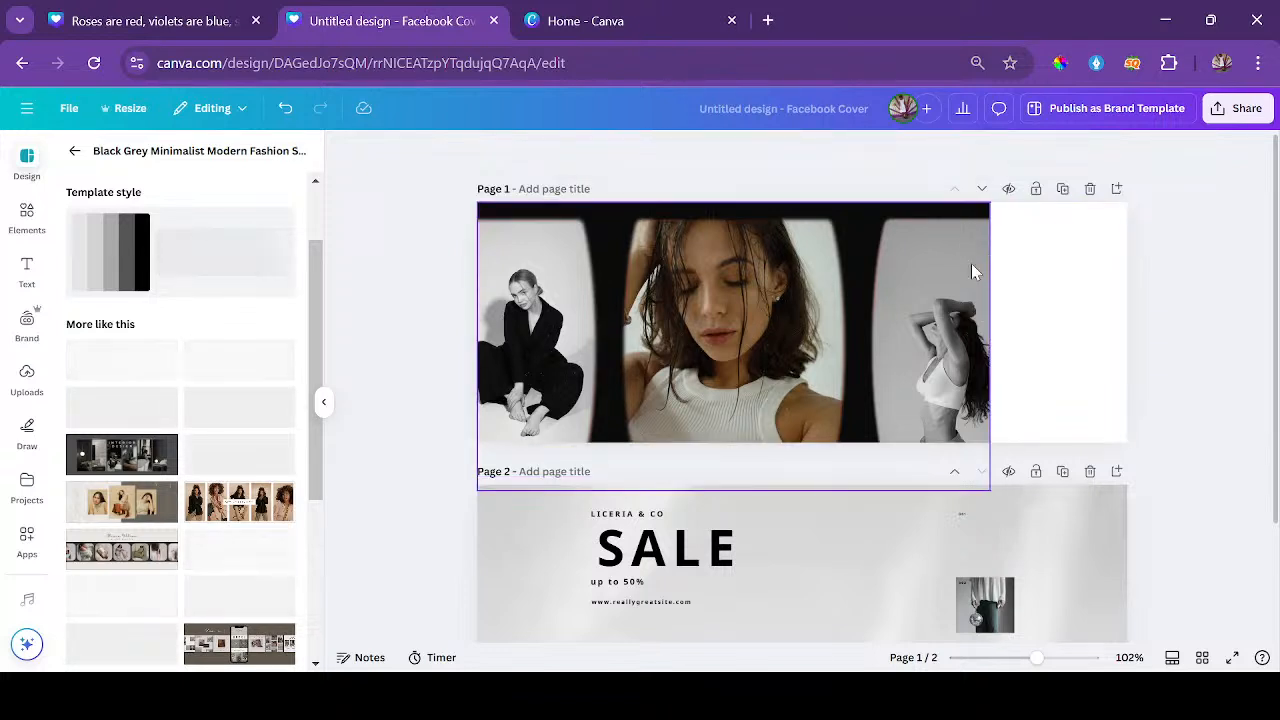
Reposition and enlarge the film frame collage on page 1 until it fills almost the whole page.
drag(985, 323, 927, 330)
drag(1060, 213, 1104, 219)
drag(900, 277, 936, 285)
drag(584, 203, 428, 231)
drag(818, 333, 826, 380)
click(1223, 380)
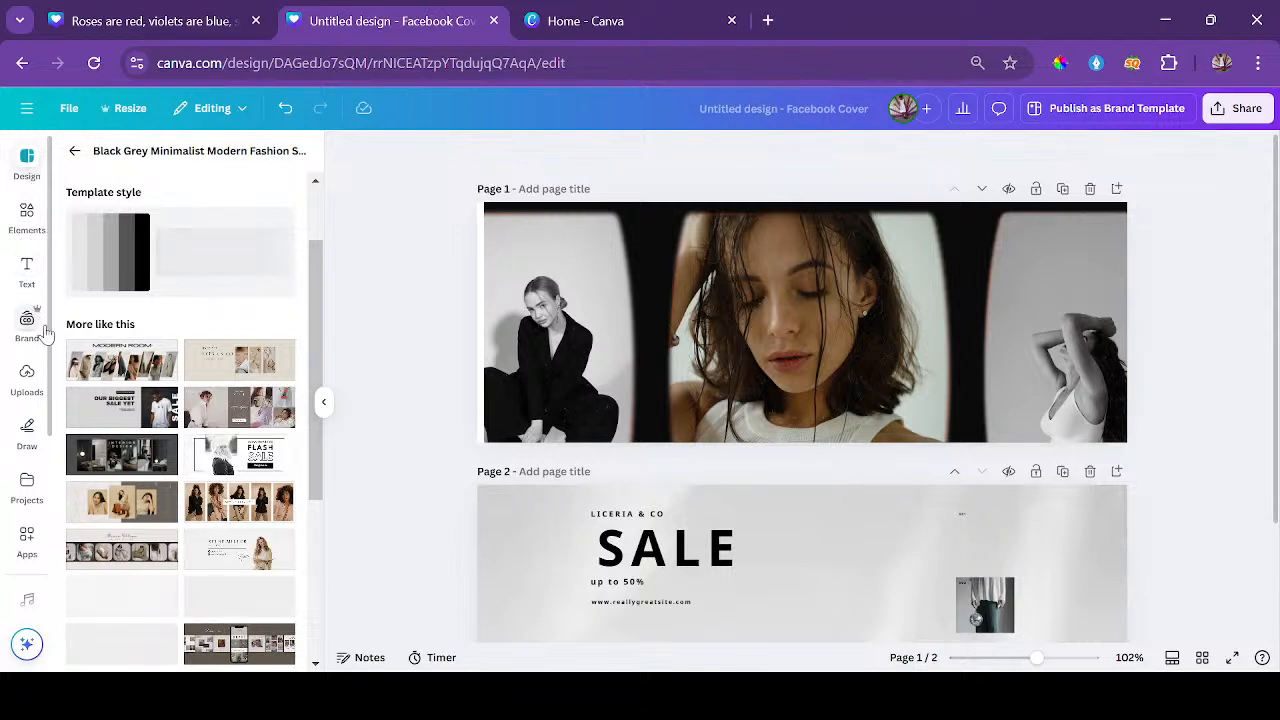
Add the heading "Adeols's Fashion" to page 1, shrink it to size 17.3 and place it in the page's top-left corner.
click(28, 273)
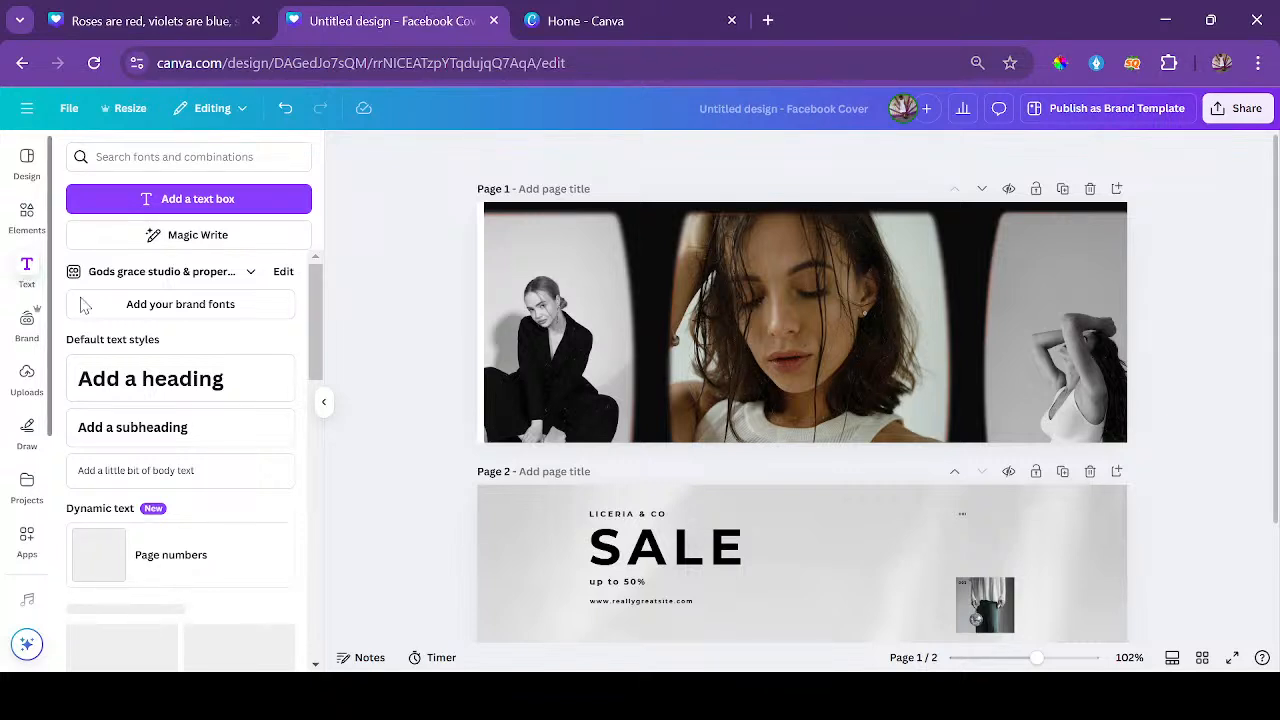
click(150, 378)
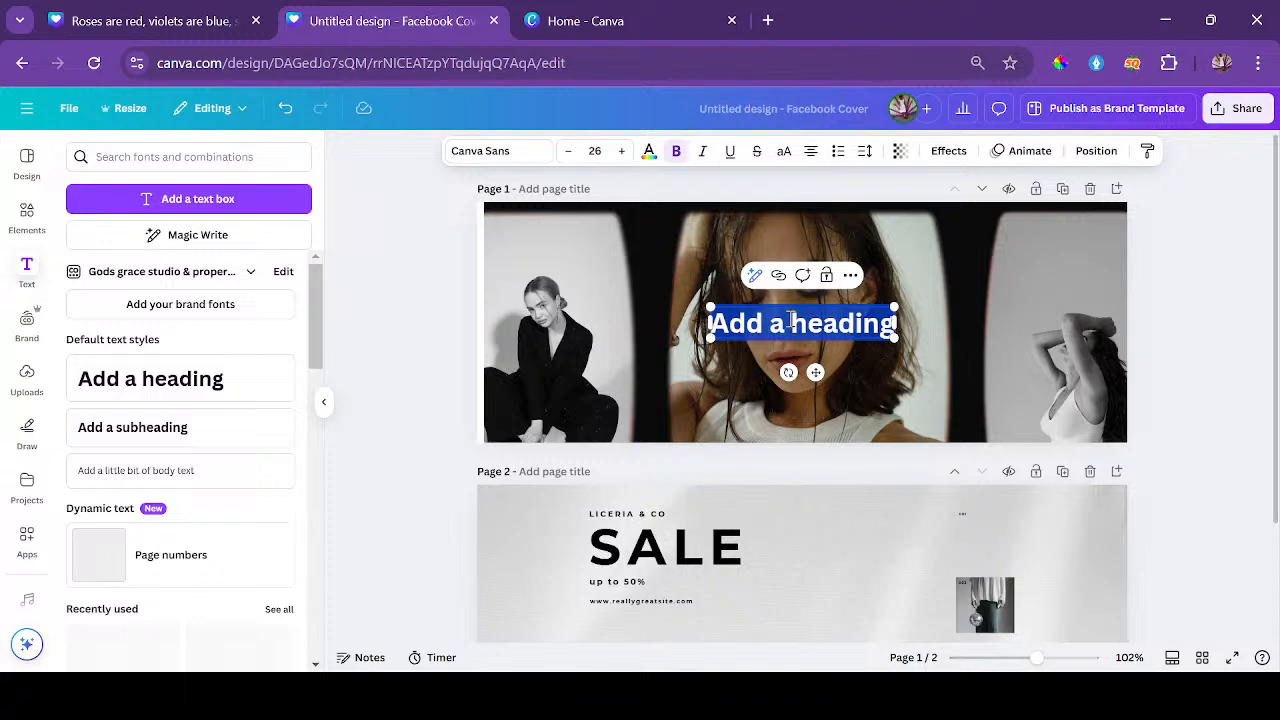
text(Ade)
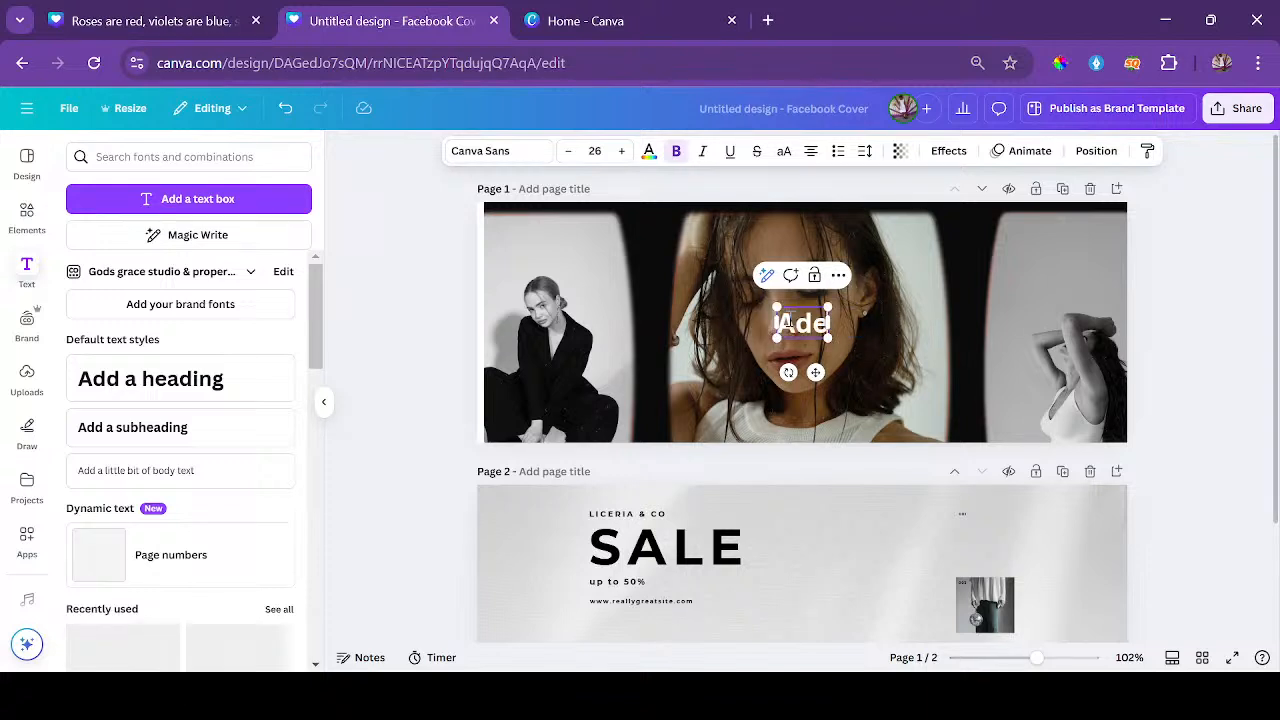
text(ols)
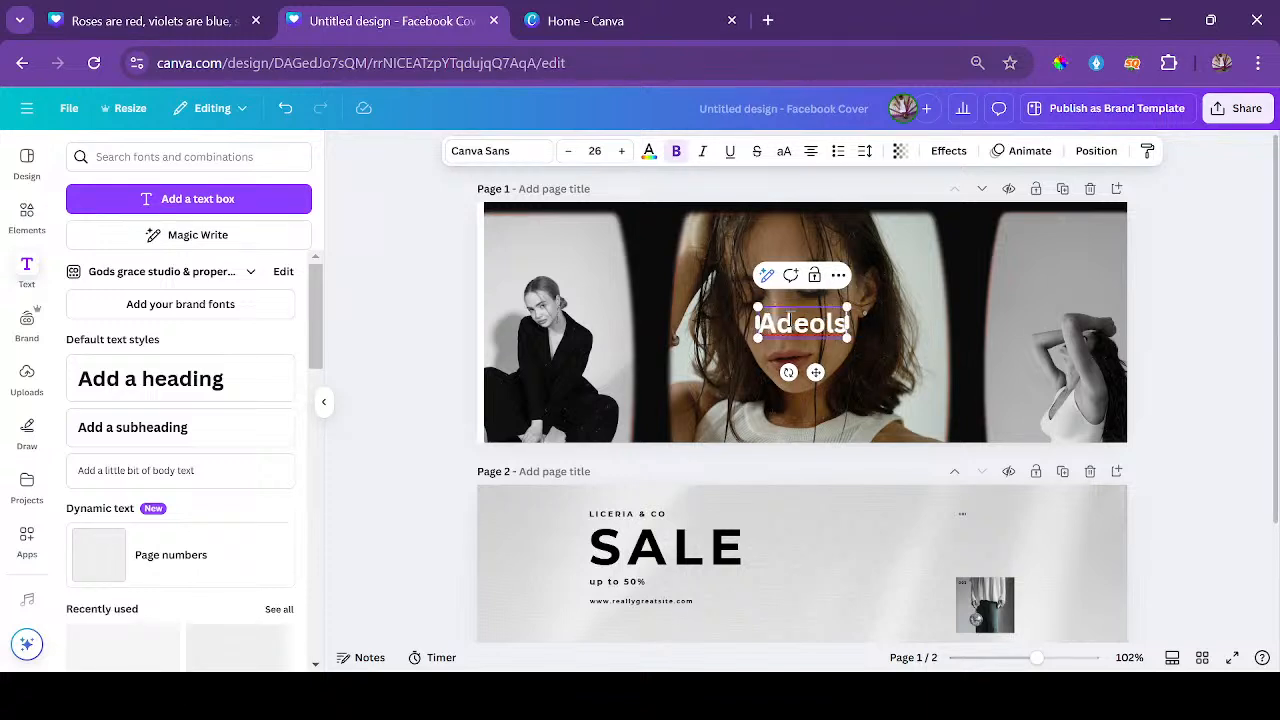
text(S)
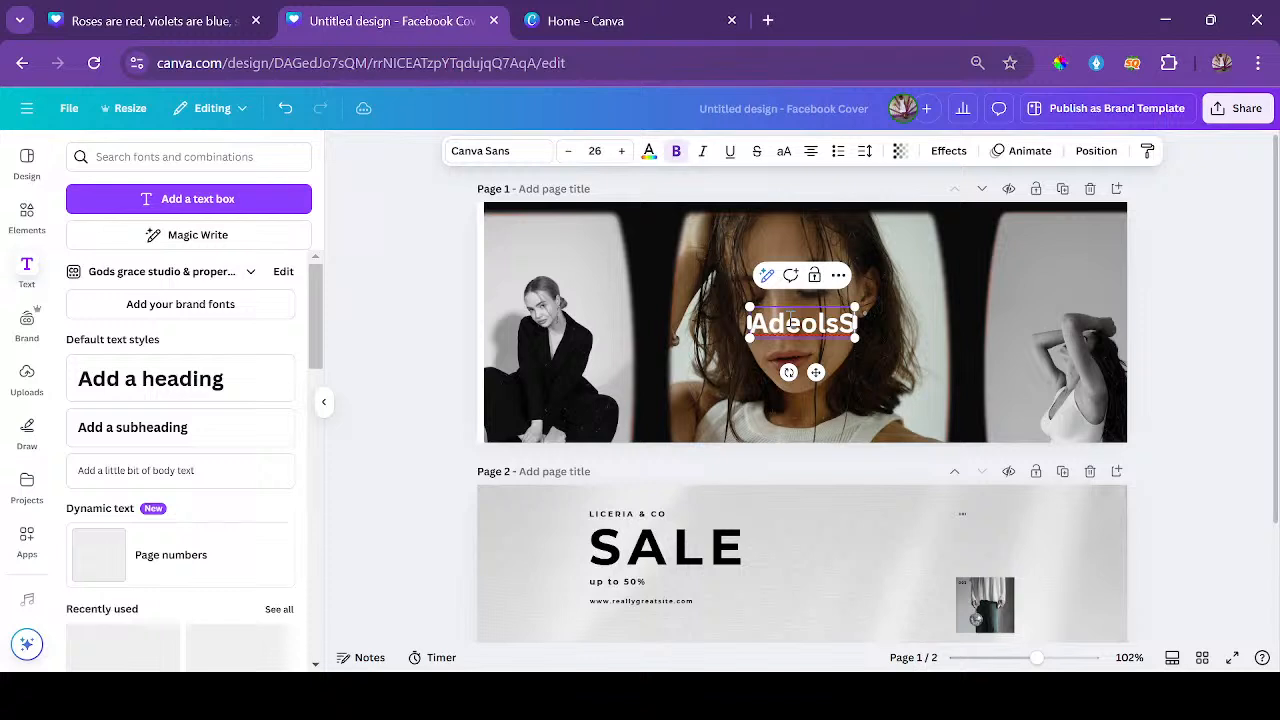
key(BackSpace)
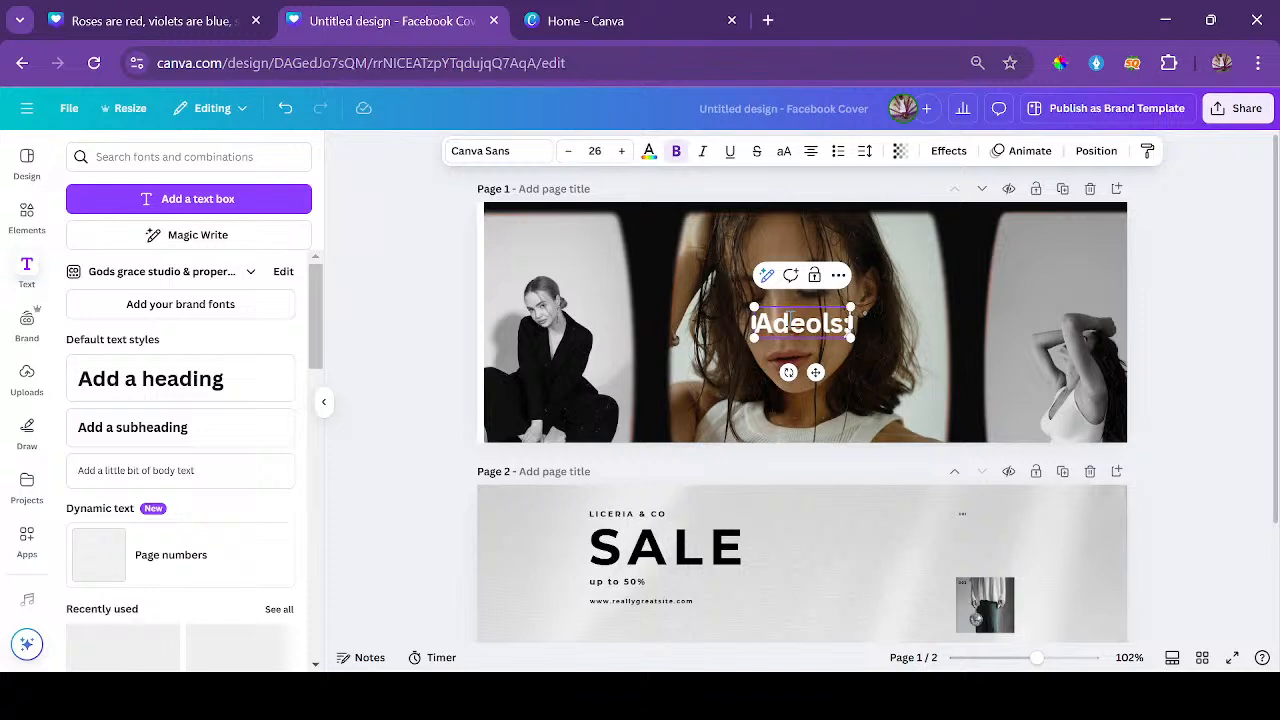
key(BackSpace)
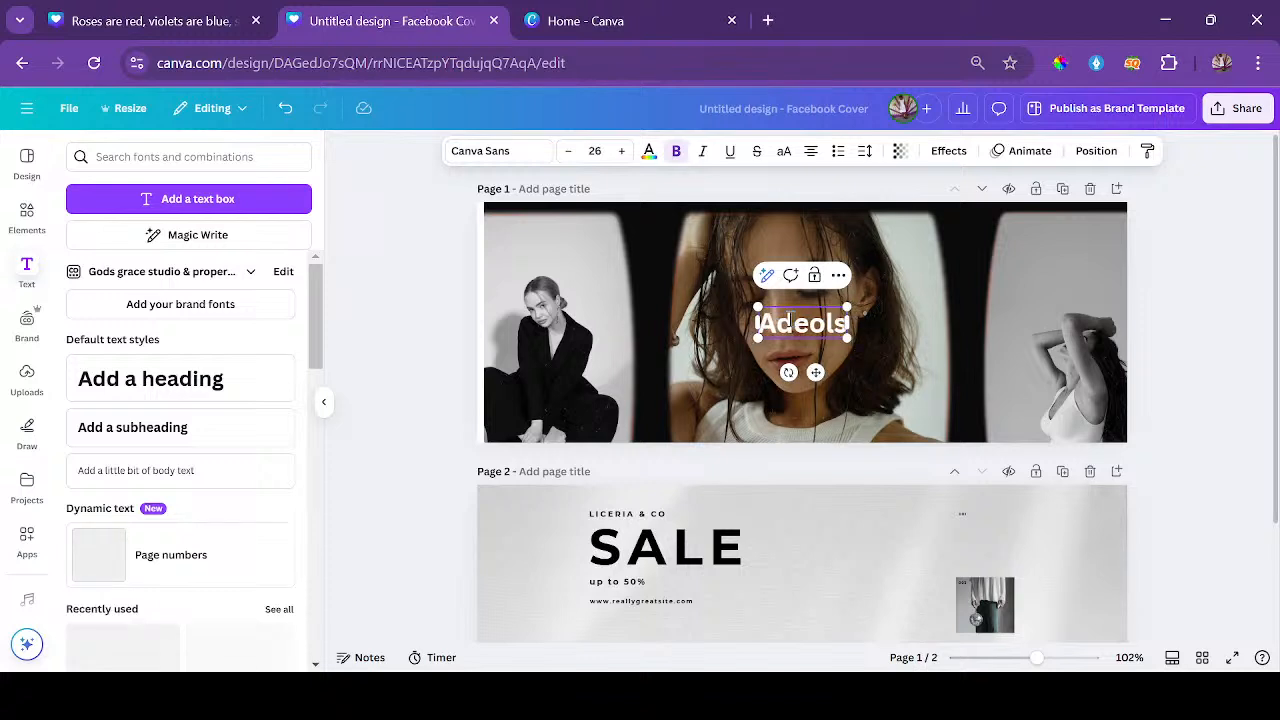
text('s)
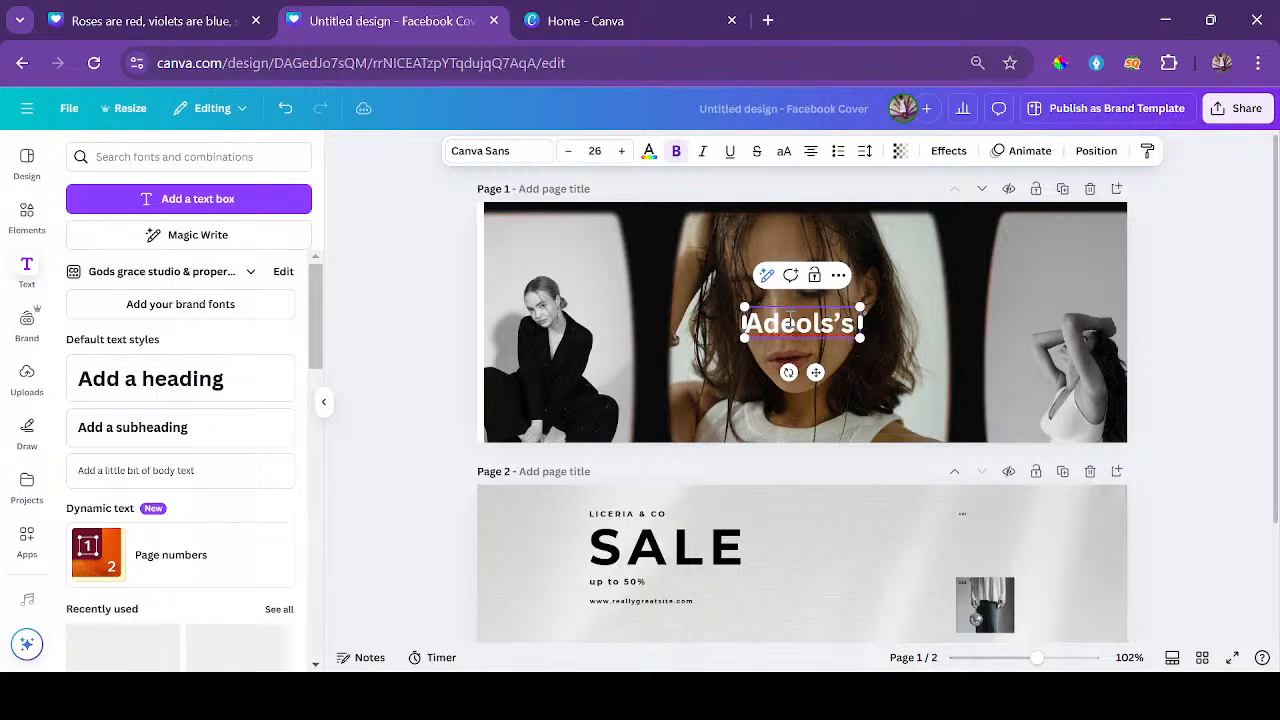
text( Fash)
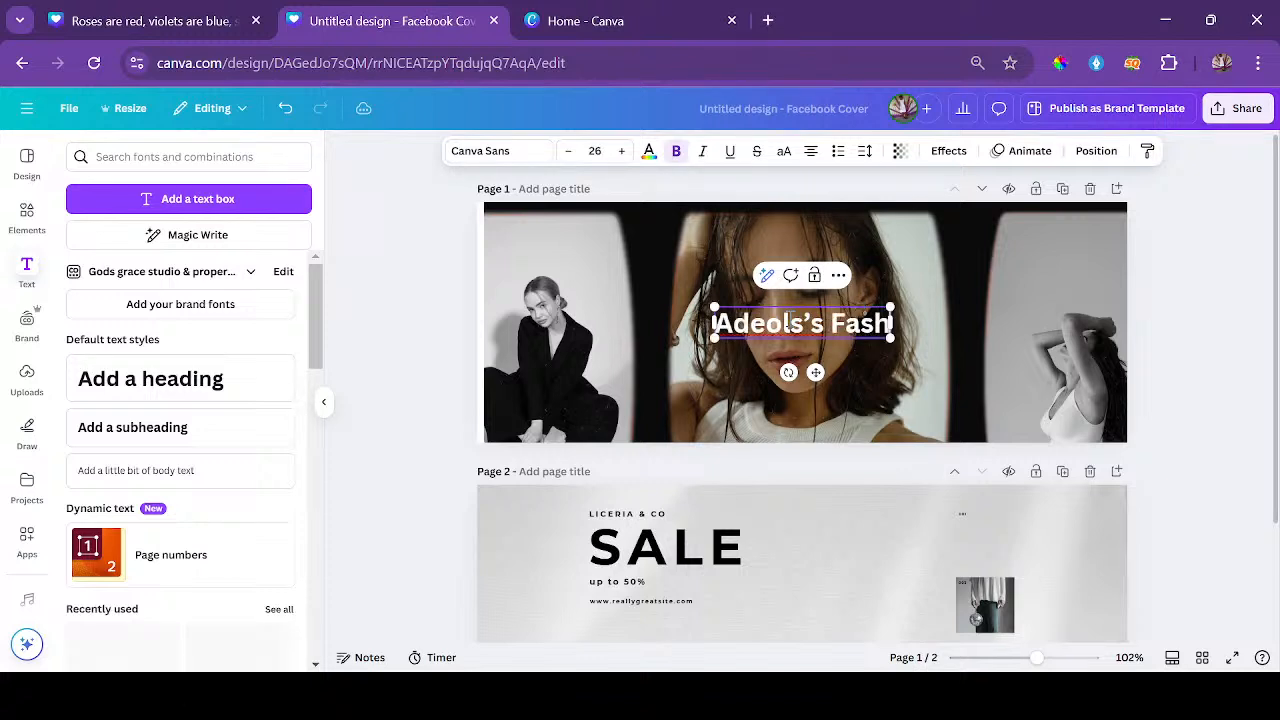
text(ion)
drag(842, 318, 867, 446)
drag(775, 432, 597, 213)
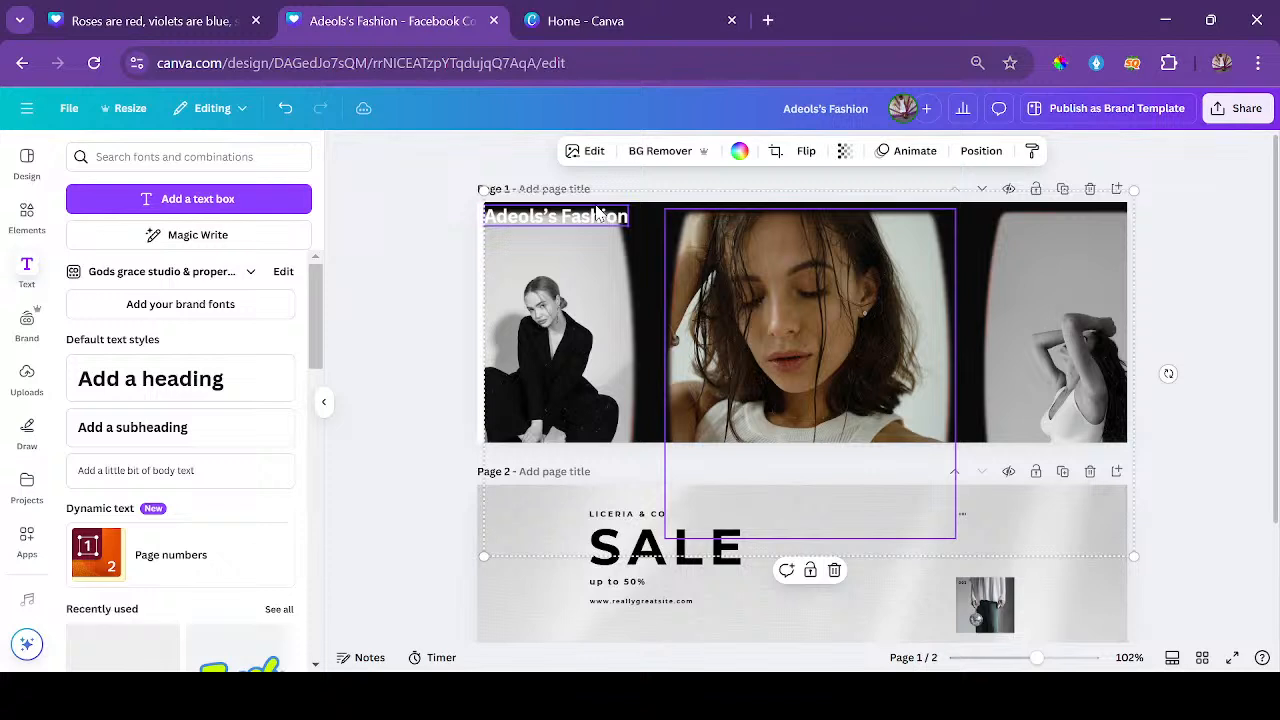
Try the brand green as the heading's text color, and check the photo colors and Brand Kits for alternatives.
click(597, 213)
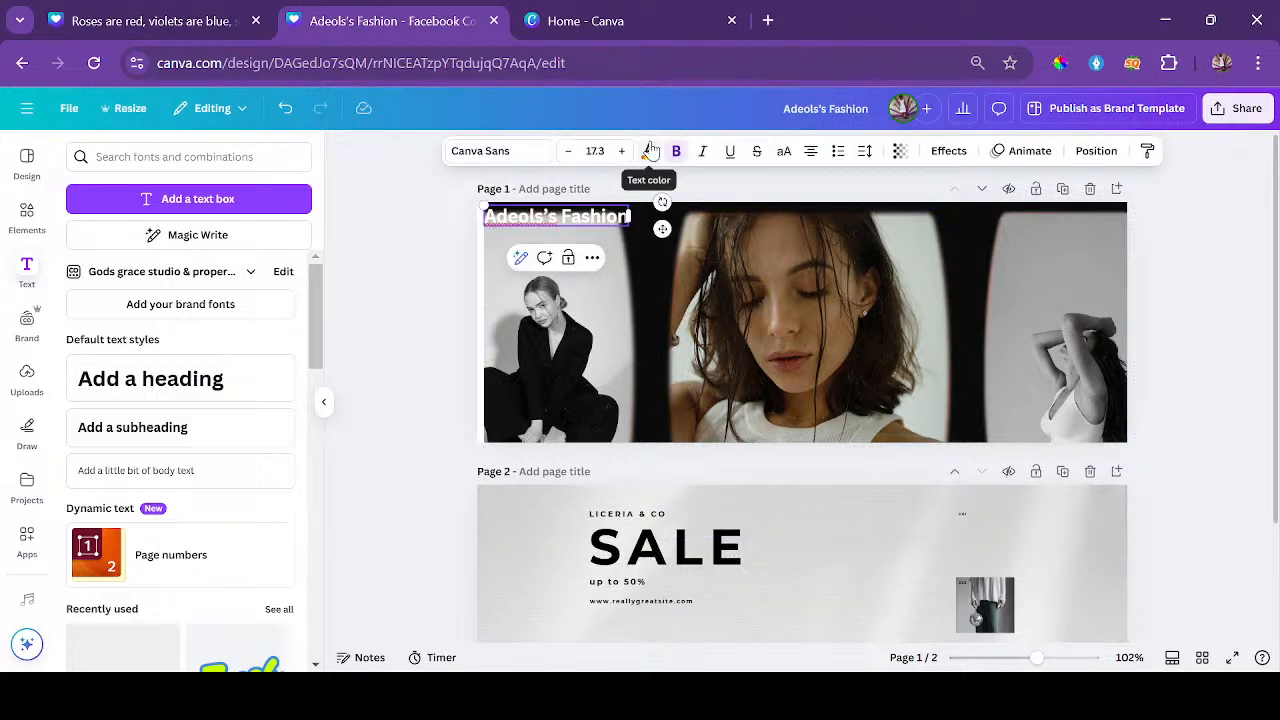
click(650, 151)
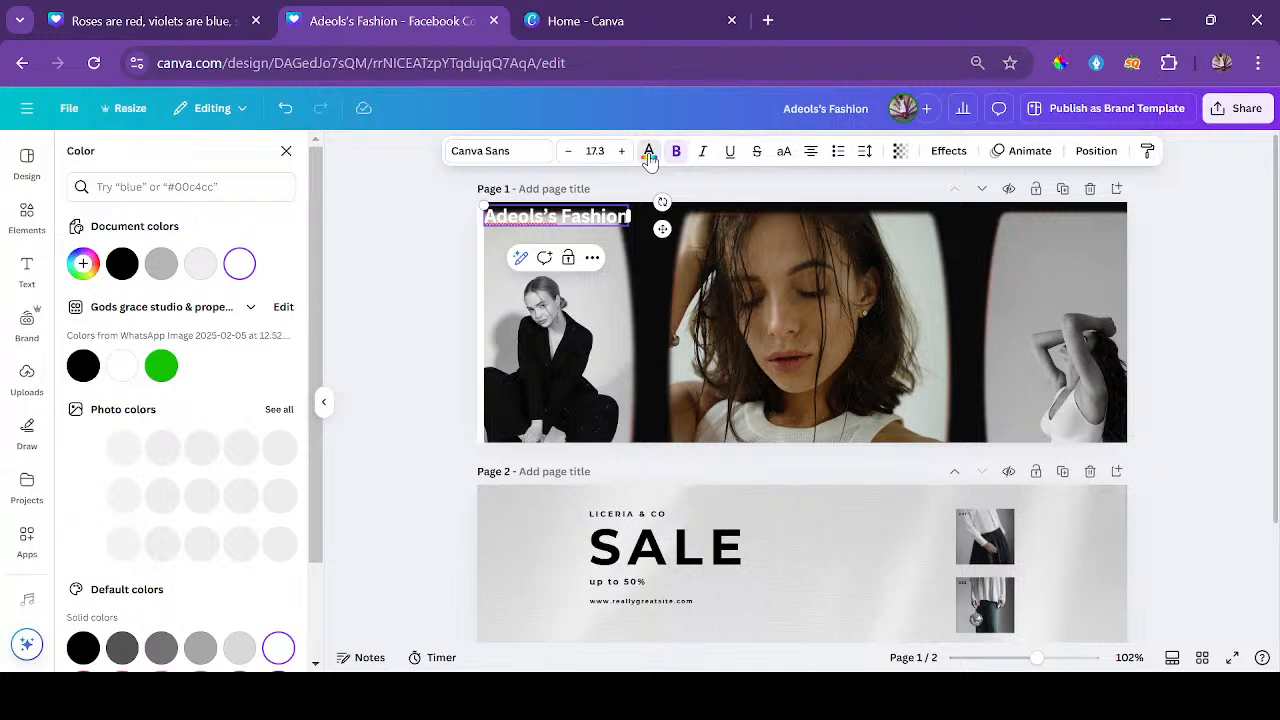
click(160, 367)
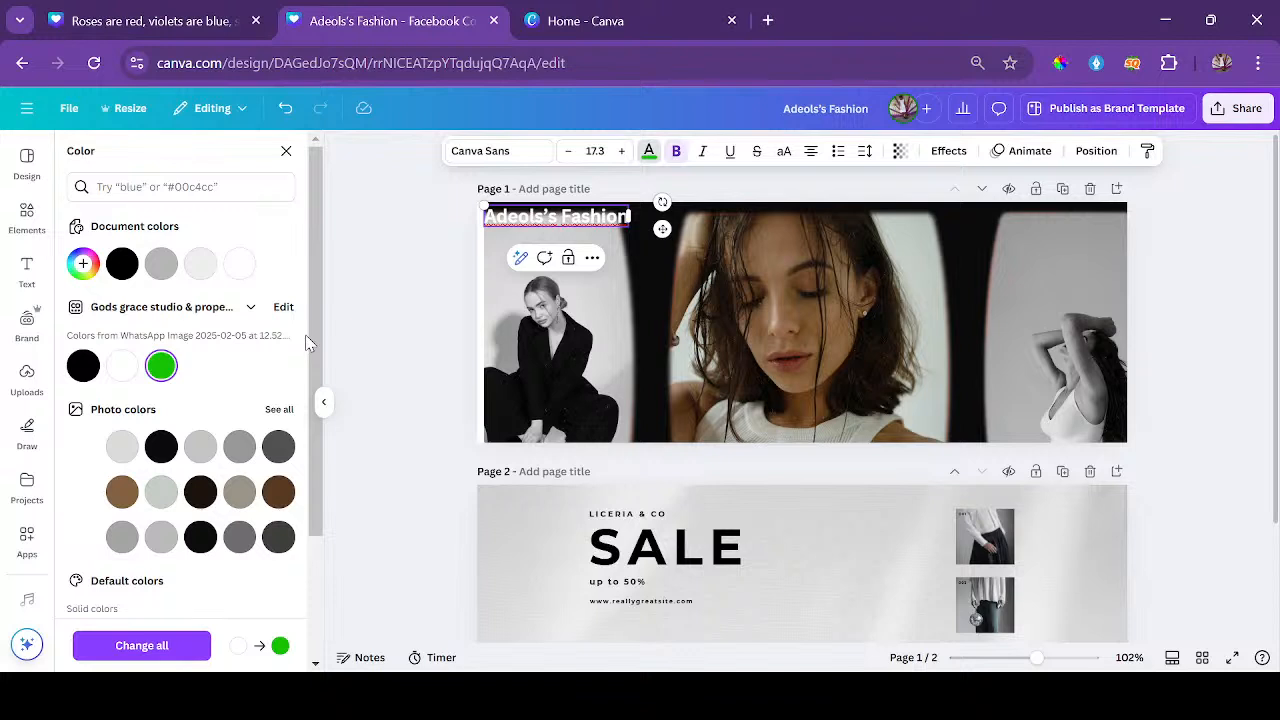
click(279, 409)
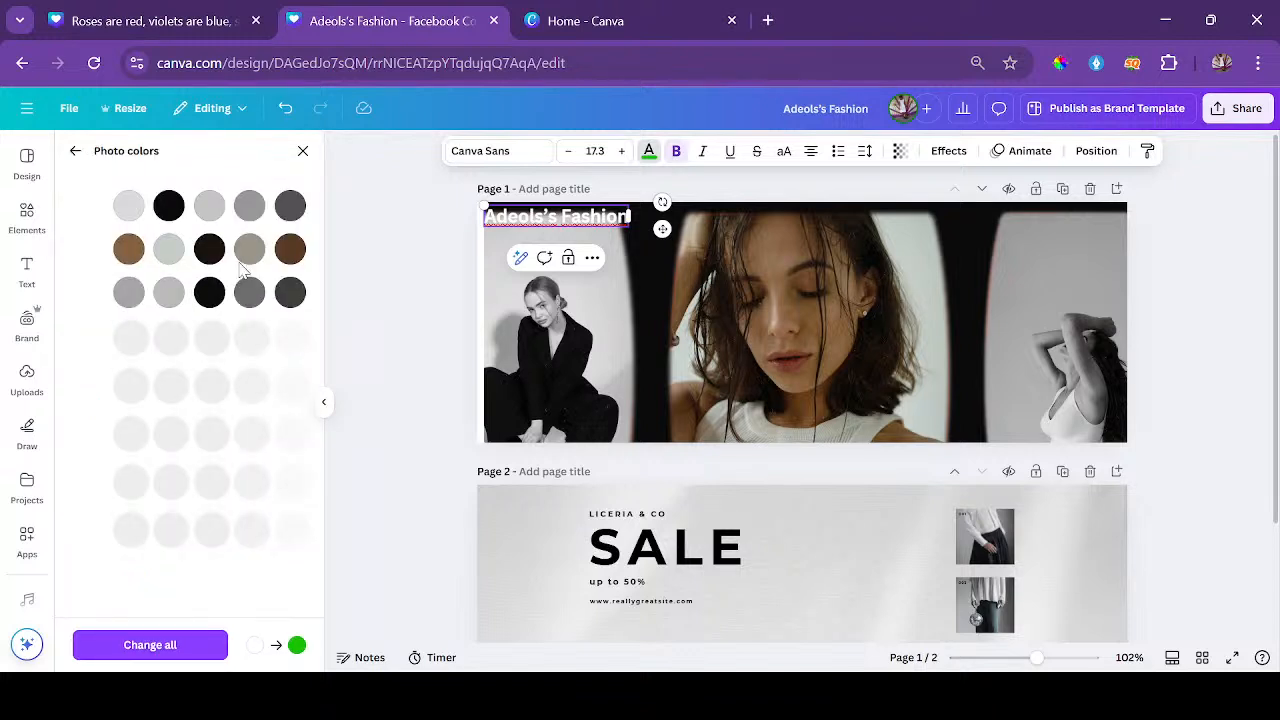
key(Escape)
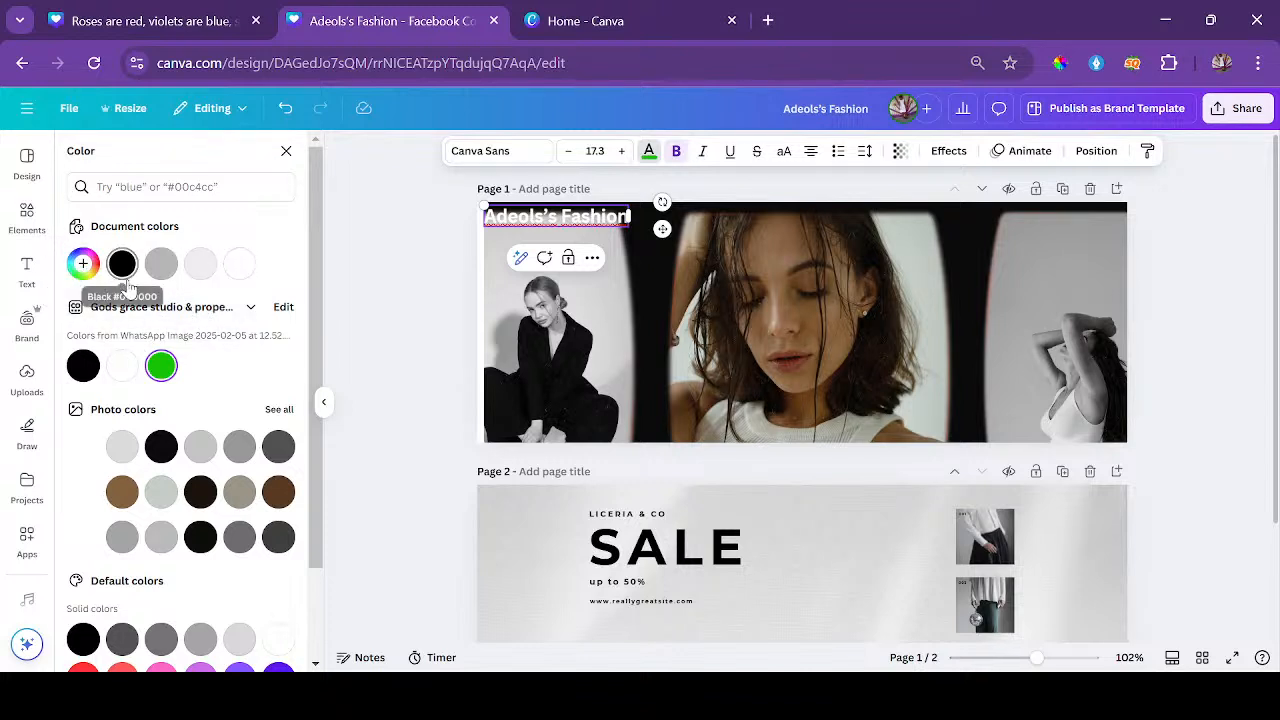
click(249, 308)
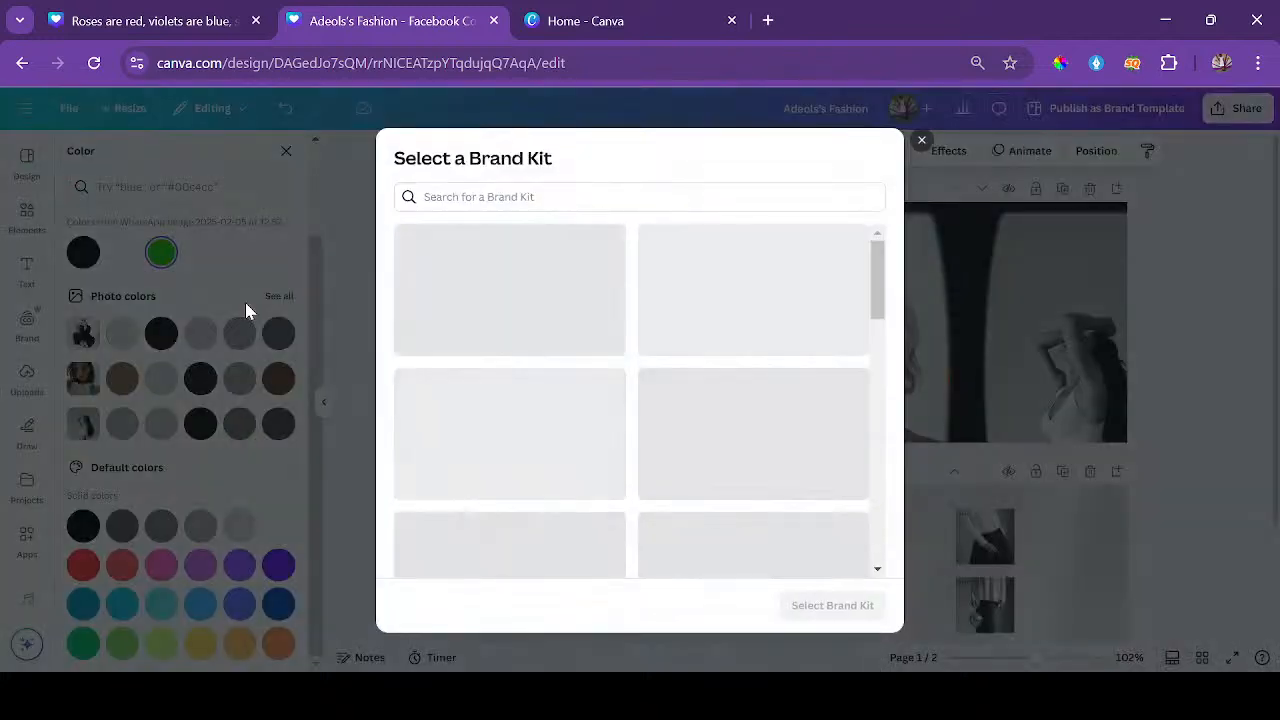
click(921, 142)
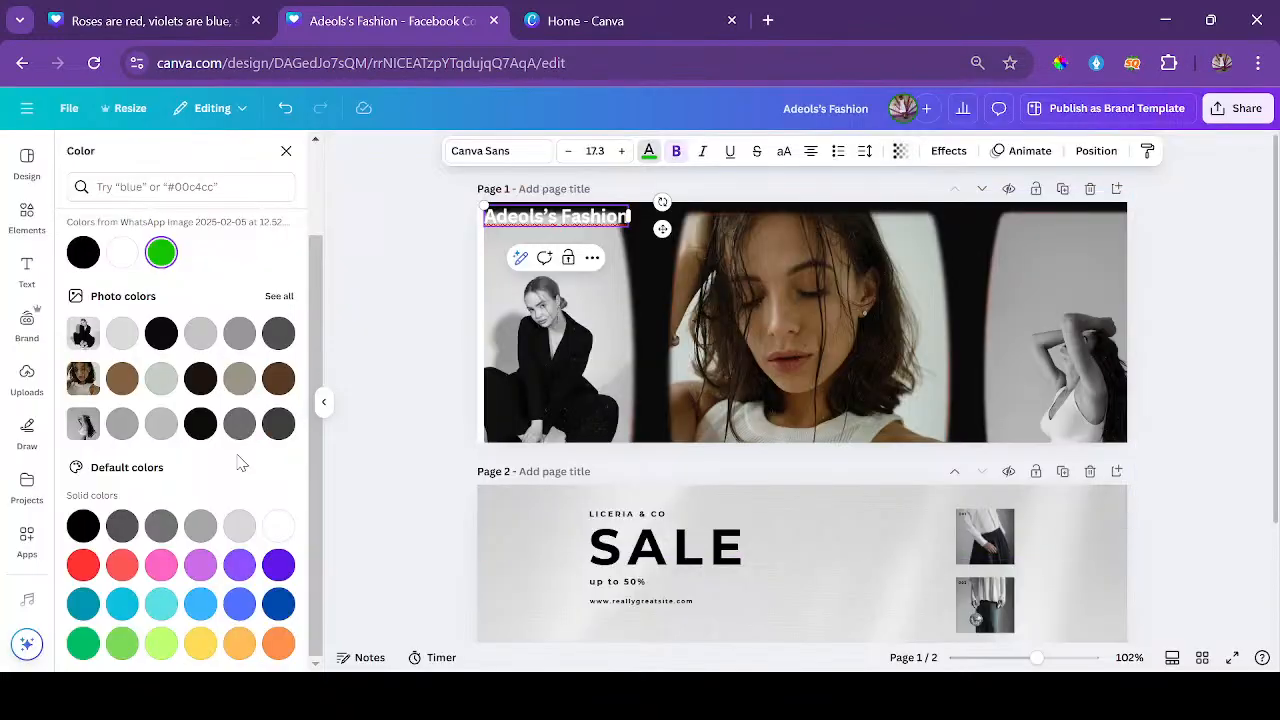
Try red, pink and coral red from the default solid colors on the full "Adeols's Fashion" heading.
click(88, 562)
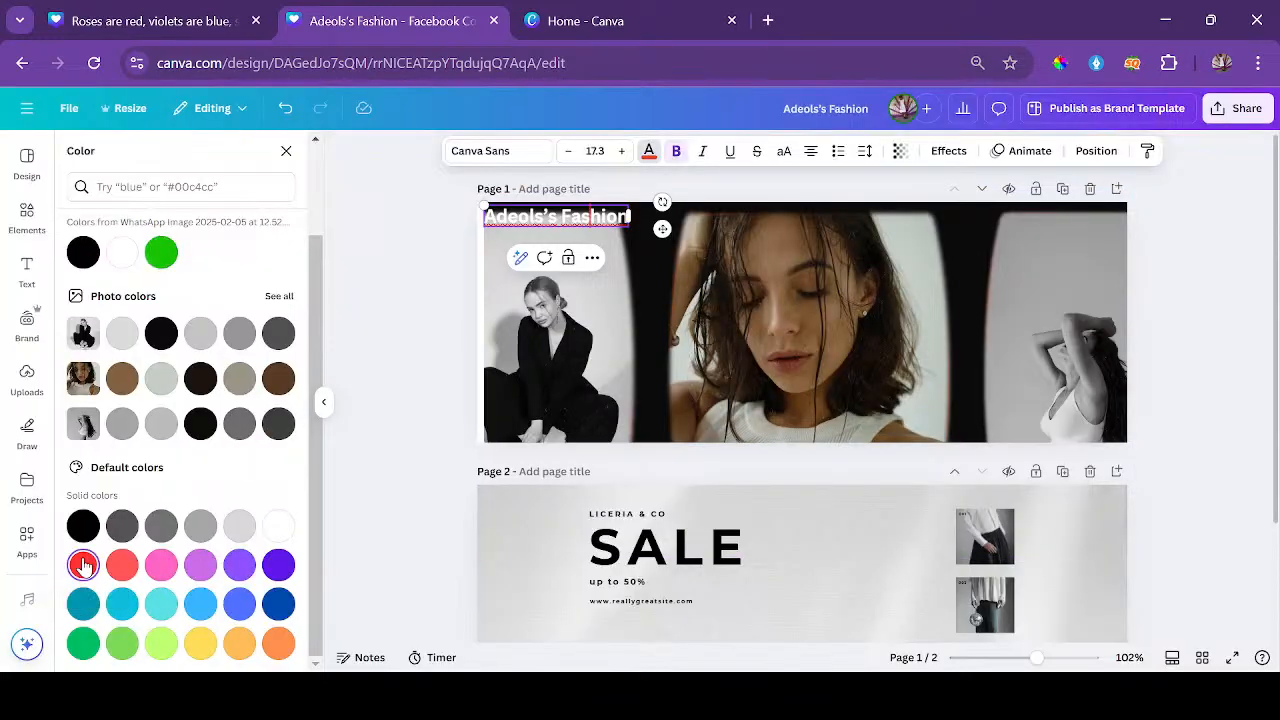
triple_click(512, 220)
click(162, 565)
click(122, 565)
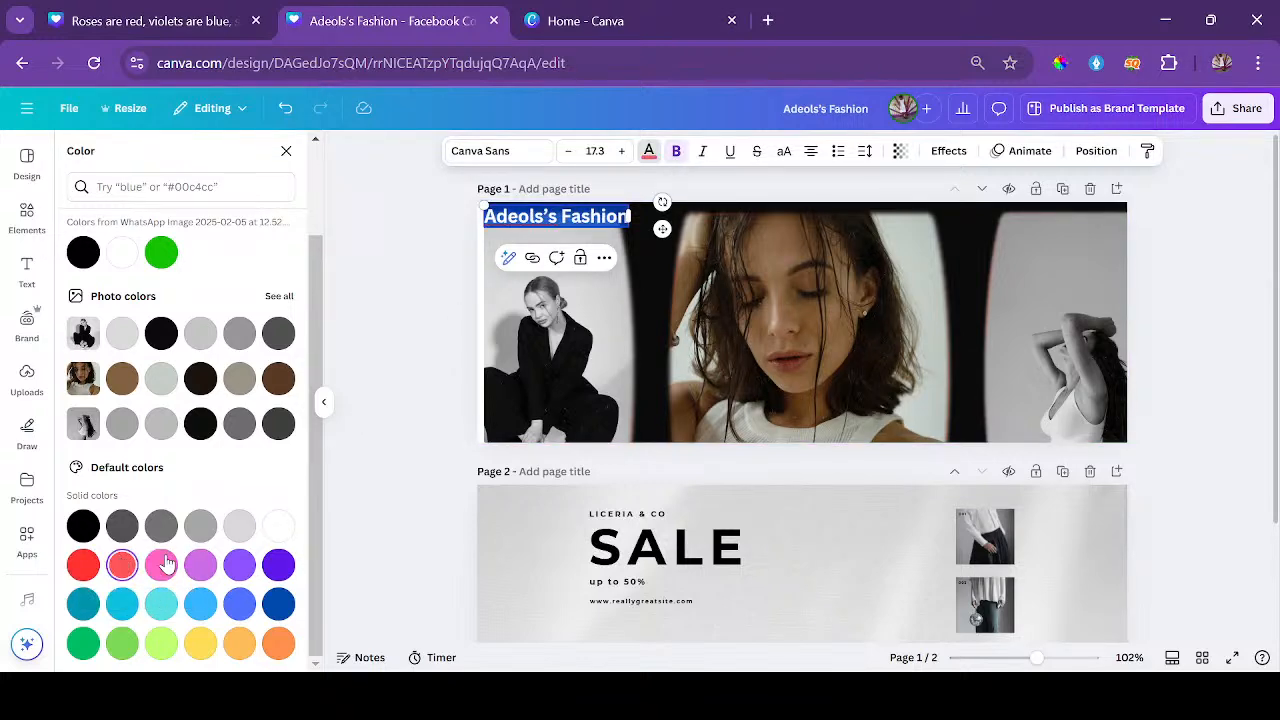
click(603, 381)
double_click(603, 381)
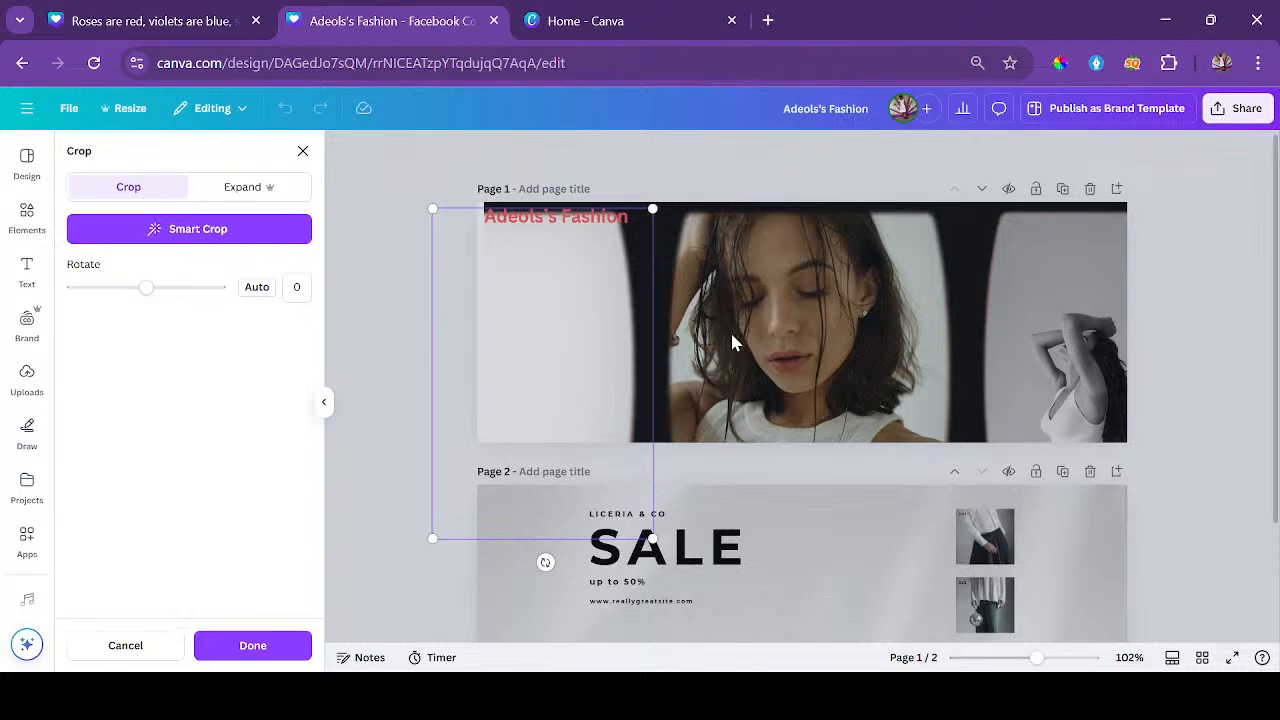
key(Return)
Recolor the "Adeols's Fashion" heading dark blue from the default solid colors.
click(548, 217)
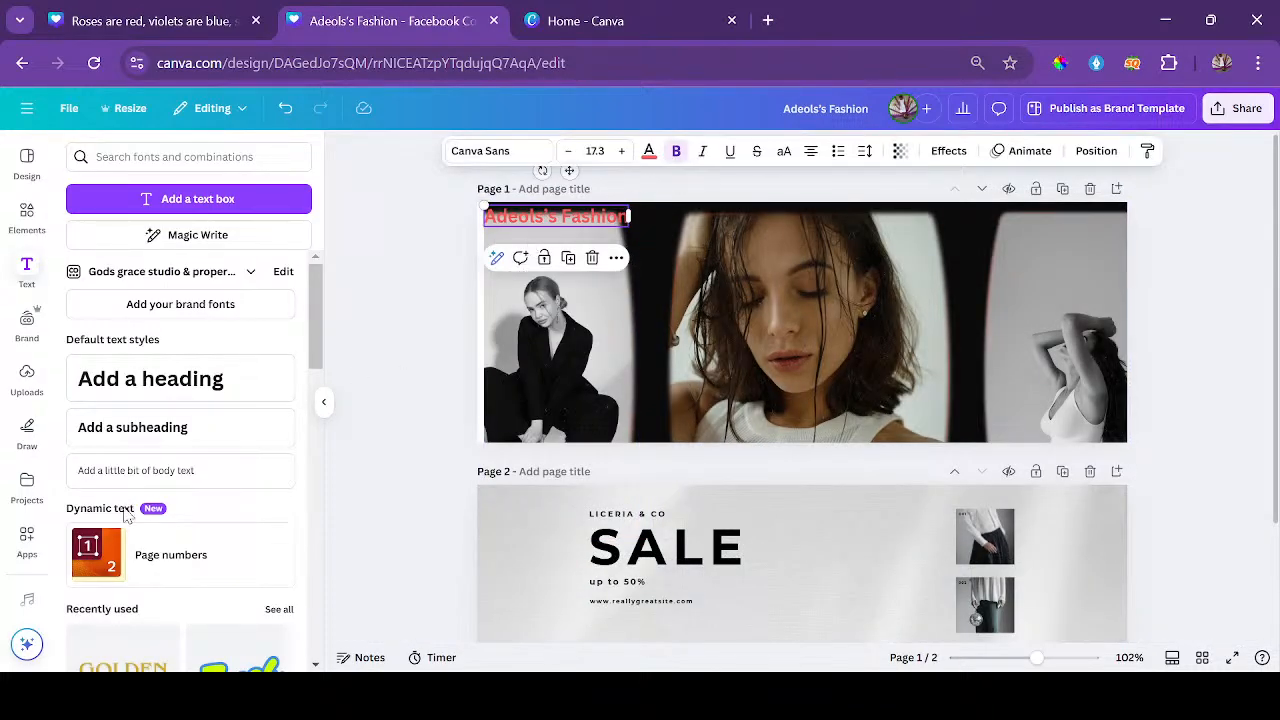
click(649, 151)
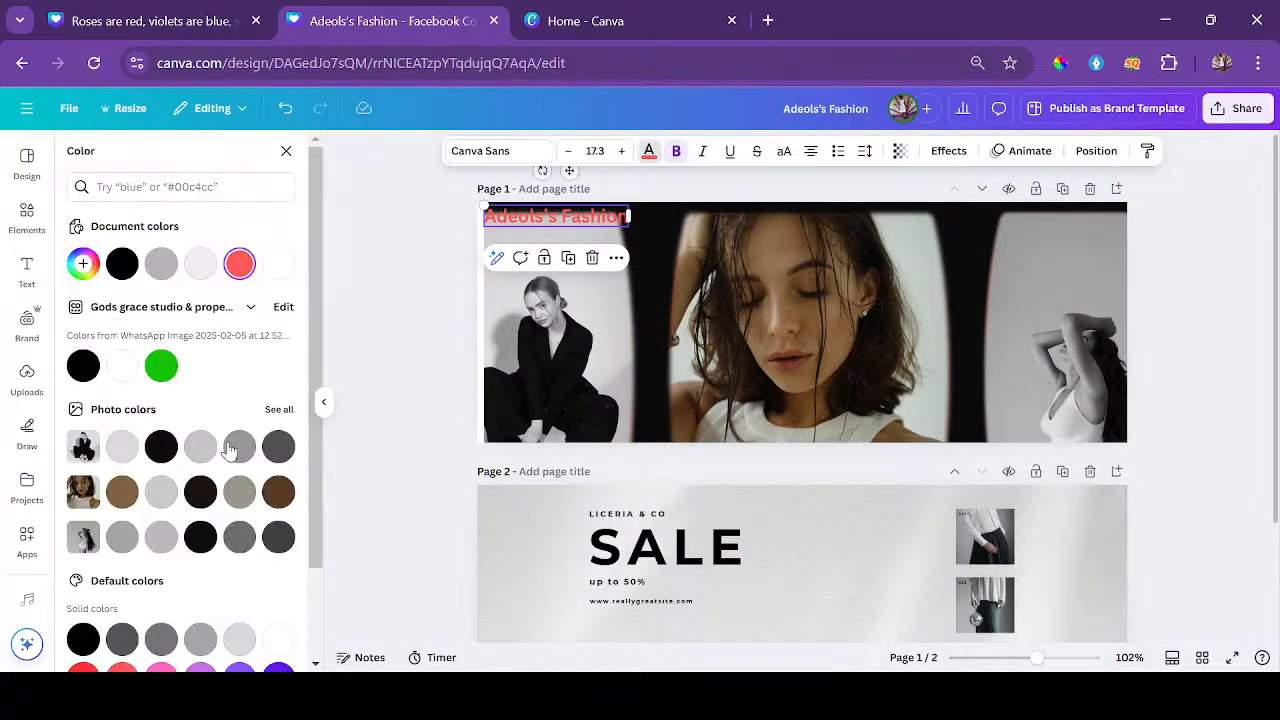
scroll(171, 583, down, 1)
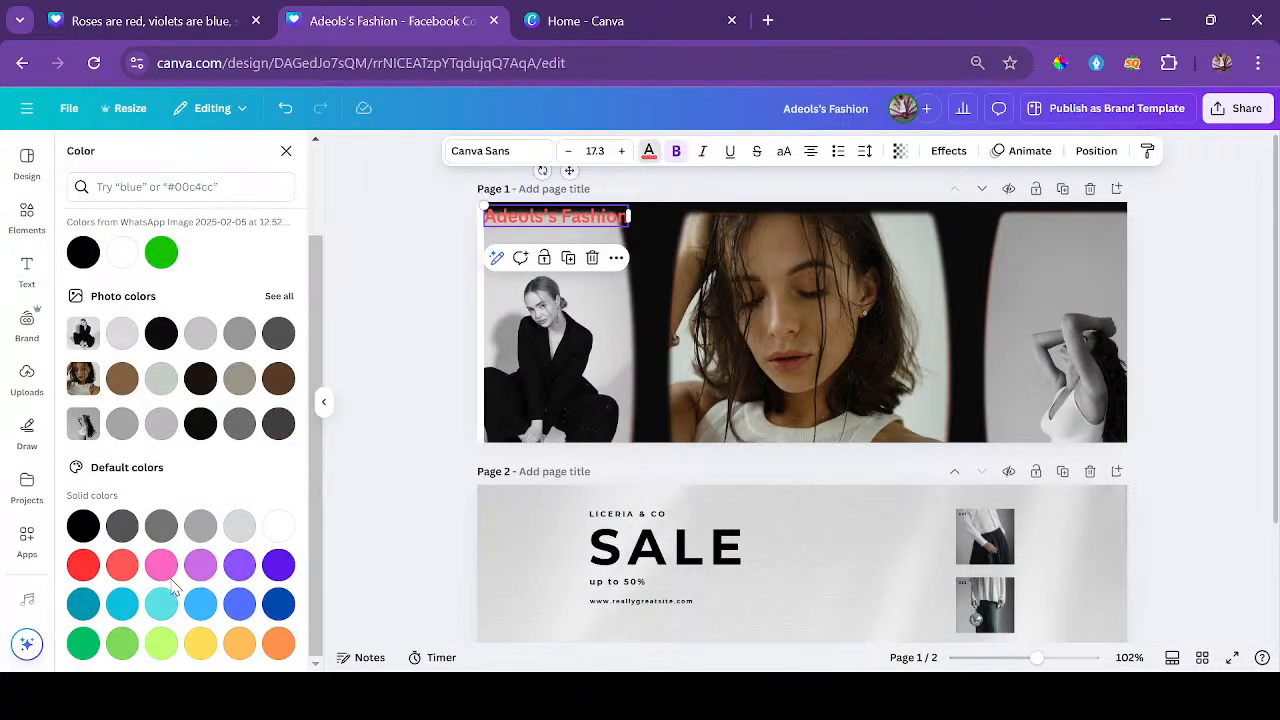
click(279, 604)
click(668, 314)
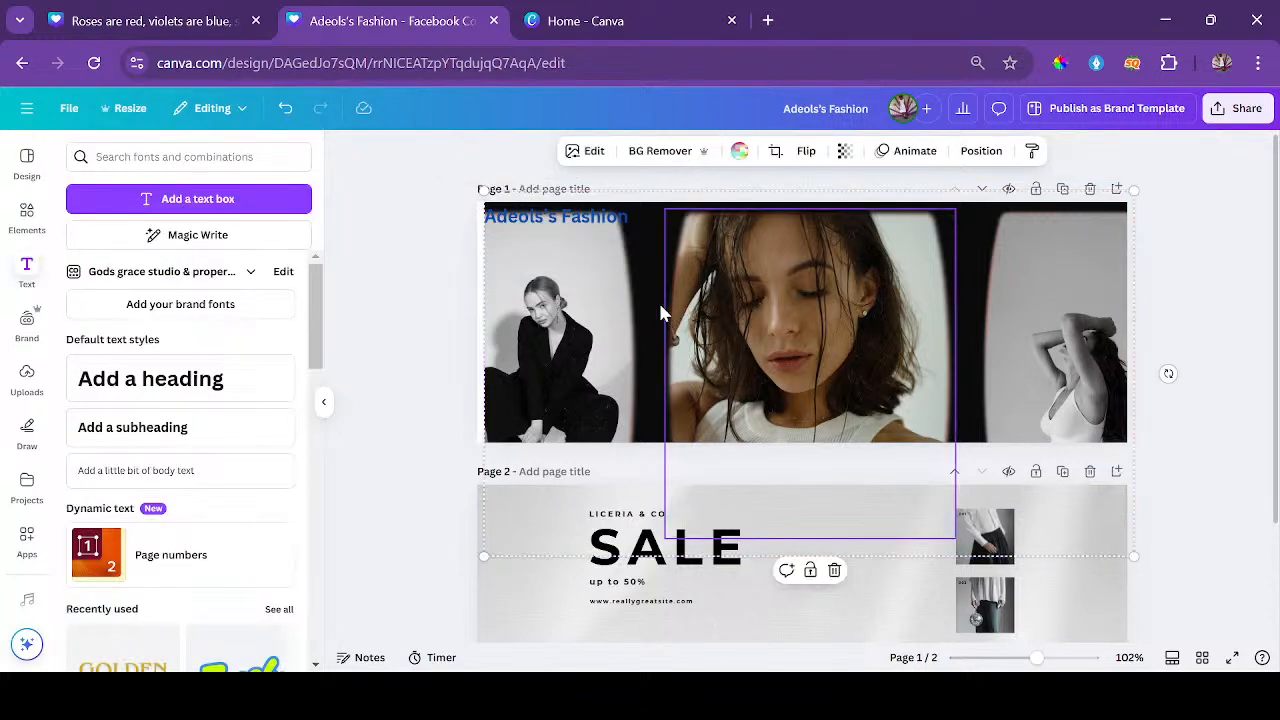
click(1176, 271)
Move the "Adeols's Fashion" heading to the upper right area of page 1, over the dark gap between the photos.
drag(549, 230, 968, 234)
click(1169, 237)
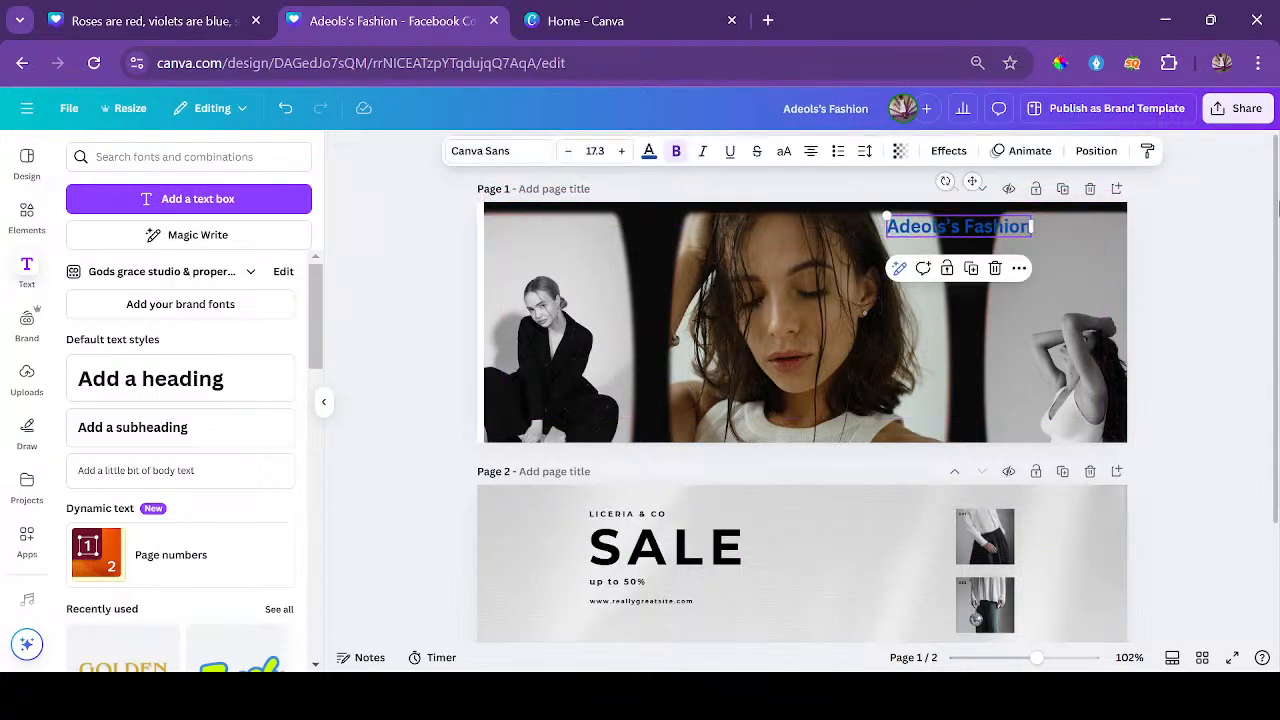
click(1224, 234)
Upload a portrait photo of a man in a light suit to the design's image uploads.
click(556, 360)
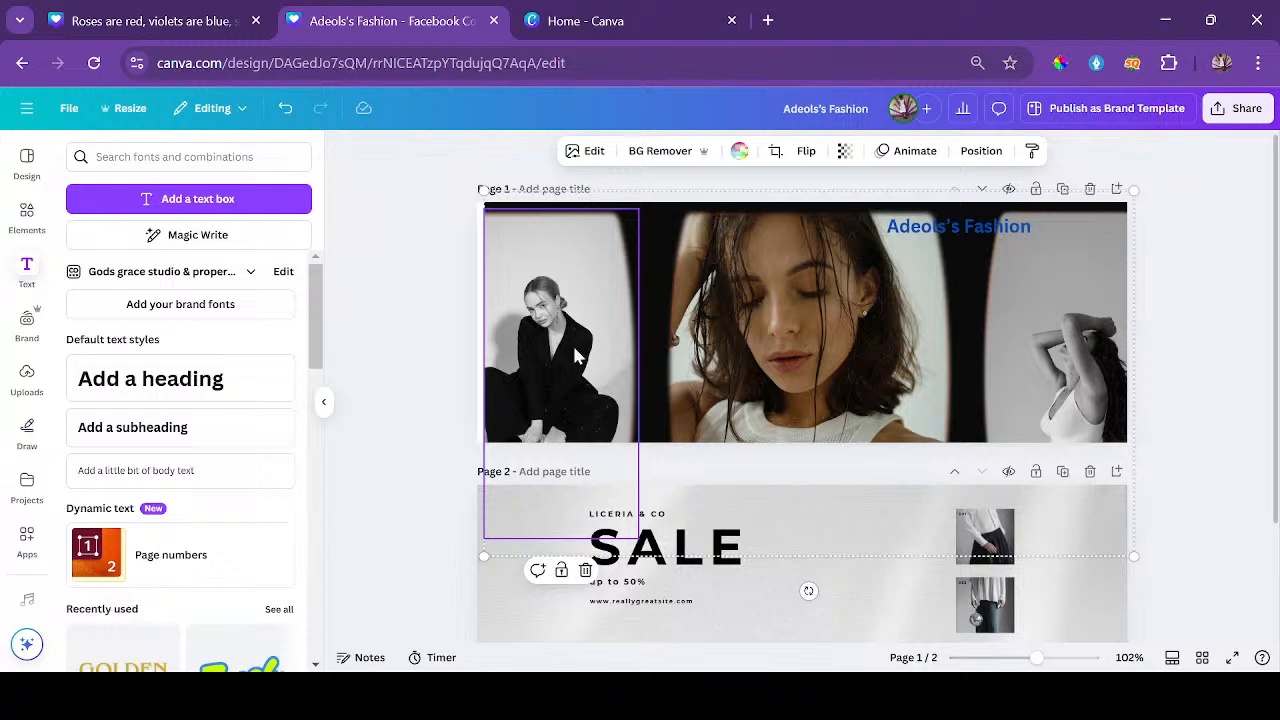
click(26, 390)
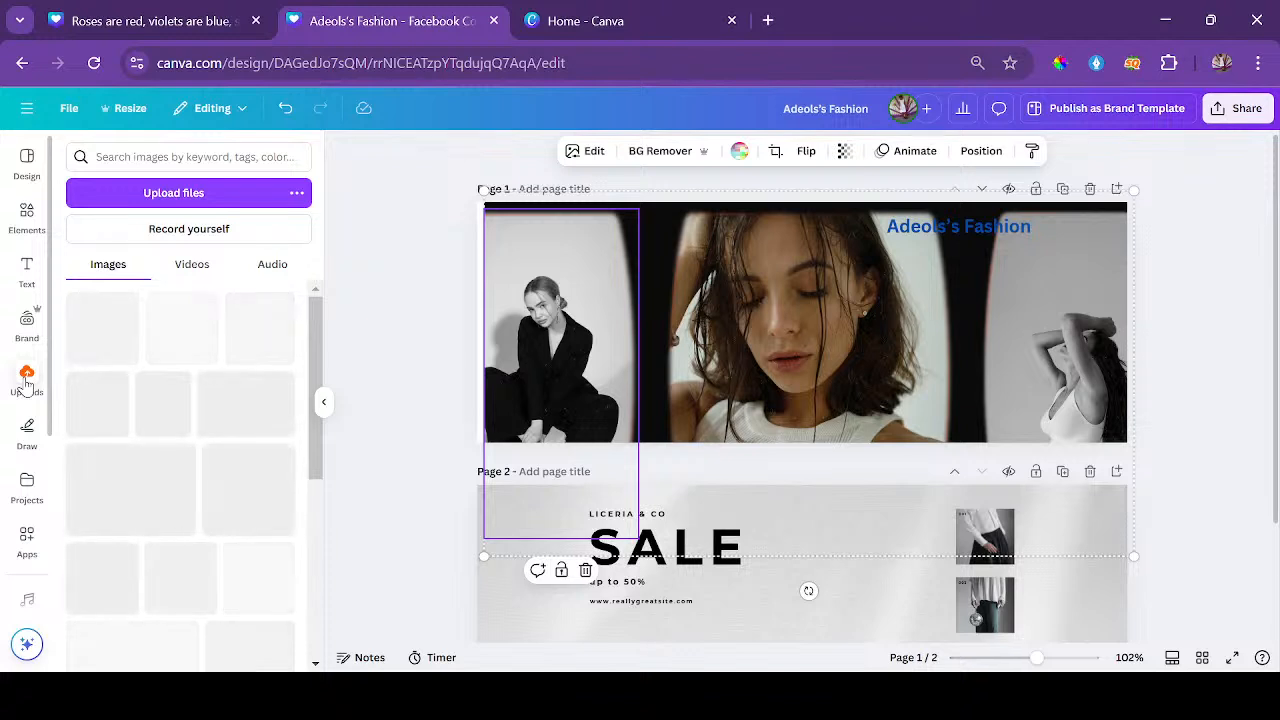
click(26, 383)
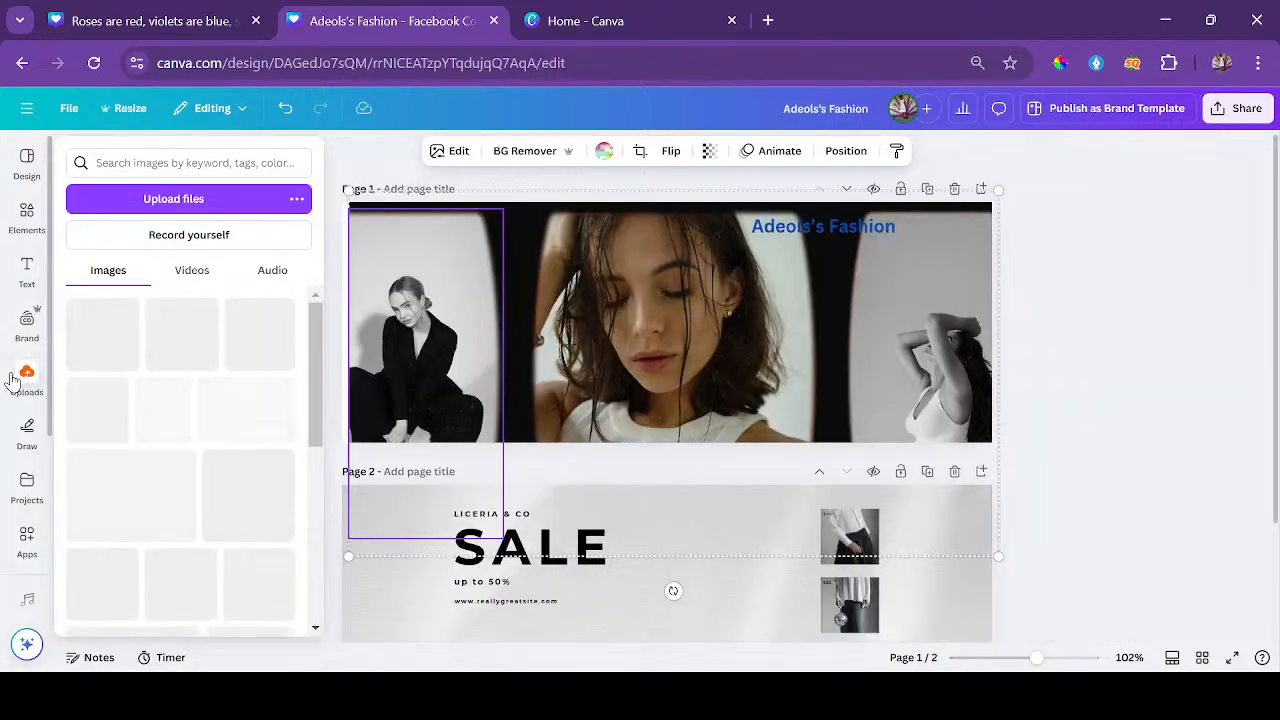
click(252, 208)
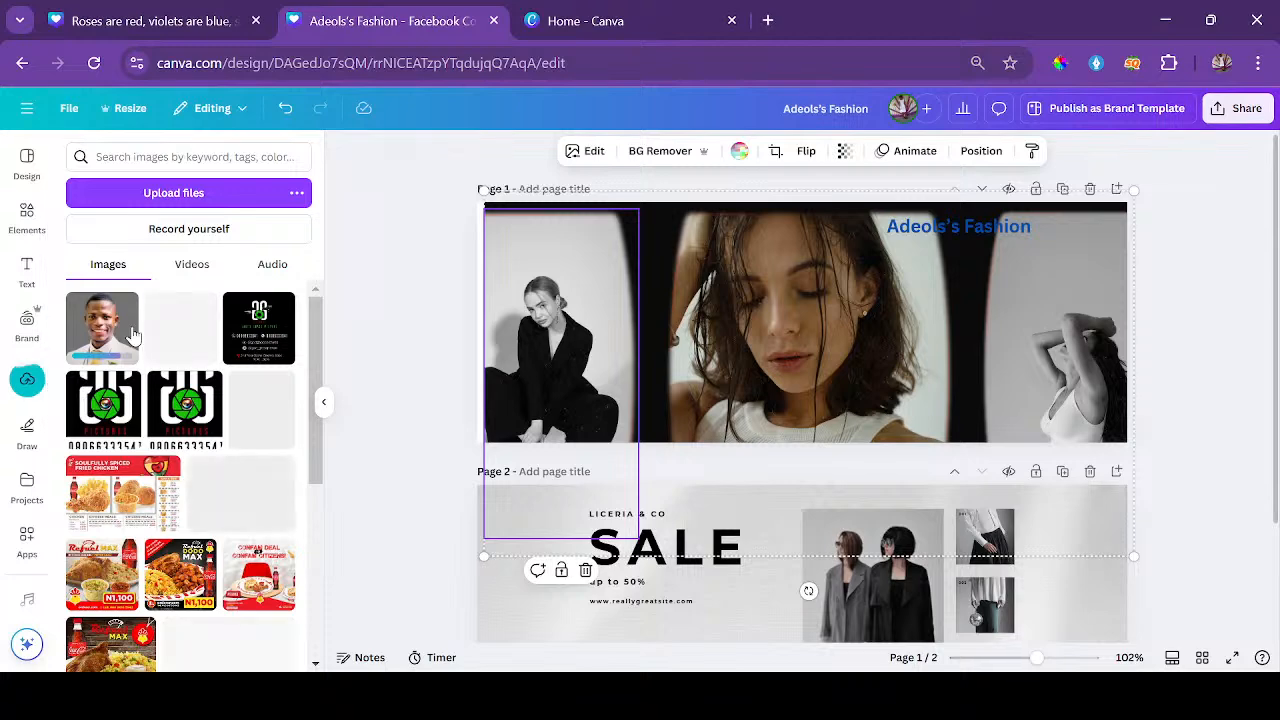
Try placing the newly uploaded image on page 1 as a separate element, then delete it.
scroll(165, 483, down, 5)
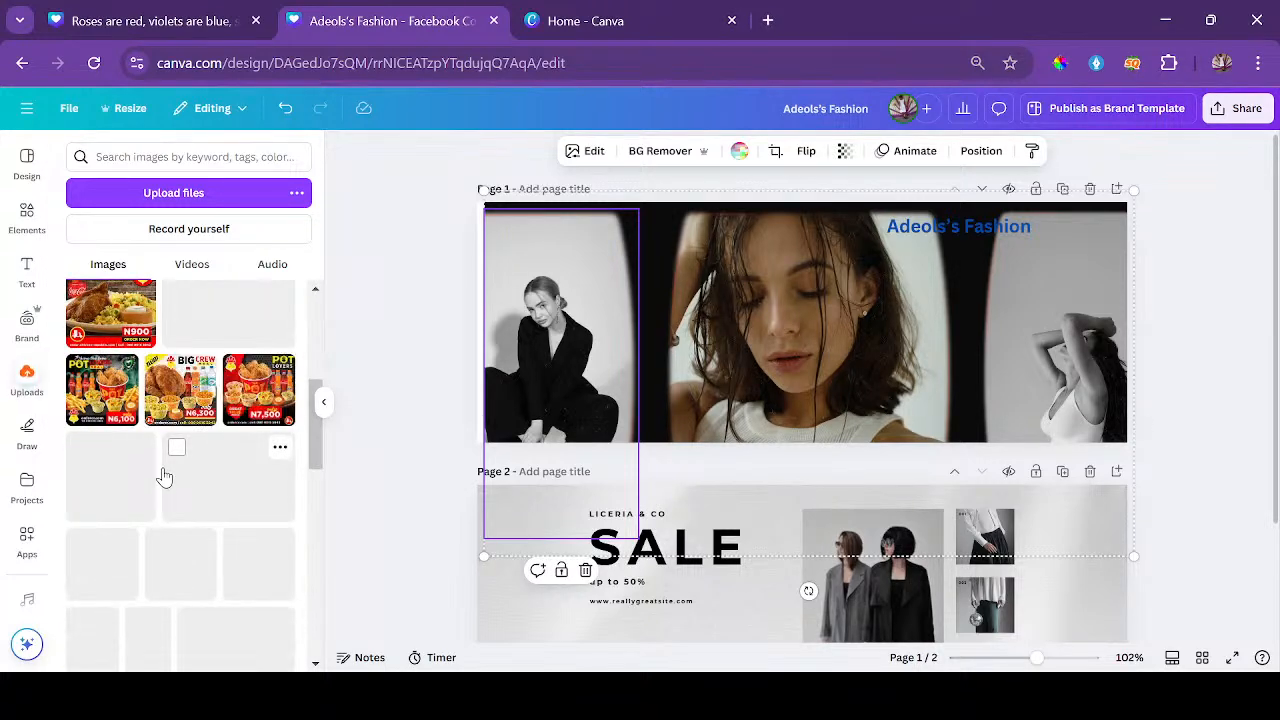
mouse_move(165, 477)
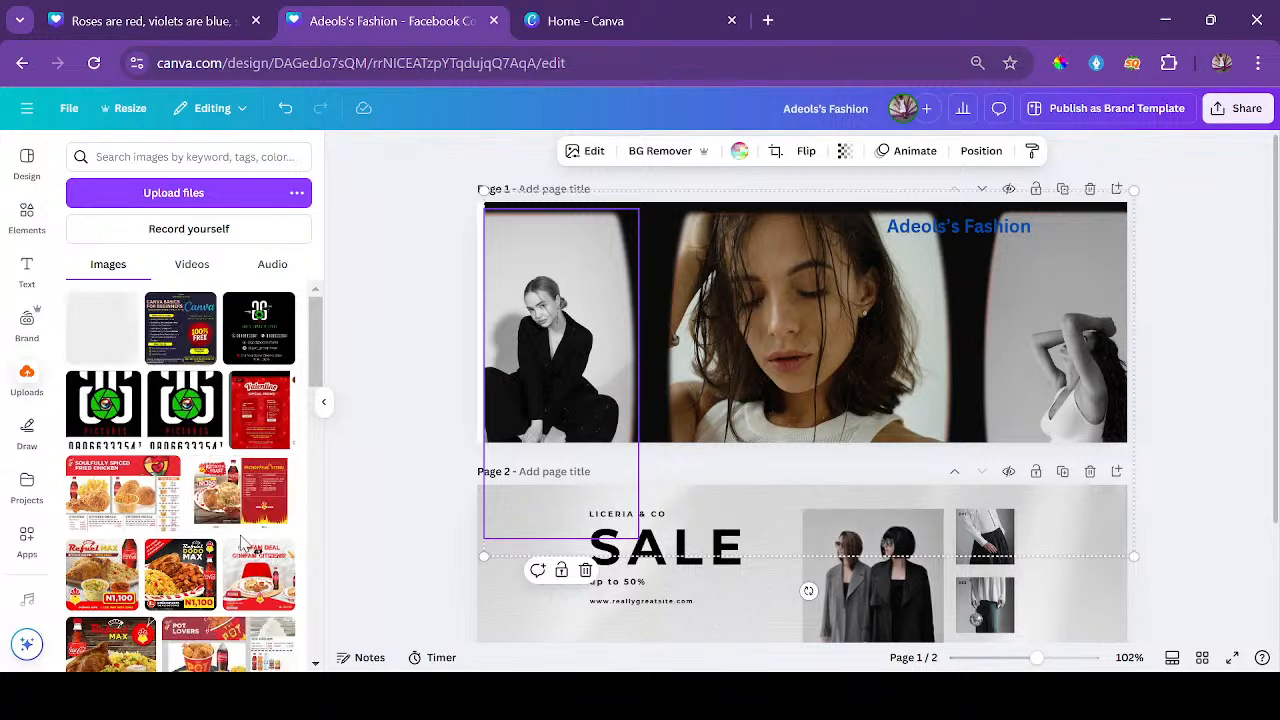
mouse_move(82, 310)
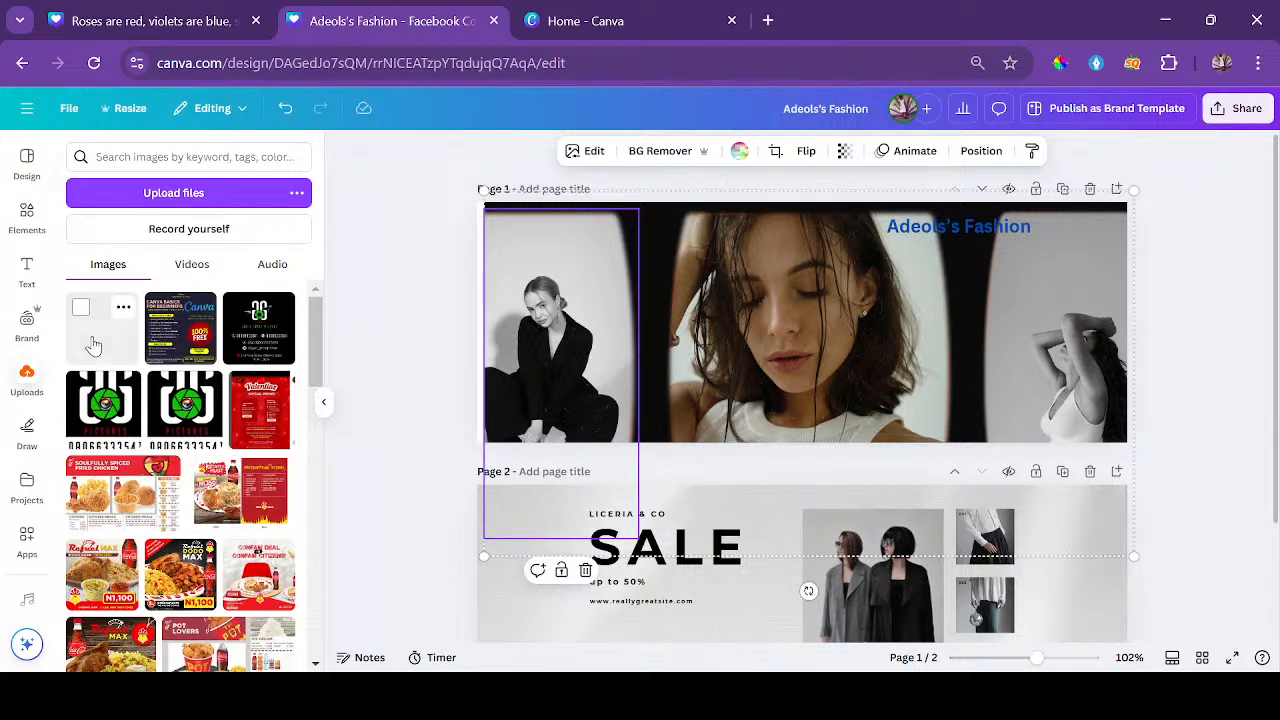
scroll(143, 427, down, 10)
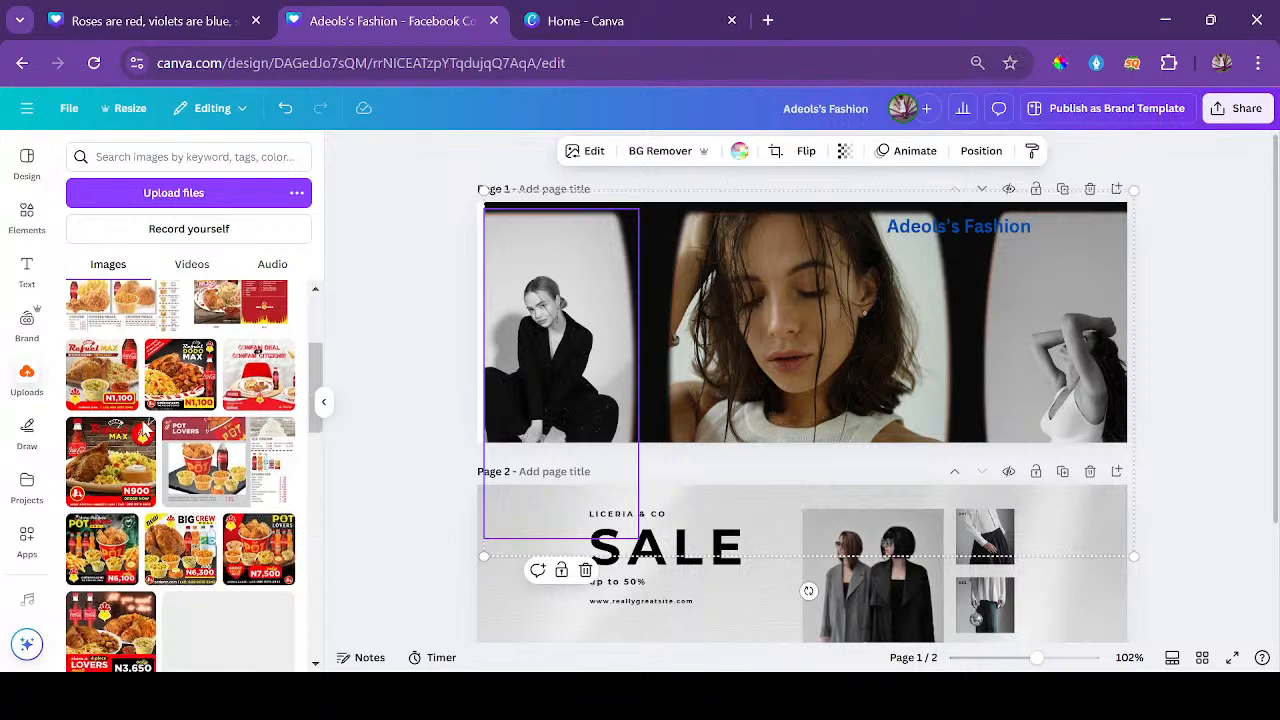
scroll(143, 427, up, 5)
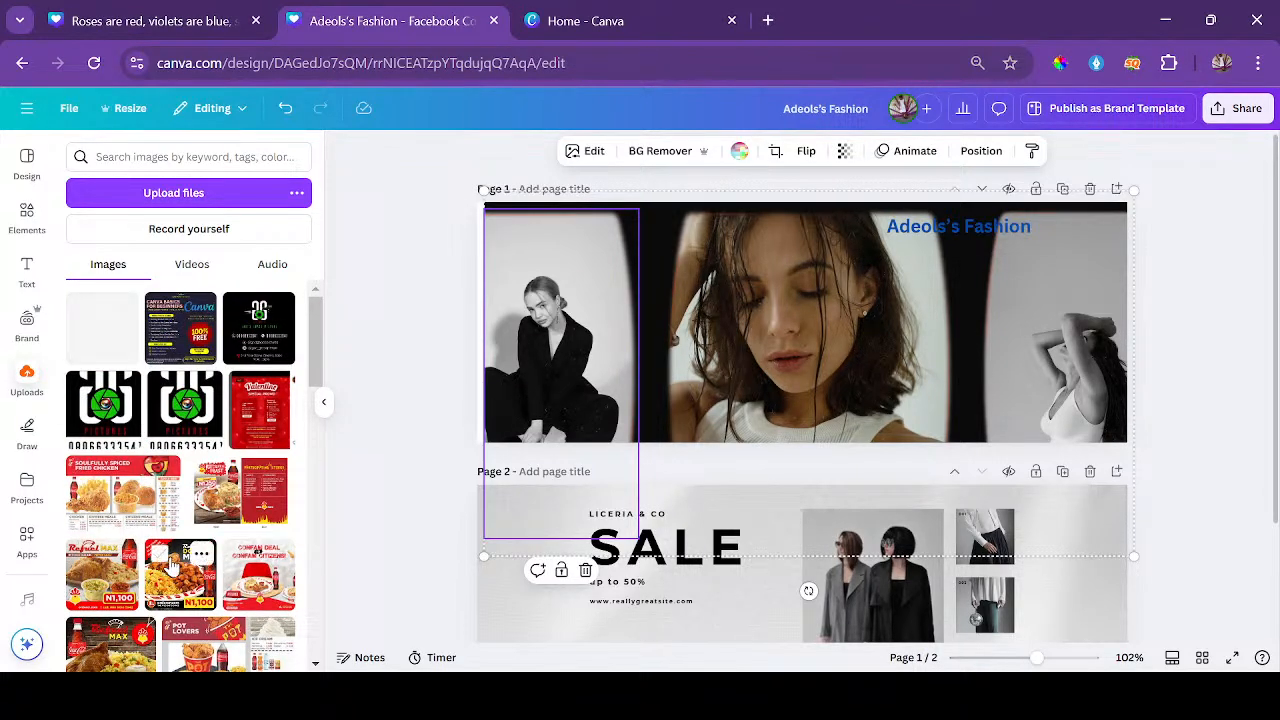
scroll(170, 566, down, 2)
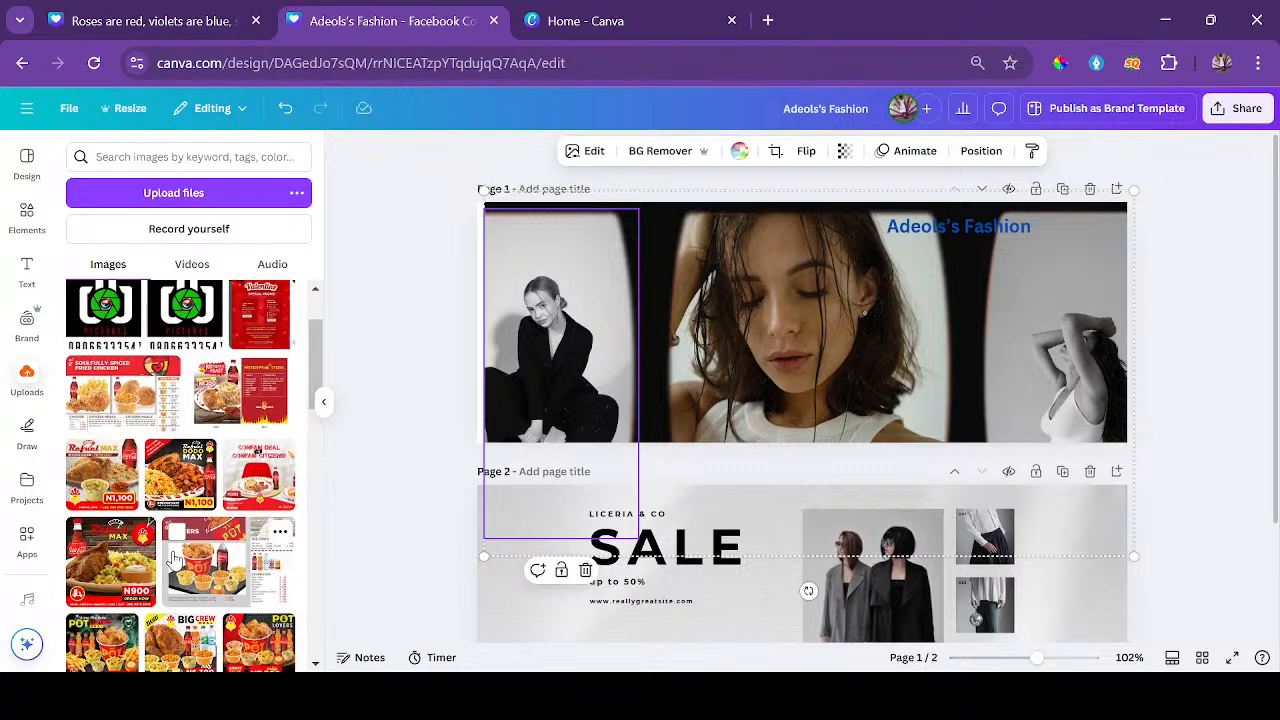
scroll(172, 556, up, 1)
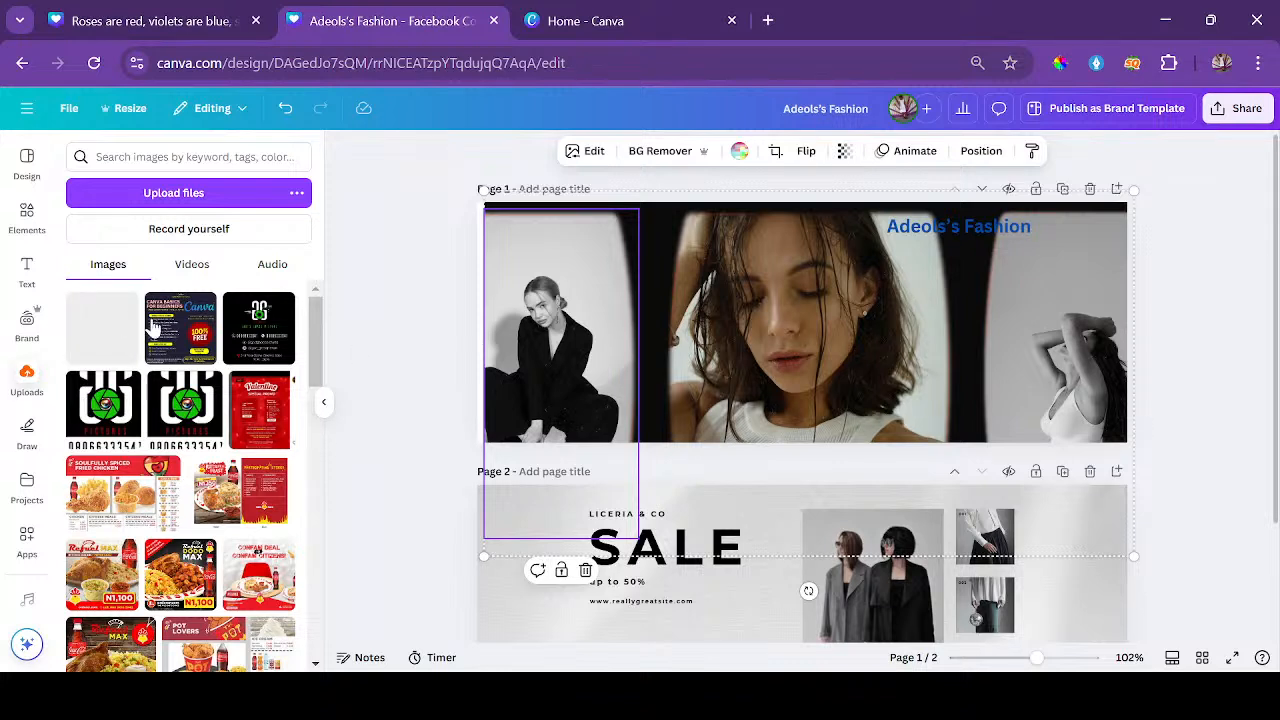
click(102, 328)
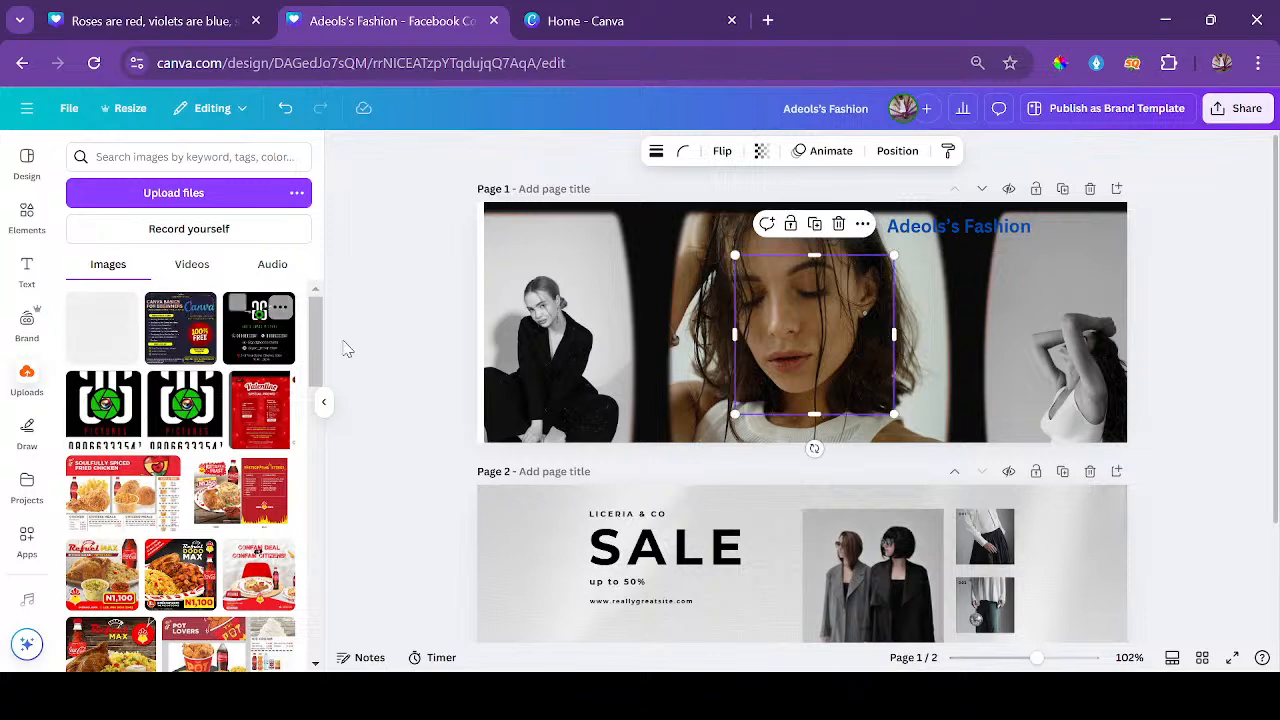
click(838, 223)
Remove the center portrait of the woman from page 1's film-strip frame, then undo and redo the recent edits.
click(783, 358)
key(Delete)
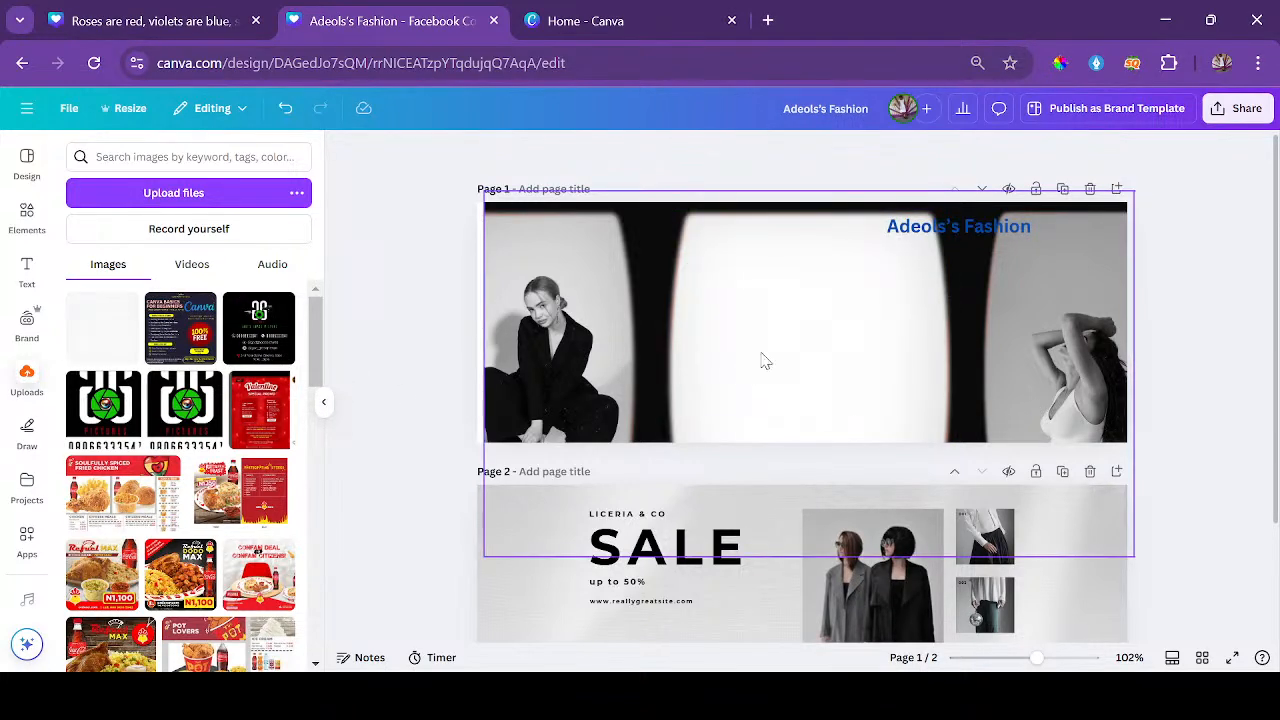
click(285, 110)
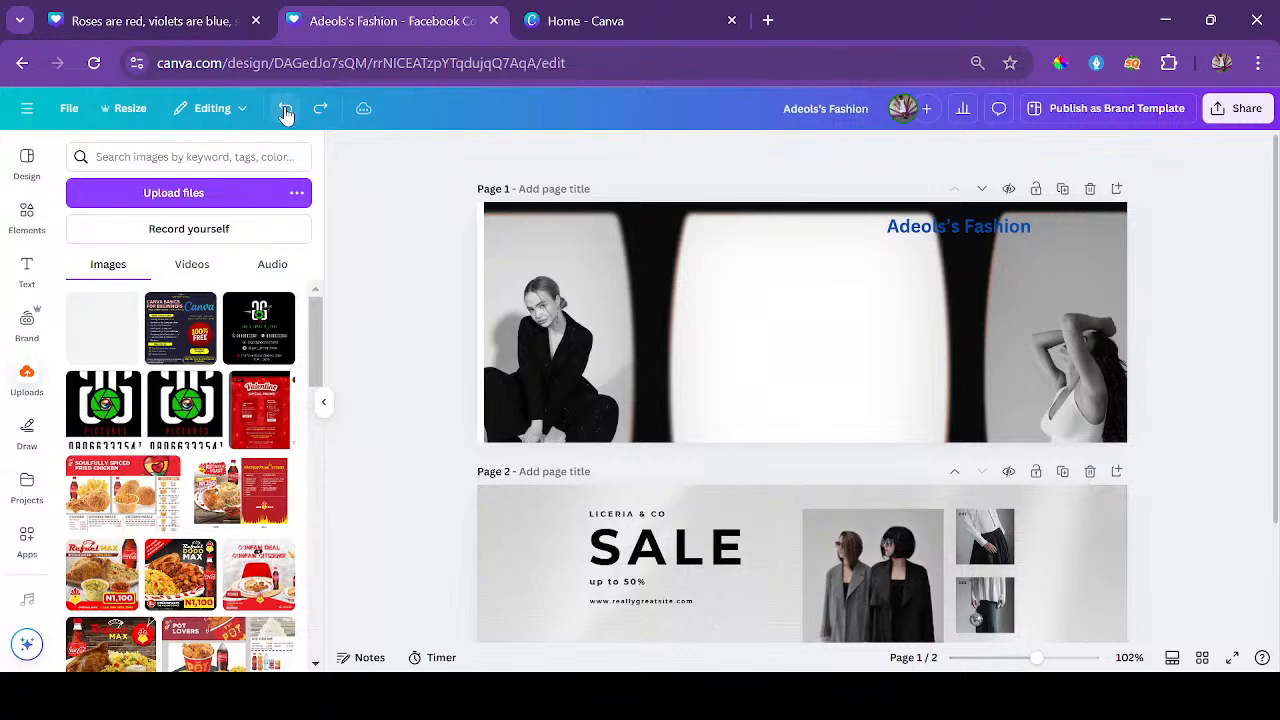
click(286, 112)
click(319, 108)
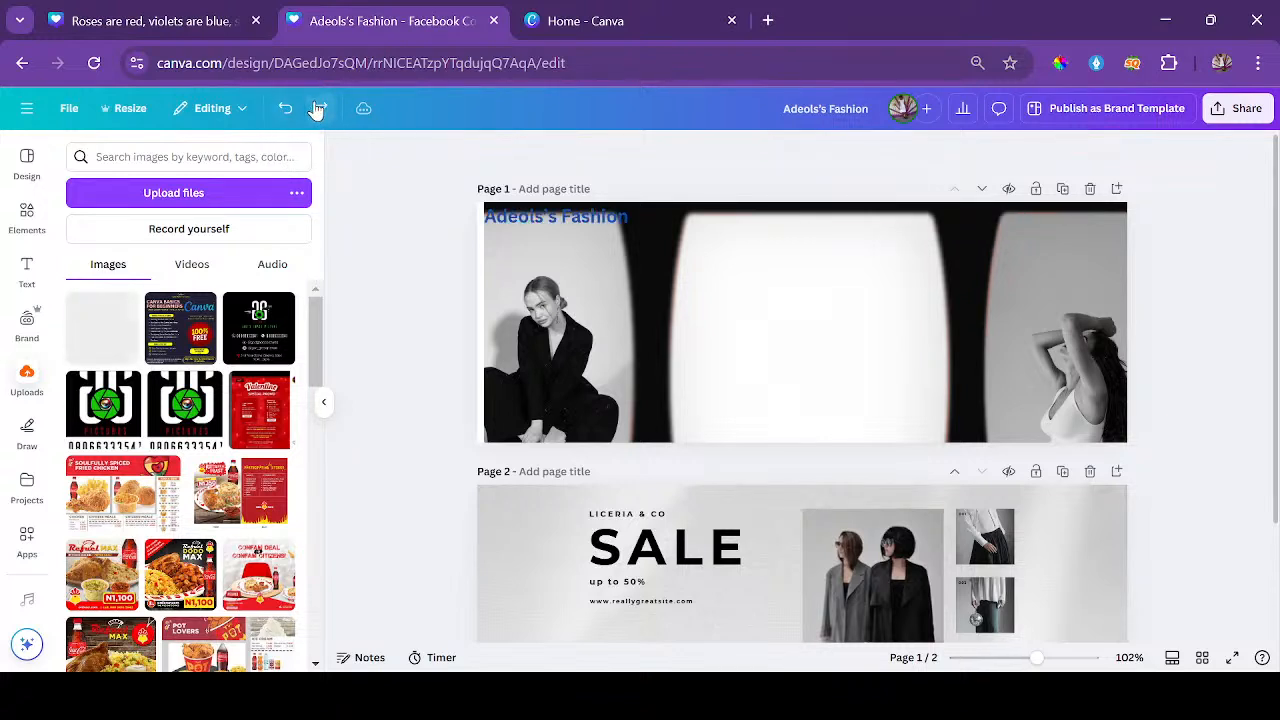
click(284, 112)
click(320, 112)
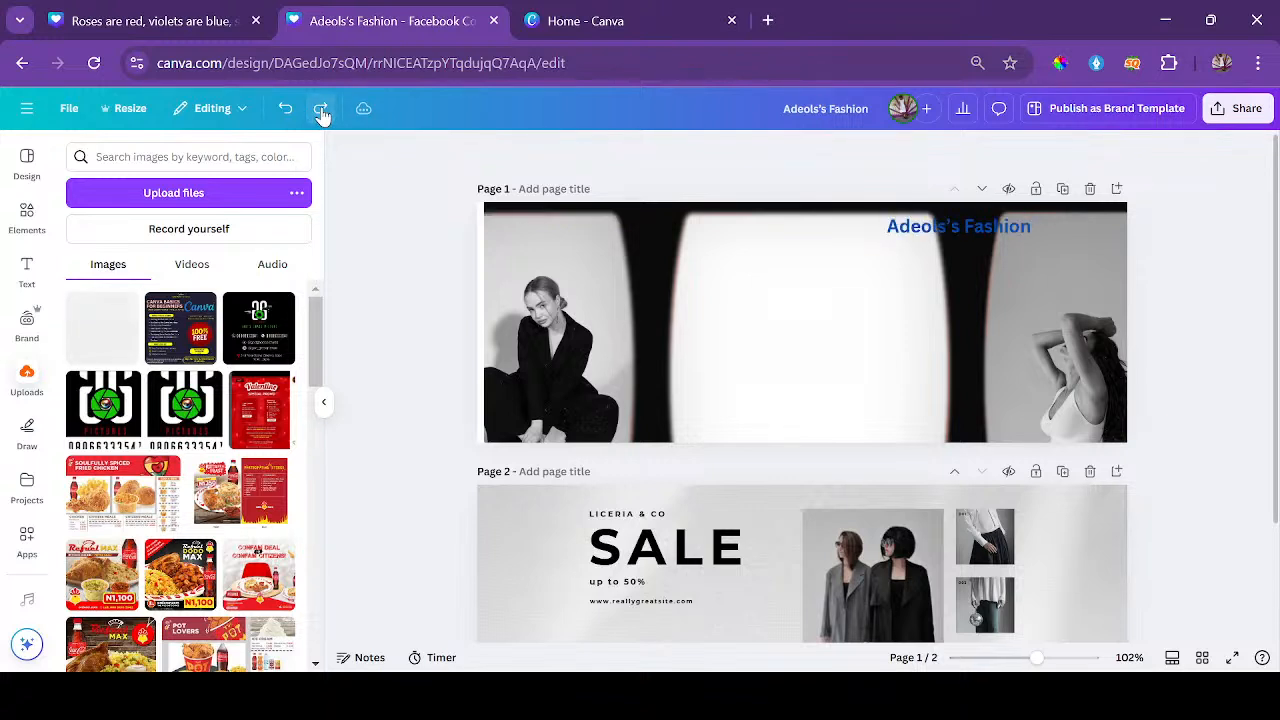
Undo the recent page 1 edits, including the photo removals and the move of the "Adeols's Fashion" heading.
drag(360, 284, 727, 350)
click(286, 107)
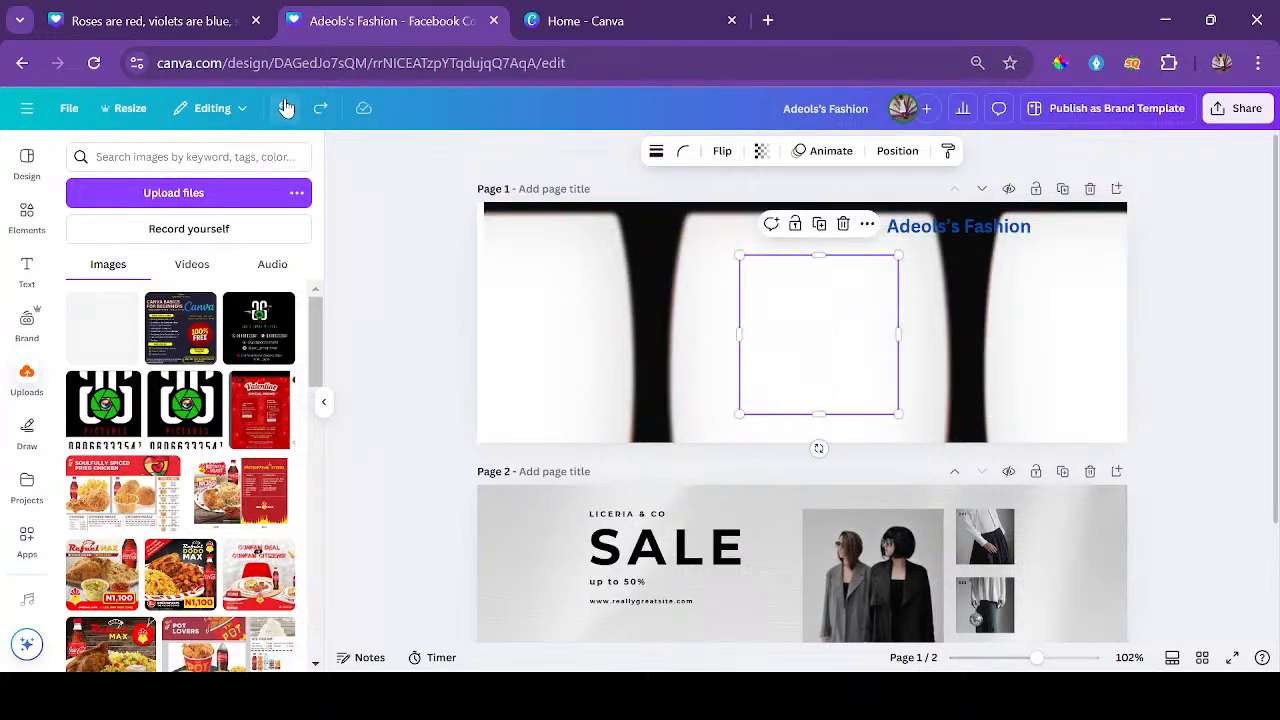
click(287, 108)
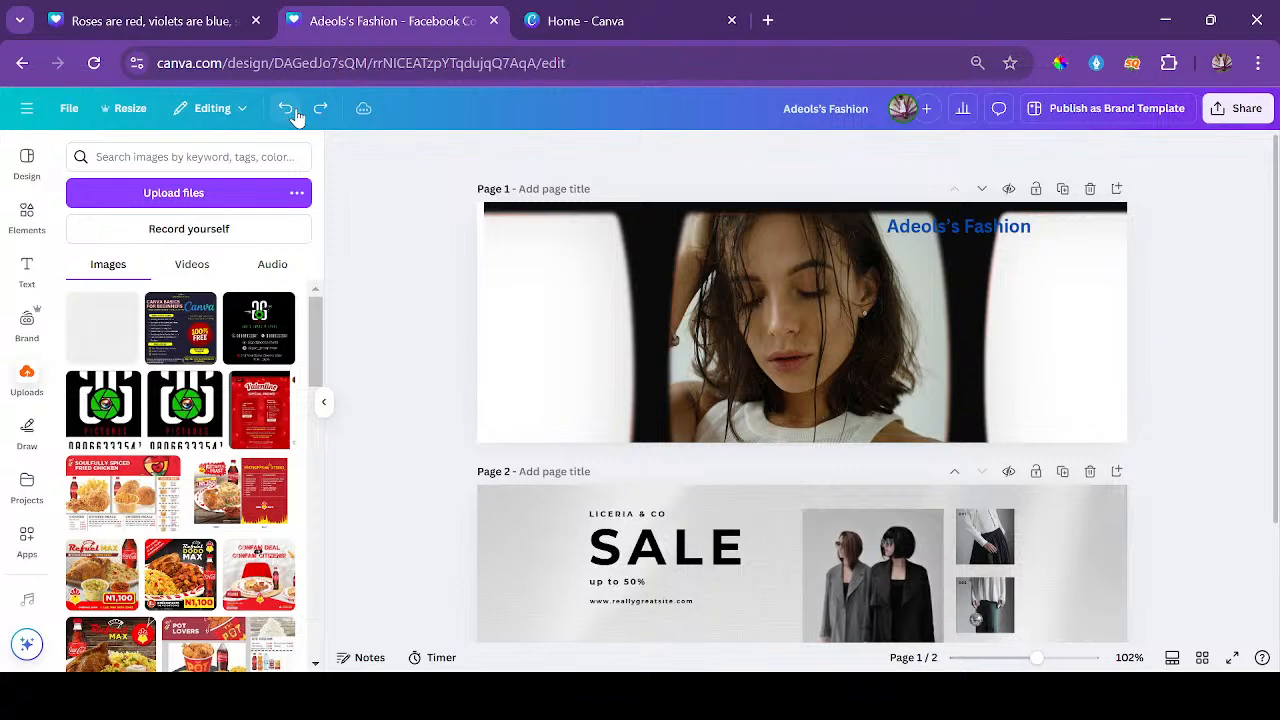
click(287, 108)
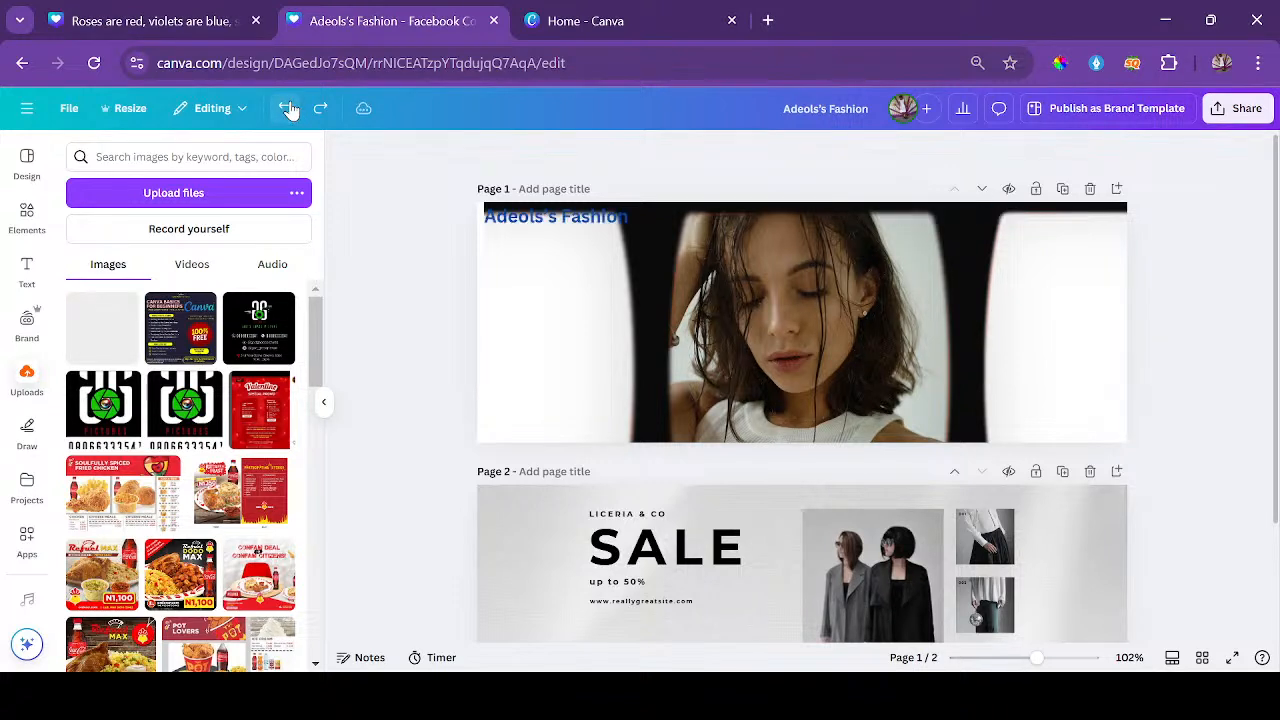
Shift the three-photo film-strip frame so that it lines up with the side edges of page 1.
click(530, 343)
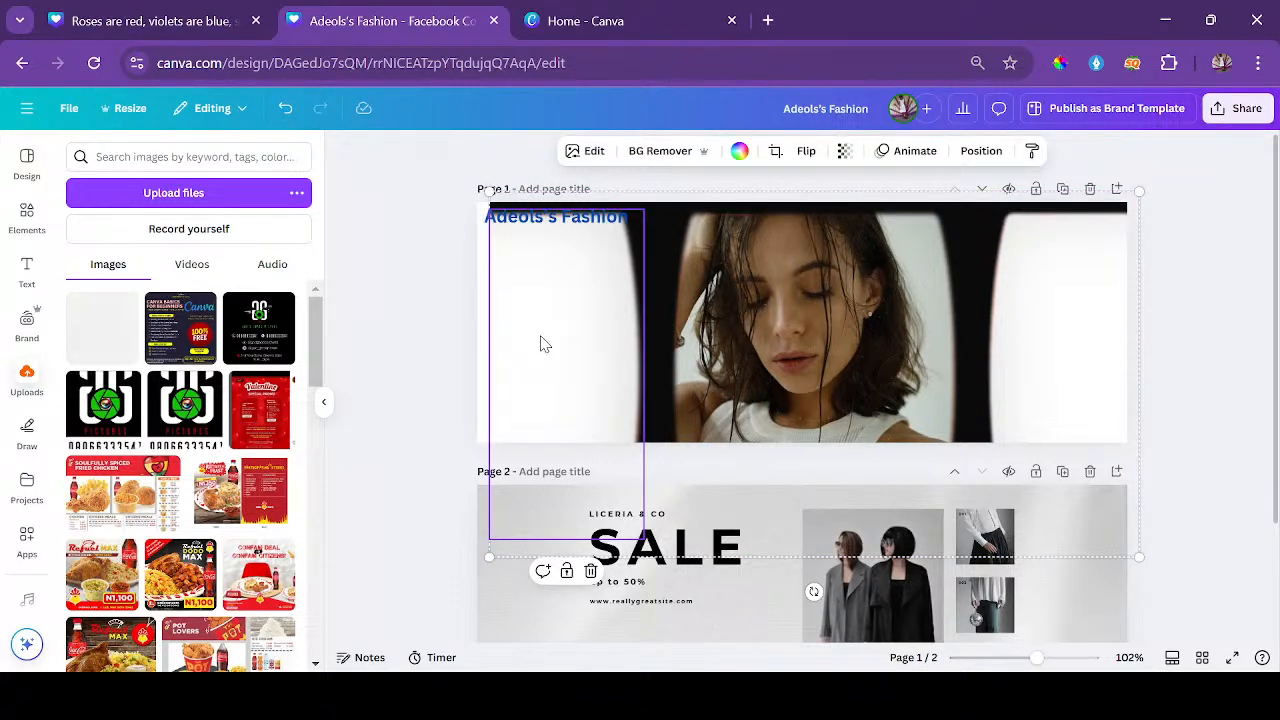
click(1045, 336)
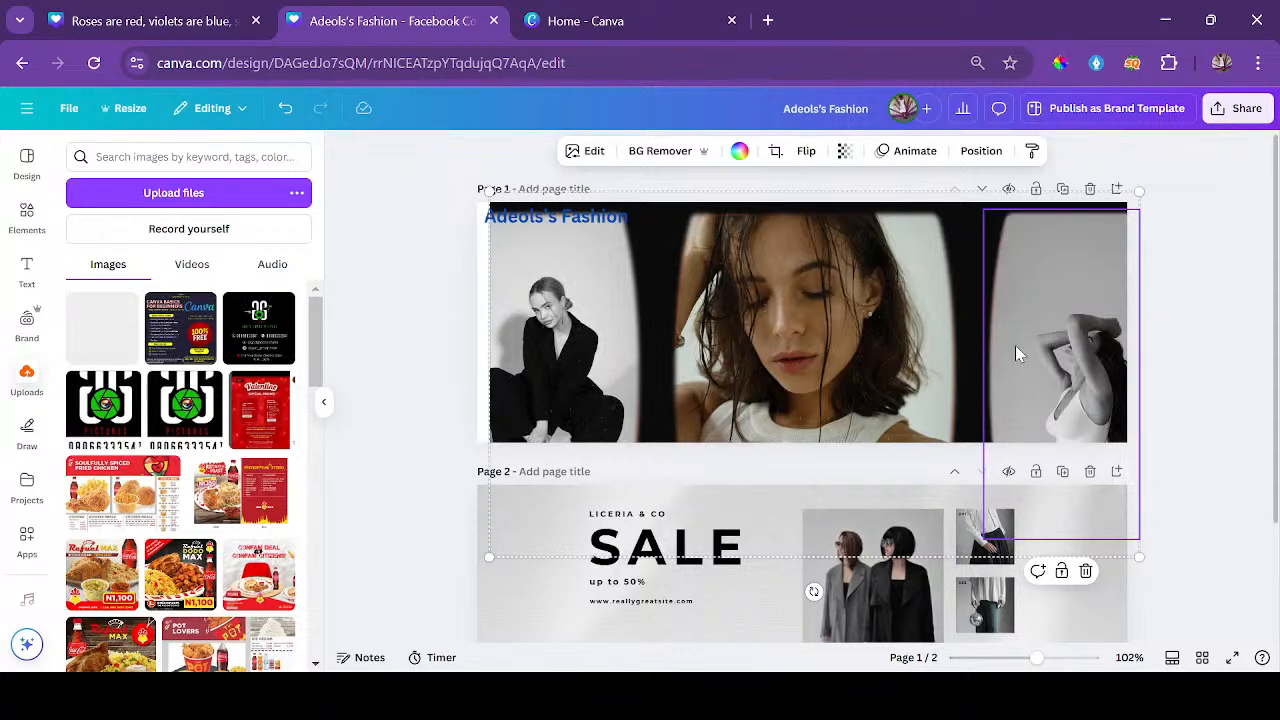
mouse_move(1097, 355)
mouse_down()
mouse_move(1088, 327)
mouse_move(1105, 348)
mouse_move(1083, 346)
mouse_up()
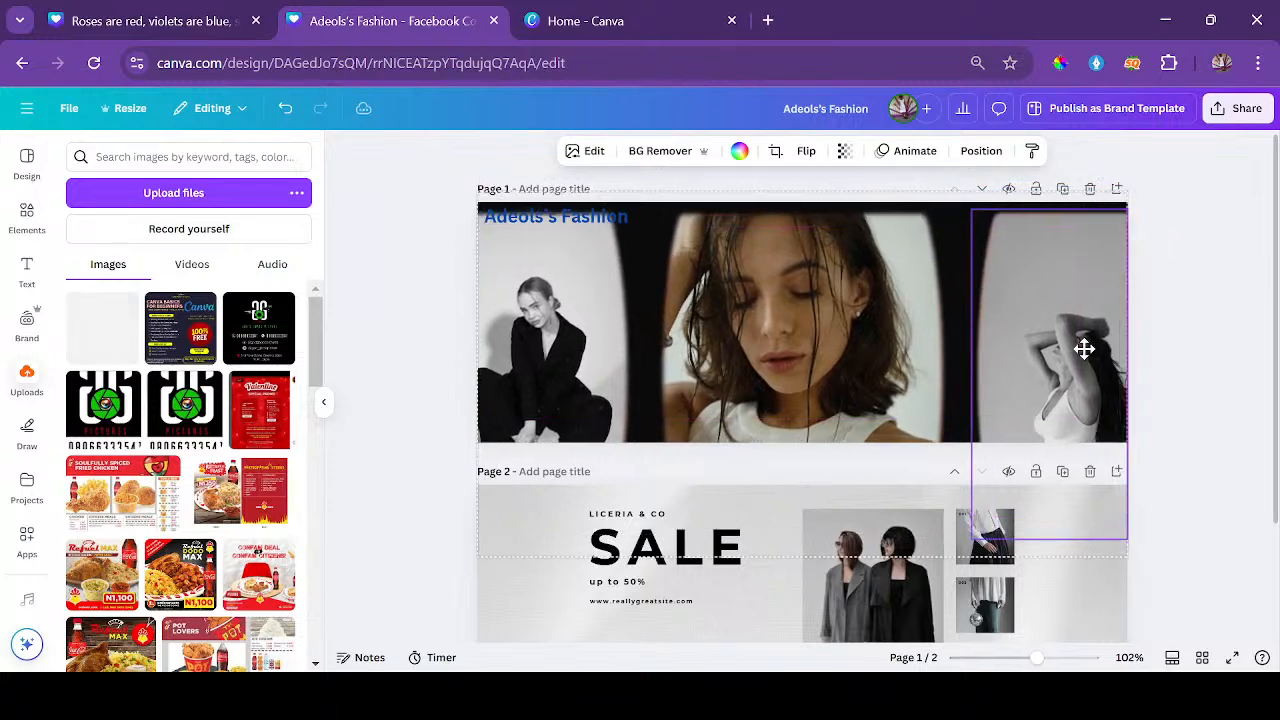
click(1180, 330)
Look through the uploaded images for photos to use in the page 1 frames.
scroll(110, 450, down, 5)
scroll(114, 551, down, 3)
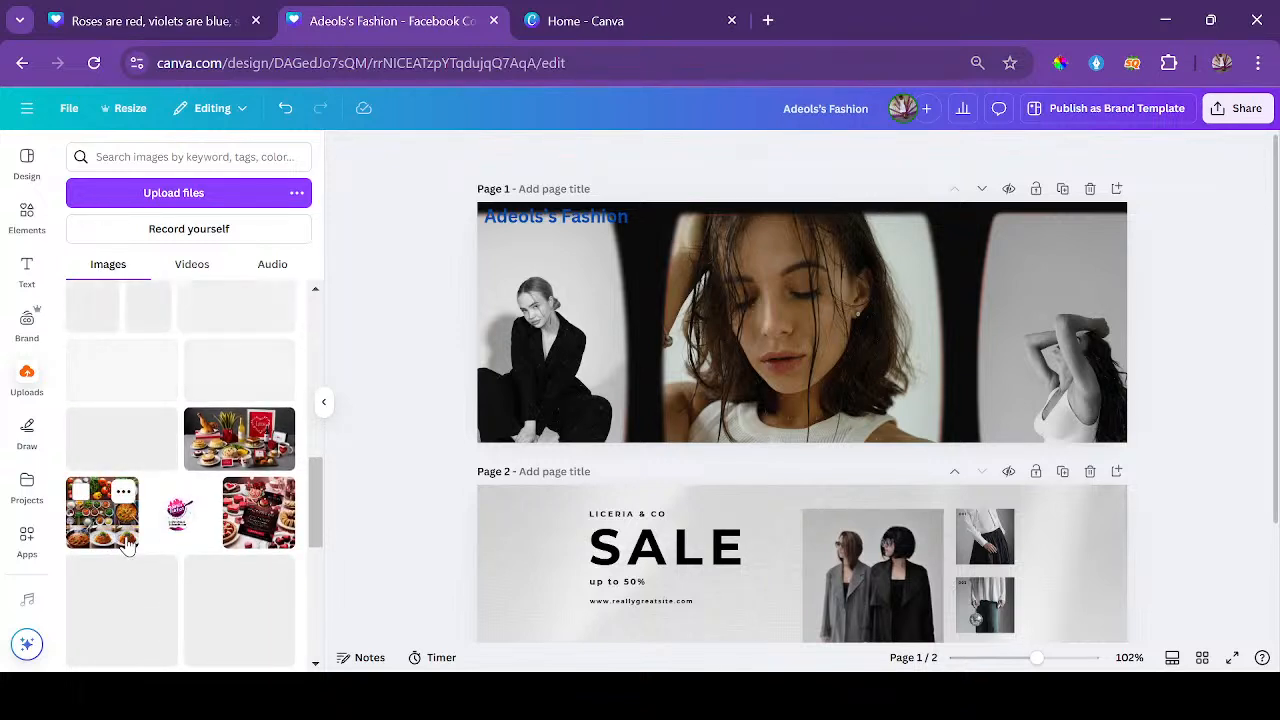
scroll(127, 545, down, 5)
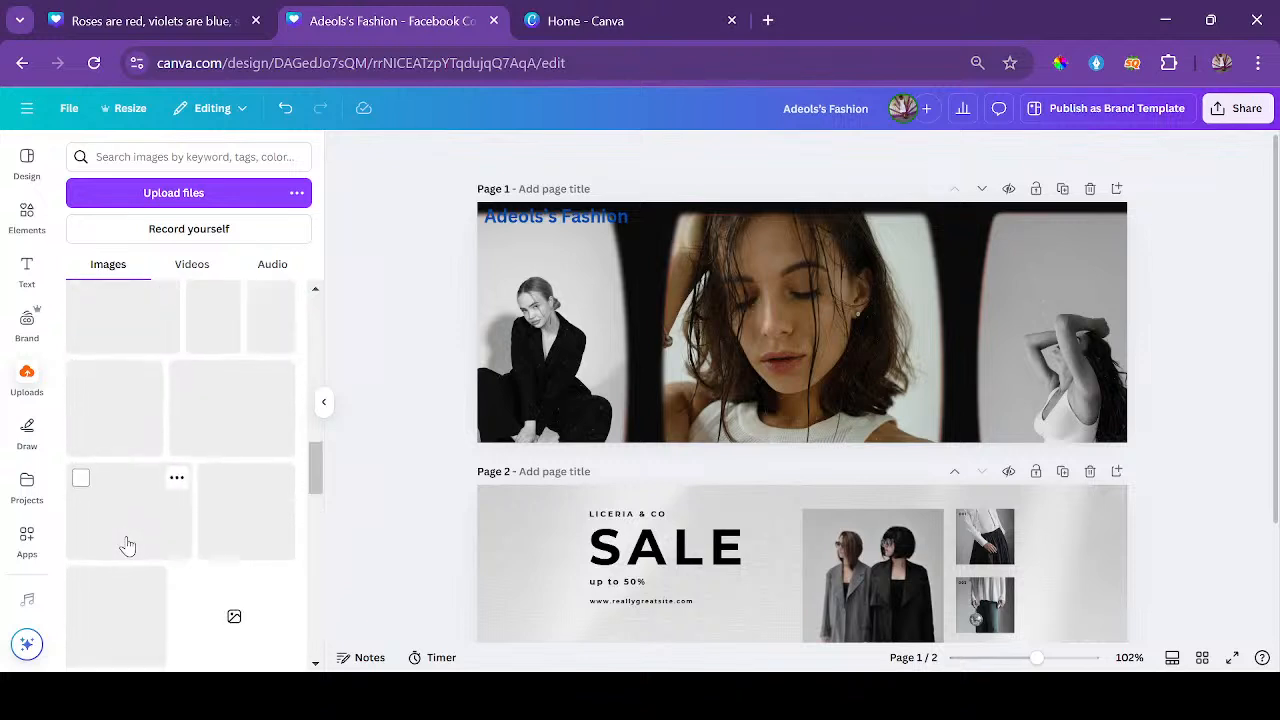
scroll(127, 545, down, 1)
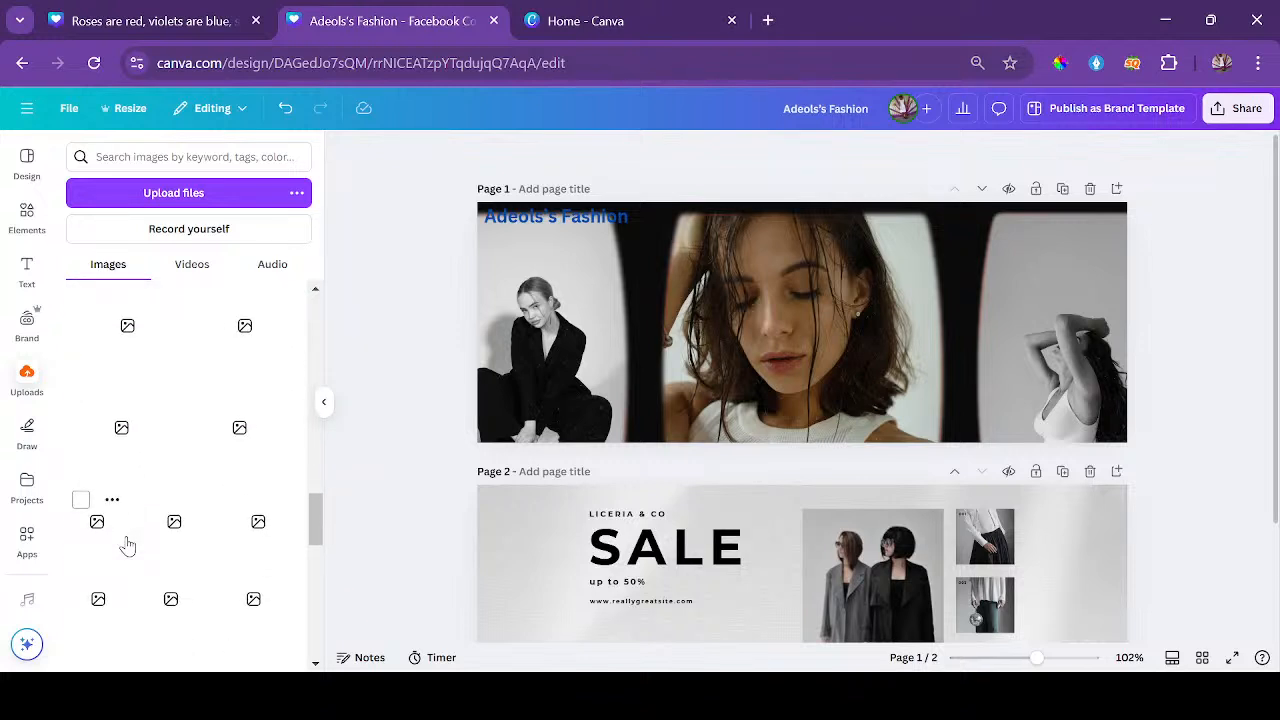
scroll(127, 545, down, 2)
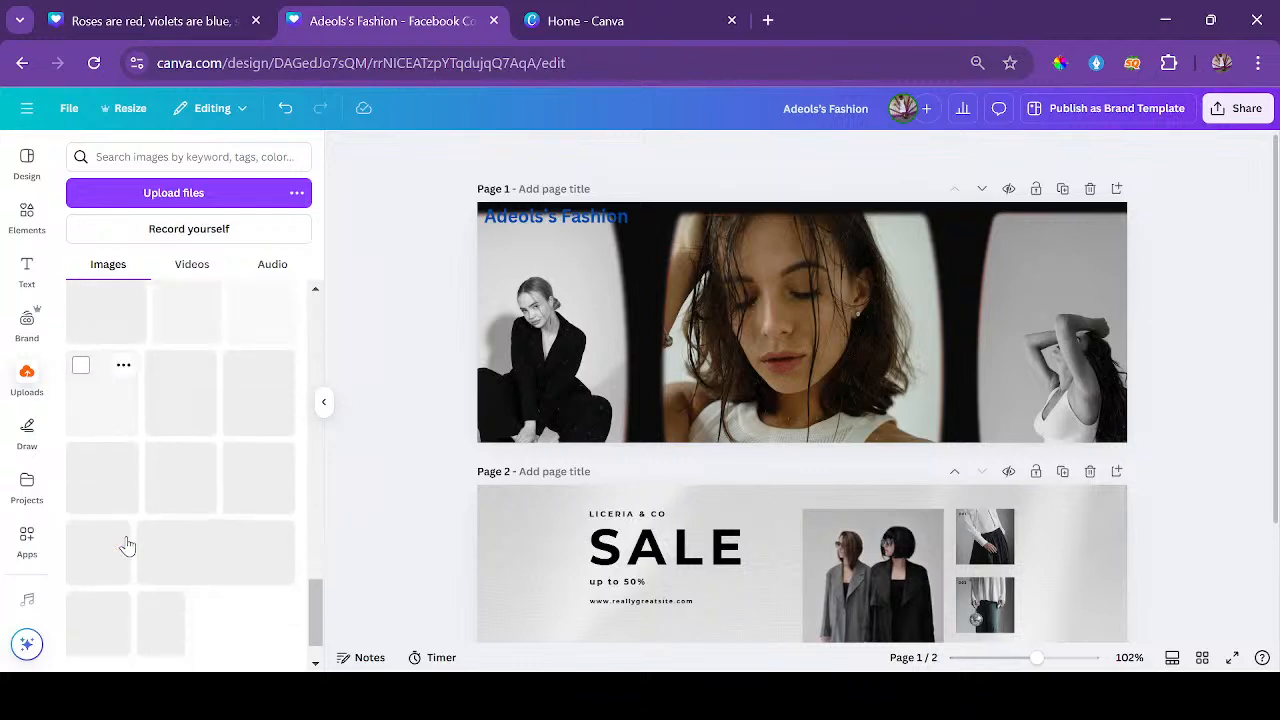
scroll(127, 544, down, 4)
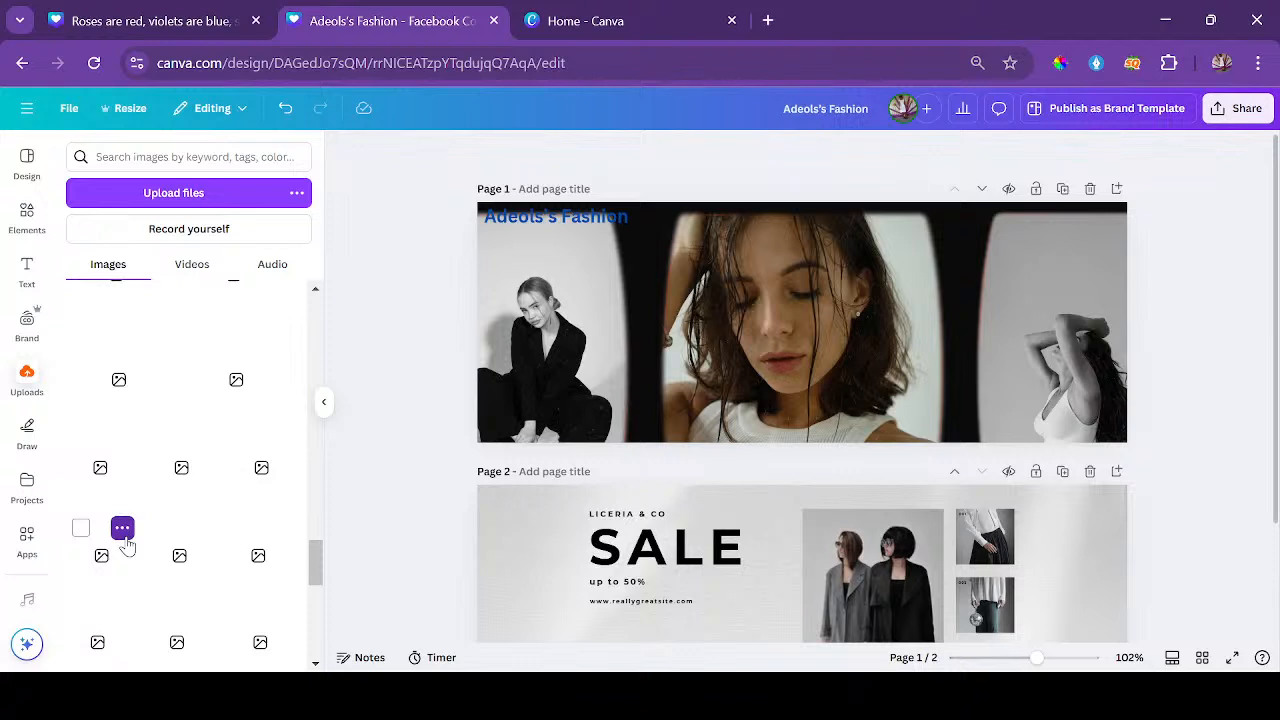
scroll(127, 544, down, 2)
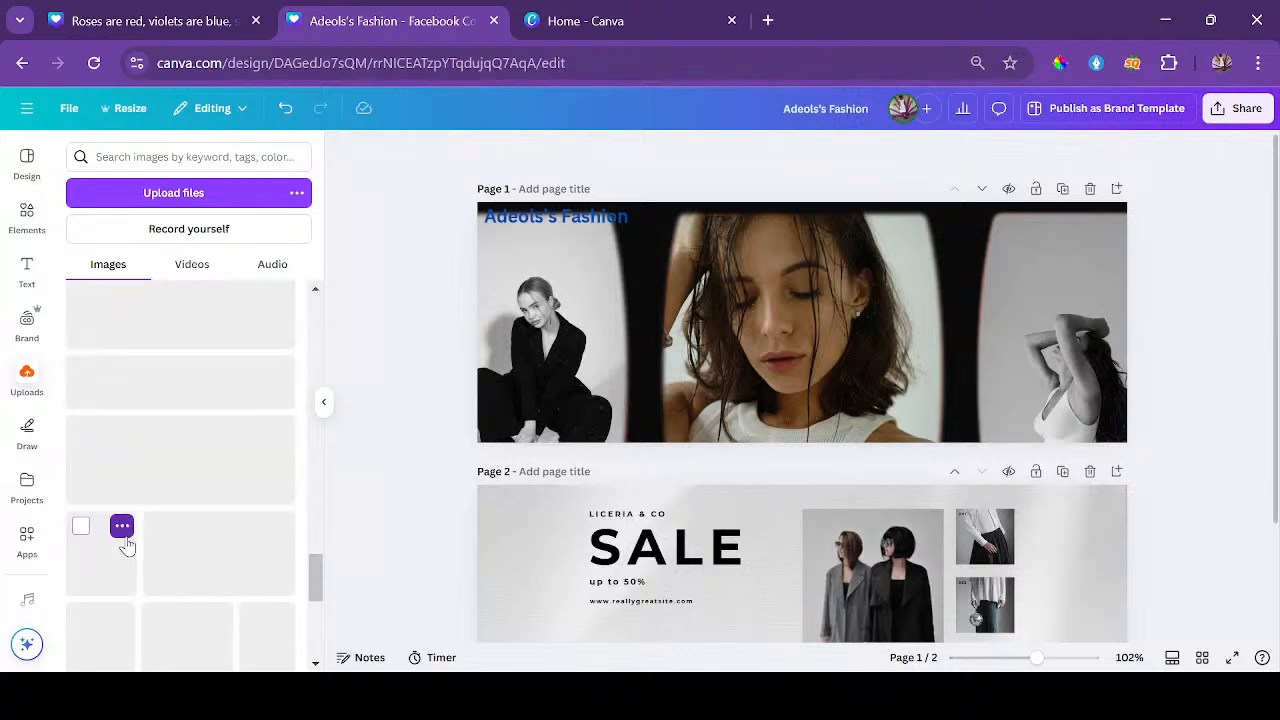
scroll(277, 505, up, 14)
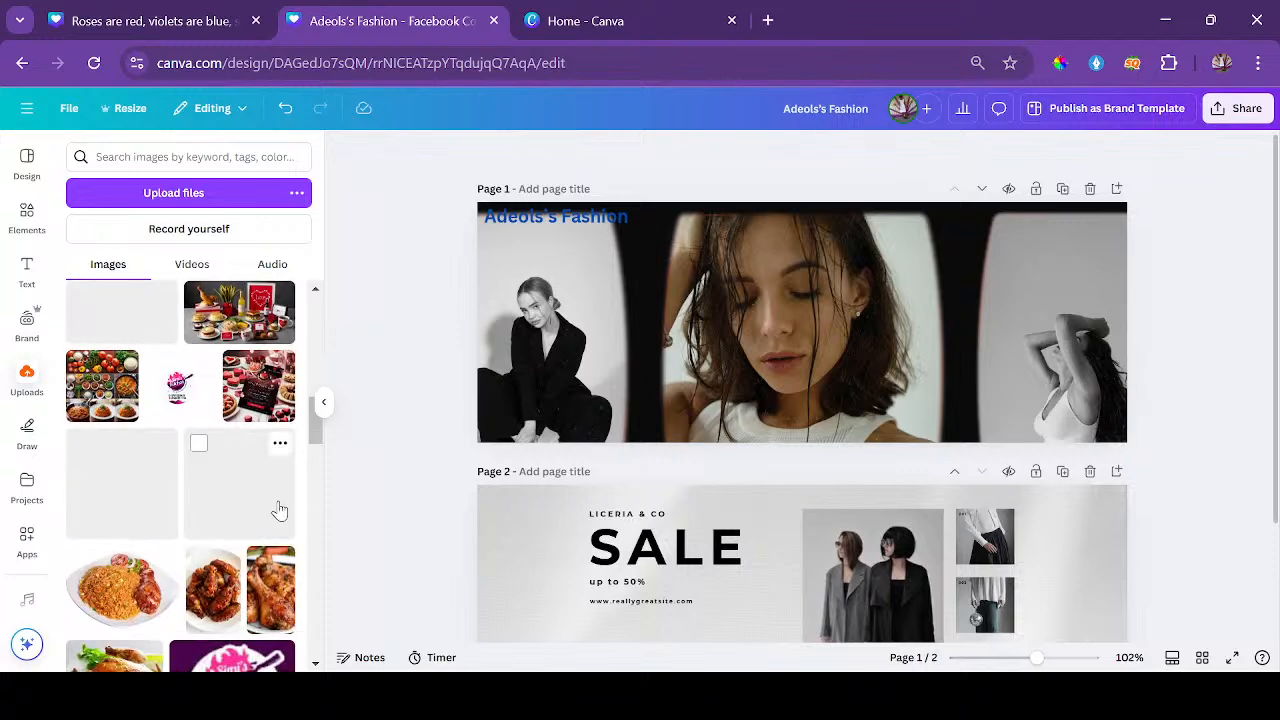
scroll(280, 511, down, 3)
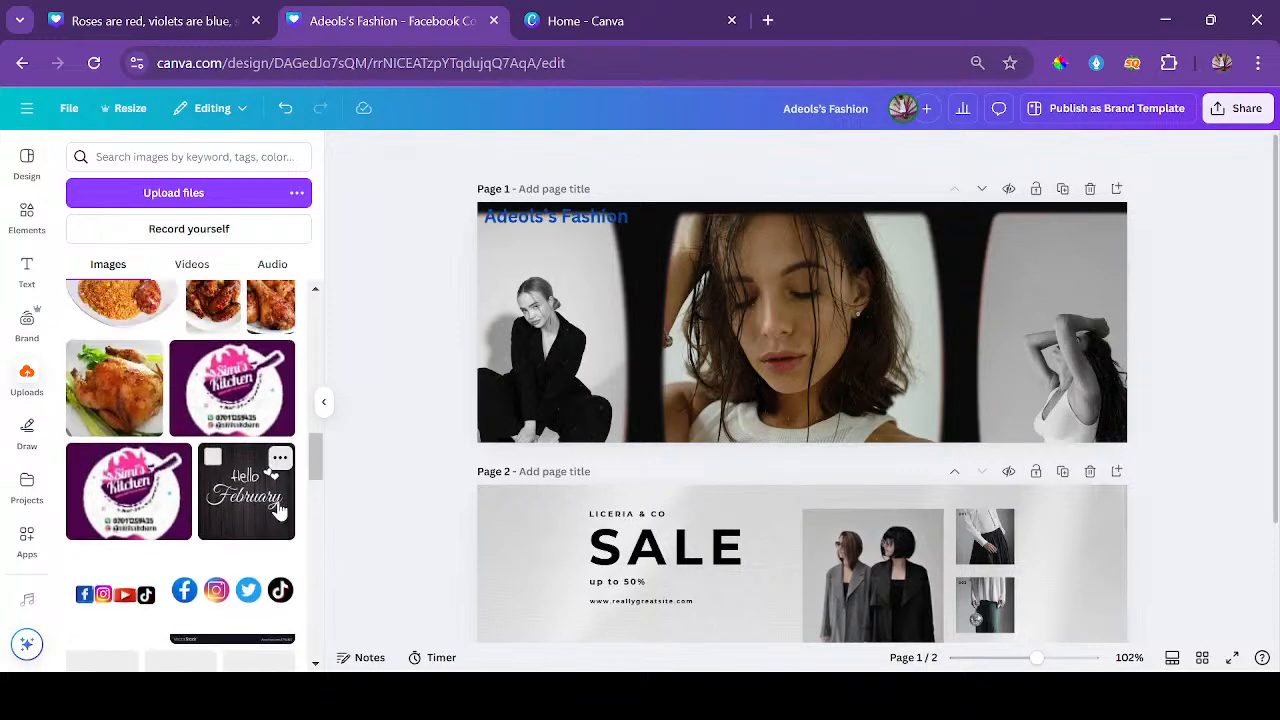
scroll(280, 511, down, 3)
scroll(280, 511, up, 12)
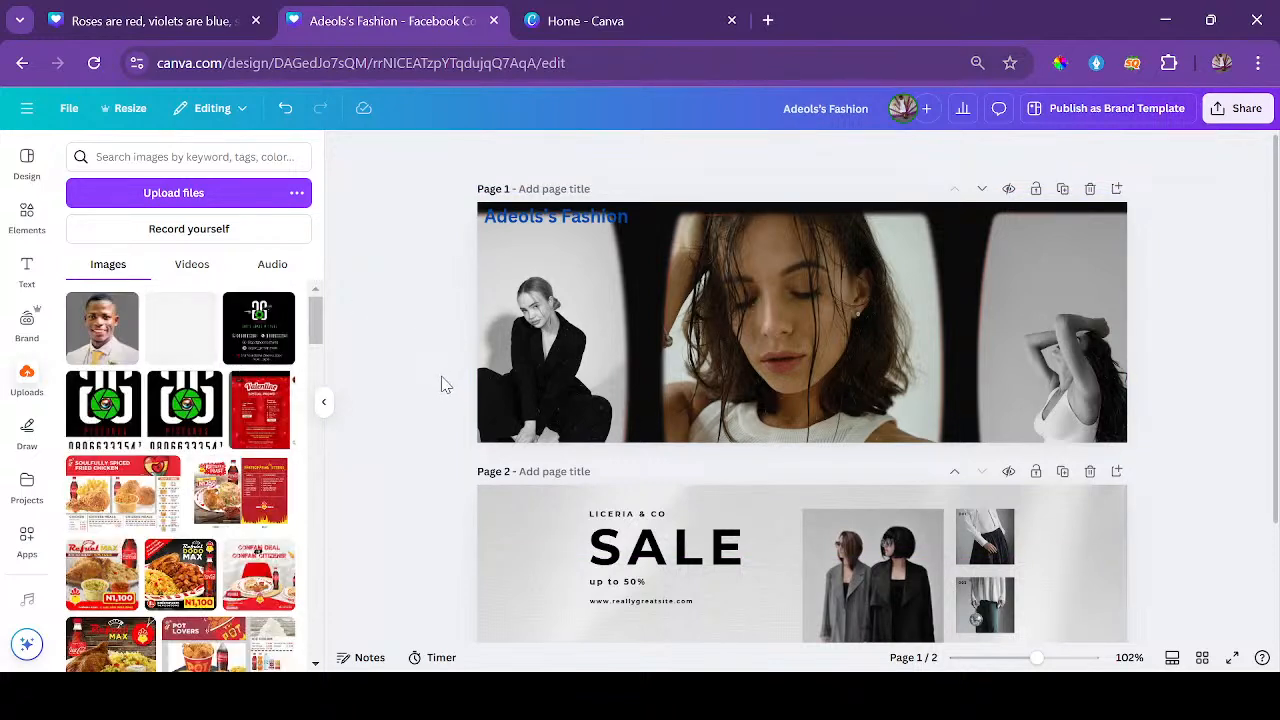
Replace all three photos in page 1's film-strip frame with the uploaded portrait of the man in the light suit.
drag(90, 345, 553, 362)
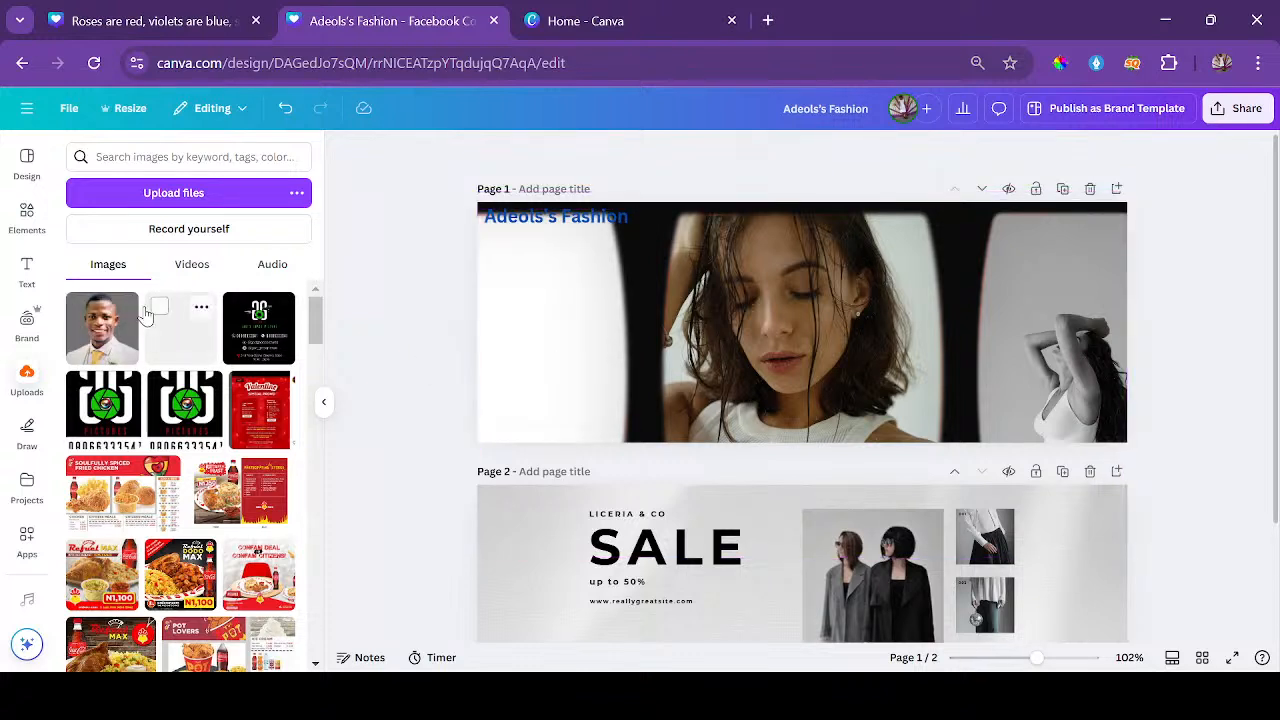
drag(90, 340, 752, 338)
drag(90, 345, 1015, 390)
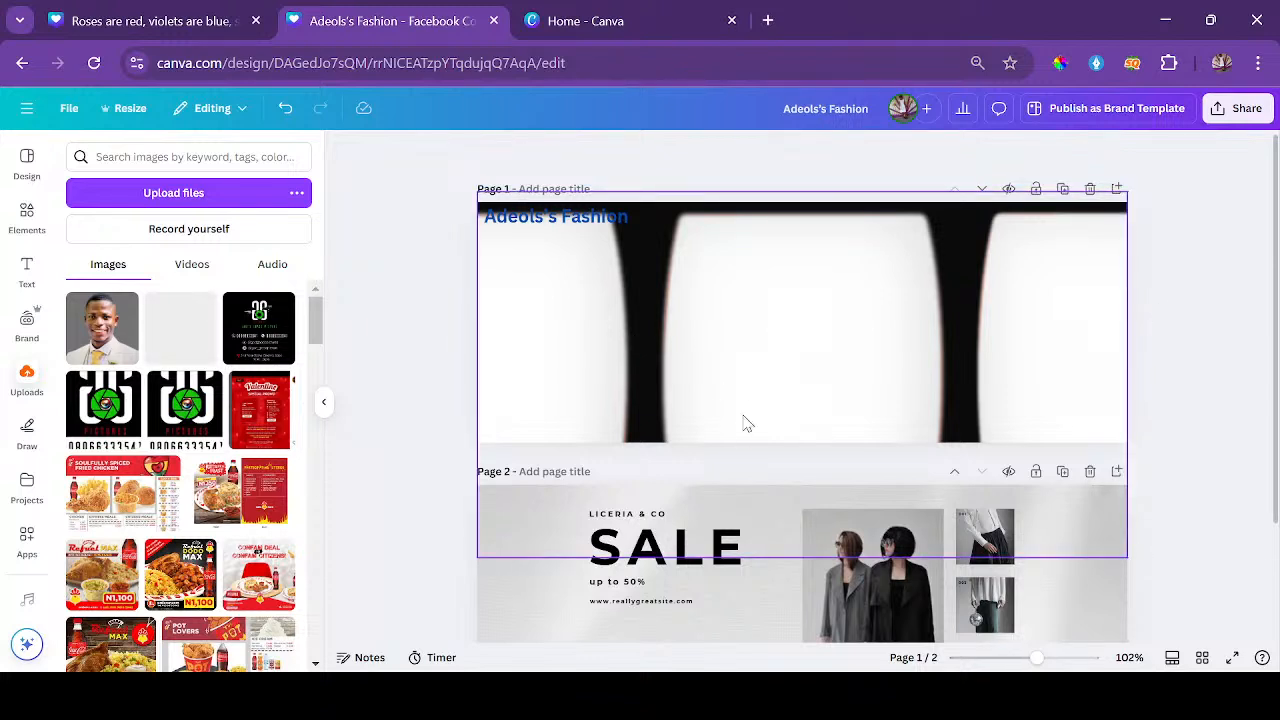
Replace the "LICERIA & CO" text above the SALE heading on page 2 with "ADEOLA'SFASHION".
scroll(729, 483, down, 3)
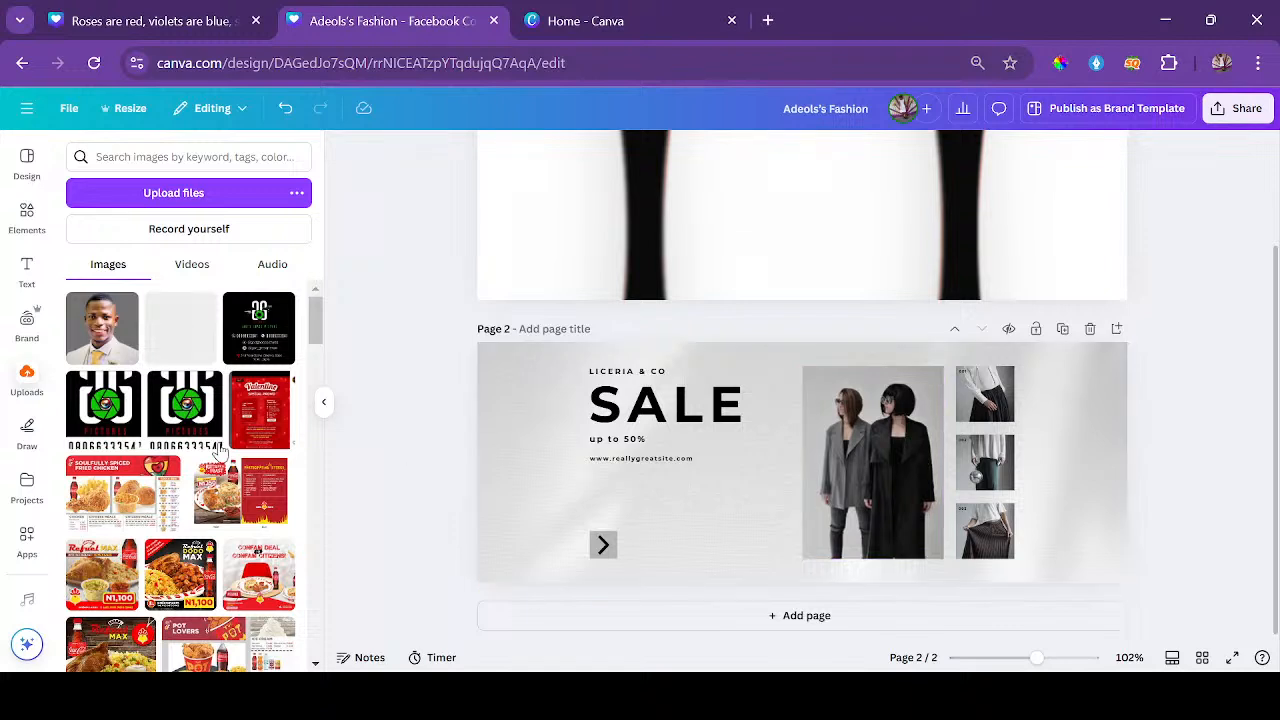
click(783, 453)
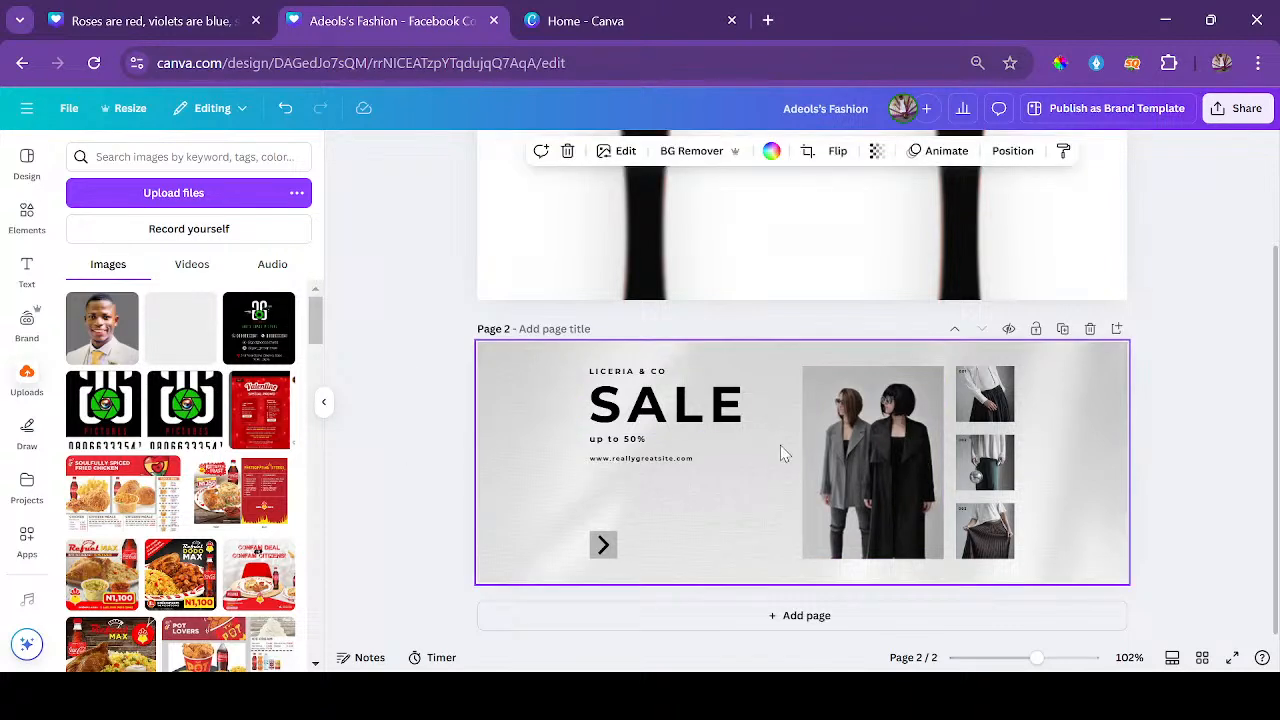
click(885, 440)
click(632, 378)
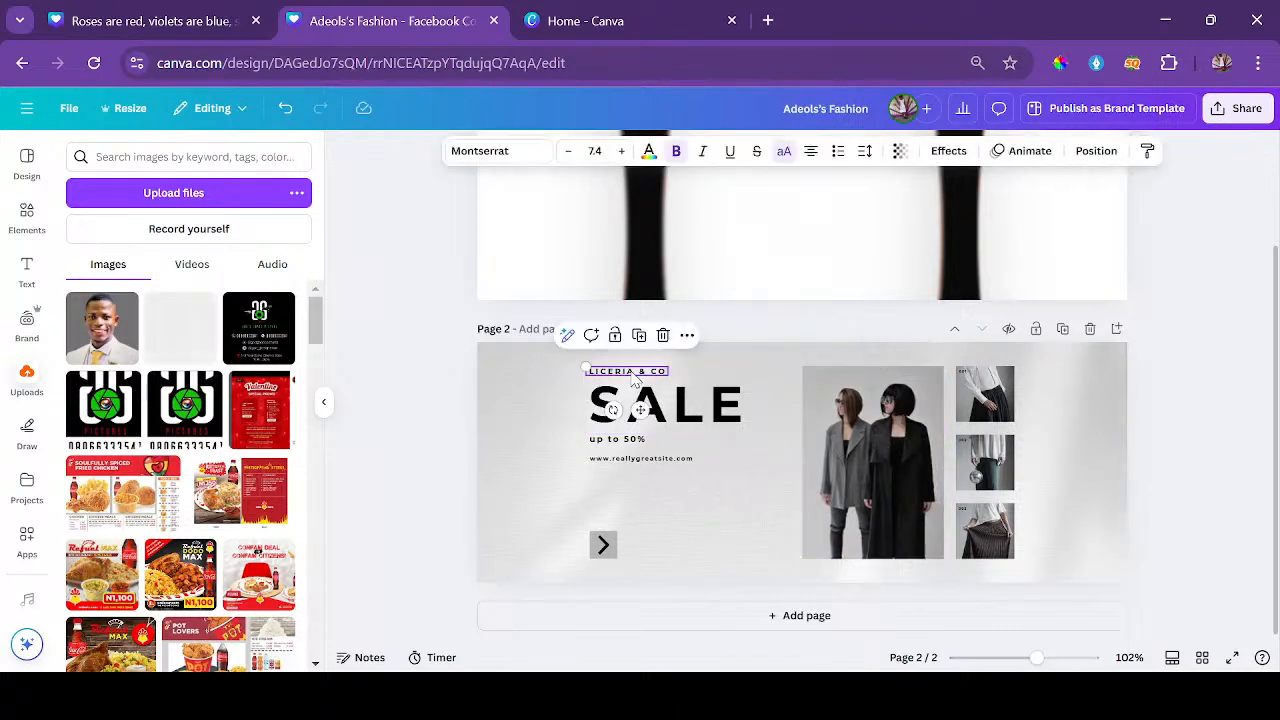
click(632, 374)
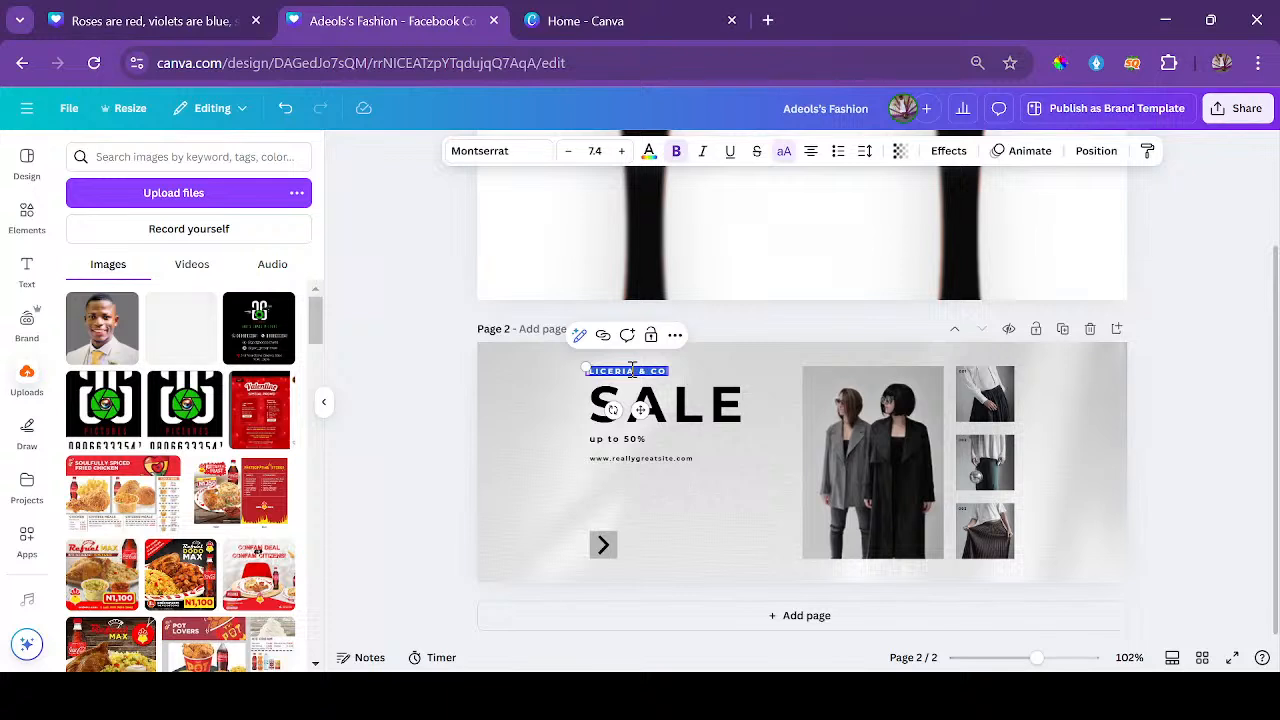
text(AA)
key(BackSpace)
key(BackSpace)
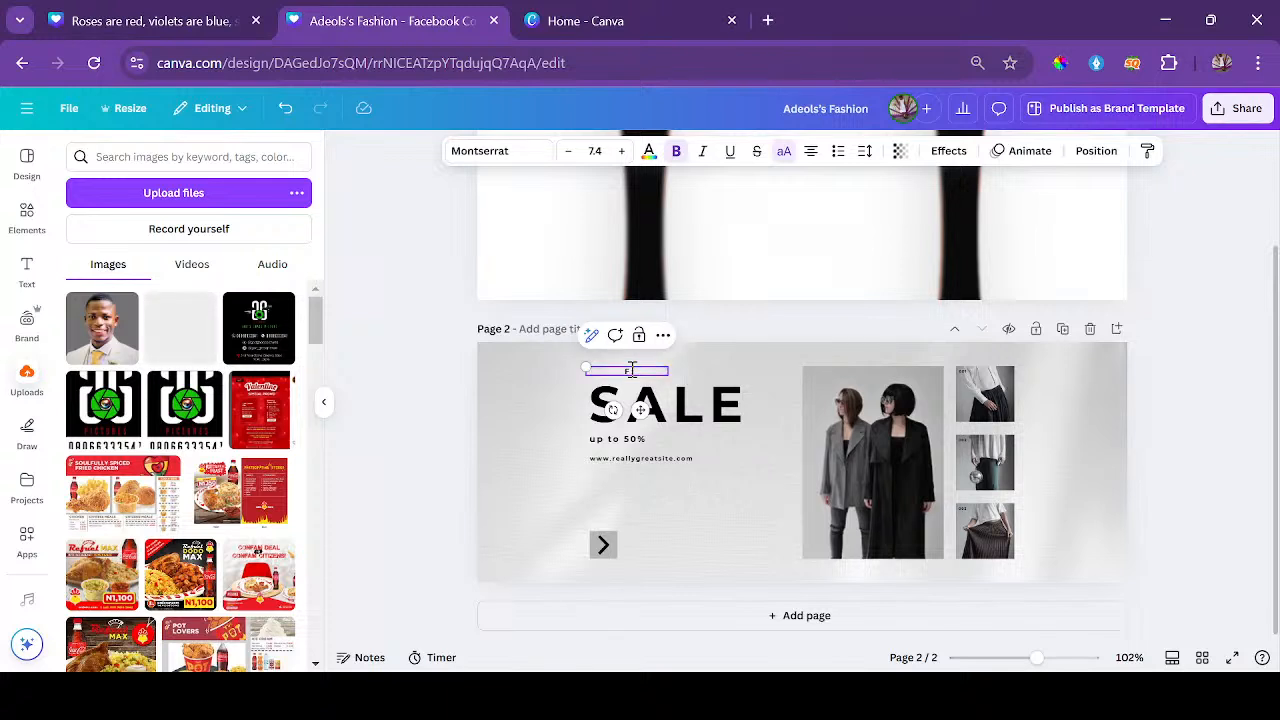
text(FASHION)
key(Home)
text(ADEOLA)
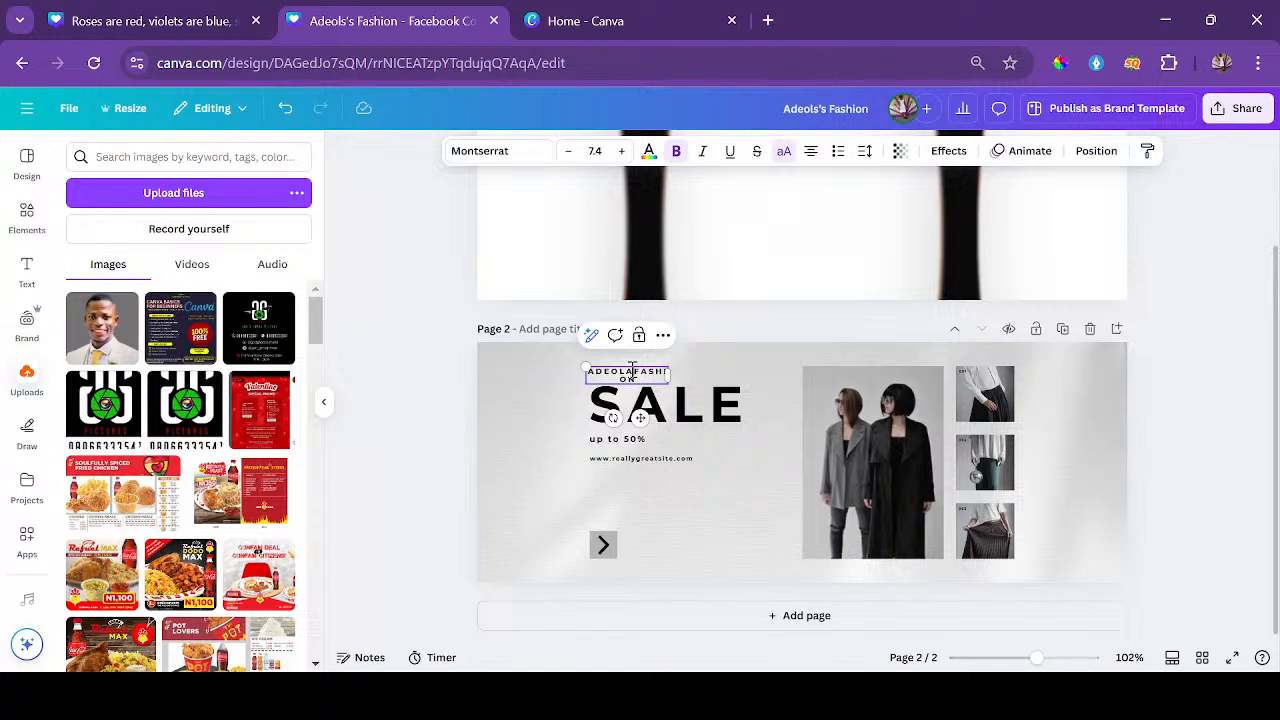
text( S)
Widen the "ADEOLA'SFASHION" text box to about 150 so that the name fits on one line.
drag(674, 375, 700, 377)
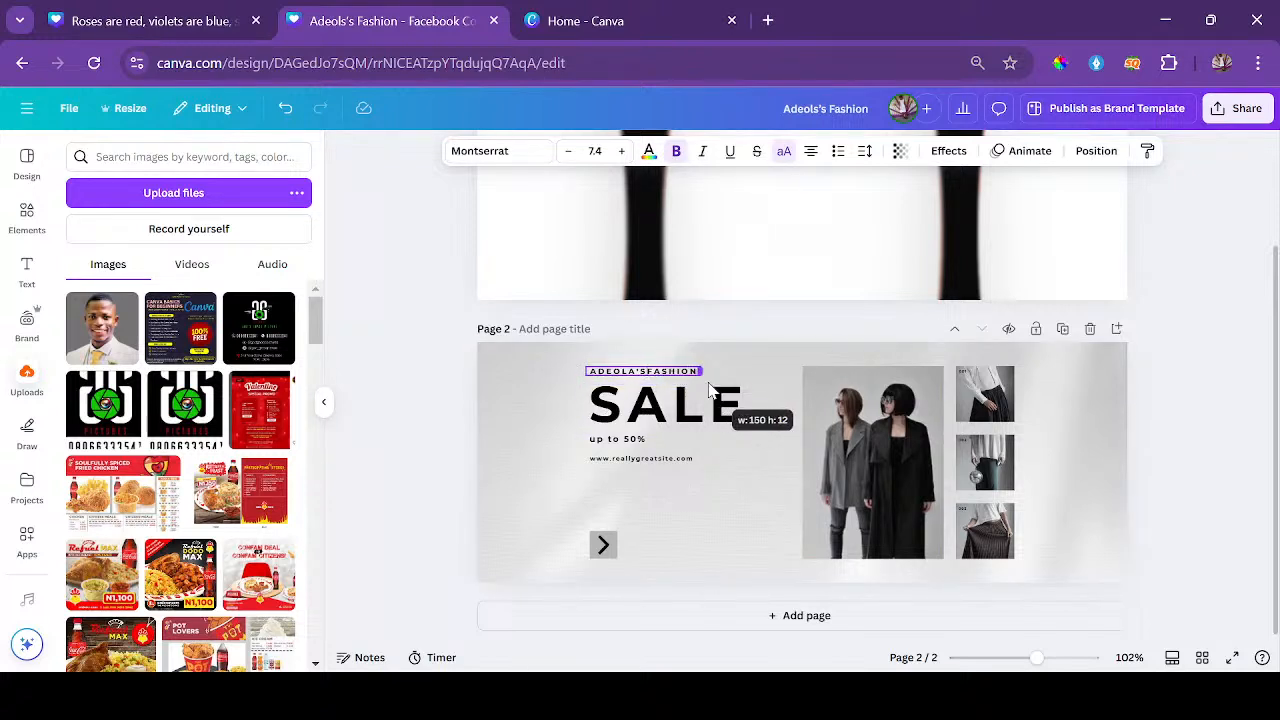
click(1243, 392)
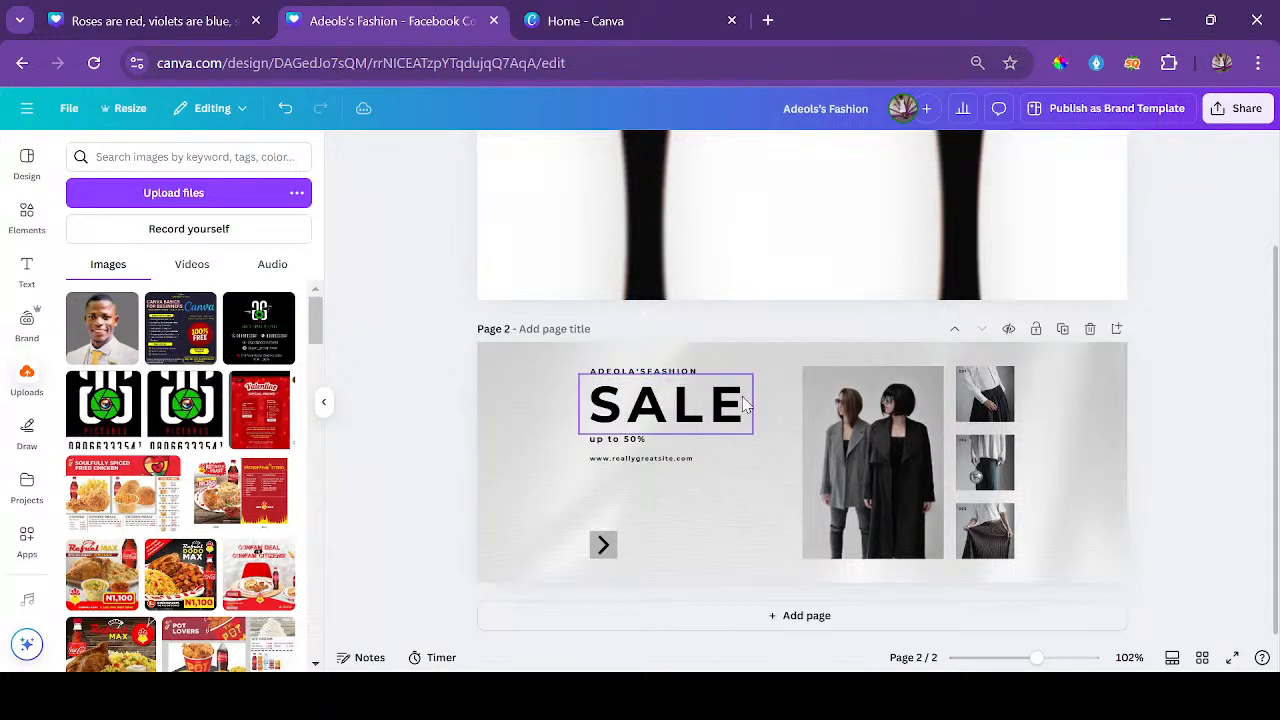
click(670, 375)
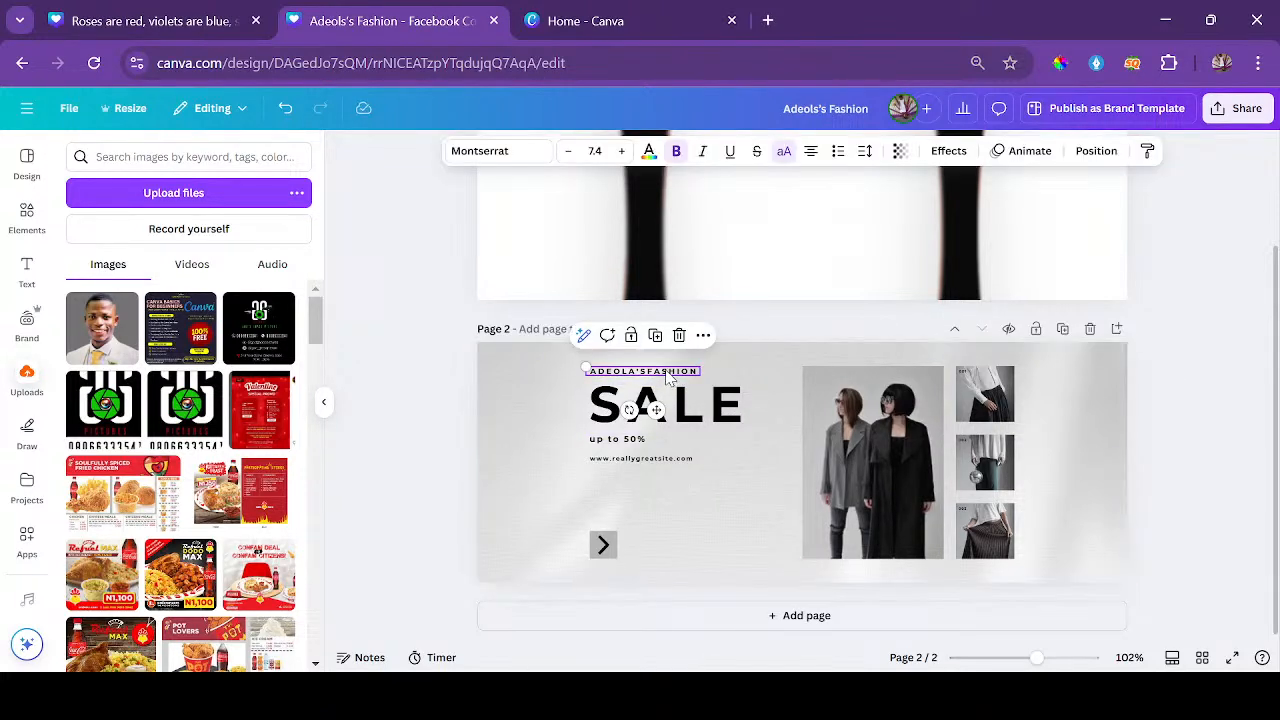
Replace the website text under "up to 50%" on page 2 with "adeola.com".
click(679, 462)
double_click(683, 458)
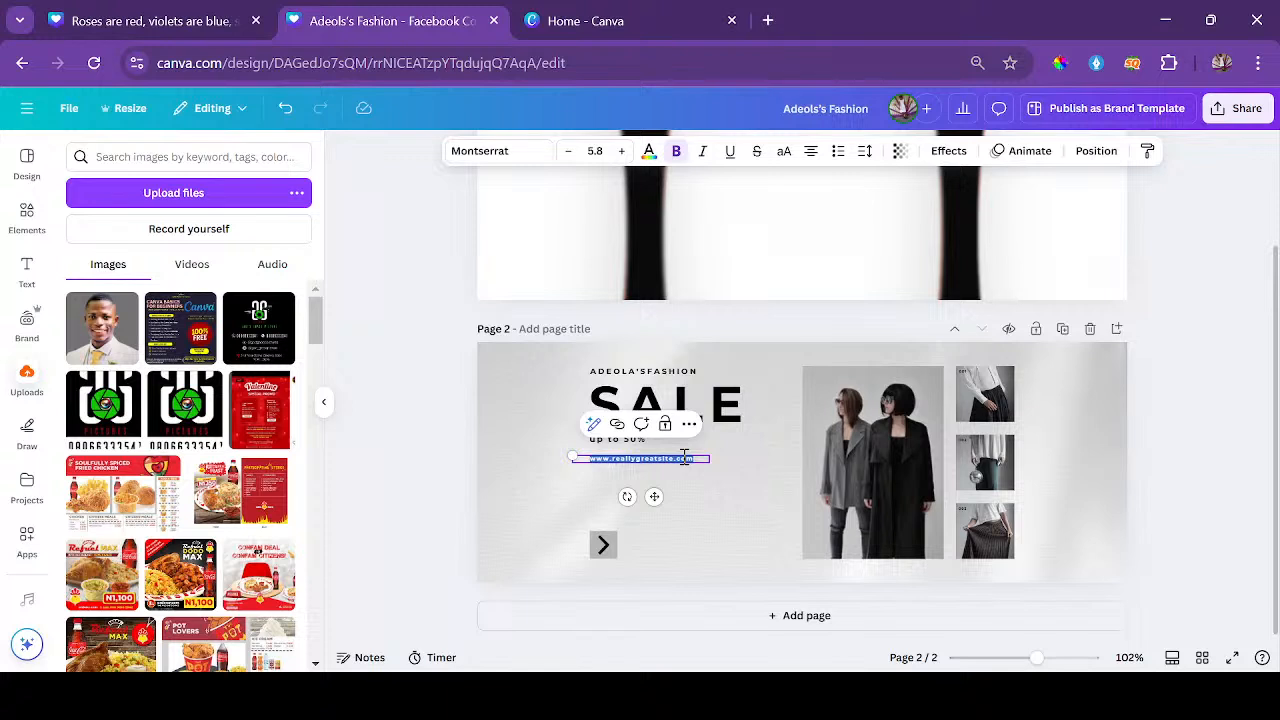
text(adeola)
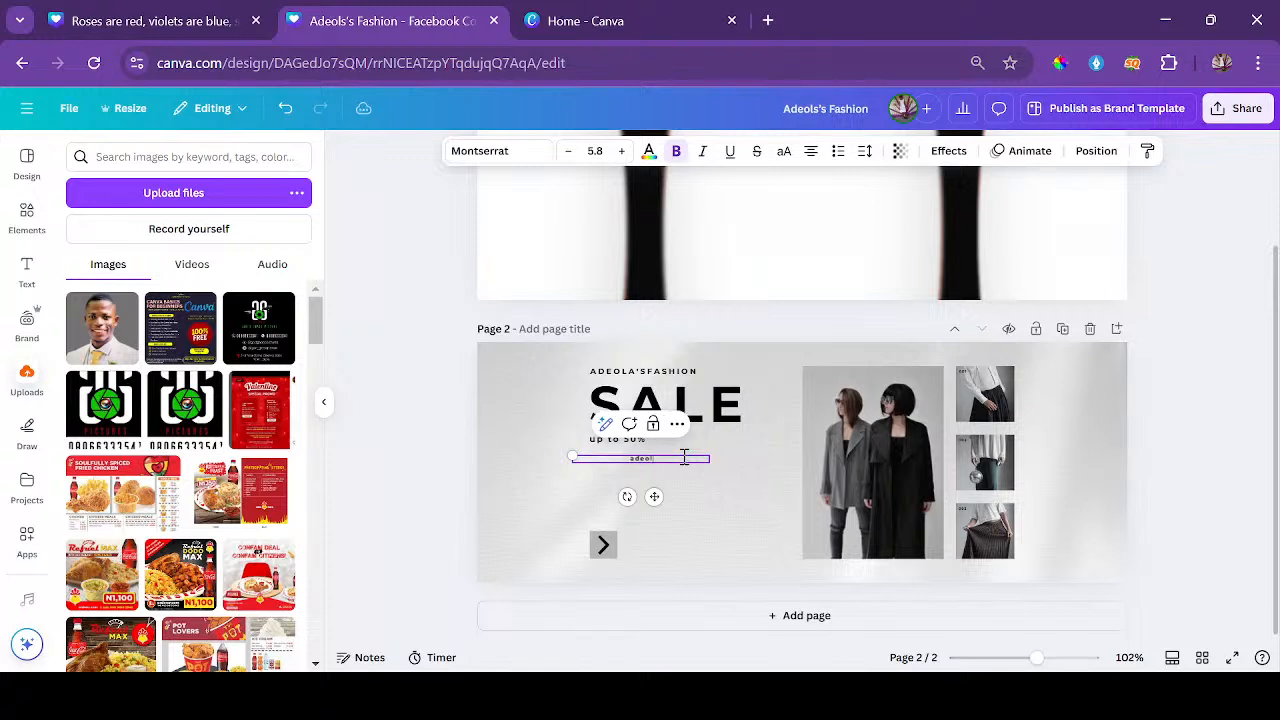
text( .com)
click(1120, 376)
Swap page 2's large photo of two women for copies of the uploaded portrait of the man in the light suit, overlapping the small photos.
click(908, 456)
scroll(871, 400, up, 3)
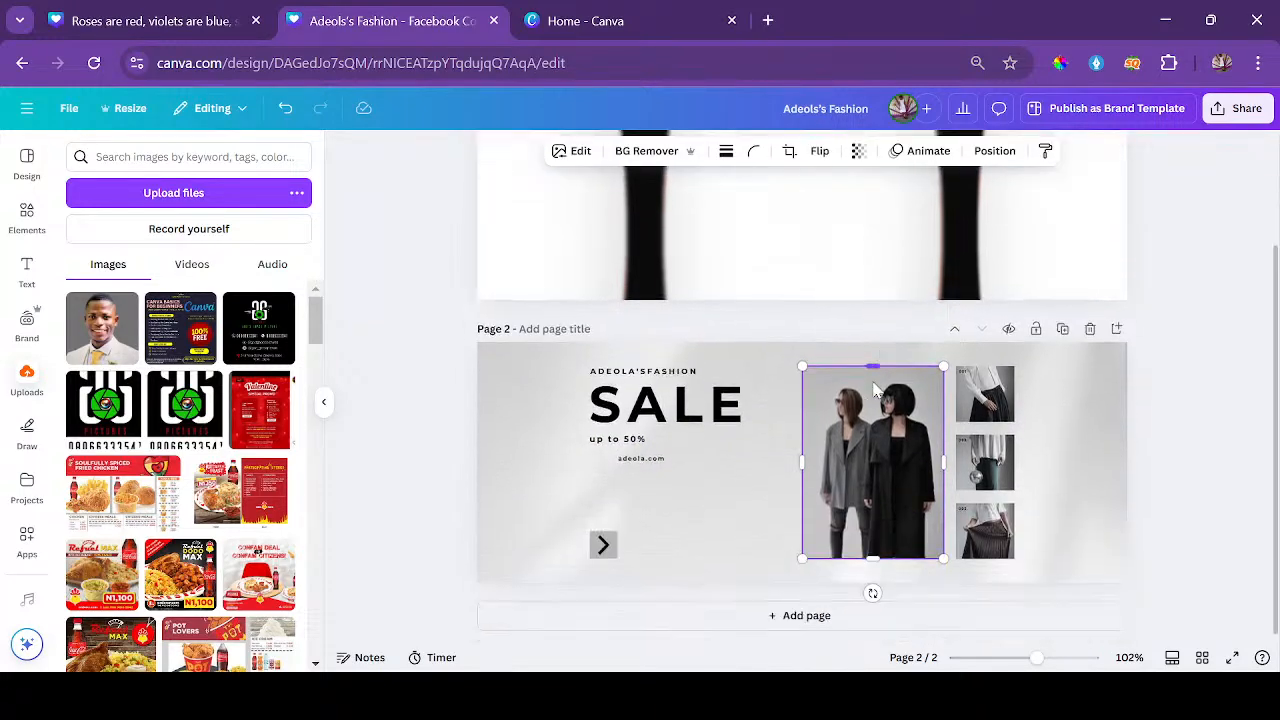
scroll(778, 335, down, 3)
drag(120, 308, 841, 450)
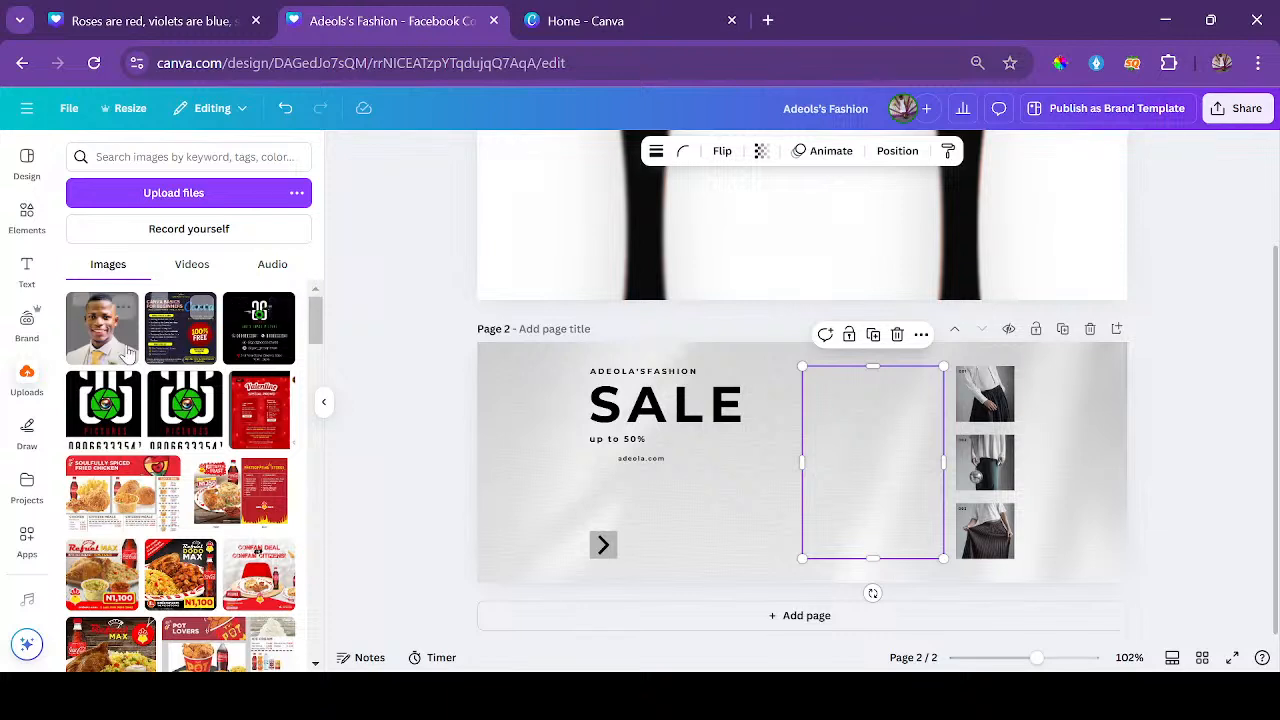
key(ctrl+z)
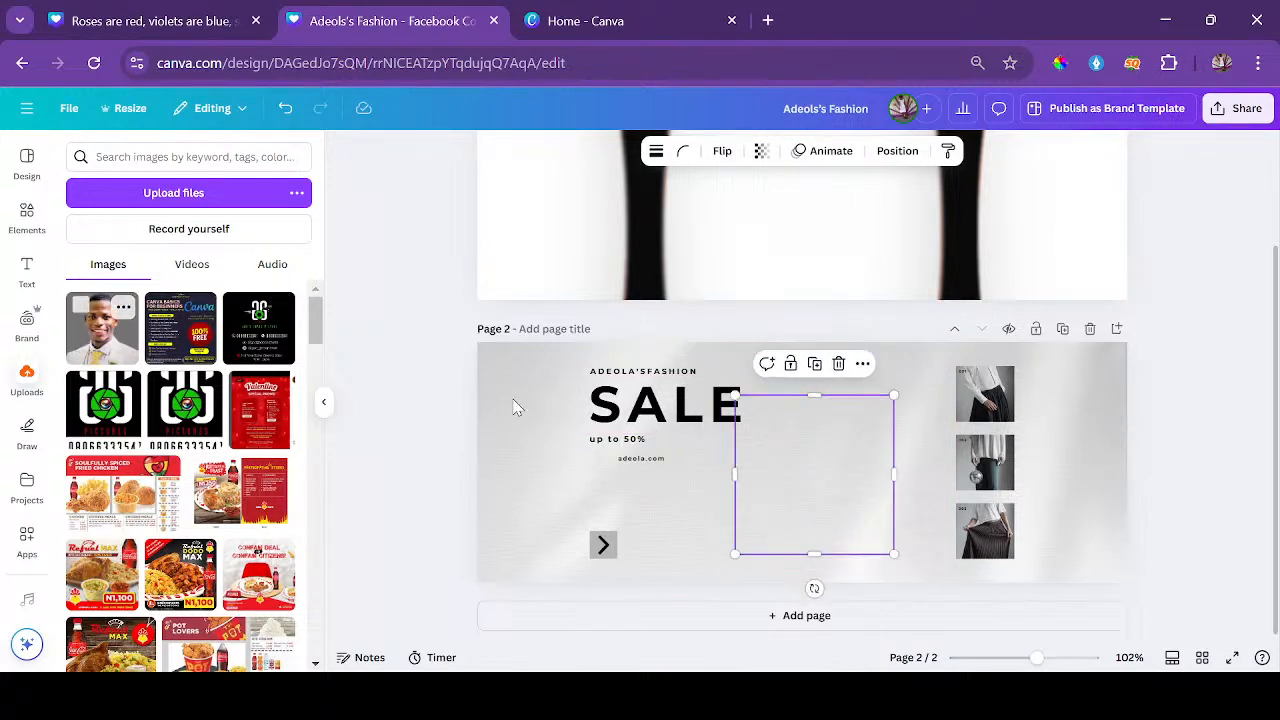
drag(839, 453, 1010, 416)
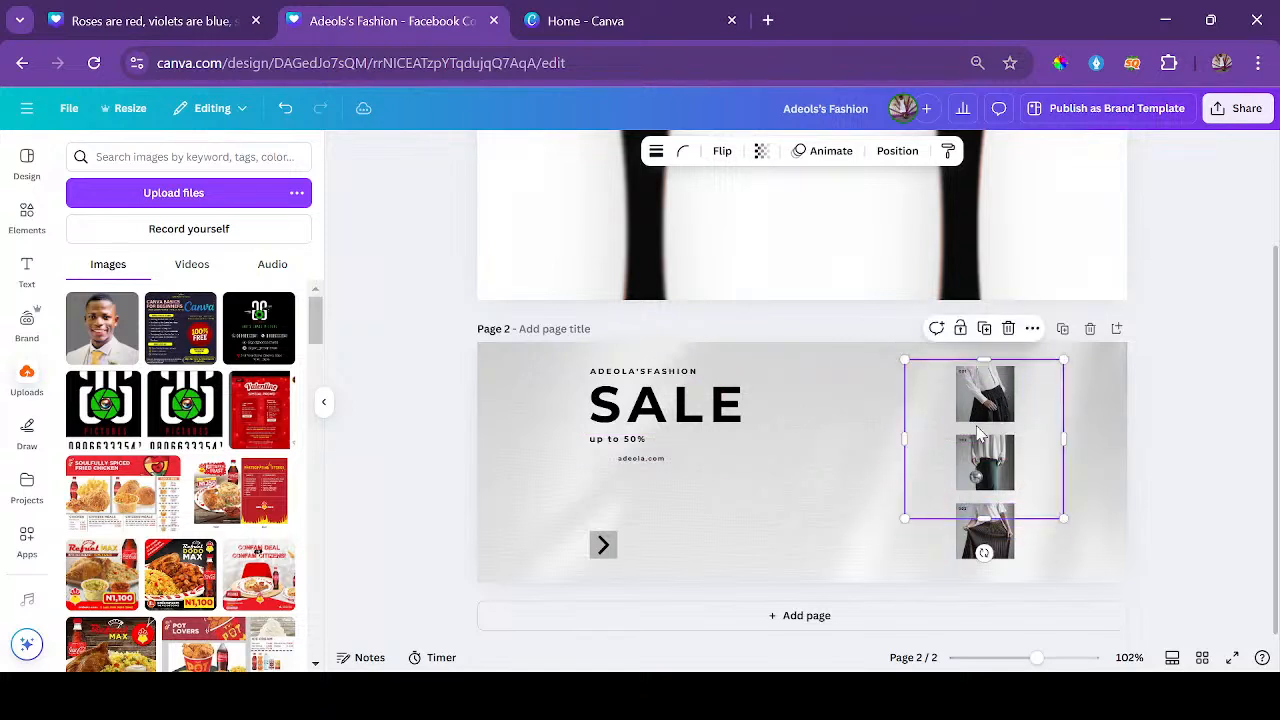
scroll(829, 386, up, 3)
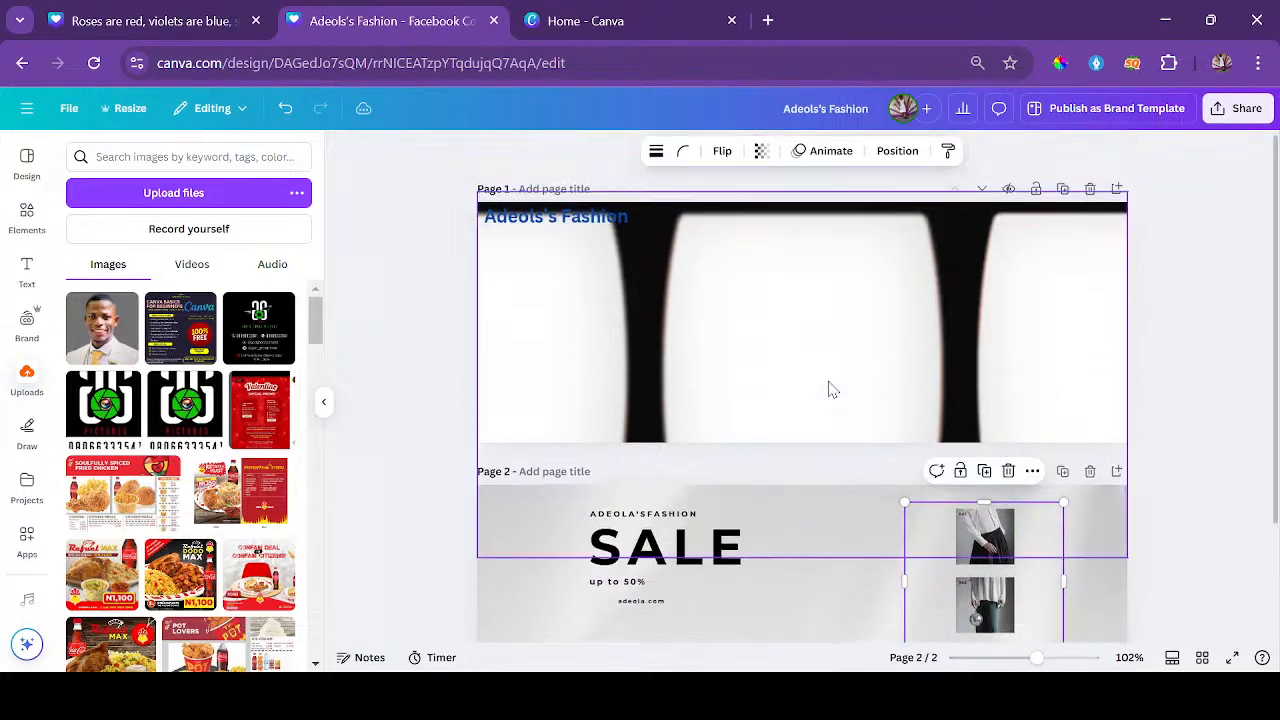
Reload the design and look over both cover pages.
click(94, 62)
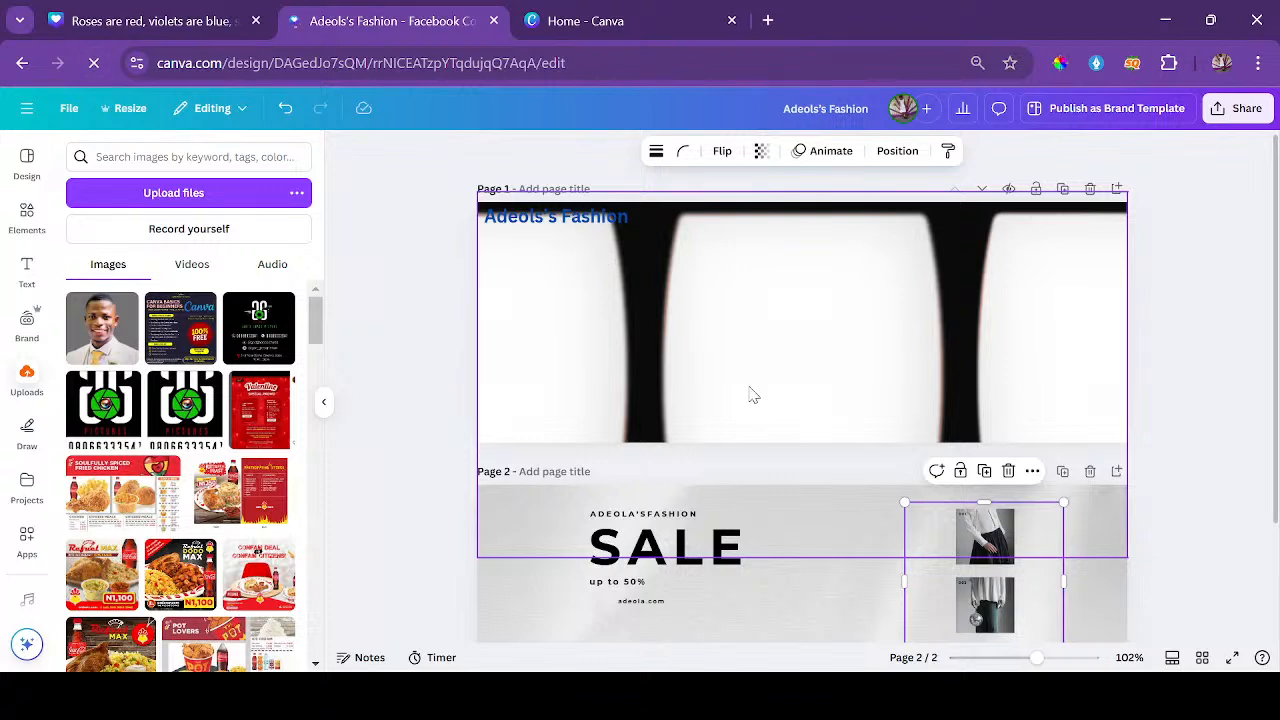
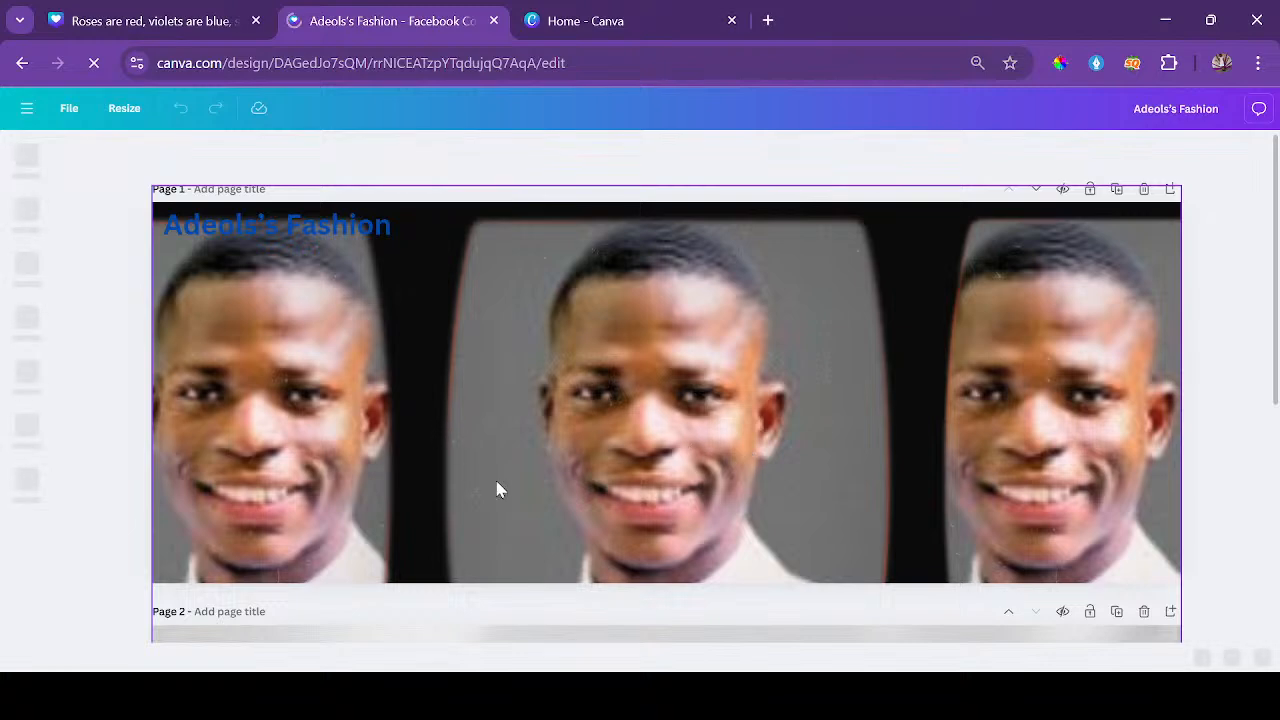
scroll(569, 405, down, 4)
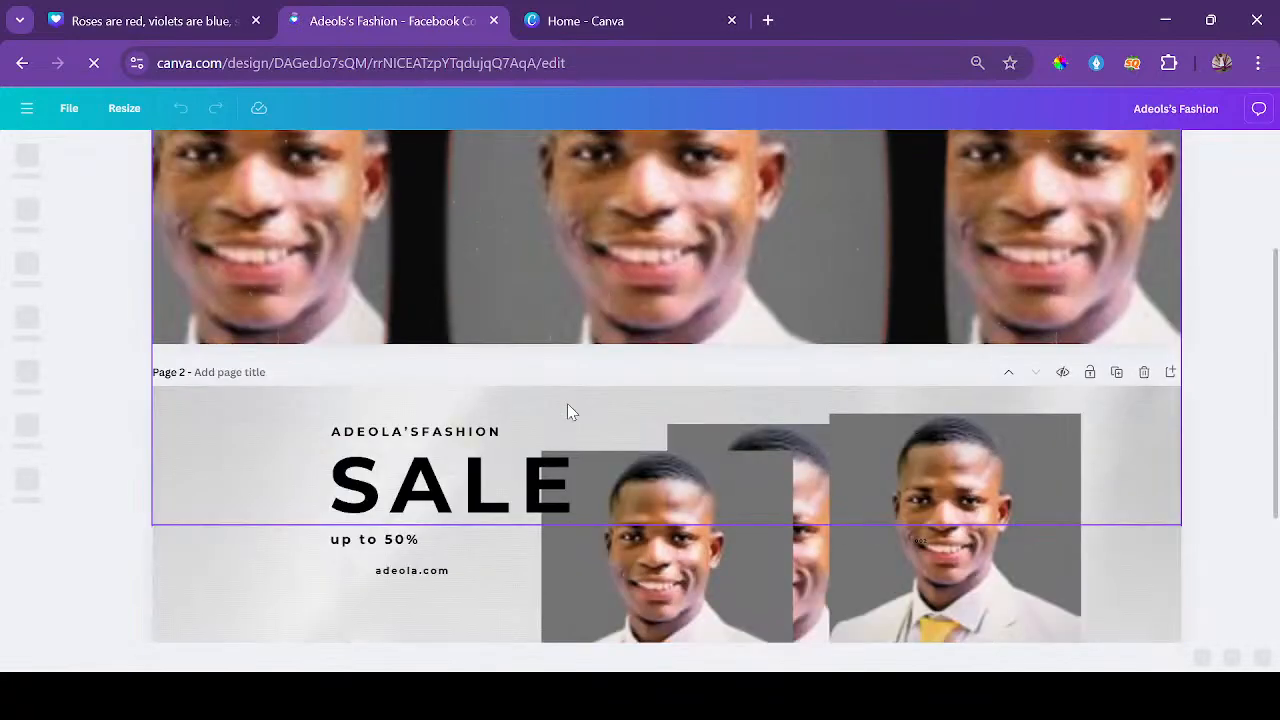
scroll(567, 405, up, 3)
scroll(567, 407, down, 3)
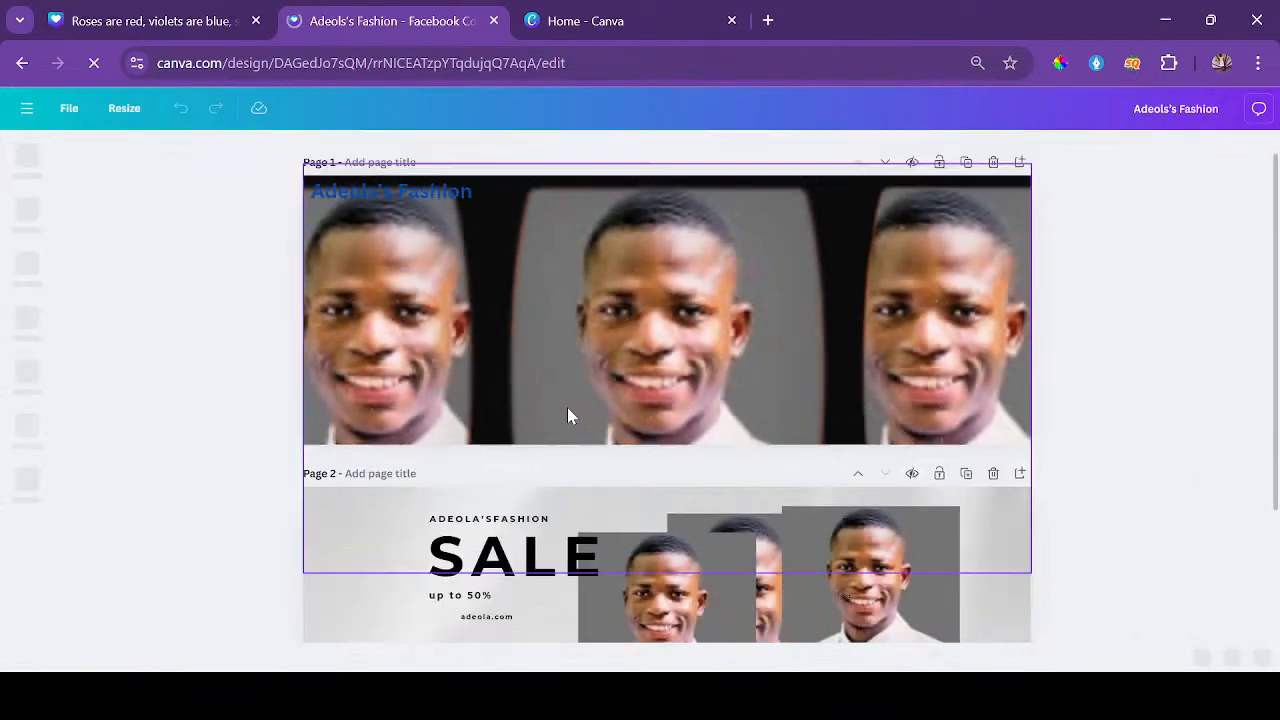
Scale down the film-strip frame on page 1 from its corner until it roughly matches the page height.
click(443, 327)
click(1090, 400)
click(852, 384)
drag(971, 534, 900, 251)
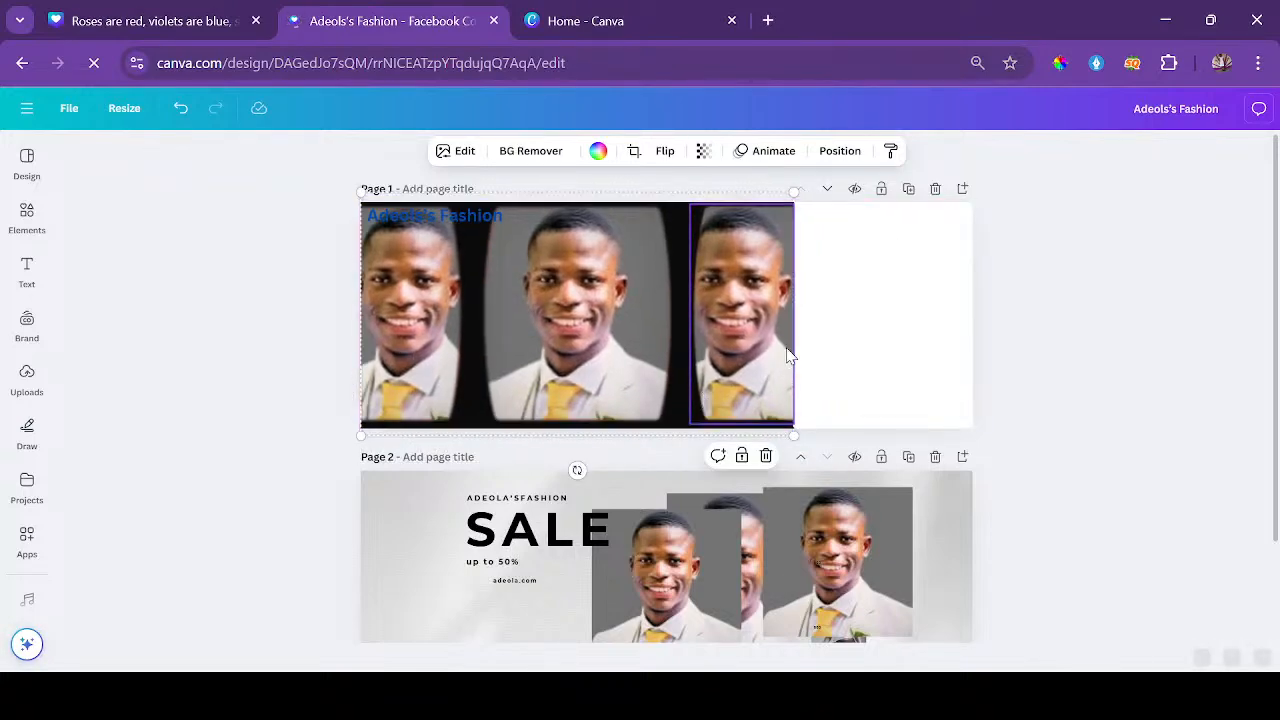
right_click(603, 311)
click(670, 262)
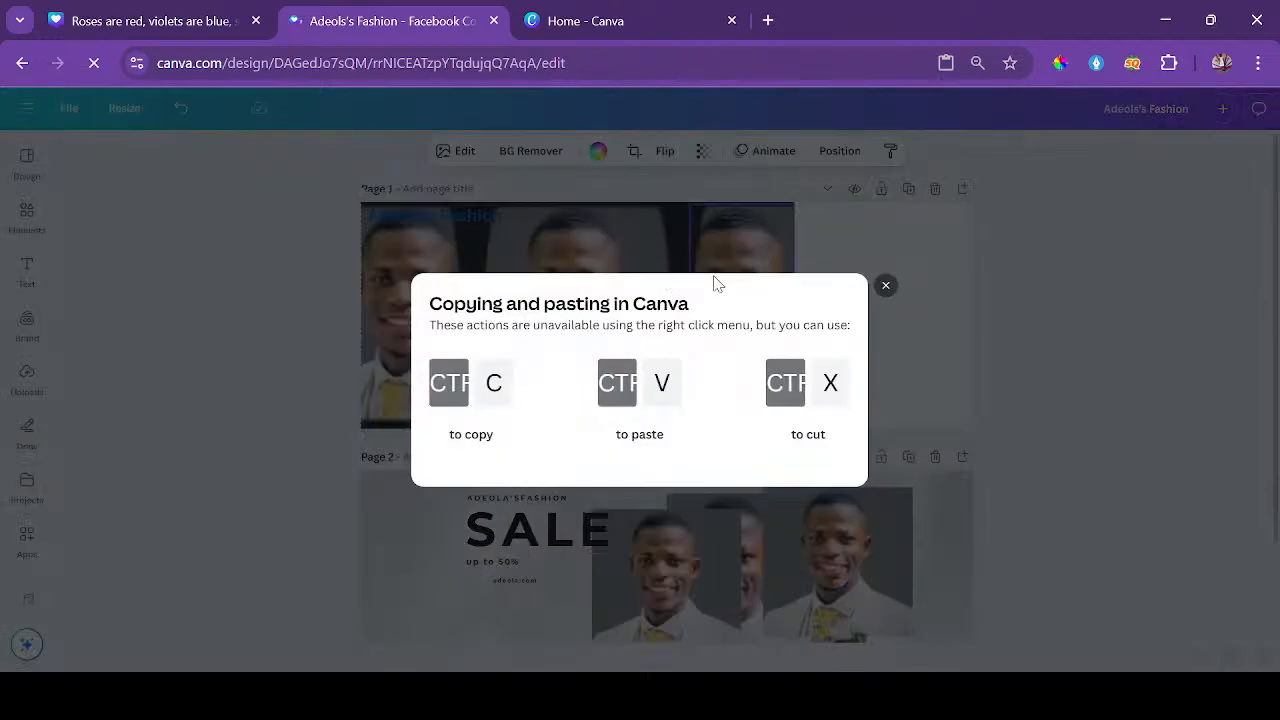
click(885, 289)
Duplicate the film-strip frame and place the copy at the right end of page 1, running past the page edge.
right_click(667, 304)
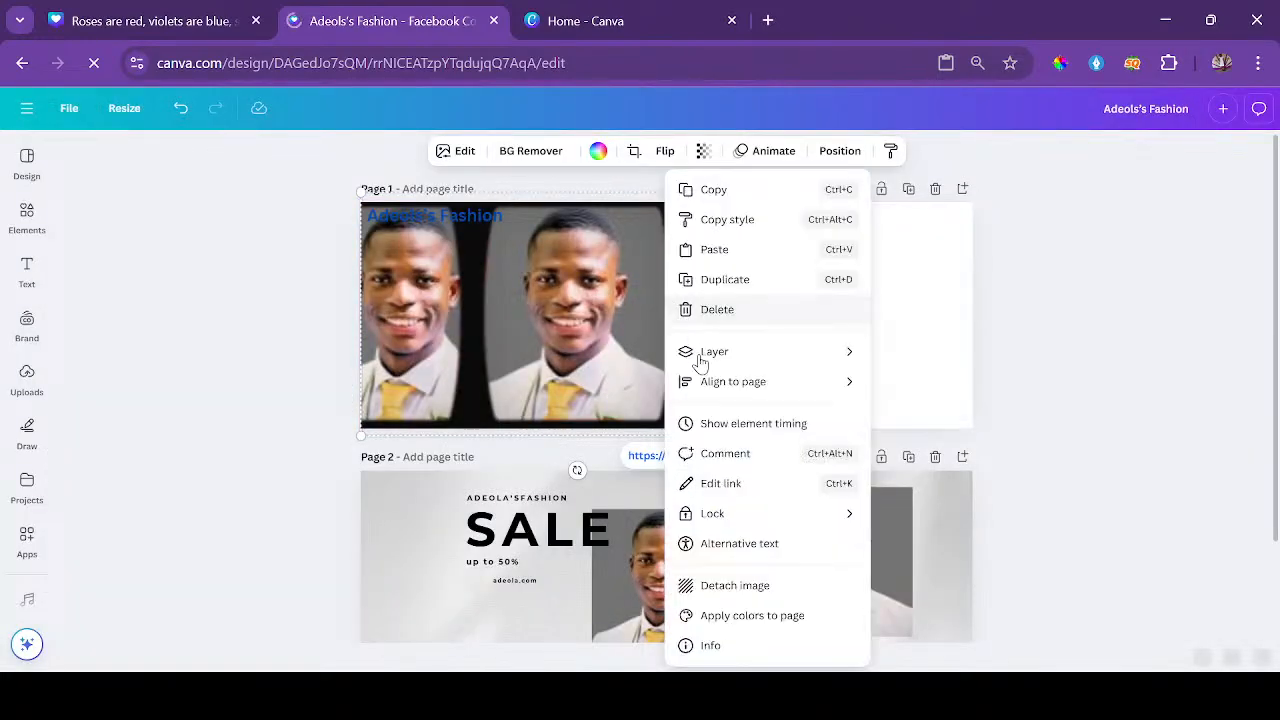
click(731, 280)
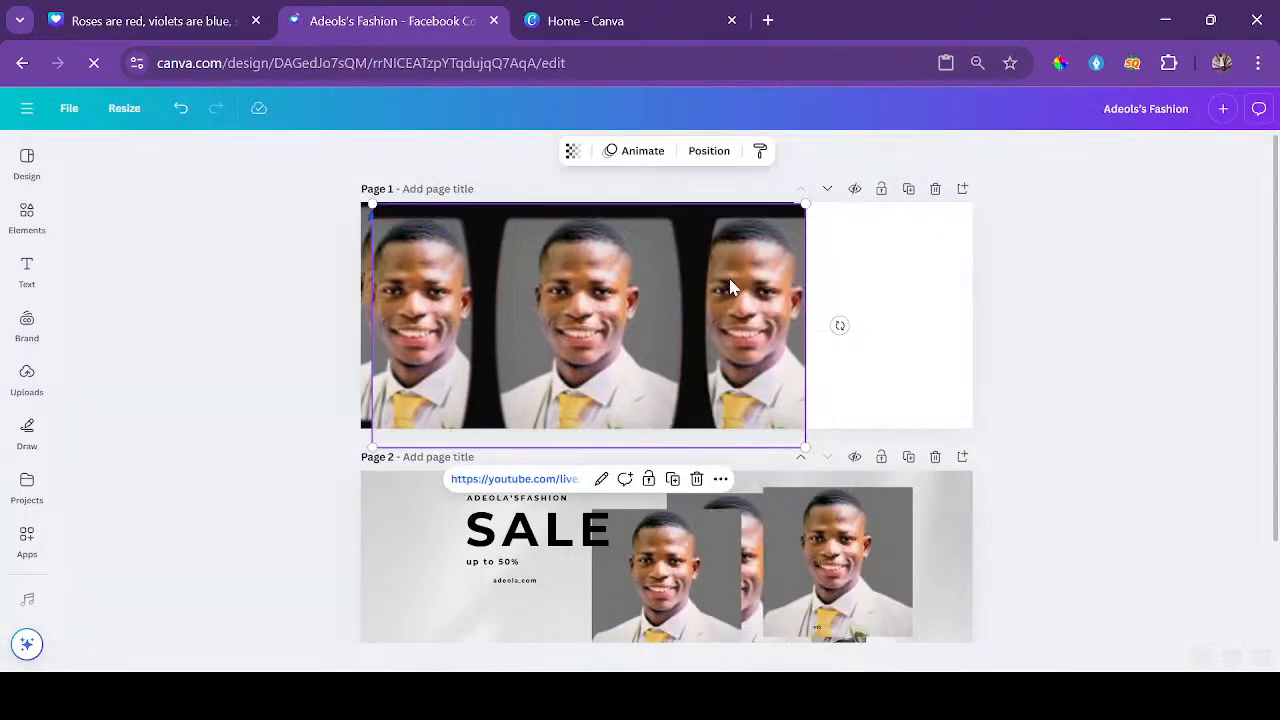
drag(731, 286, 1150, 366)
Set the background of page 1 to the dark blue from the document colors.
click(797, 360)
click(835, 363)
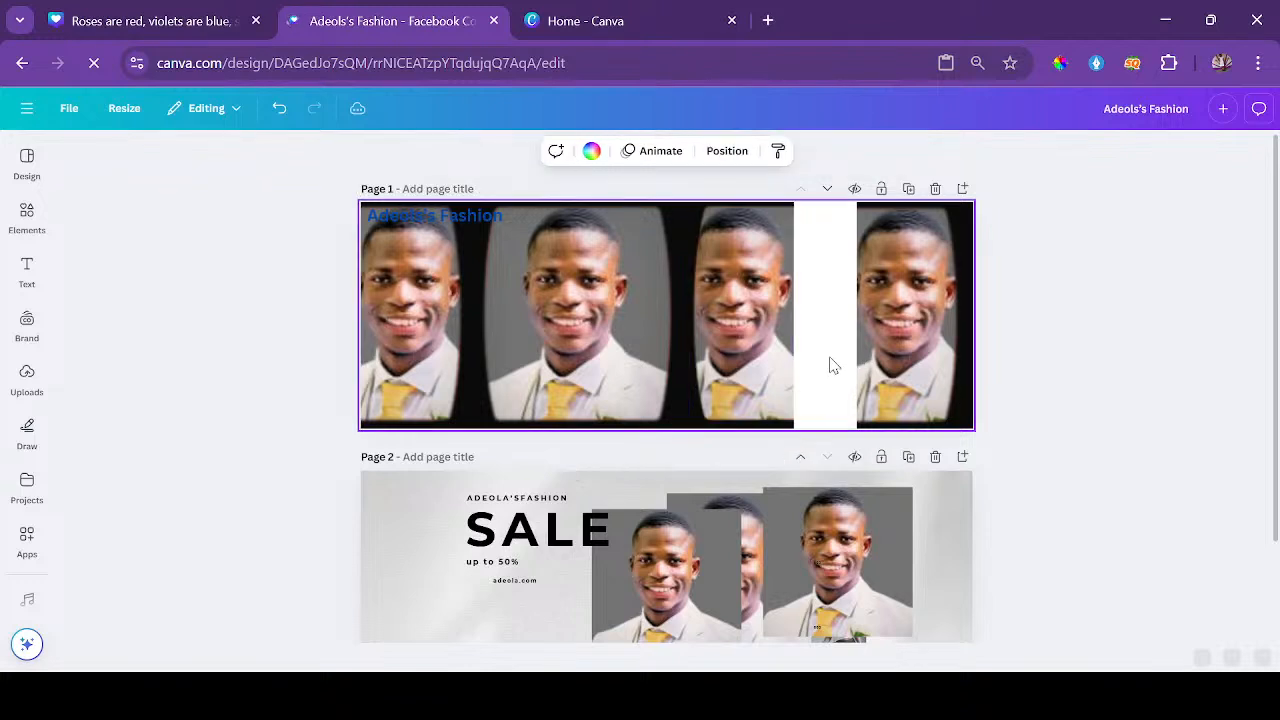
click(592, 152)
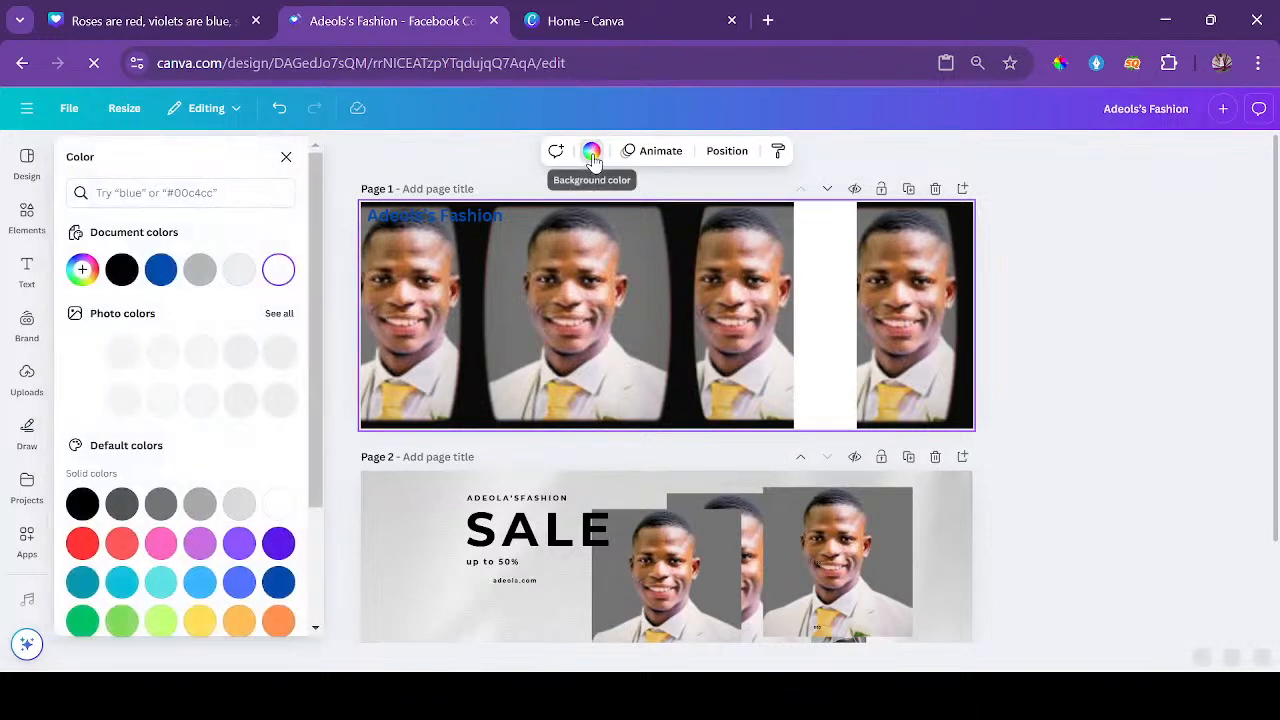
click(160, 269)
click(1224, 266)
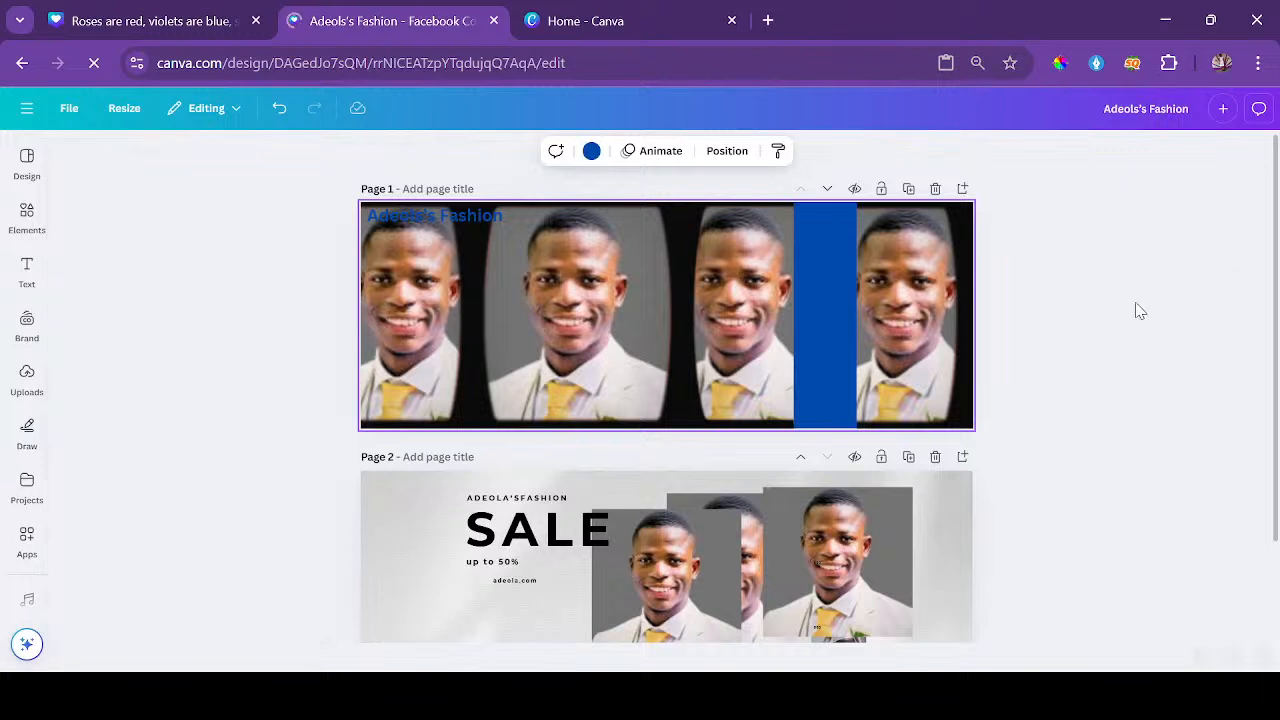
click(640, 337)
right_click(612, 331)
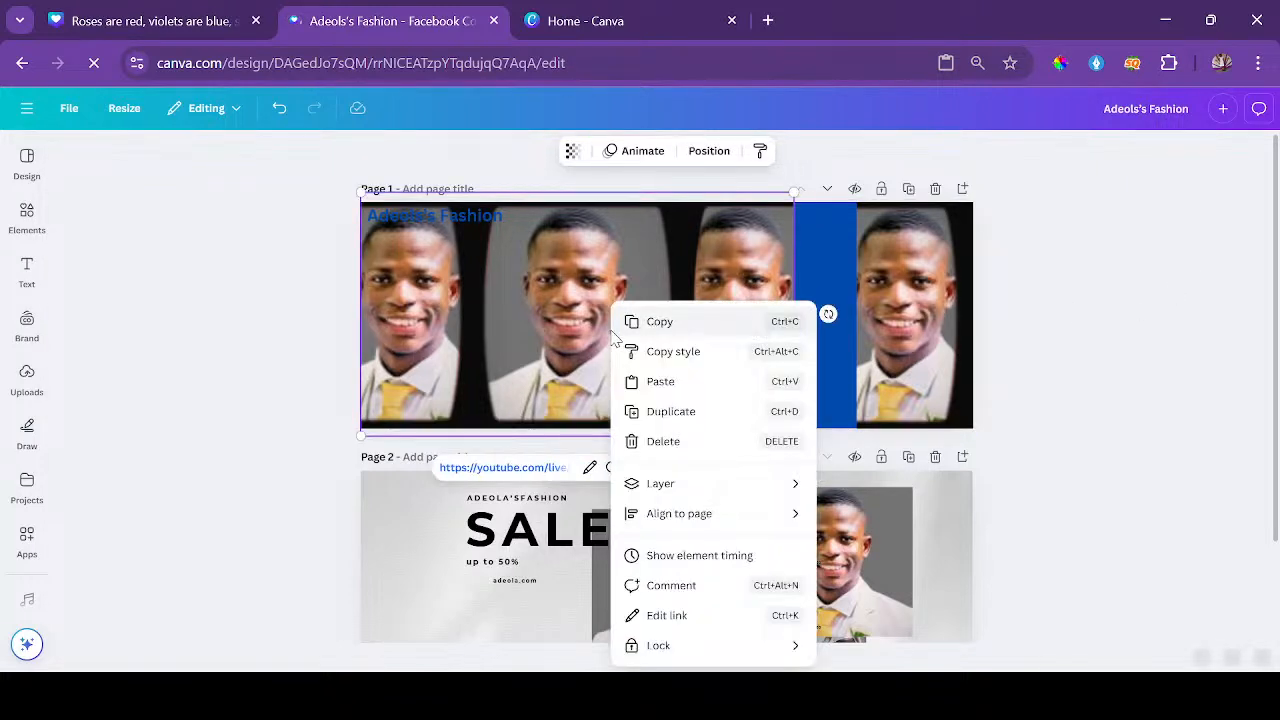
click(776, 385)
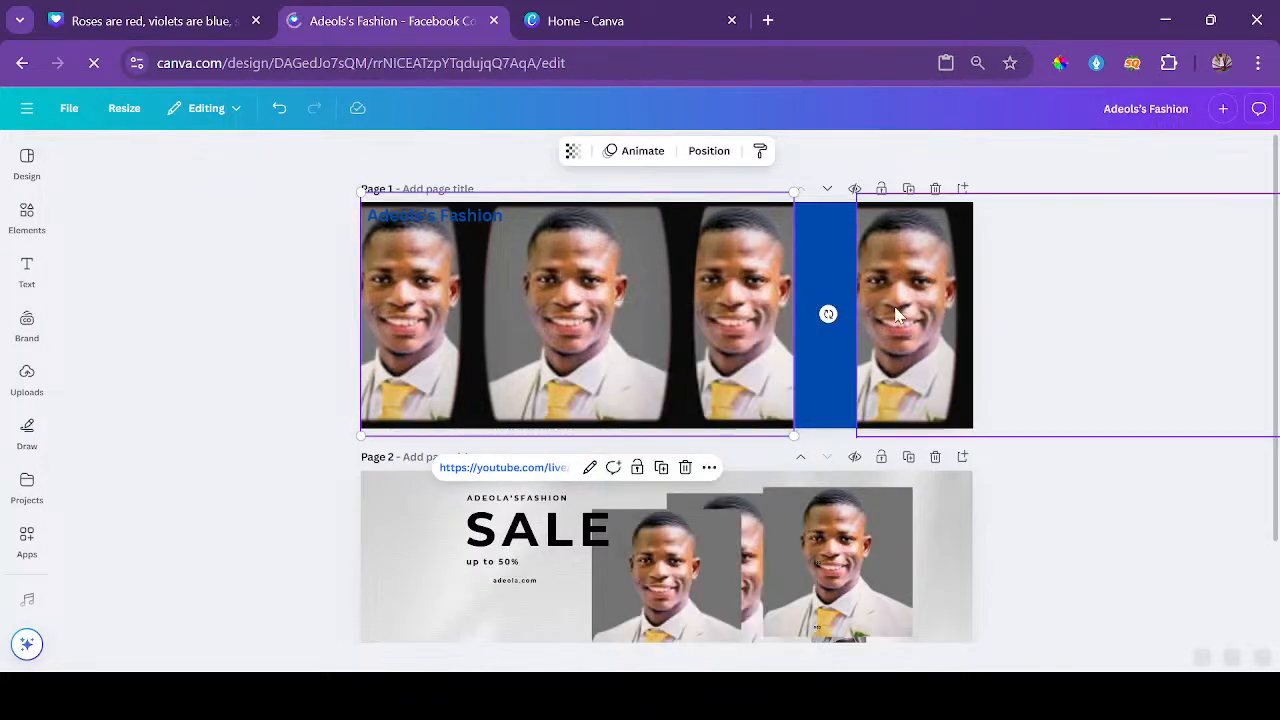
right_click(879, 306)
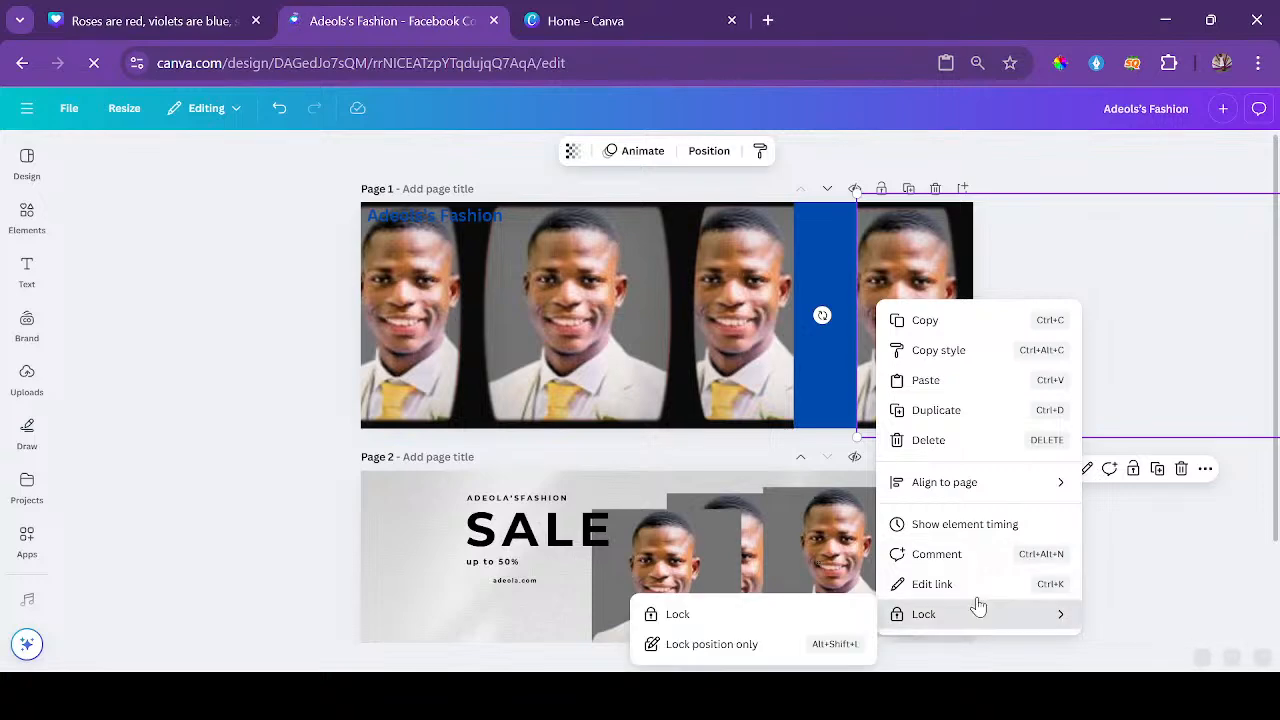
click(1131, 328)
click(625, 307)
scroll(632, 283, down, 2)
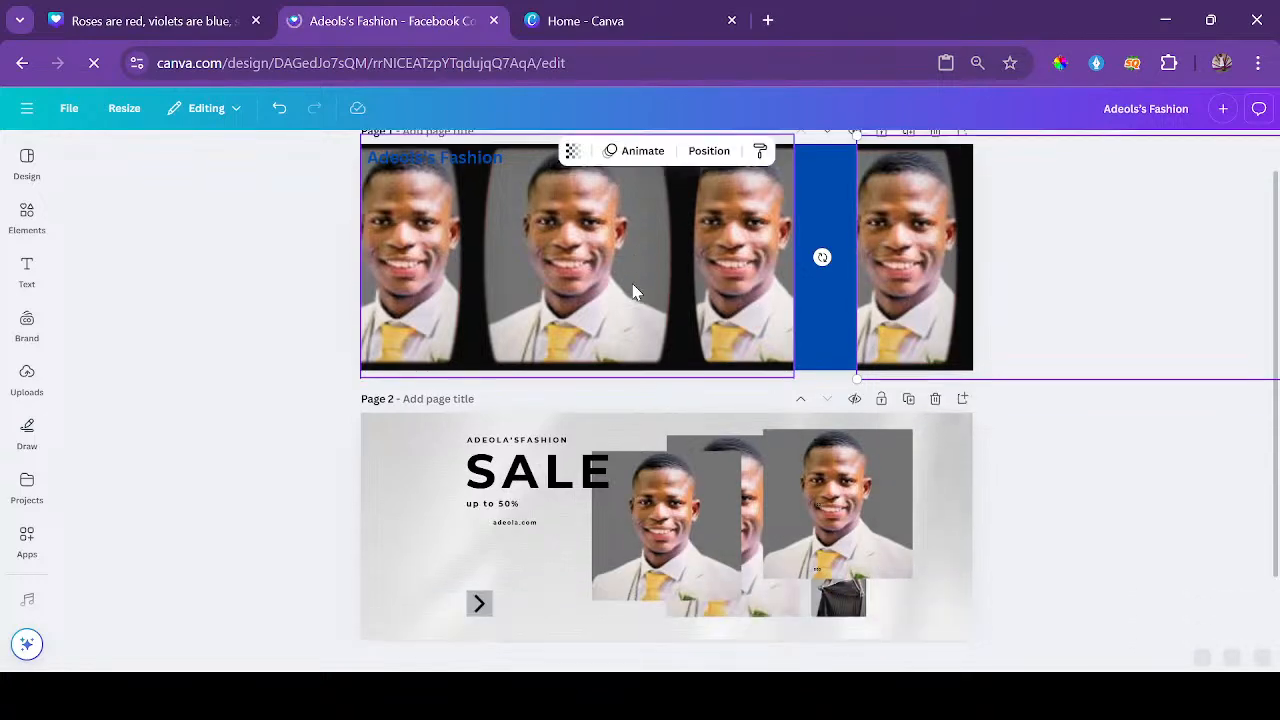
scroll(632, 283, up, 2)
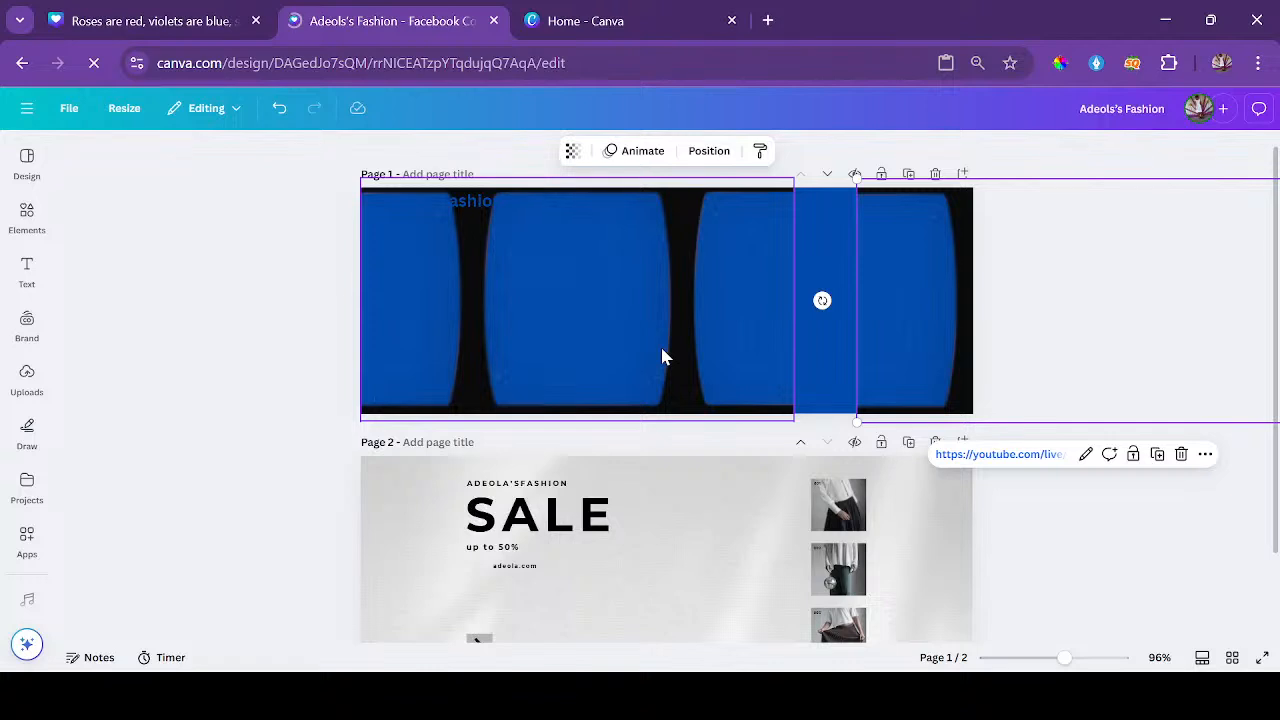
click(1080, 360)
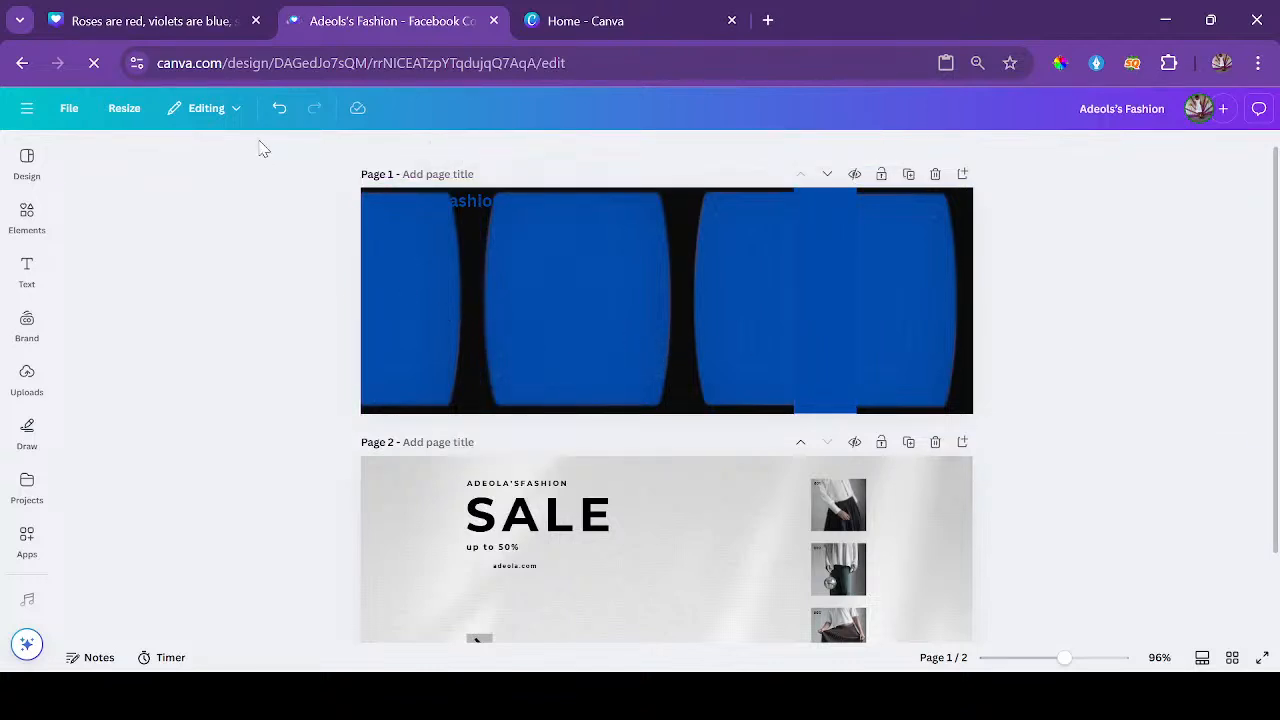
Delete the blank image beside the SALE heading on page 2 and add a blank third page.
click(92, 63)
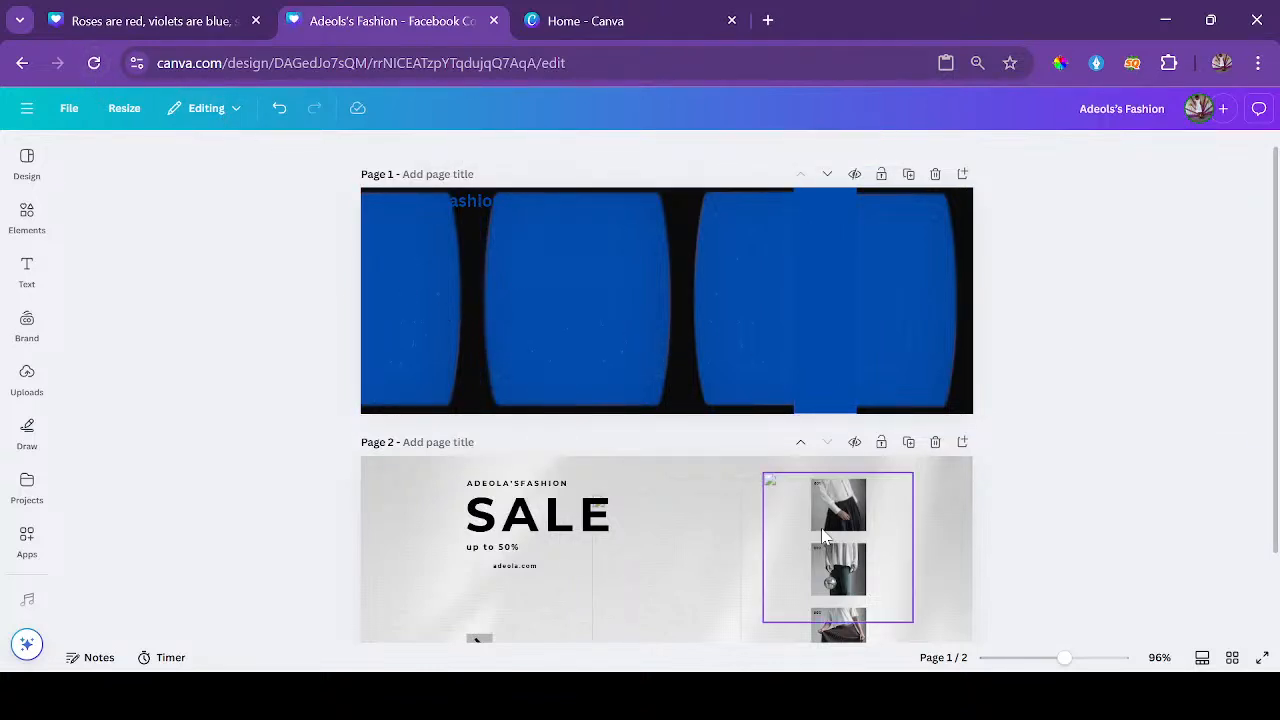
scroll(822, 537, down, 2)
click(694, 495)
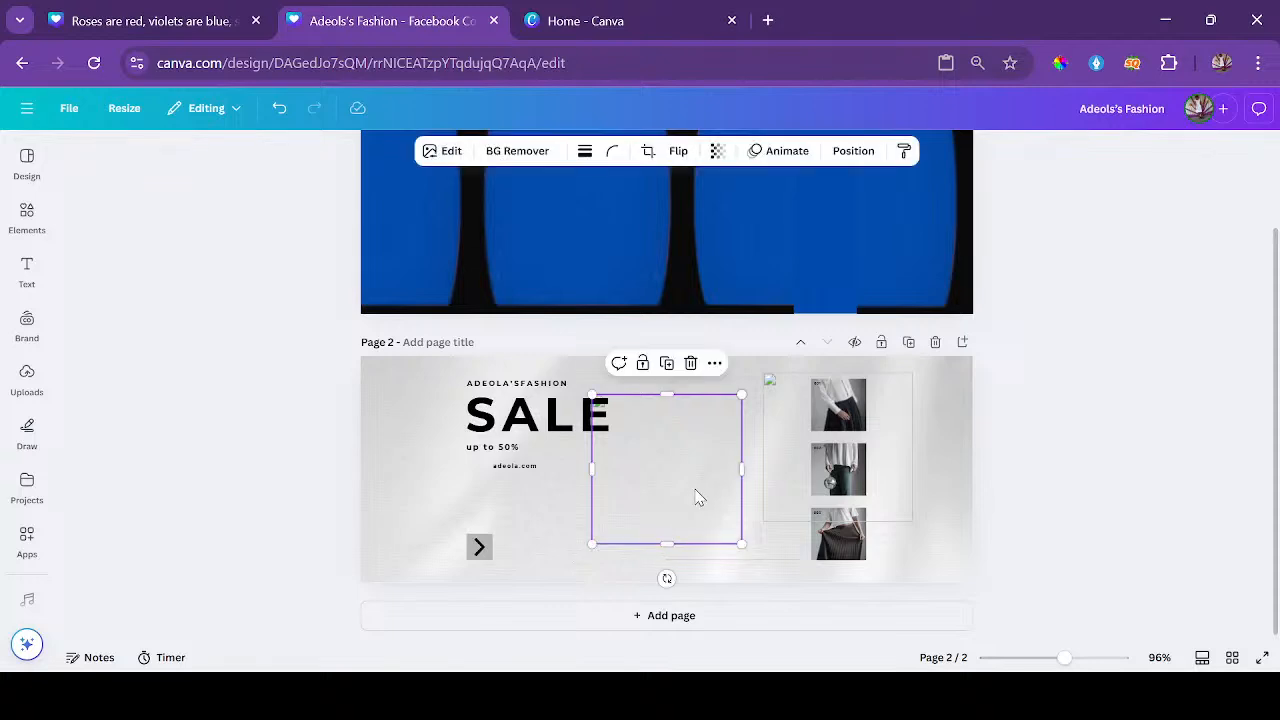
drag(694, 495, 720, 491)
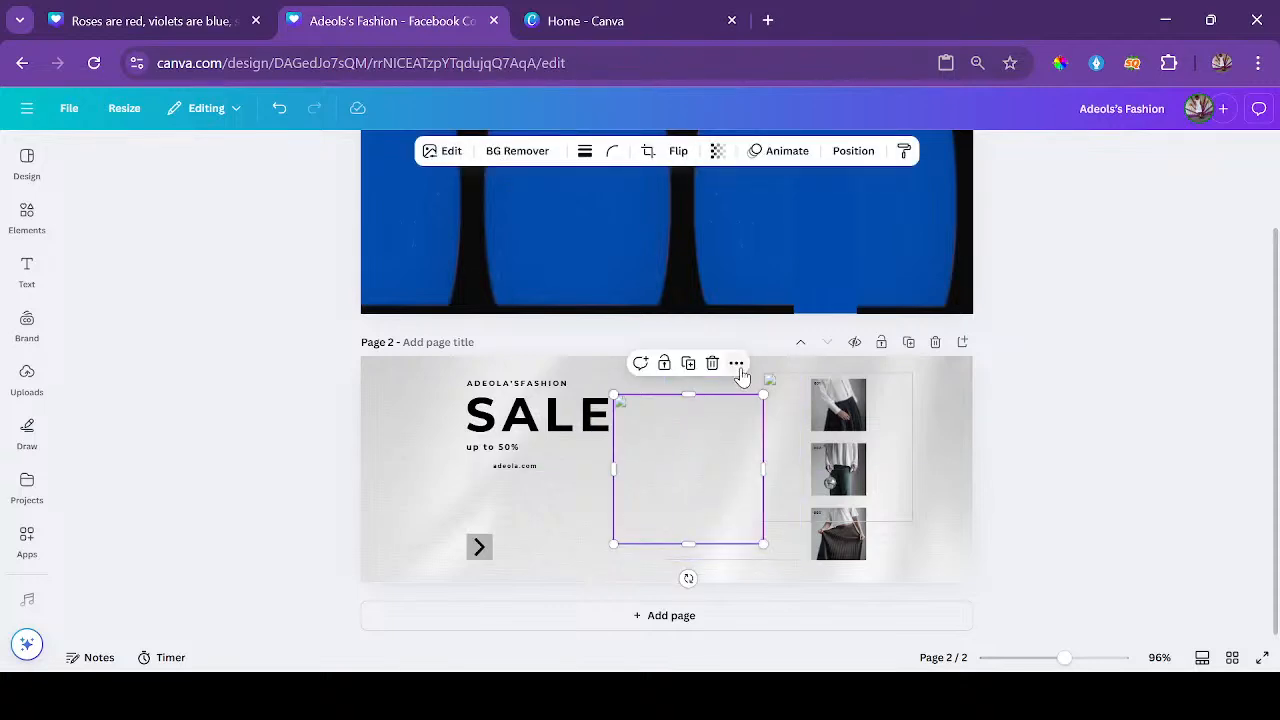
click(712, 364)
click(718, 460)
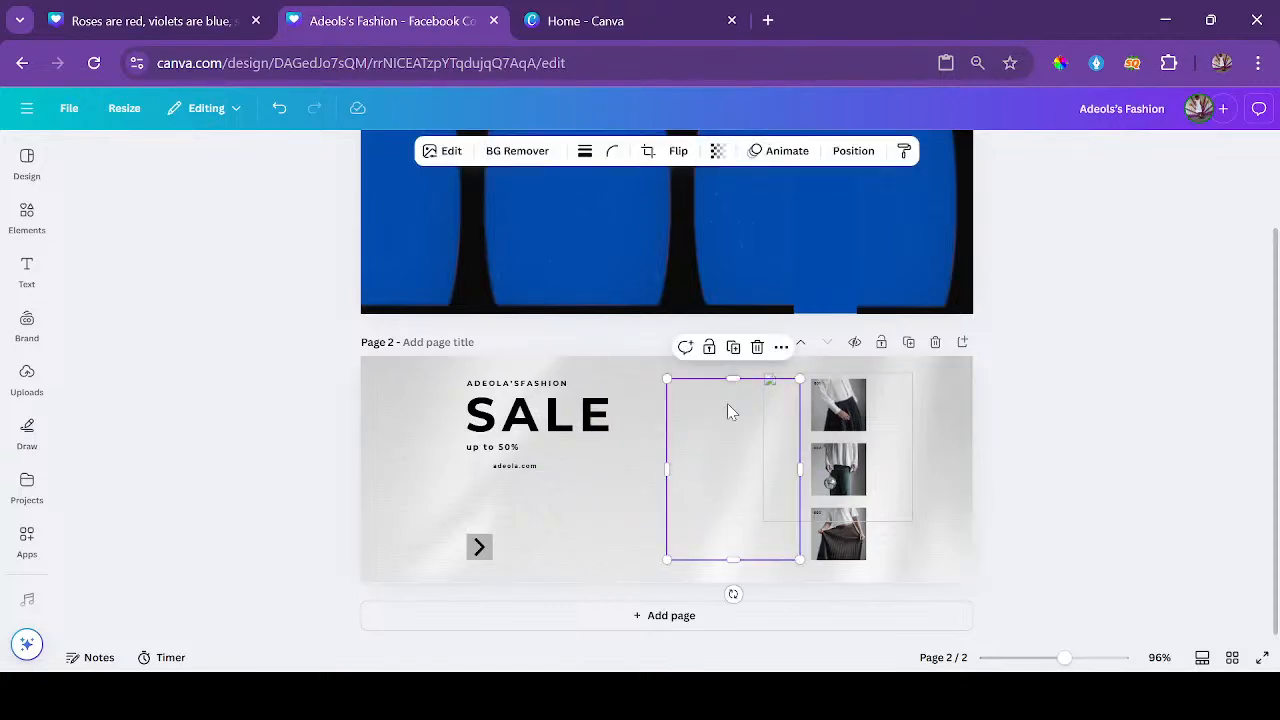
click(710, 614)
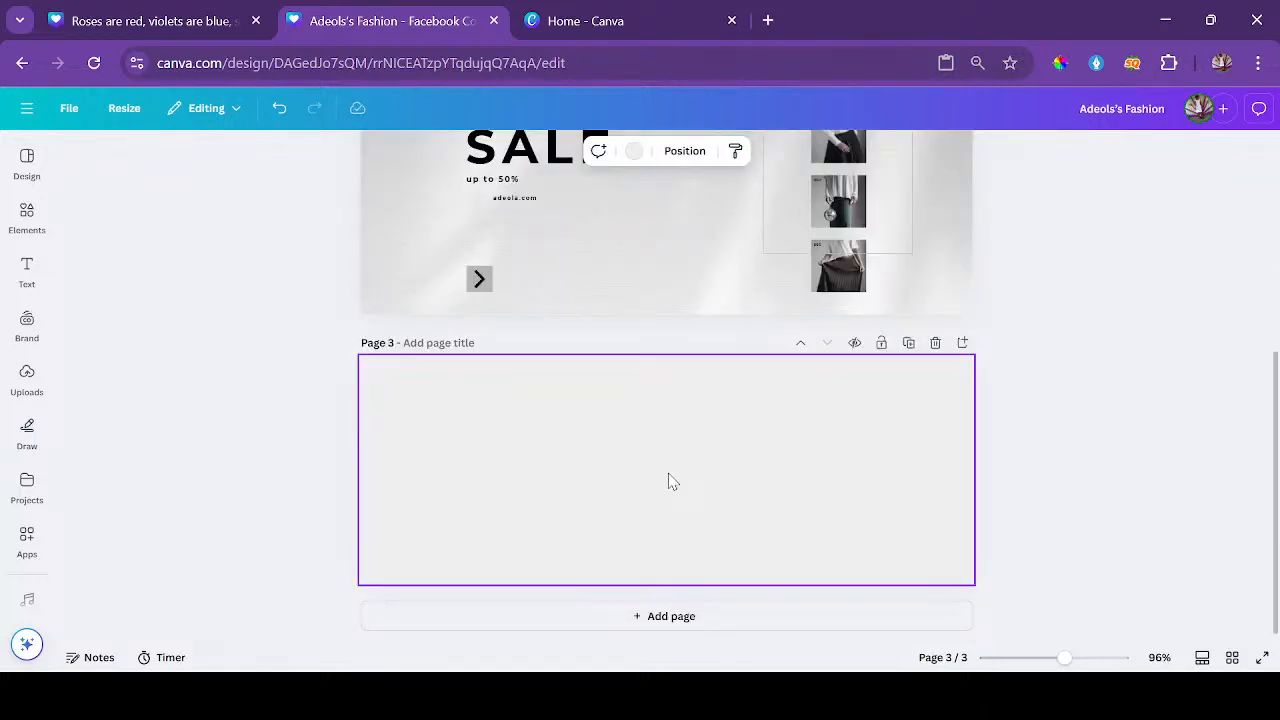
Set the color of the "Adeols's Fashion" title on page 1 to white from the default colors.
scroll(670, 481, up, 4)
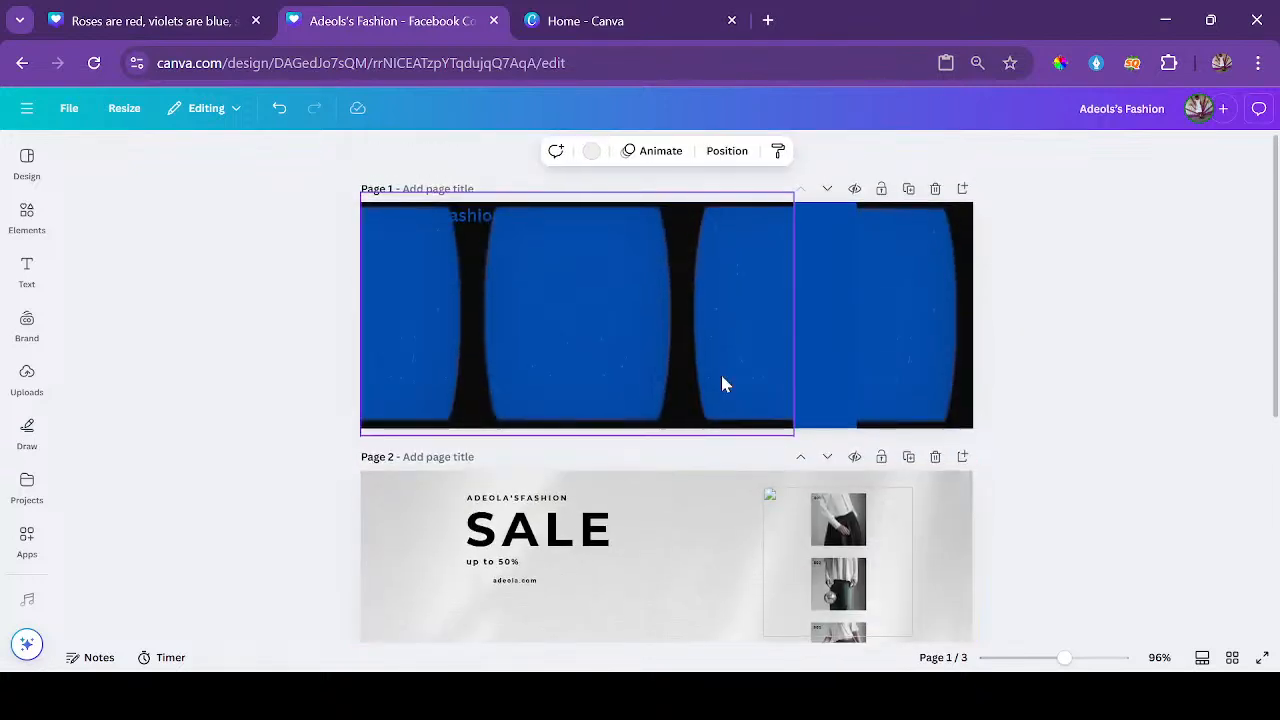
click(489, 217)
click(543, 150)
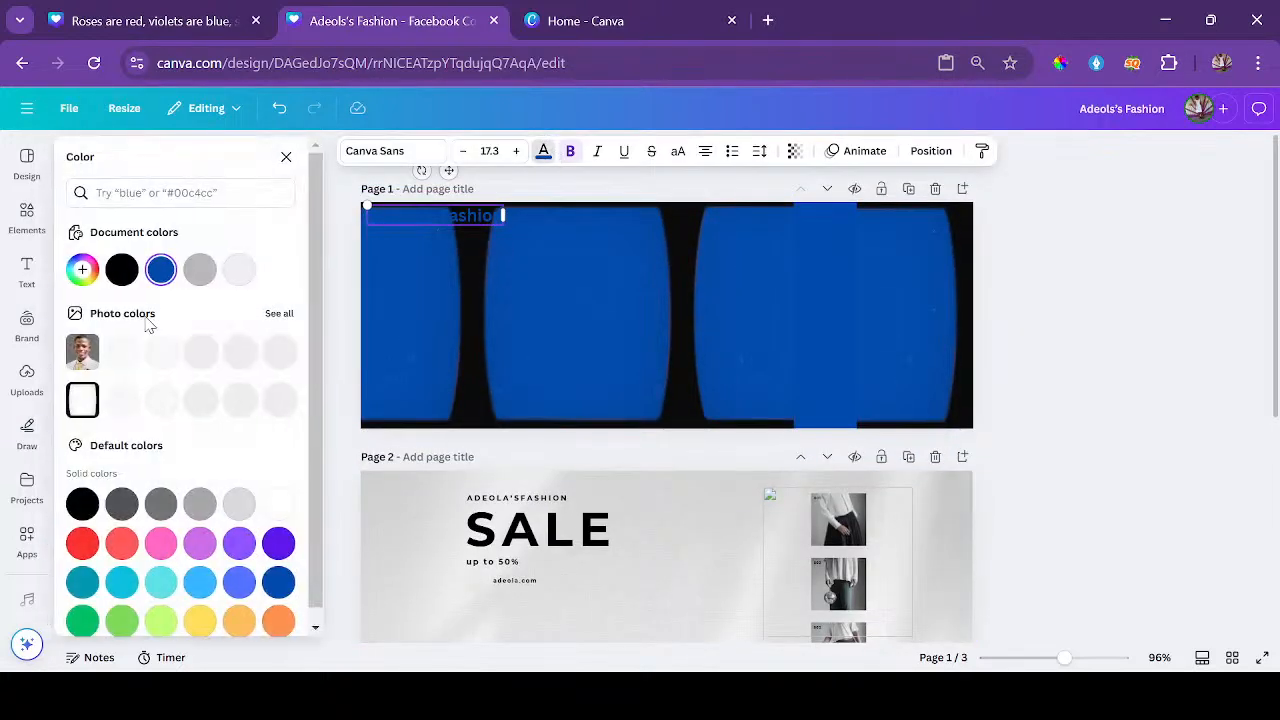
scroll(198, 580, down, 1)
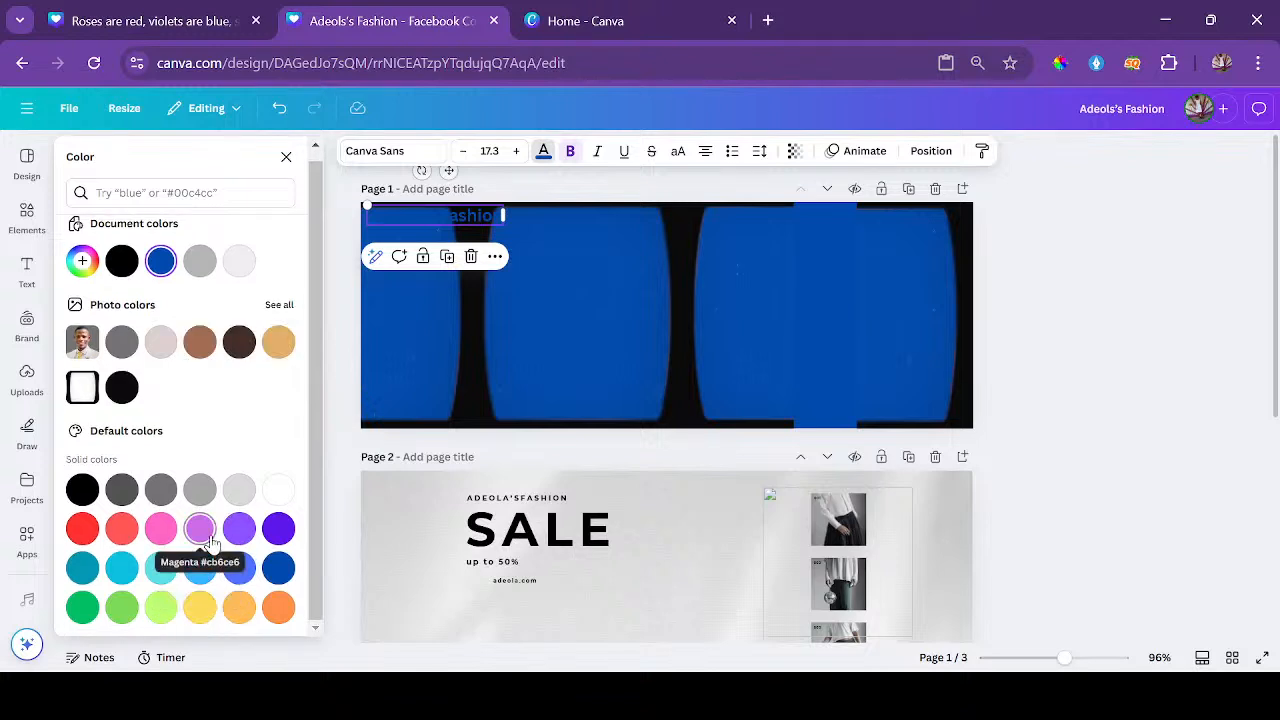
click(121, 388)
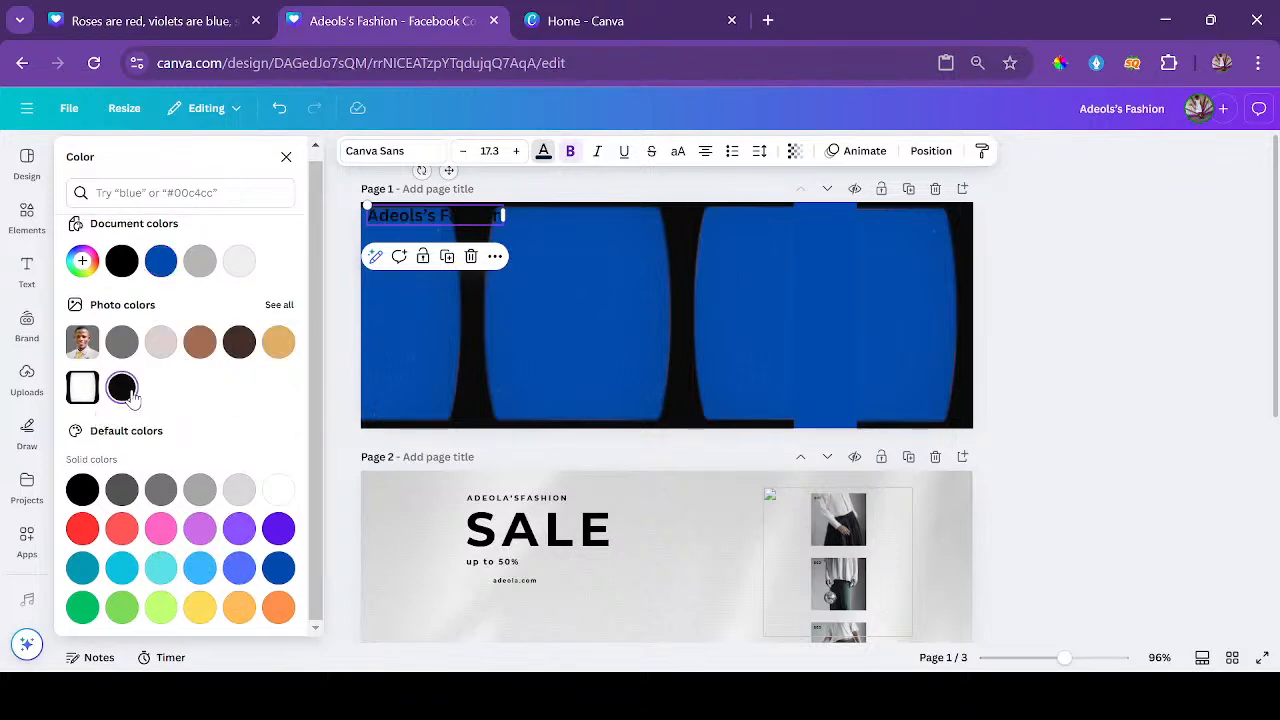
click(247, 265)
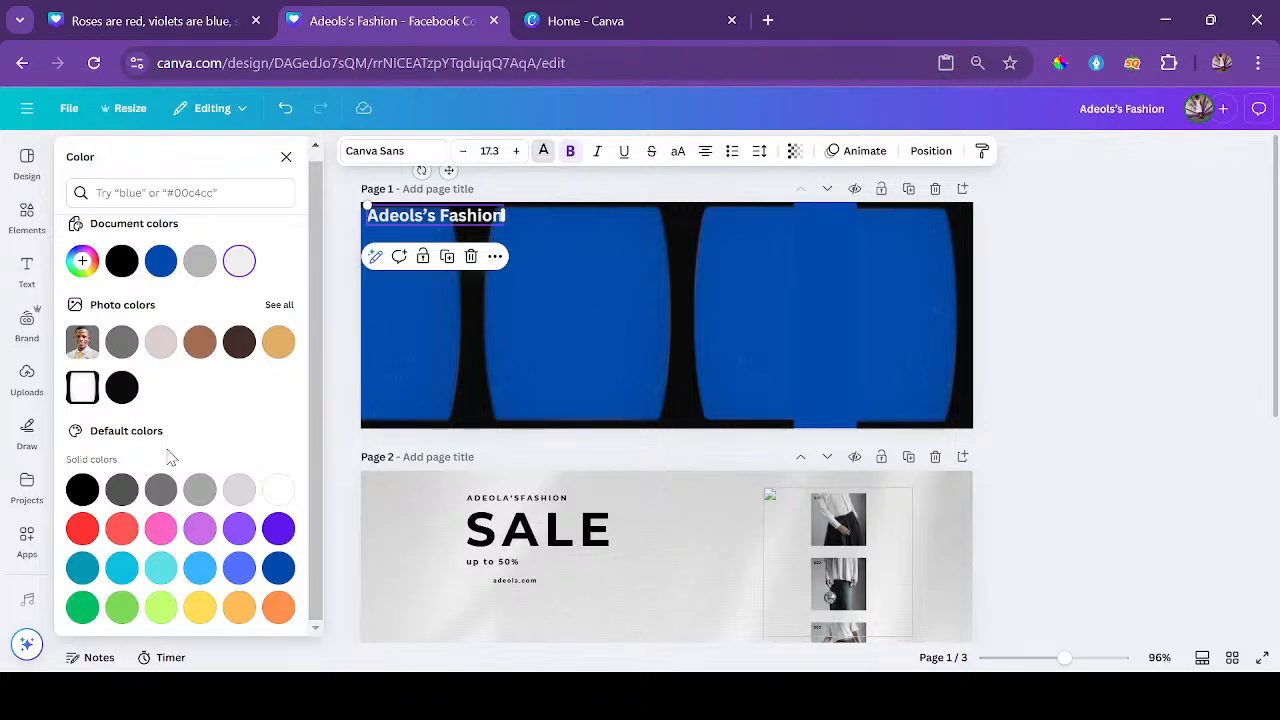
click(279, 489)
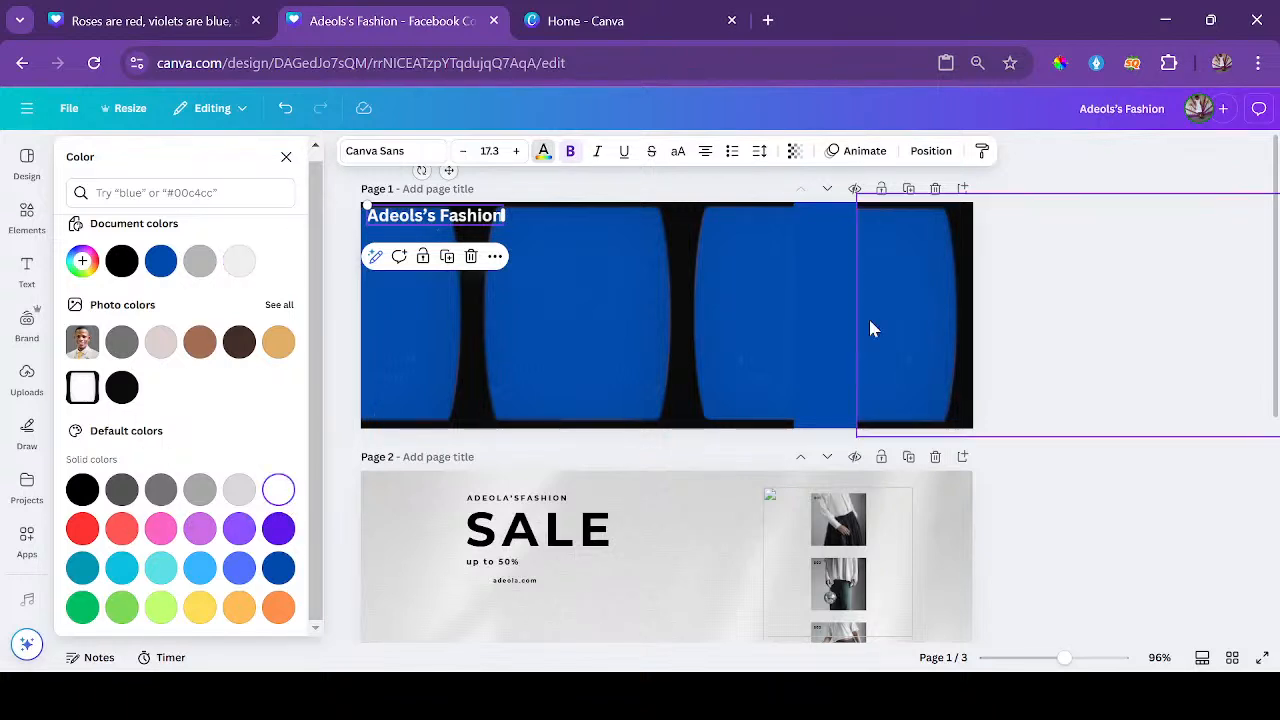
click(867, 352)
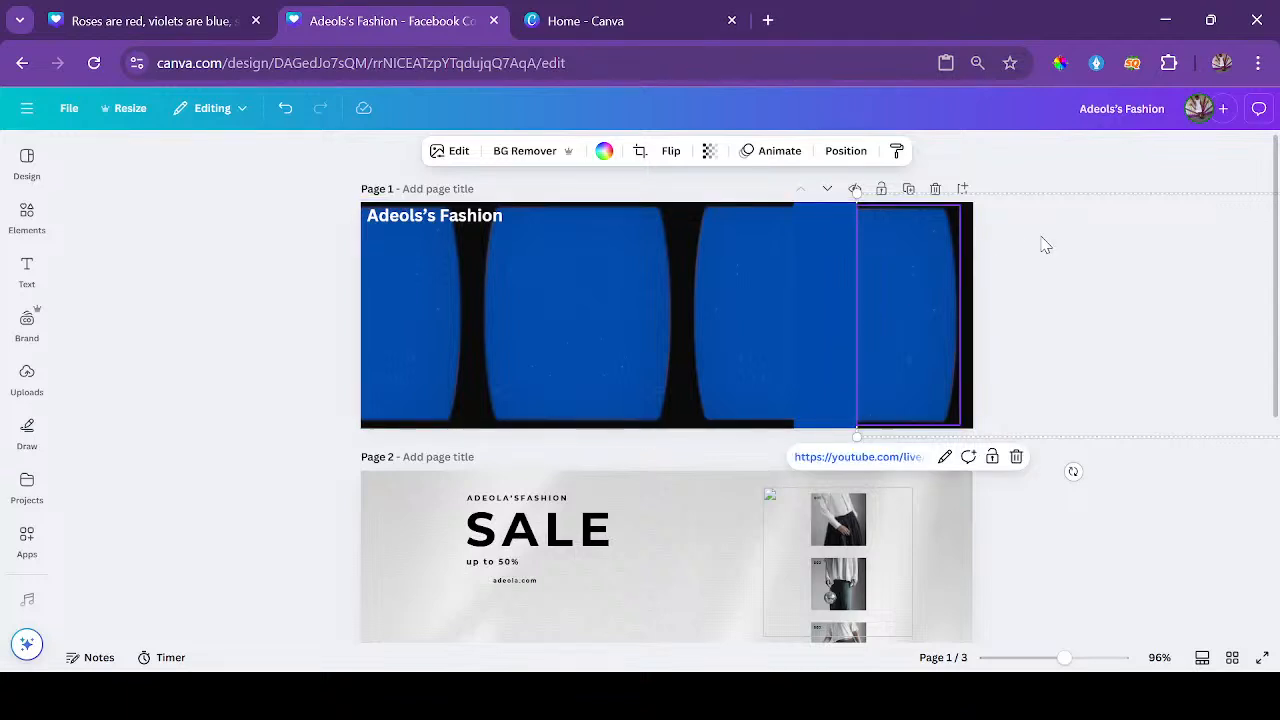
click(1067, 186)
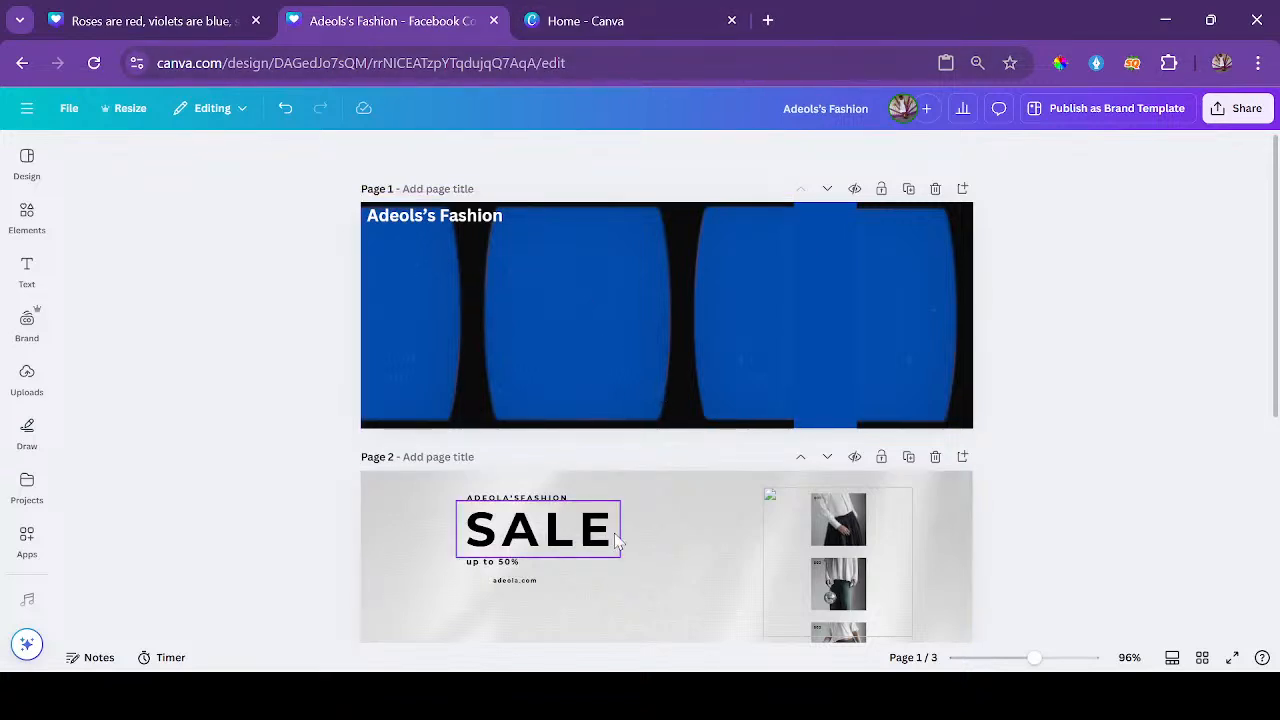
click(781, 329)
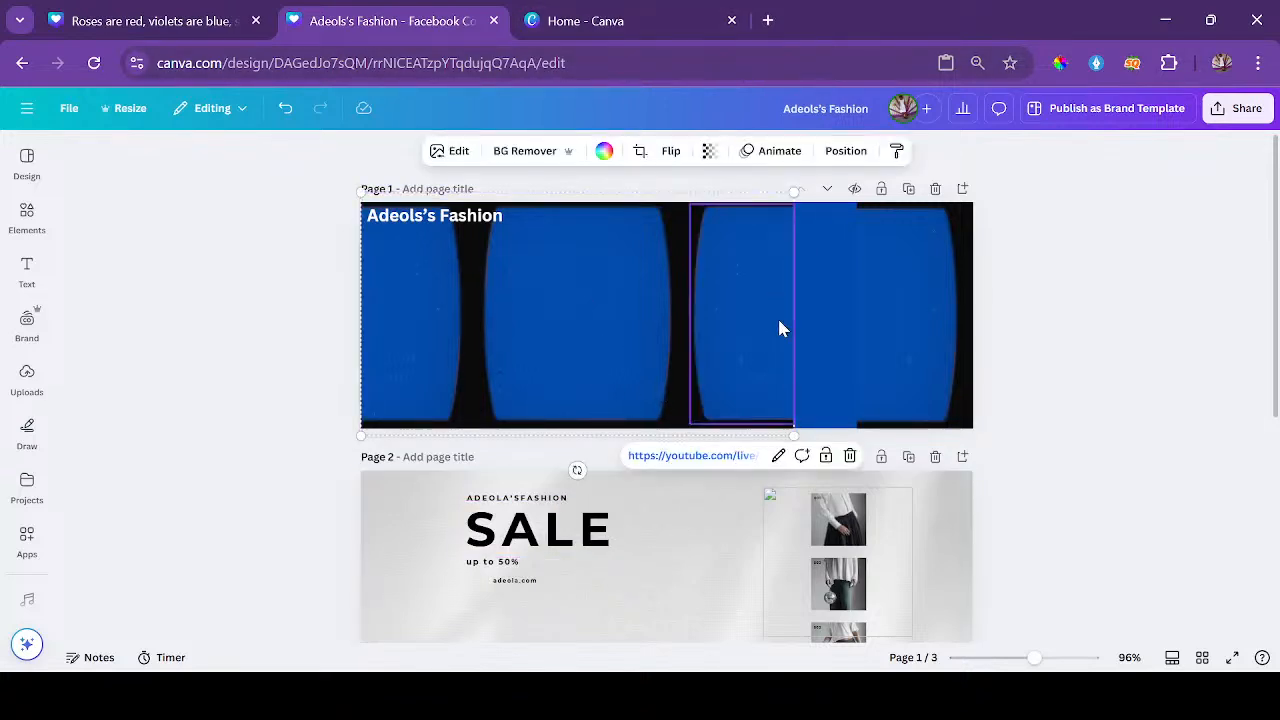
click(672, 338)
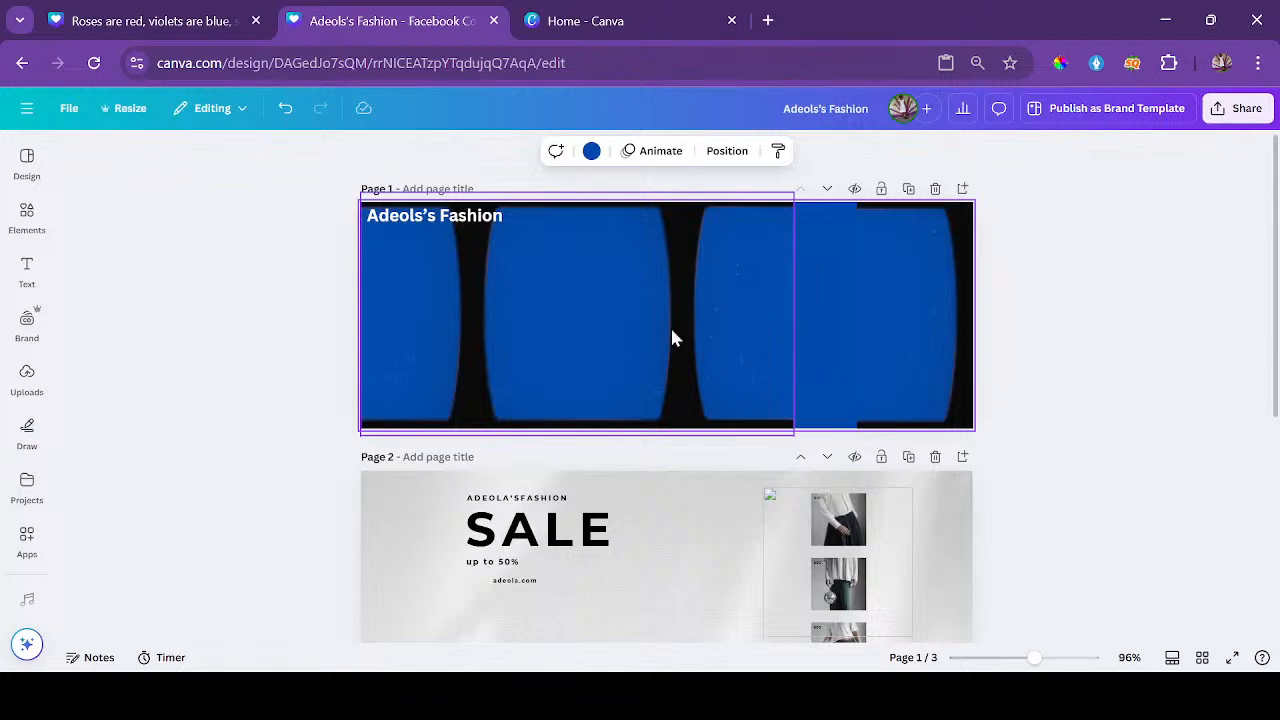
click(555, 328)
Reload the design and check how its pages load.
click(92, 63)
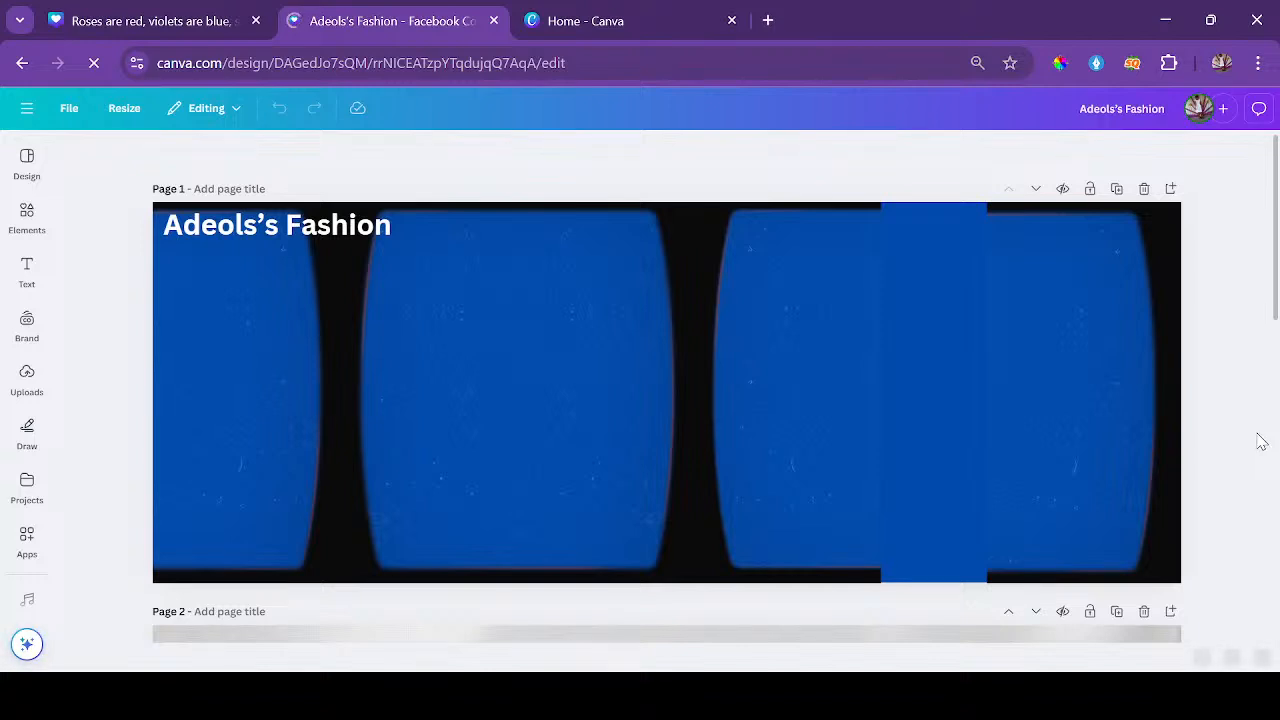
scroll(812, 594, down, 3)
scroll(812, 560, up, 3)
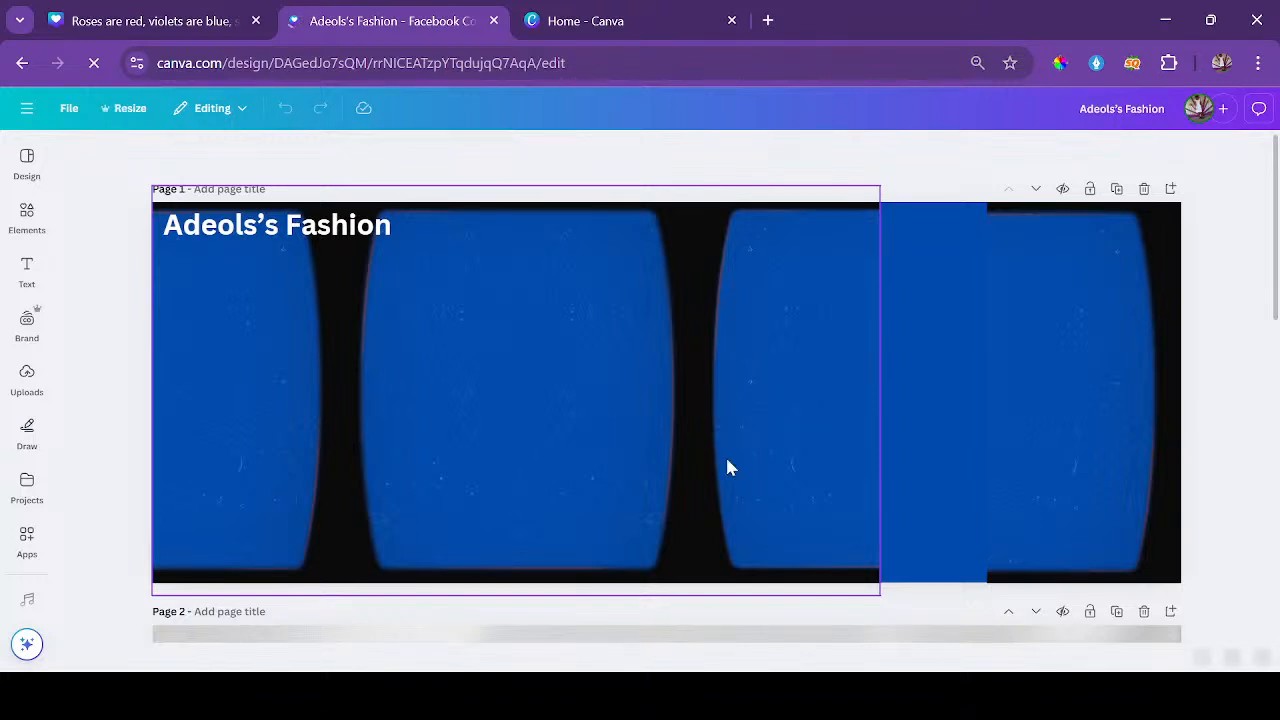
click(822, 457)
scroll(822, 457, down, 3)
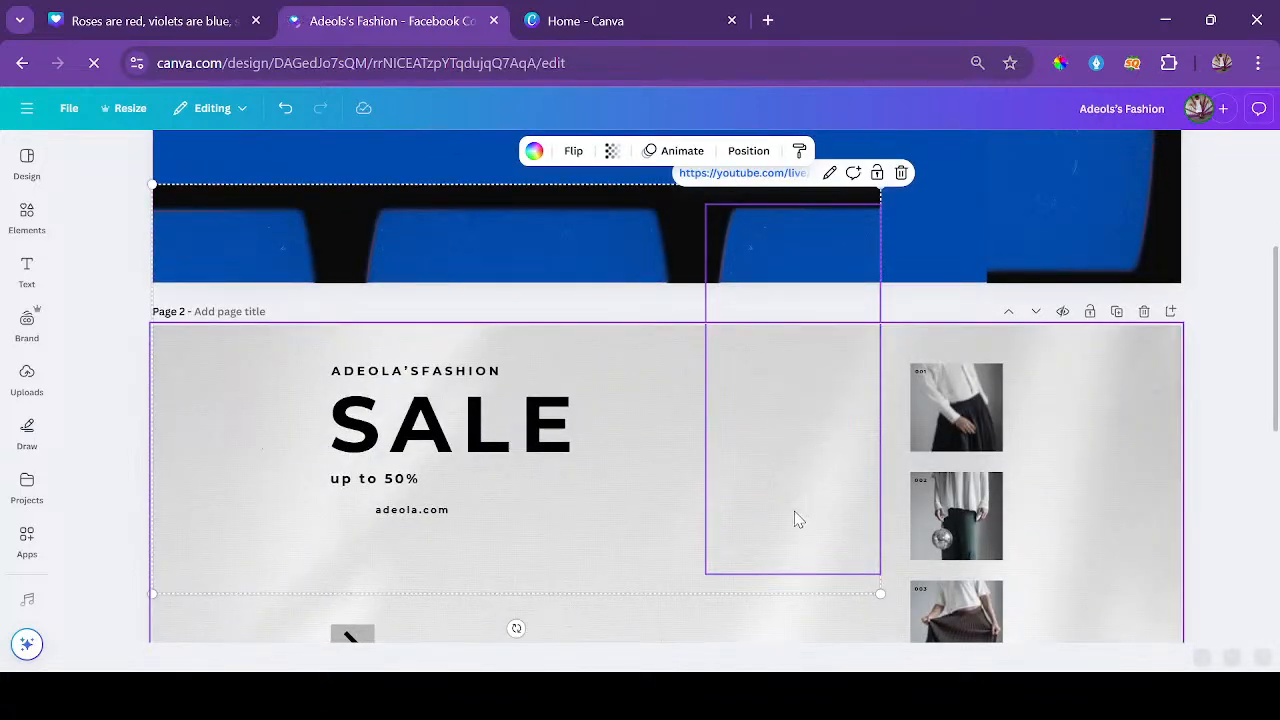
scroll(797, 518, down, 5)
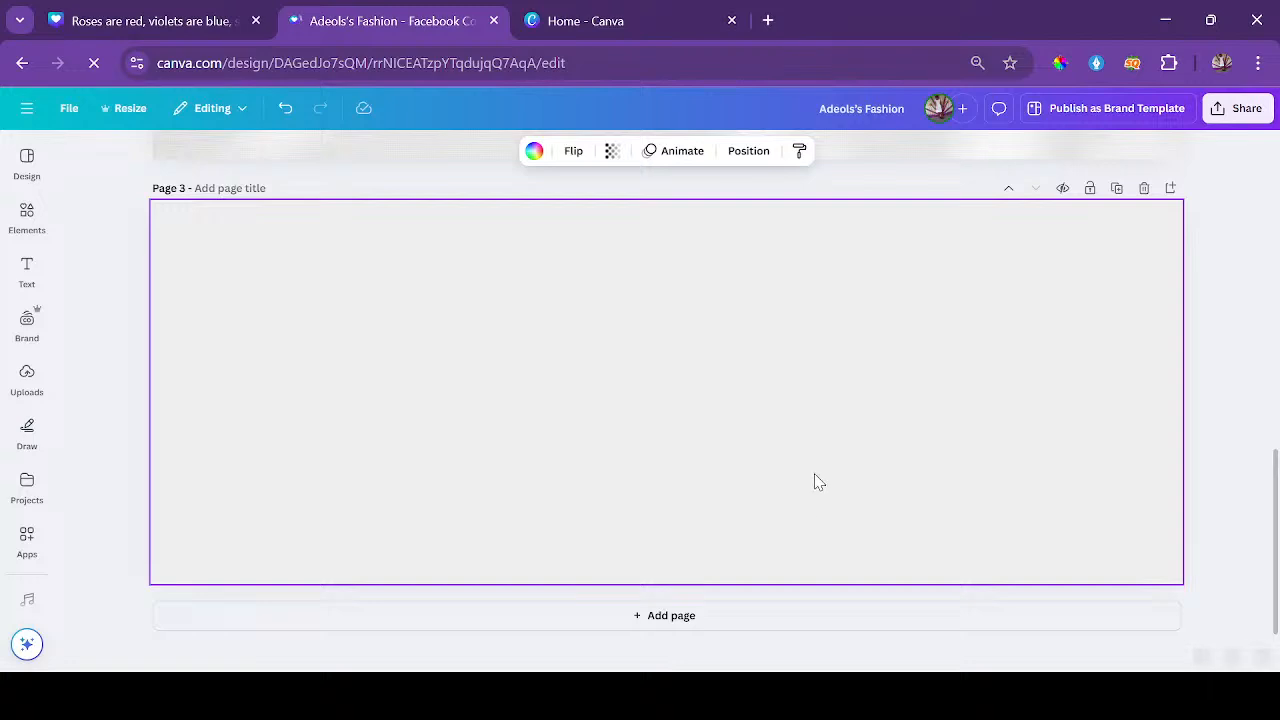
scroll(823, 466, up, 8)
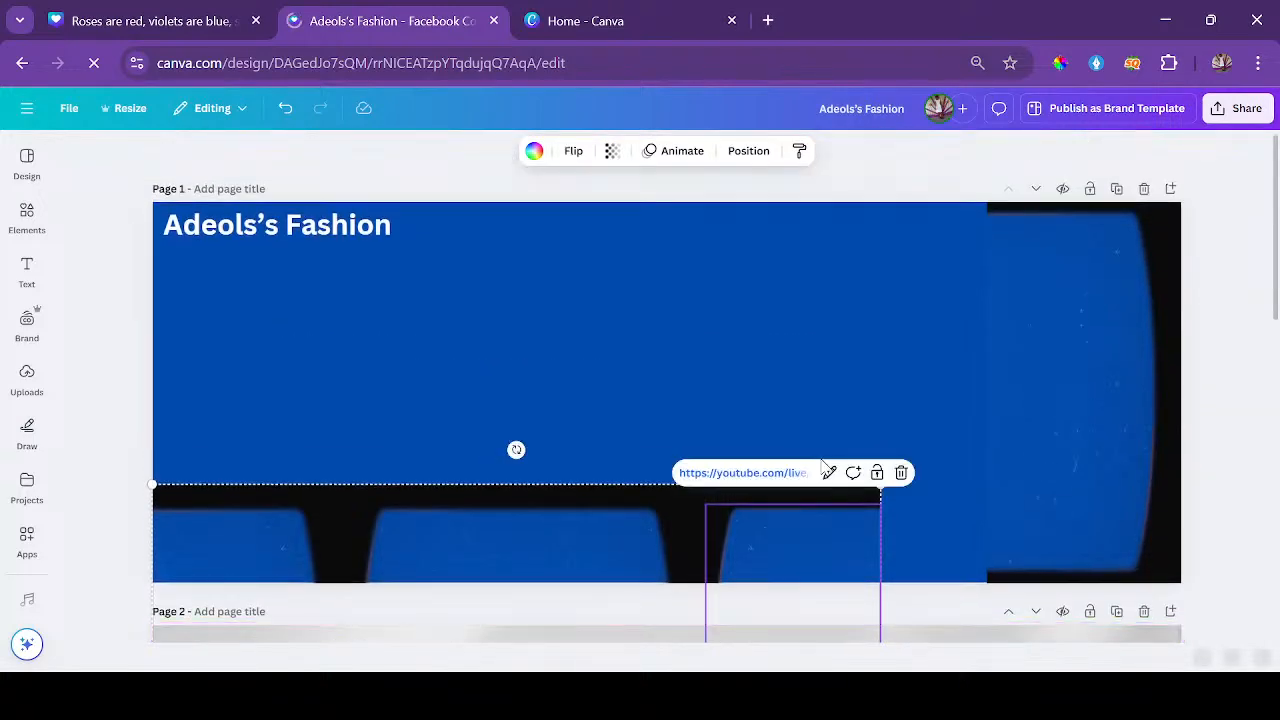
Shift the left film-strip frame on page 1, delete it, and undo the deletion.
drag(586, 517, 752, 280)
click(799, 229)
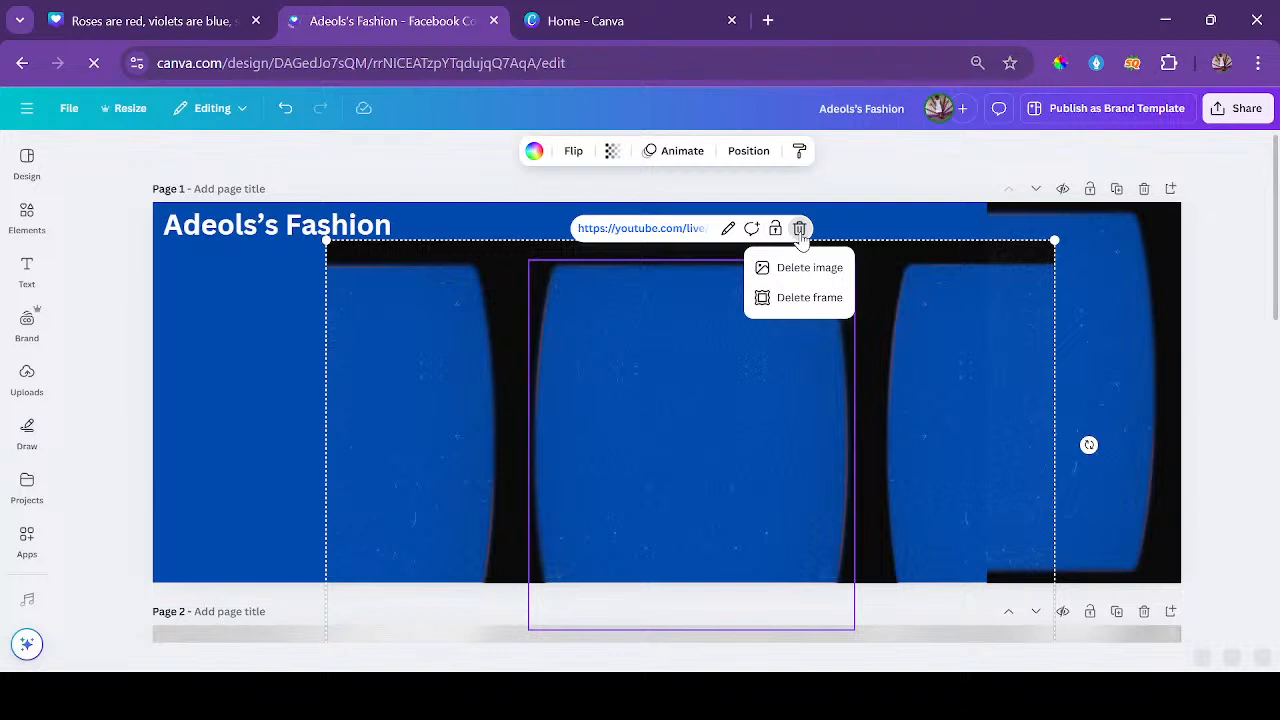
drag(587, 396, 570, 443)
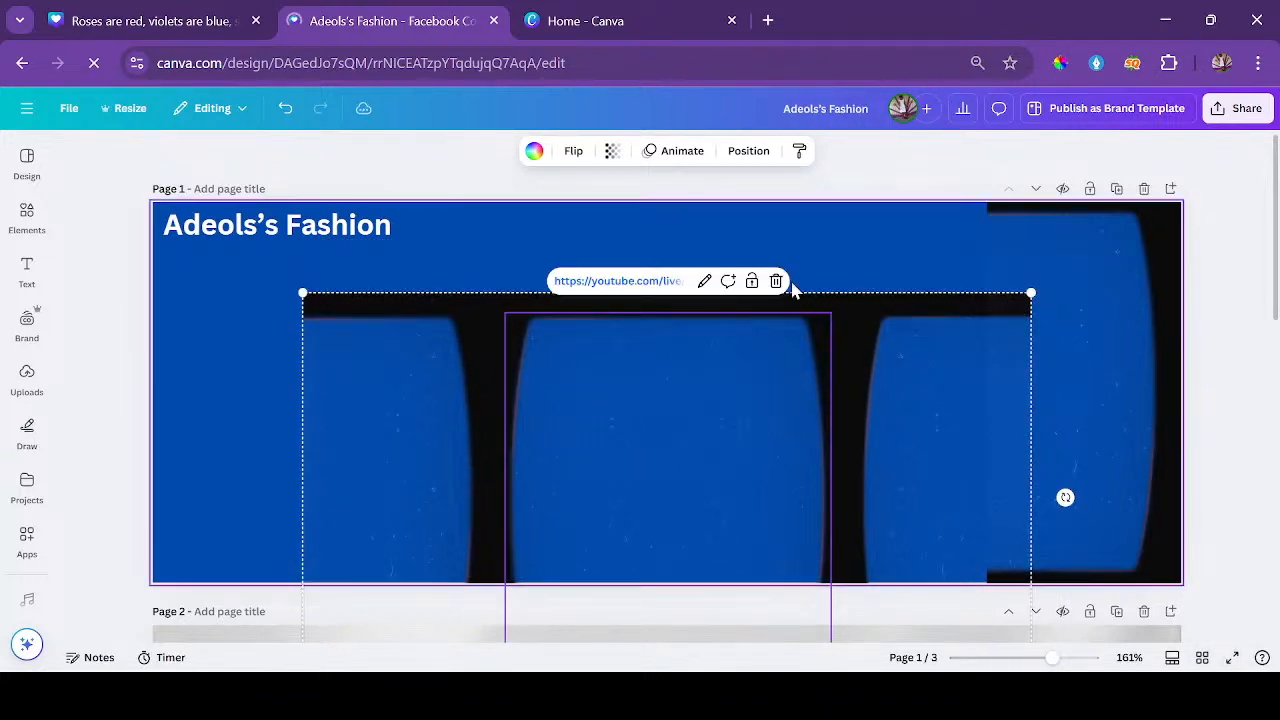
click(775, 281)
click(769, 353)
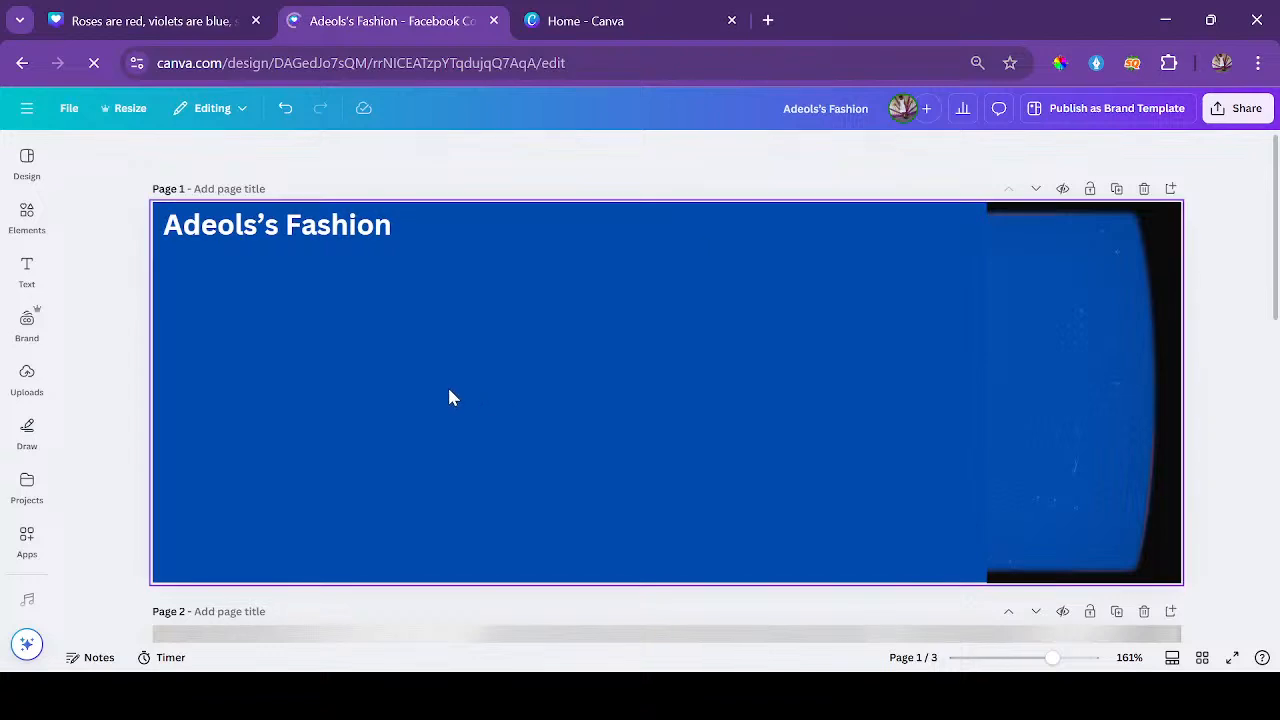
click(284, 110)
Move the left film-strip frame up to the upper edge of page 1, close to the page's left side.
drag(508, 378, 389, 290)
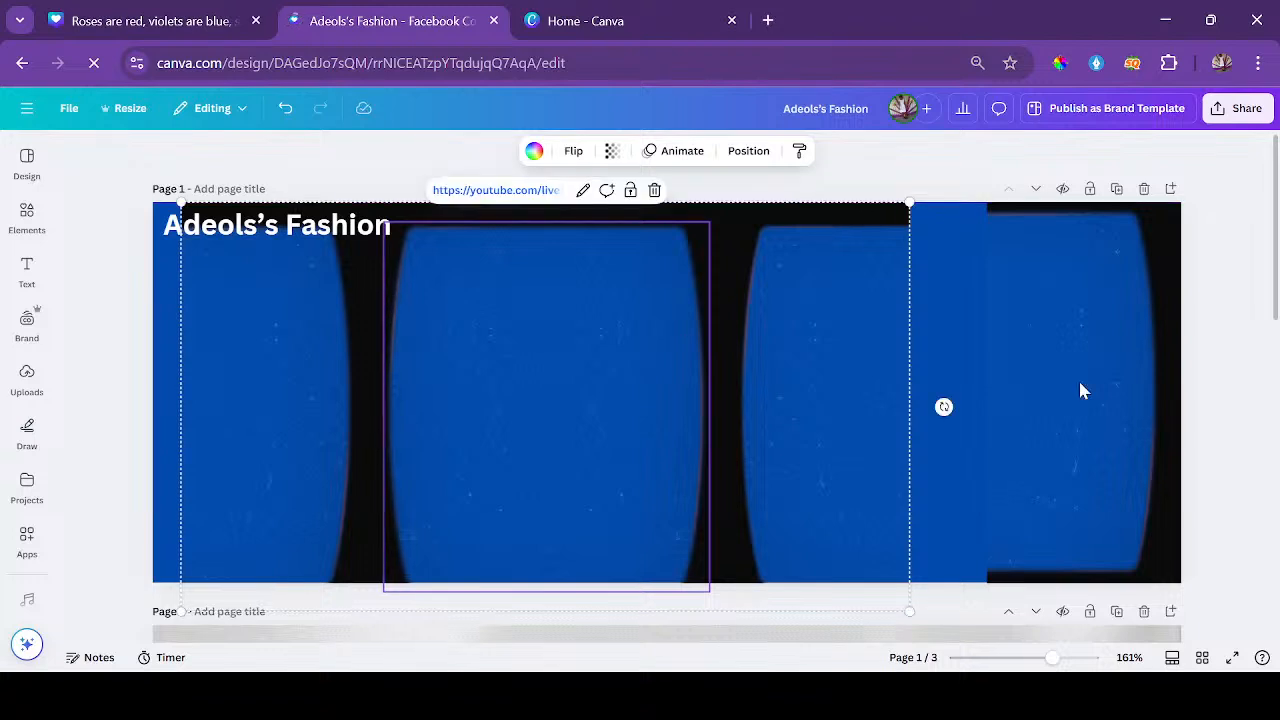
click(1218, 376)
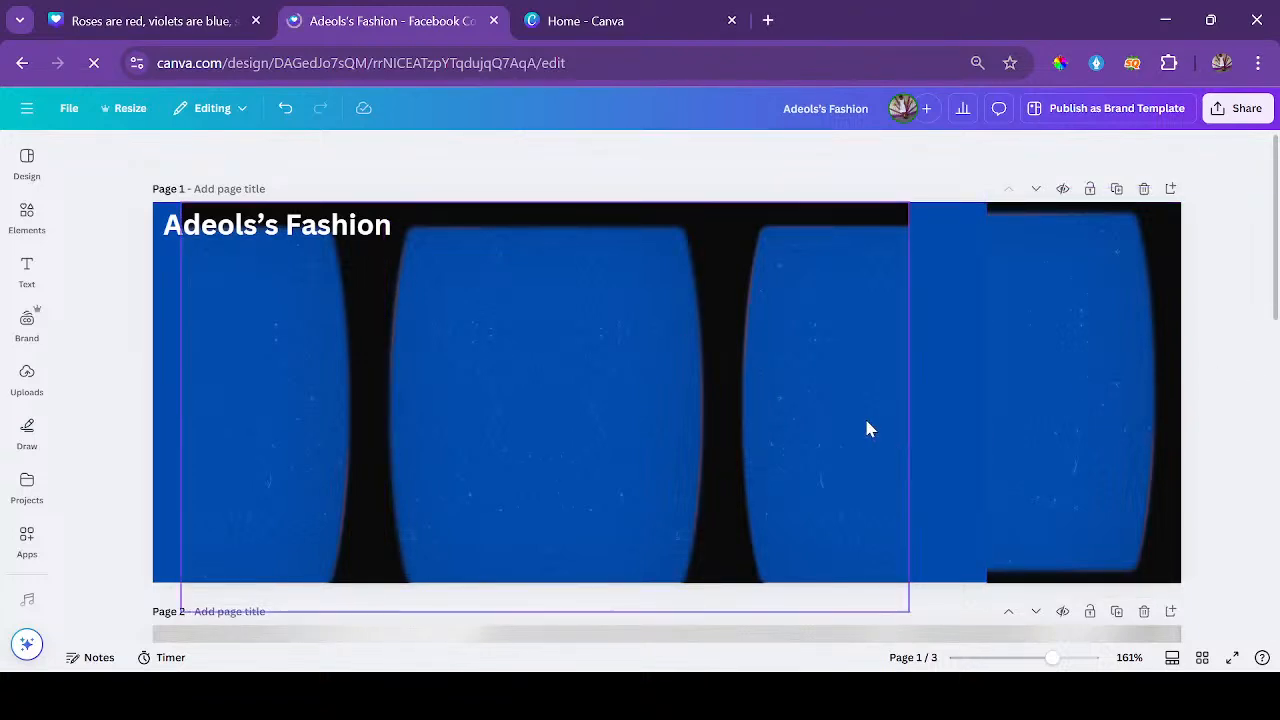
Examine the film-strip arrangement on page 1 and look over the other two cover pages.
scroll(864, 416, down, 5)
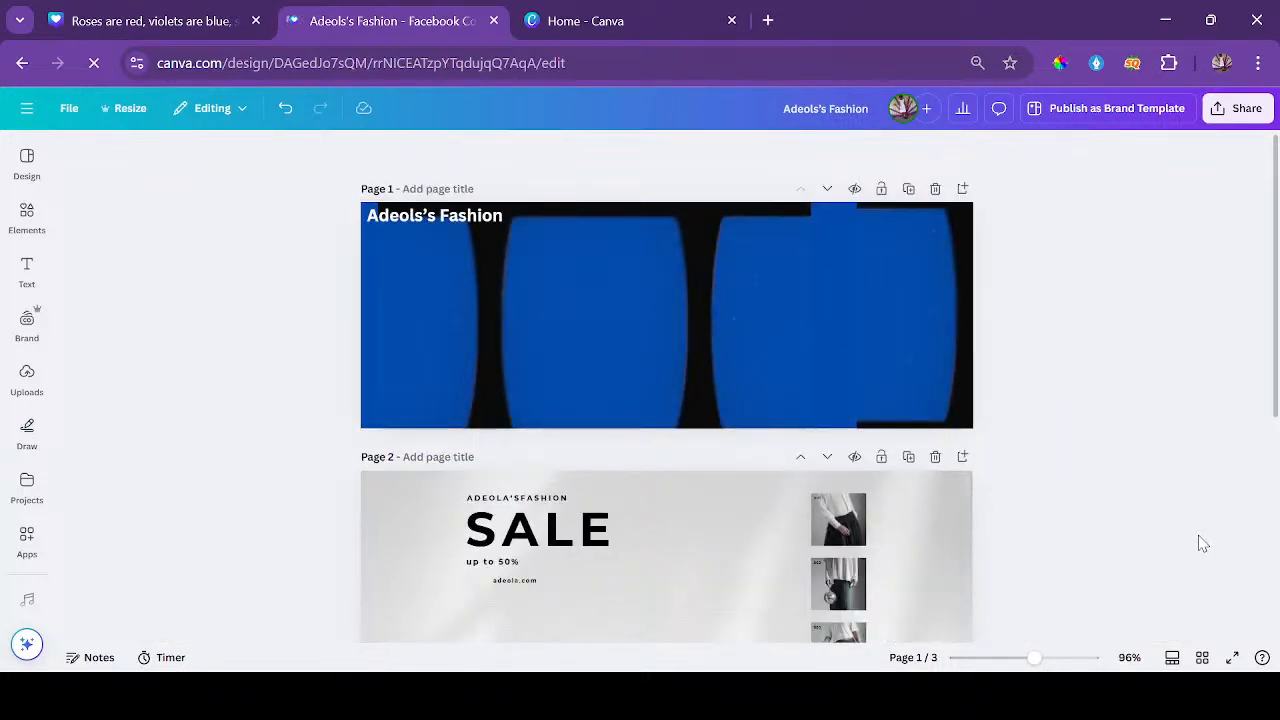
scroll(714, 480, down, 3)
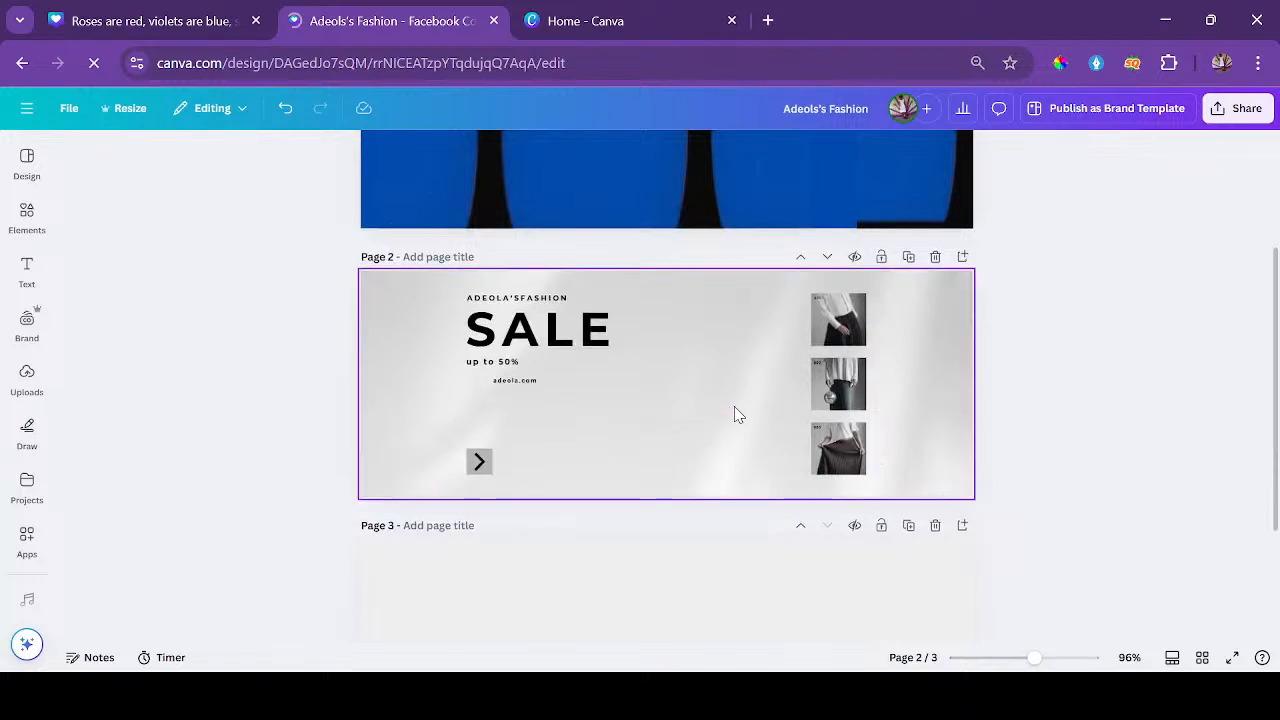
scroll(716, 570, down, 1)
scroll(716, 570, down, 2)
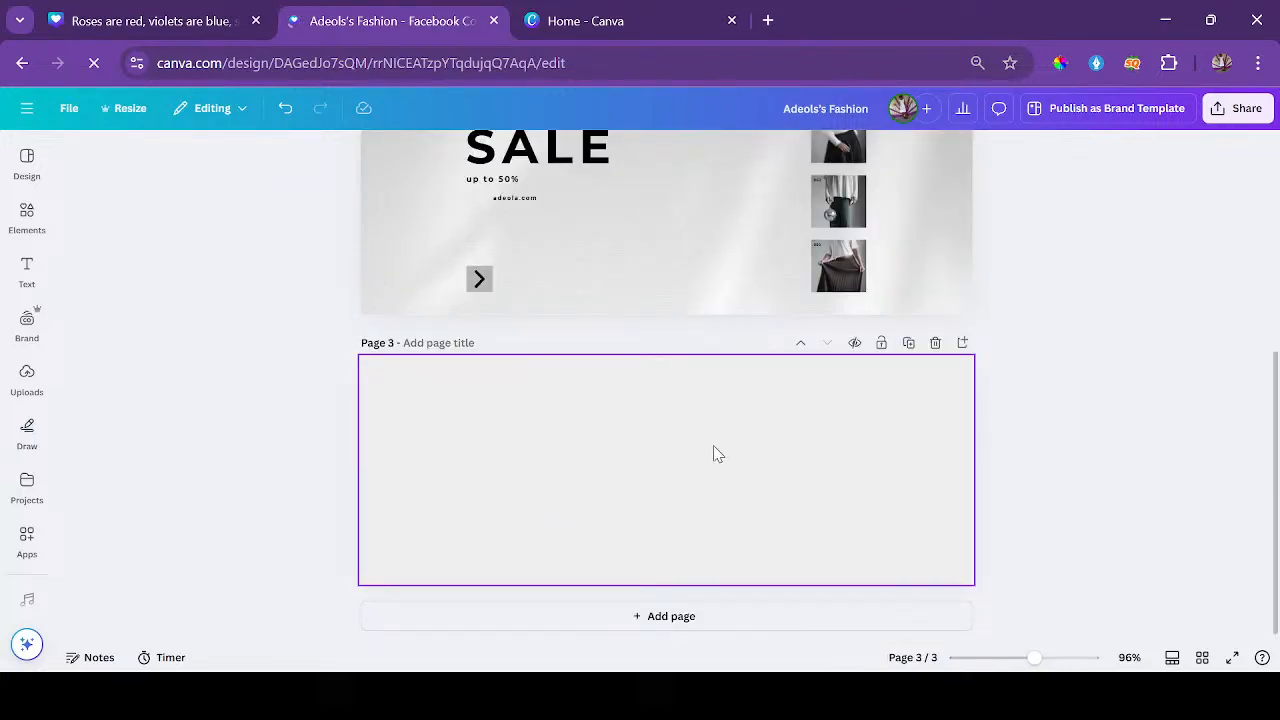
scroll(851, 497, up, 4)
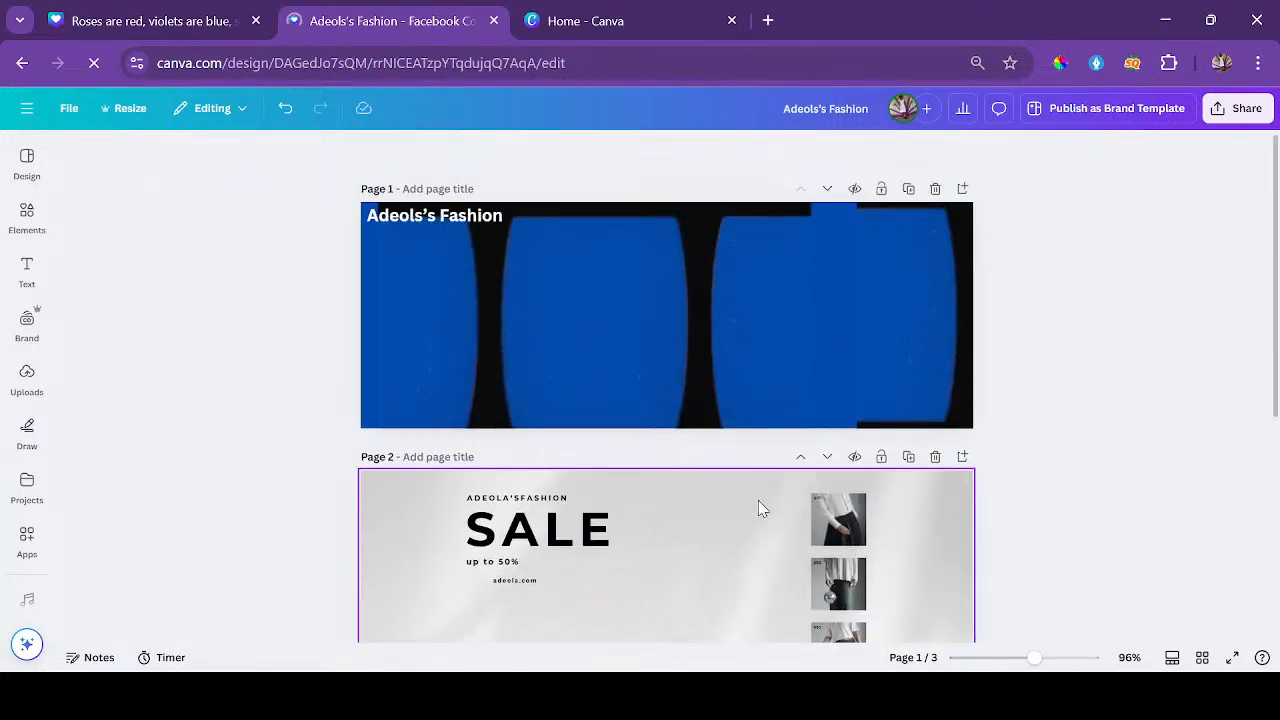
click(805, 348)
click(877, 343)
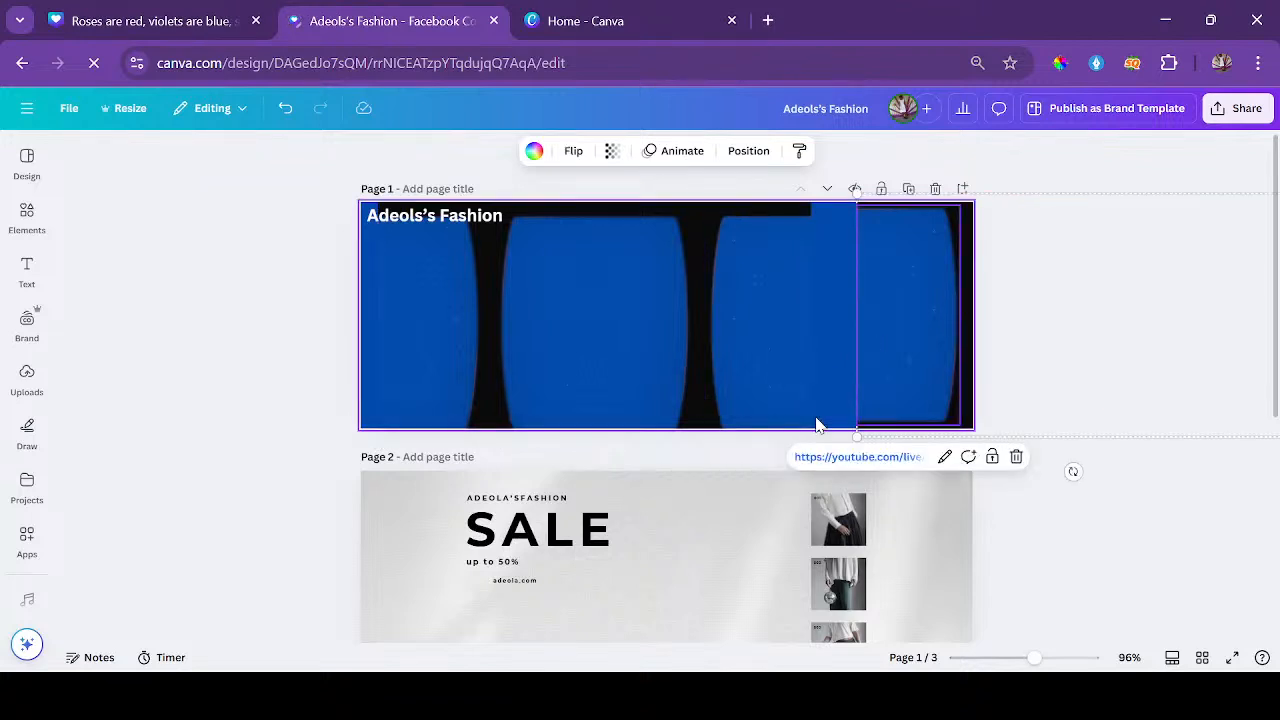
click(735, 594)
scroll(735, 594, down, 2)
scroll(736, 570, down, 1)
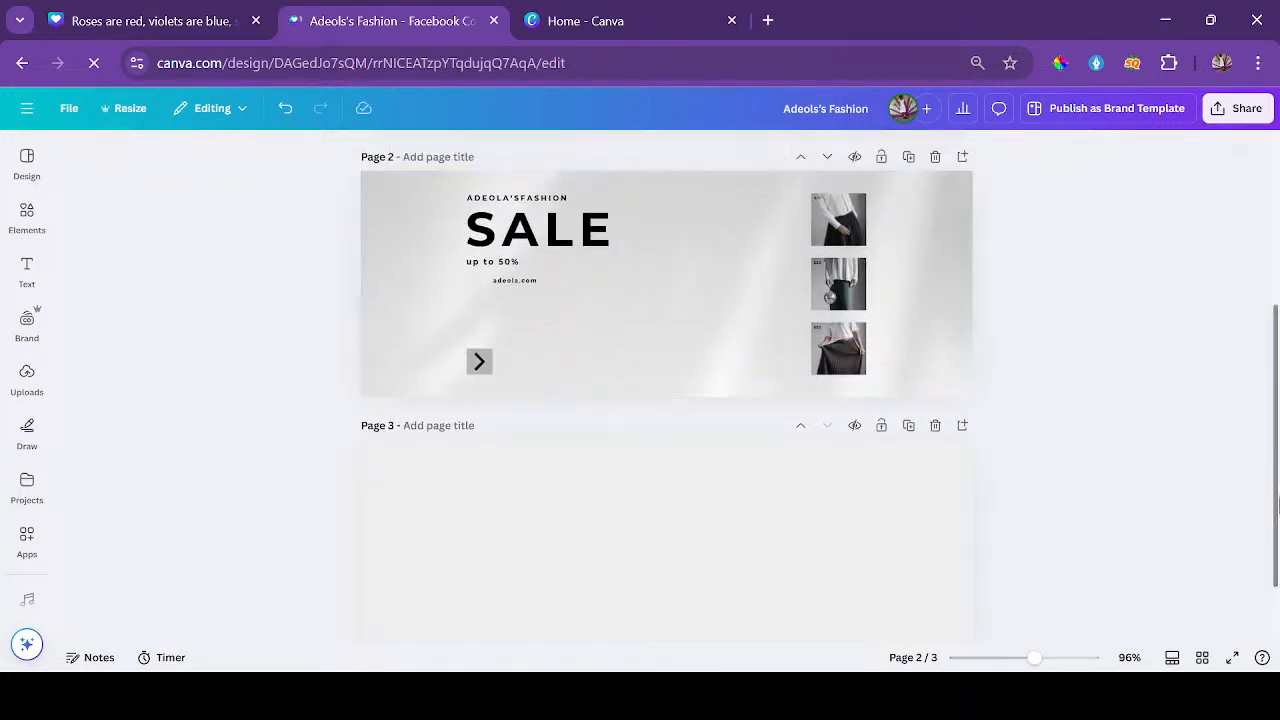
Apply the Girls Weekend Club Facebook Cover template to page 3 and switch to the Canva Home page.
click(48, 280)
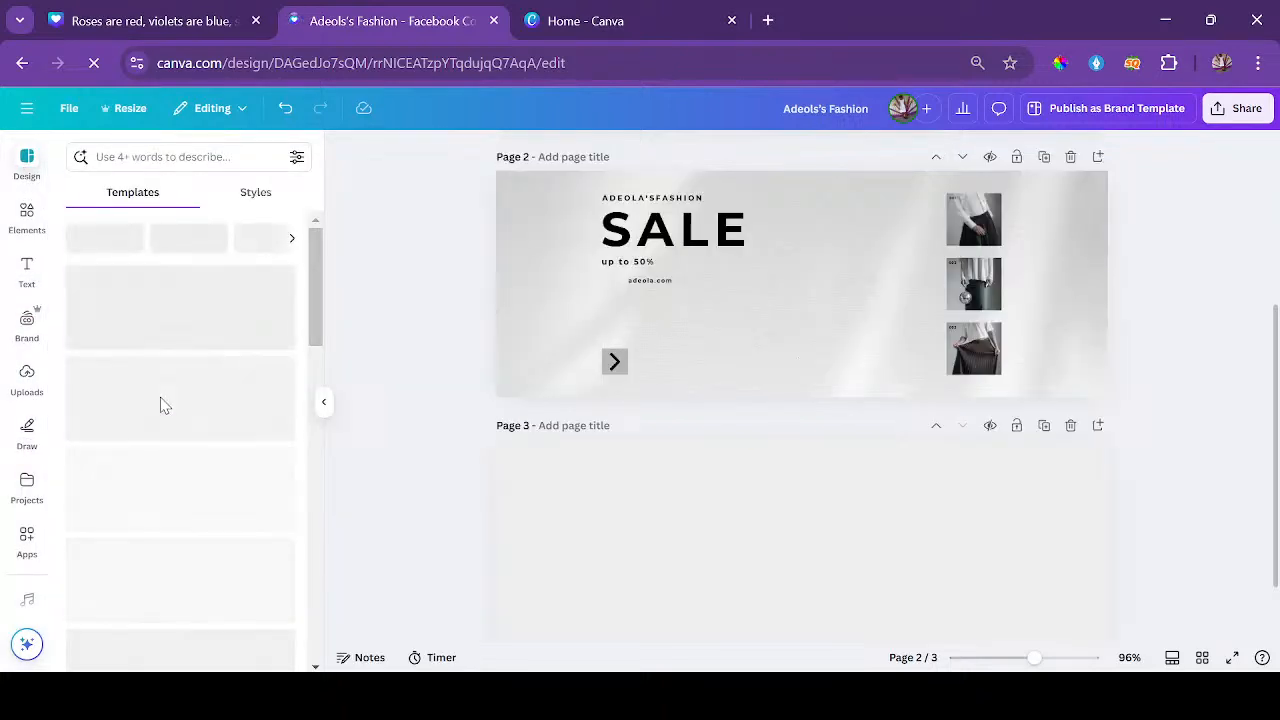
scroll(716, 498, down, 2)
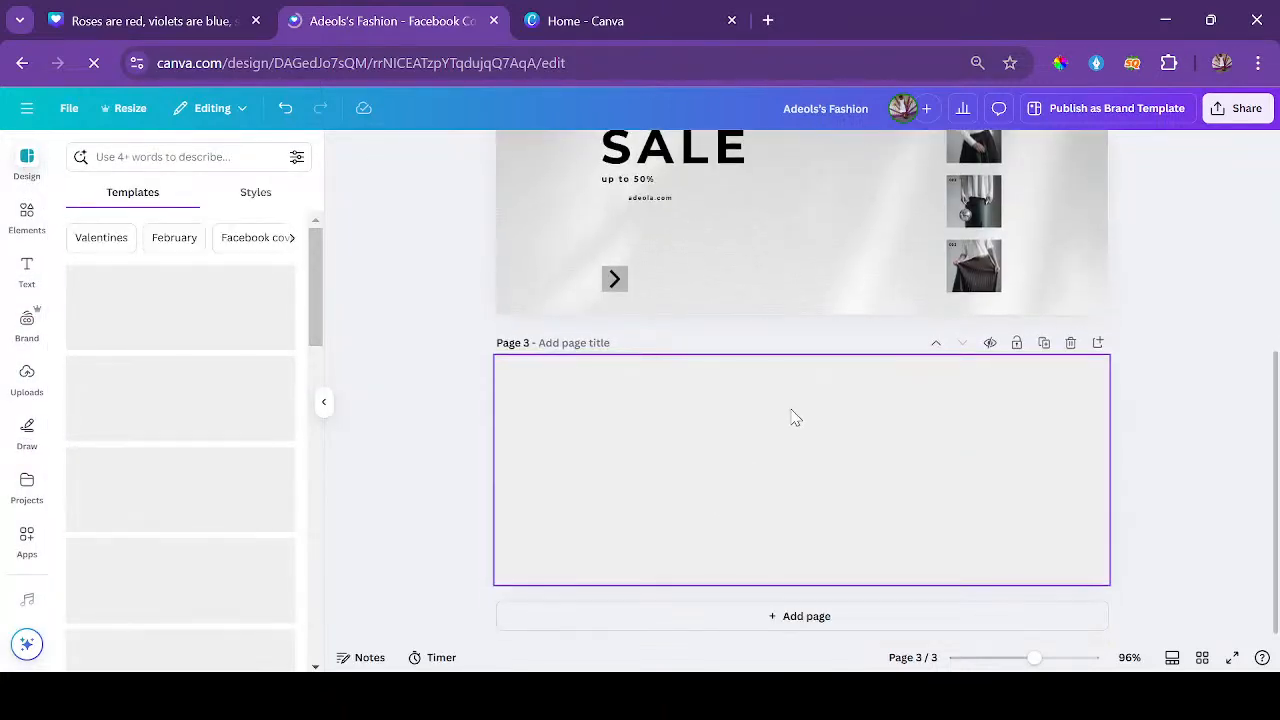
click(791, 417)
click(172, 415)
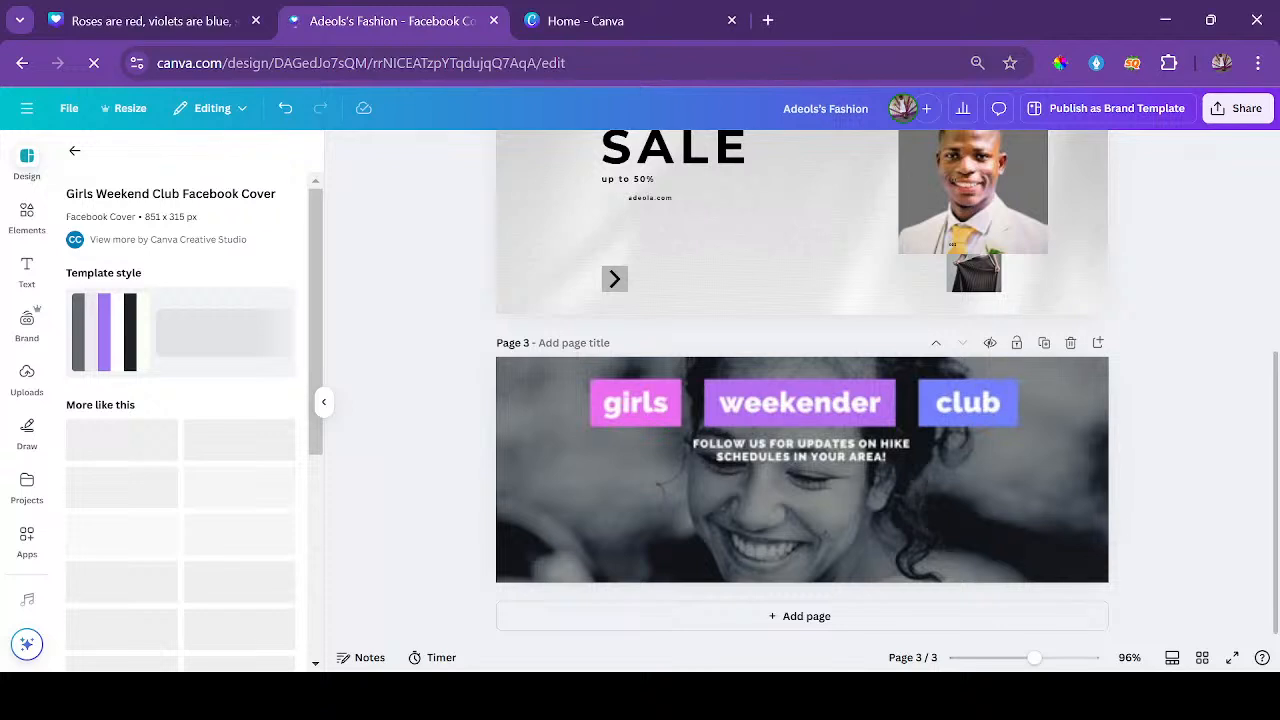
click(596, 24)
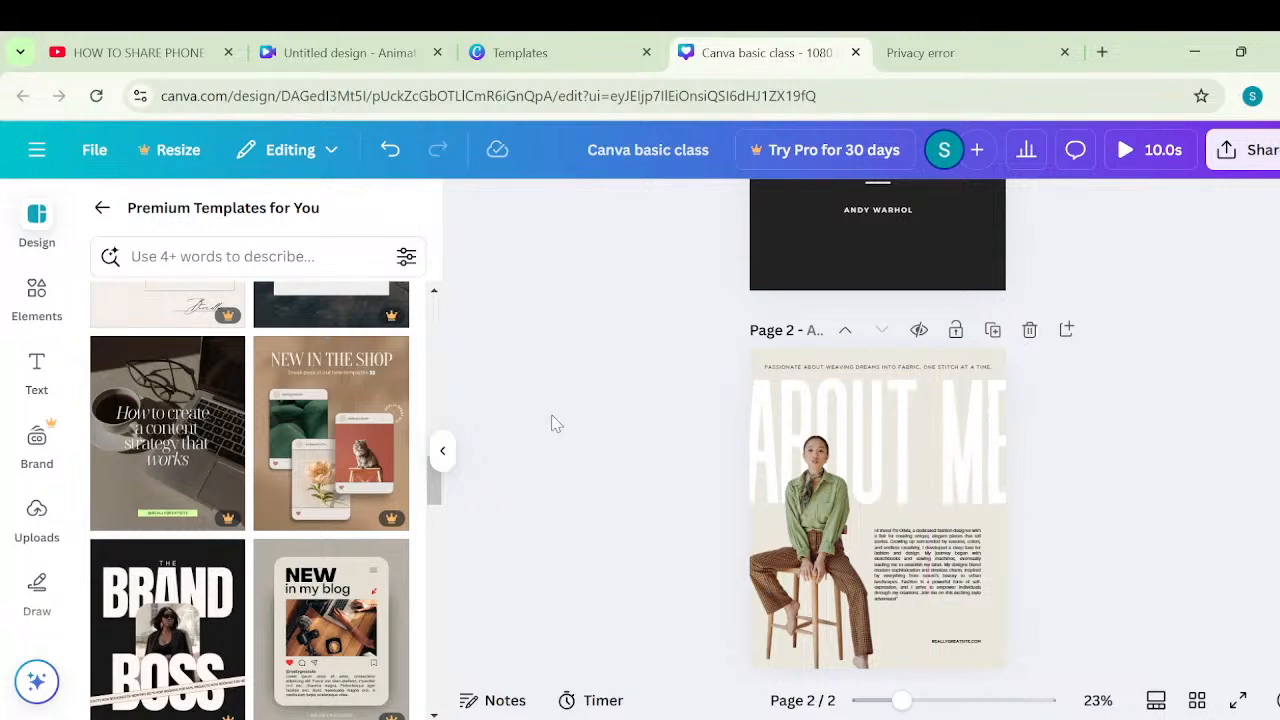
Close the Privacy error page and load canva.com in a new browser tab.
click(1064, 52)
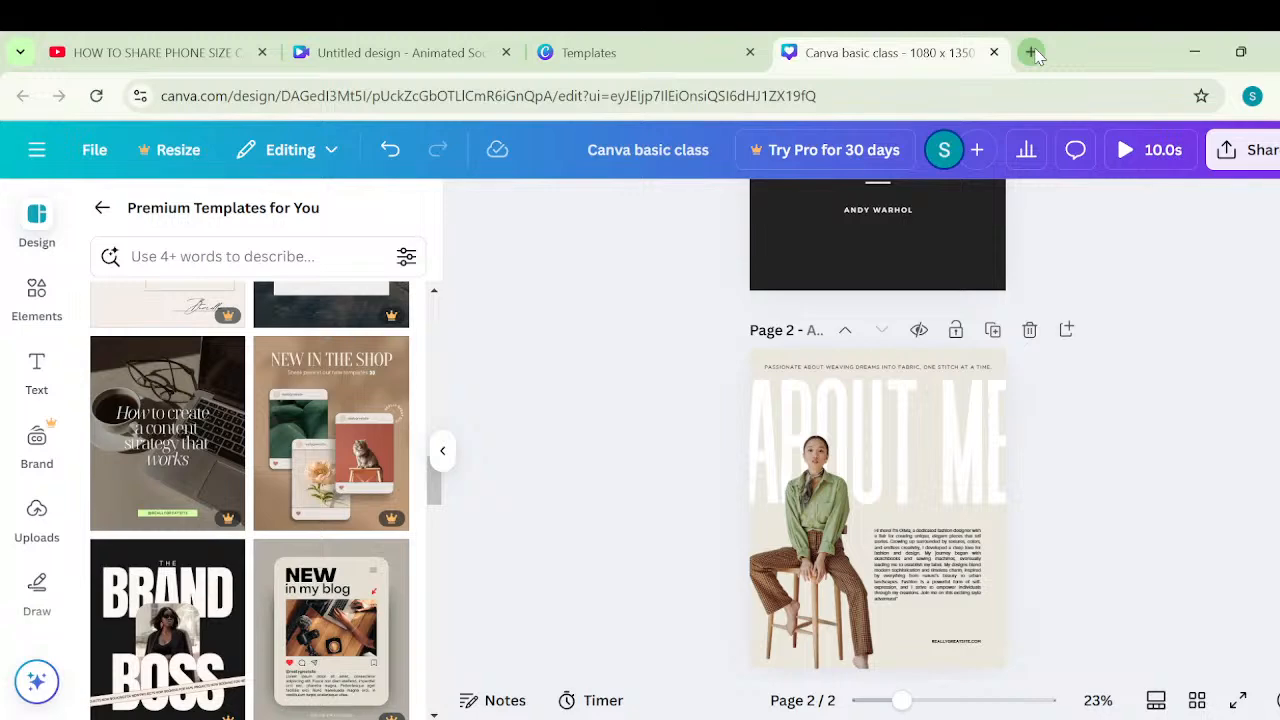
click(1031, 52)
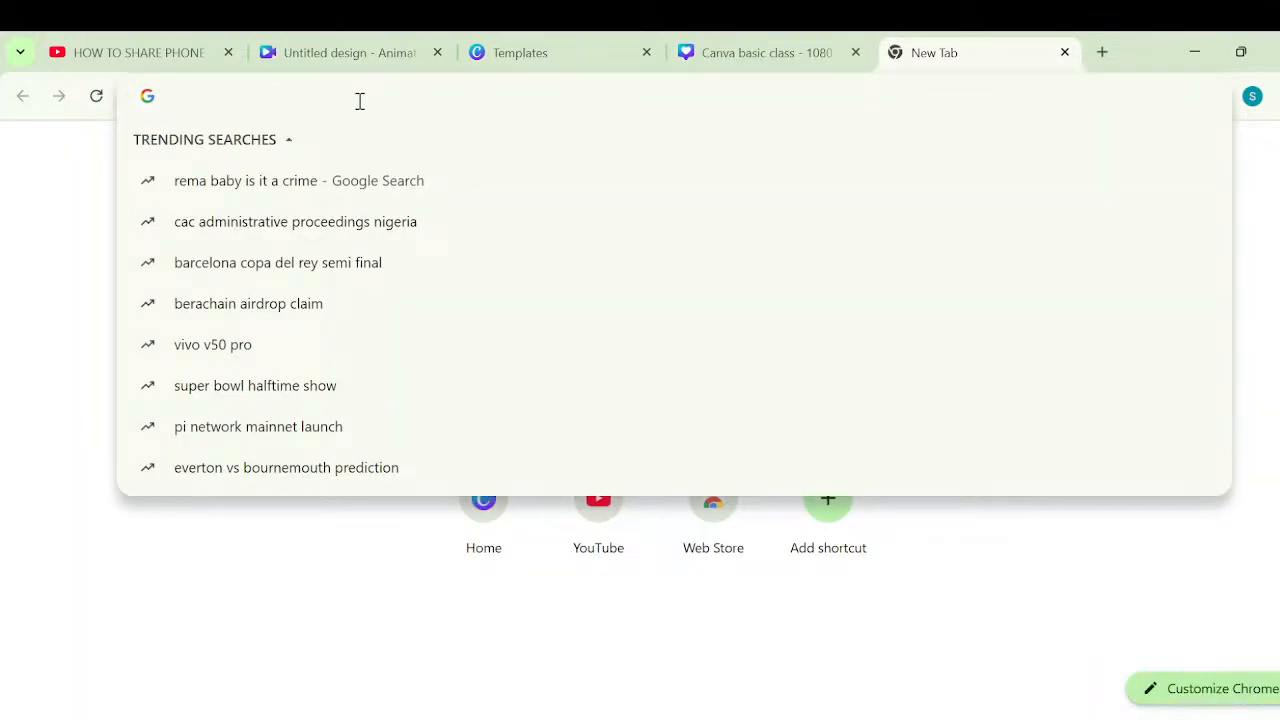
text(c)
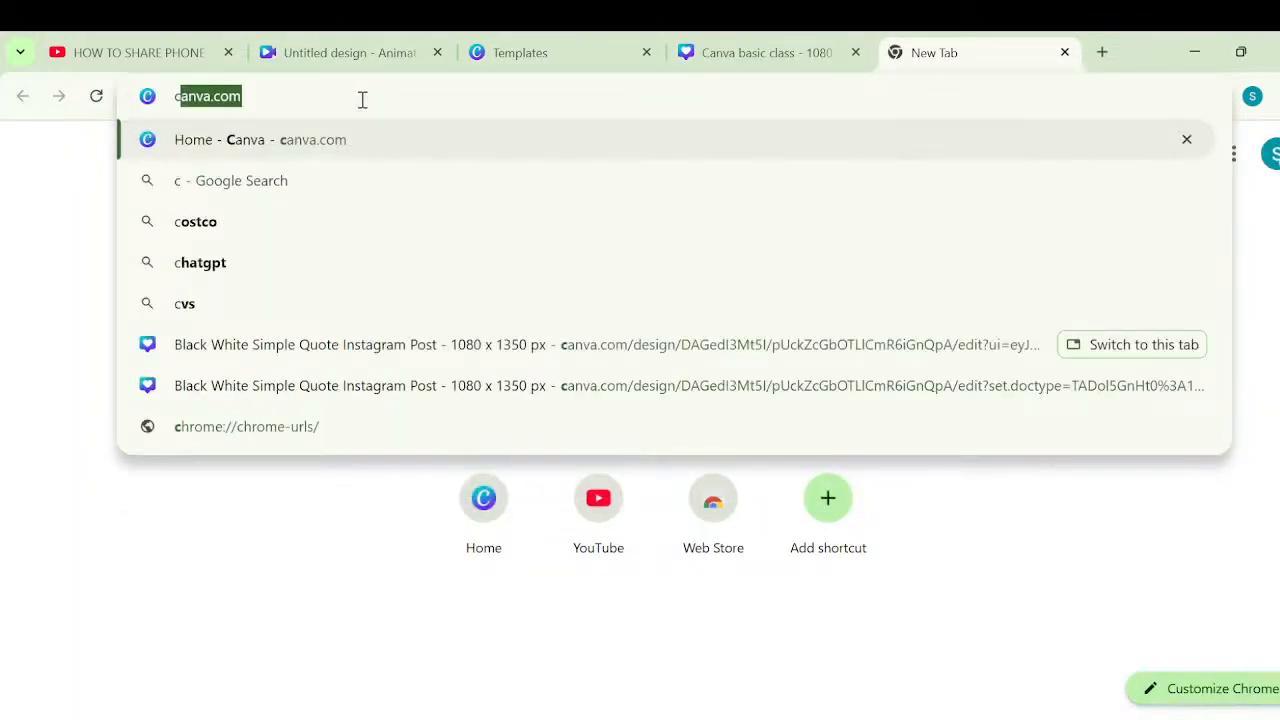
key(Return)
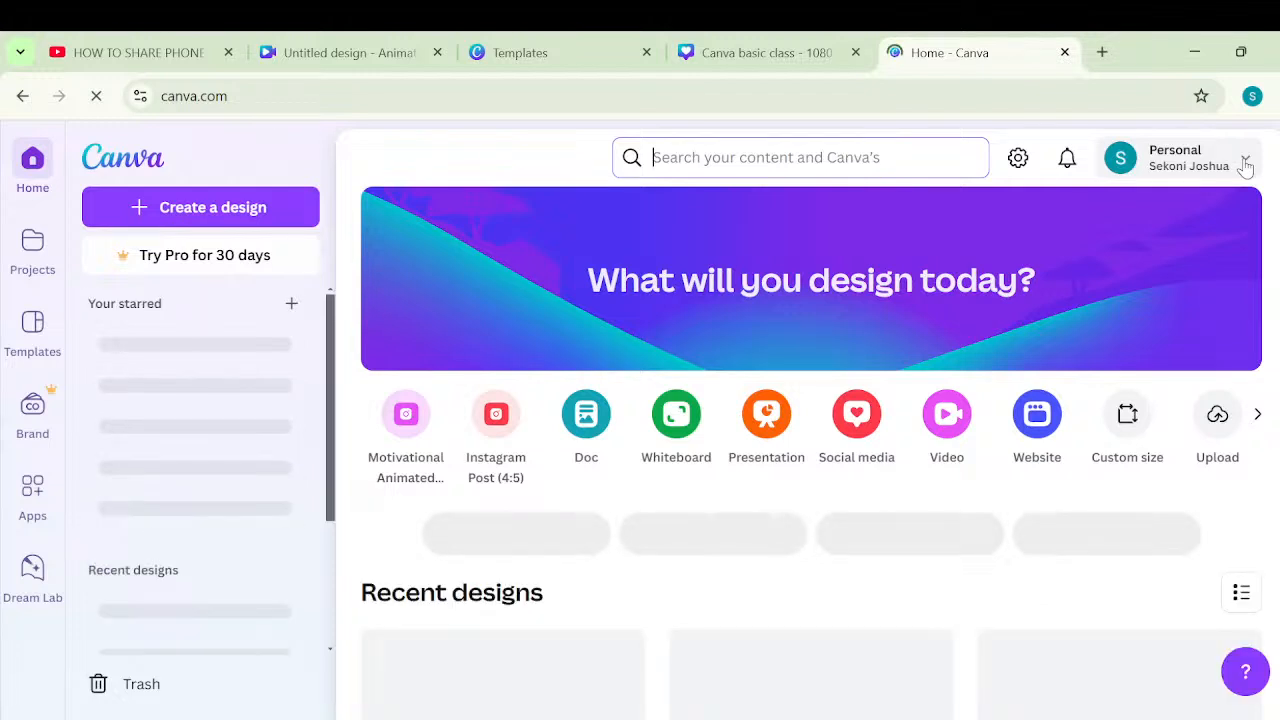
View the account and team options on the Canva home page, then dismiss them.
click(1245, 160)
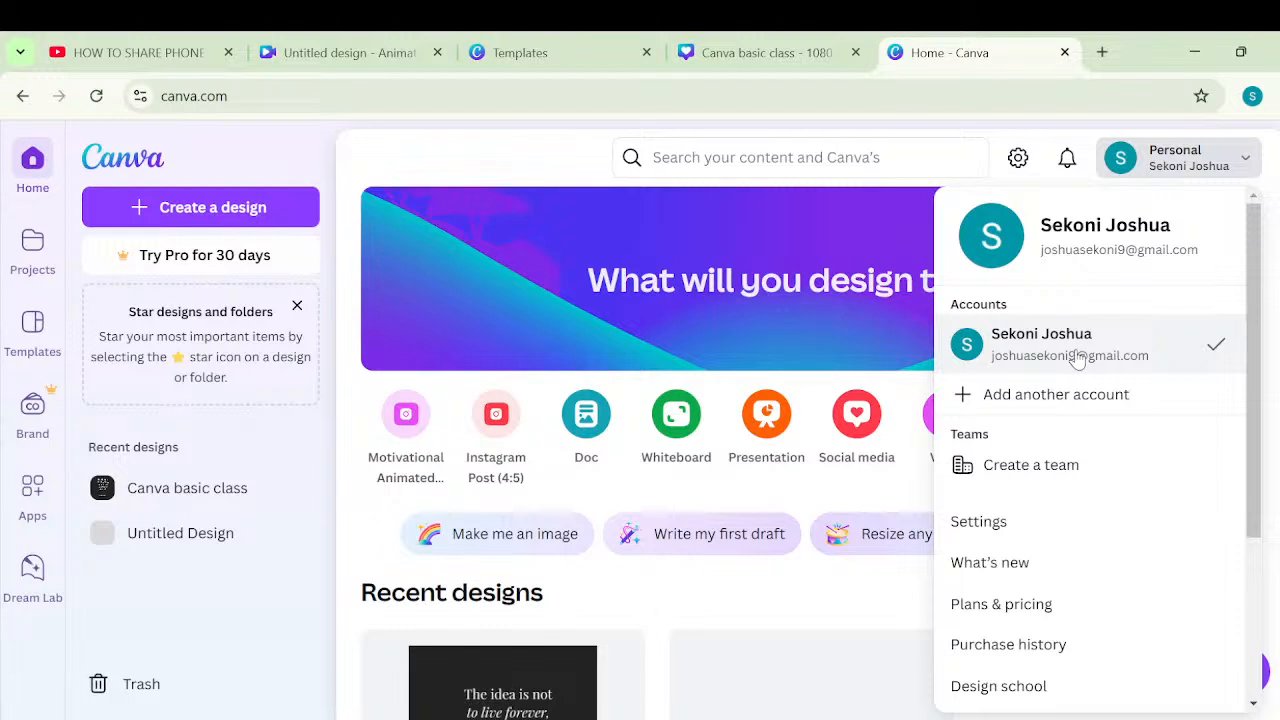
click(741, 281)
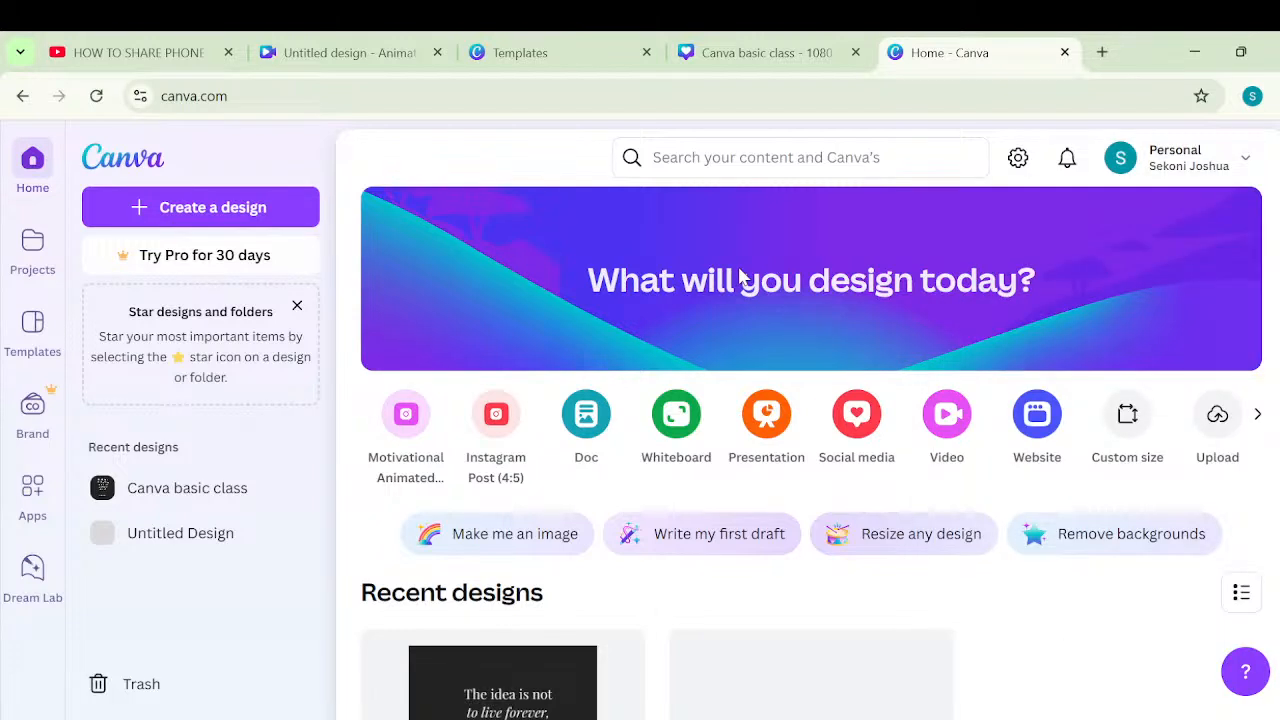